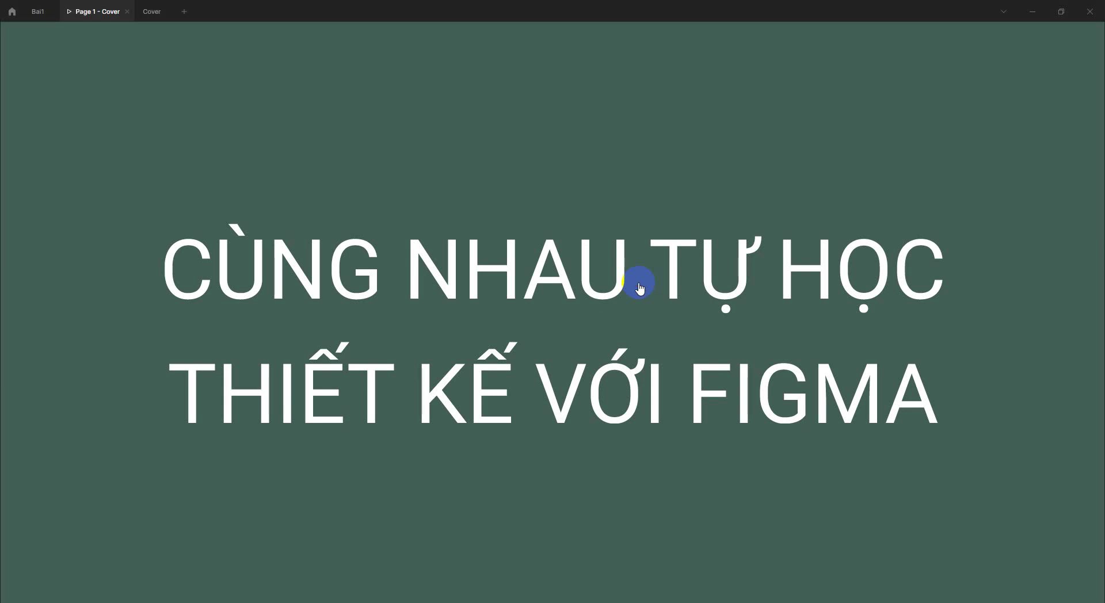
# - Step past the cover slide and switch to the Bai1 design file
pyautogui.click(637, 282)
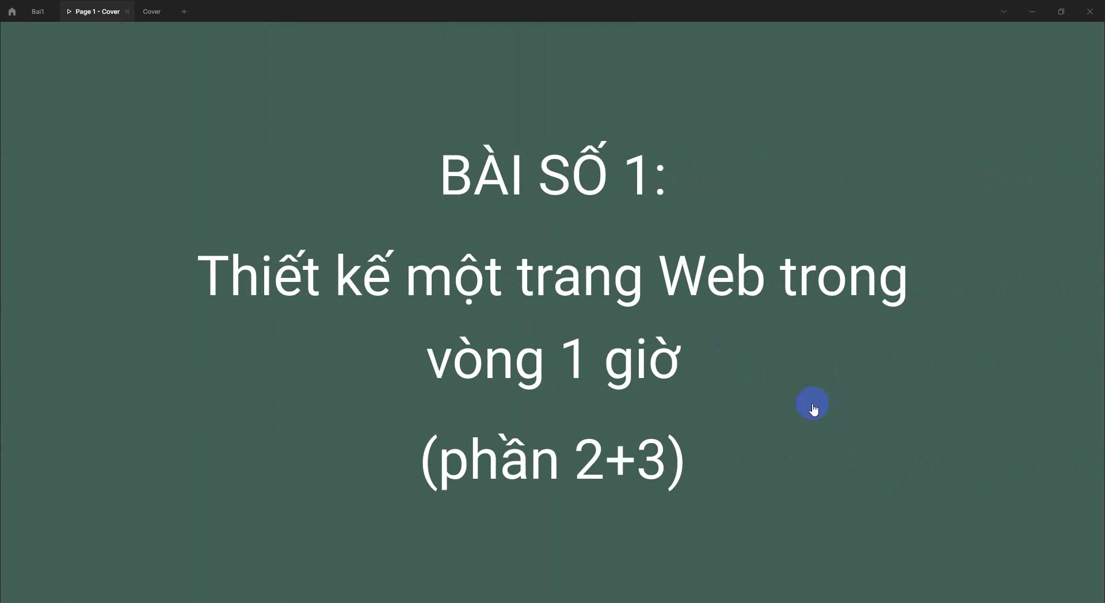
pyautogui.click(36, 11)
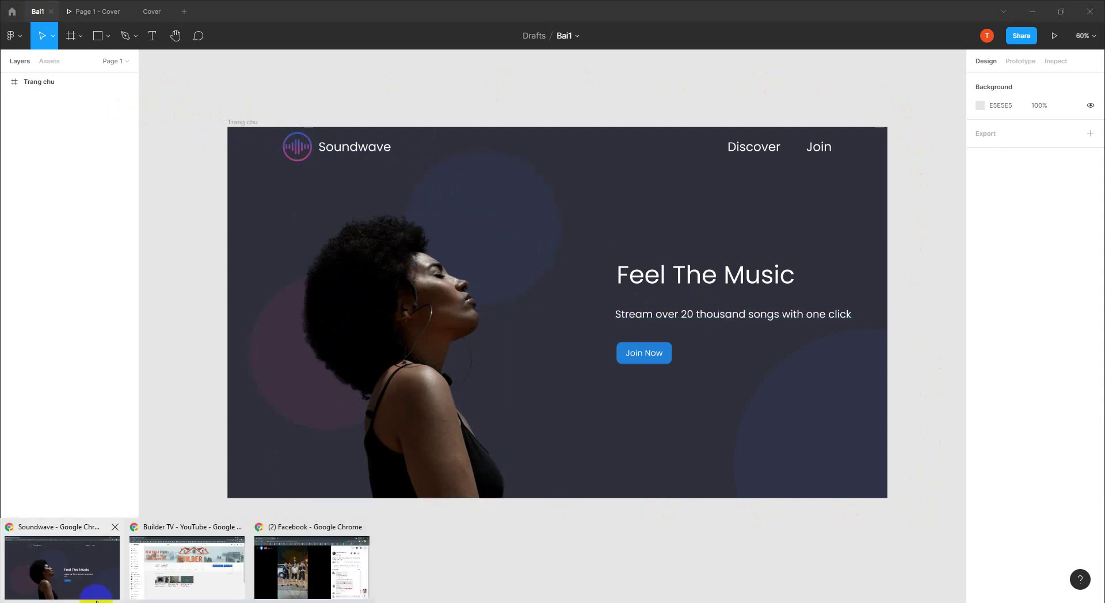
# - Preview the live Soundwave Discover and Join pages in Chrome, ending on Discover
pyautogui.click(74, 583)
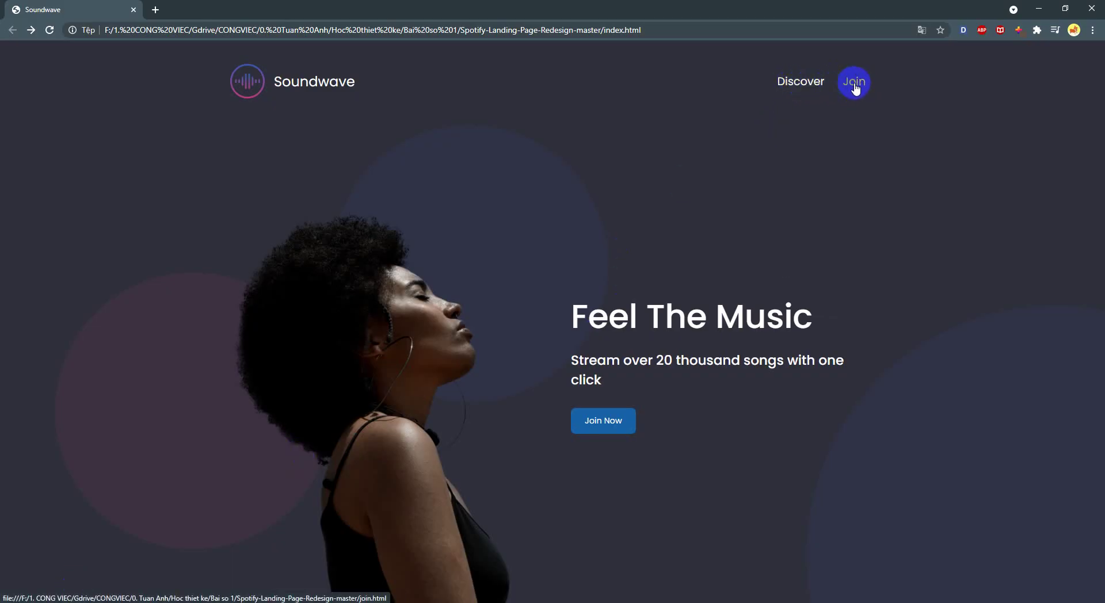
pyautogui.click(812, 87)
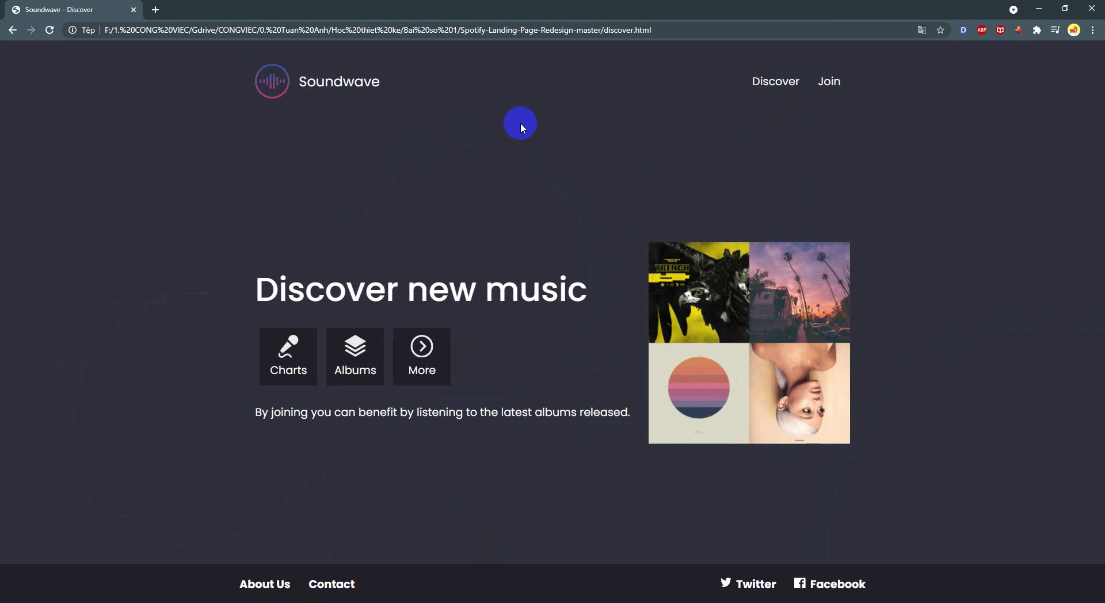
pyautogui.click(835, 83)
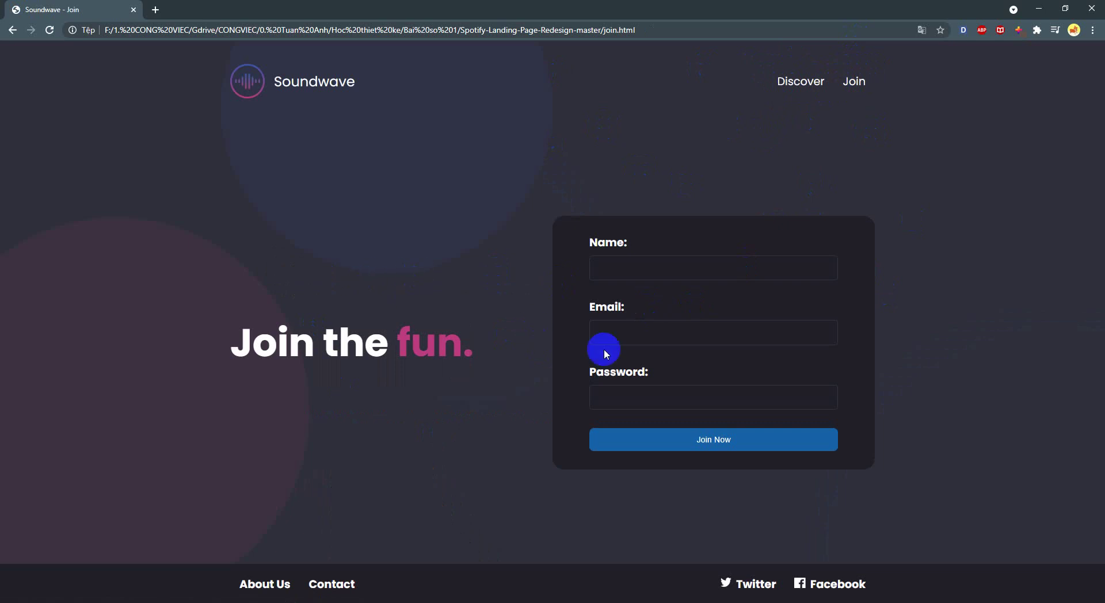
pyautogui.click(793, 87)
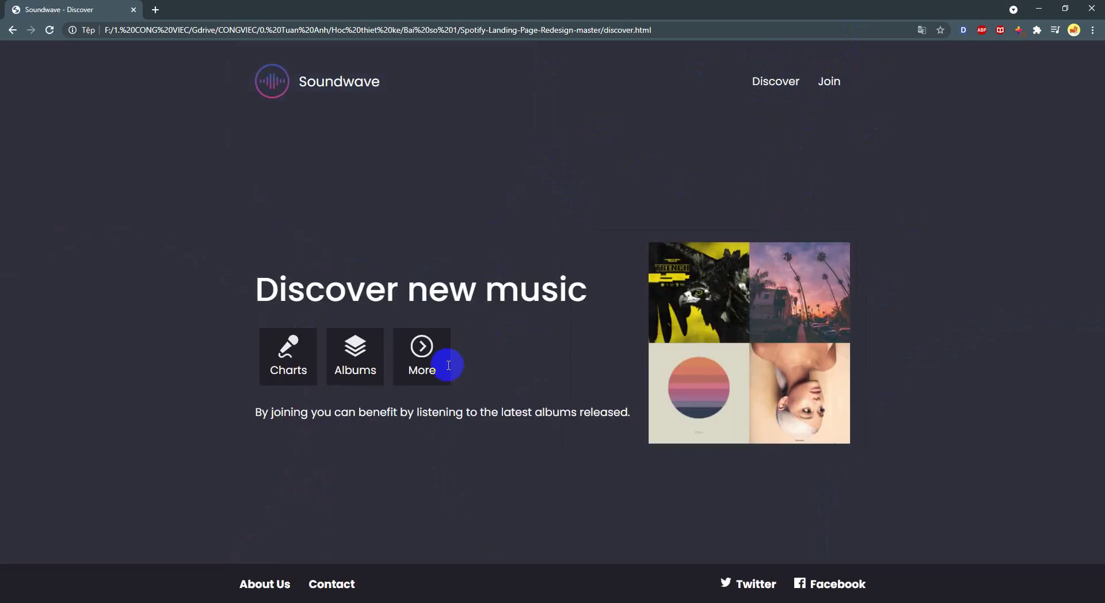
# - Draw a new frame below the Soundwave landing frame in Figma
pyautogui.hotkey('alt', 'Tab')
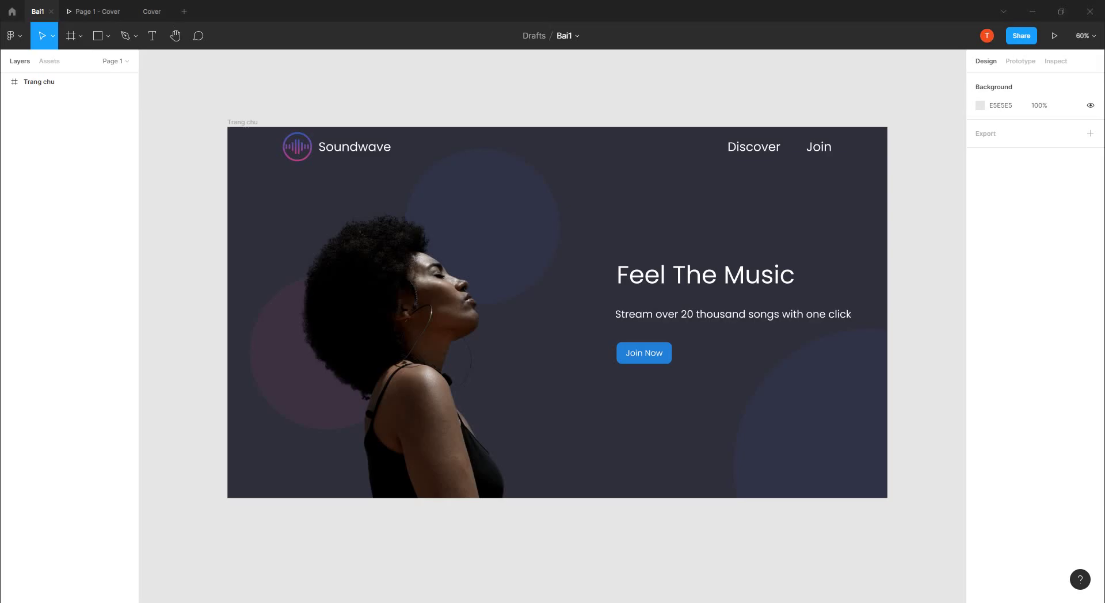
pyautogui.scroll(-1, 659, 484)
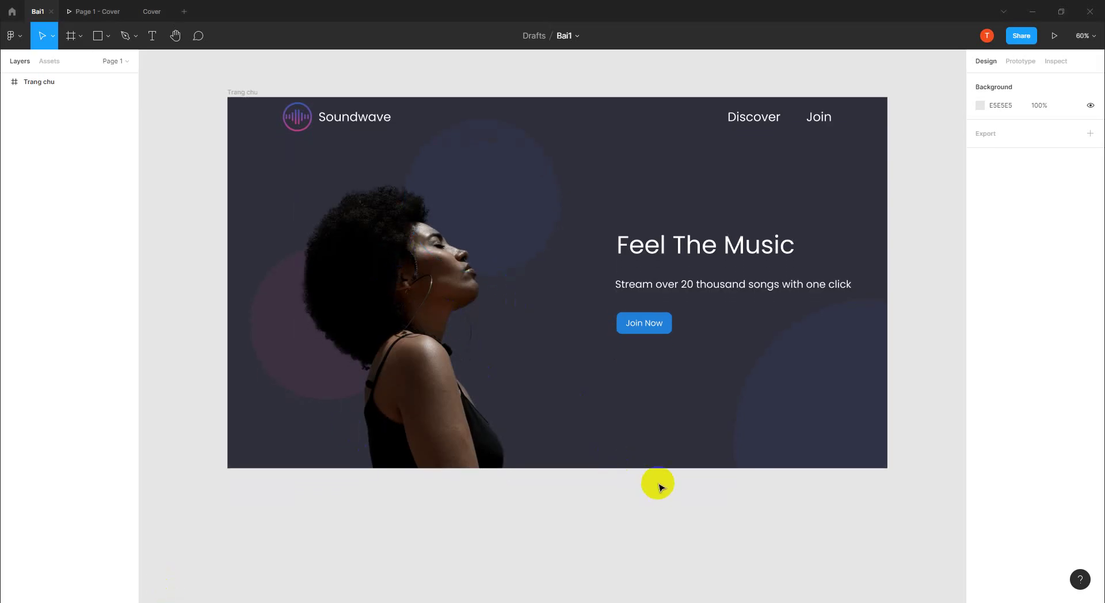
pyautogui.scroll(-3, 651, 483)
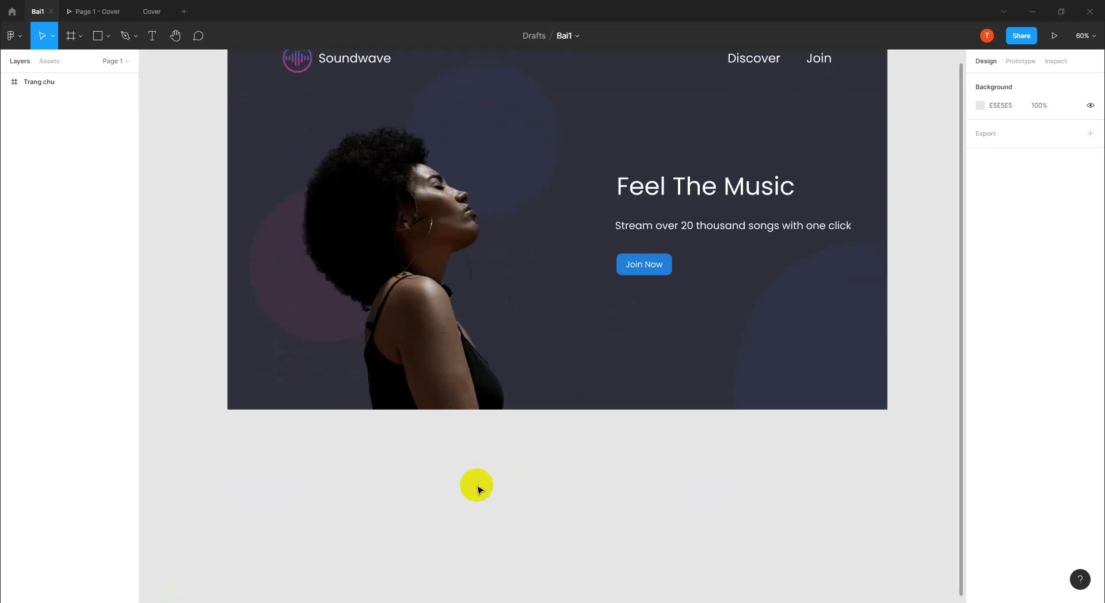
pyautogui.click(82, 40)
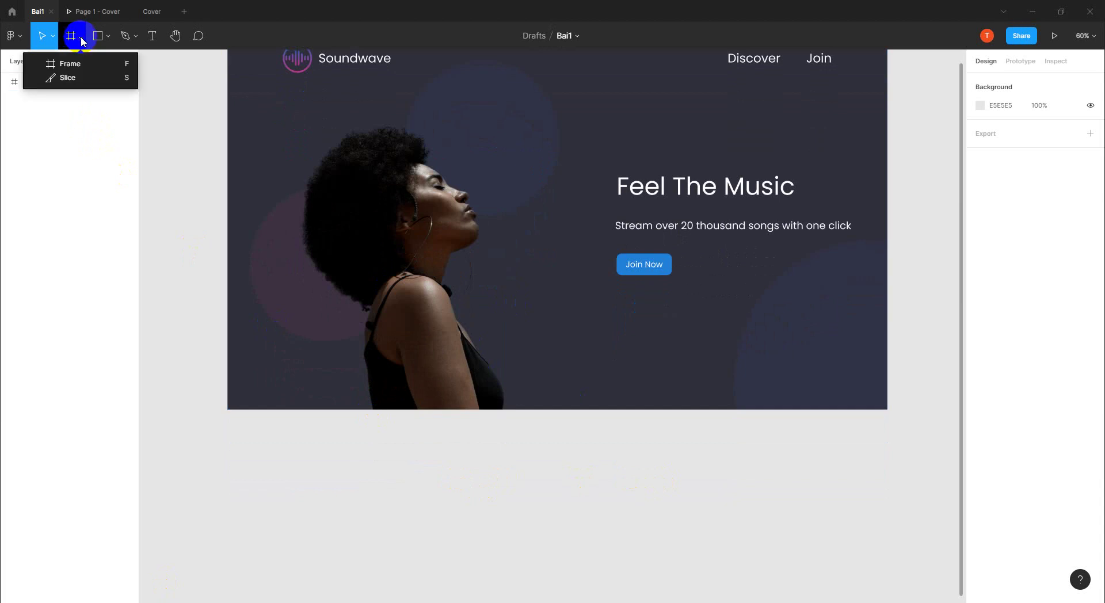
pyautogui.click(69, 64)
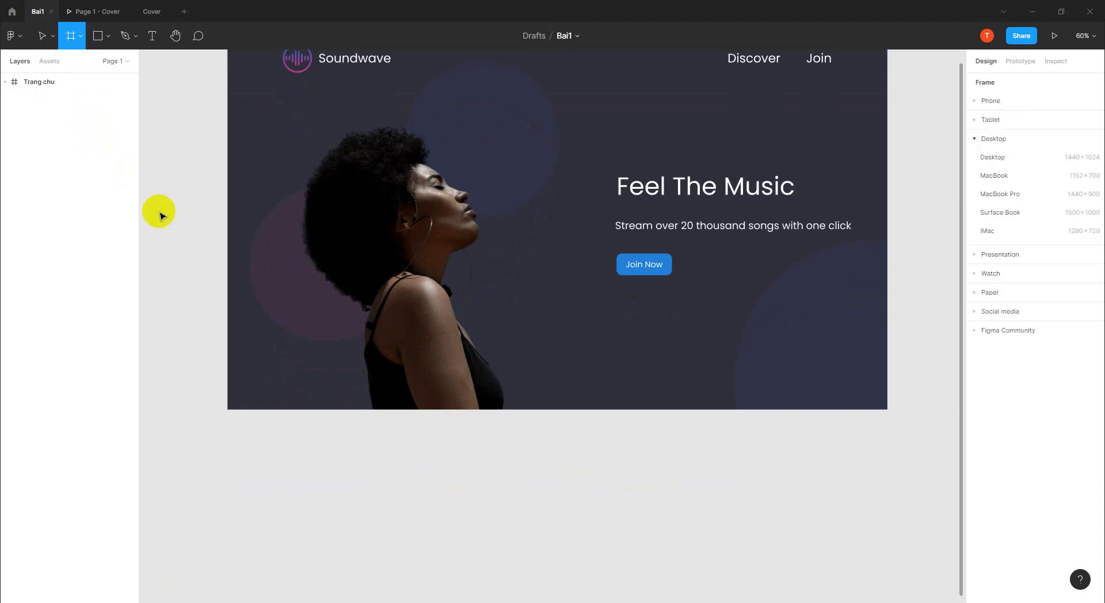
pyautogui.moveTo(232, 432); pyautogui.dragTo(792, 547)
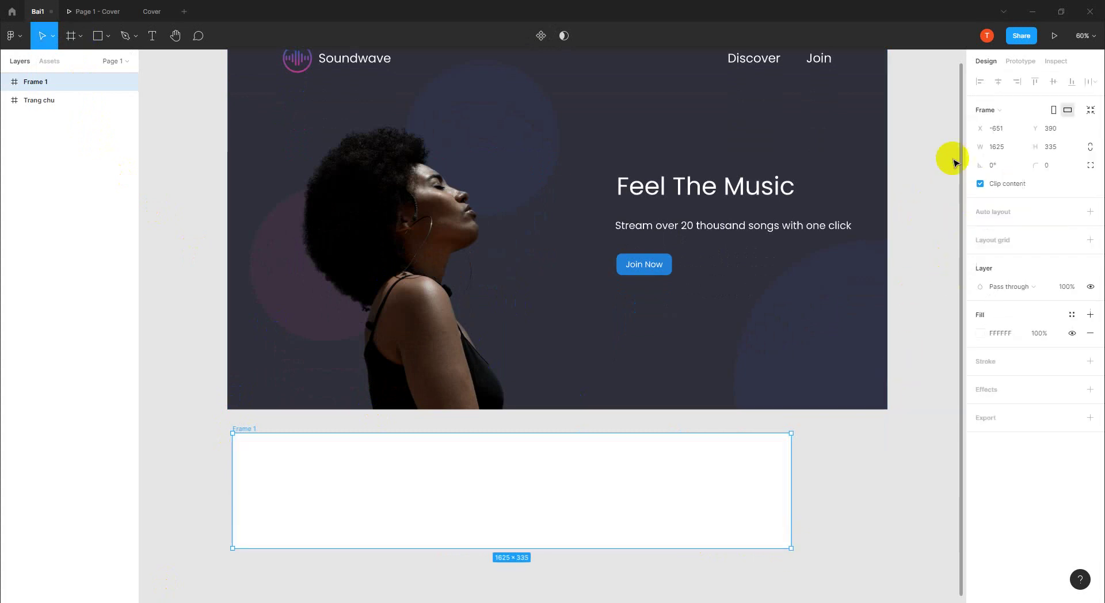
# - Resize Frame 1 to 1920 × 1080 and snap it to the landing frame's left edge
pyautogui.click(1004, 128)
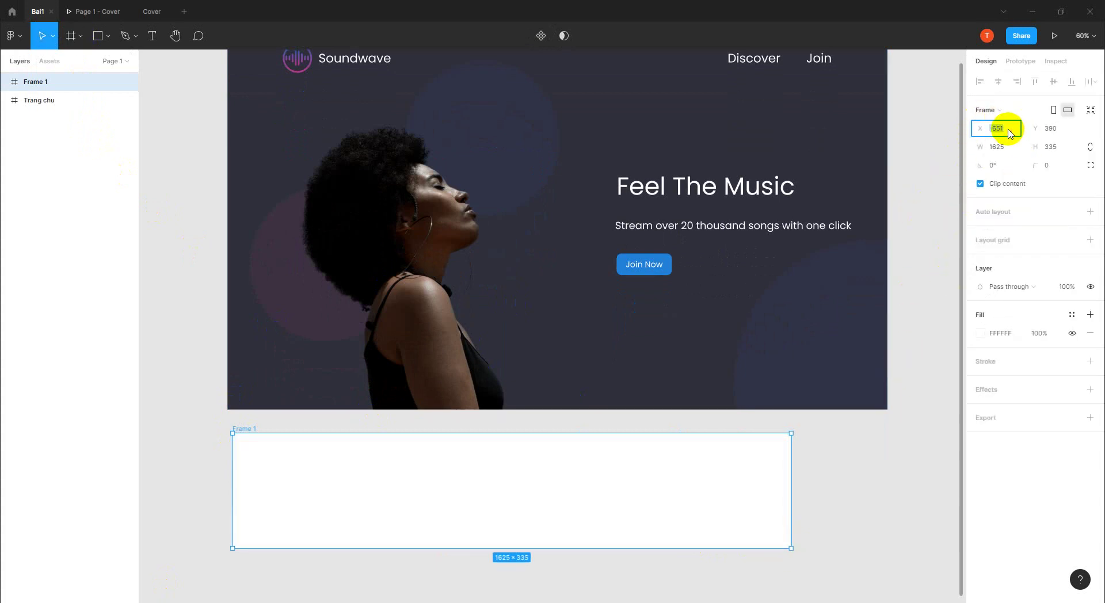
pyautogui.click(1011, 152)
pyautogui.write('1920')
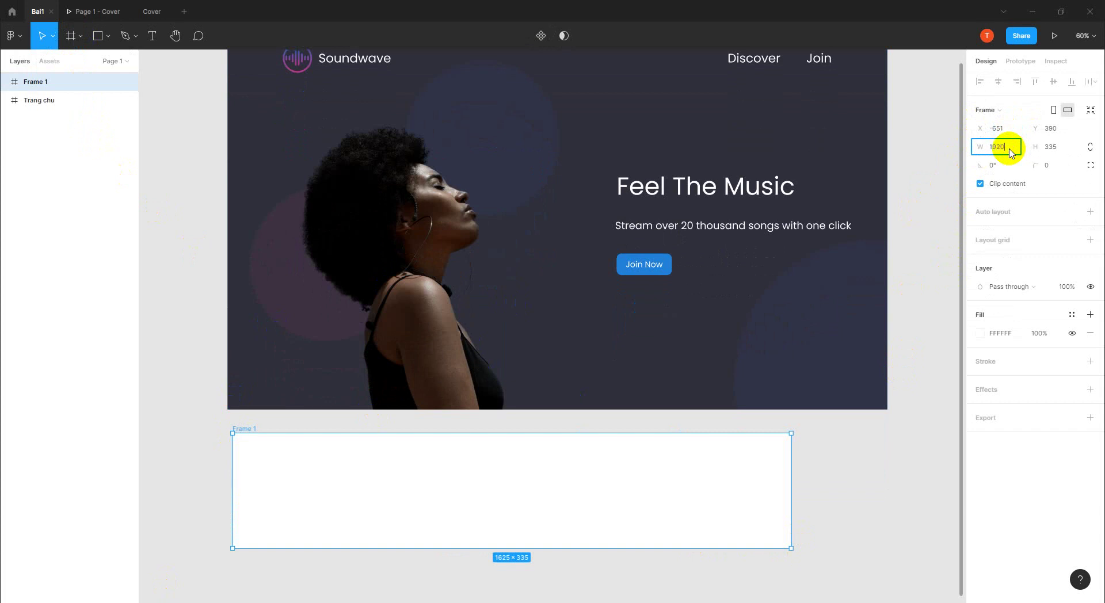
pyautogui.press('Tab')
pyautogui.write('1080')
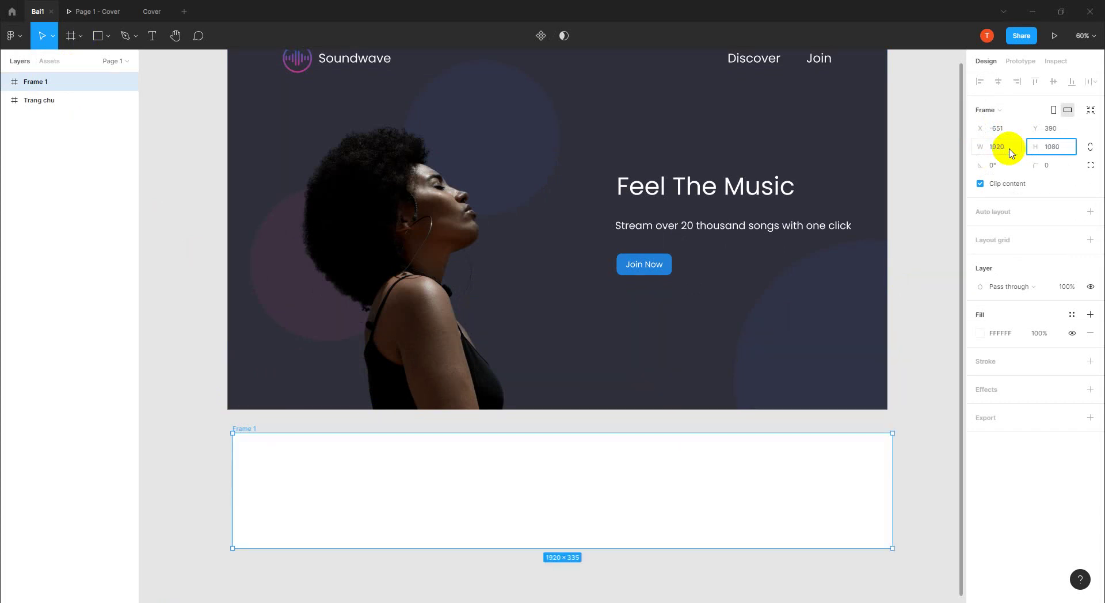
pyautogui.press('Return')
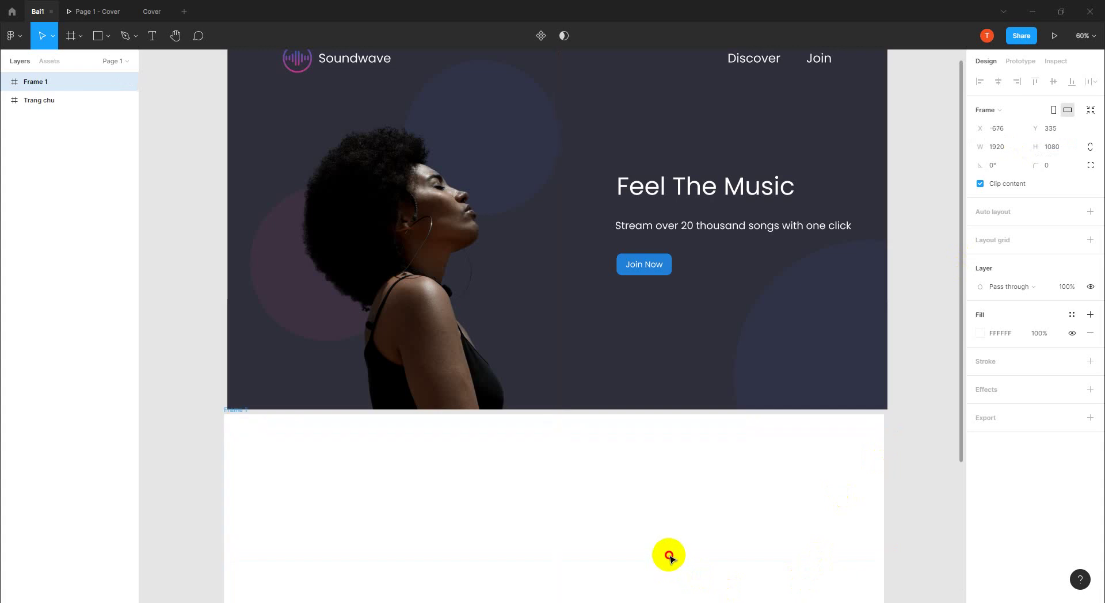
pyautogui.moveTo(673, 570); pyautogui.dragTo(668, 557)
pyautogui.click(929, 470)
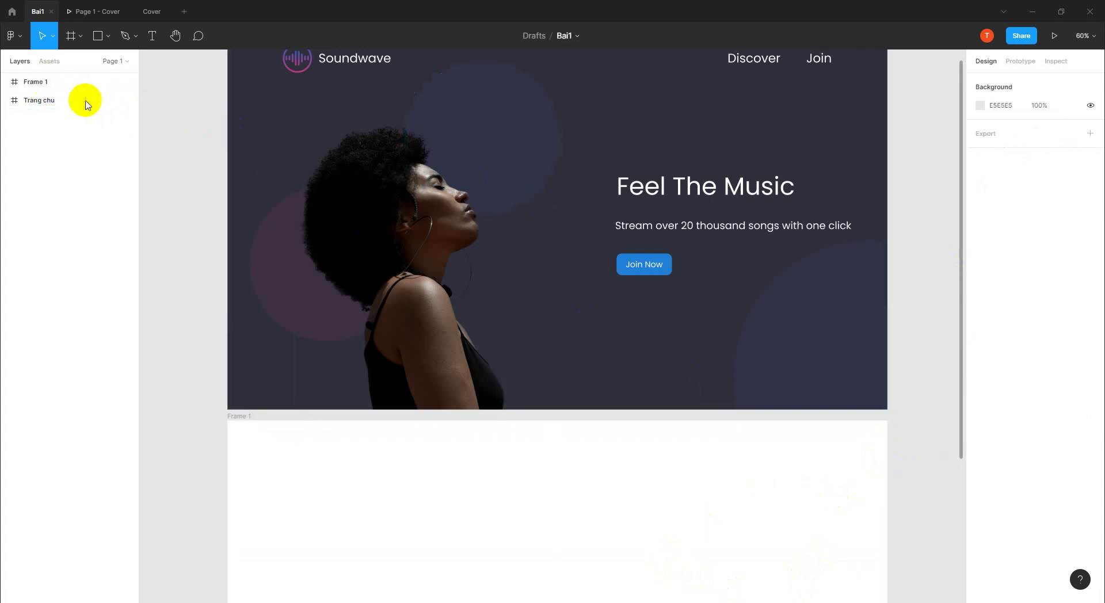
# - Rename Frame 1 to Discover
pyautogui.doubleClick(50, 84)
pyautogui.write('Discover')
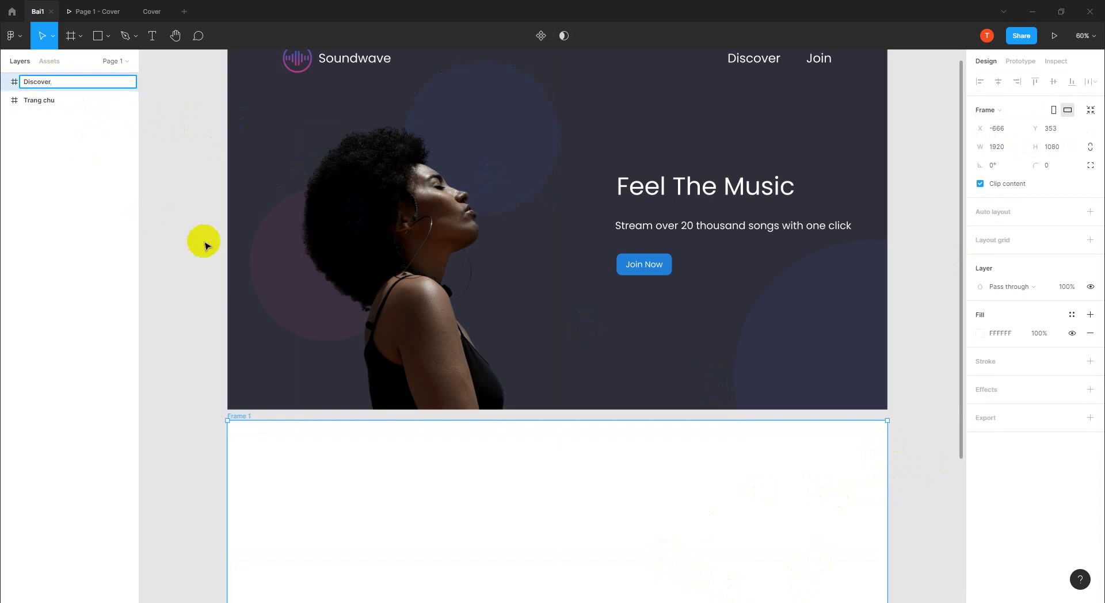
pyautogui.press('Return')
pyautogui.scroll(-1, 748, 449)
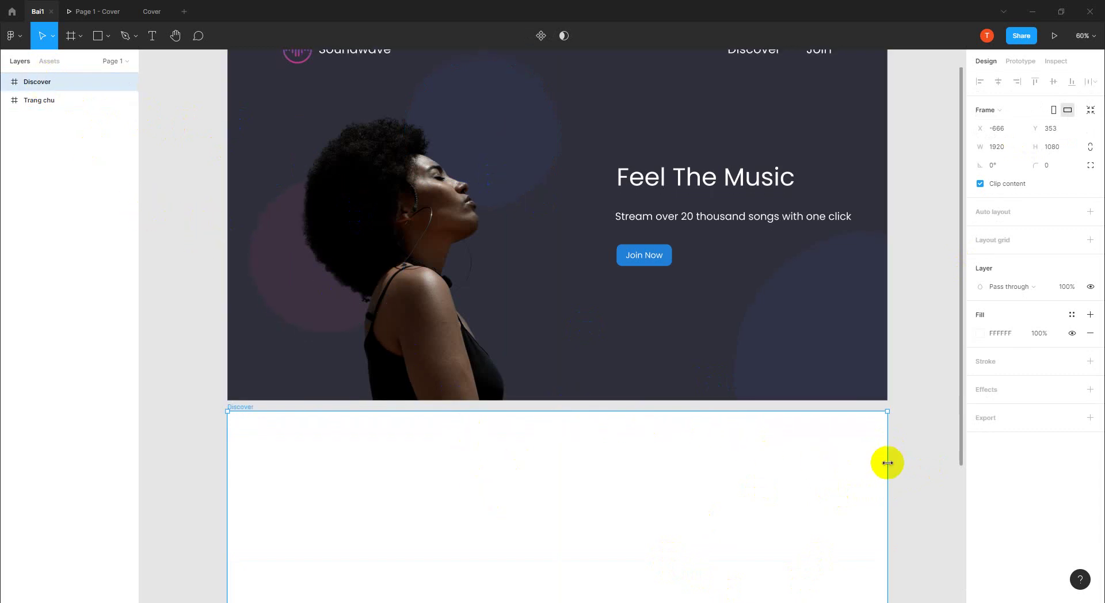
pyautogui.scroll(-1, 892, 446)
pyautogui.scroll(-3, 885, 448)
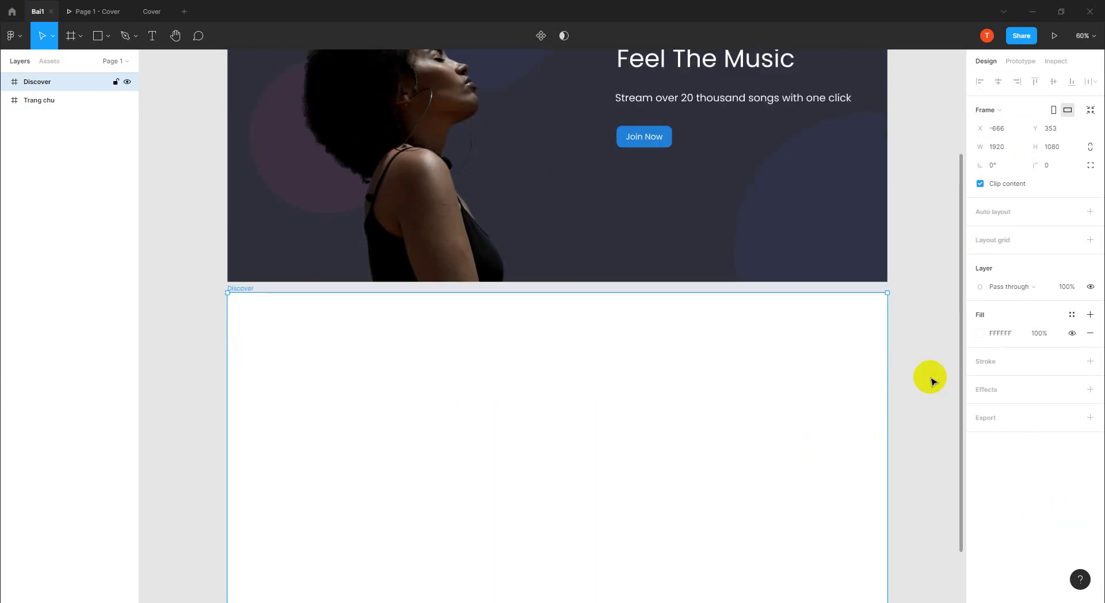
# - Fill the Discover frame with the hero's dark #2F303A, sampled with the eyedropper
pyautogui.click(1000, 333)
pyautogui.click(980, 333)
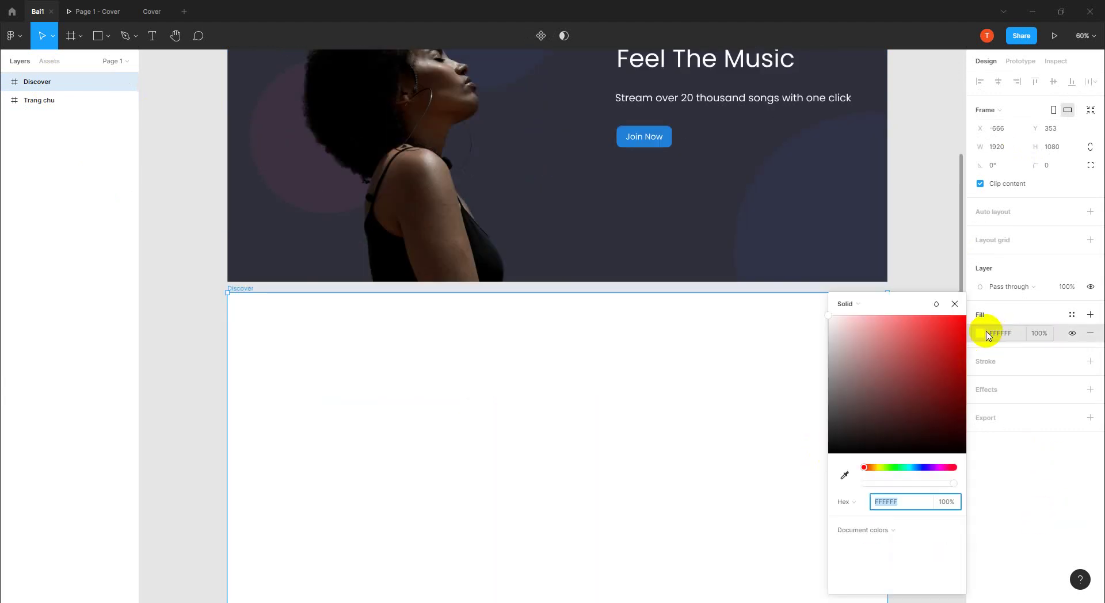
pyautogui.click(845, 475)
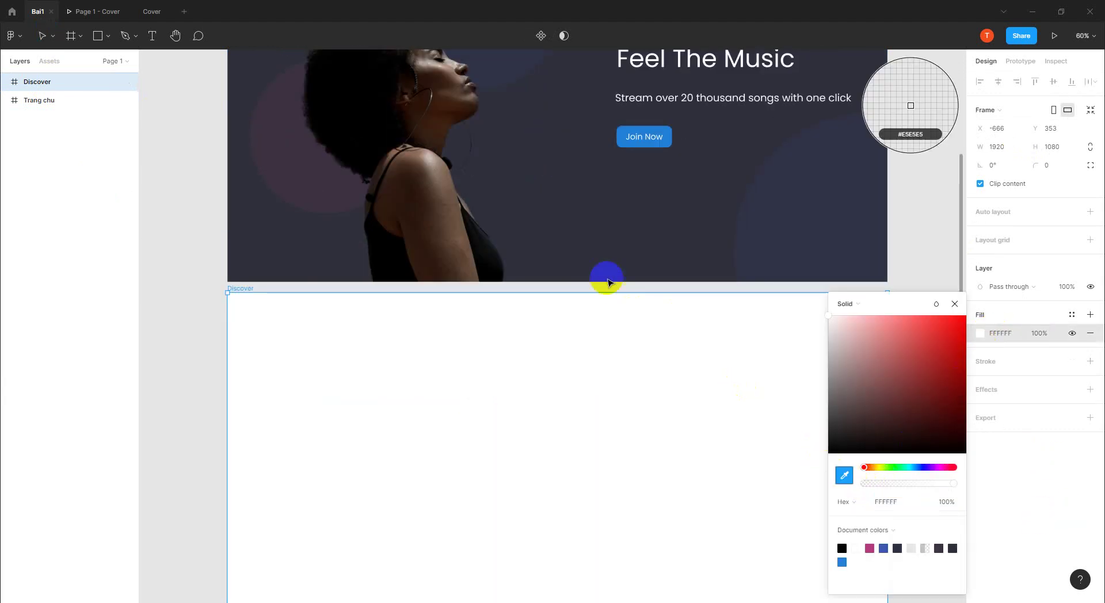
pyautogui.click(575, 217)
pyautogui.click(912, 227)
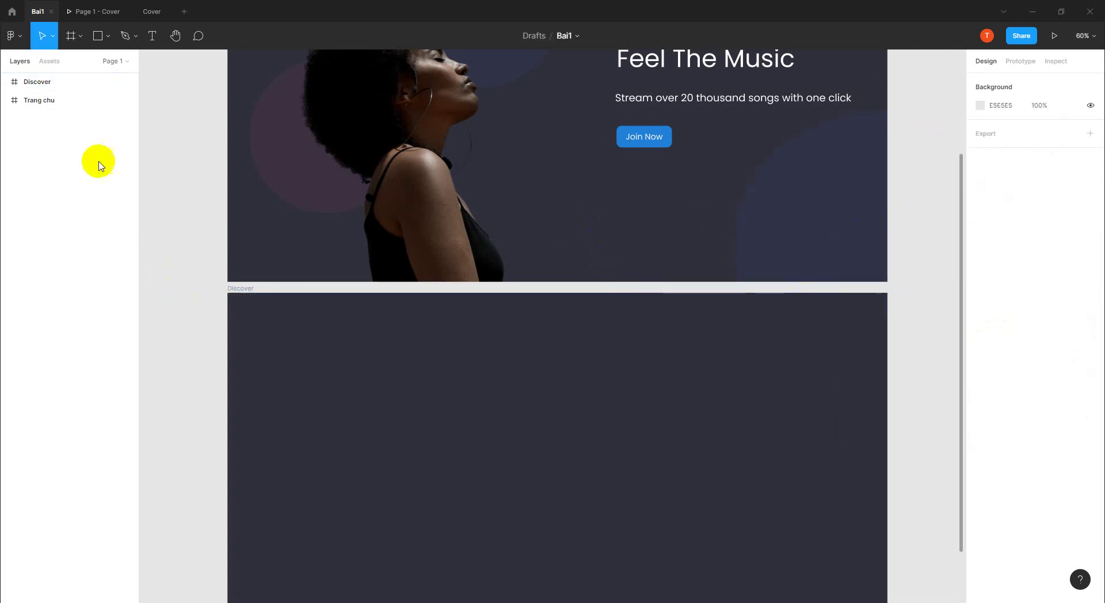
pyautogui.scroll(-3, 598, 380)
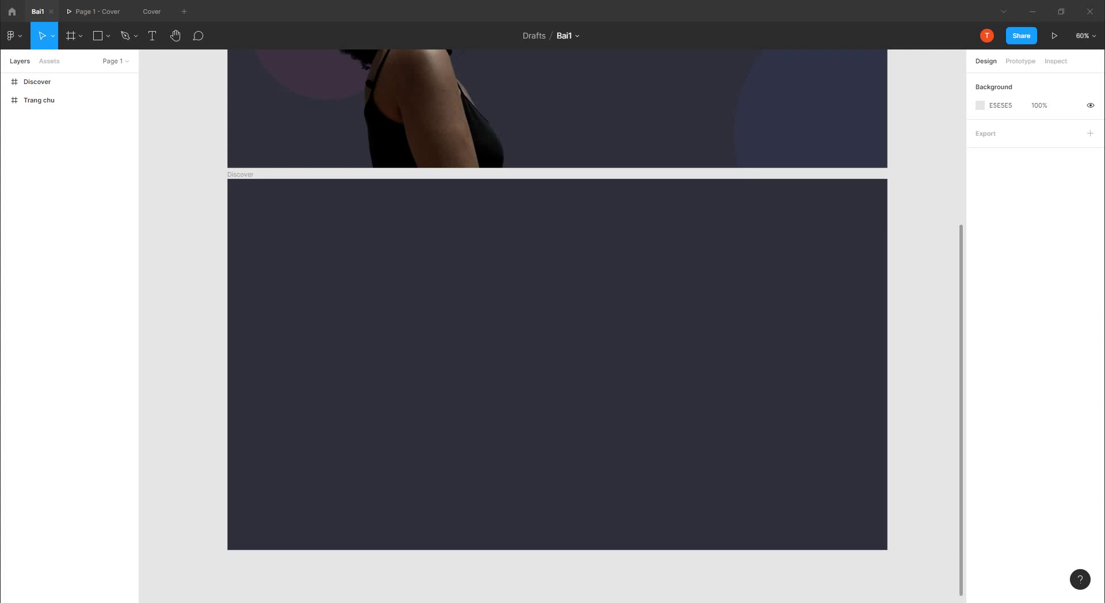
pyautogui.click(513, 346)
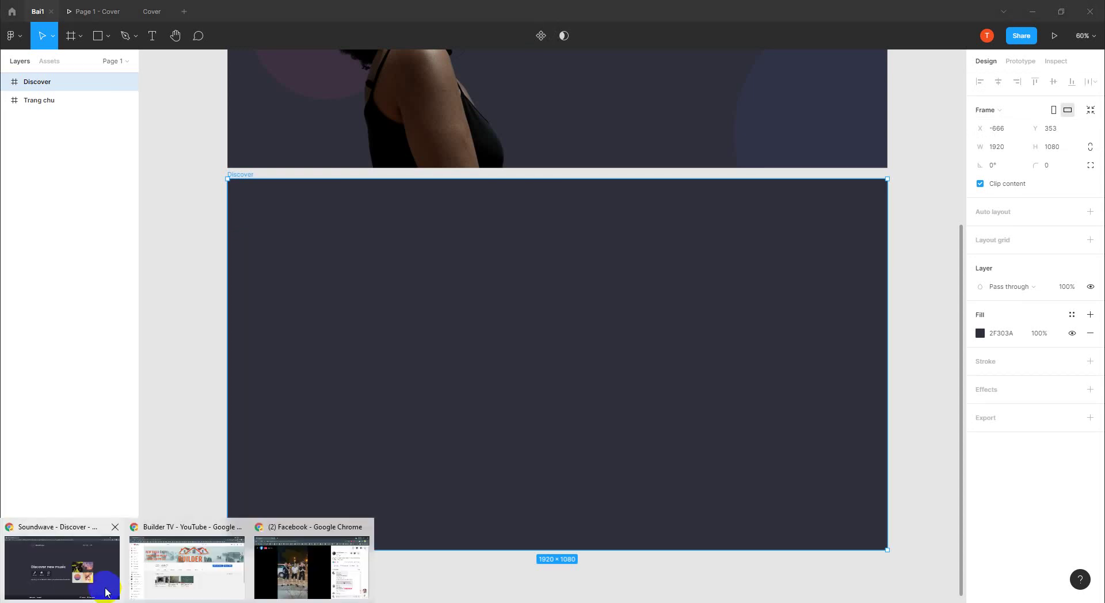
# - Copy the 'Discover new music' heading from the Chrome page, then minimize the browser
pyautogui.click(95, 581)
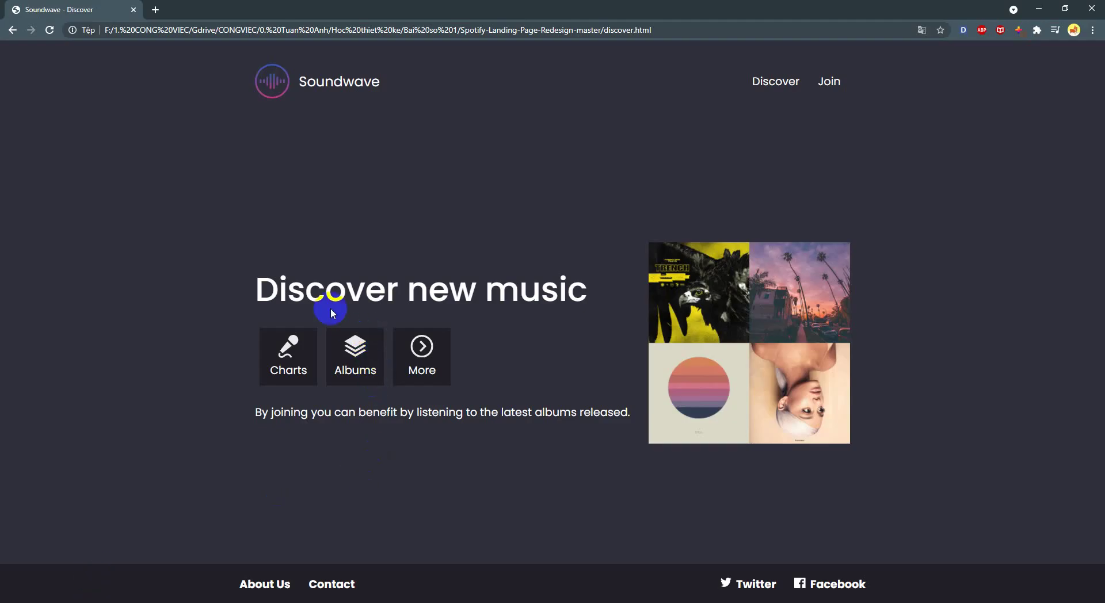
pyautogui.moveTo(267, 289); pyautogui.dragTo(577, 318)
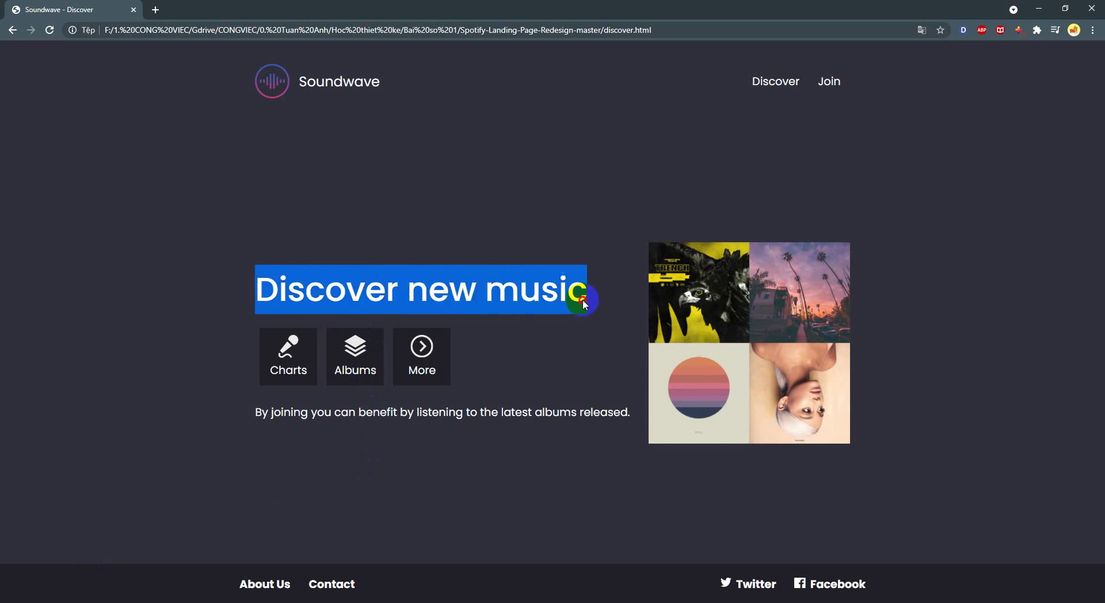
pyautogui.rightClick(518, 303)
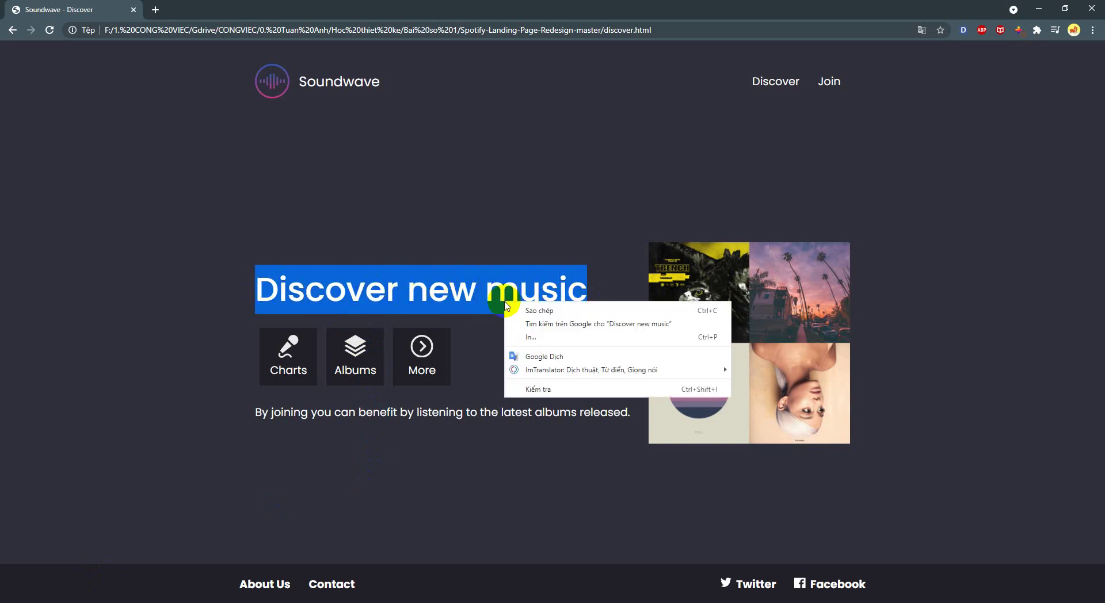
pyautogui.click(521, 310)
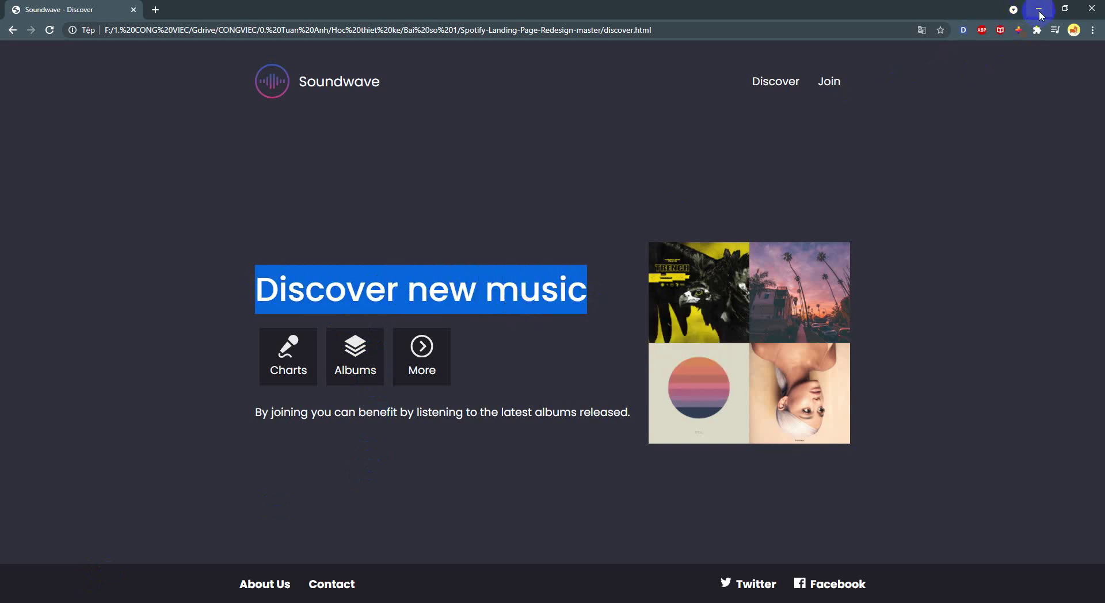
pyautogui.click(1039, 12)
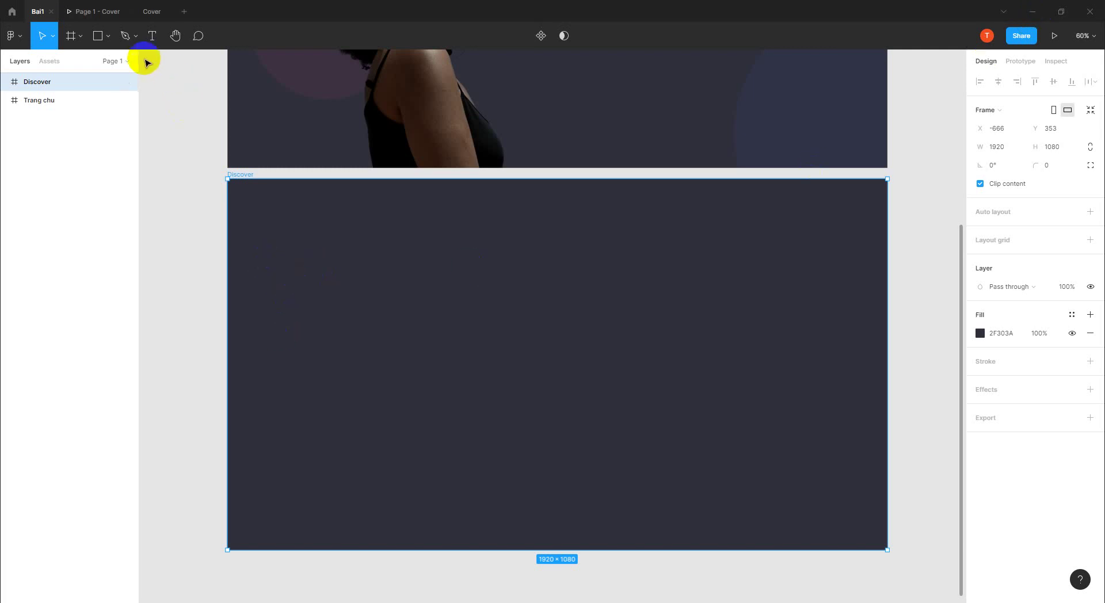
# - Add a 'Discover new music' text layer inside the Discover frame
pyautogui.click(153, 36)
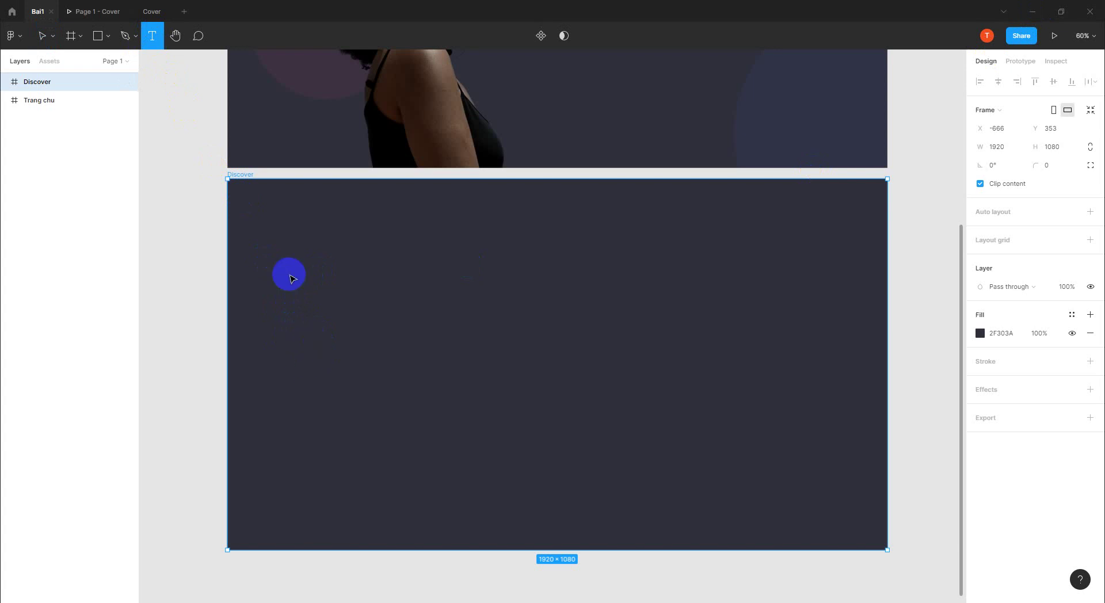
pyautogui.press('Escape')
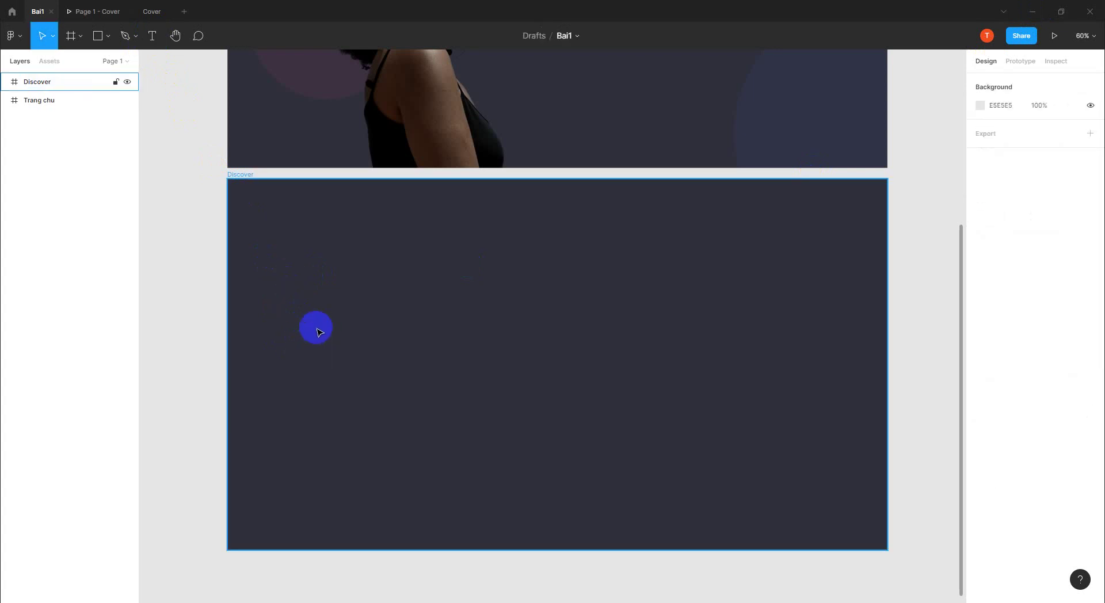
pyautogui.click(152, 36)
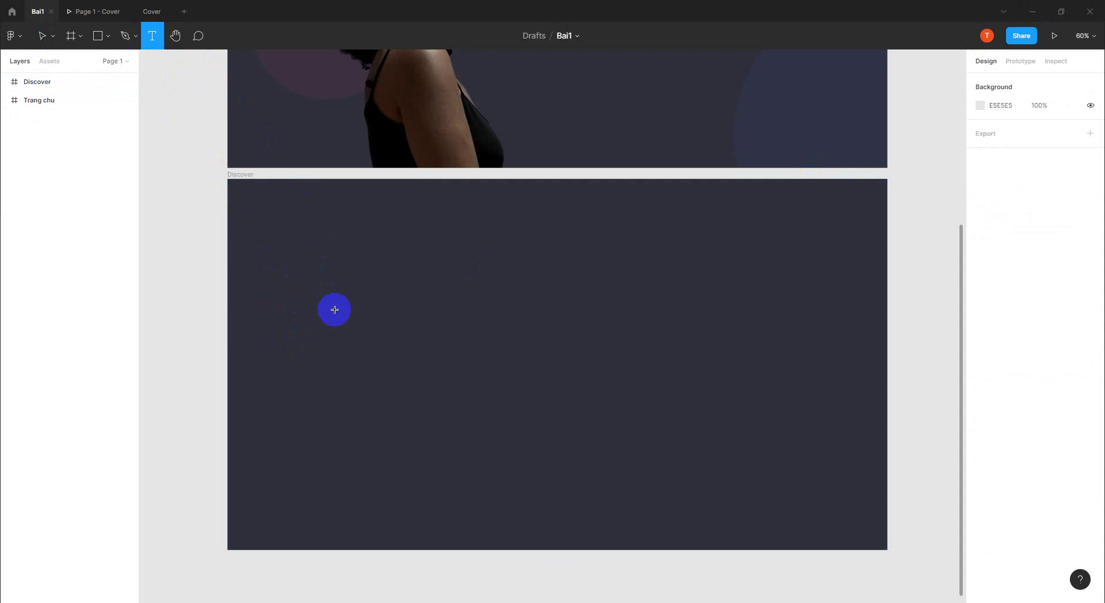
pyautogui.click(322, 340)
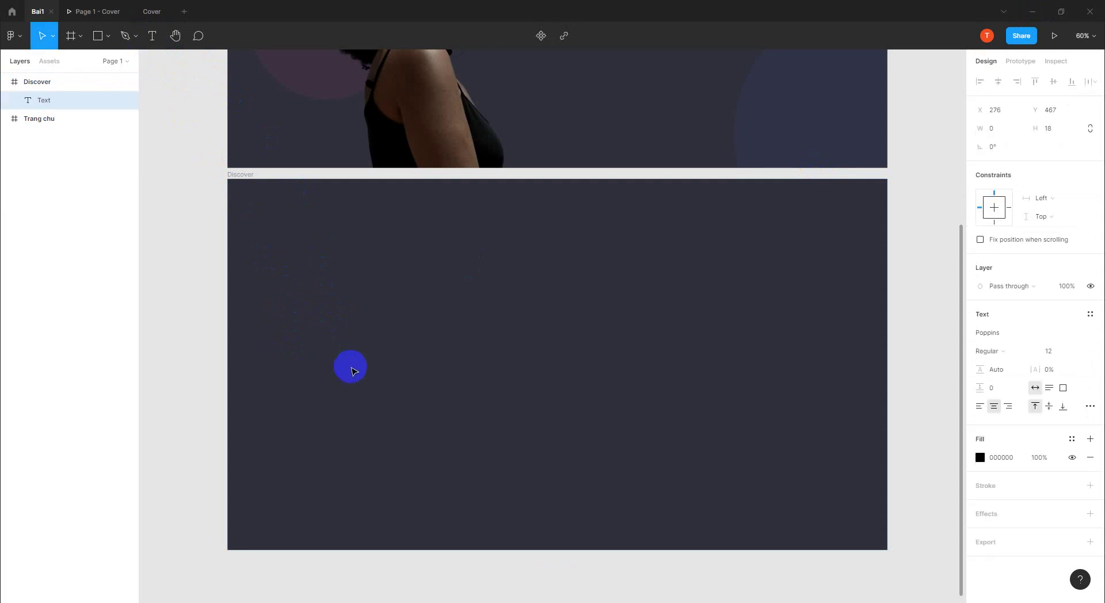
pyautogui.write('Discover new music')
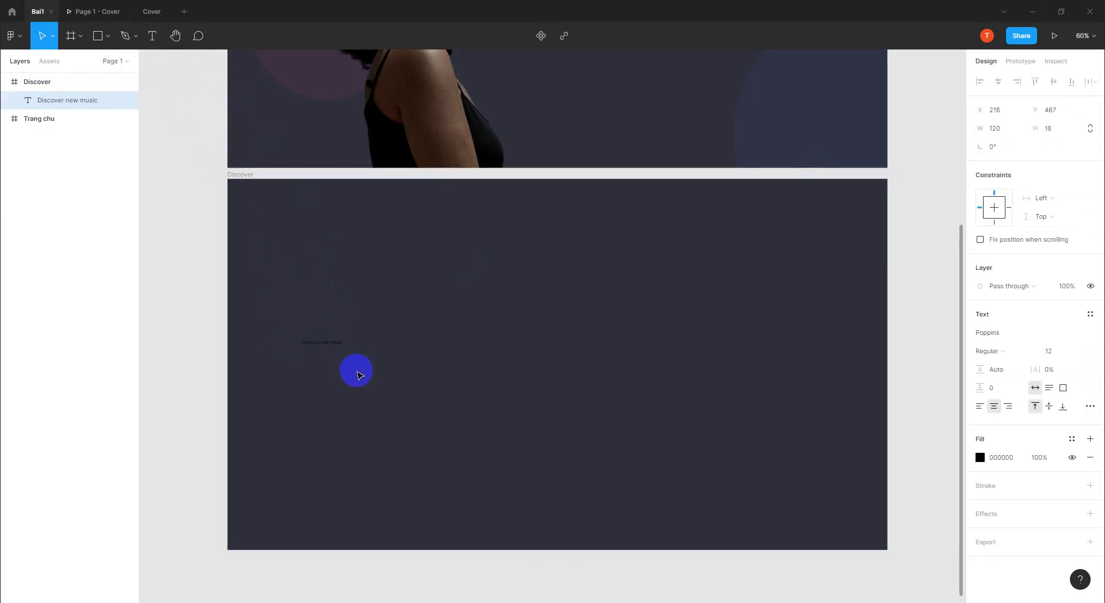
# - Make the heading's fill pure white FFFFFF
pyautogui.click(980, 457)
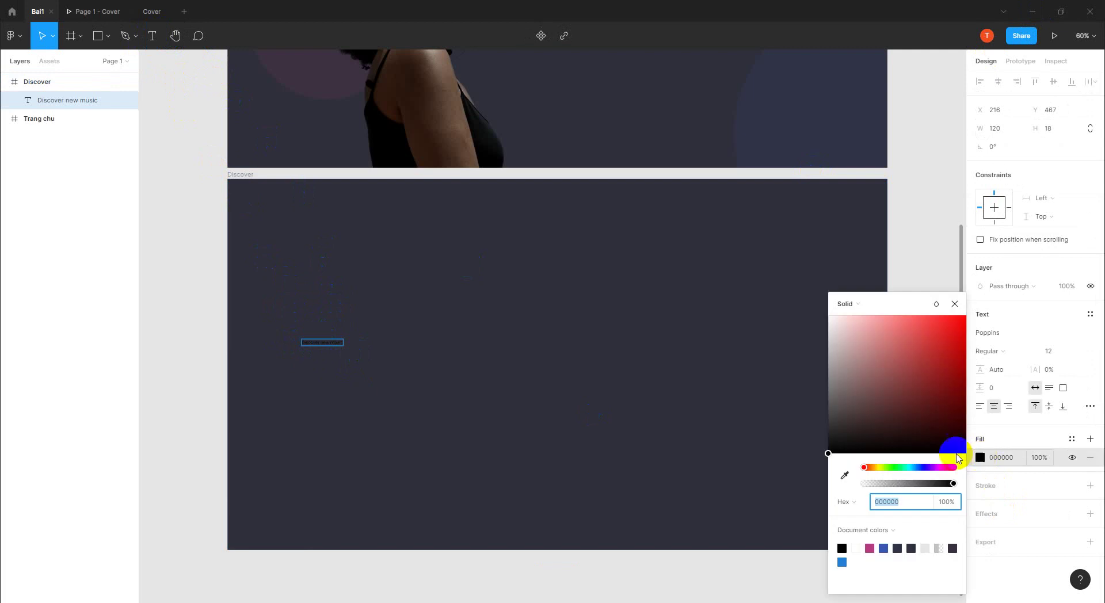
pyautogui.click(882, 373)
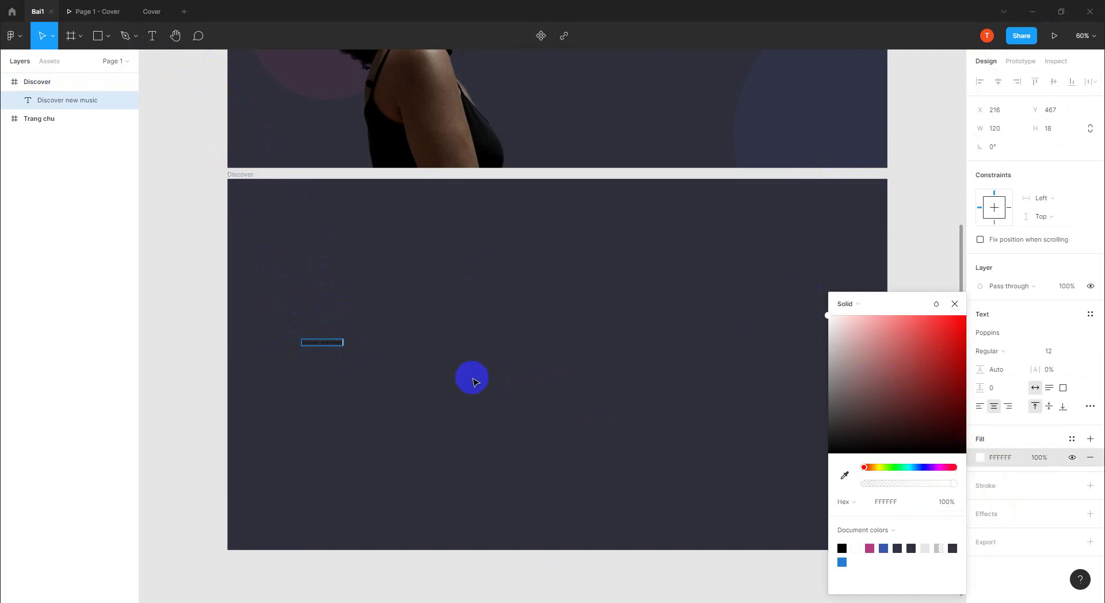
pyautogui.hotkey('ctrl', 'z')
pyautogui.click(980, 457)
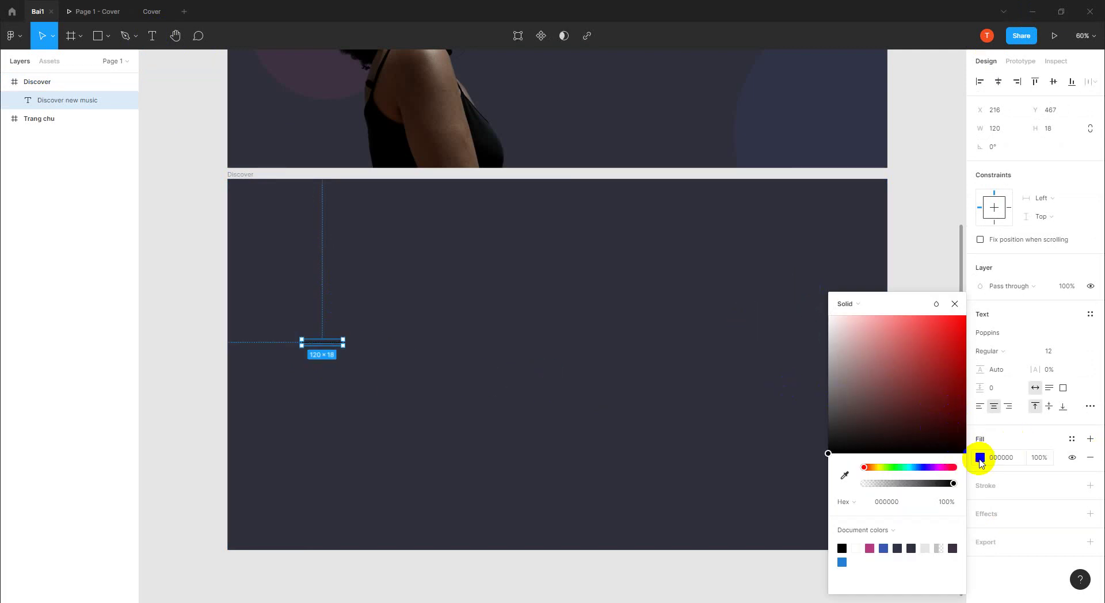
pyautogui.click(824, 321)
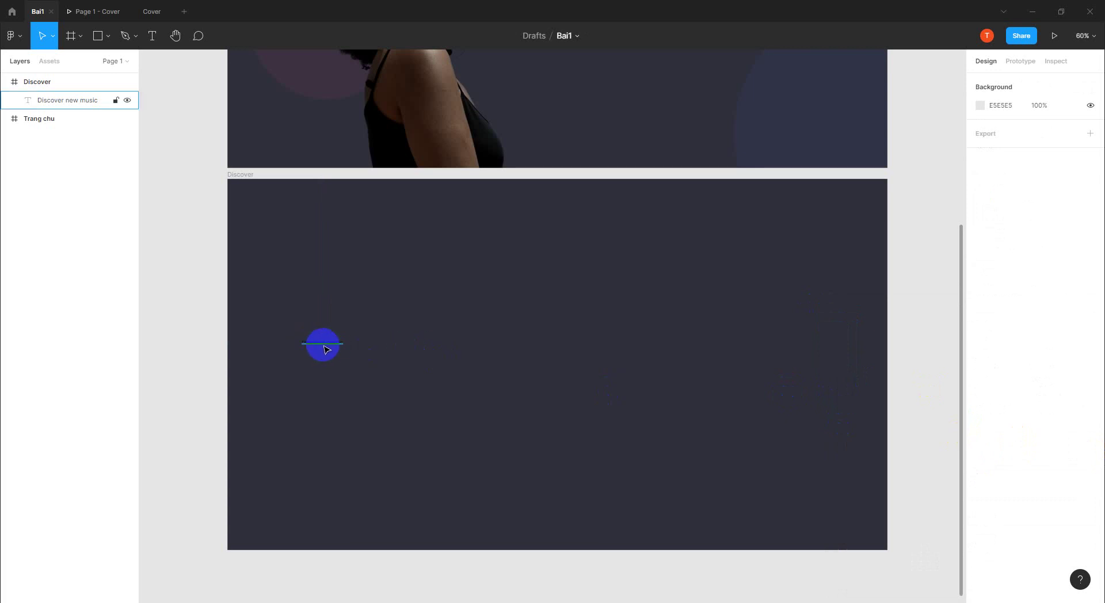
pyautogui.click(321, 343)
pyautogui.click(980, 457)
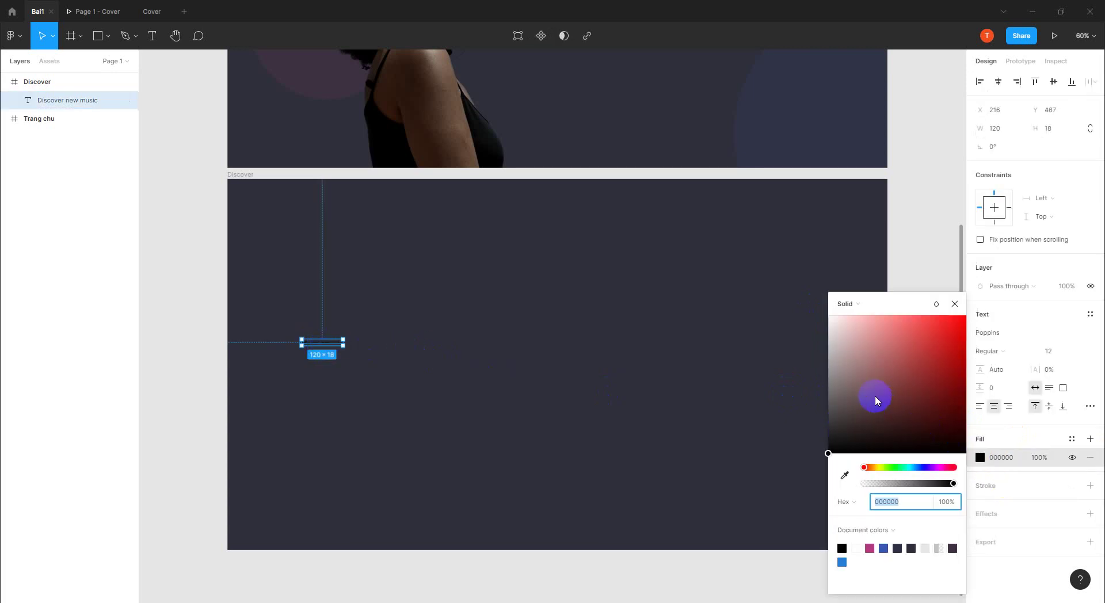
pyautogui.click(831, 321)
pyautogui.moveTo(831, 321); pyautogui.dragTo(821, 308)
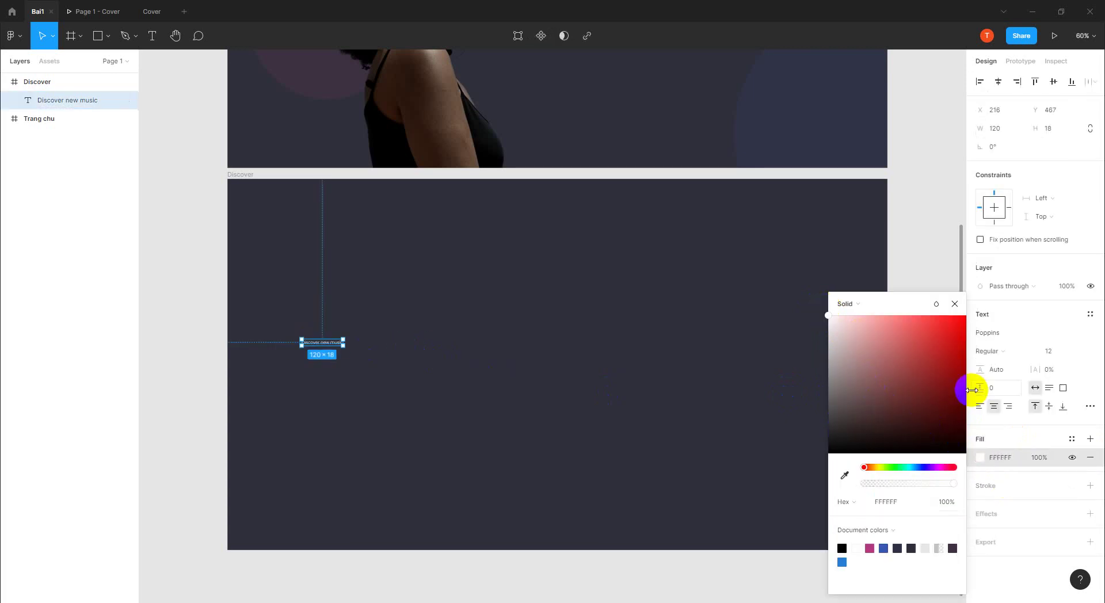
# - Set the heading to size 72 and place it on the frame's left at X 122, Y 407
pyautogui.click(1054, 356)
pyautogui.write('72')
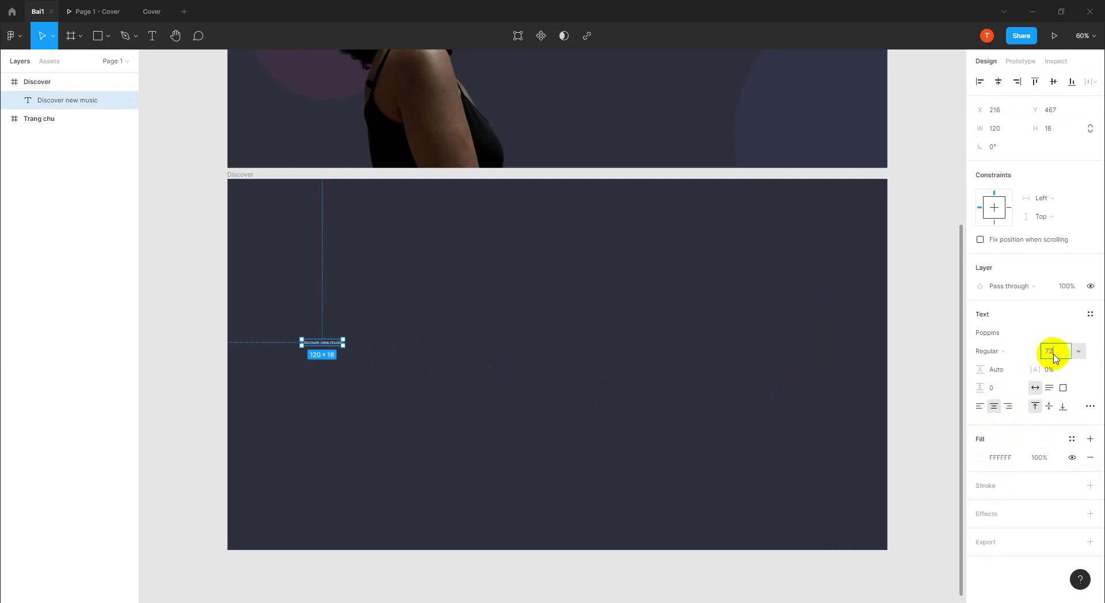
pyautogui.press('Return')
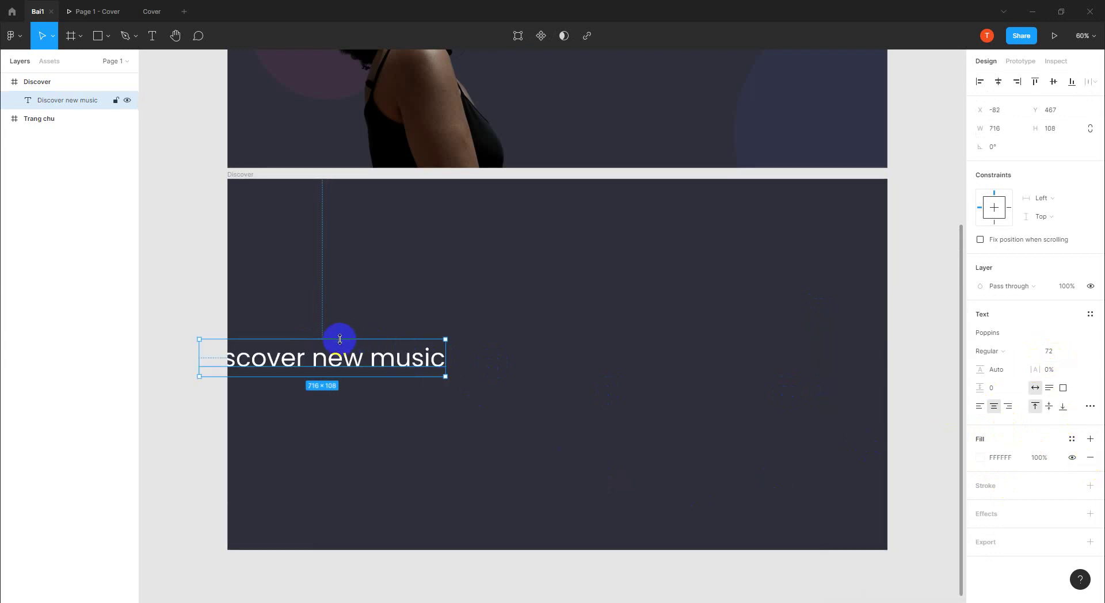
pyautogui.moveTo(329, 361)
pyautogui.mouseDown()
pyautogui.moveTo(405, 361)
pyautogui.moveTo(395, 360)
pyautogui.mouseUp()
pyautogui.click(403, 427)
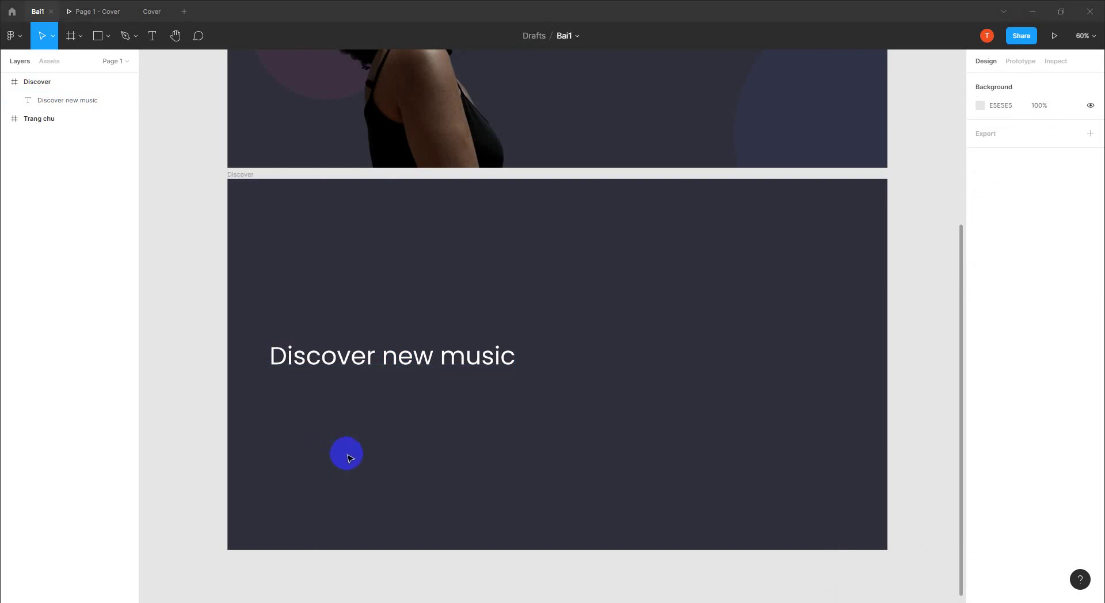
pyautogui.hotkey('alt', 'Tab')
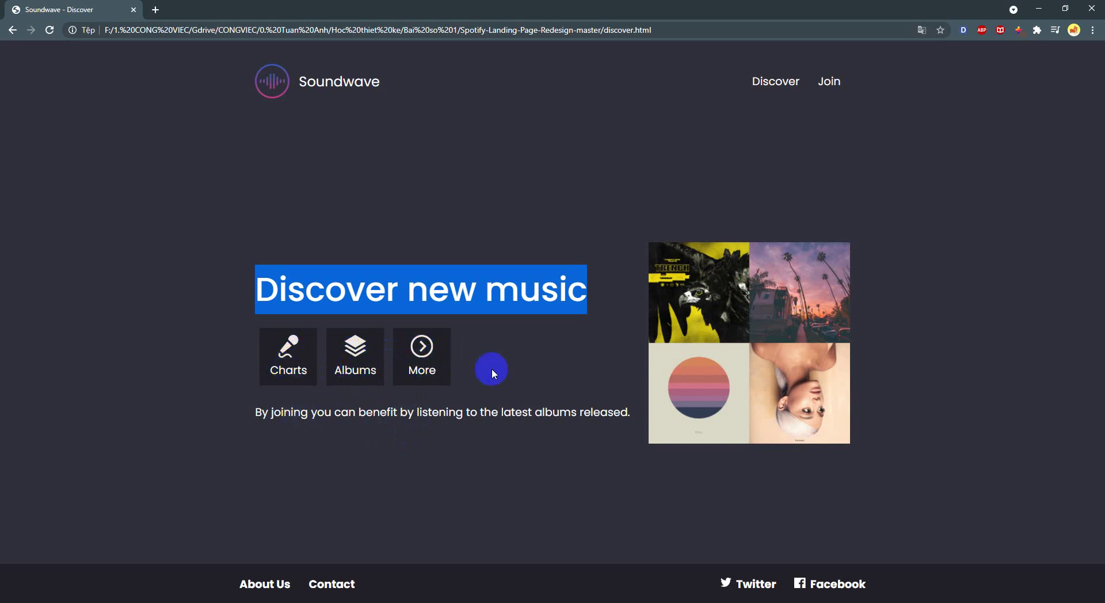
pyautogui.hotkey('alt', 'Tab')
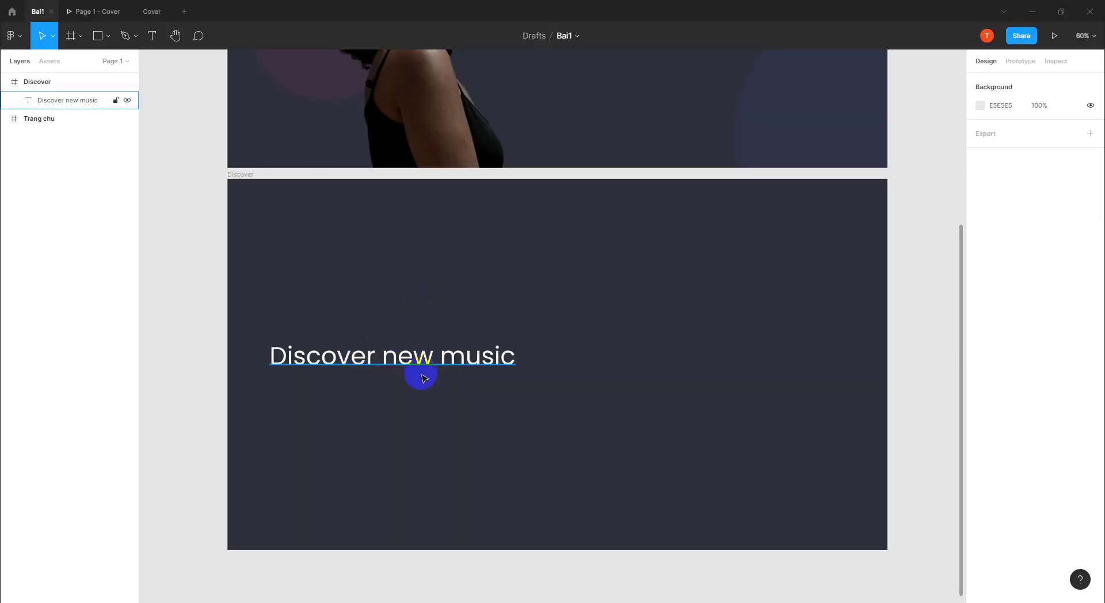
pyautogui.moveTo(385, 363); pyautogui.dragTo(385, 347)
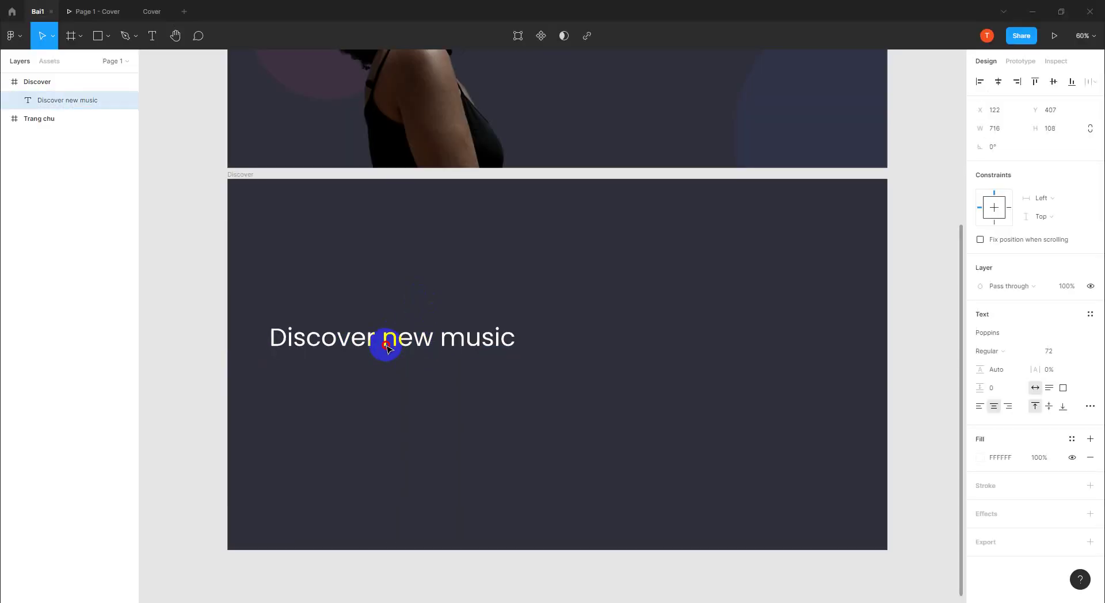
pyautogui.click(185, 143)
# - Draw a 137 × 137 square just below the heading
pyautogui.click(99, 37)
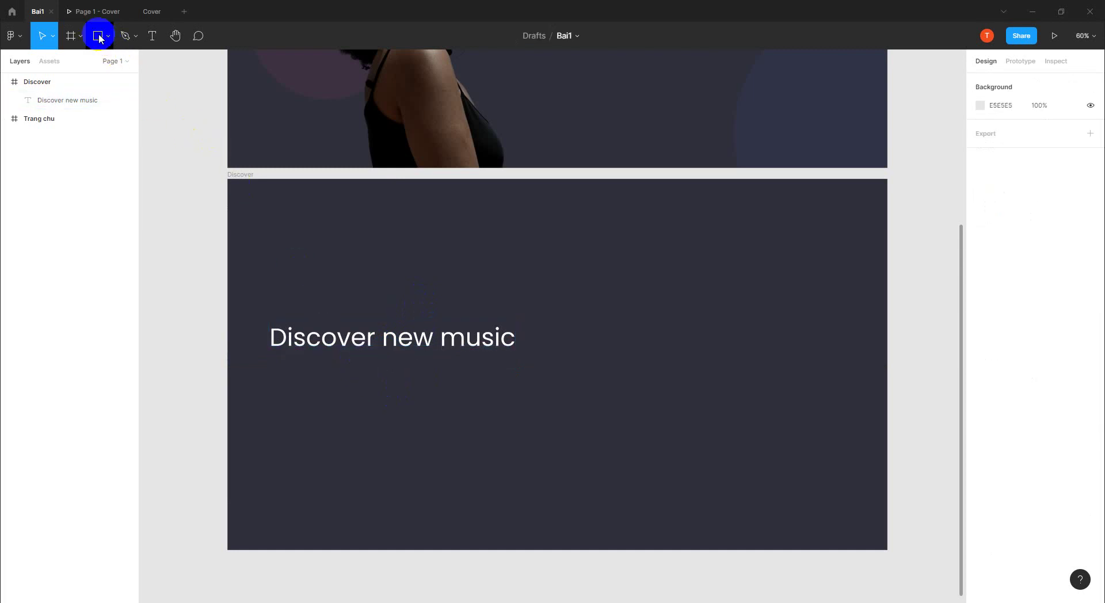
pyautogui.moveTo(271, 382)
pyautogui.mouseDown()
pyautogui.moveTo(277, 373)
pyautogui.moveTo(321, 413)
pyautogui.mouseUp()
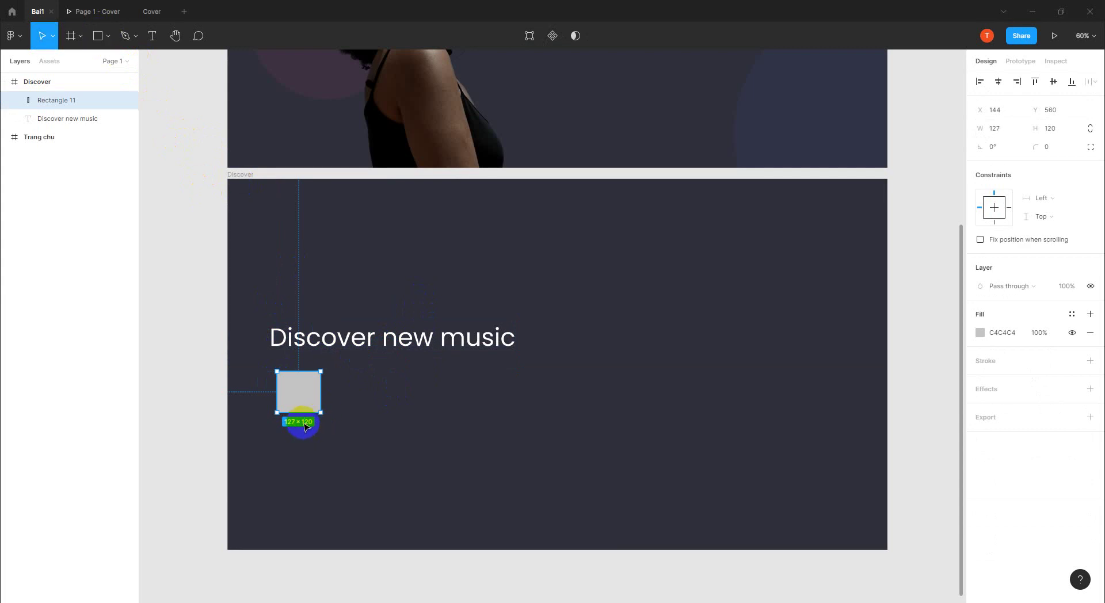
pyautogui.click(303, 425)
pyautogui.click(304, 408)
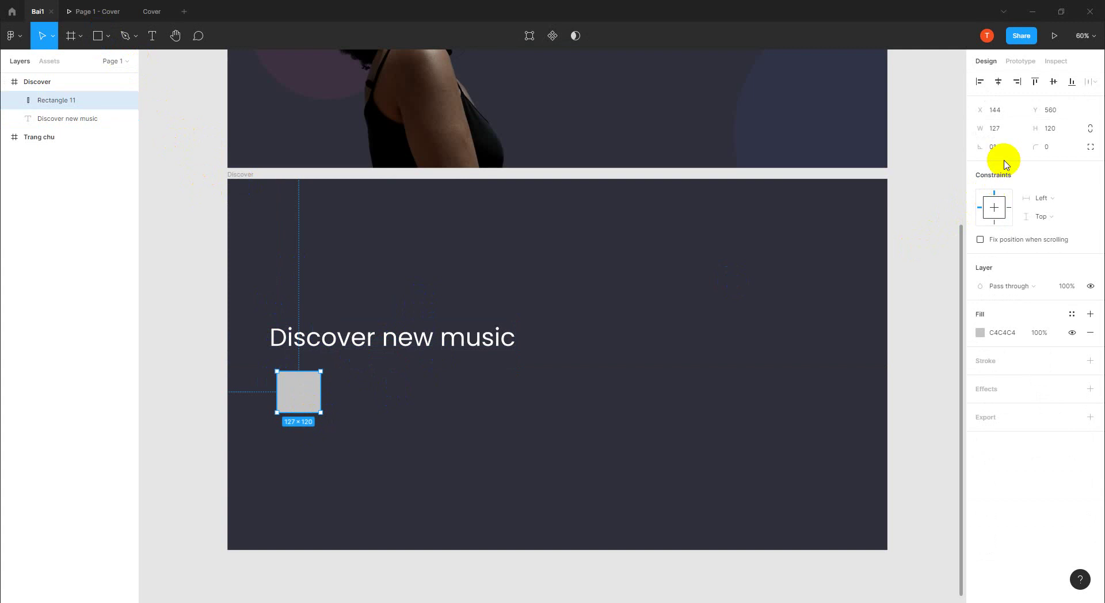
pyautogui.click(997, 128)
pyautogui.write('137')
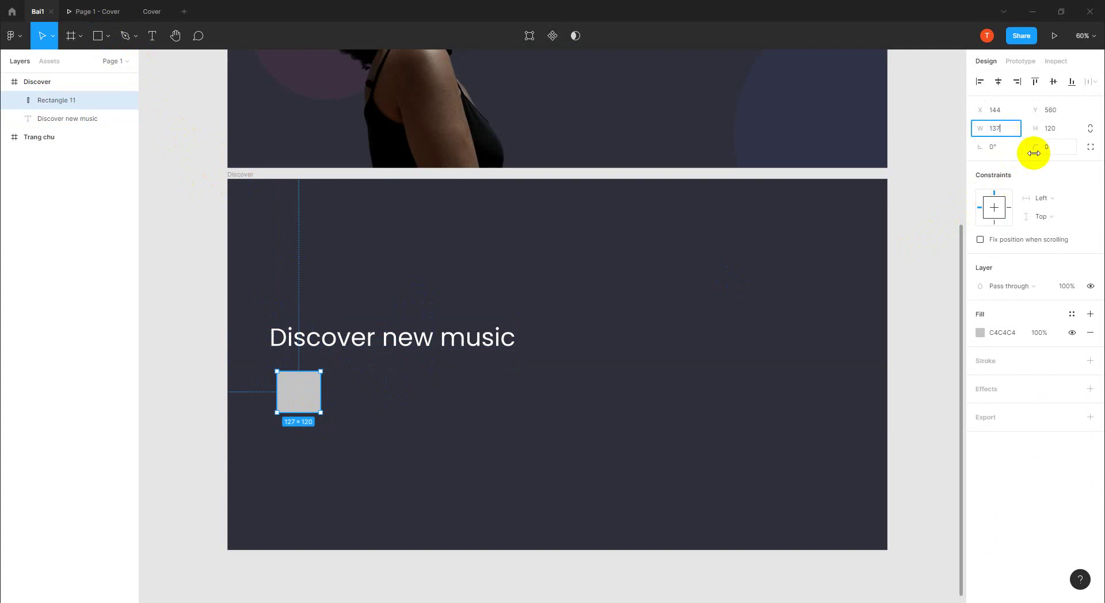
pyautogui.press('Tab')
pyautogui.write('13')
pyautogui.press('Return')
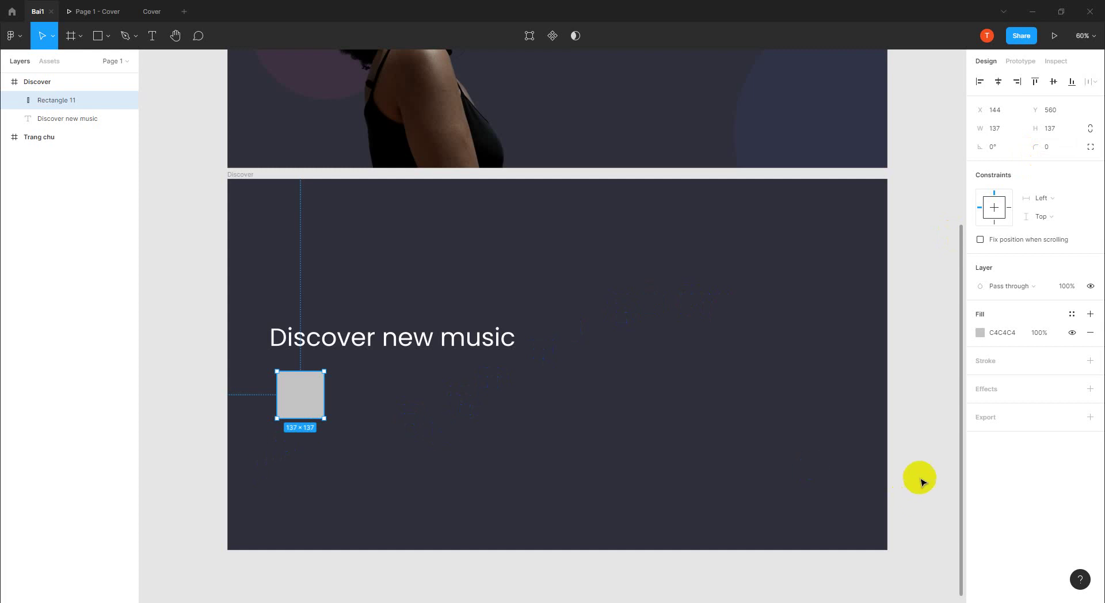
# - Fill the square with dark #202027
pyautogui.click(980, 333)
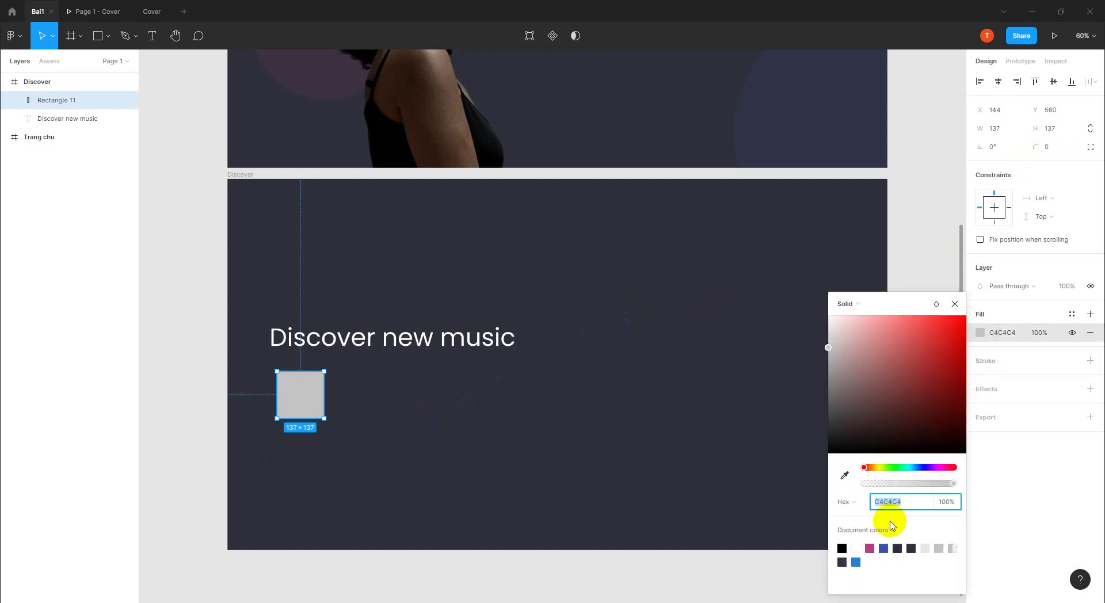
pyautogui.click(900, 503)
pyautogui.write('202027')
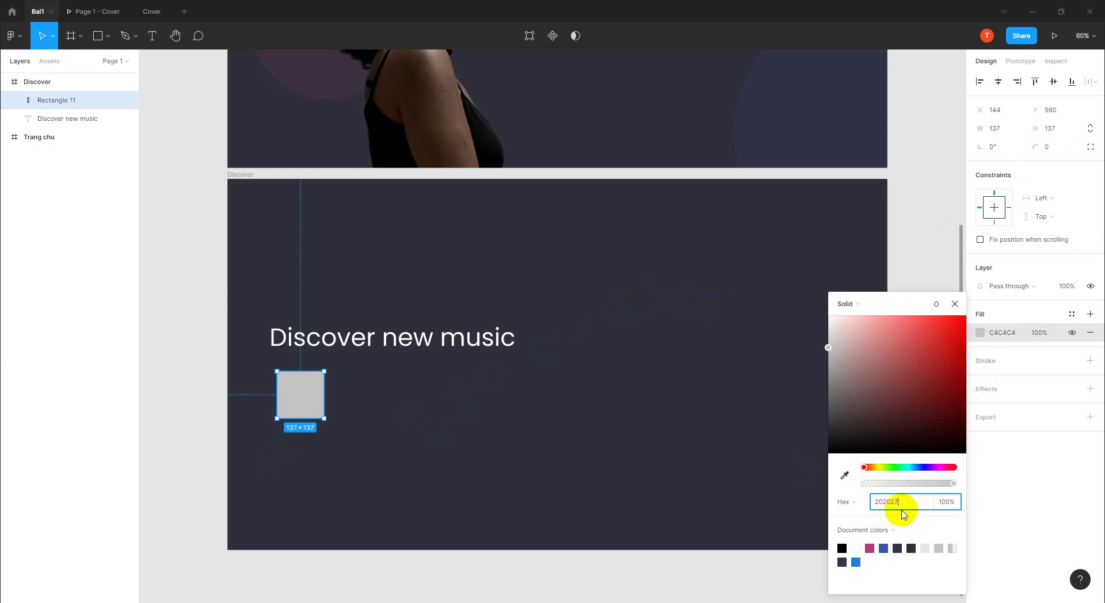
pyautogui.press('Return')
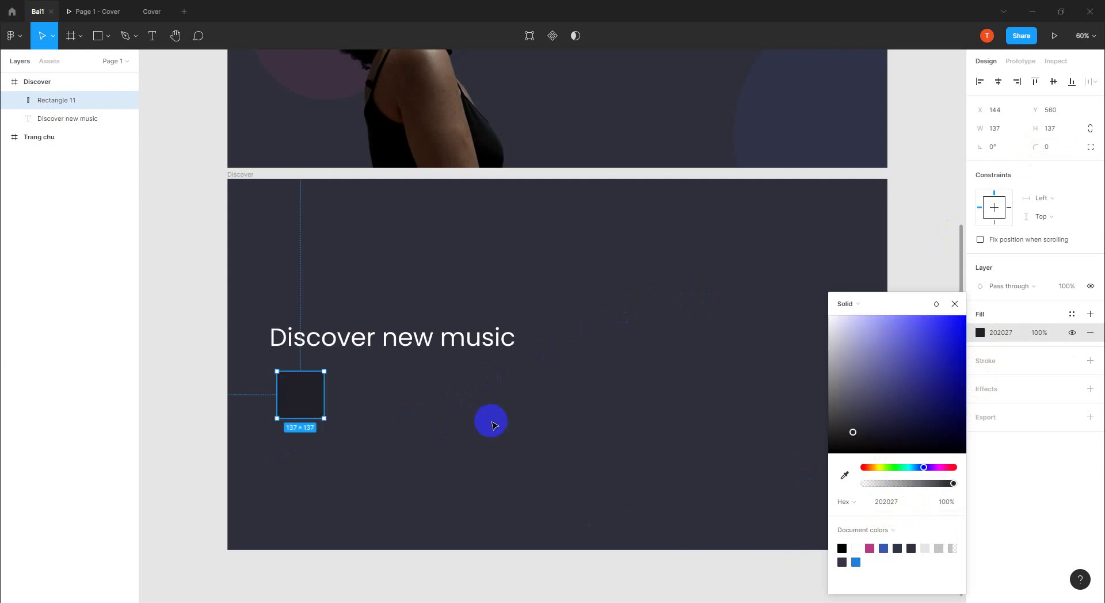
pyautogui.click(483, 416)
pyautogui.click(300, 394)
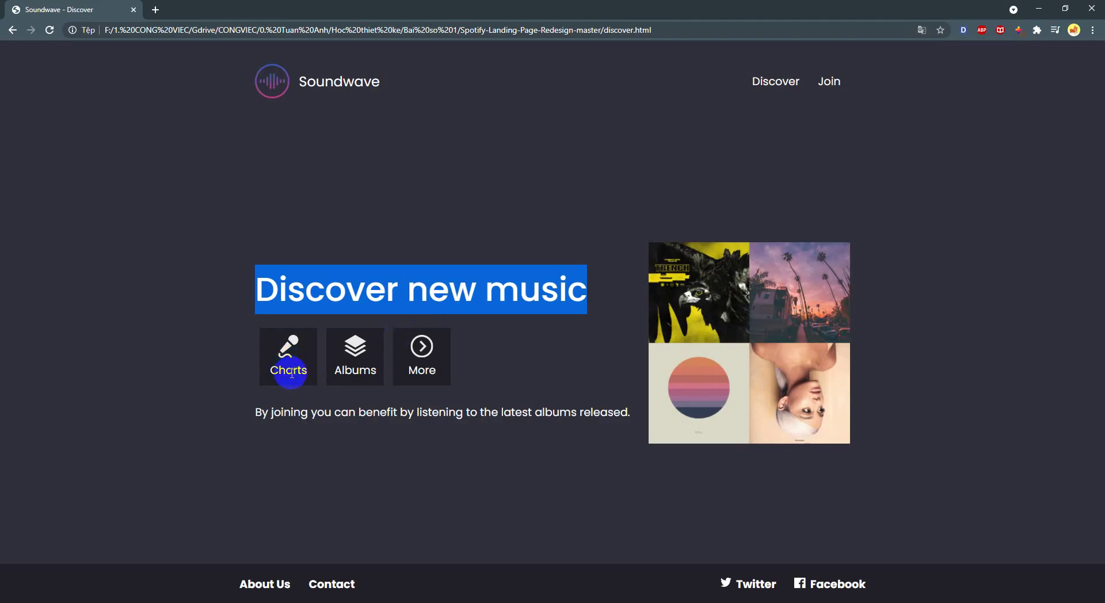
pyautogui.doubleClick(292, 375)
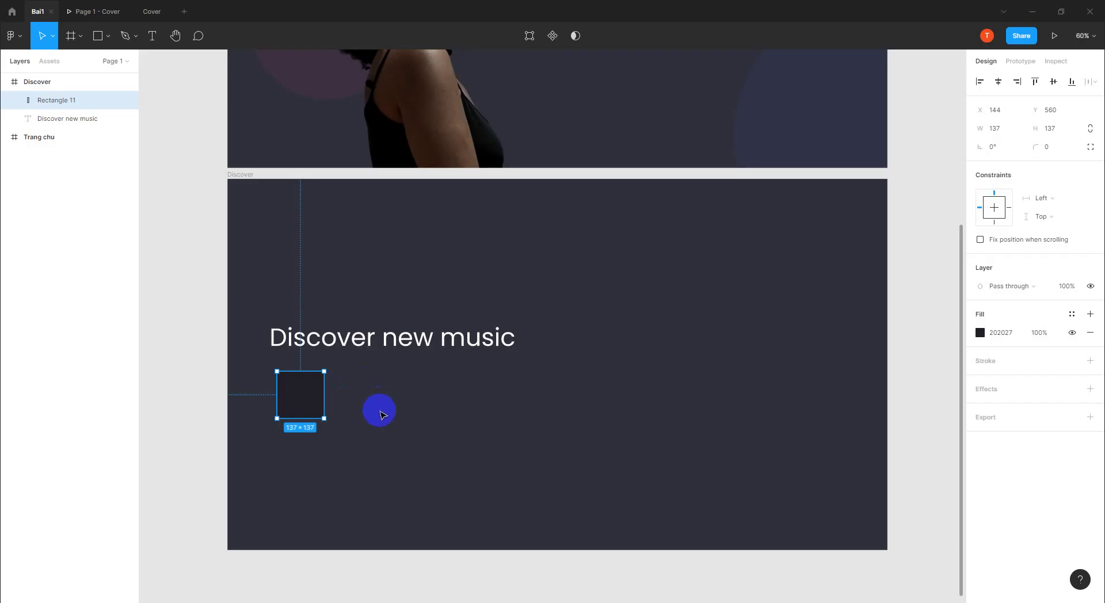
# - Add a 'Charts' text layer beside the dark square
pyautogui.click(288, 215)
pyautogui.click(149, 36)
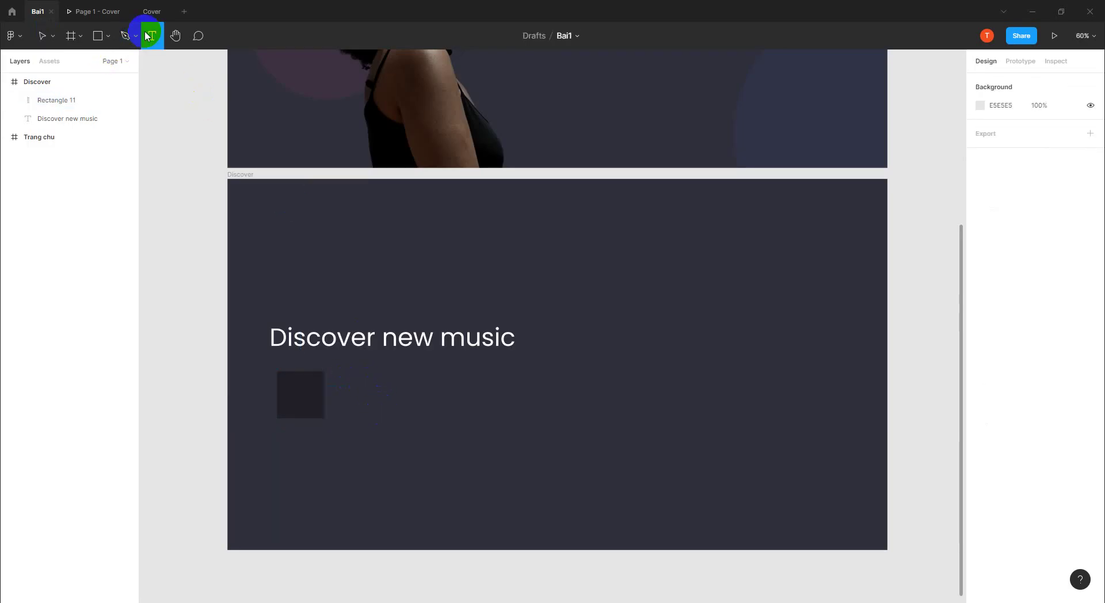
pyautogui.click(381, 406)
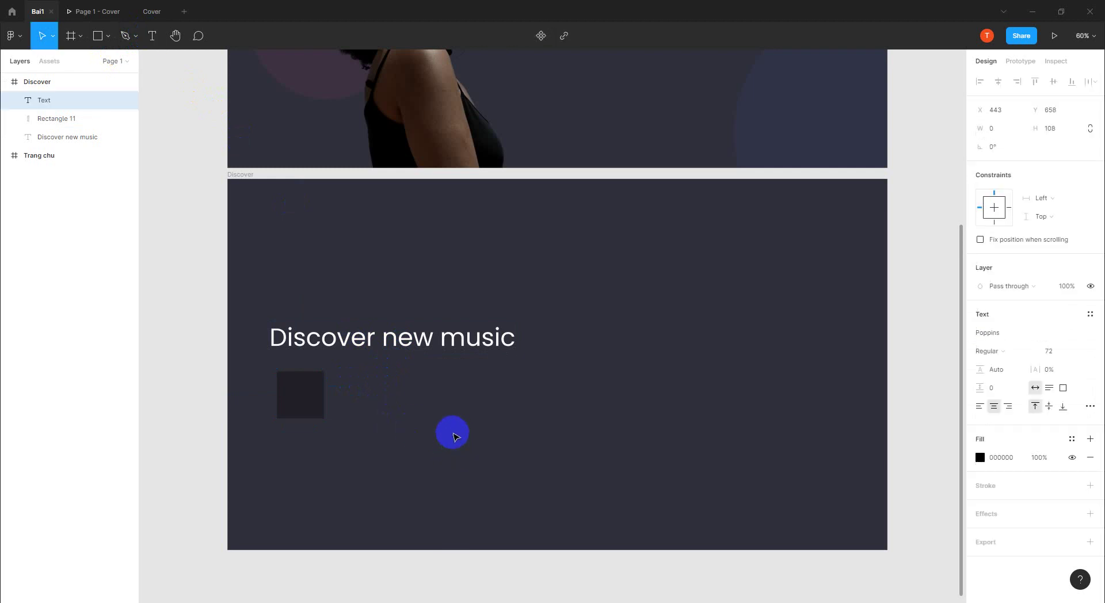
pyautogui.write('Charts')
pyautogui.press('Escape')
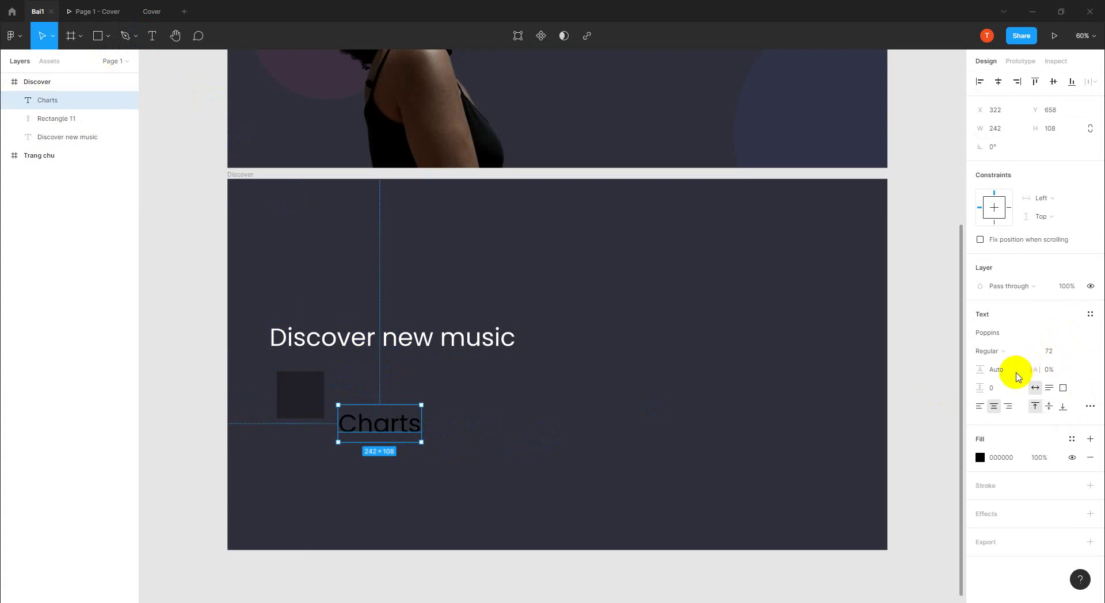
# - Make the Charts text white and move it onto the dark tile
pyautogui.click(980, 457)
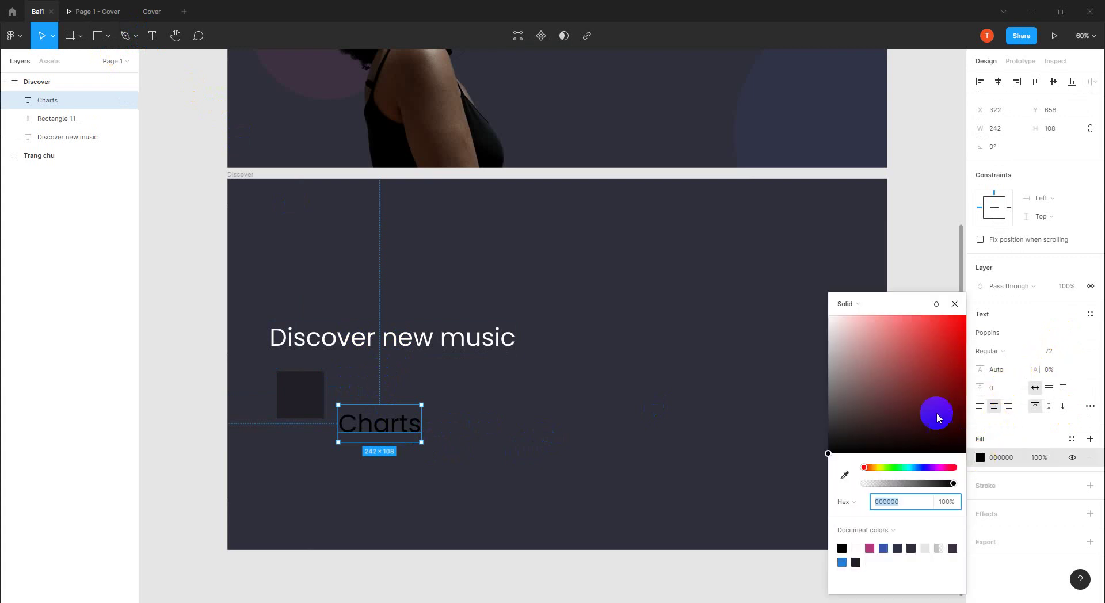
pyautogui.moveTo(937, 412); pyautogui.dragTo(819, 300)
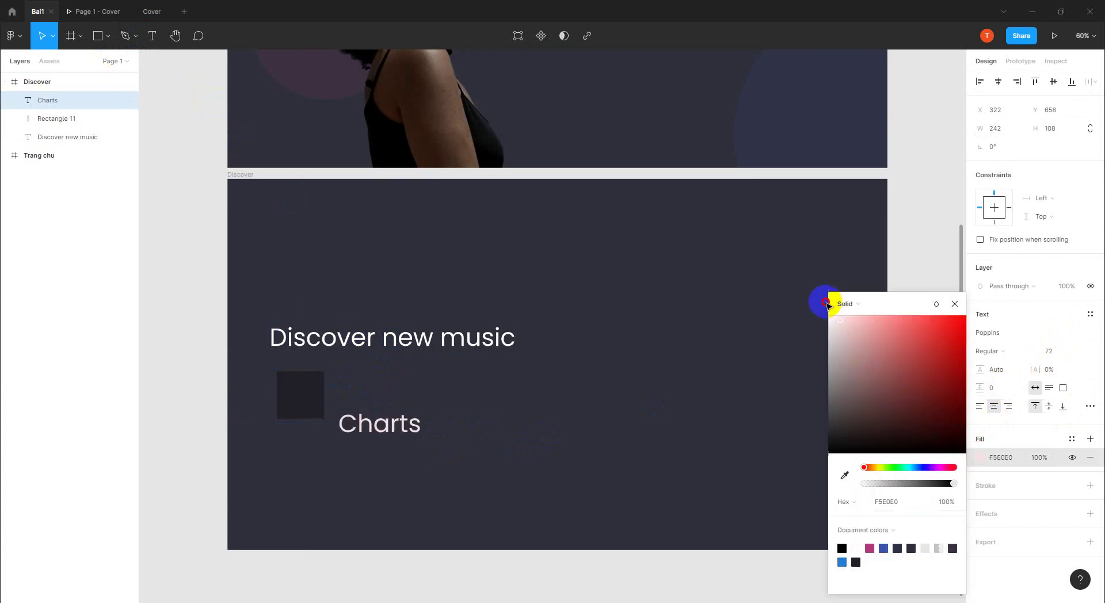
pyautogui.click(1053, 351)
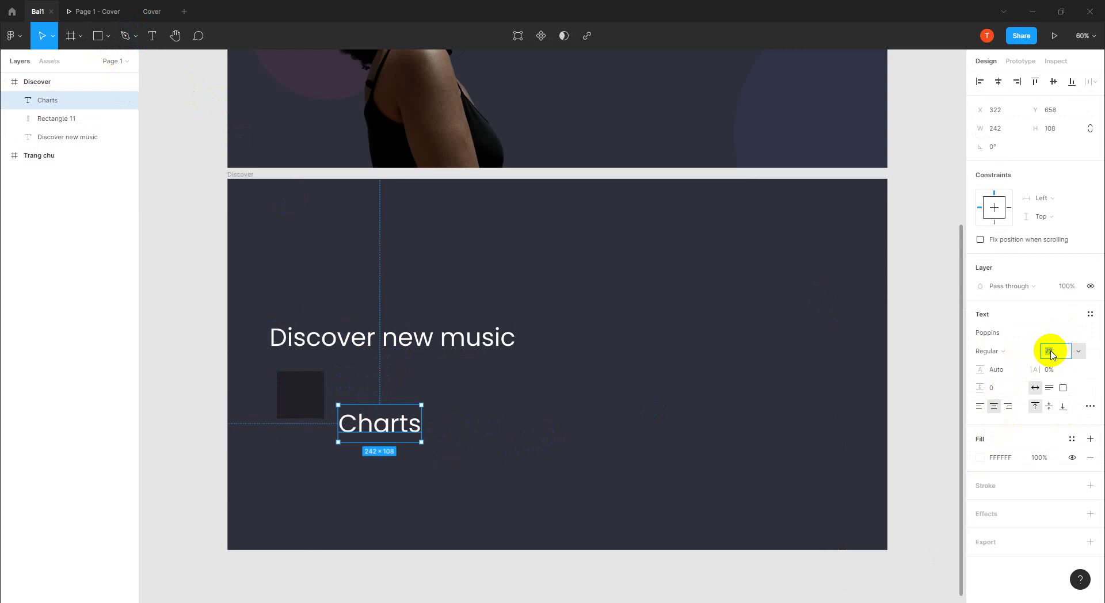
pyautogui.click(377, 426)
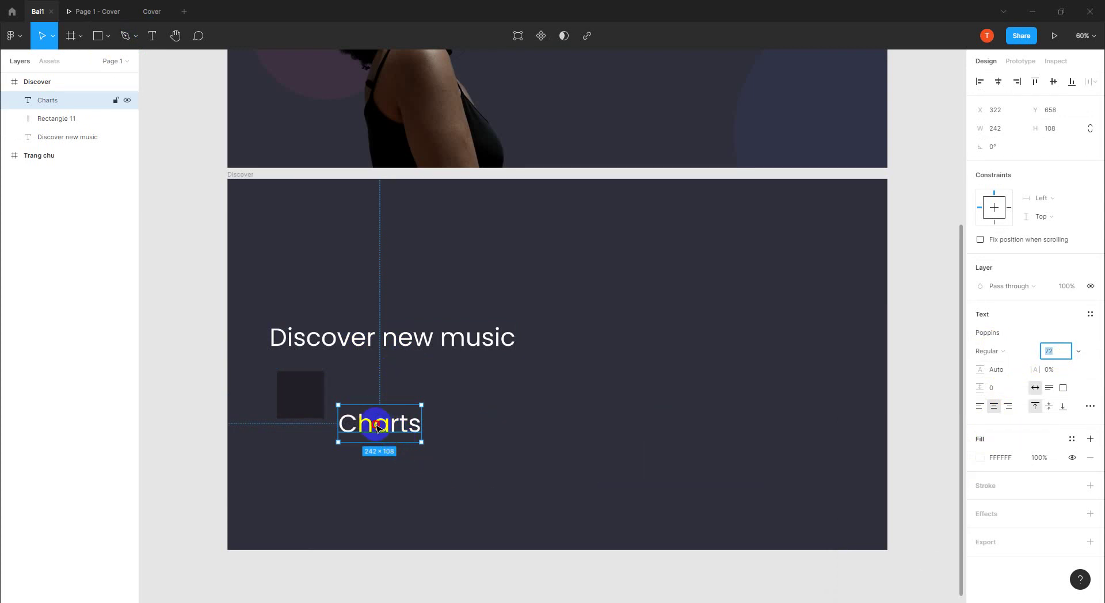
pyautogui.moveTo(377, 425)
pyautogui.mouseDown()
pyautogui.moveTo(315, 413)
pyautogui.moveTo(325, 417)
pyautogui.mouseUp()
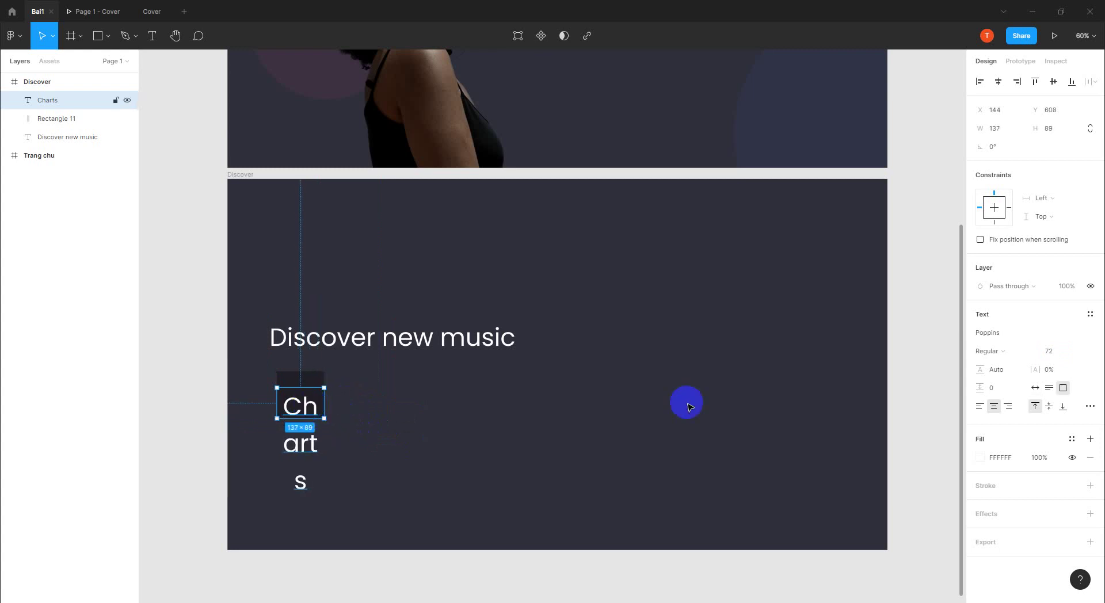
# - Set the Charts font size to 28
pyautogui.click(1047, 353)
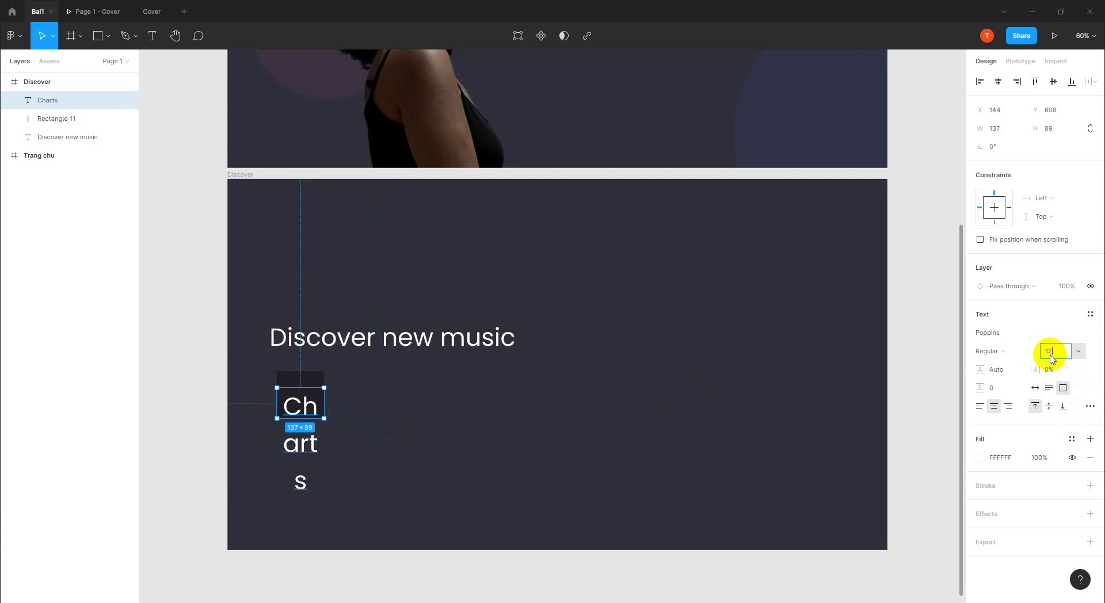
pyautogui.press('Return')
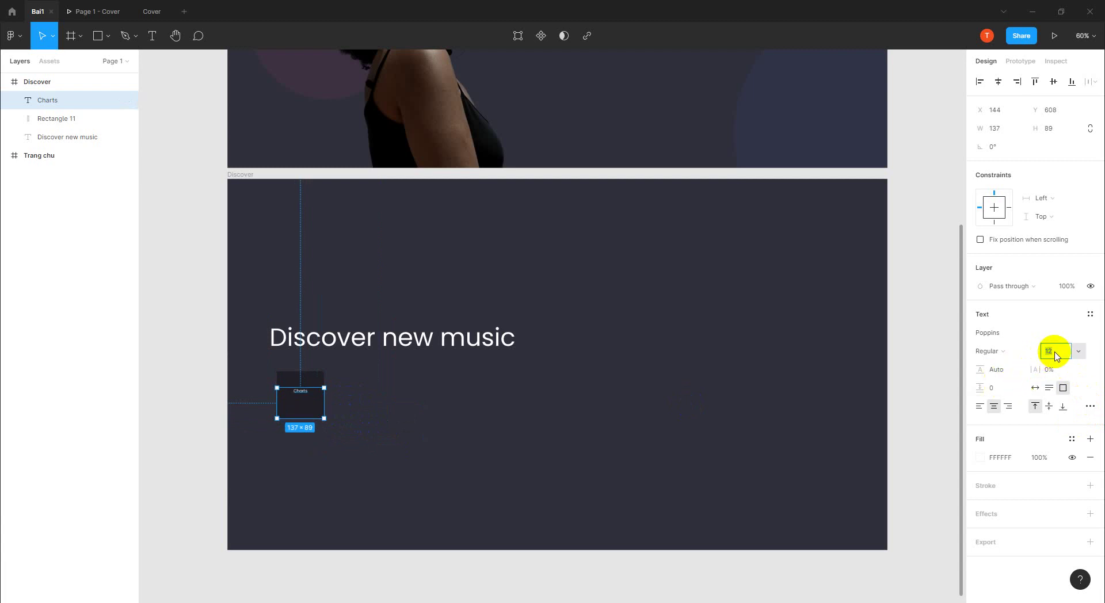
pyautogui.write('24')
pyautogui.press('Return')
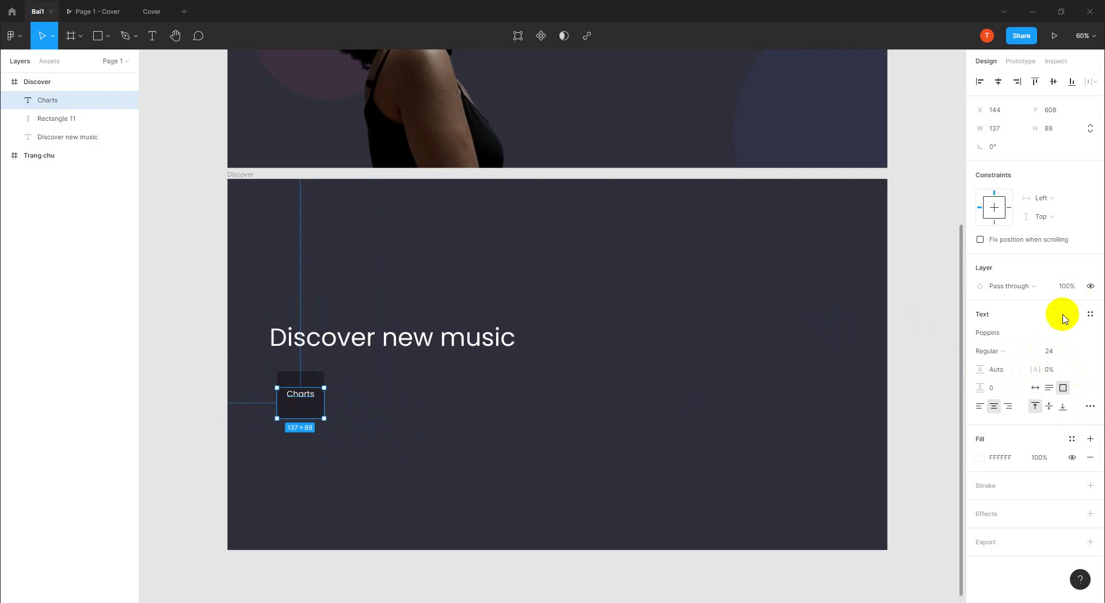
pyautogui.click(1056, 353)
pyautogui.write('28')
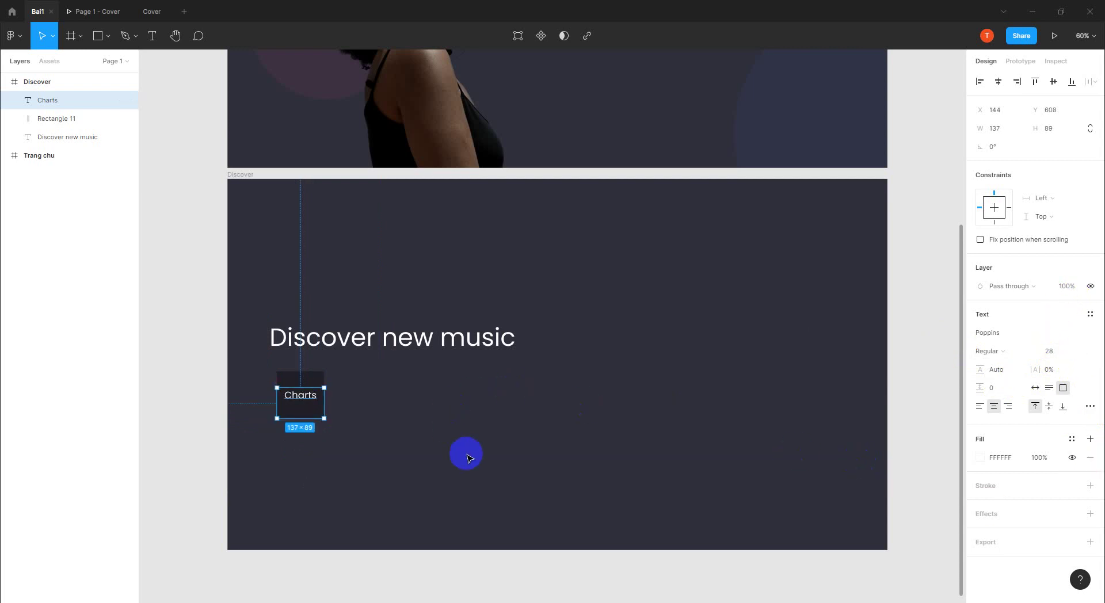
pyautogui.click(490, 477)
# - Compare with the reference Charts label and lower the text to the tile's bottom
pyautogui.hotkey('alt', 'Tab')
pyautogui.click(321, 371)
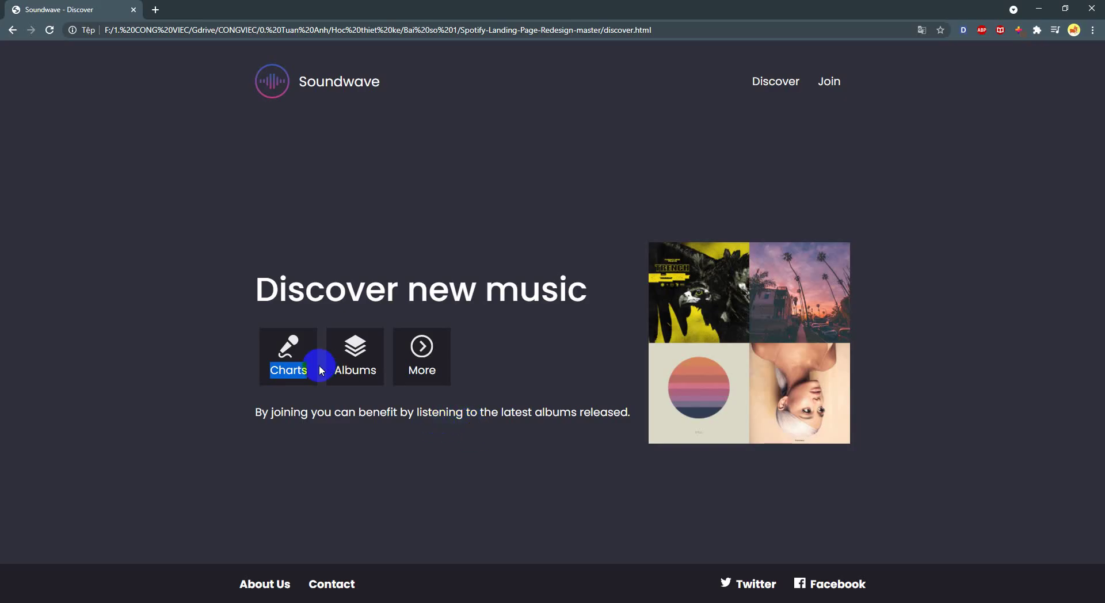
pyautogui.hotkey('alt', 'Tab')
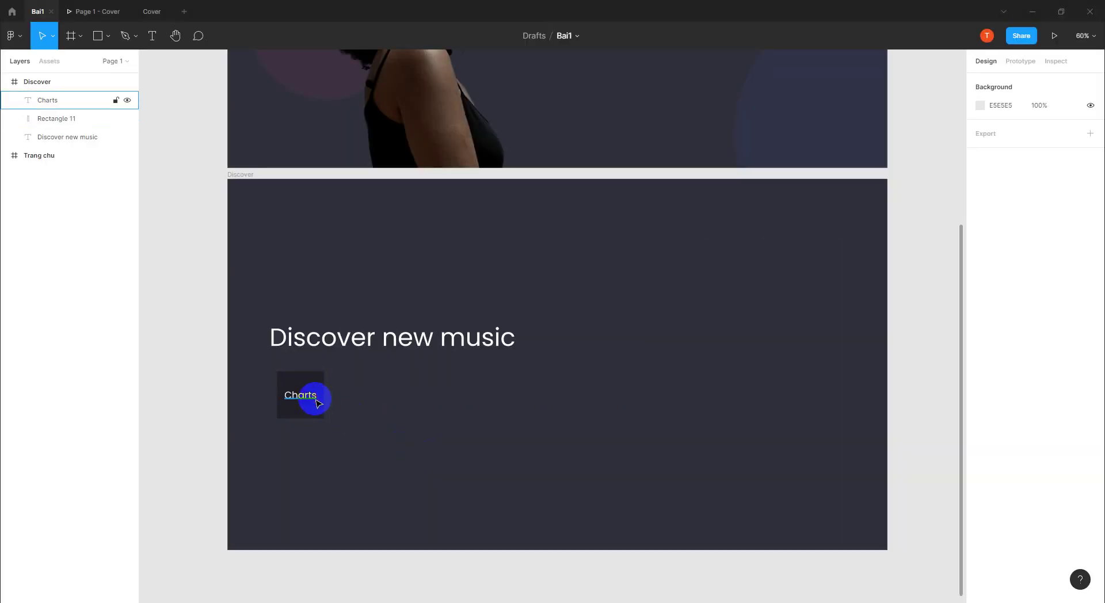
pyautogui.click(310, 397)
pyautogui.click(348, 420)
pyautogui.moveTo(315, 397); pyautogui.dragTo(326, 406)
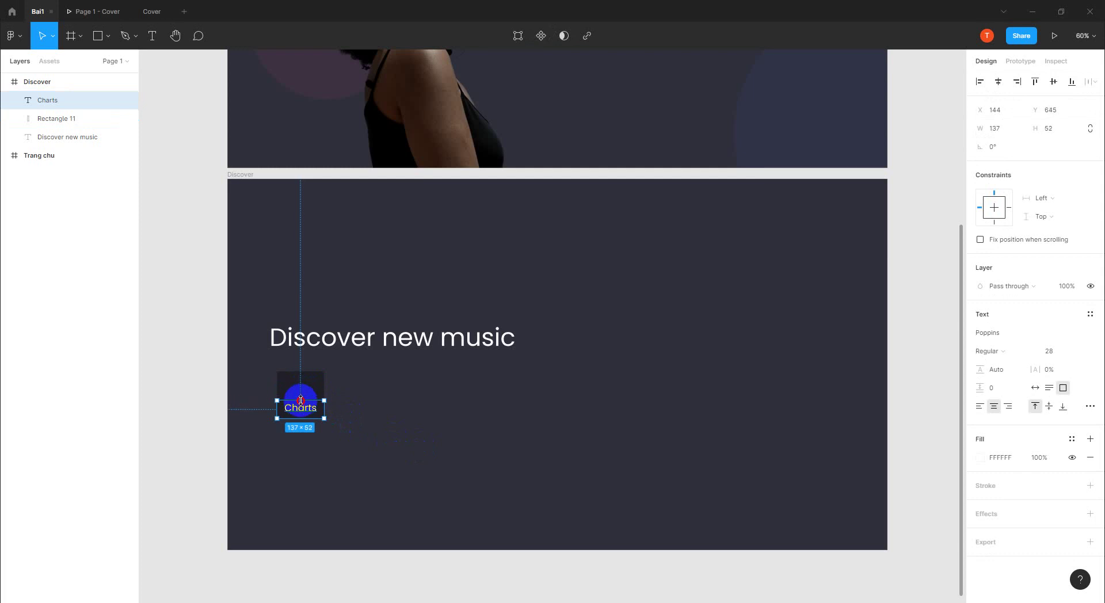
pyautogui.click(301, 398)
pyautogui.click(395, 421)
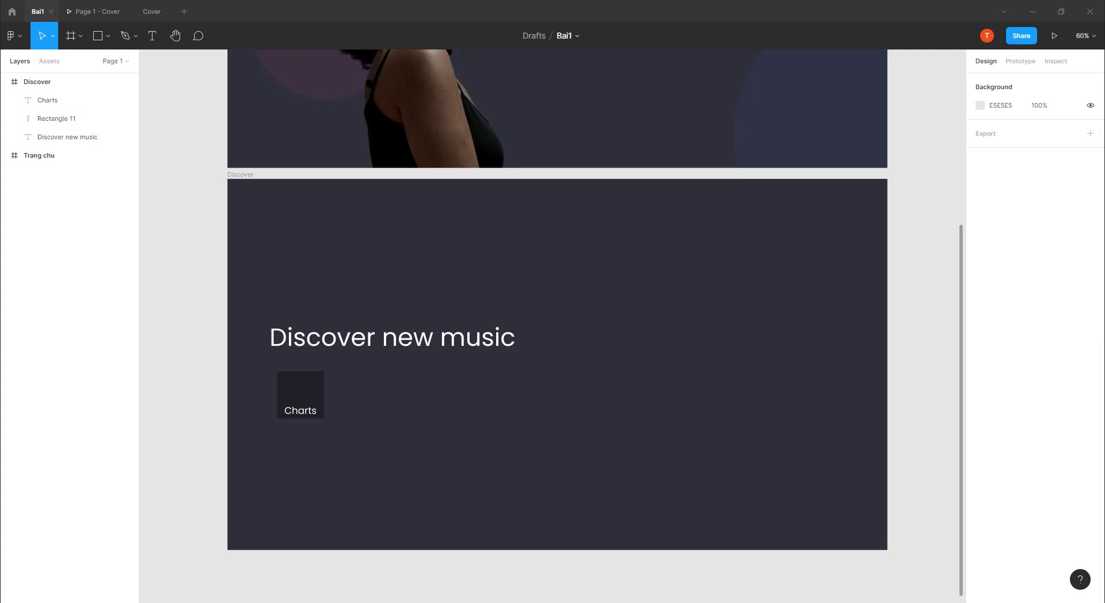
# - Drop the albums, microphone and arrow SVG icons onto the canvas, moving the arrow right
pyautogui.moveTo(440, 345); pyautogui.dragTo(476, 389)
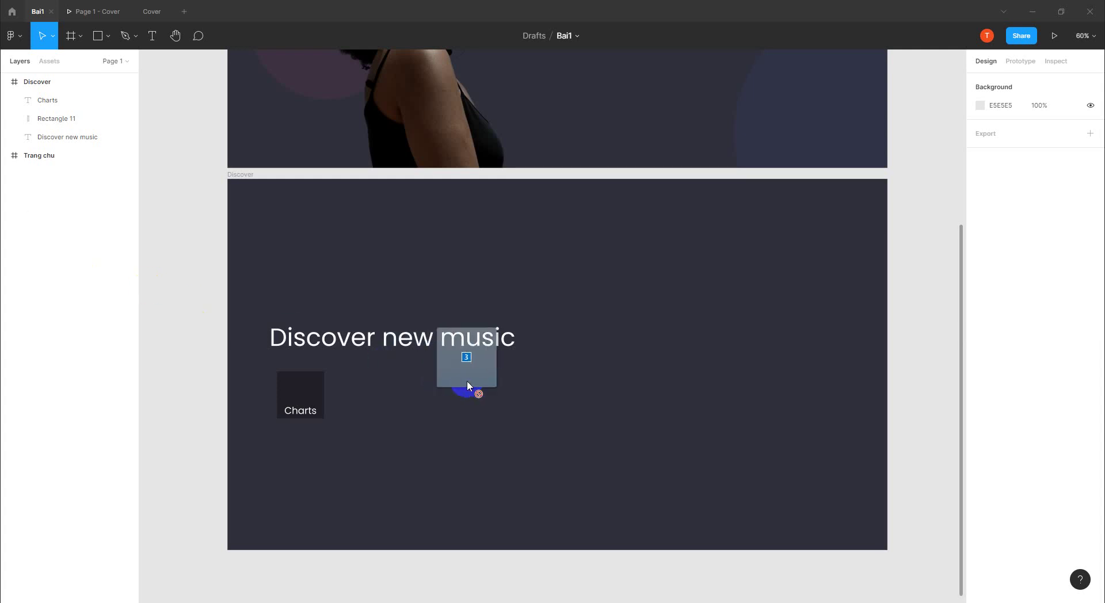
pyautogui.hotkey('ctrl', 'v')
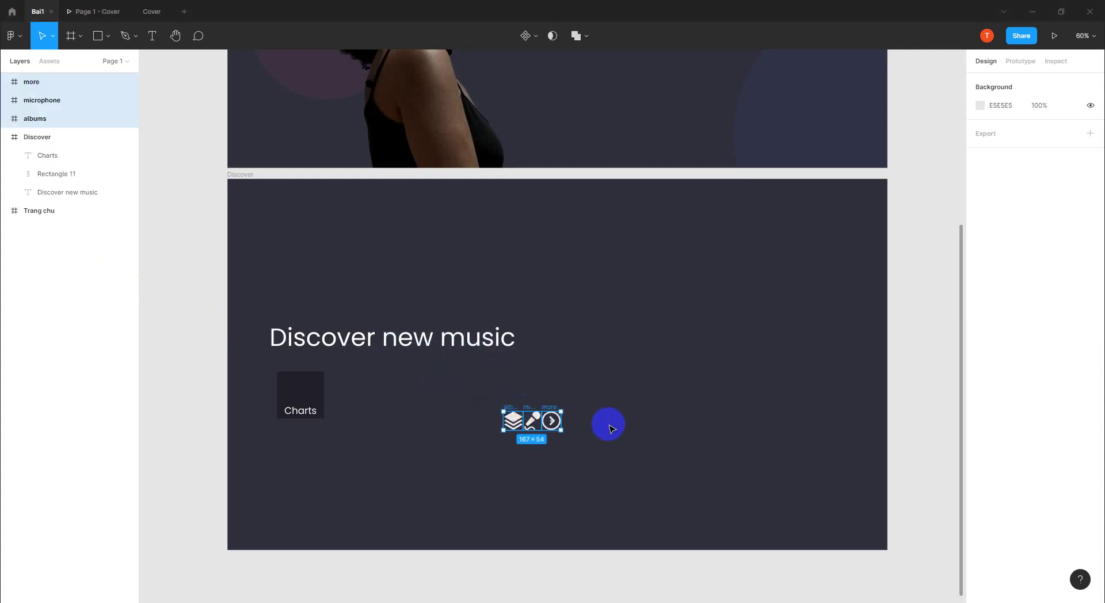
pyautogui.click(552, 442)
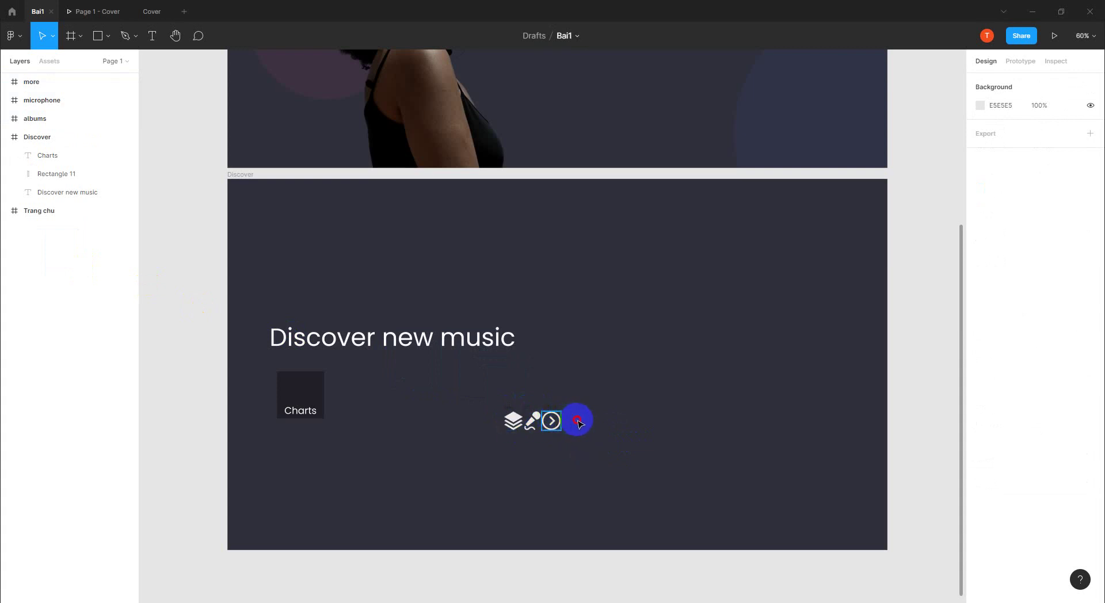
pyautogui.moveTo(551, 420); pyautogui.dragTo(582, 420)
pyautogui.click(597, 459)
pyautogui.click(531, 420)
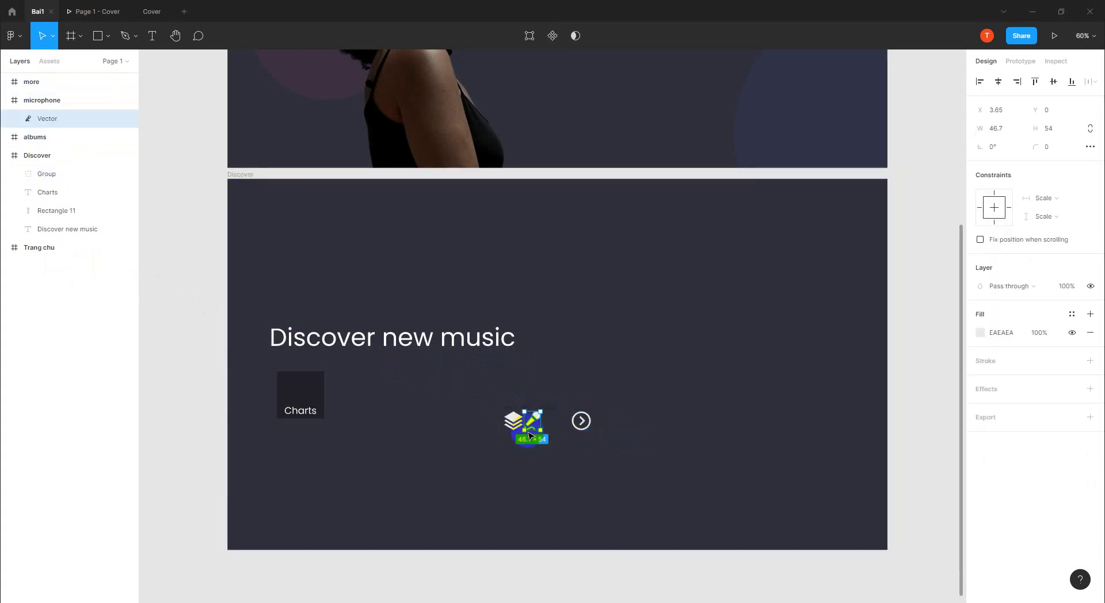
pyautogui.click(512, 421)
pyautogui.click(567, 454)
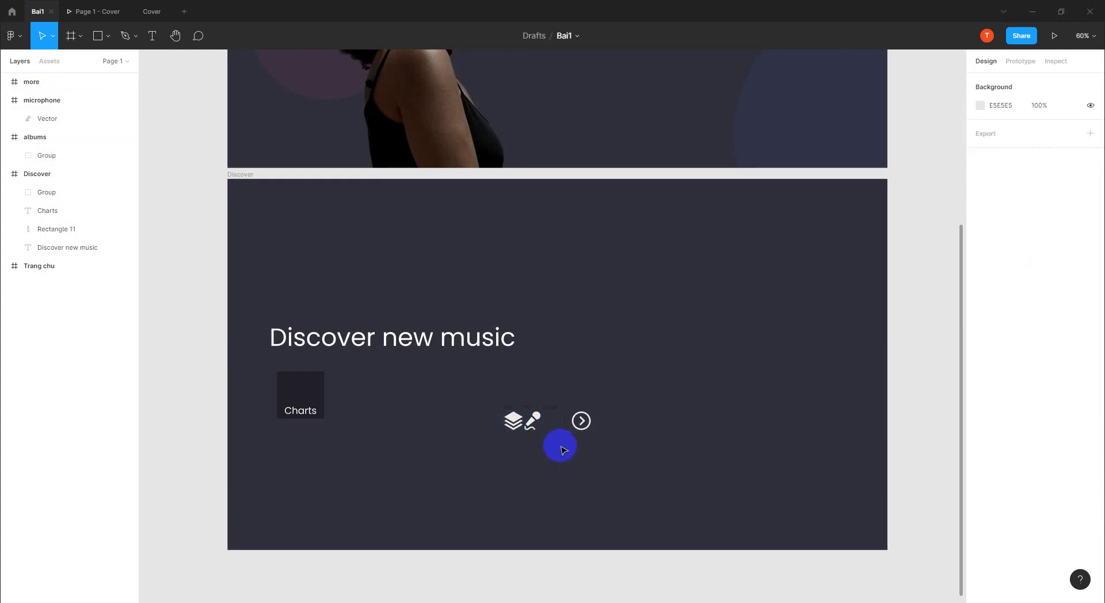
# - Delete the empty 'more' frame and reposition the microphone icon below the others
pyautogui.scroll(1, 550, 449)
pyautogui.scroll(2, 549, 449)
pyautogui.scroll(3, 547, 446)
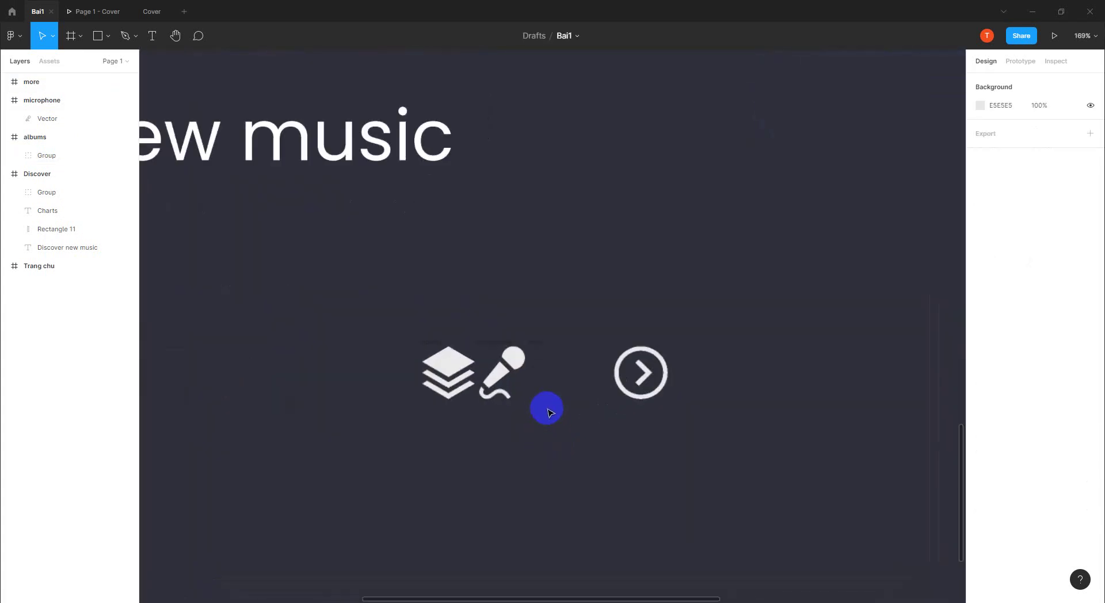
pyautogui.click(538, 349)
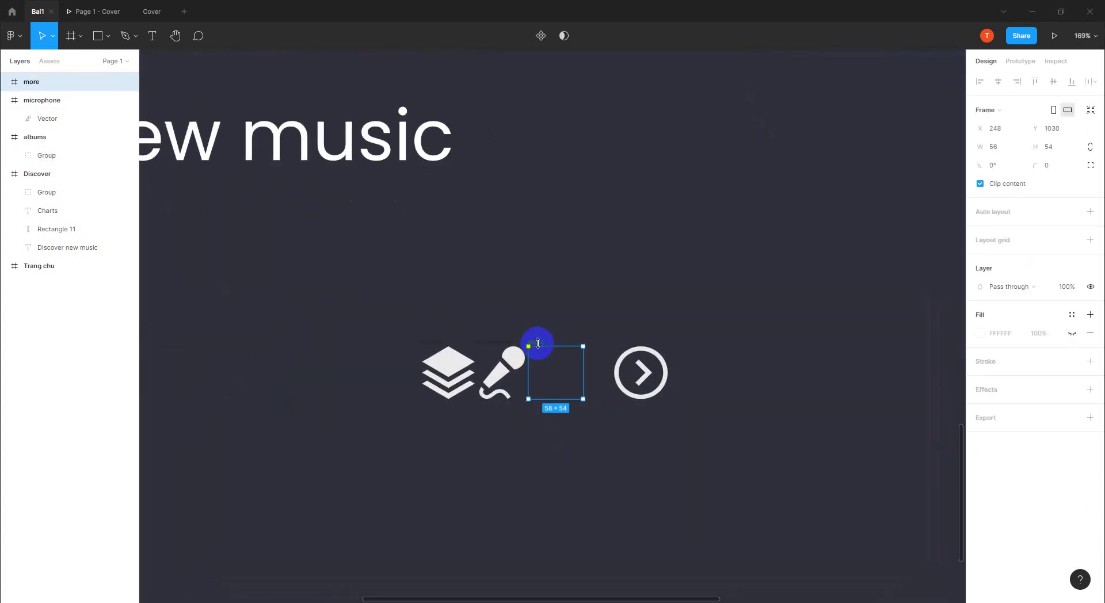
pyautogui.press('Delete')
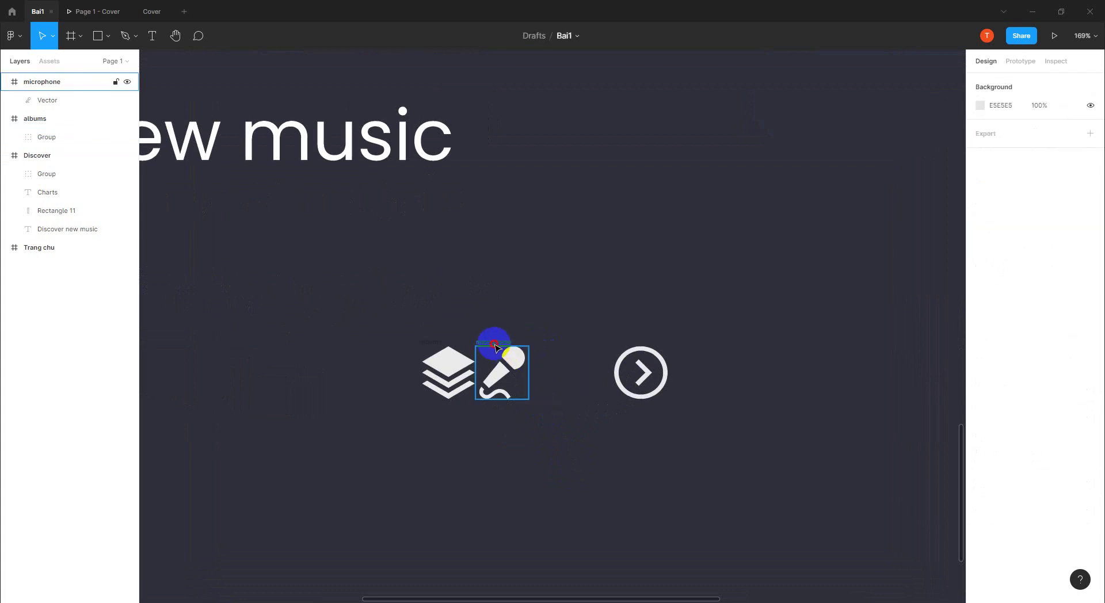
pyautogui.moveTo(495, 348); pyautogui.dragTo(520, 409)
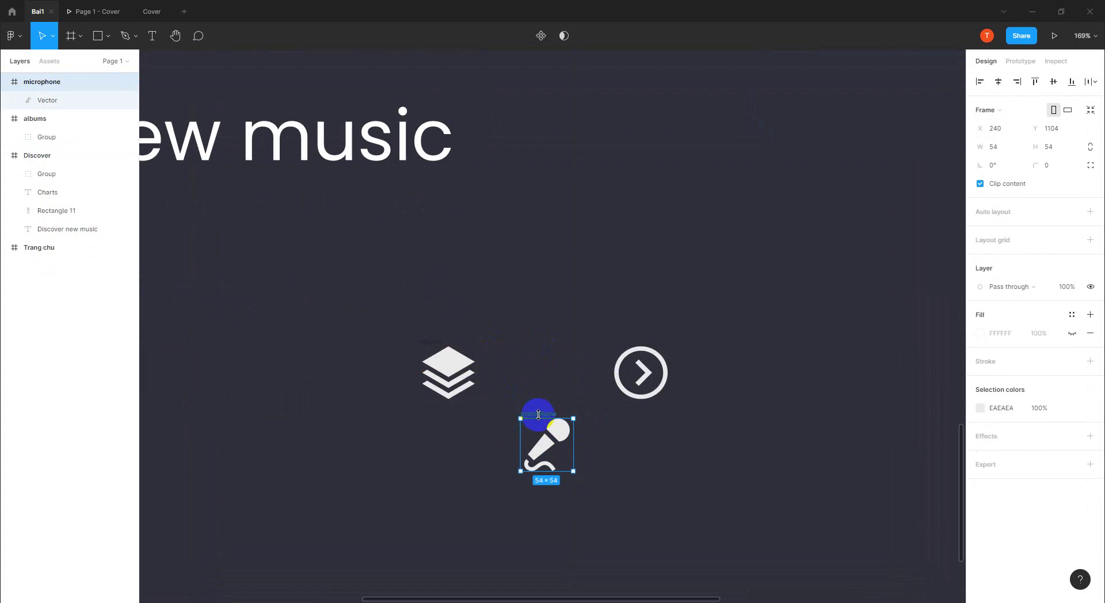
pyautogui.press('Escape')
pyautogui.click(541, 418)
pyautogui.press('Delete')
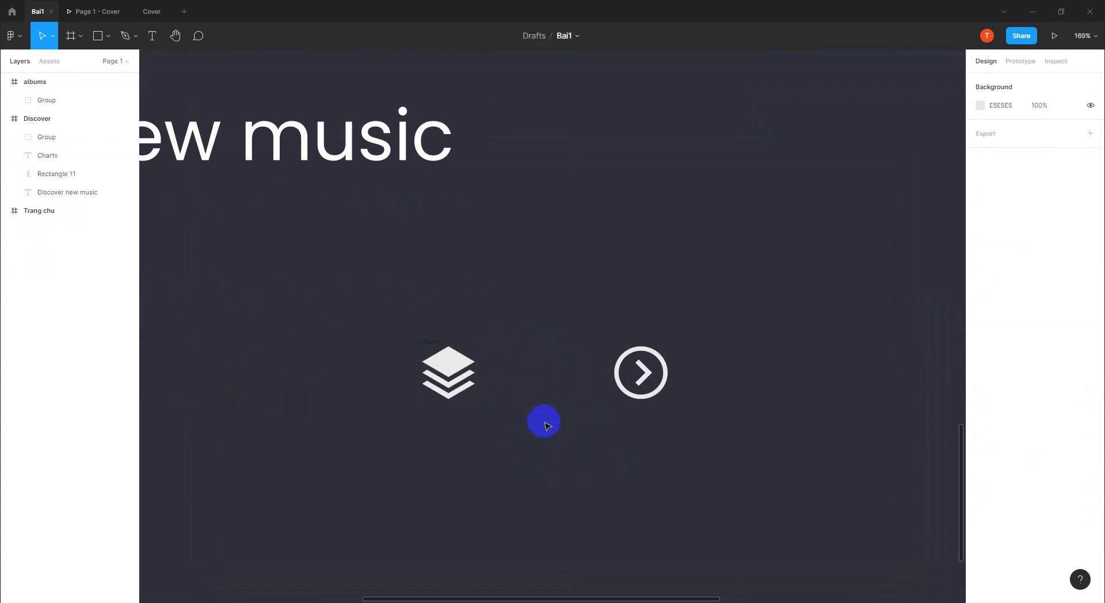
pyautogui.hotkey('ctrl', 'z')
# - Move the microphone vector into the Discover frame and delete its empty frame
pyautogui.press('Escape')
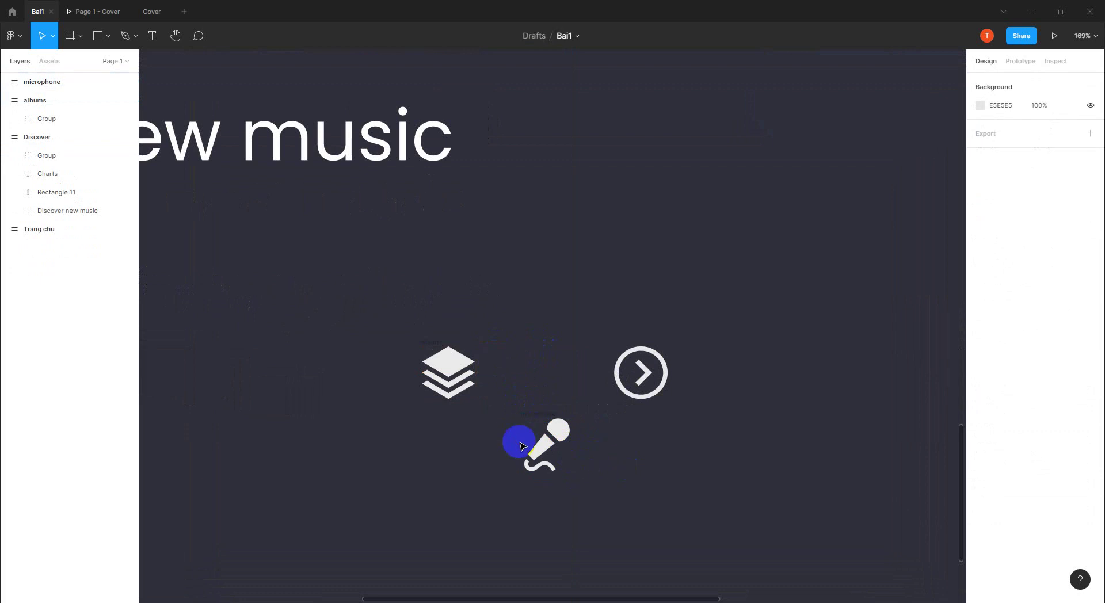
pyautogui.click(551, 441)
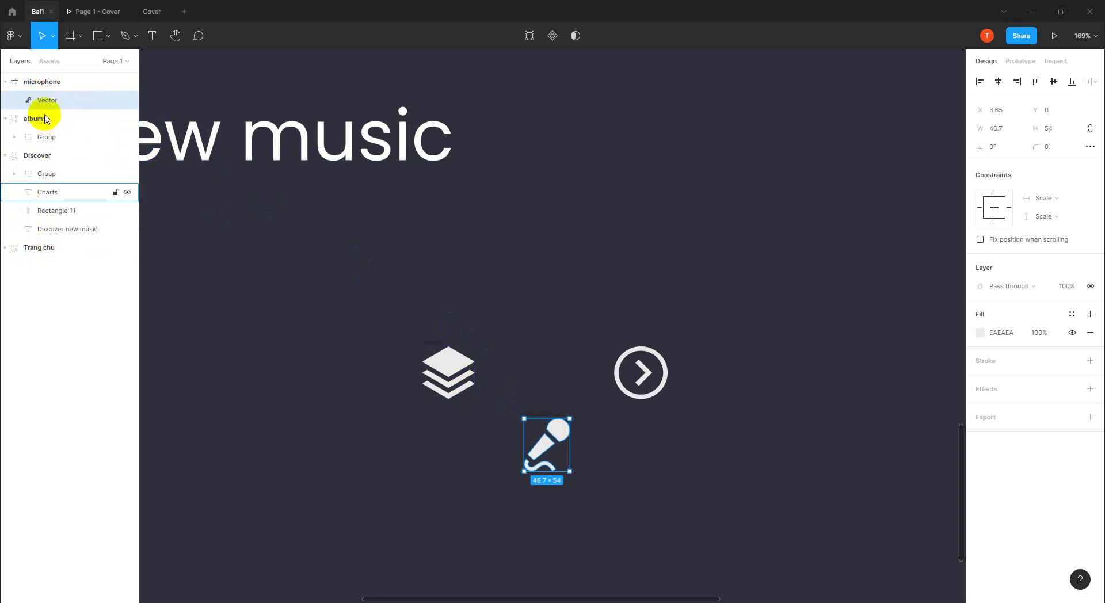
pyautogui.moveTo(49, 100); pyautogui.dragTo(68, 231)
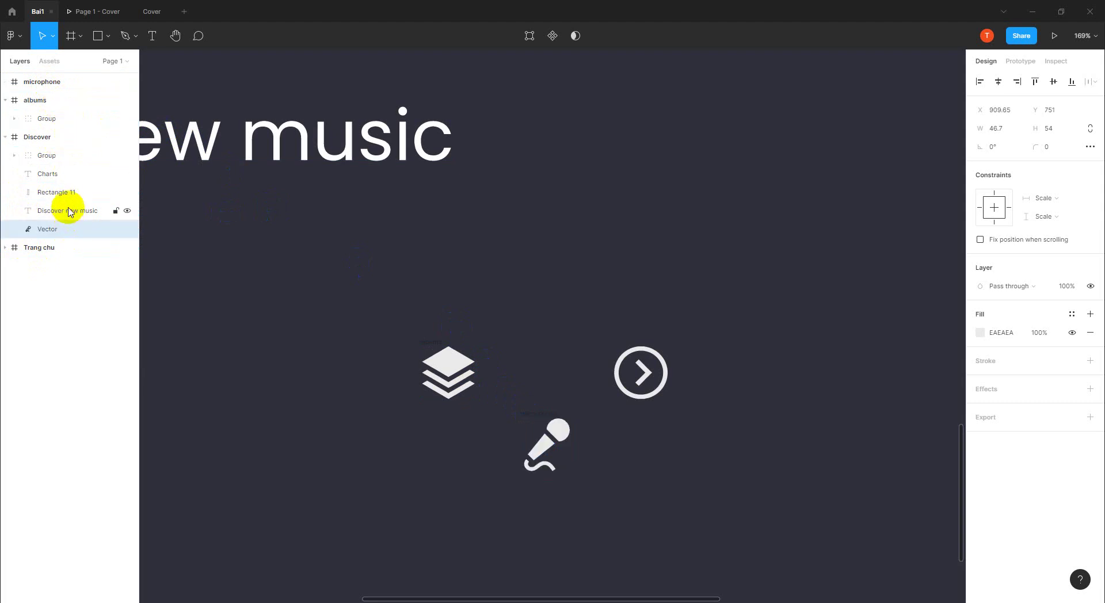
pyautogui.click(41, 84)
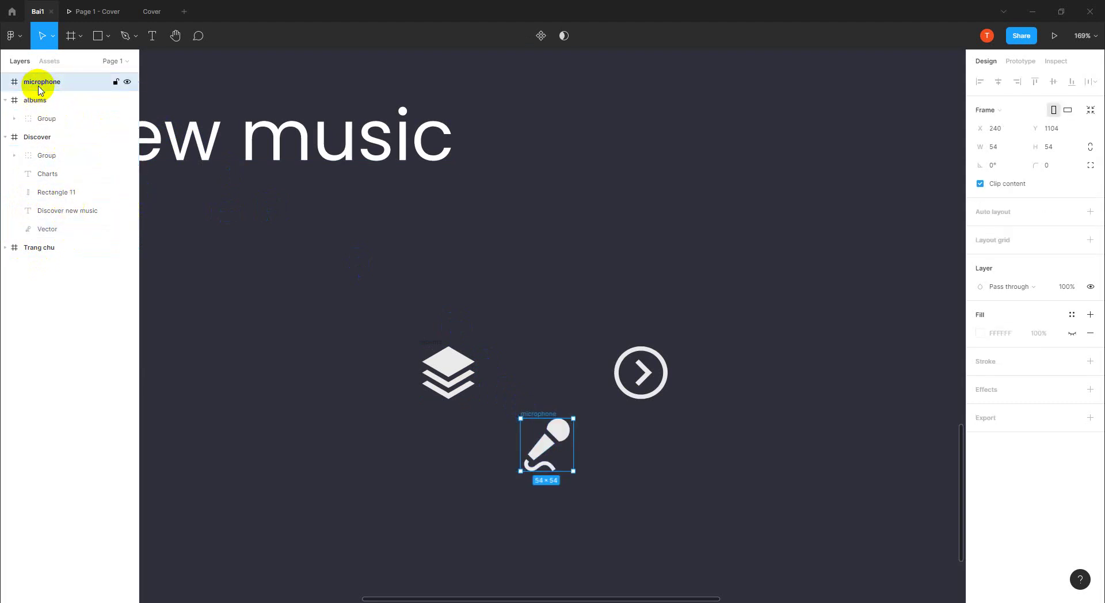
pyautogui.press('Delete')
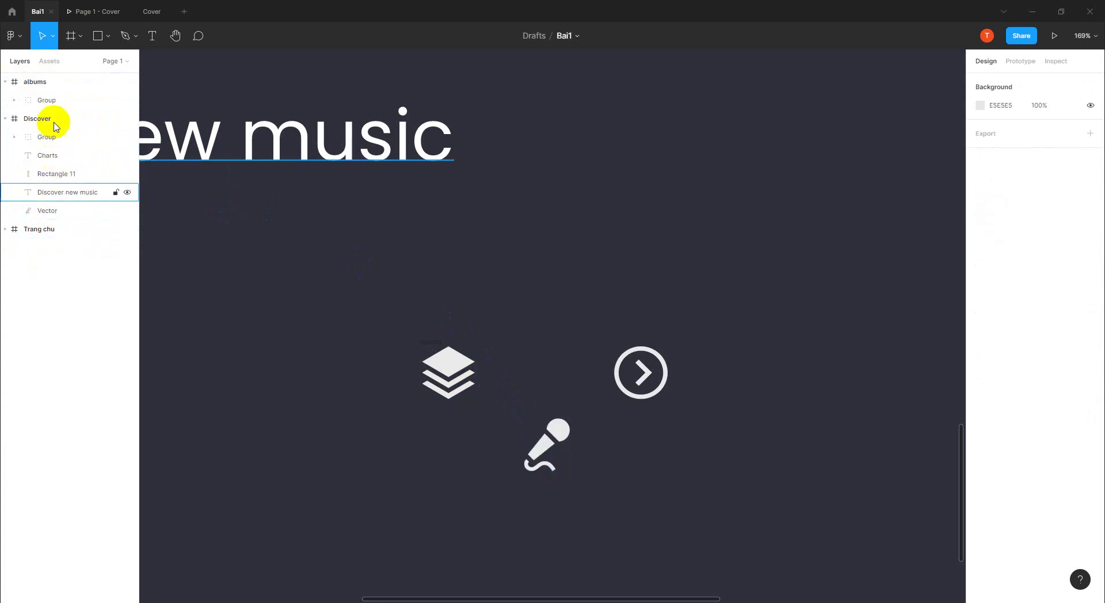
# - Move the albums layers icon into the Discover frame and delete the empty albums frame
pyautogui.click(53, 106)
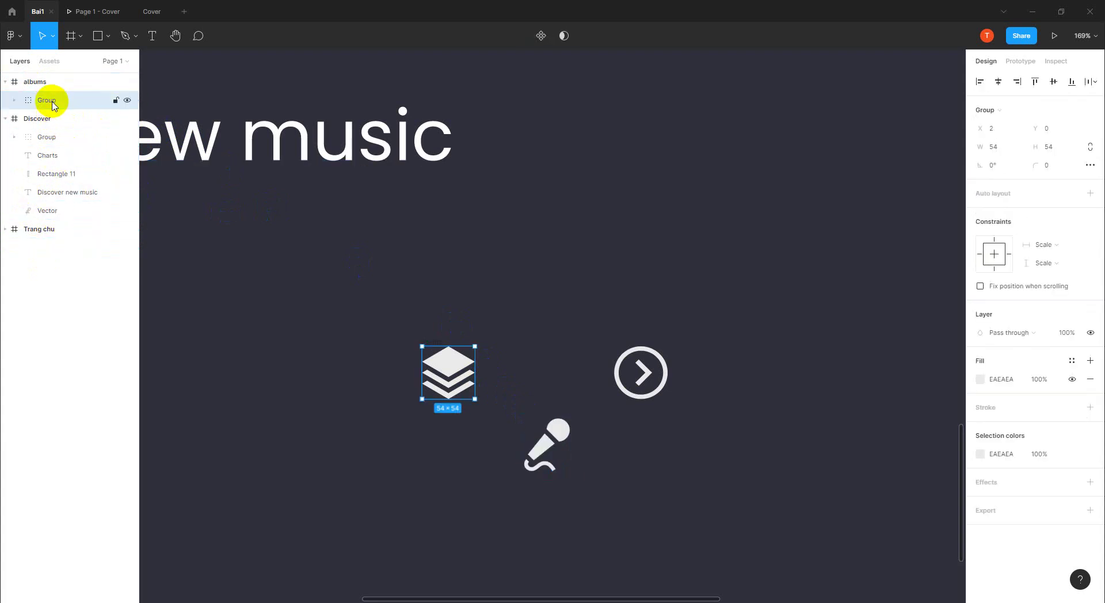
pyautogui.click(14, 100)
pyautogui.click(62, 119)
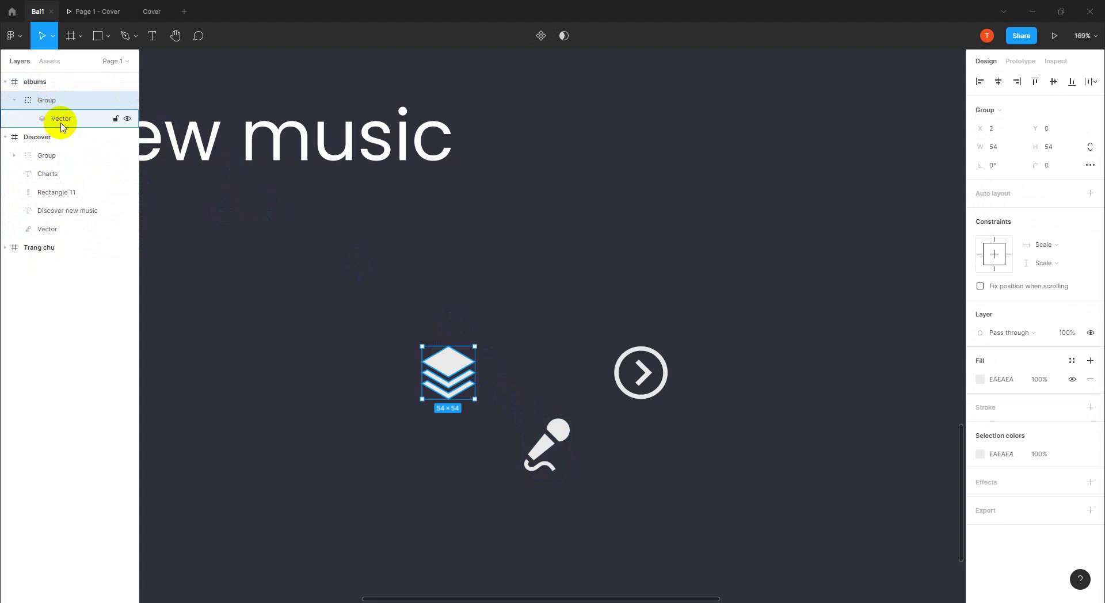
pyautogui.moveTo(62, 119); pyautogui.dragTo(61, 242)
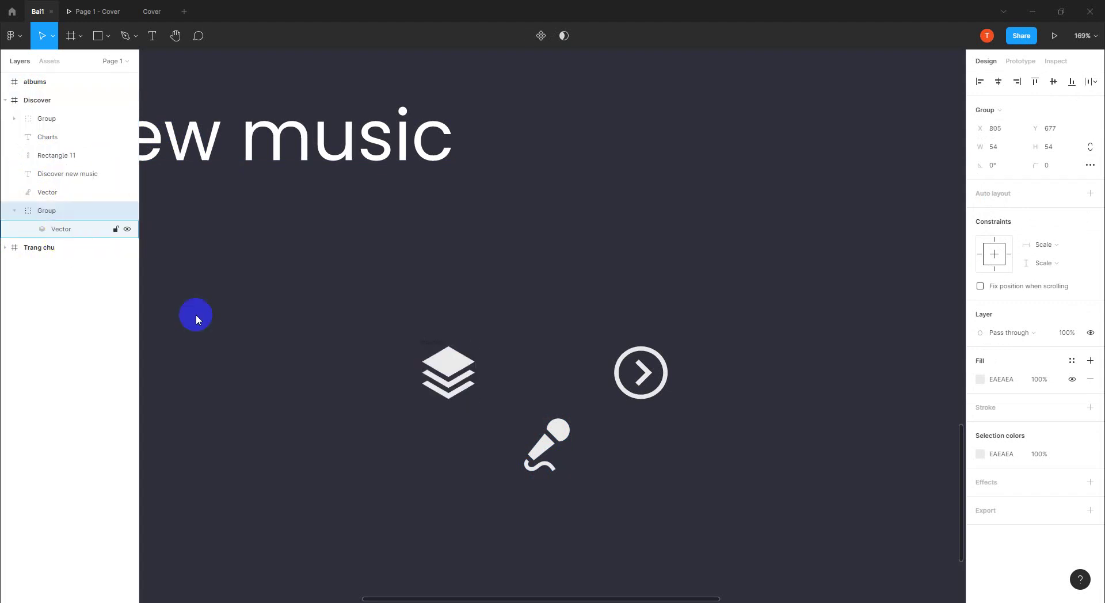
pyautogui.click(32, 86)
pyautogui.press('Delete')
pyautogui.click(425, 351)
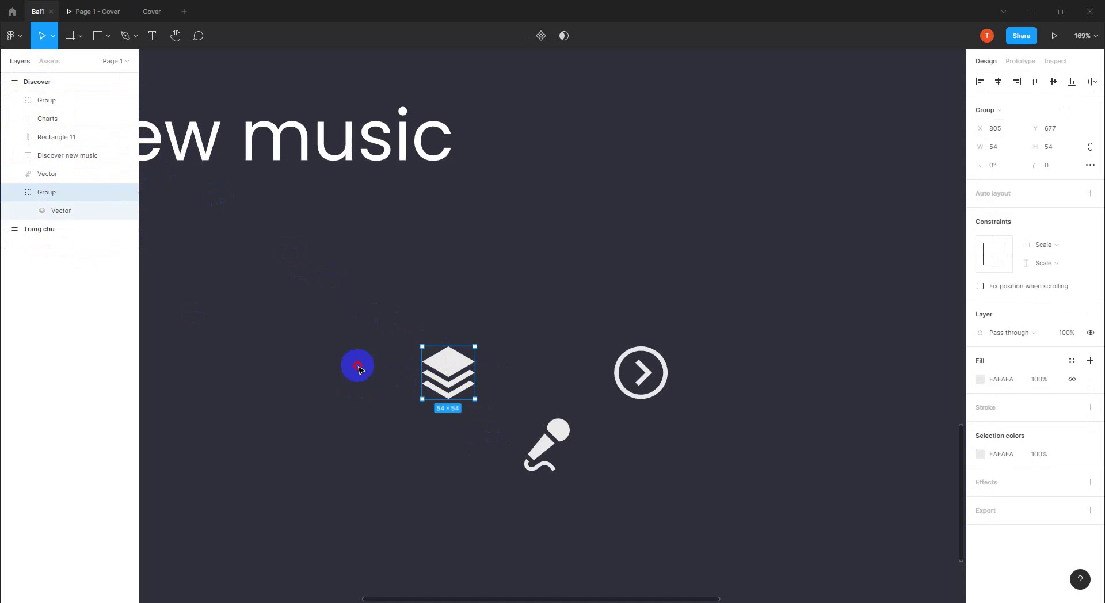
pyautogui.click(357, 369)
pyautogui.scroll(-2, 434, 387)
pyautogui.scroll(-2, 434, 395)
# - Move the layers icon left so it sits level with the Charts tile
pyautogui.scroll(-1, 326, 414)
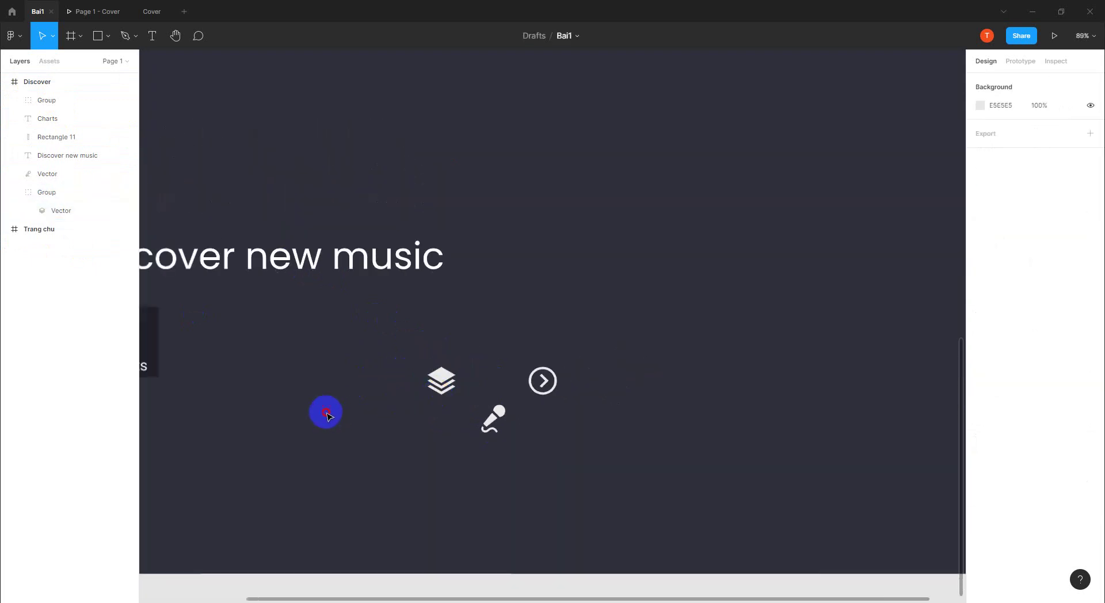
pyautogui.click(495, 420)
pyautogui.click(364, 468)
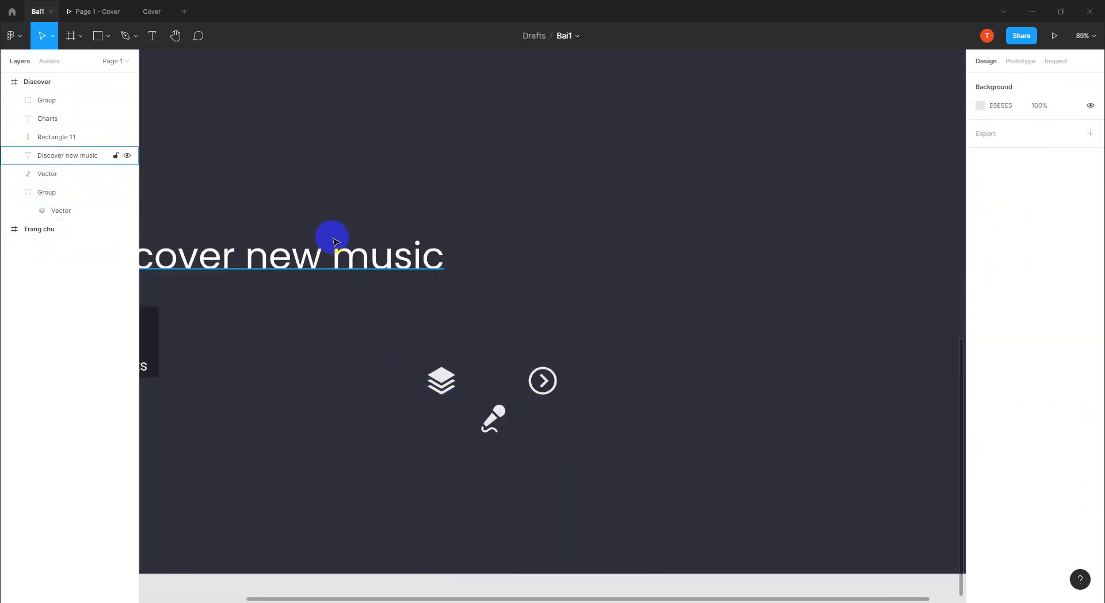
pyautogui.scroll(-3, 439, 327)
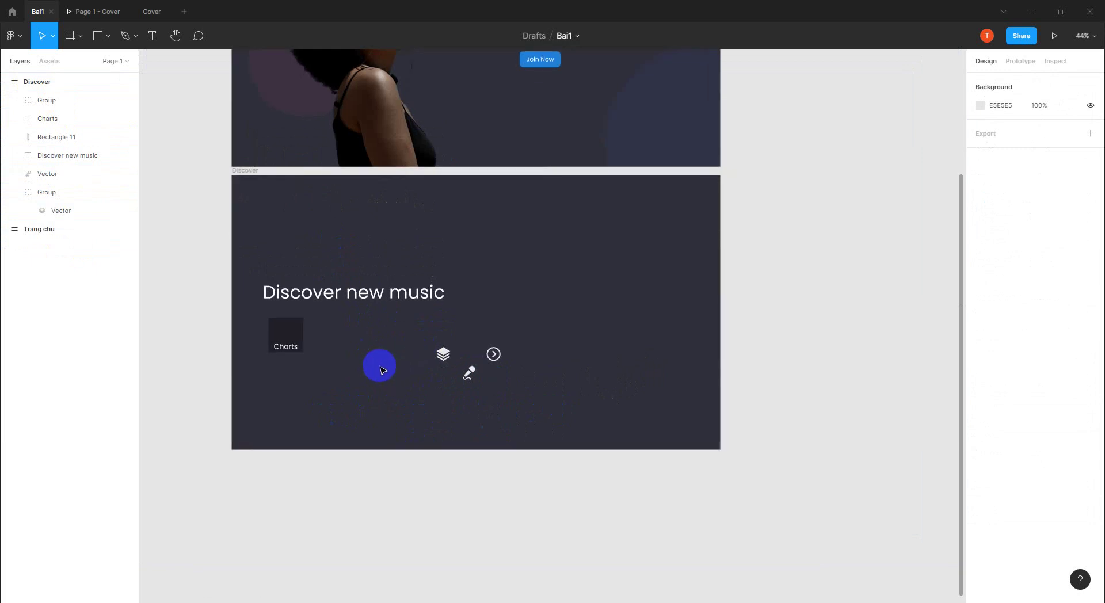
pyautogui.moveTo(378, 367); pyautogui.dragTo(479, 378)
pyautogui.scroll(2, 411, 374)
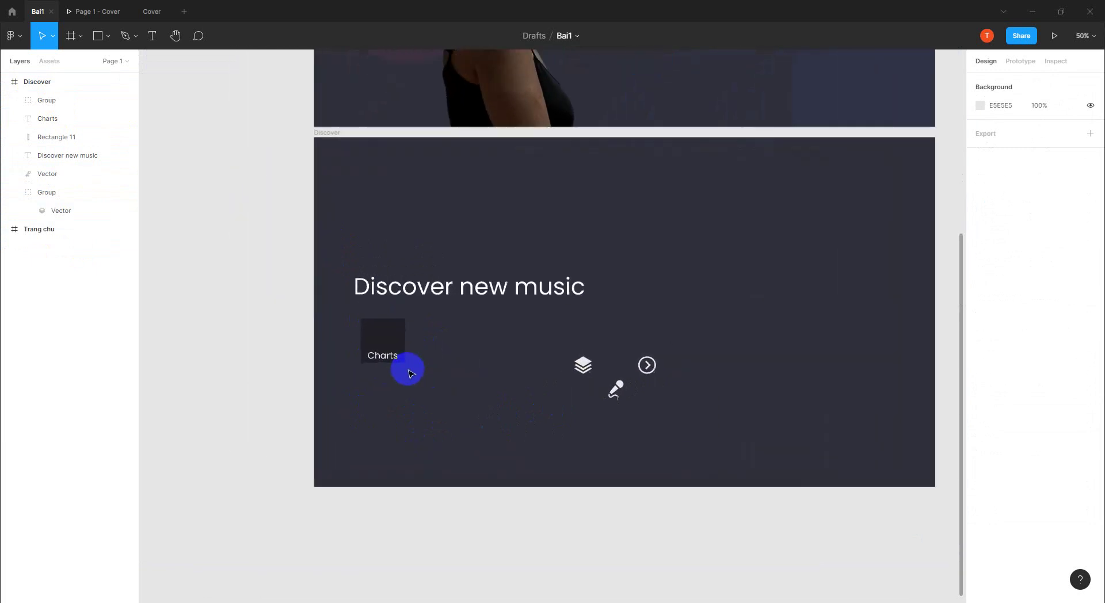
pyautogui.scroll(2, 422, 370)
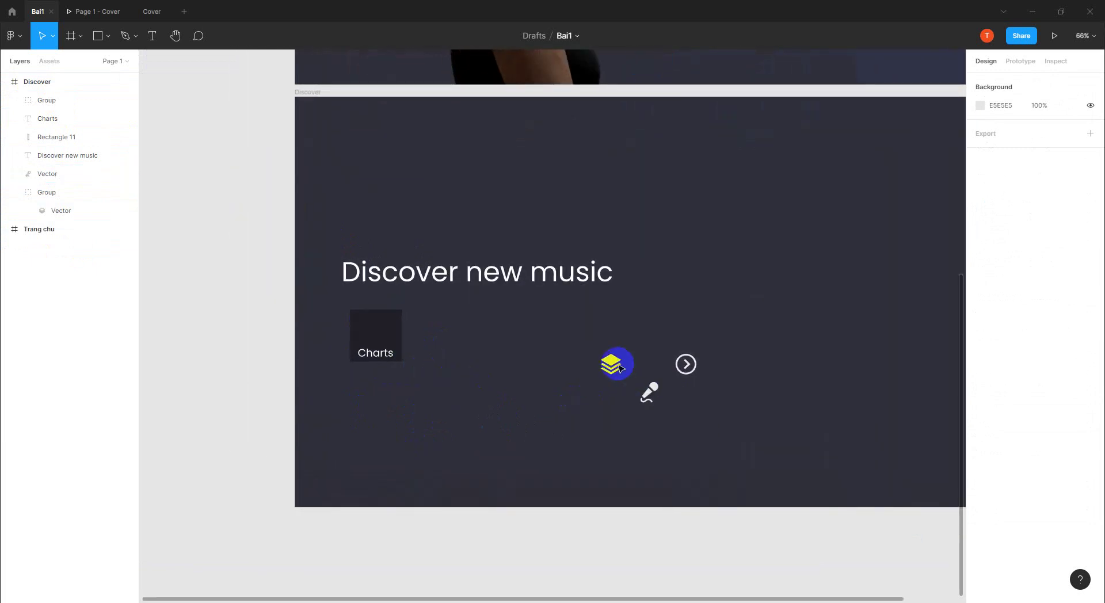
pyautogui.moveTo(616, 367)
pyautogui.mouseDown()
pyautogui.moveTo(540, 357)
pyautogui.moveTo(508, 334)
pyautogui.mouseUp()
pyautogui.click(518, 391)
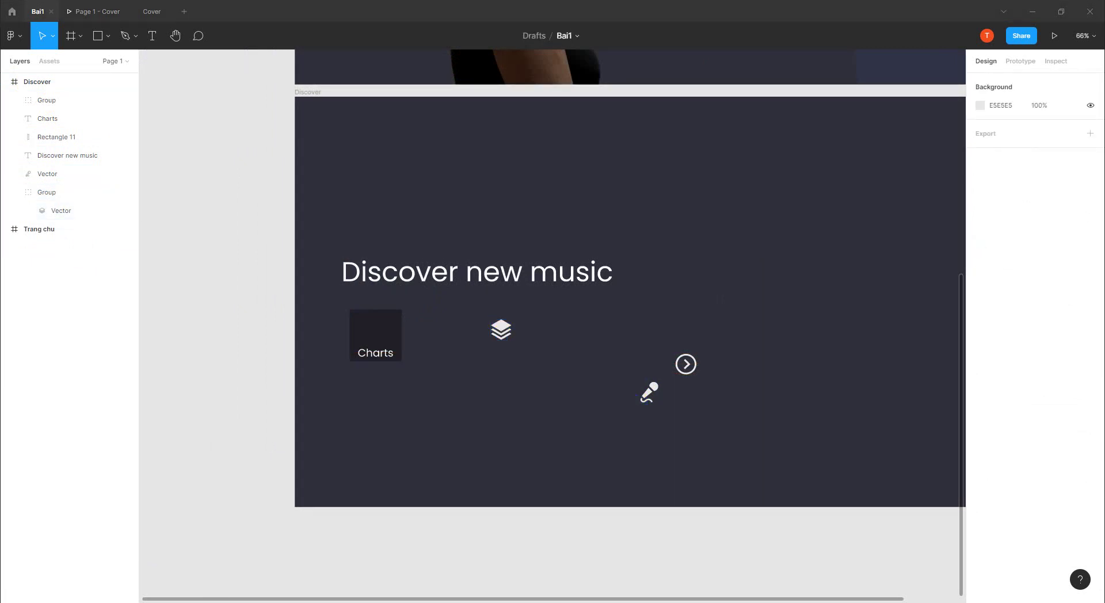
# - Place the microphone icon onto the dark Charts tile
pyautogui.hotkey('alt', 'Tab')
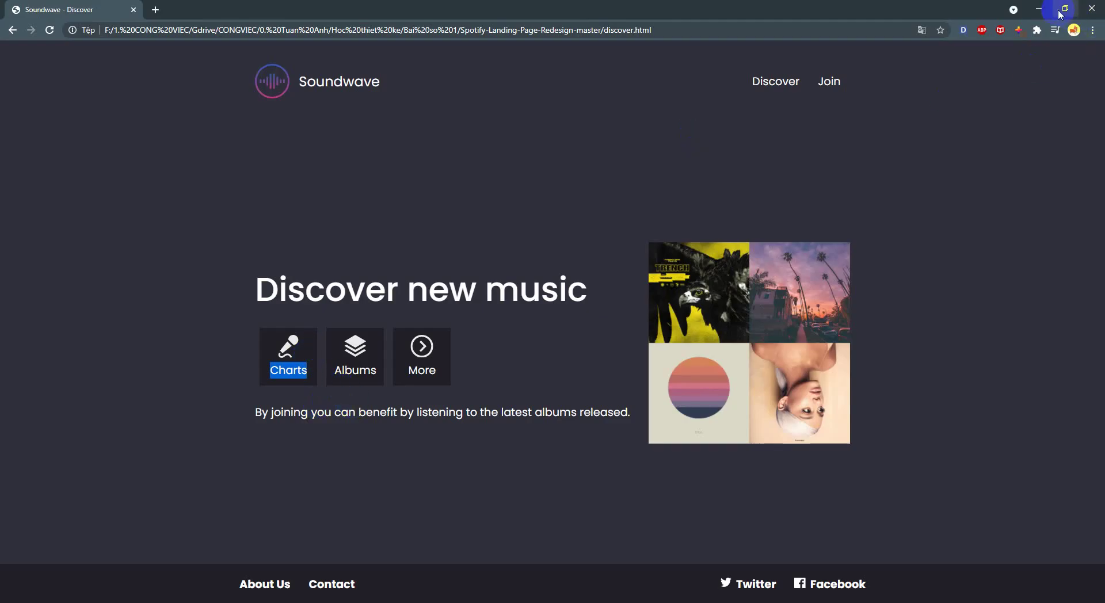
pyautogui.click(1038, 8)
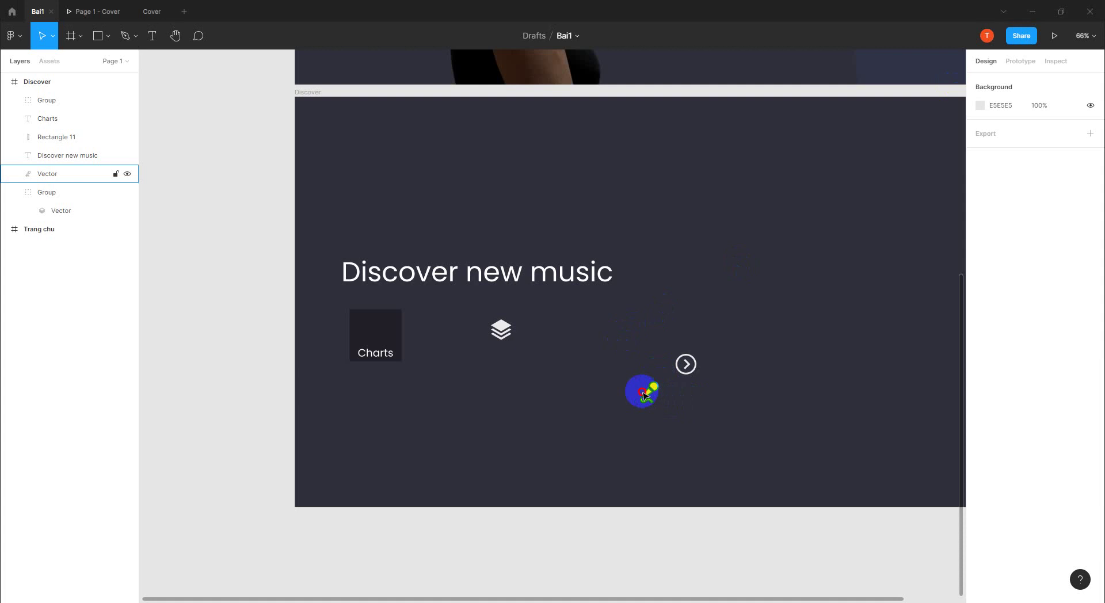
pyautogui.moveTo(656, 397); pyautogui.dragTo(378, 333)
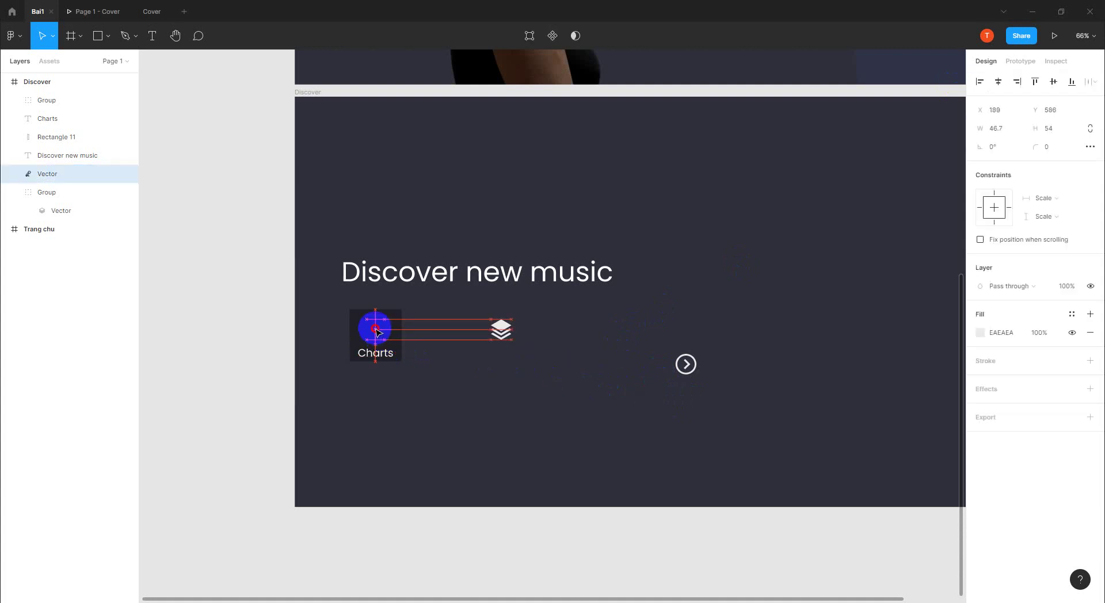
pyautogui.click(456, 367)
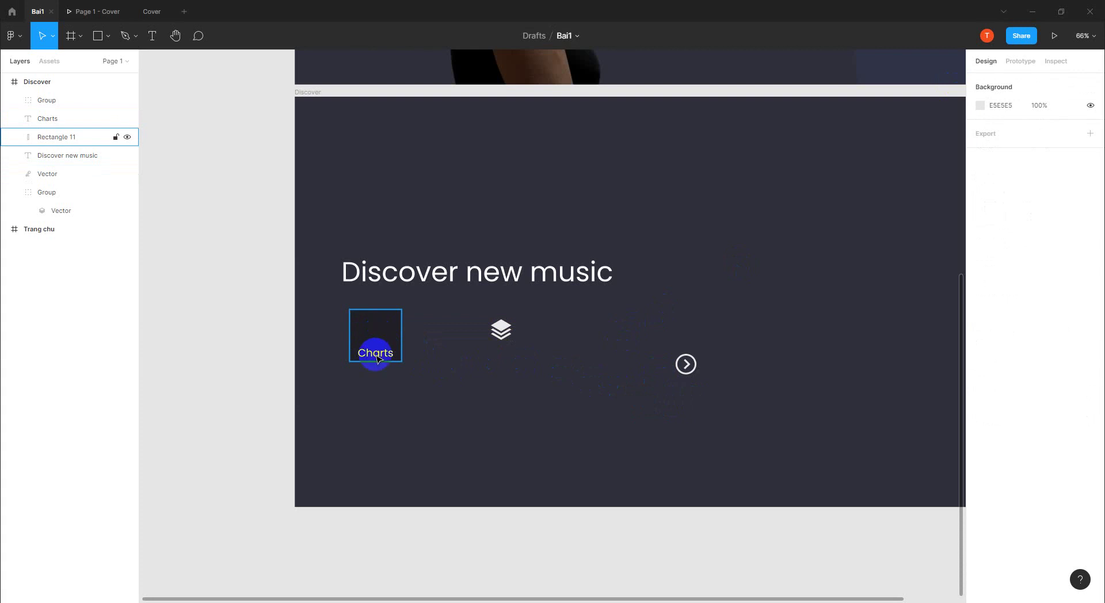
pyautogui.scroll(3, 375, 339)
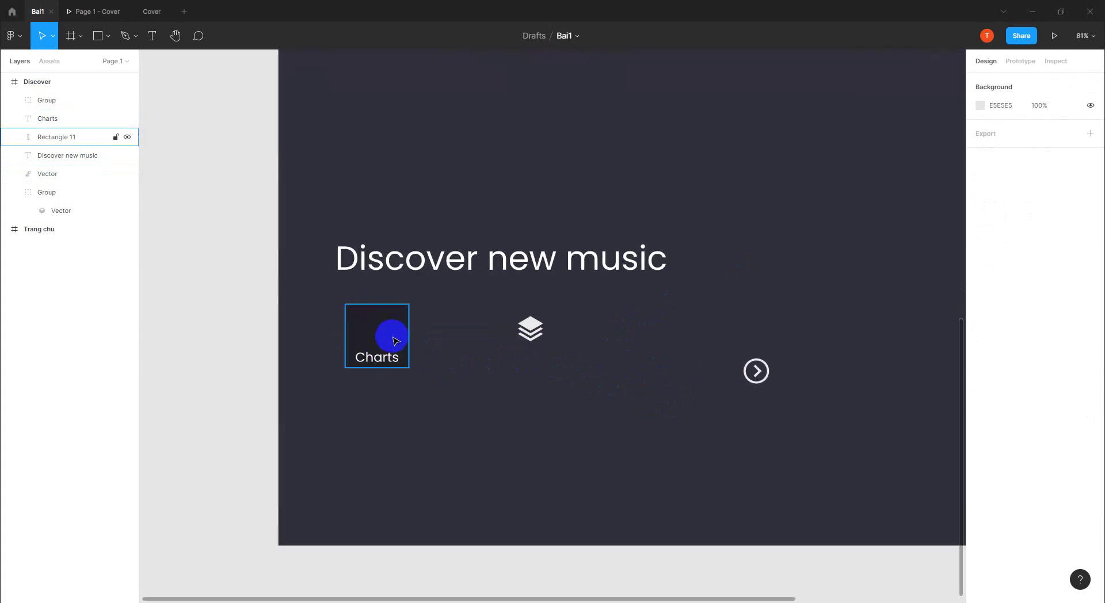
# - Reorder layers so the microphone sits above Rectangle 11, the tile's dark square
pyautogui.click(44, 137)
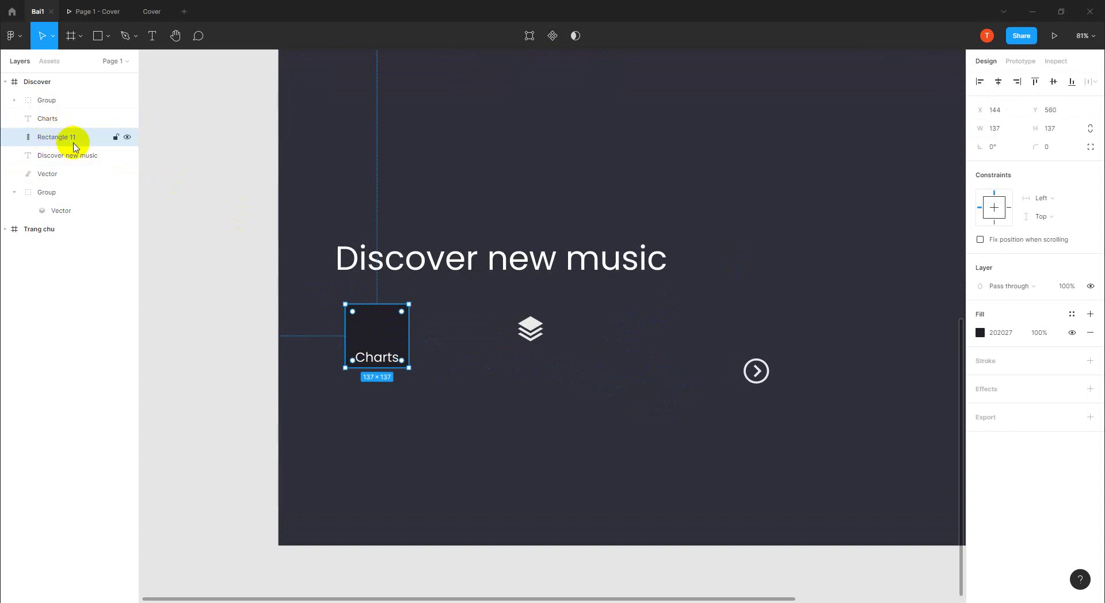
pyautogui.click(59, 181)
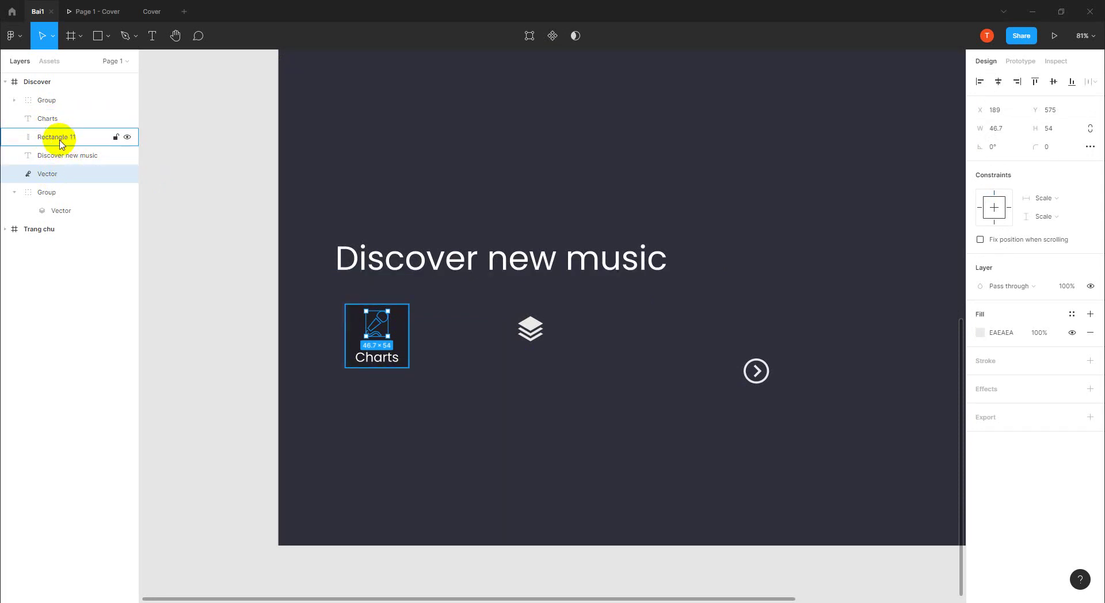
pyautogui.click(65, 141)
pyautogui.click(59, 180)
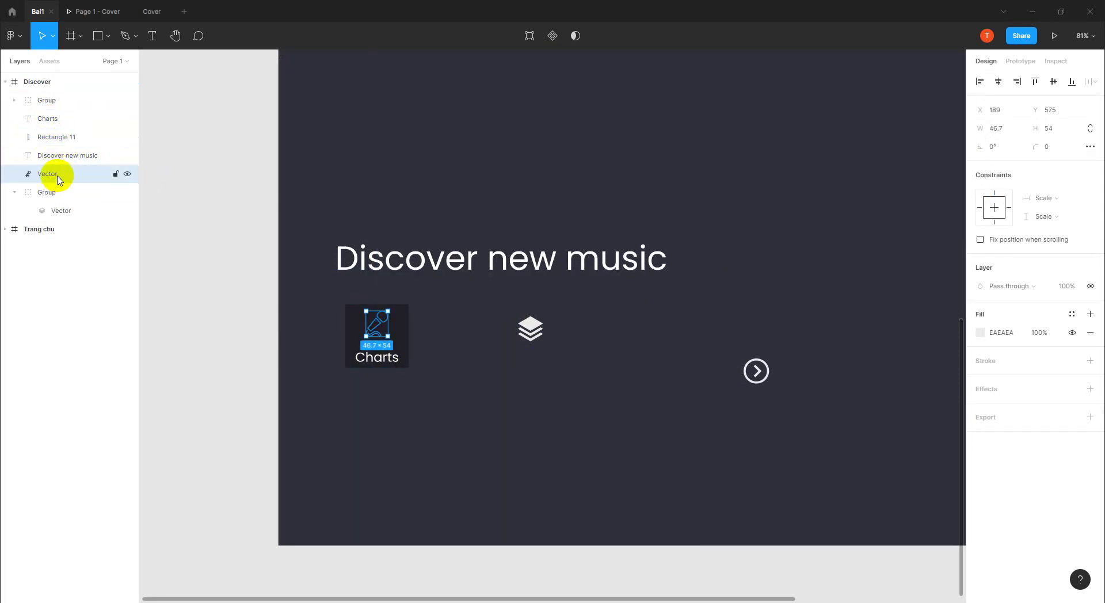
pyautogui.moveTo(56, 179); pyautogui.dragTo(51, 135)
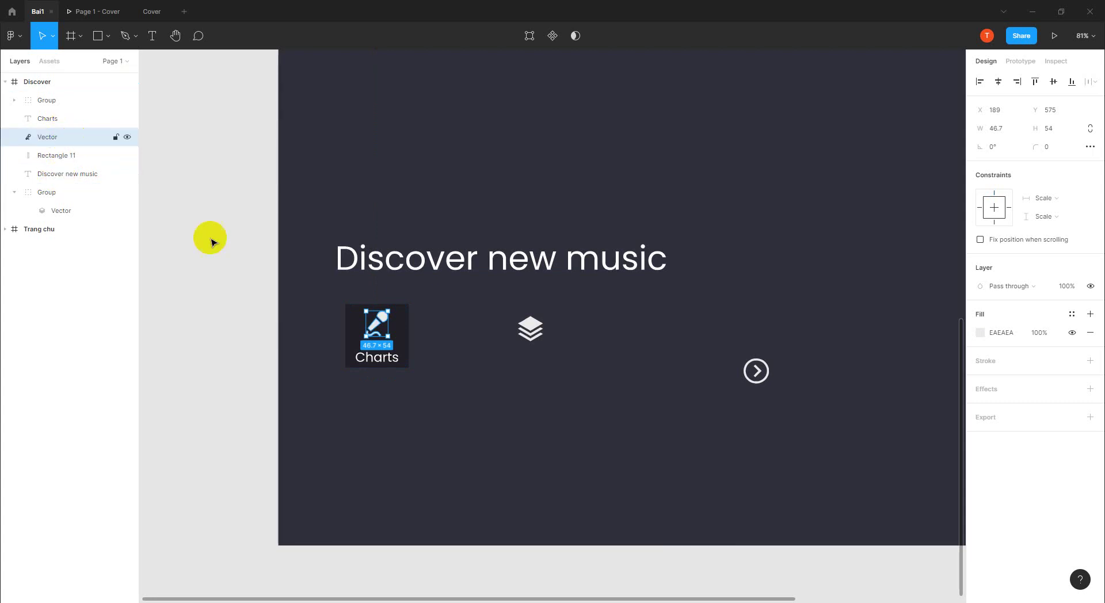
pyautogui.click(461, 421)
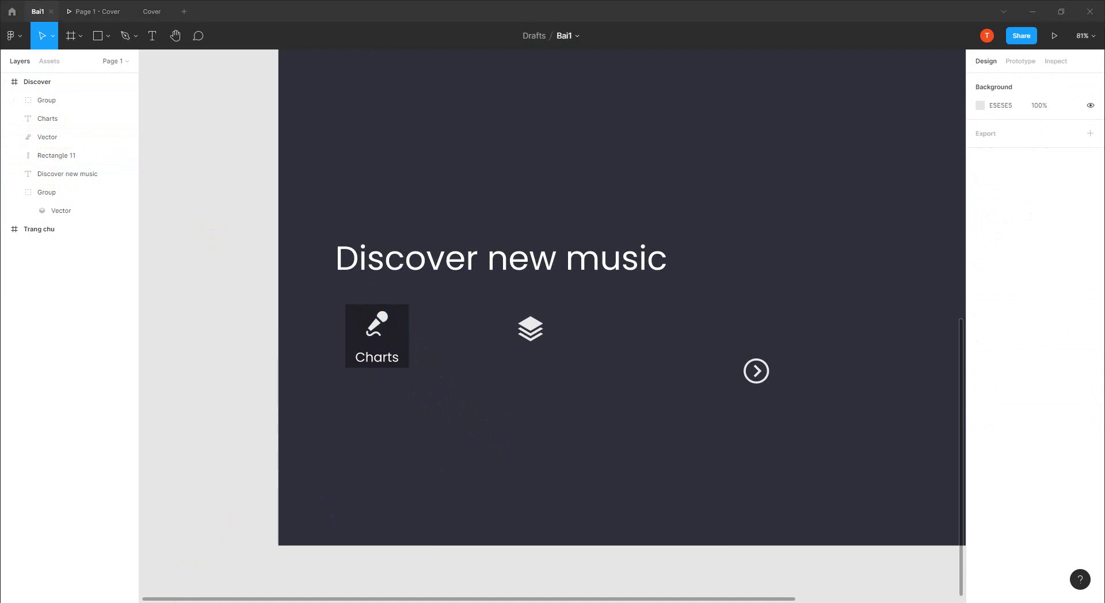
# - Marquee-select the Charts square, label and microphone, then group them into Group 4
pyautogui.click(73, 576)
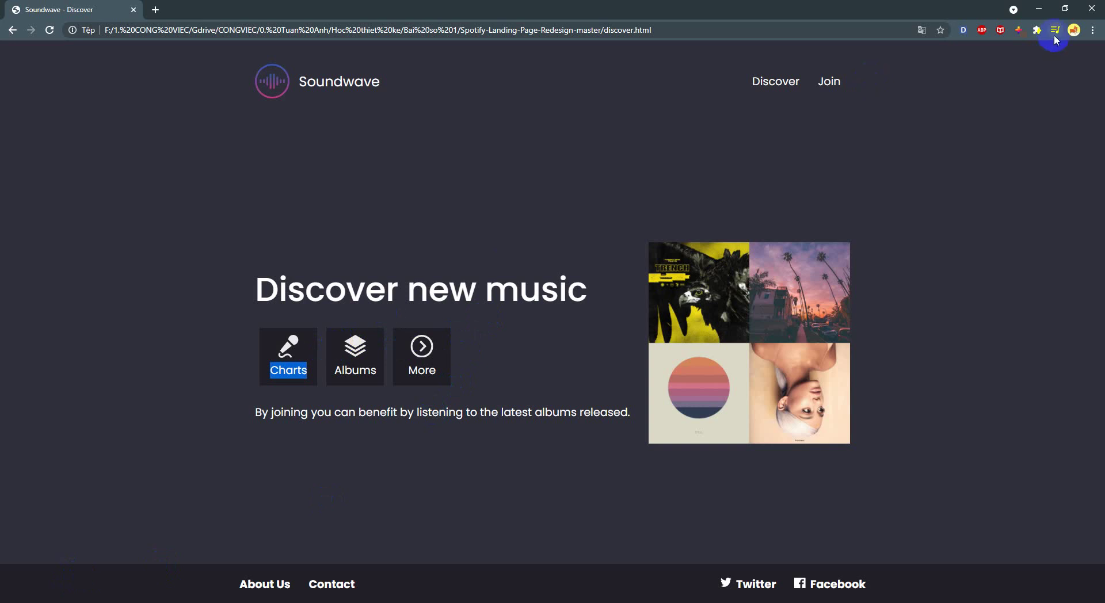
pyautogui.click(1038, 9)
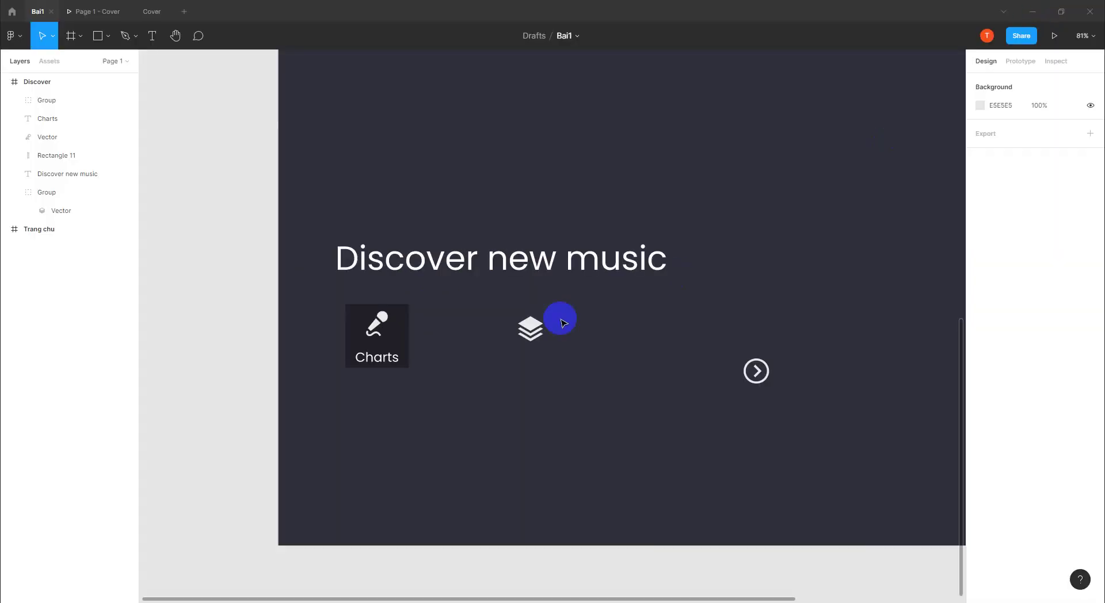
pyautogui.click(382, 335)
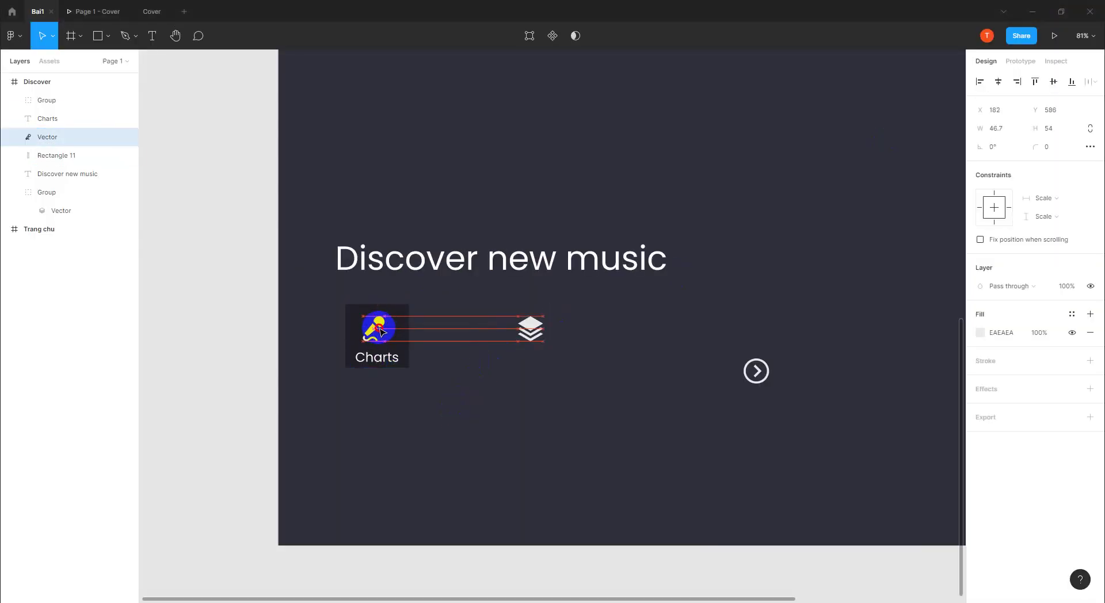
pyautogui.click(454, 370)
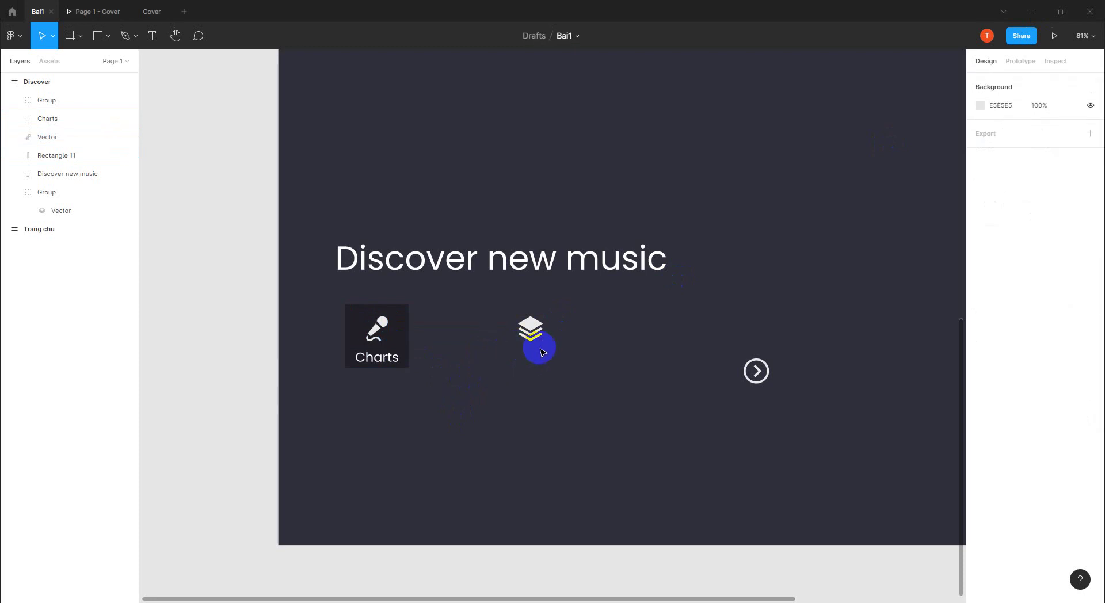
pyautogui.moveTo(331, 296); pyautogui.dragTo(436, 397)
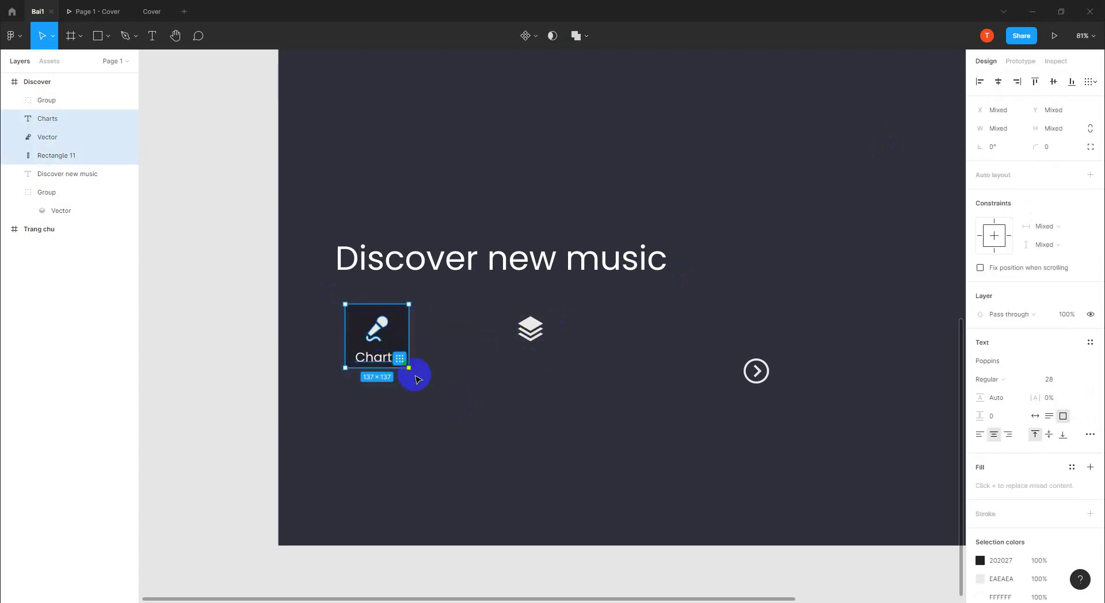
pyautogui.moveTo(326, 290); pyautogui.dragTo(424, 381)
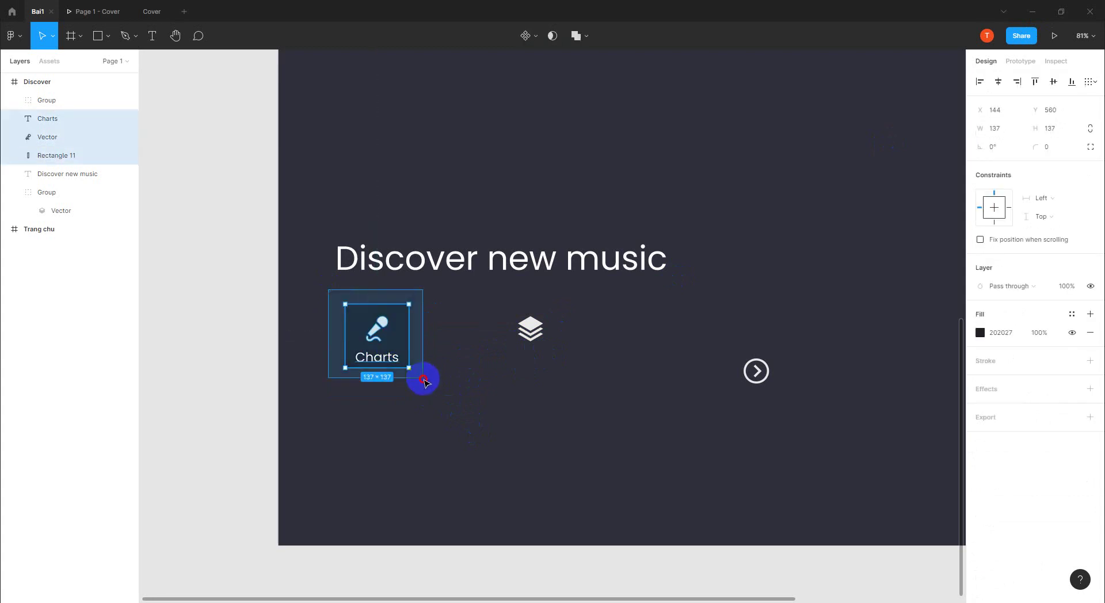
pyautogui.moveTo(69, 137)
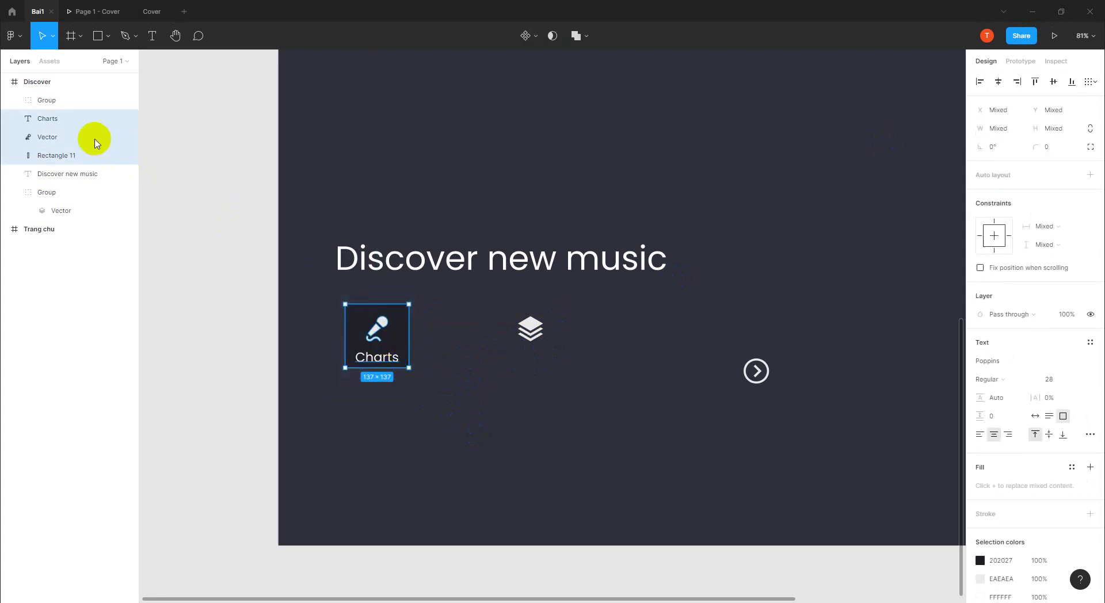
pyautogui.rightClick(88, 127)
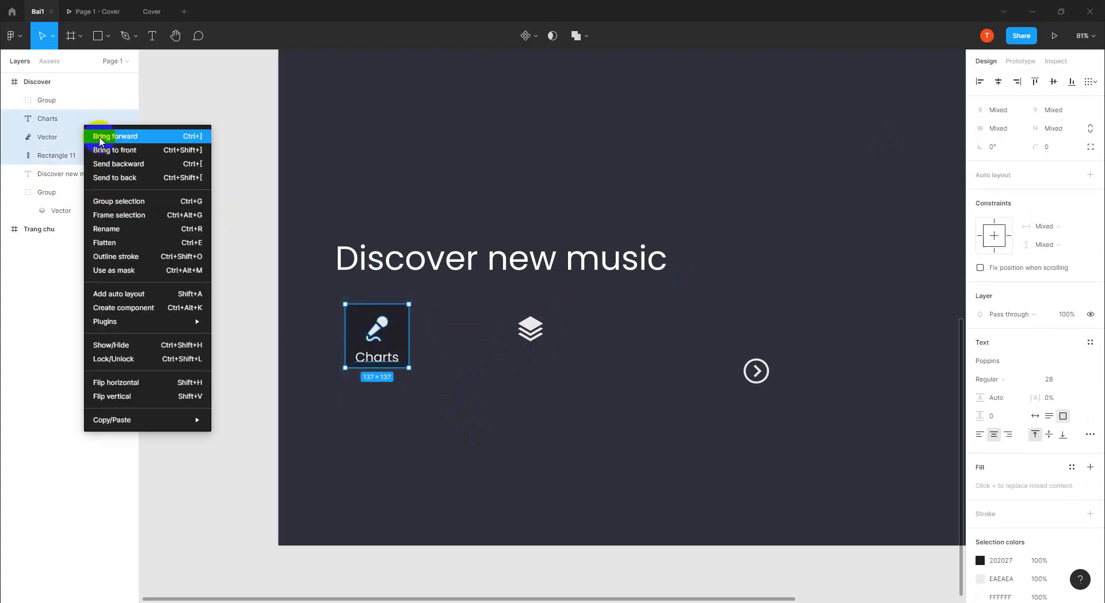
pyautogui.click(122, 202)
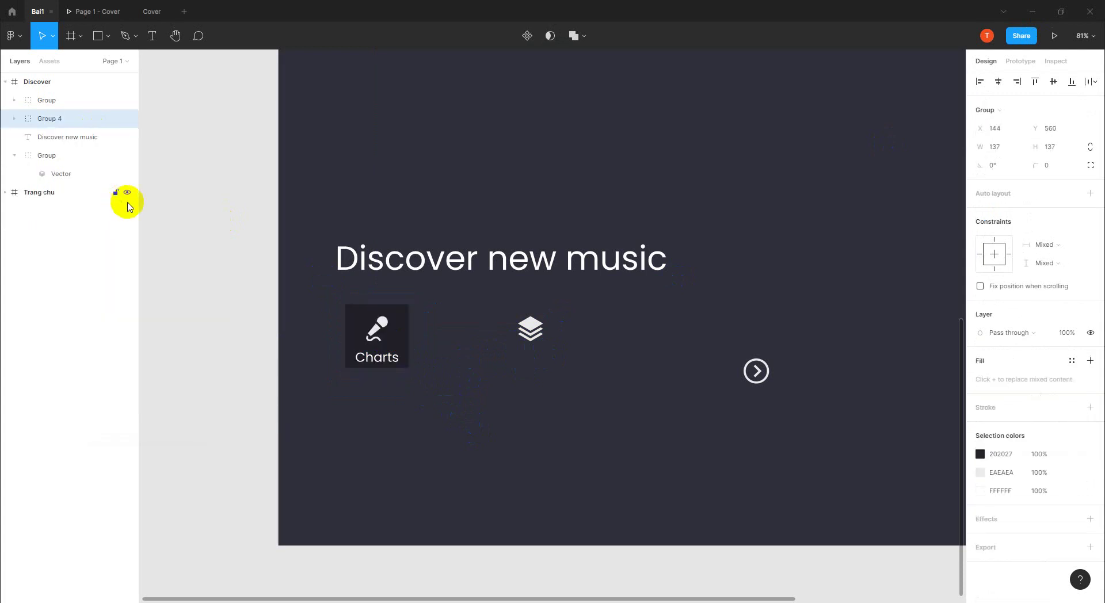
pyautogui.click(486, 377)
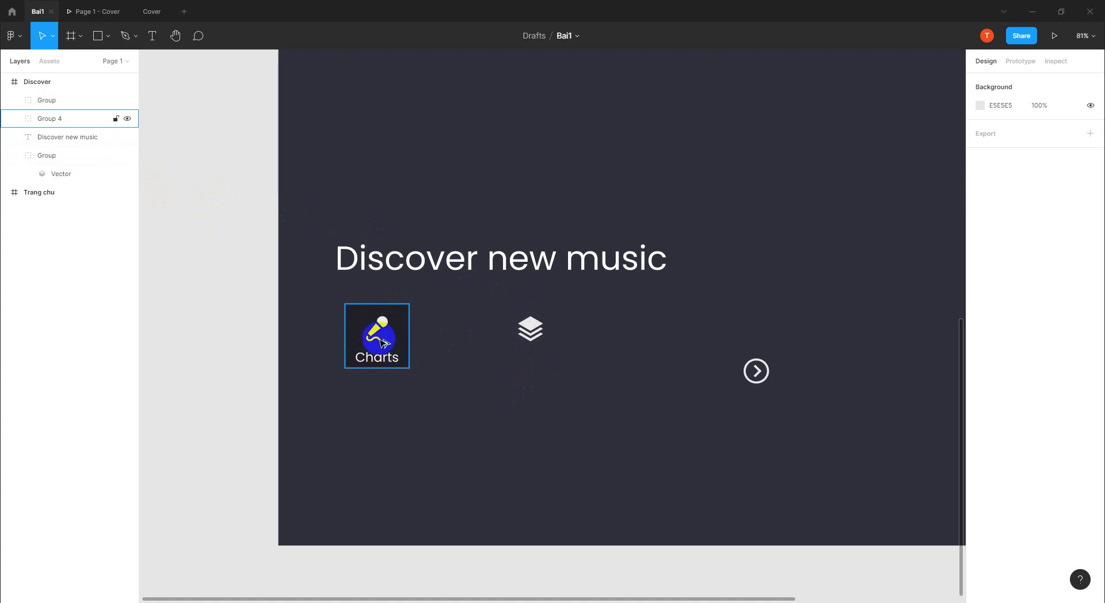
# - Duplicate the Charts tile as Group 5 and delete its microphone icon
pyautogui.click(403, 340)
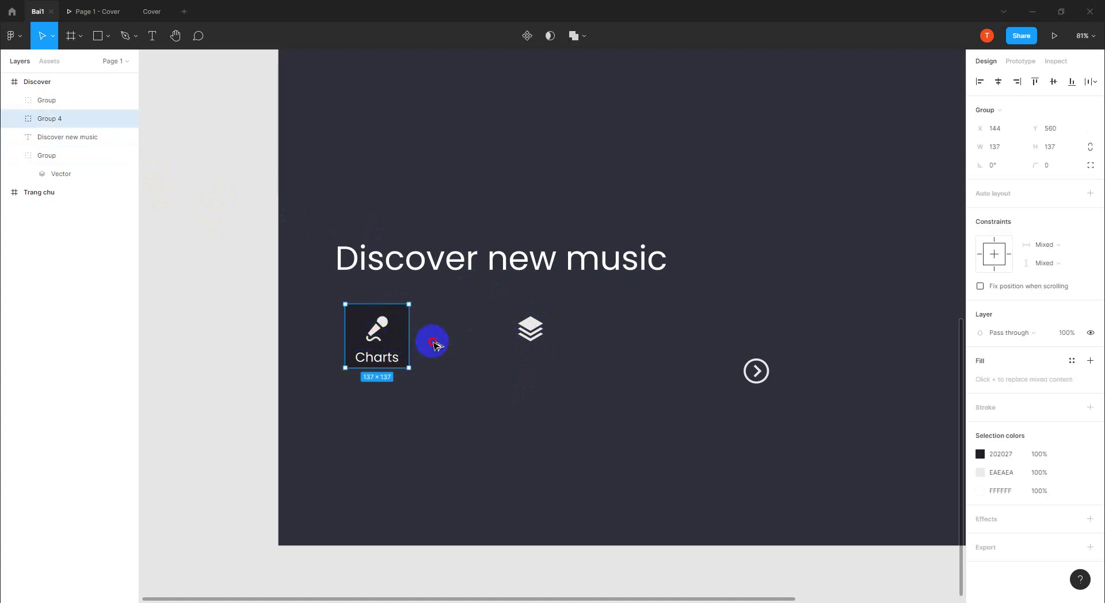
pyautogui.moveTo(448, 343); pyautogui.dragTo(451, 334)
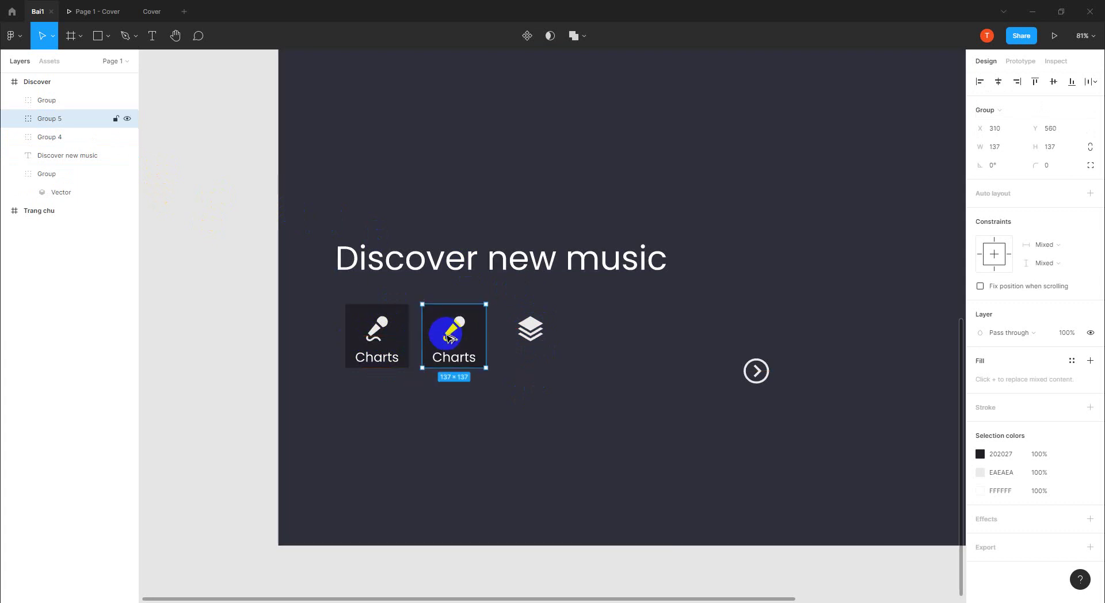
pyautogui.click(538, 362)
pyautogui.click(453, 332)
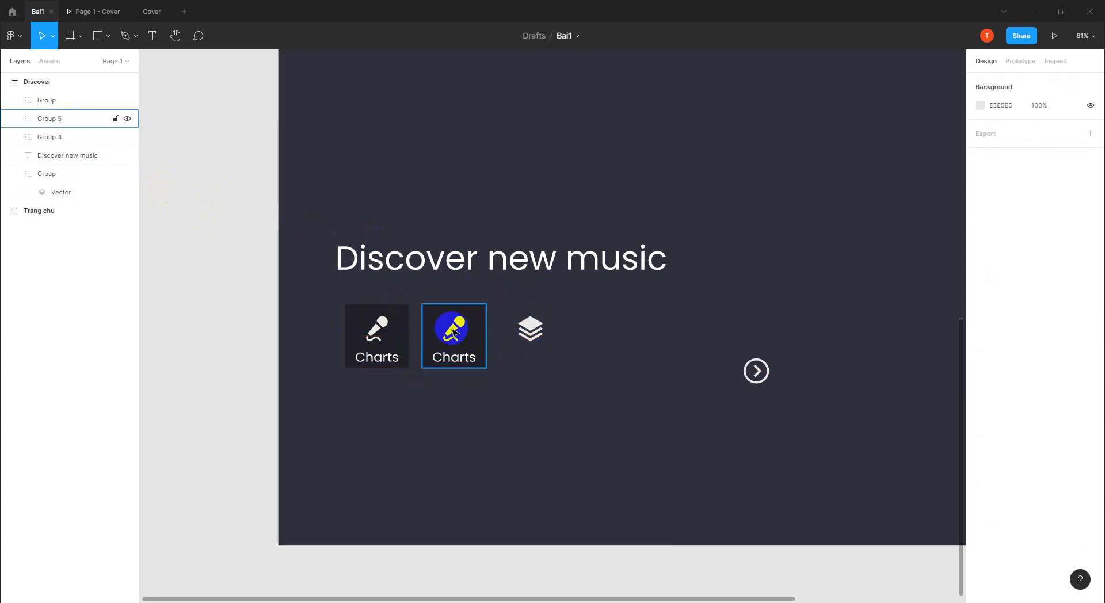
pyautogui.click(14, 119)
pyautogui.click(466, 333)
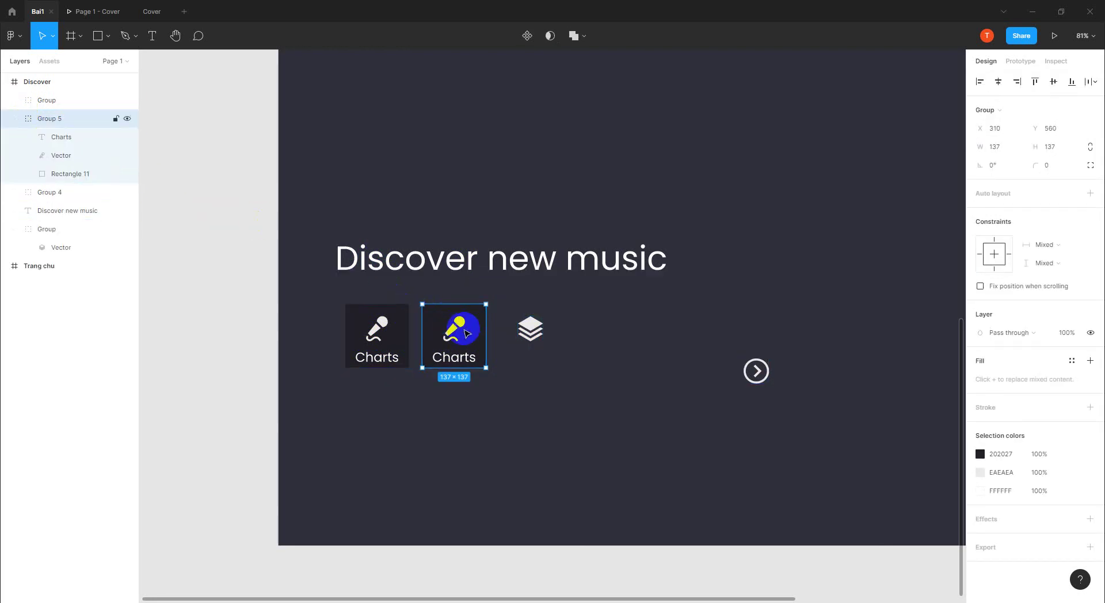
pyautogui.doubleClick(463, 331)
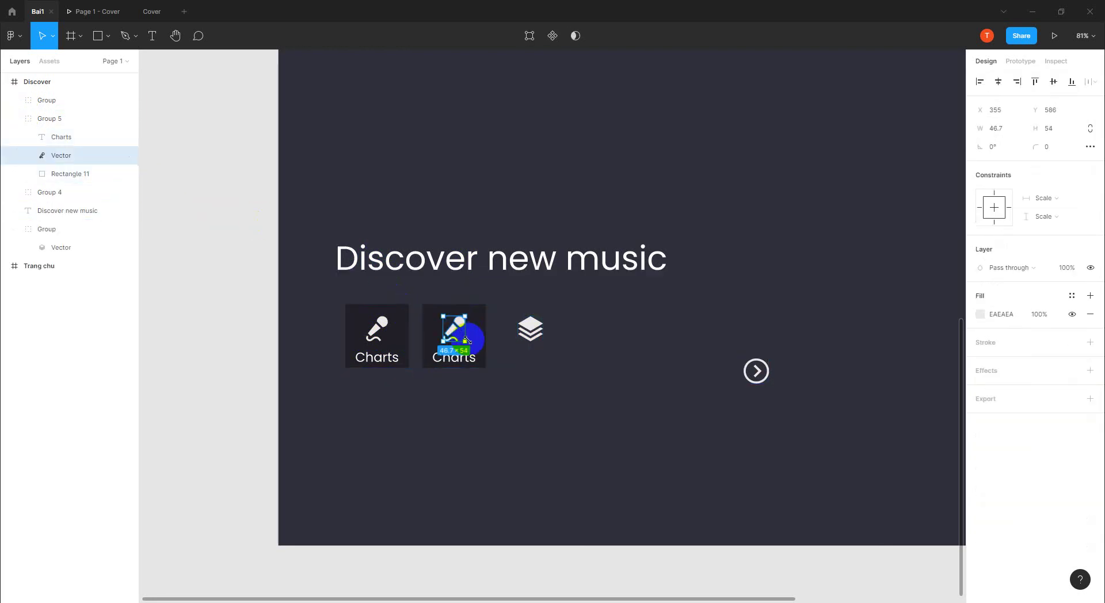
pyautogui.press('Delete')
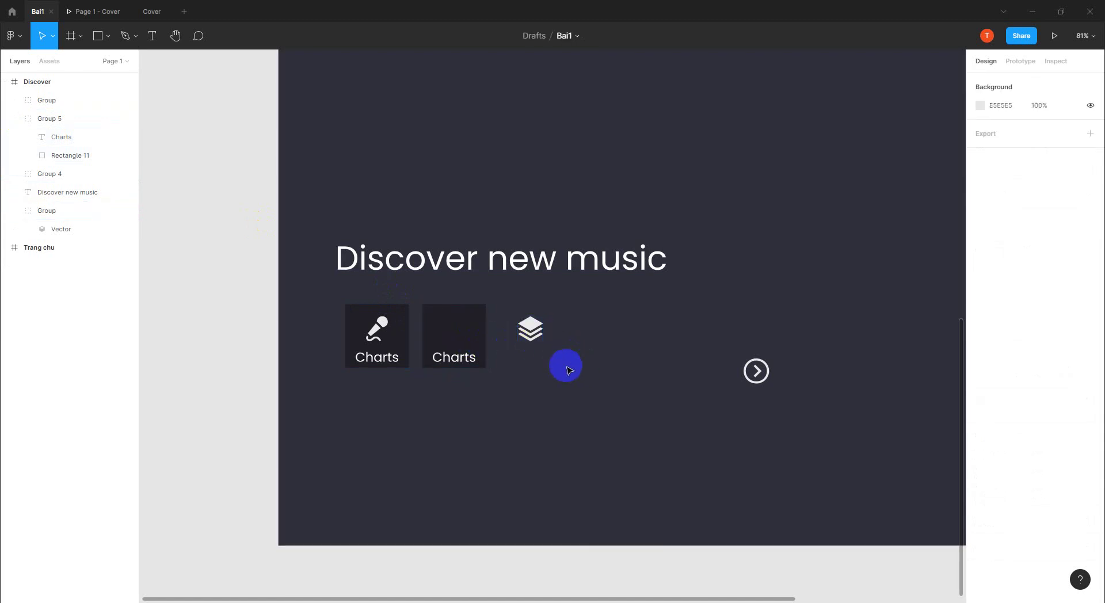
# - Move the stacked-layers icon into Group 5 and ungroup it so the Vector sits directly inside
pyautogui.moveTo(530, 329); pyautogui.dragTo(456, 332)
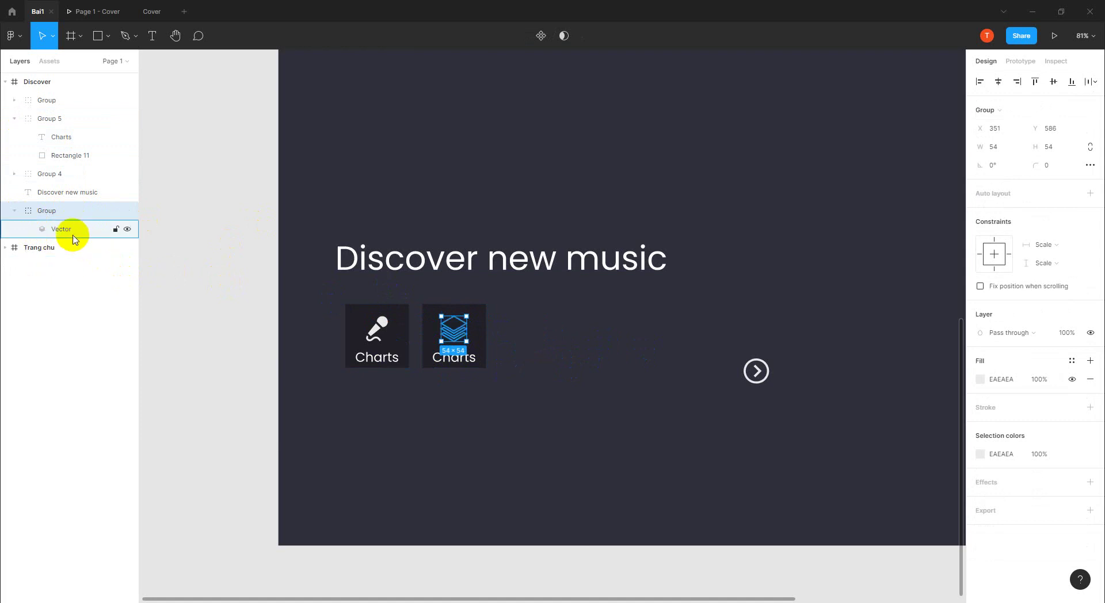
pyautogui.moveTo(69, 232); pyautogui.dragTo(71, 150)
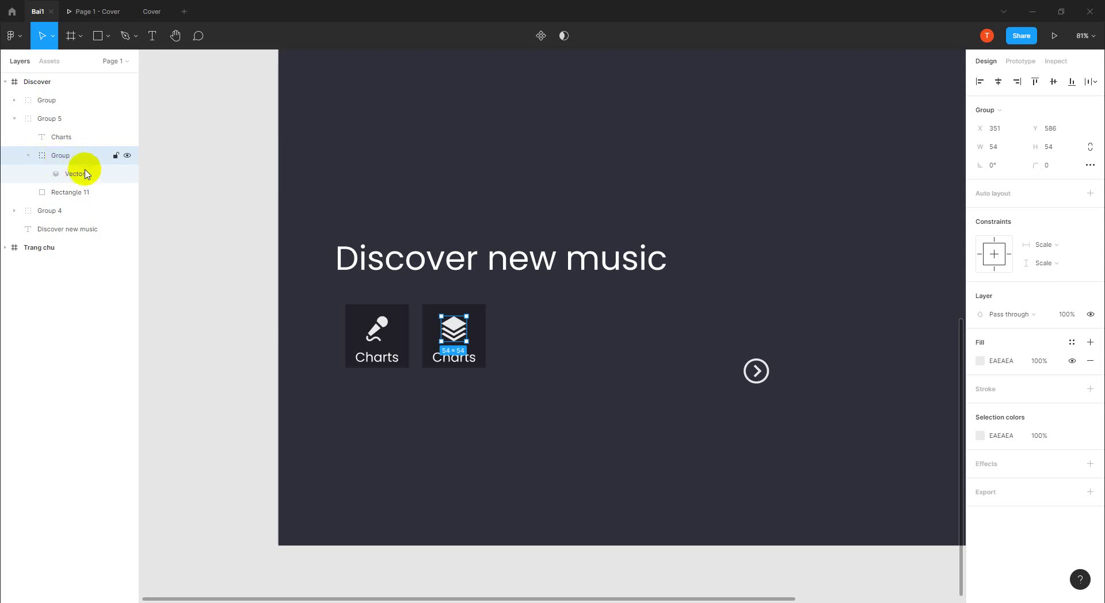
pyautogui.moveTo(58, 161); pyautogui.dragTo(78, 155)
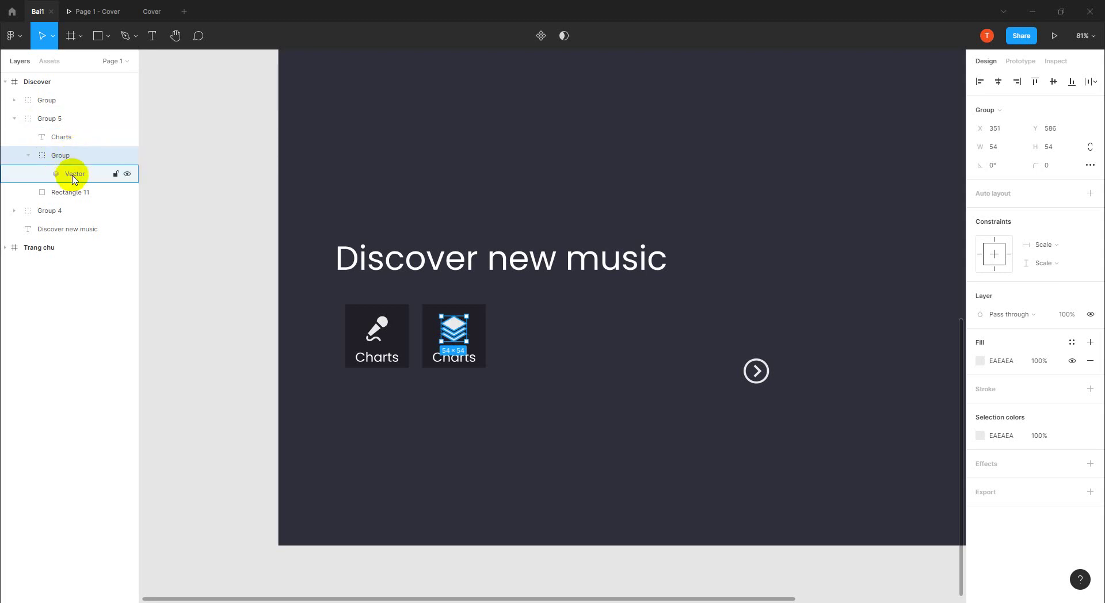
pyautogui.press('Return')
pyautogui.click(70, 157)
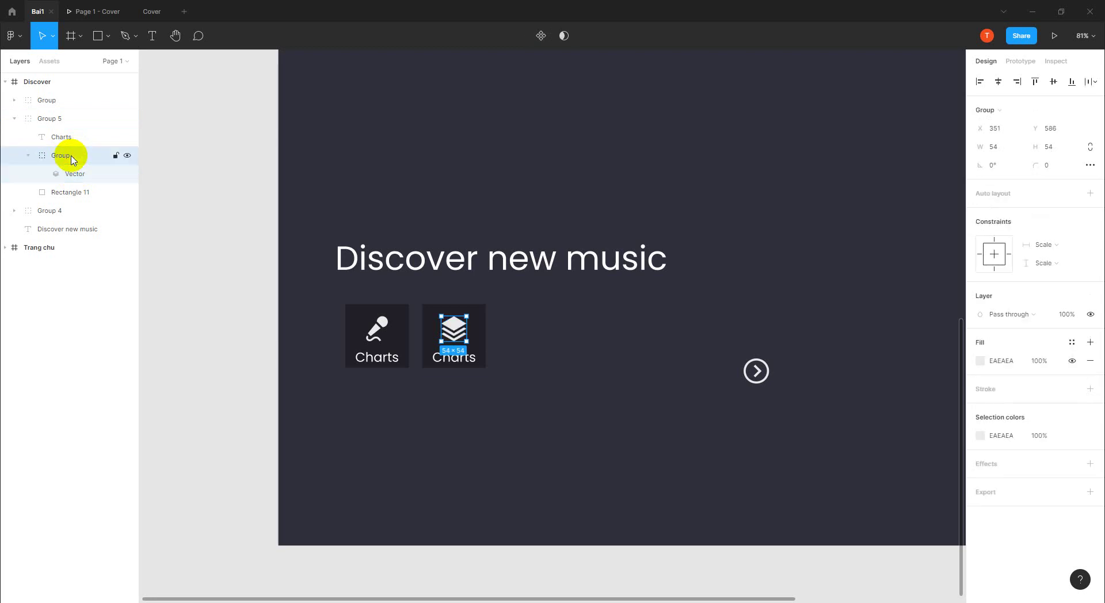
pyautogui.click(76, 174)
pyautogui.rightClick(78, 177)
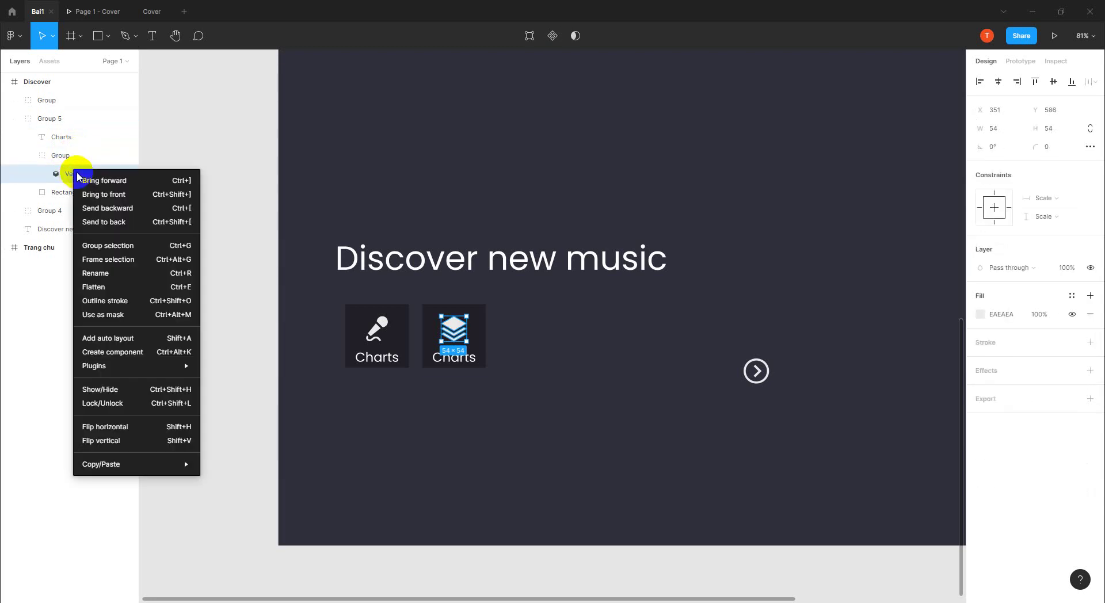
pyautogui.click(68, 160)
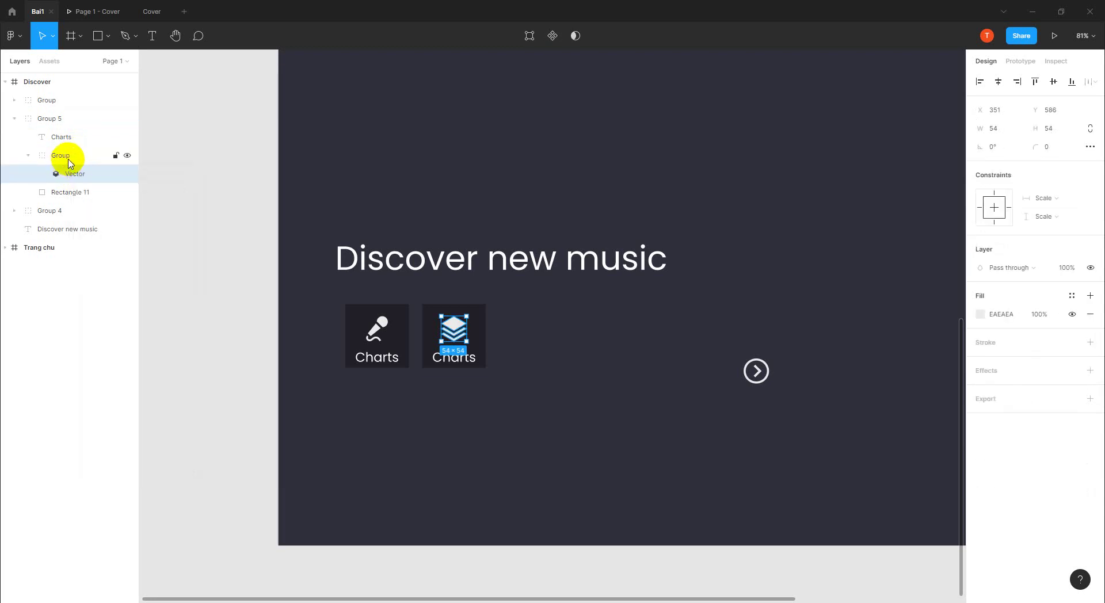
pyautogui.click(69, 161)
pyautogui.rightClick(70, 161)
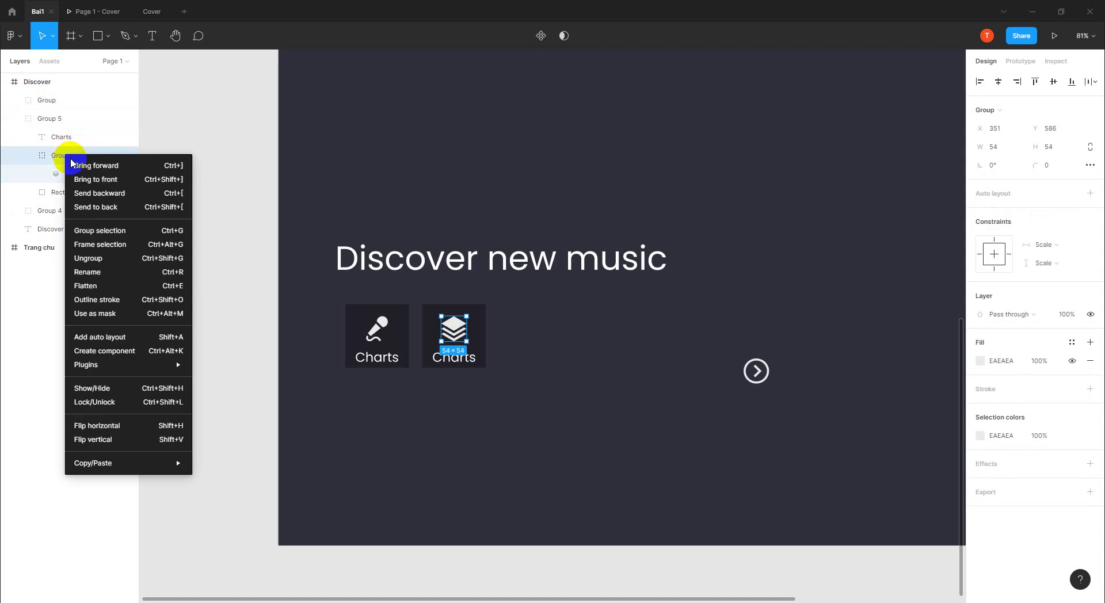
pyautogui.click(118, 257)
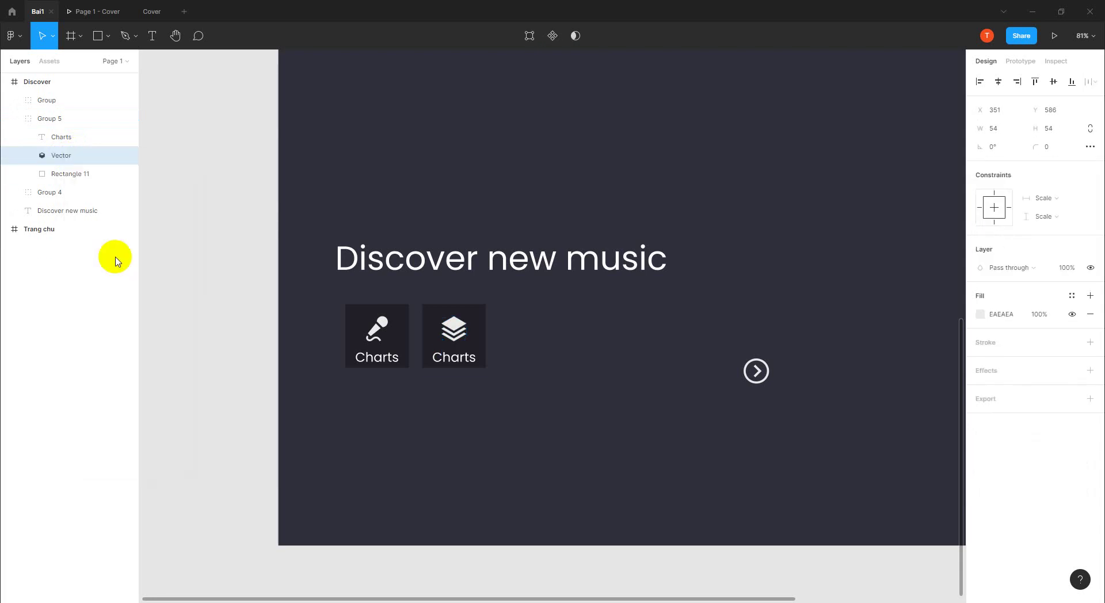
pyautogui.click(571, 448)
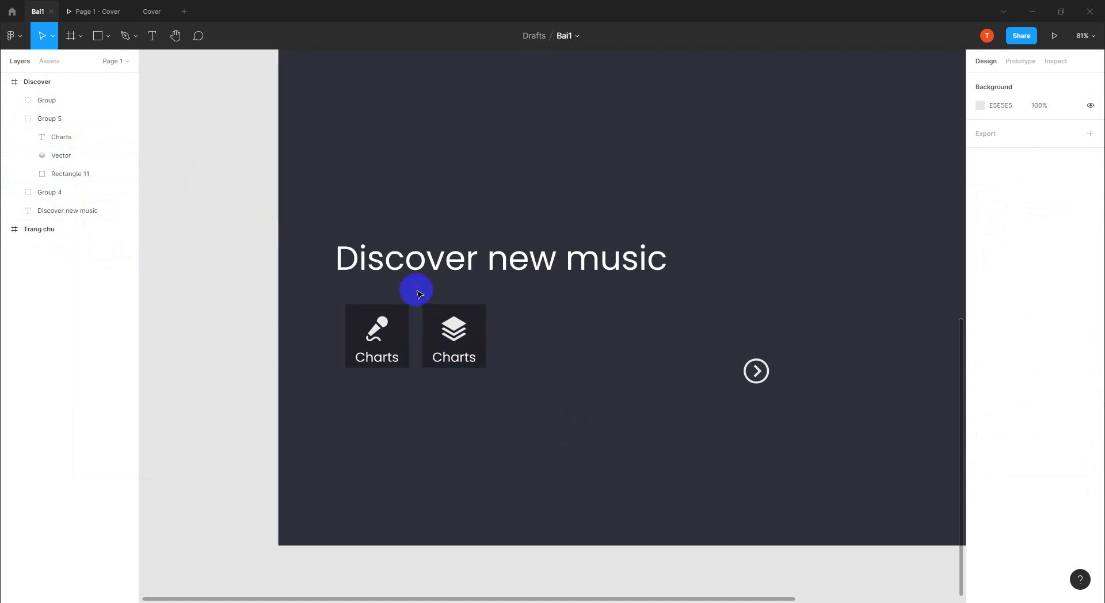
# - Duplicate Group 5 to the right as Group 6 and delete its layers icon
pyautogui.click(485, 362)
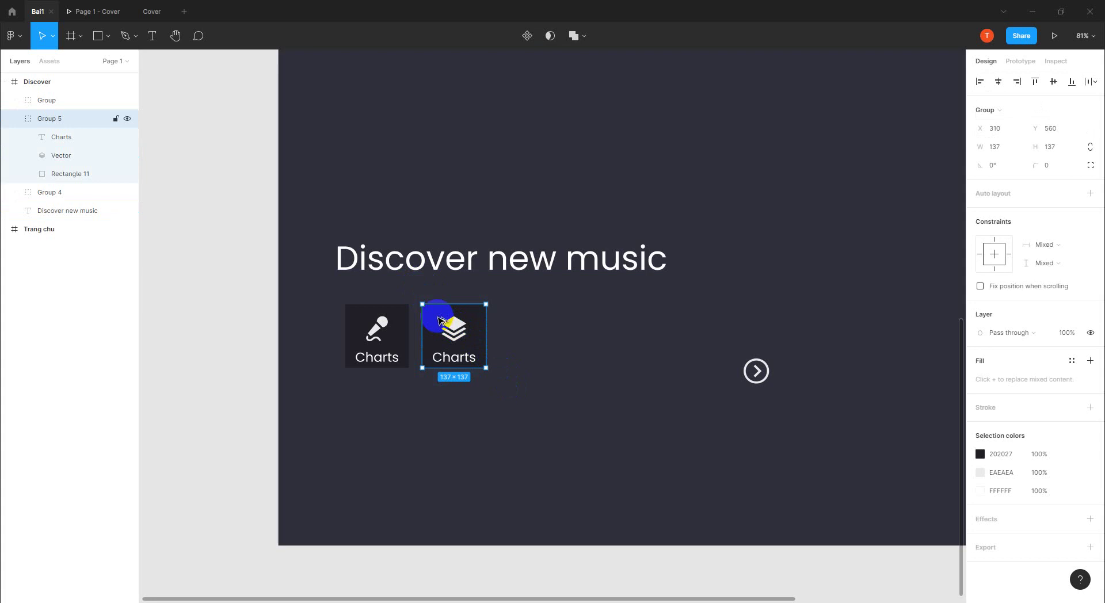
pyautogui.moveTo(437, 318); pyautogui.dragTo(514, 316)
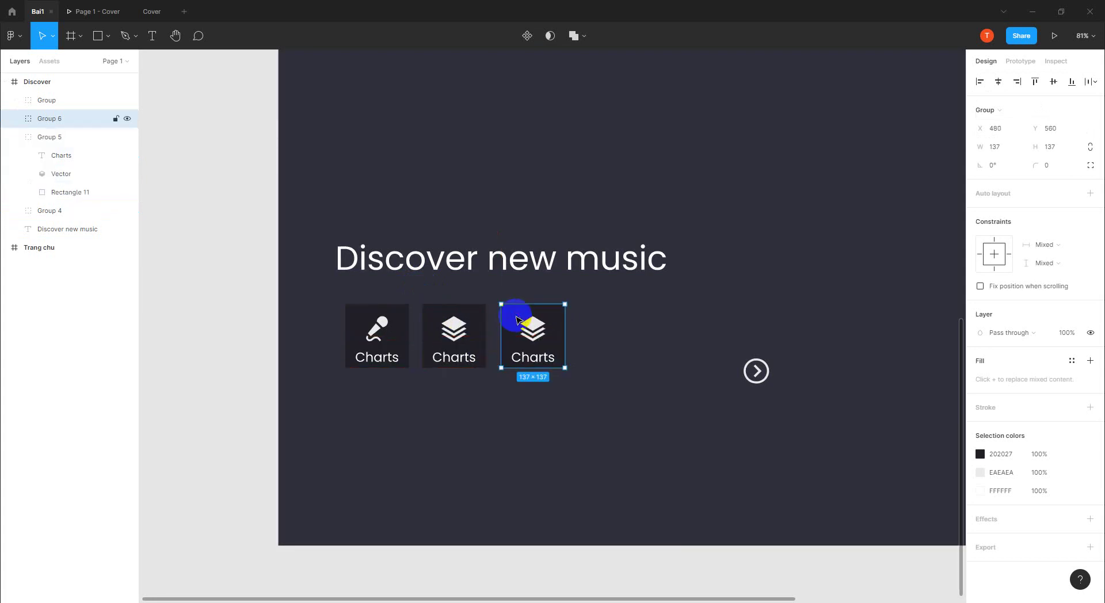
pyautogui.click(592, 412)
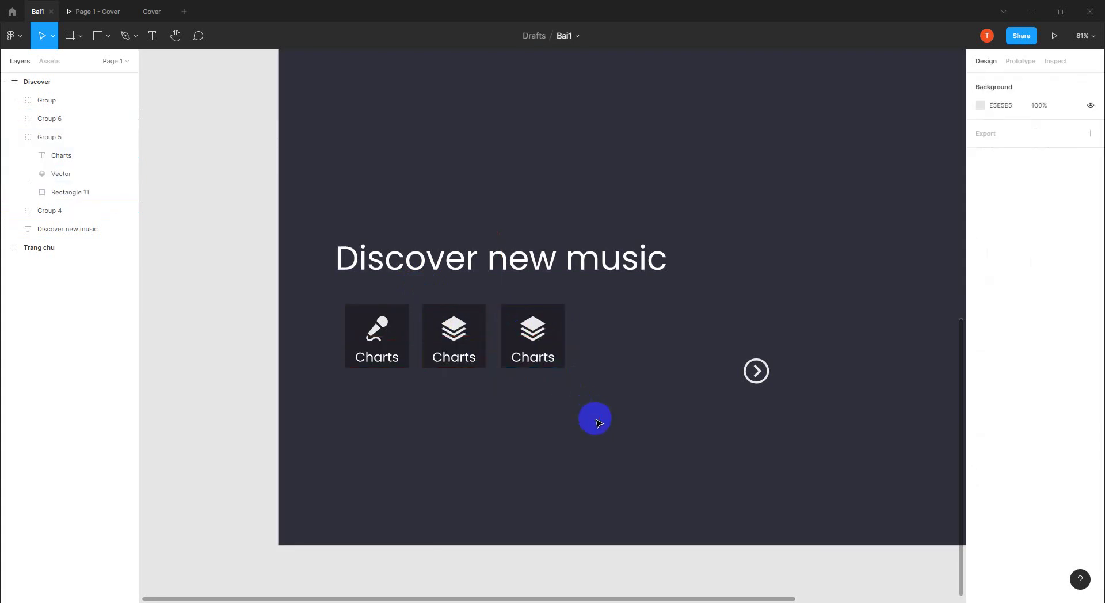
pyautogui.click(530, 331)
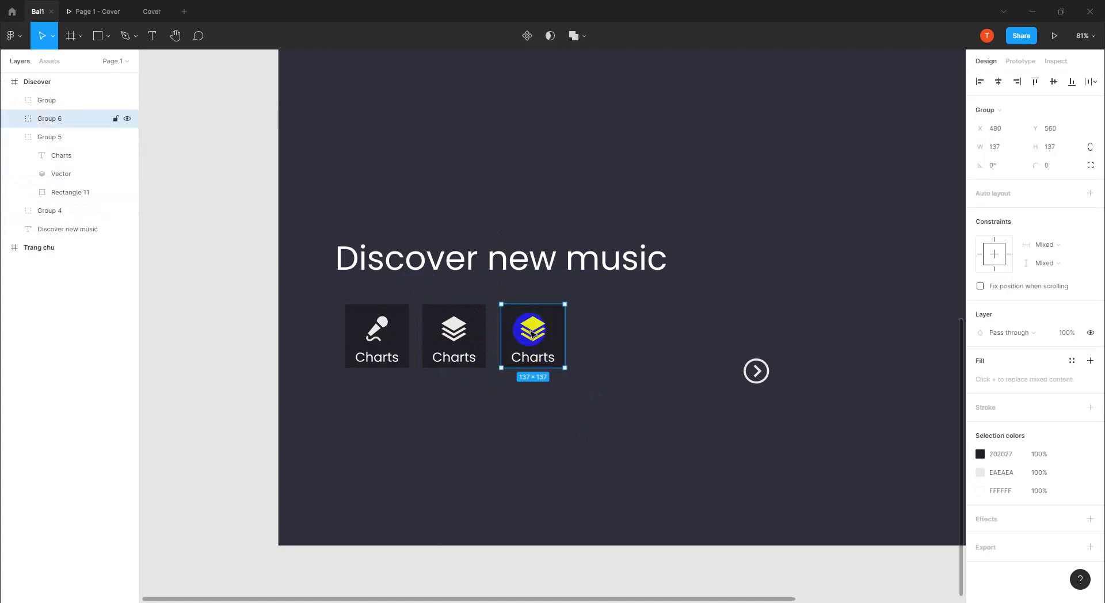
pyautogui.click(14, 118)
pyautogui.click(77, 163)
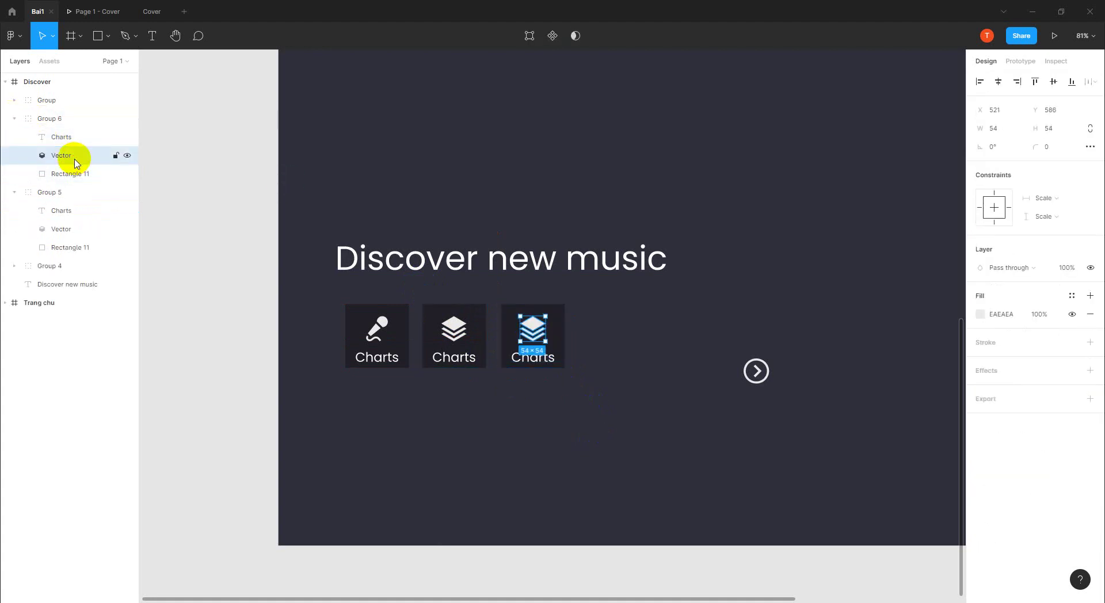
pyautogui.press('Delete')
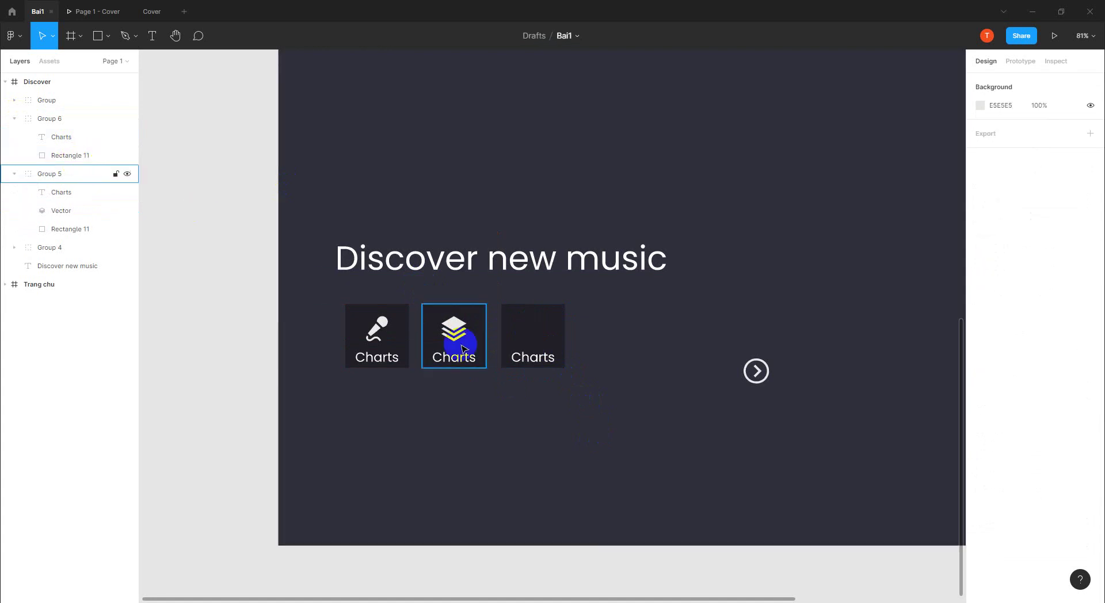
# - Move the circled arrow Vector into Group 6 and position it inside the third tile
pyautogui.click(757, 371)
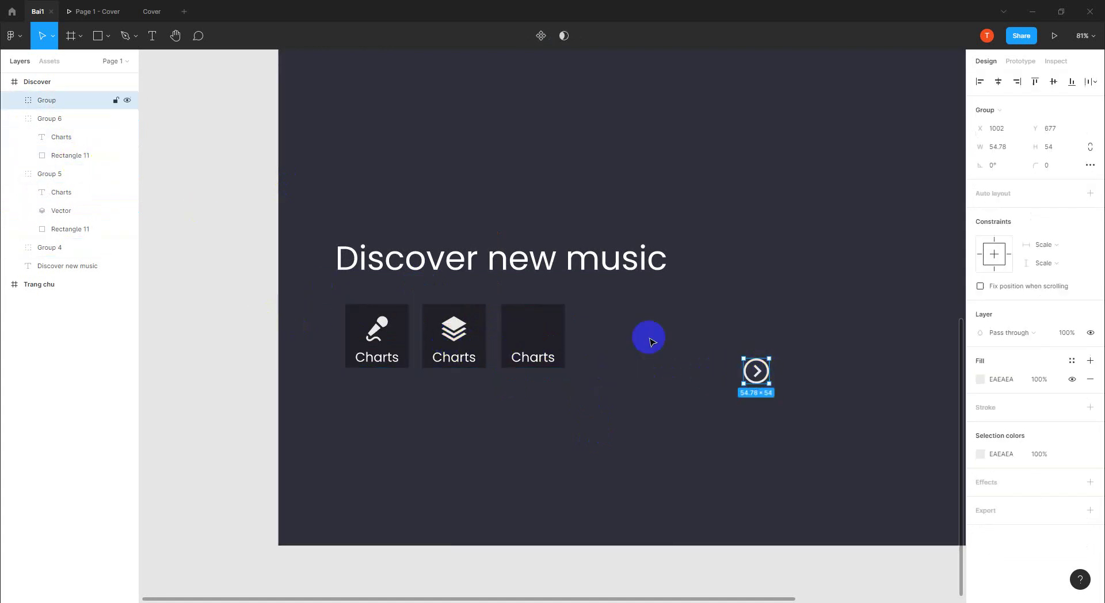
pyautogui.click(14, 100)
pyautogui.click(36, 121)
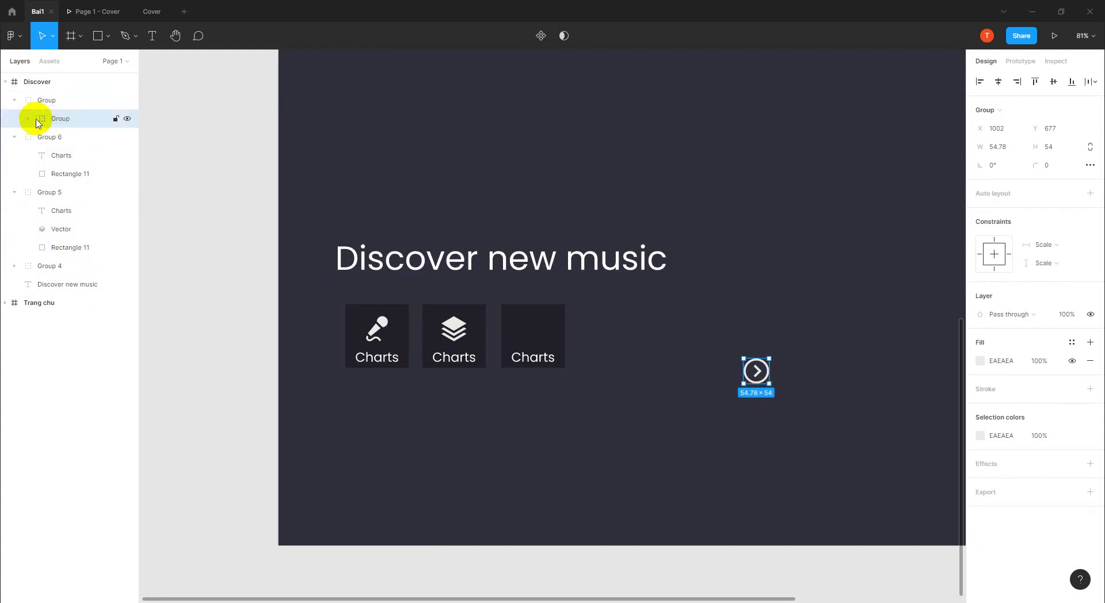
pyautogui.click(28, 119)
pyautogui.click(67, 137)
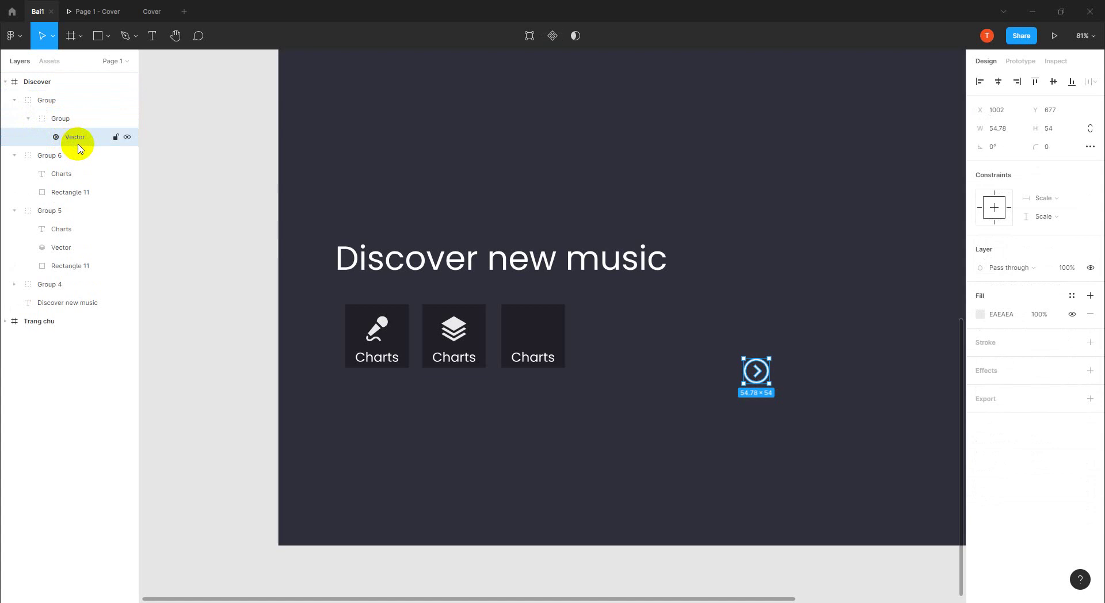
pyautogui.moveTo(78, 141); pyautogui.dragTo(75, 180)
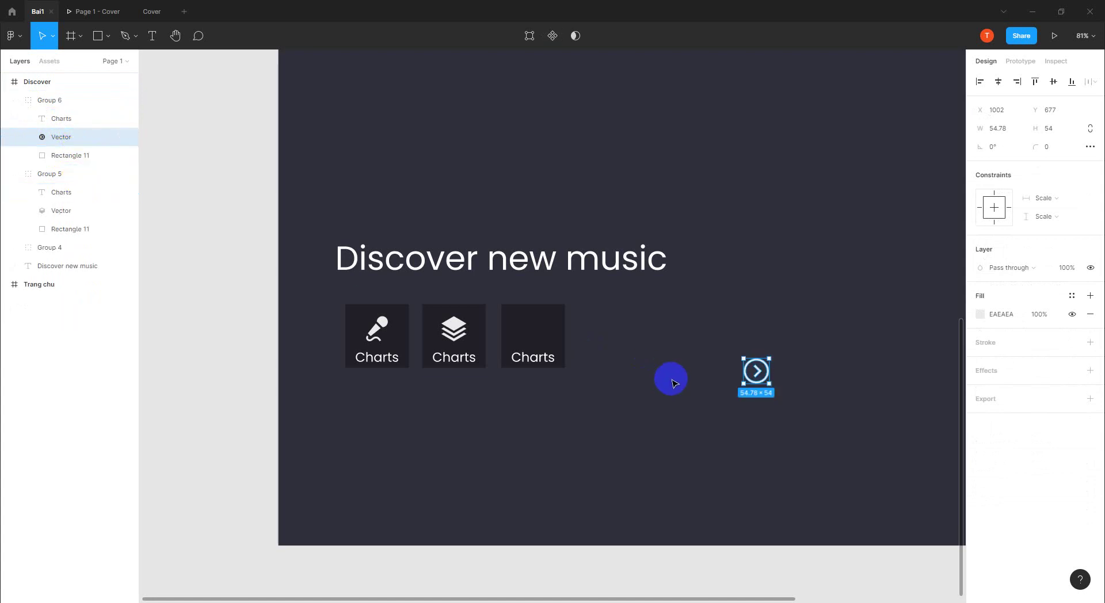
pyautogui.moveTo(754, 370); pyautogui.dragTo(535, 333)
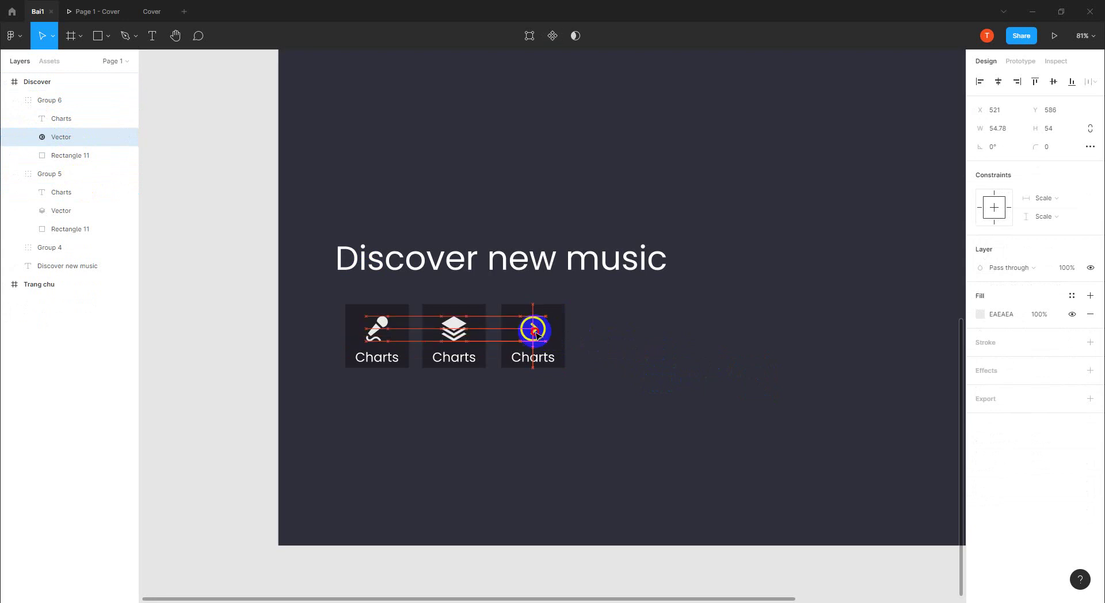
pyautogui.click(581, 386)
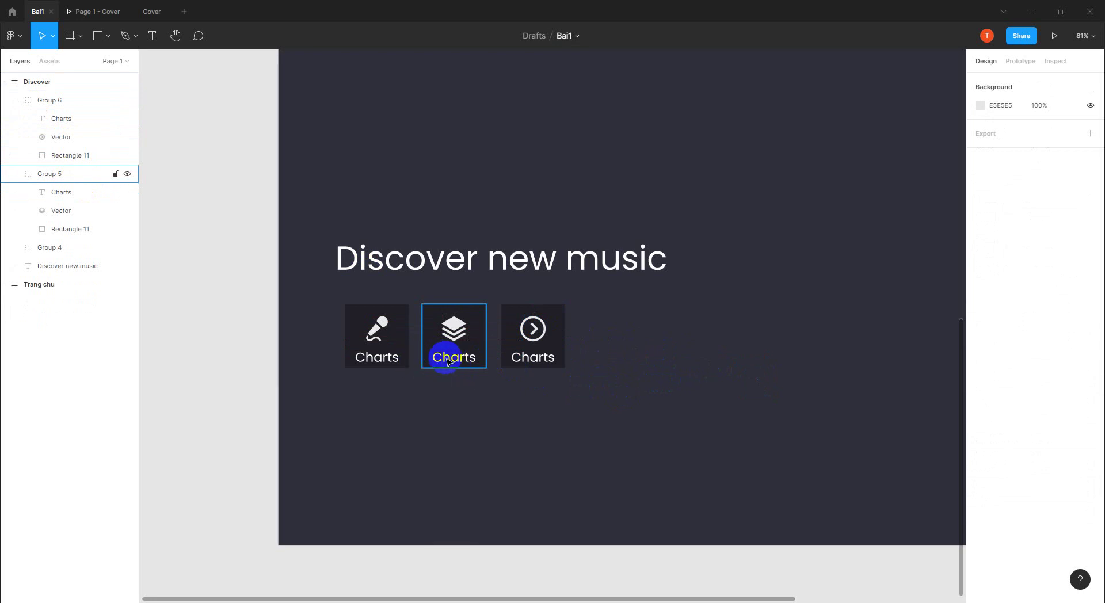
# - Relabel the second and third tiles from Charts to 'Albums' and 'More'
pyautogui.doubleClick(447, 360)
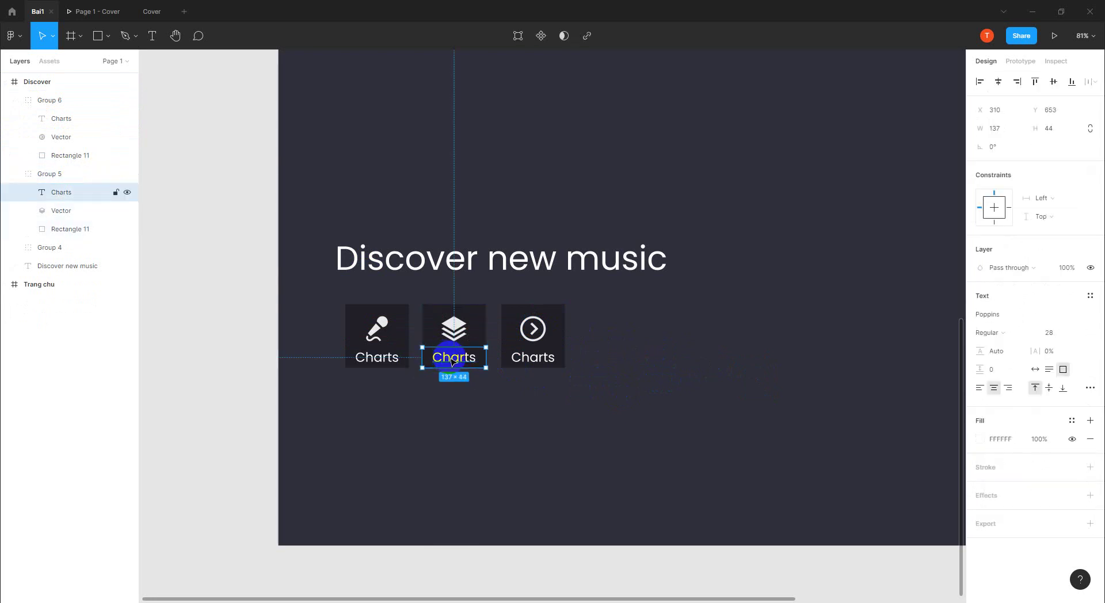
pyautogui.doubleClick(441, 358)
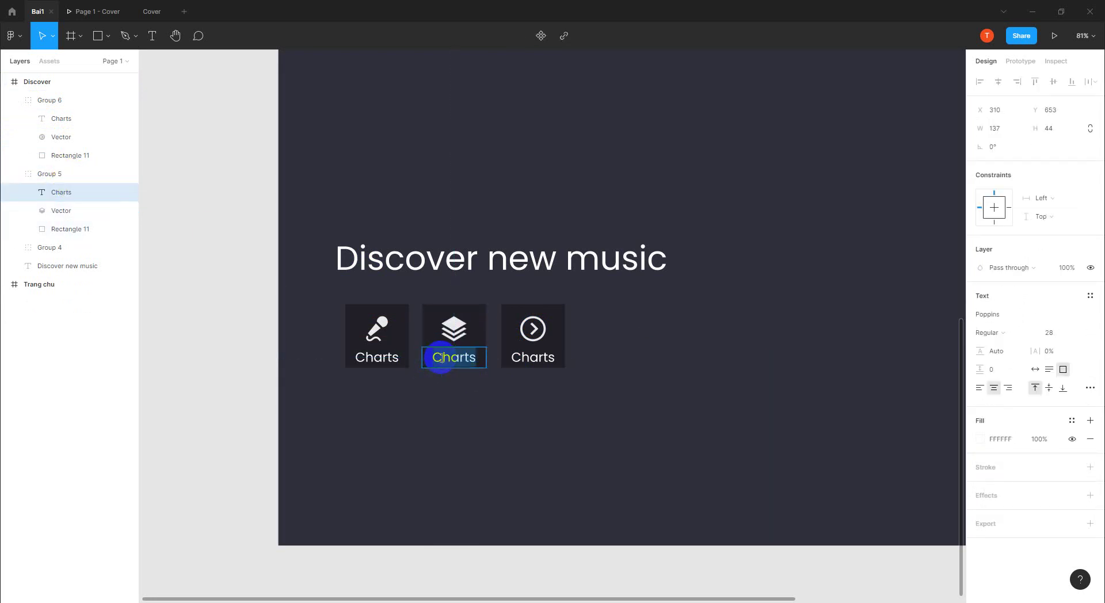
pyautogui.write('Albums')
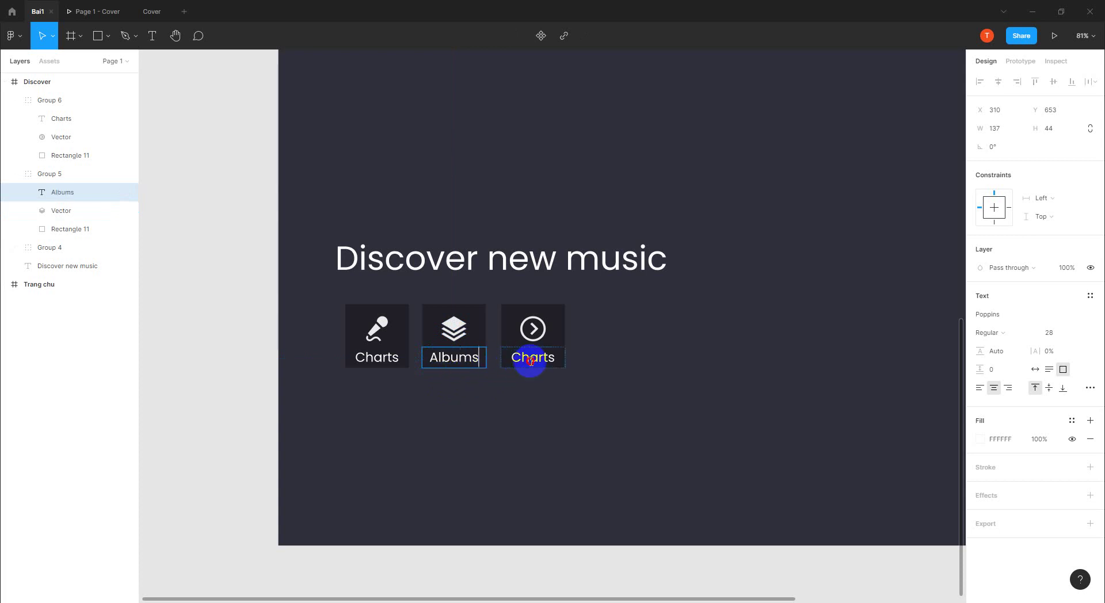
pyautogui.doubleClick(530, 358)
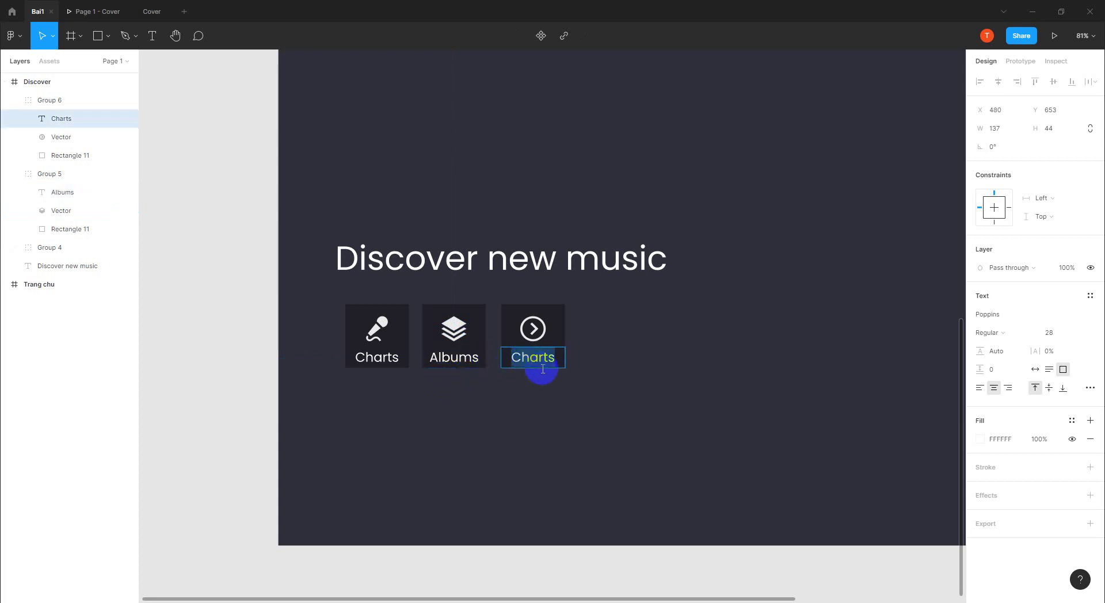
pyautogui.write('More')
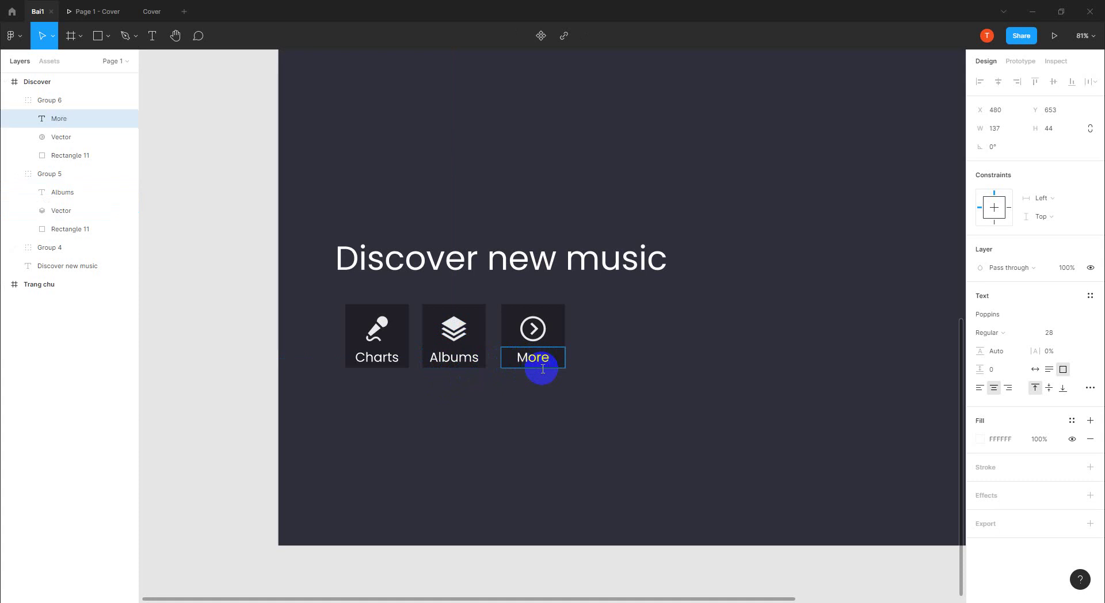
pyautogui.press('Escape')
pyautogui.click(675, 378)
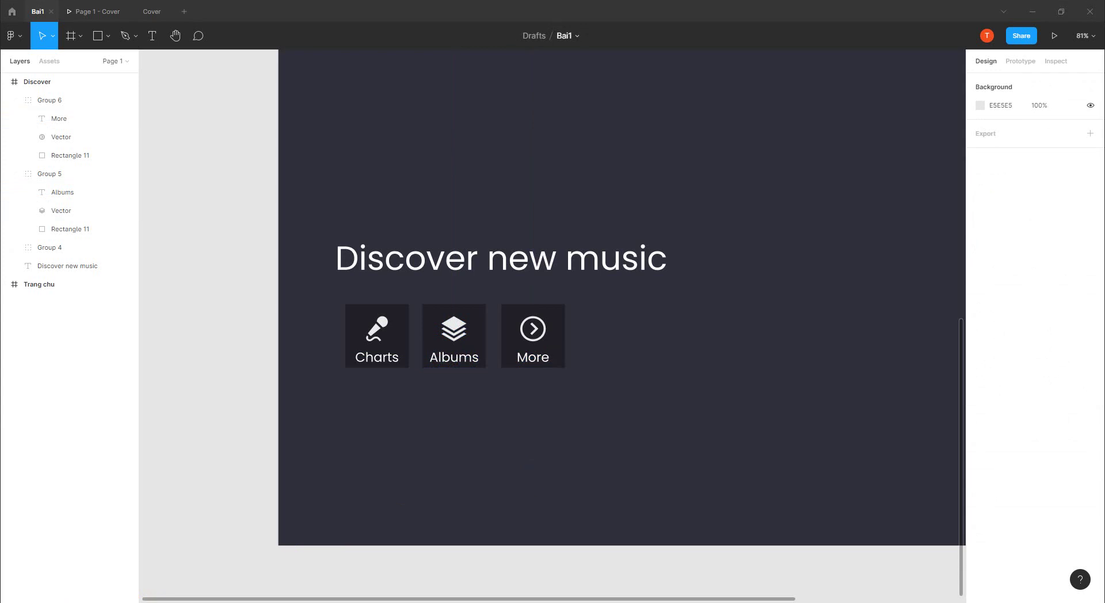
# - Copy the 'By joining you can benefit…' subtitle from the Soundwave reference page in Chrome
pyautogui.click(81, 588)
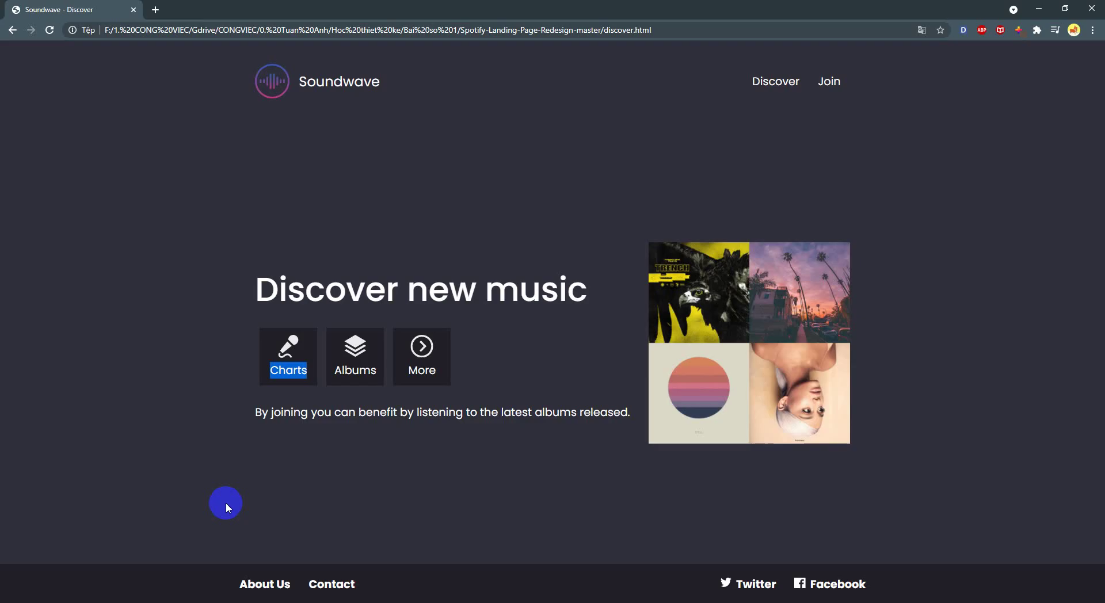
pyautogui.tripleClick(369, 414)
pyautogui.rightClick(369, 418)
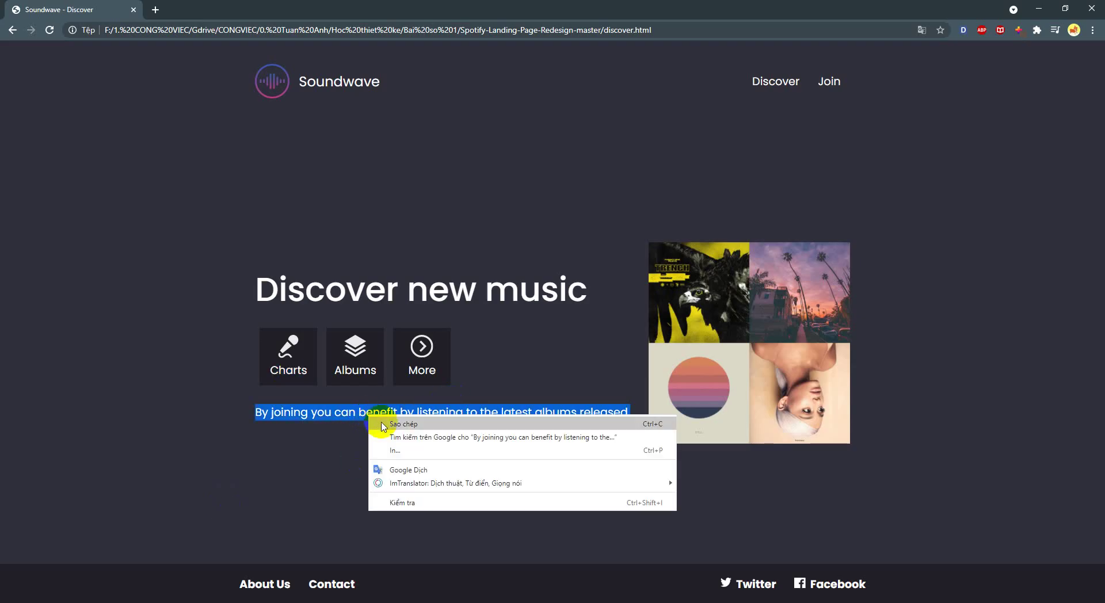
pyautogui.click(391, 425)
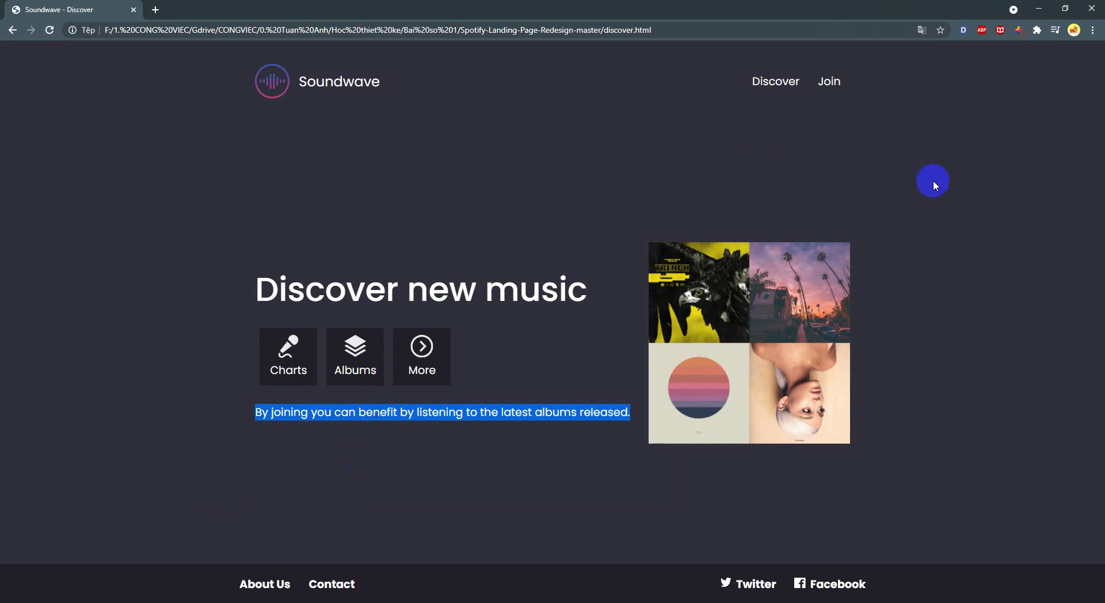
pyautogui.click(1038, 9)
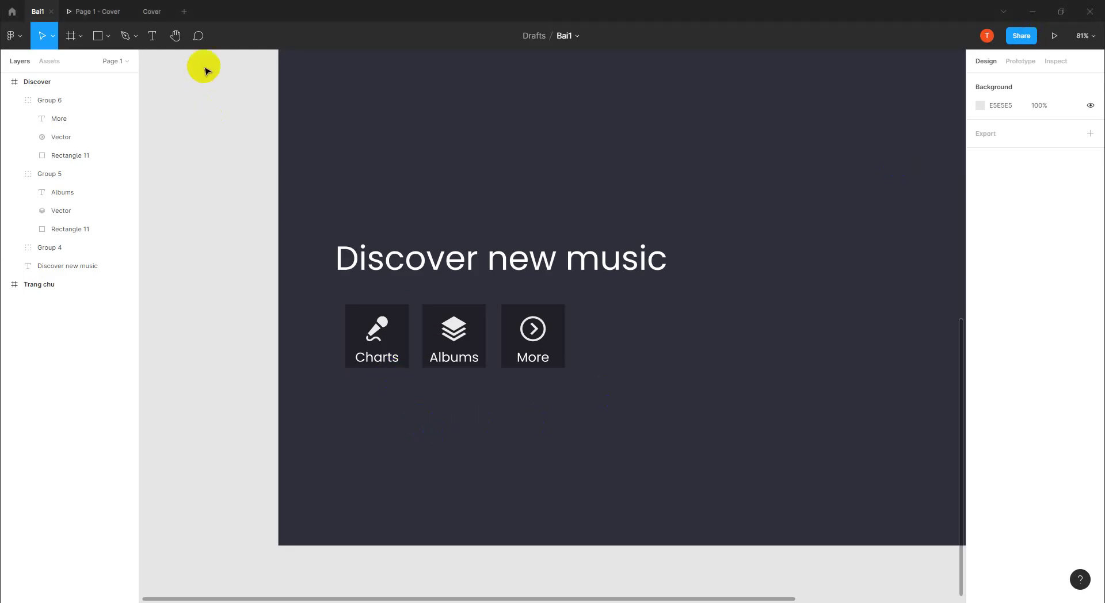
# - Duplicate the Discover new music heading below the tiles and paste the subtitle sentence into it
pyautogui.click(152, 36)
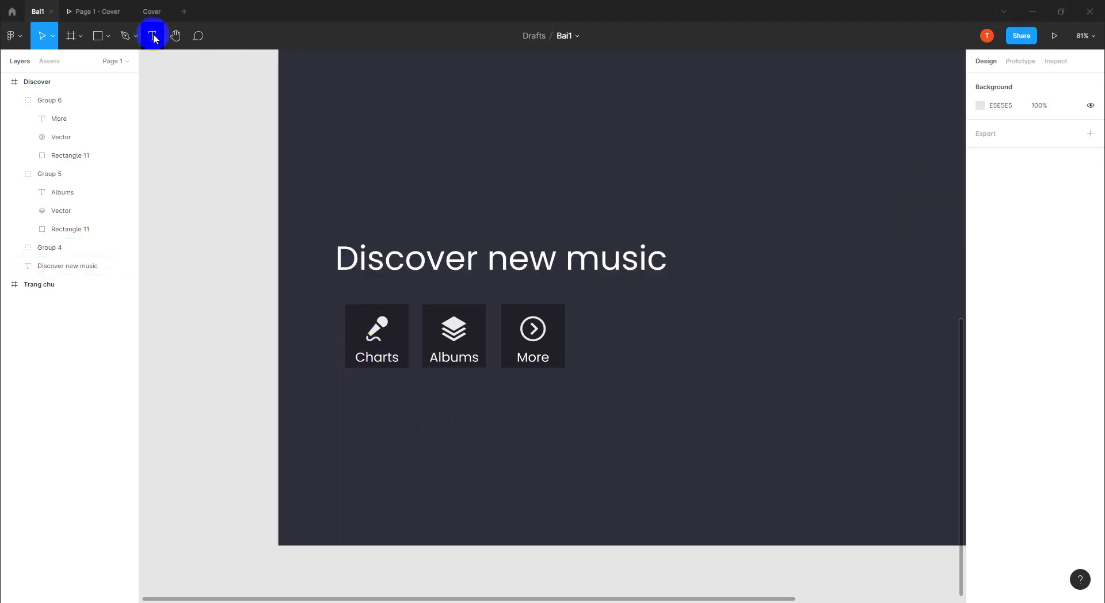
pyautogui.press('v')
pyautogui.moveTo(358, 259); pyautogui.dragTo(377, 406)
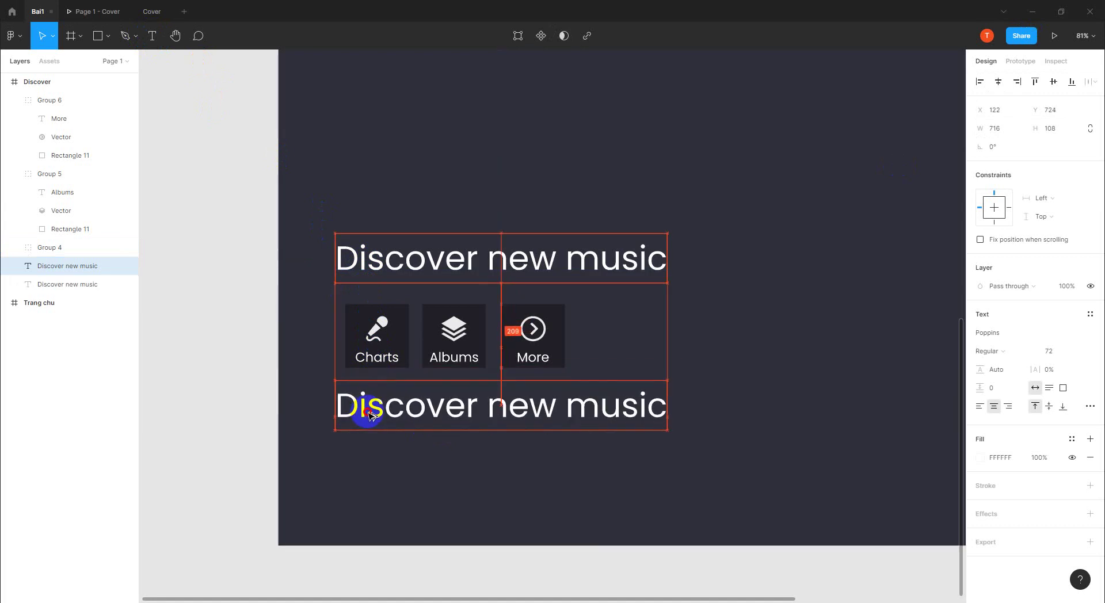
pyautogui.moveTo(377, 405); pyautogui.dragTo(384, 415)
pyautogui.doubleClick(388, 406)
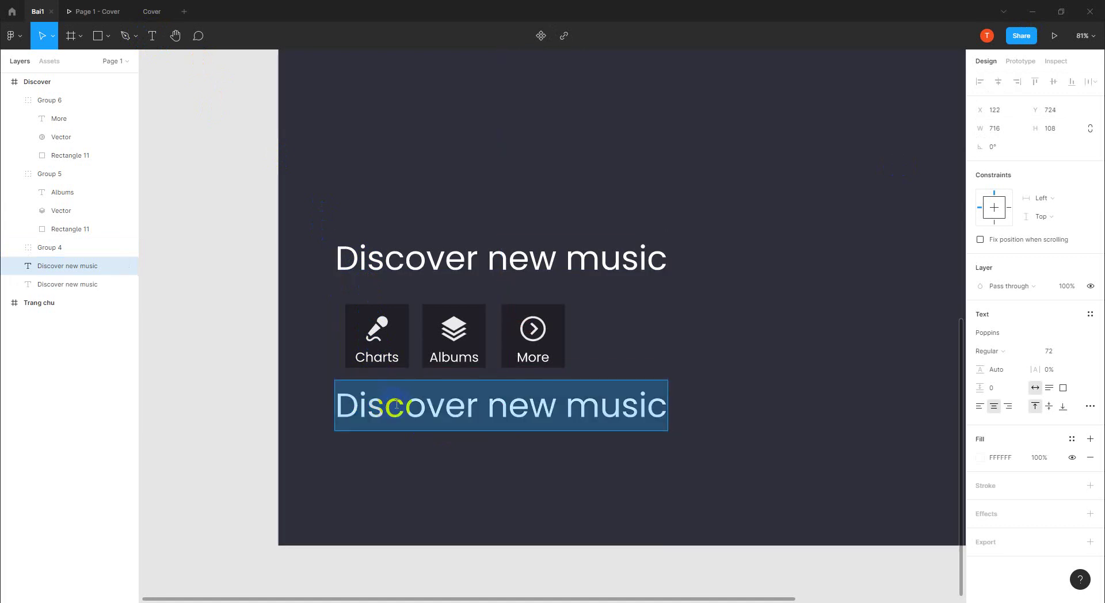
pyautogui.hotkey('ctrl', 'v')
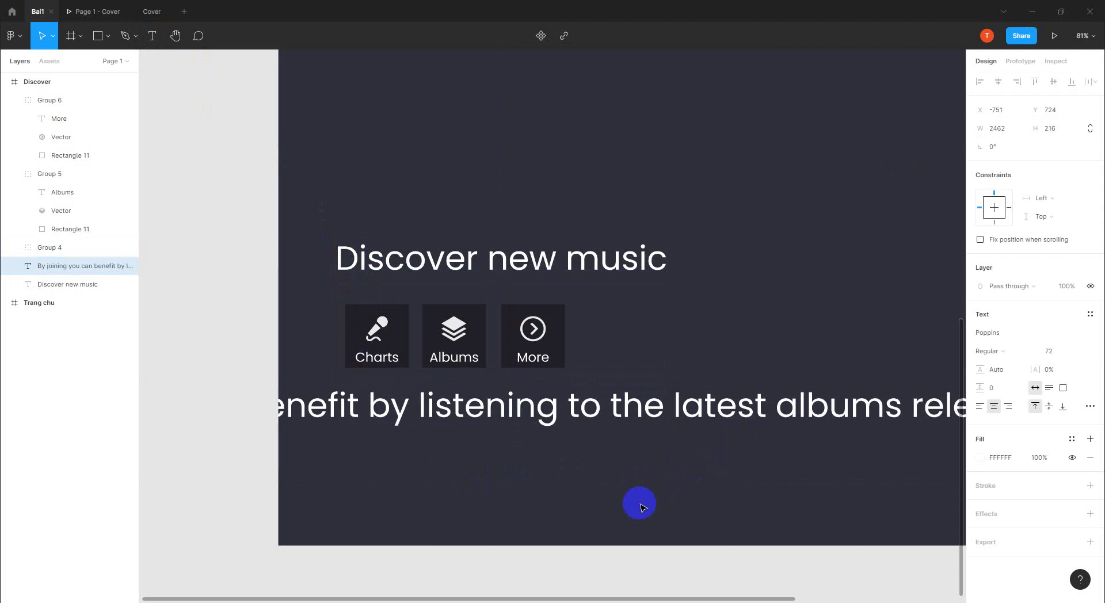
pyautogui.press('Escape')
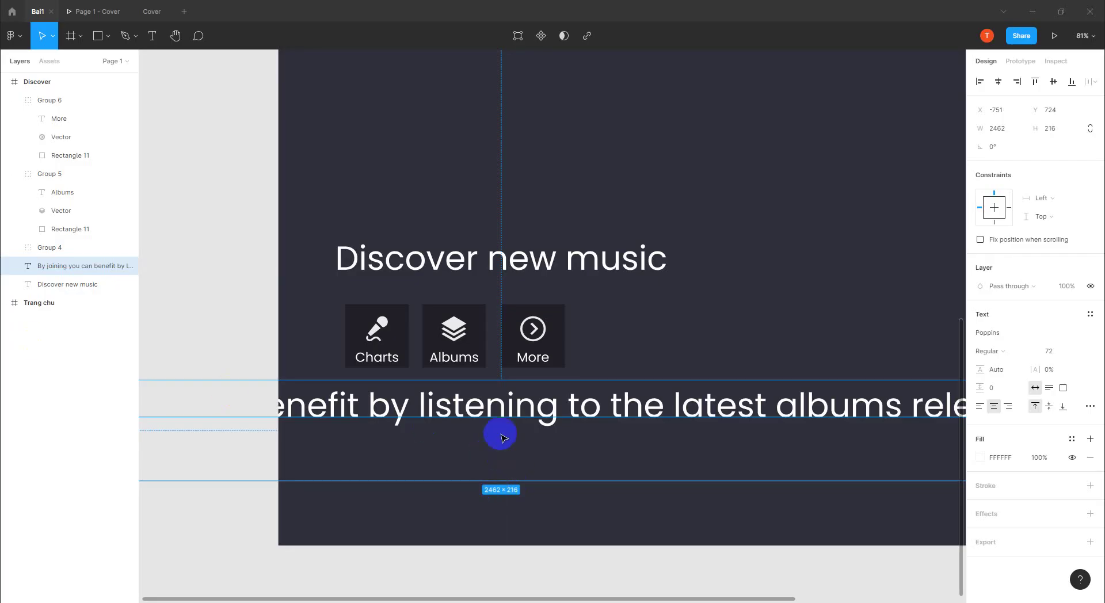
# - Set the subtitle to font size 36 and move it inside the frame below the tiles
pyautogui.click(1057, 351)
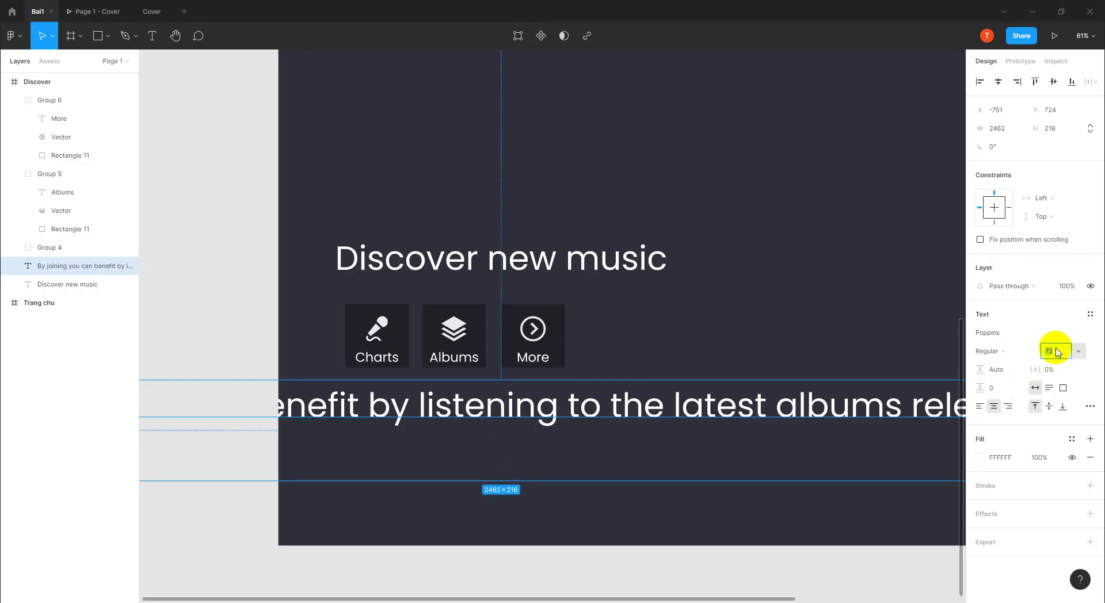
pyautogui.write('36')
pyautogui.press('Return')
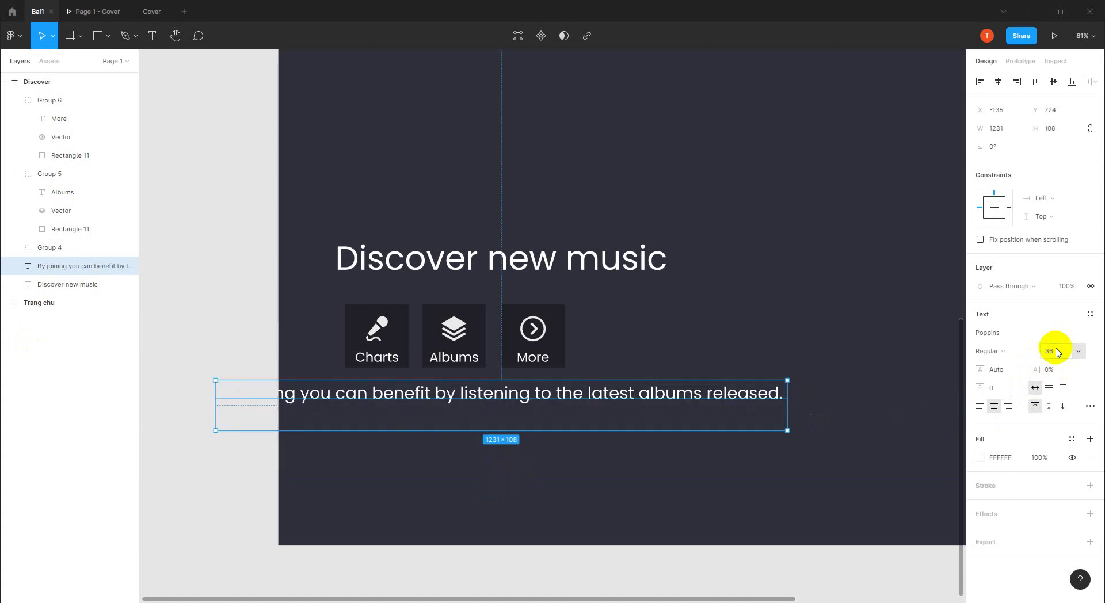
pyautogui.moveTo(391, 394); pyautogui.dragTo(514, 400)
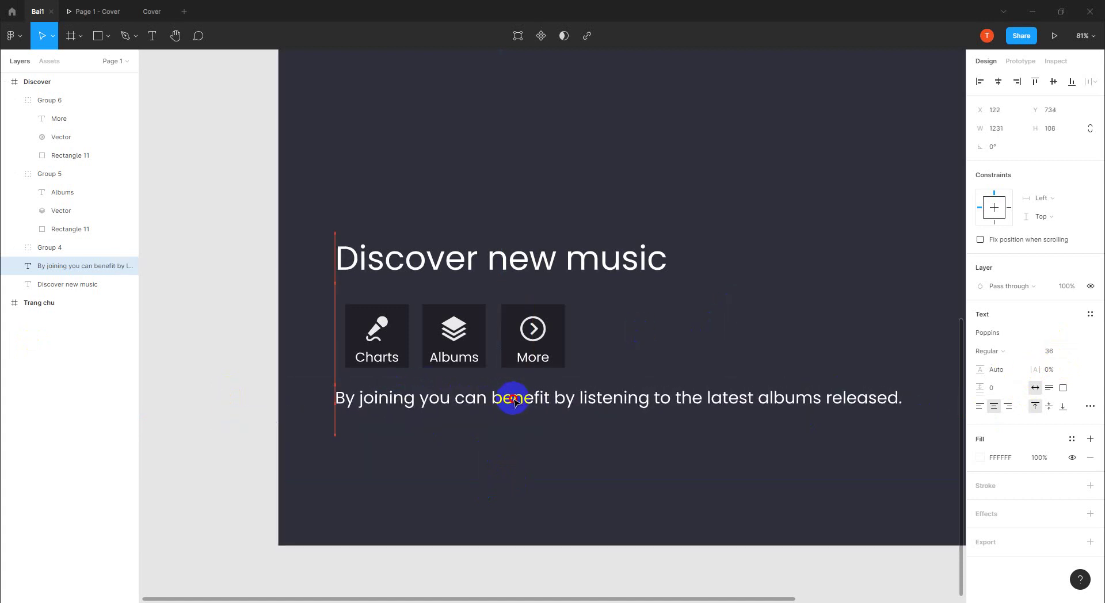
pyautogui.moveTo(513, 399); pyautogui.dragTo(513, 402)
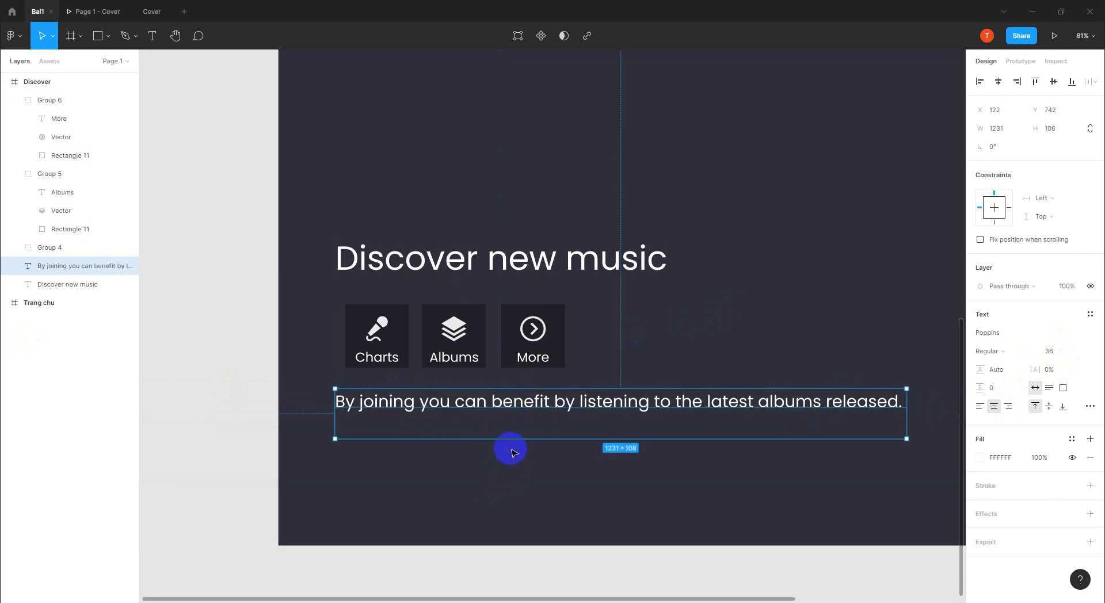
pyautogui.click(476, 198)
pyautogui.scroll(-2, 475, 201)
pyautogui.scroll(-1, 477, 213)
pyautogui.scroll(-1, 488, 236)
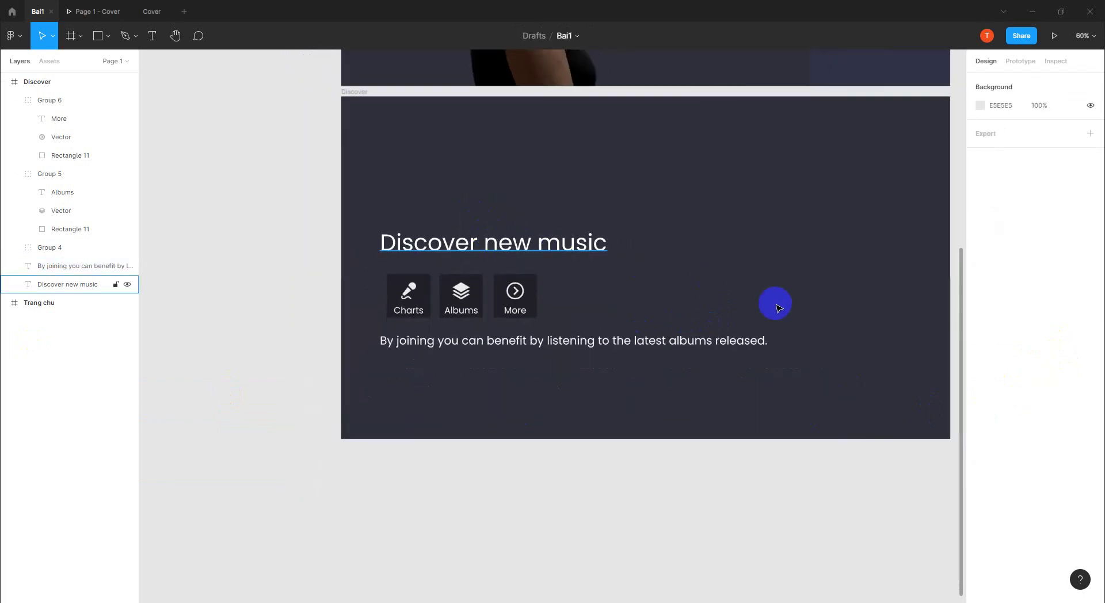
pyautogui.click(548, 346)
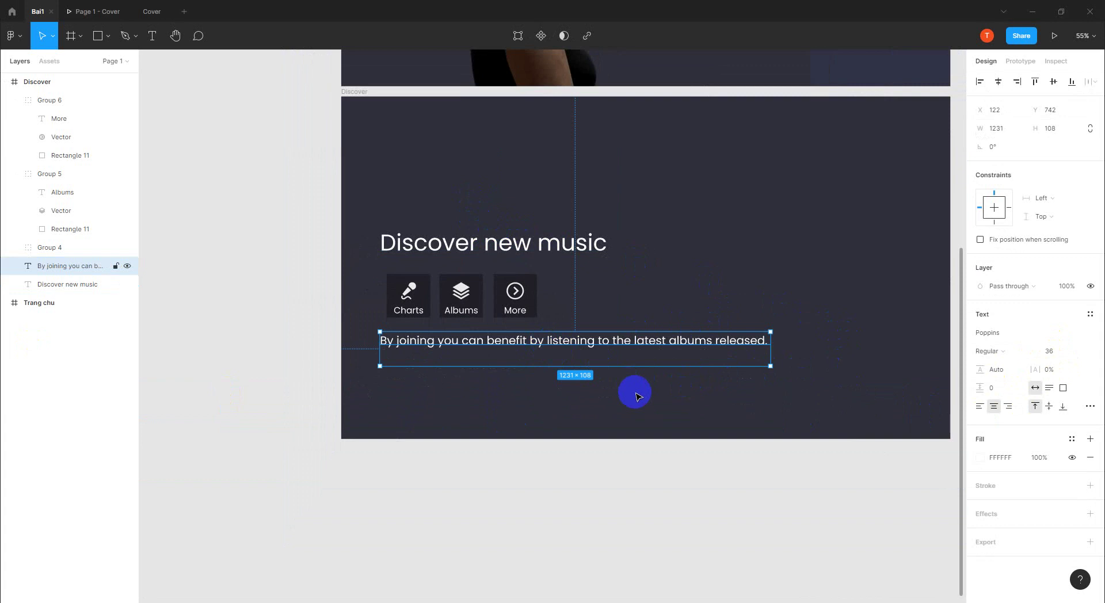
pyautogui.click(633, 389)
pyautogui.scroll(-1, 665, 294)
pyautogui.scroll(-1, 664, 295)
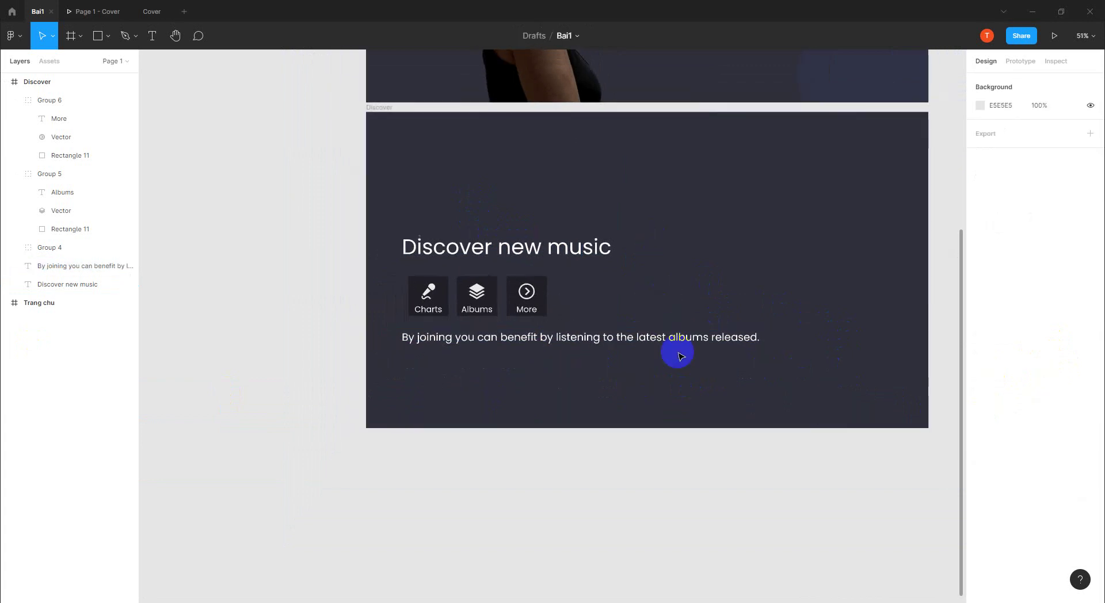
pyautogui.scroll(1, 673, 368)
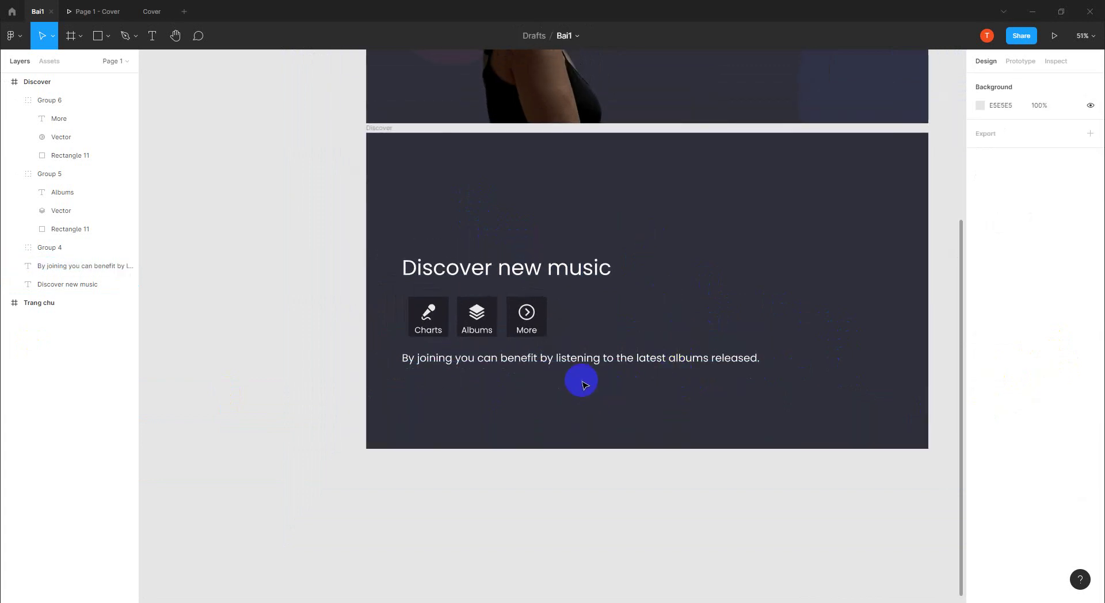
pyautogui.scroll(1, 581, 381)
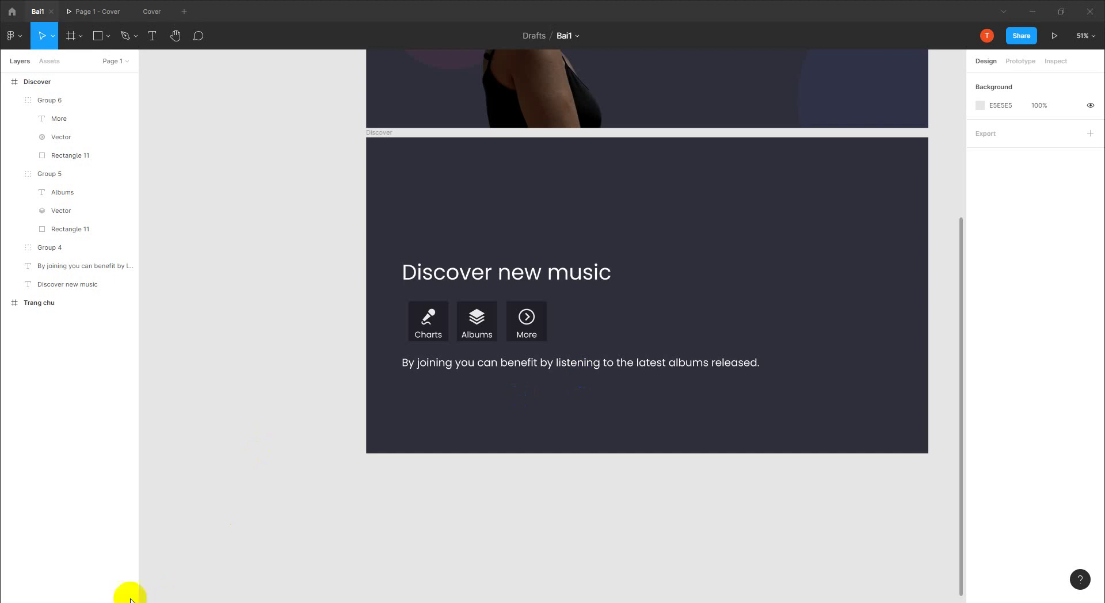
# - Reduce the subtitle to font size 24 and align it under the tiles with the heading
pyautogui.click(97, 573)
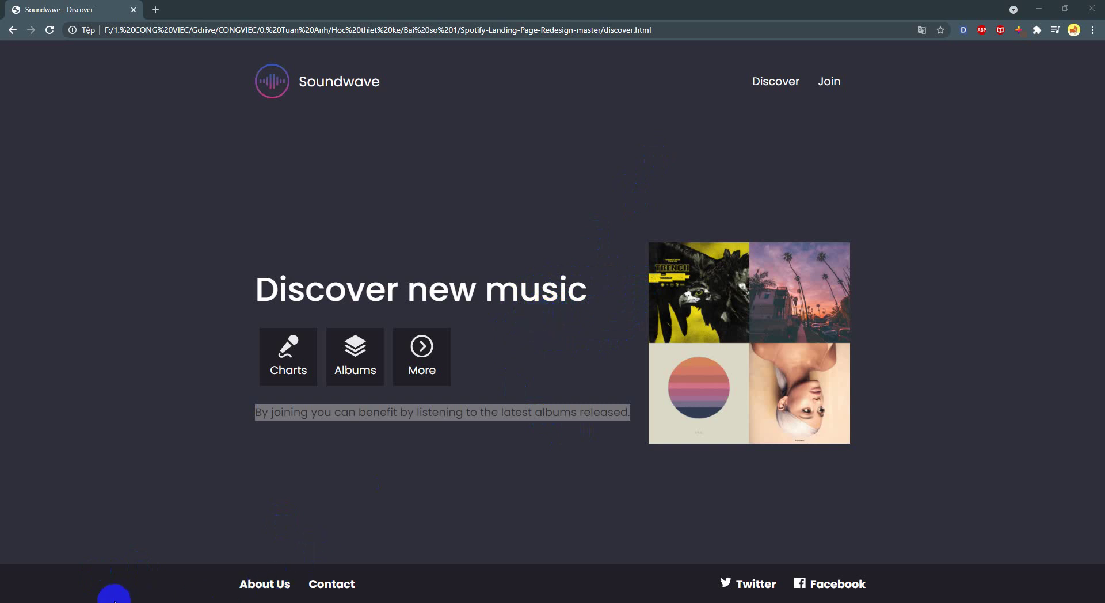
pyautogui.click(113, 598)
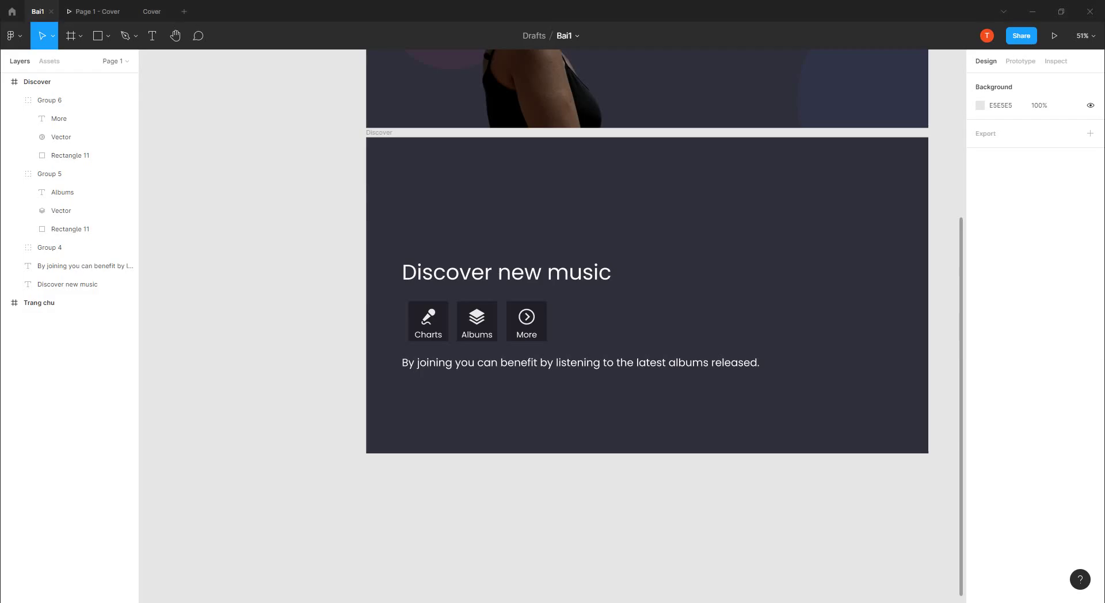
pyautogui.click(655, 370)
pyautogui.click(1049, 351)
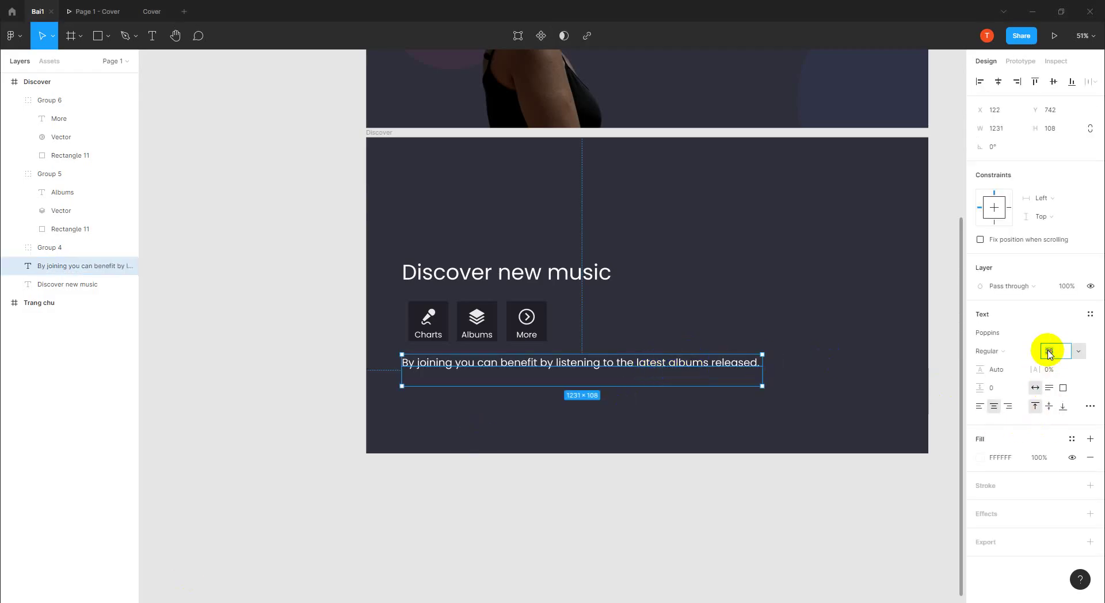
pyautogui.press('Return')
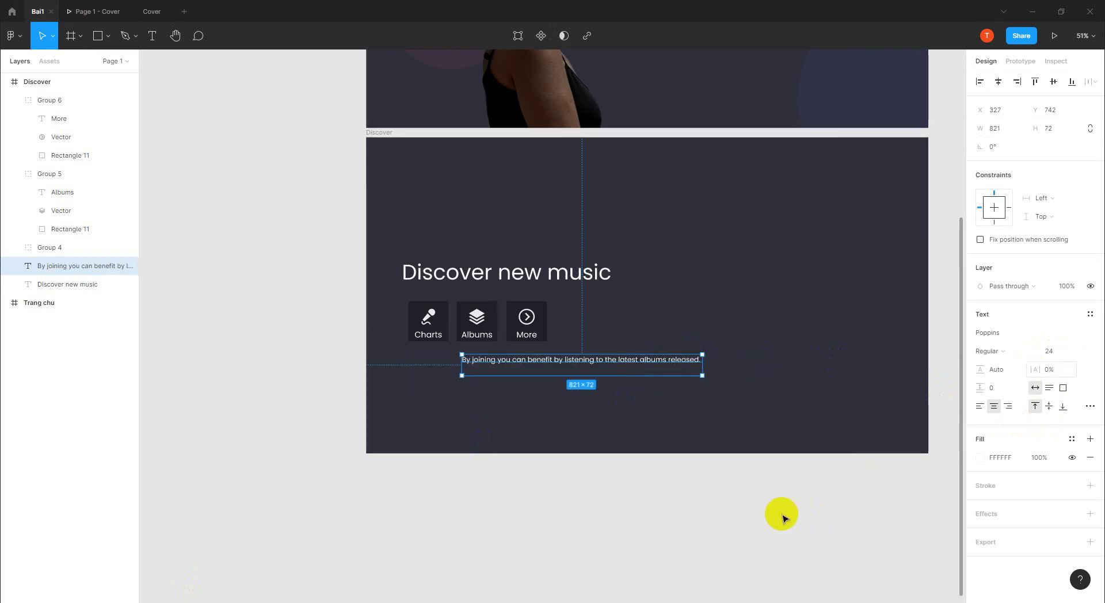
pyautogui.moveTo(567, 361); pyautogui.dragTo(508, 369)
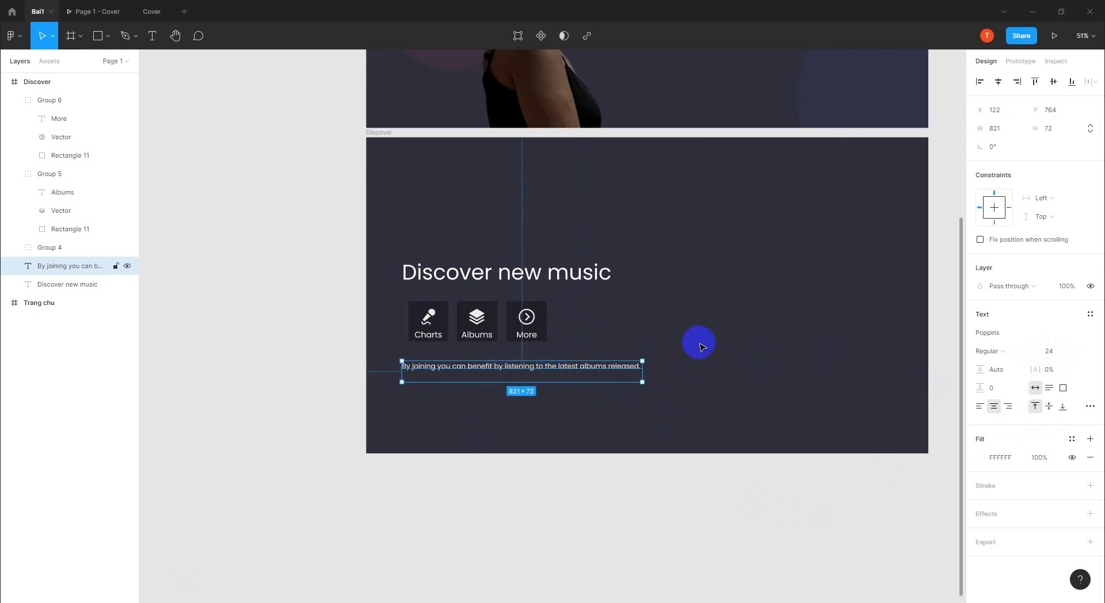
pyautogui.click(722, 362)
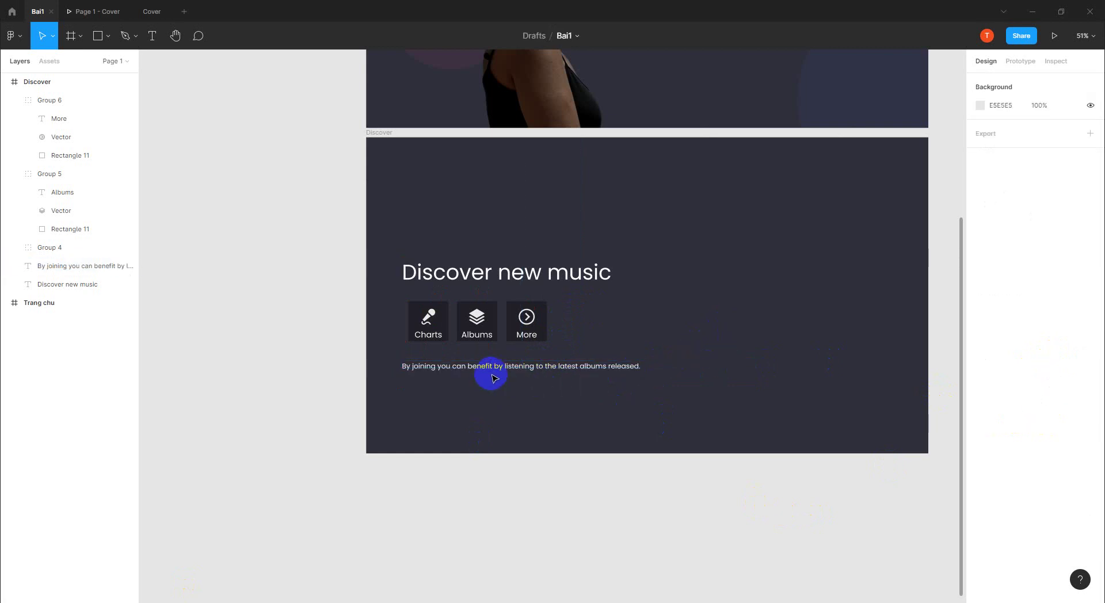
pyautogui.moveTo(493, 373); pyautogui.dragTo(495, 369)
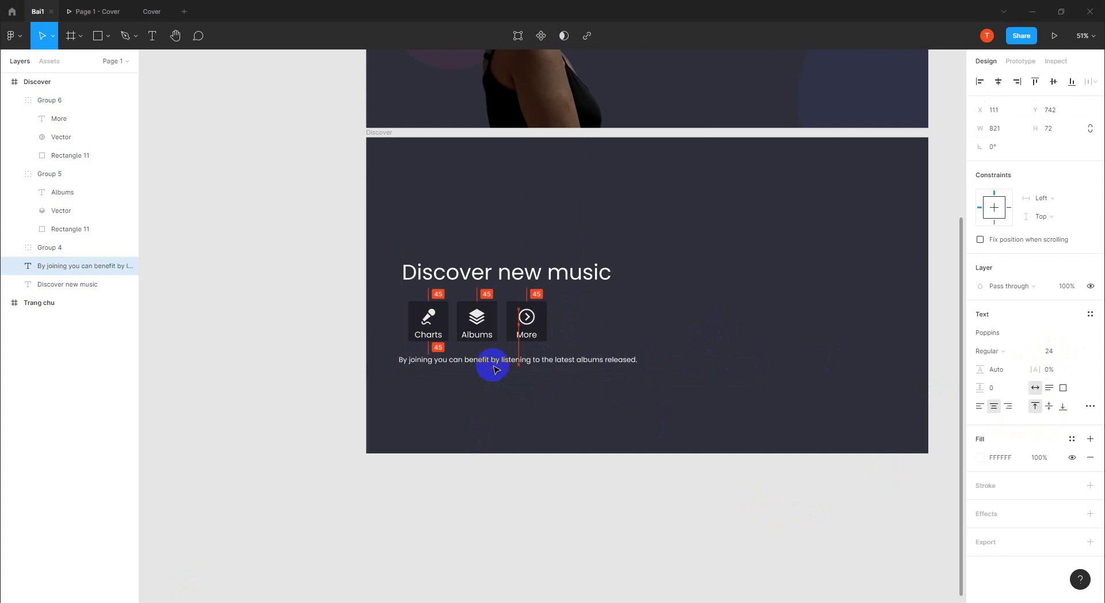
pyautogui.click(685, 319)
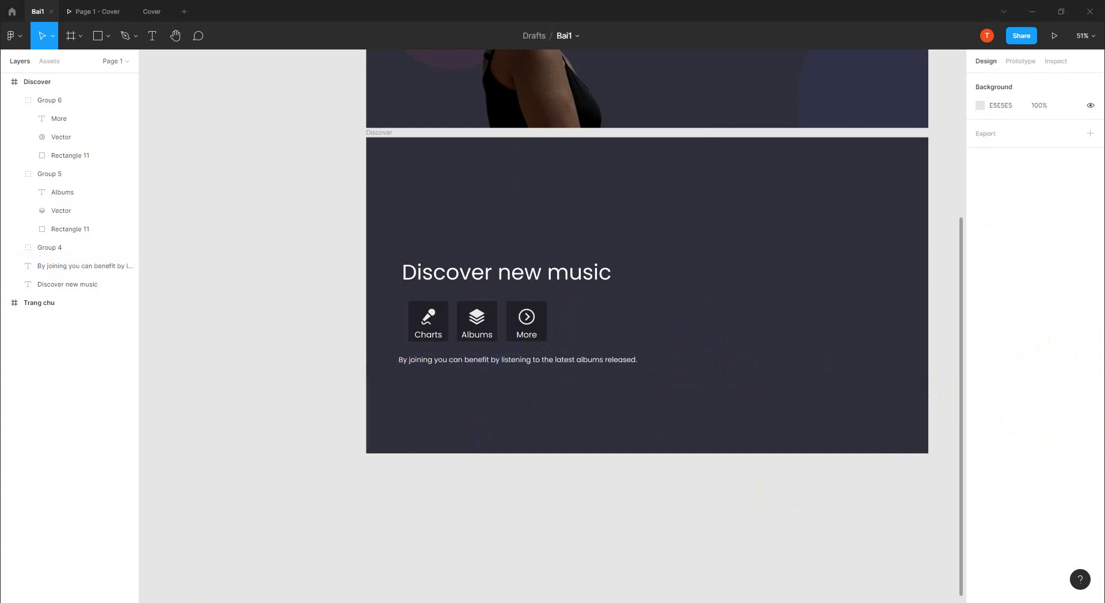
pyautogui.moveTo(98, 594)
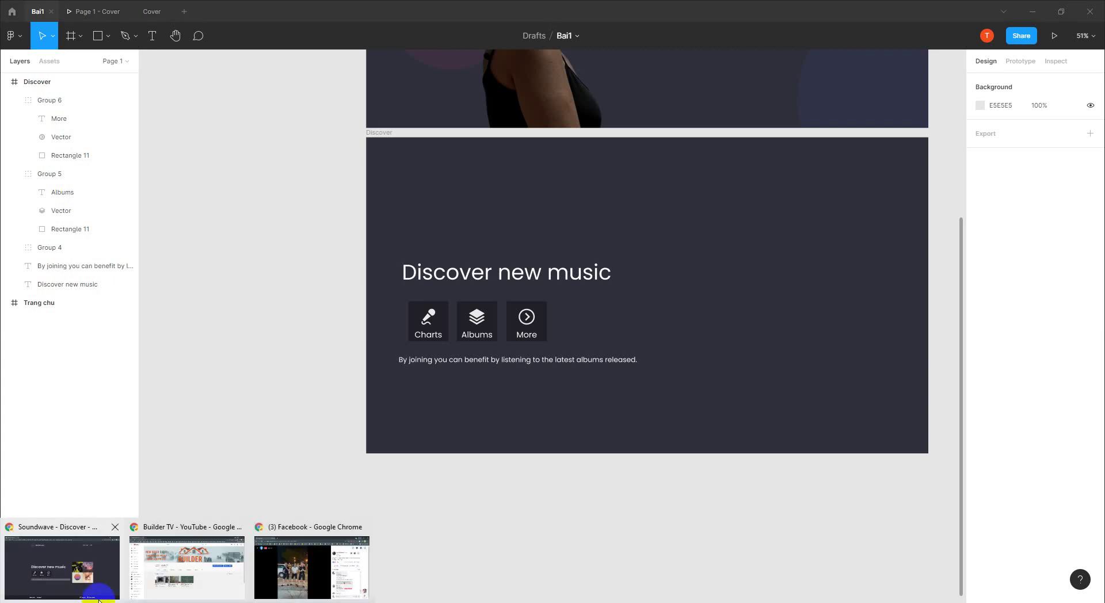
pyautogui.click(96, 579)
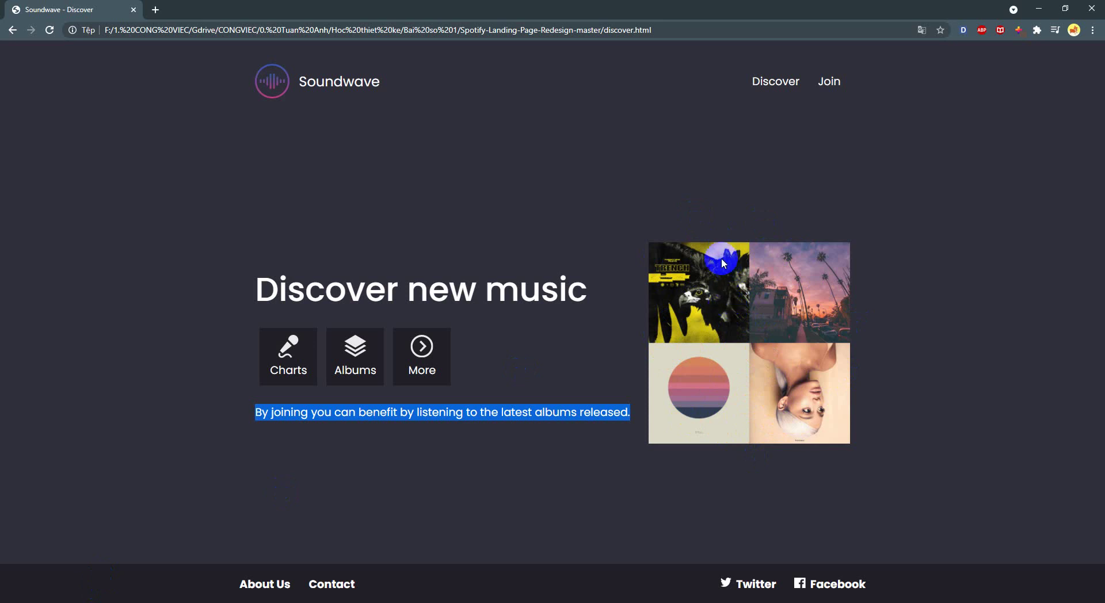
pyautogui.click(1039, 10)
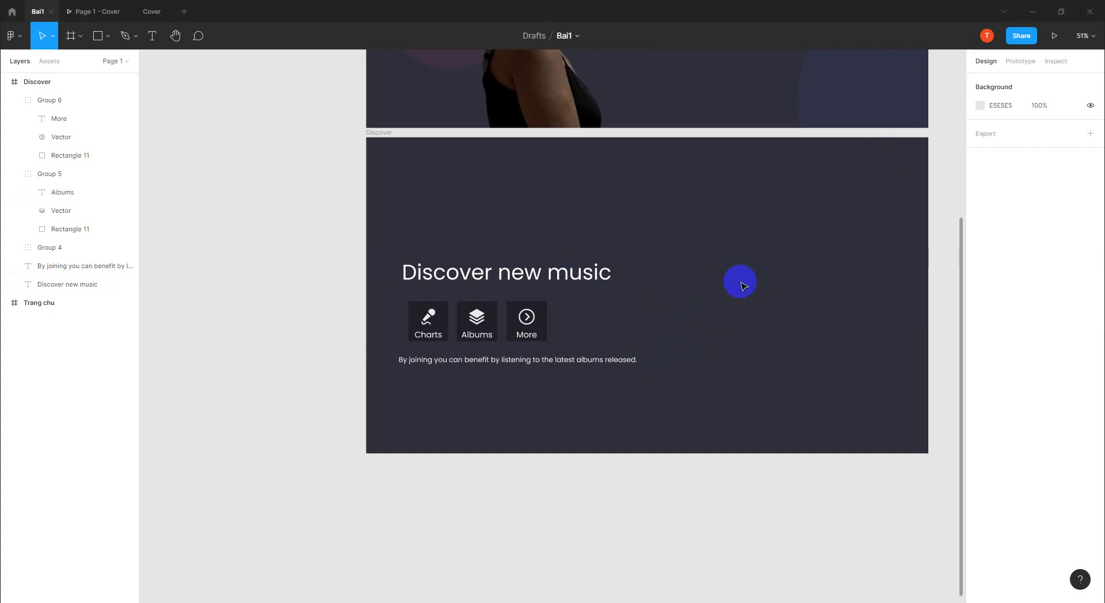
# - Drop in the four album covers and resize bichphuong and huongtram to 264 wide
pyautogui.moveTo(742, 286); pyautogui.dragTo(741, 283)
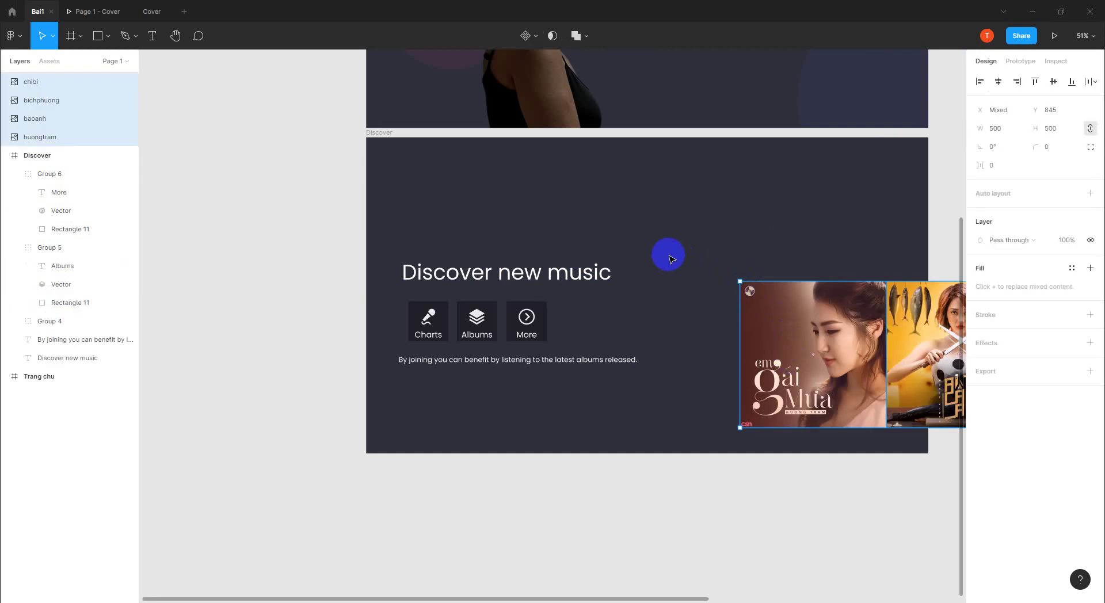
pyautogui.moveTo(762, 337)
pyautogui.mouseDown()
pyautogui.moveTo(723, 311)
pyautogui.moveTo(552, 260)
pyautogui.mouseUp()
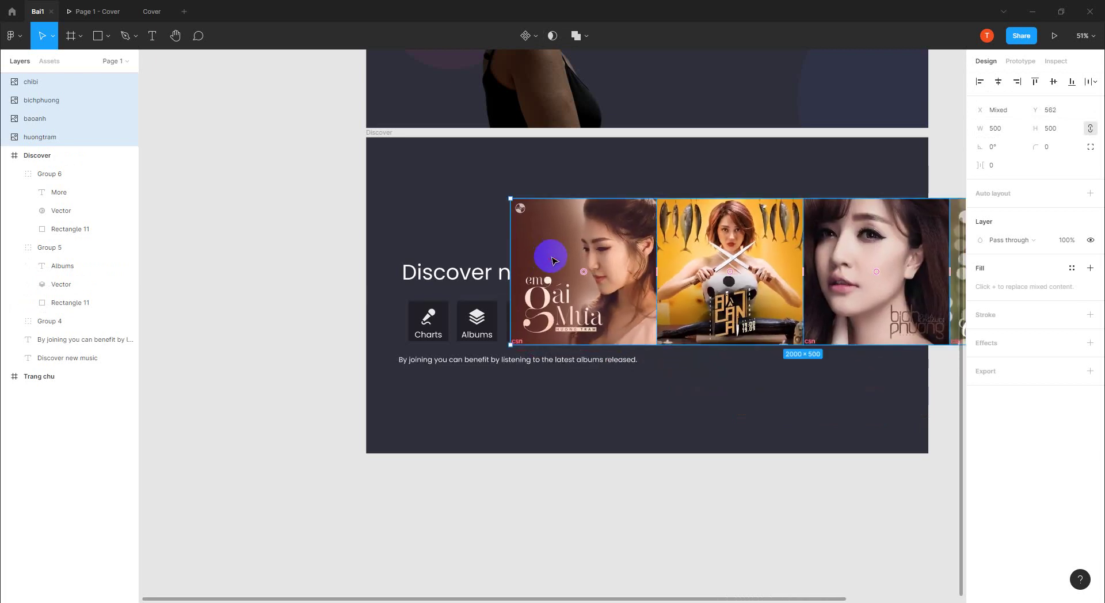
pyautogui.press('Escape')
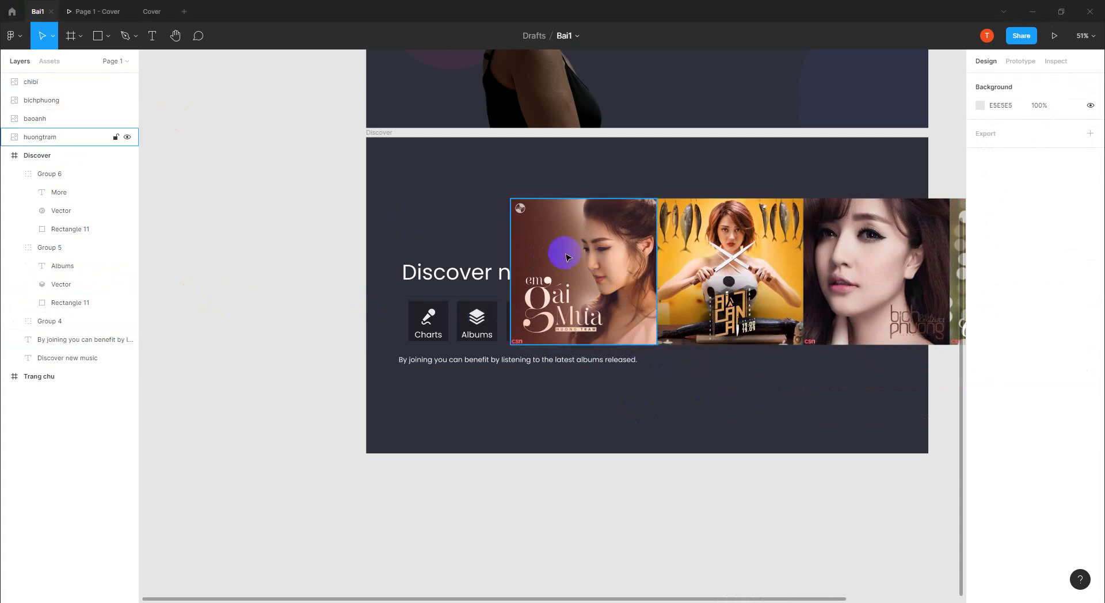
pyautogui.click(884, 283)
pyautogui.keyDown('shift'); pyautogui.click(884, 325); pyautogui.keyUp('shift')
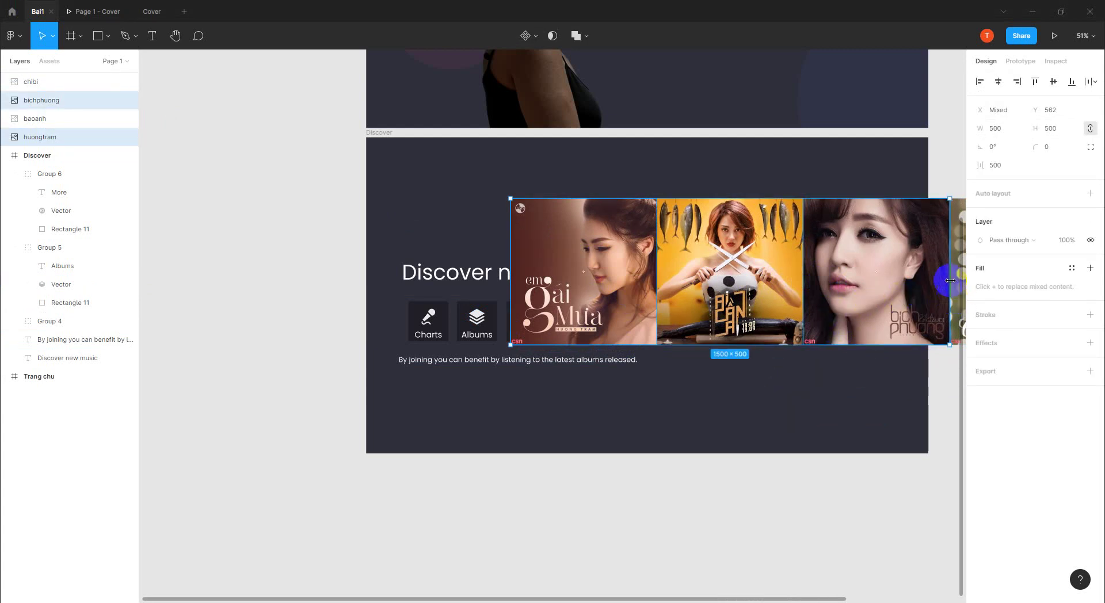
pyautogui.click(1001, 131)
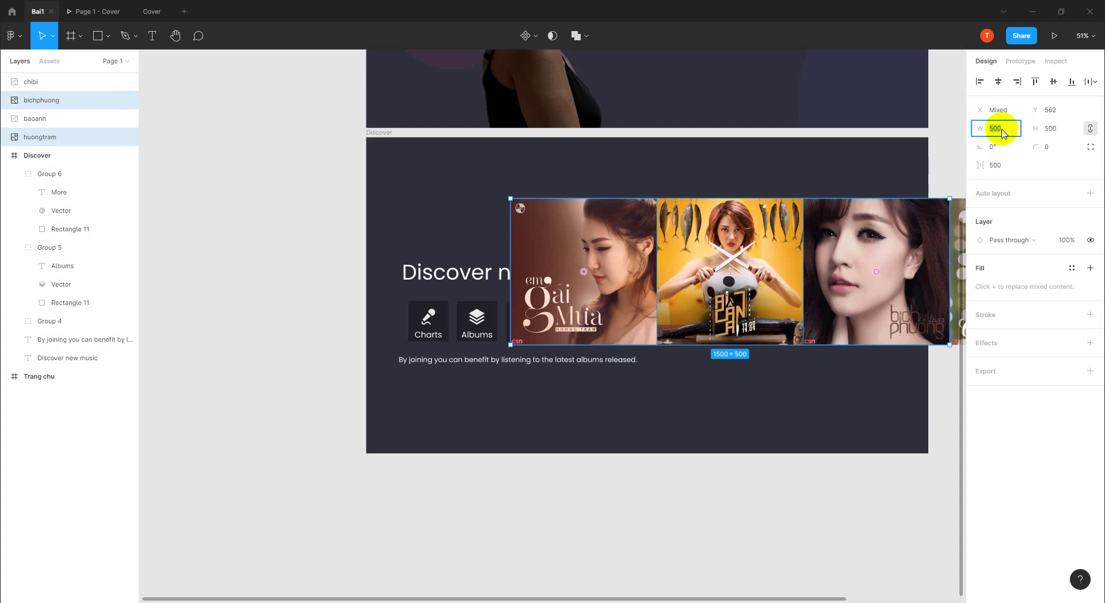
pyautogui.press('Tab')
pyautogui.write('264')
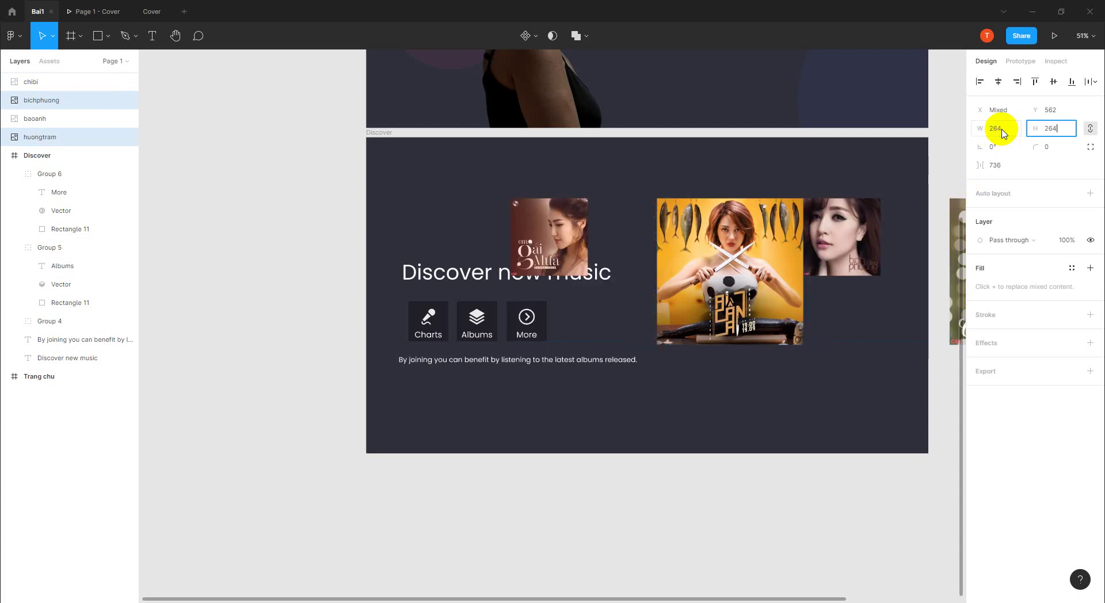
# - Resize the baoanh and chibi covers to 264 × 264, moving chibi into the Discover frame
pyautogui.click(748, 323)
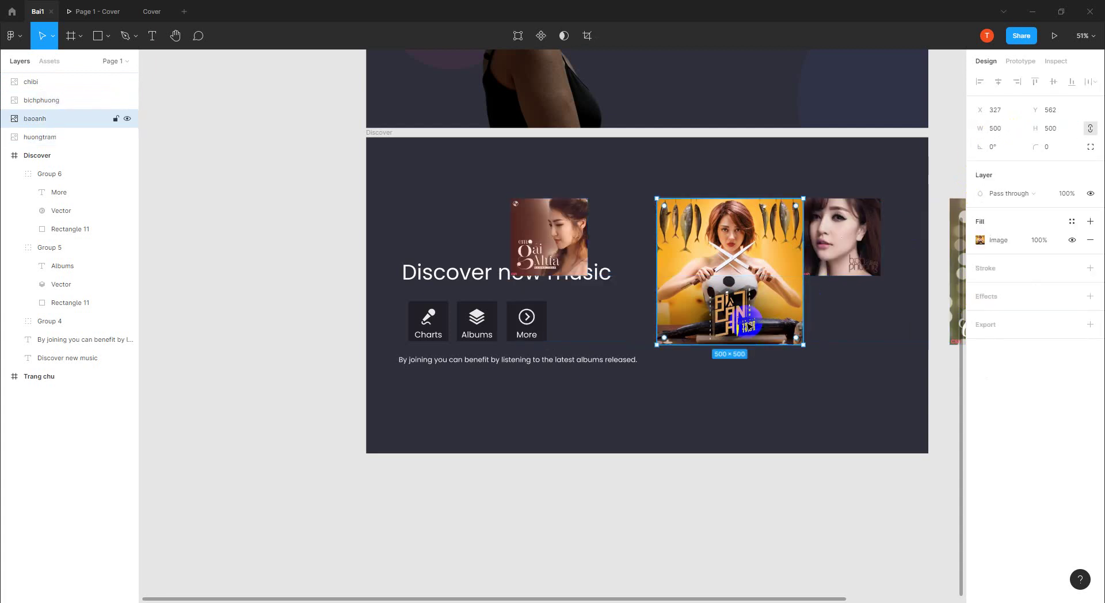
pyautogui.click(1001, 130)
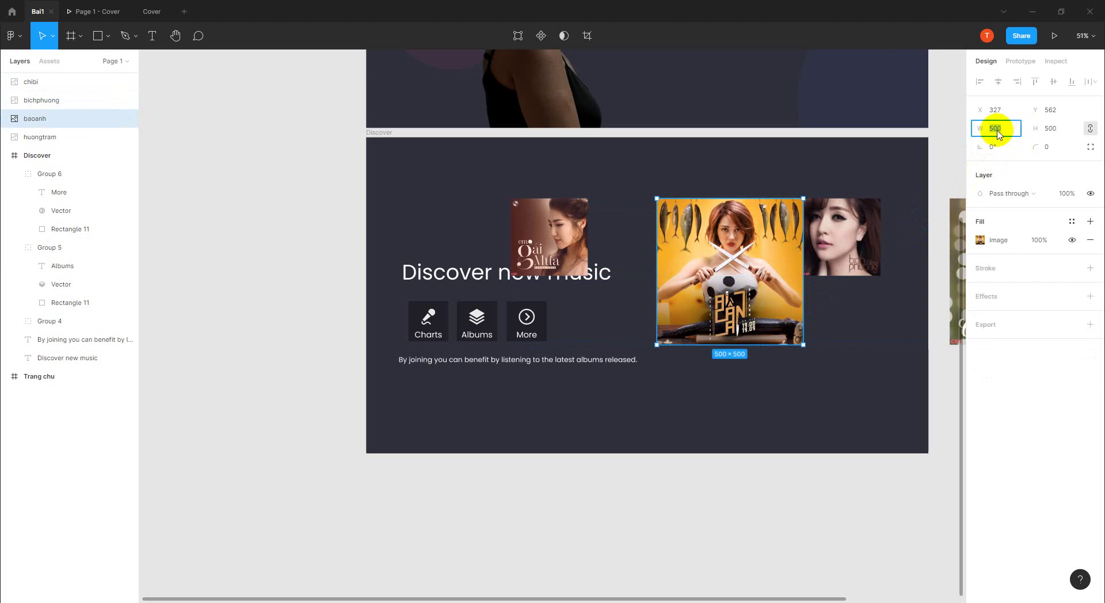
pyautogui.write('268')
pyautogui.press('Tab')
pyautogui.write('26426')
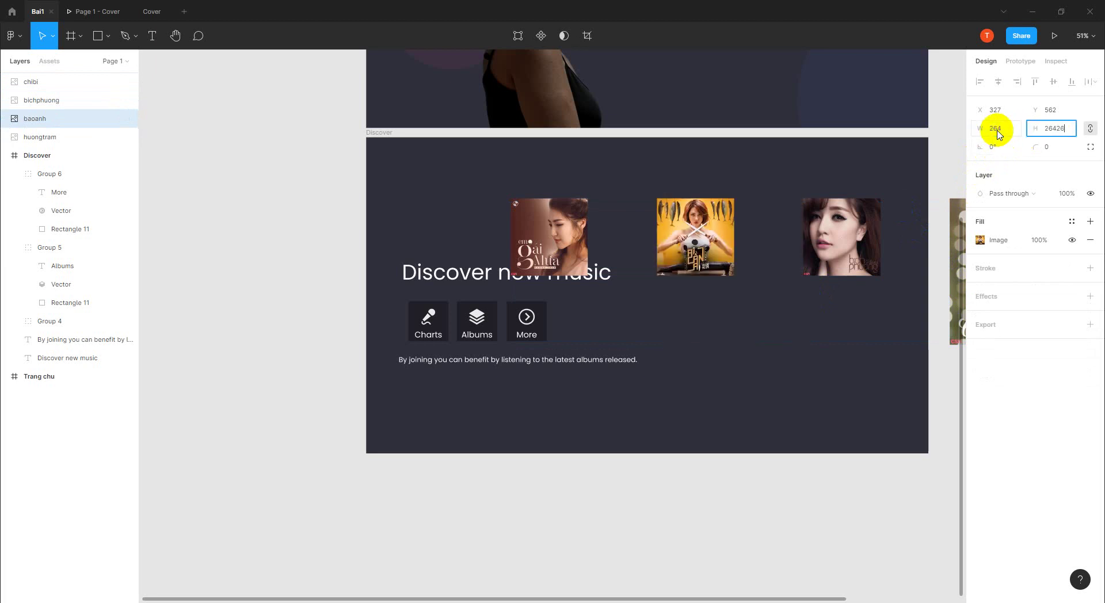
pyautogui.press('BackSpace')
pyautogui.press('BackSpace')
pyautogui.press('Return')
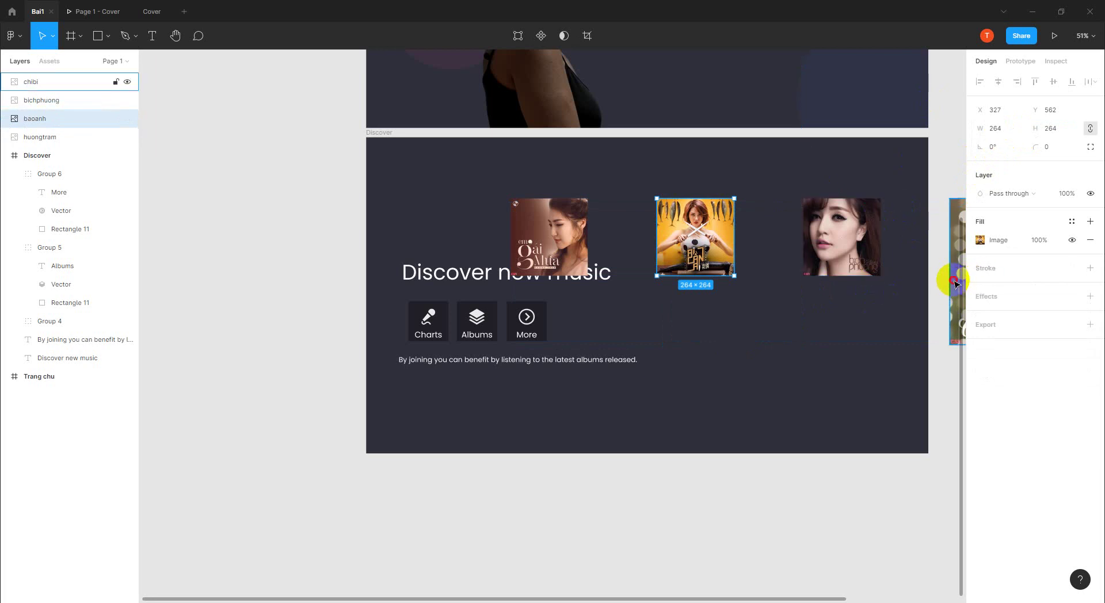
pyautogui.moveTo(953, 282); pyautogui.dragTo(699, 360)
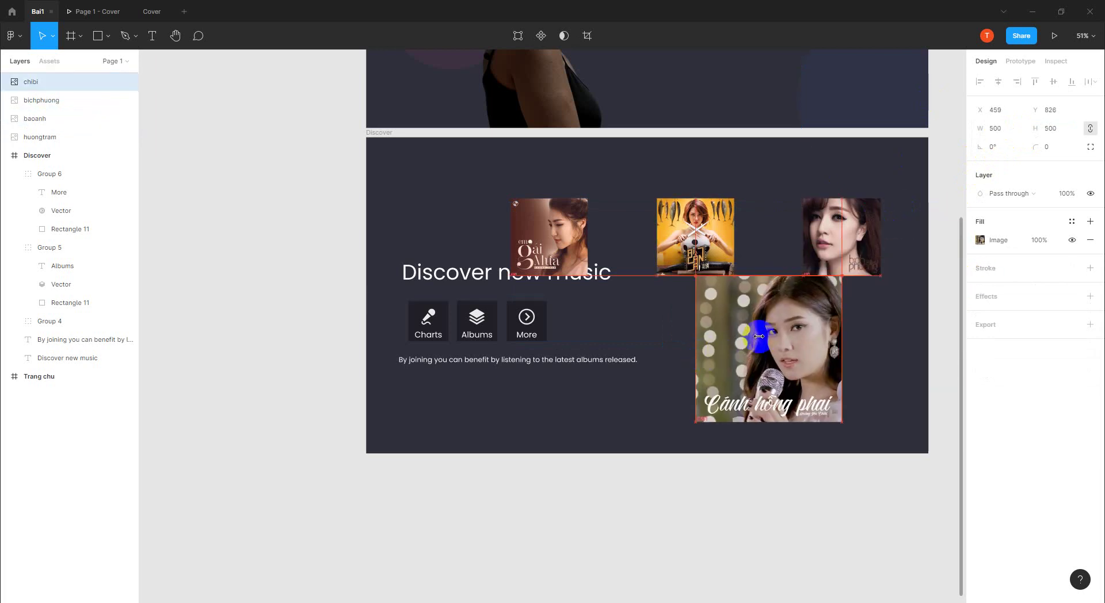
pyautogui.click(1008, 133)
pyautogui.write('264')
pyautogui.press('Return')
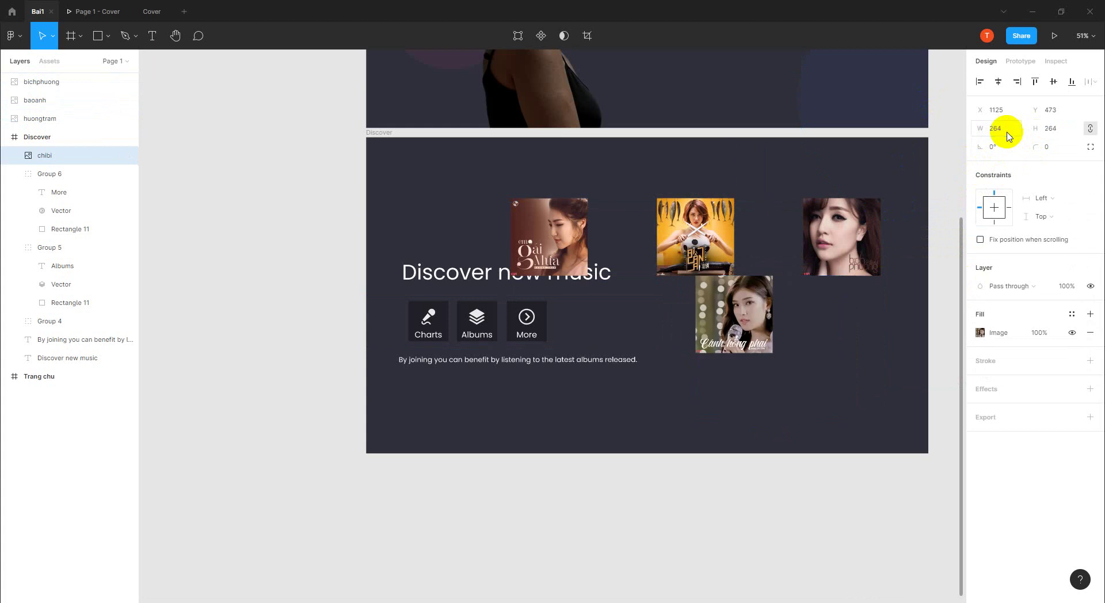
# - Move the bichphuong, baoanh and huongtram cover layers under Discover in Layers
pyautogui.click(840, 380)
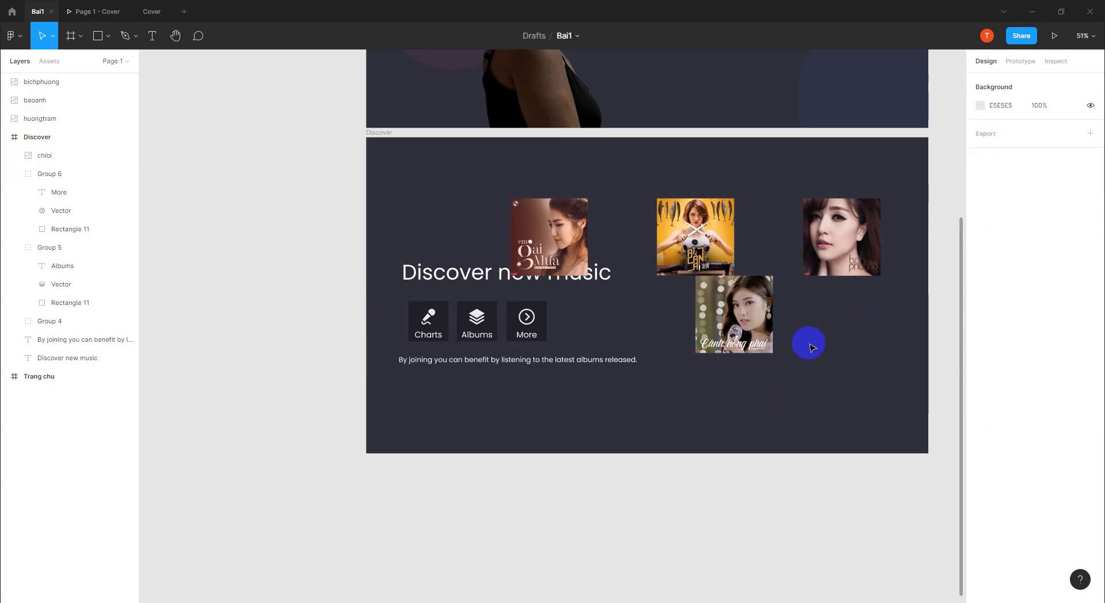
pyautogui.click(41, 82)
pyautogui.keyDown('shift'); pyautogui.click(40, 118); pyautogui.keyUp('shift')
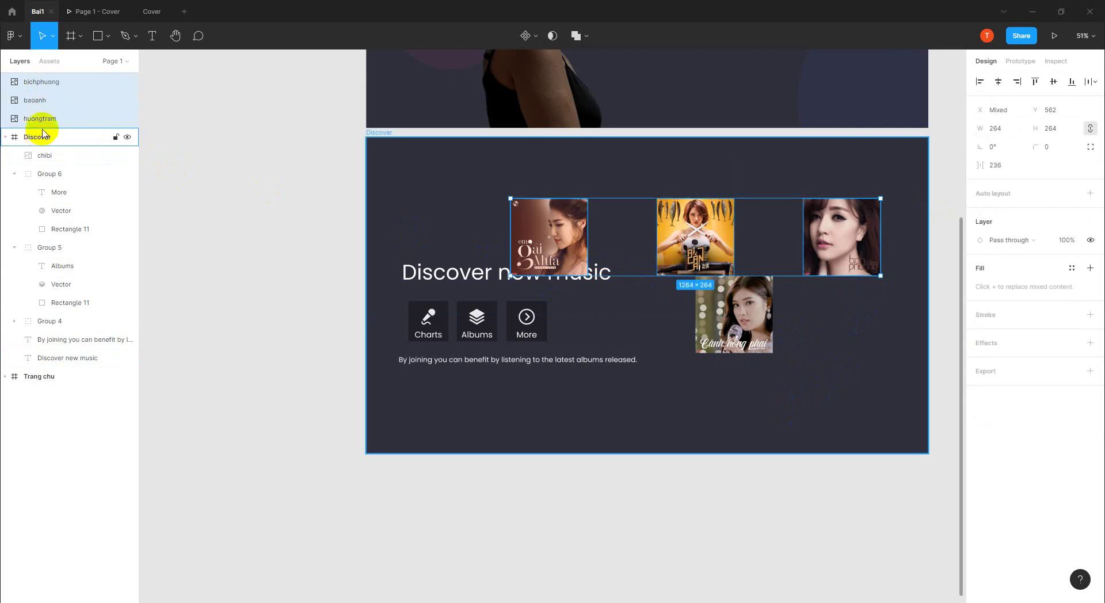
pyautogui.moveTo(44, 85); pyautogui.dragTo(54, 147)
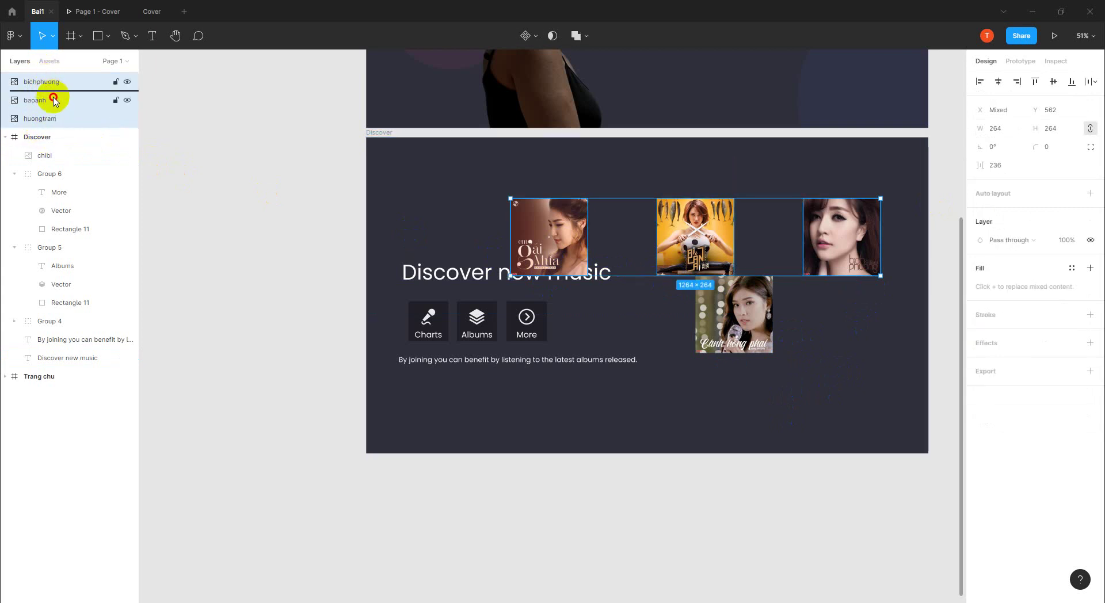
pyautogui.click(61, 141)
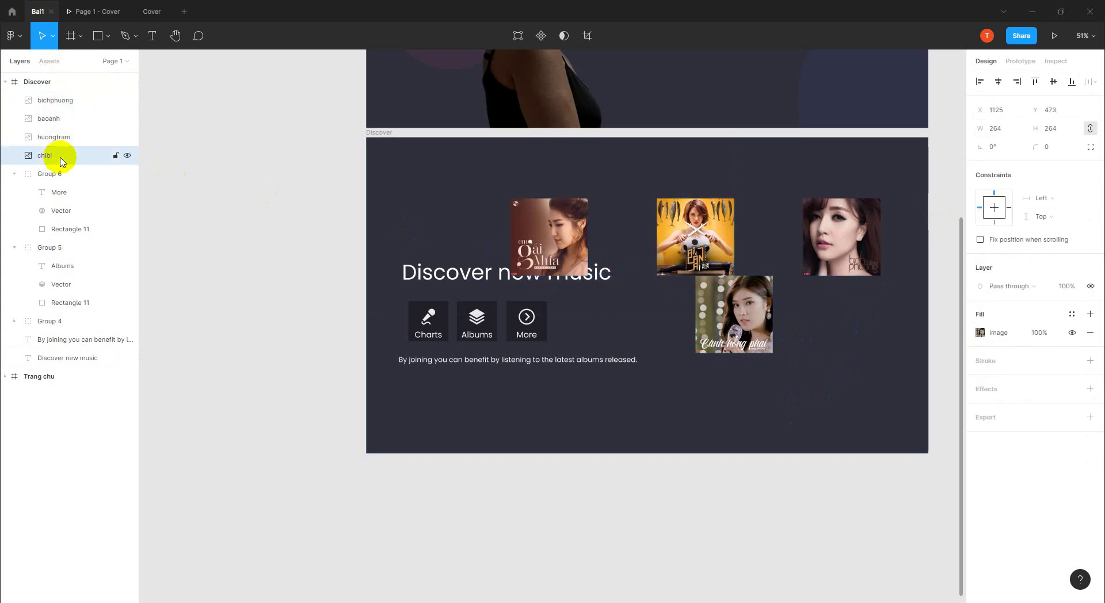
pyautogui.click(61, 104)
pyautogui.click(806, 354)
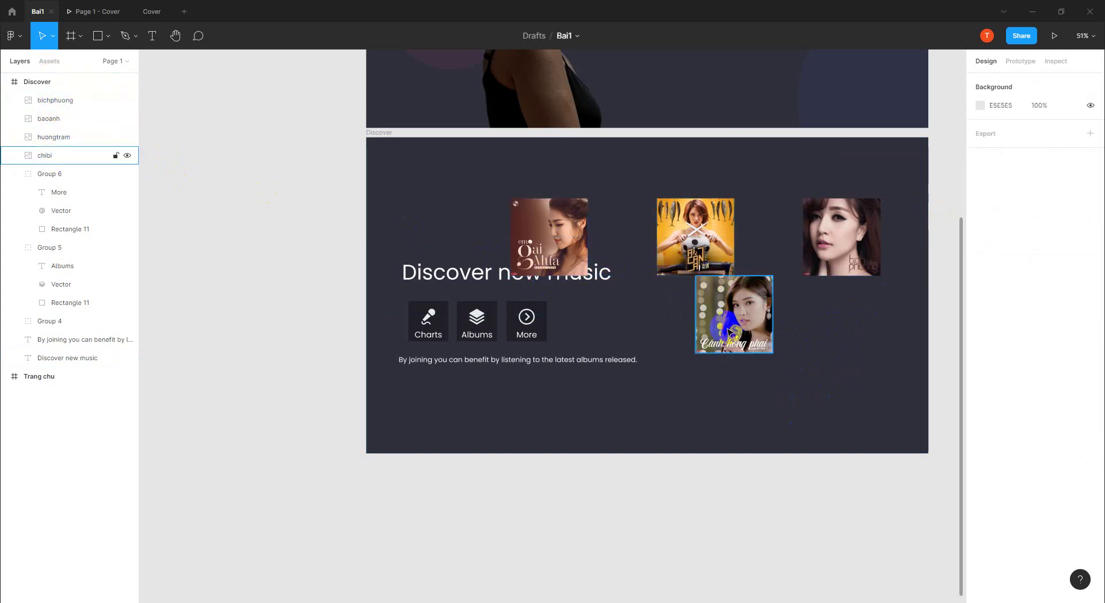
pyautogui.click(732, 329)
# - Drag the chibi, baoanh and huongtram covers into a snapped two-by-two grid
pyautogui.moveTo(732, 329)
pyautogui.mouseDown()
pyautogui.moveTo(693, 327)
pyautogui.moveTo(772, 249)
pyautogui.mouseUp()
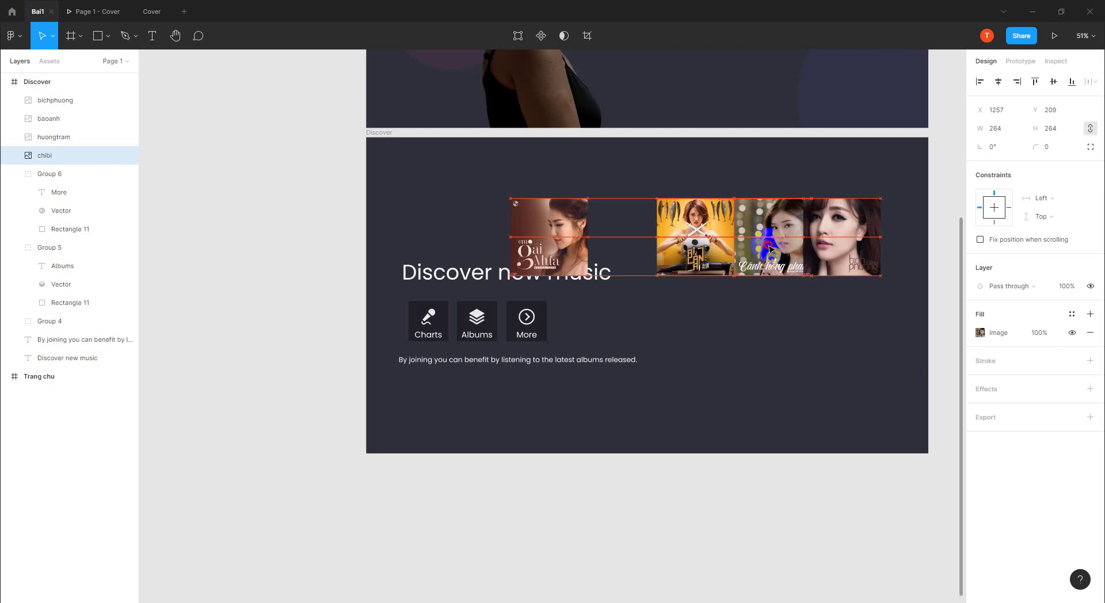
pyautogui.click(697, 252)
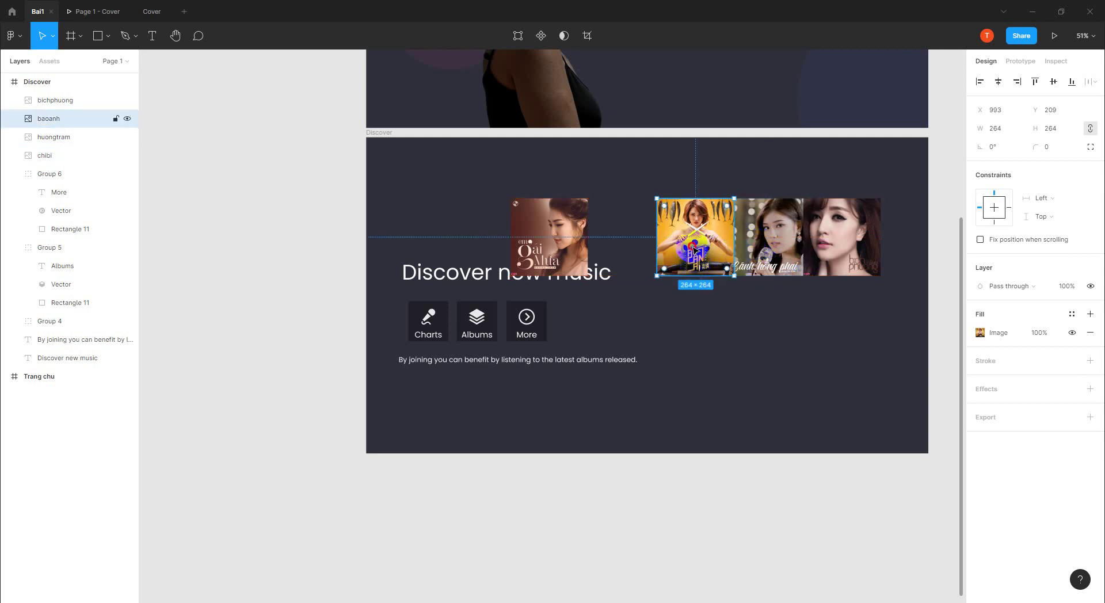
pyautogui.moveTo(696, 251); pyautogui.dragTo(765, 327)
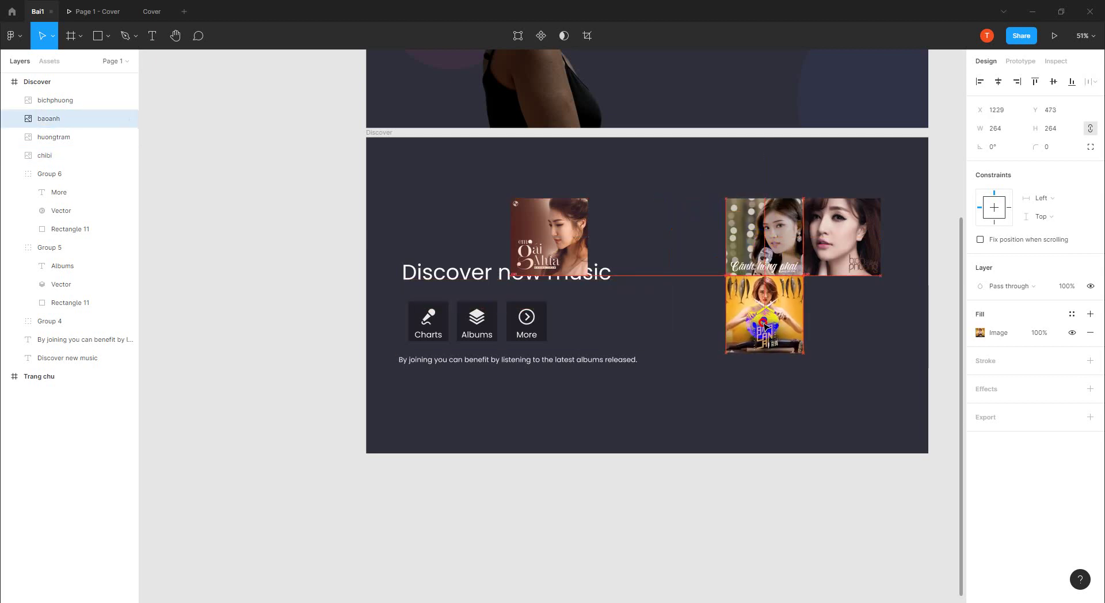
pyautogui.moveTo(546, 241); pyautogui.dragTo(842, 316)
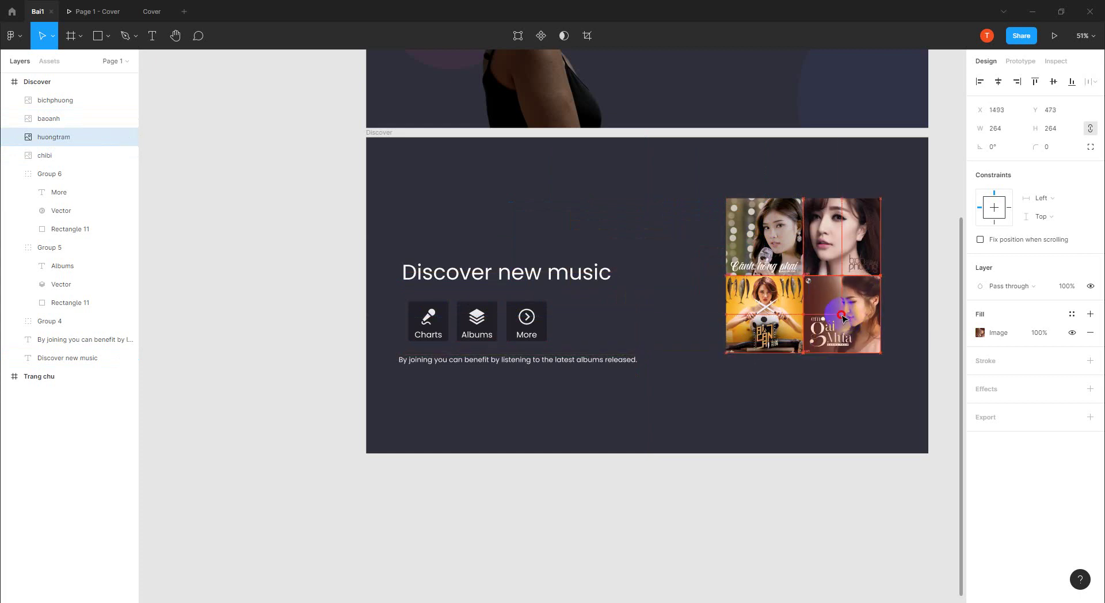
pyautogui.click(746, 403)
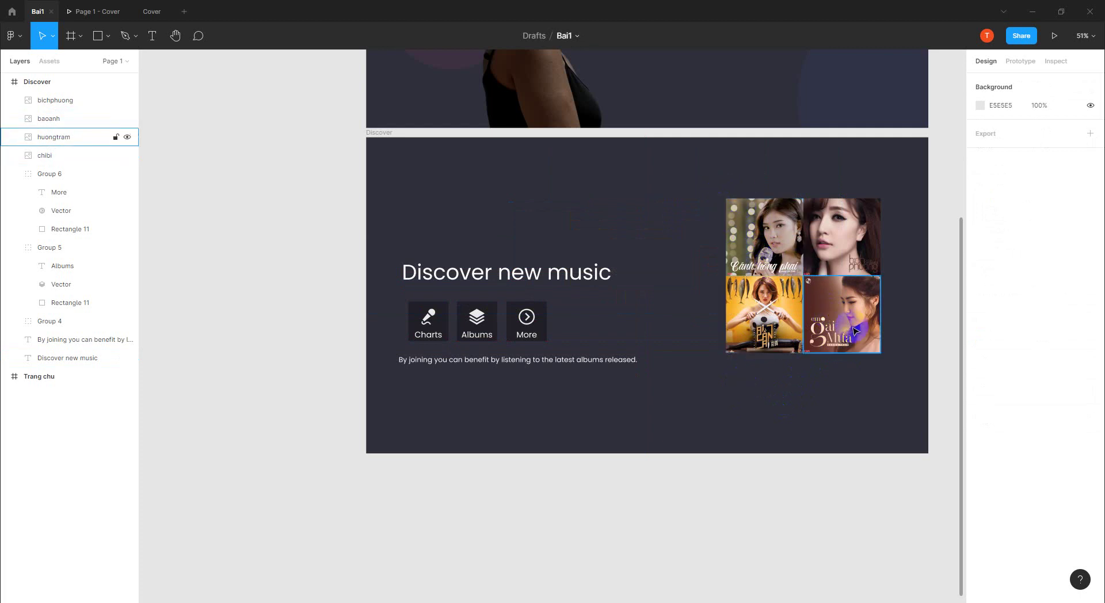
# - Move the 528 × 528 four-cover grid beside the Discover new music heading
pyautogui.moveTo(705, 179); pyautogui.dragTo(891, 391)
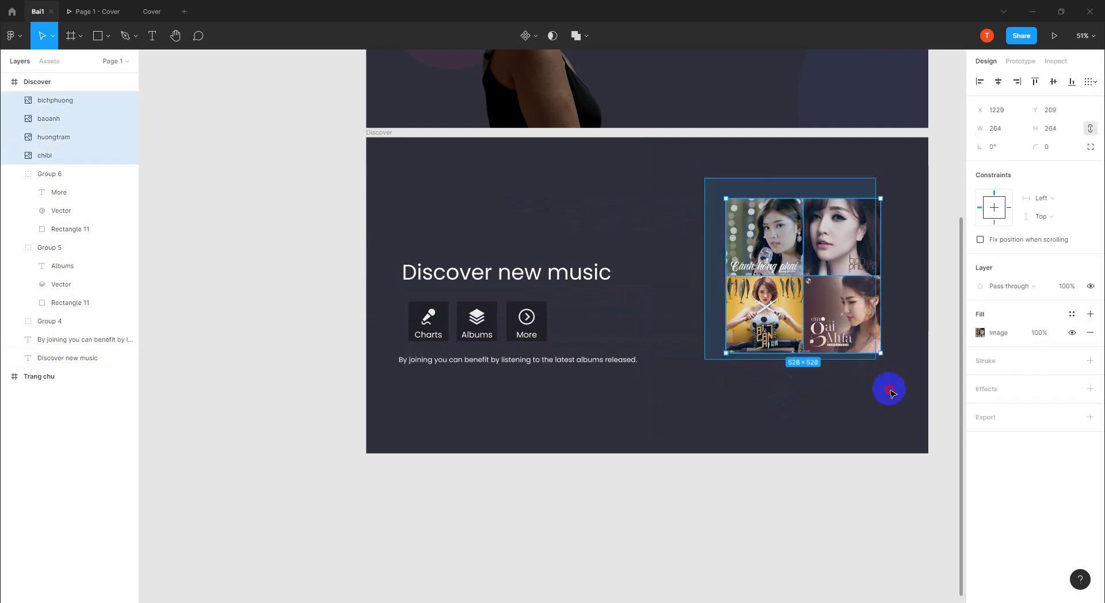
pyautogui.moveTo(775, 266); pyautogui.dragTo(759, 279)
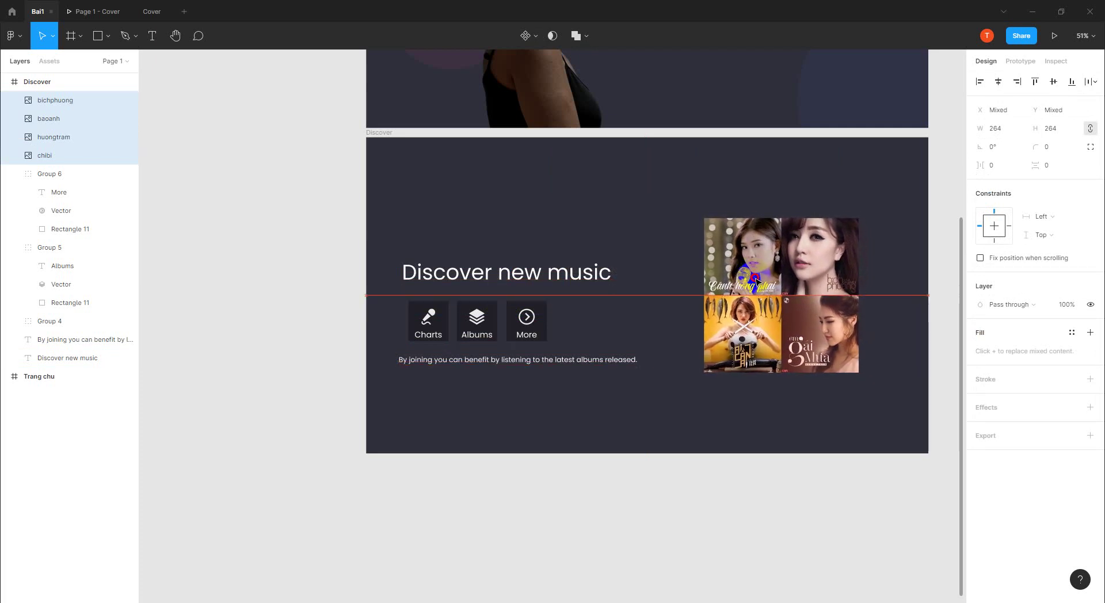
pyautogui.moveTo(756, 280); pyautogui.dragTo(755, 281)
pyautogui.click(892, 386)
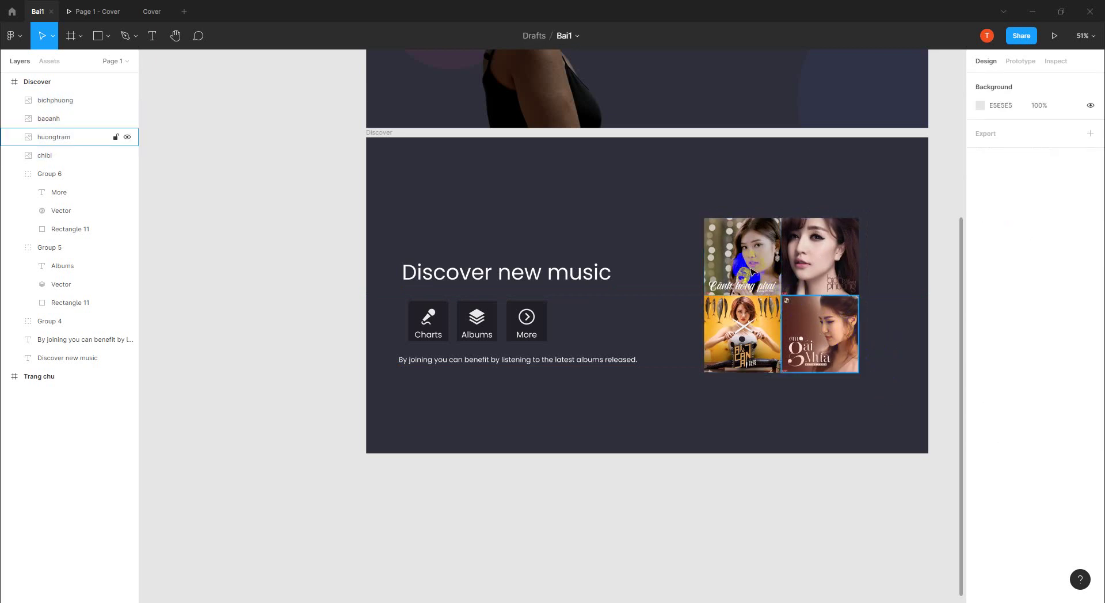
pyautogui.moveTo(895, 392); pyautogui.dragTo(699, 219)
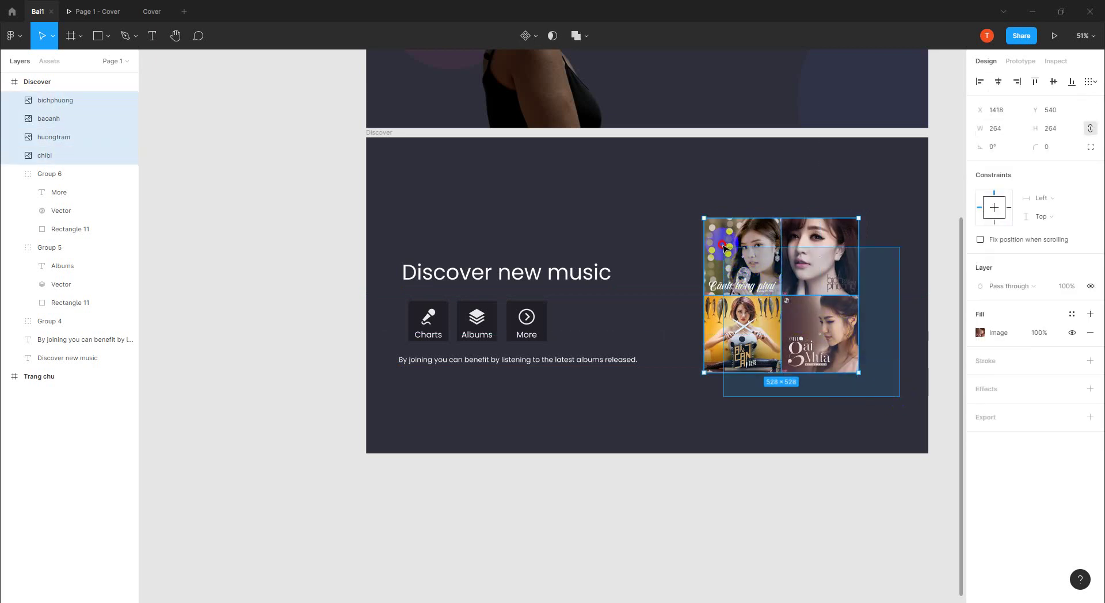
pyautogui.moveTo(825, 346)
pyautogui.mouseDown()
pyautogui.moveTo(797, 345)
pyautogui.moveTo(825, 347)
pyautogui.mouseUp()
pyautogui.click(840, 412)
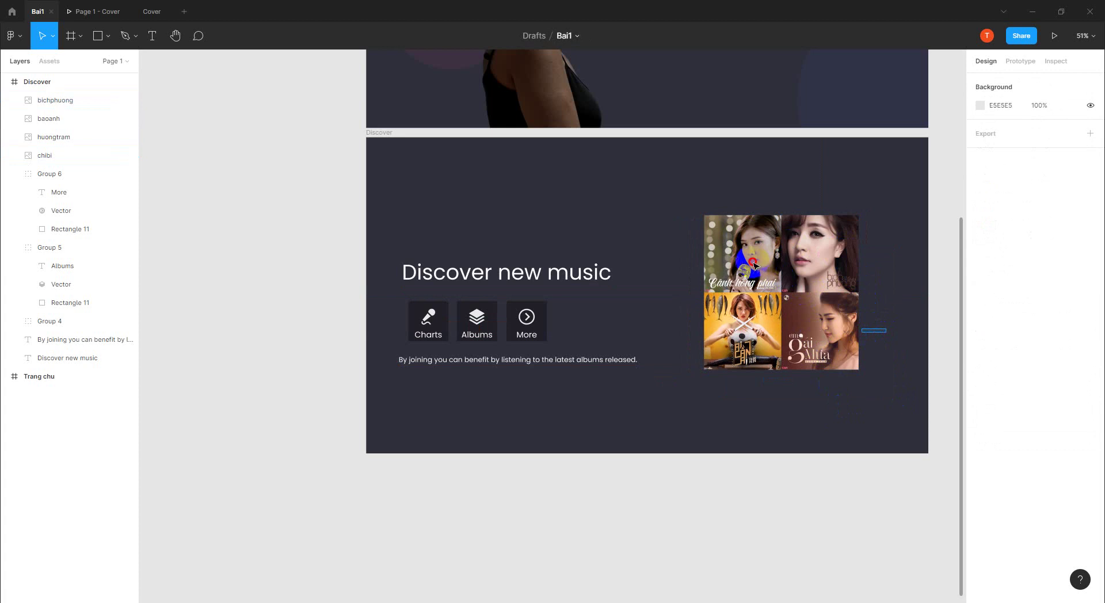
# - Reorder the album covers within the two-by-two grid
pyautogui.click(753, 264)
pyautogui.moveTo(742, 256)
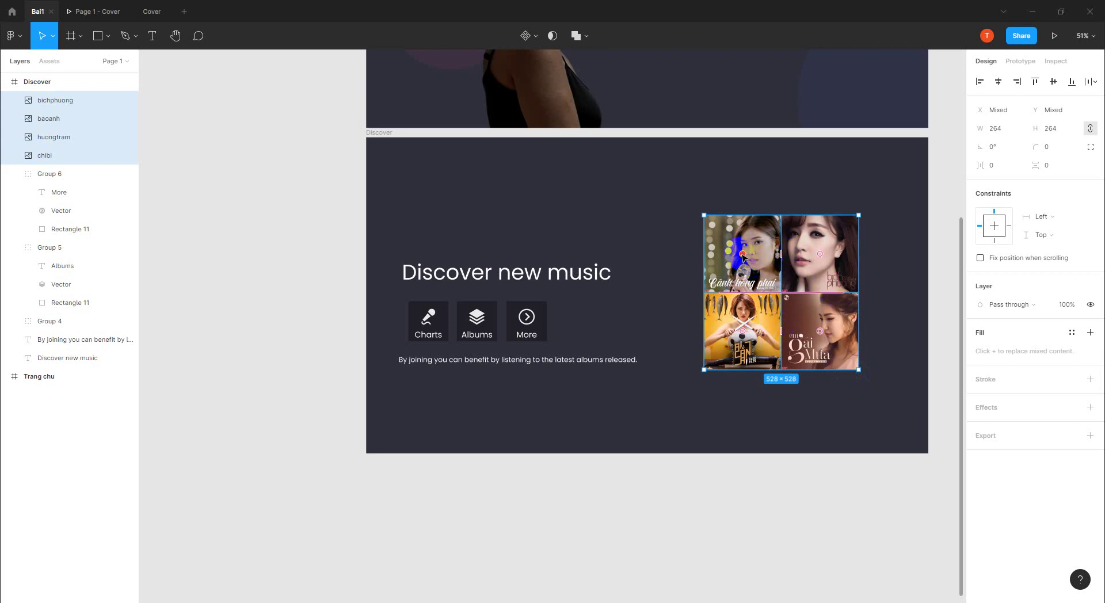
pyautogui.moveTo(742, 256); pyautogui.dragTo(744, 329)
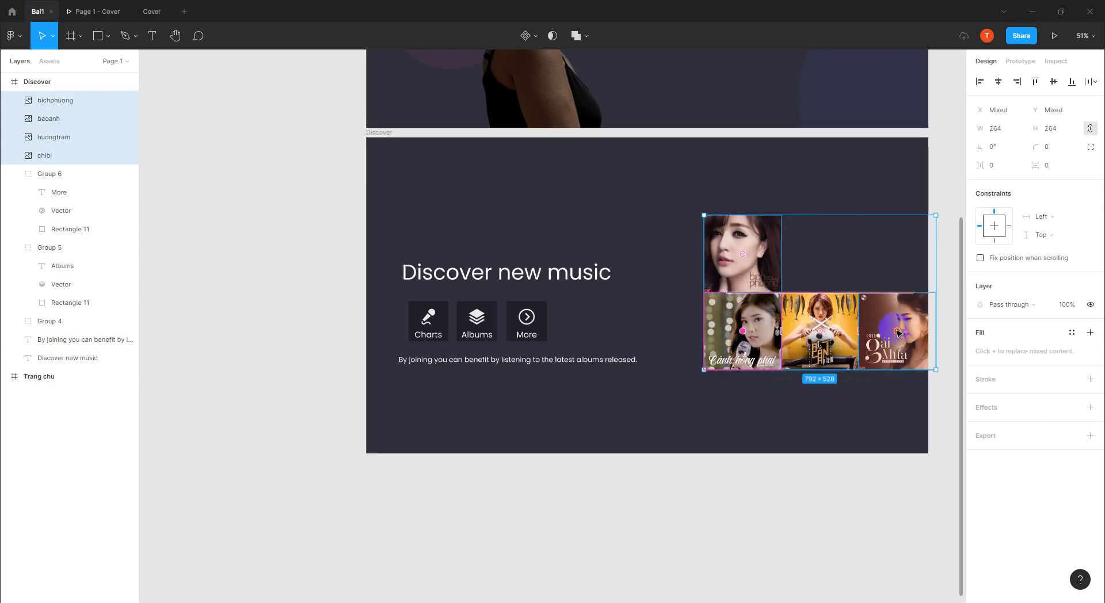
pyautogui.moveTo(841, 300); pyautogui.dragTo(824, 285)
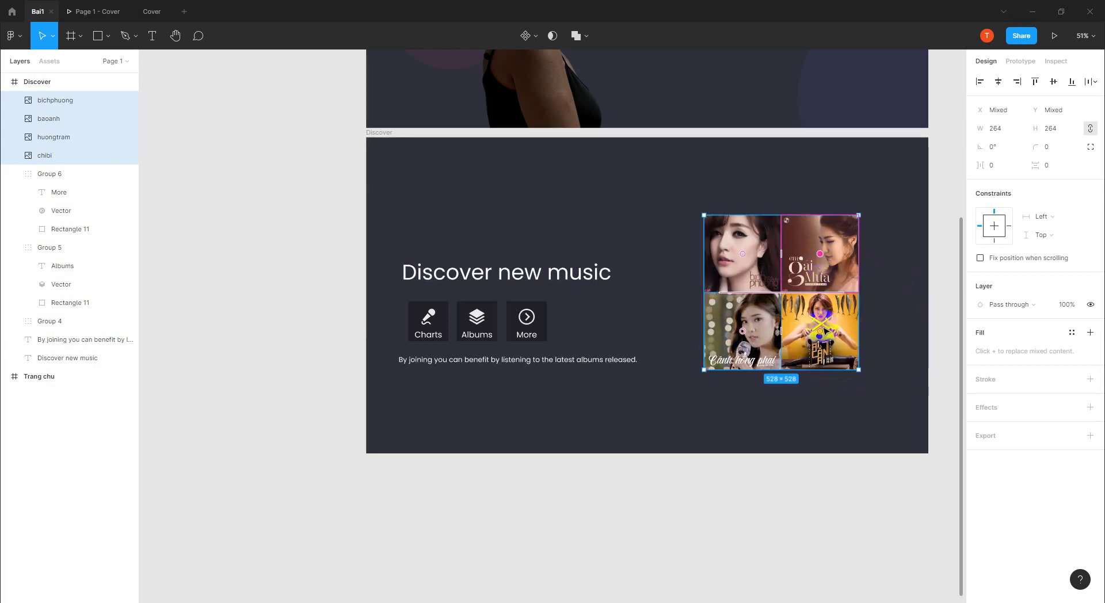
pyautogui.moveTo(824, 331); pyautogui.dragTo(783, 260)
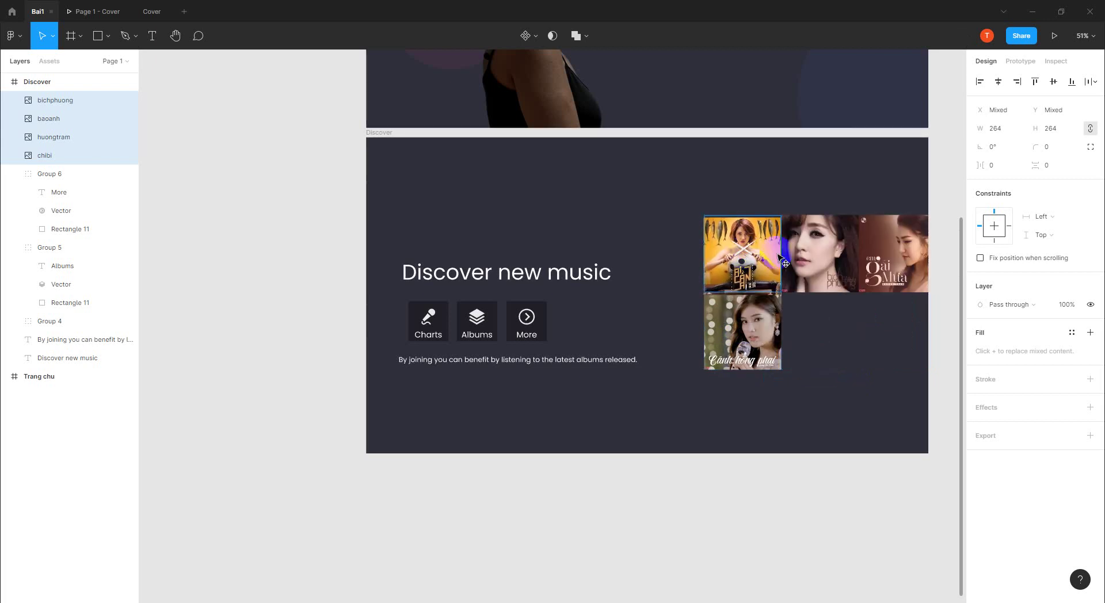
pyautogui.moveTo(895, 254); pyautogui.dragTo(820, 333)
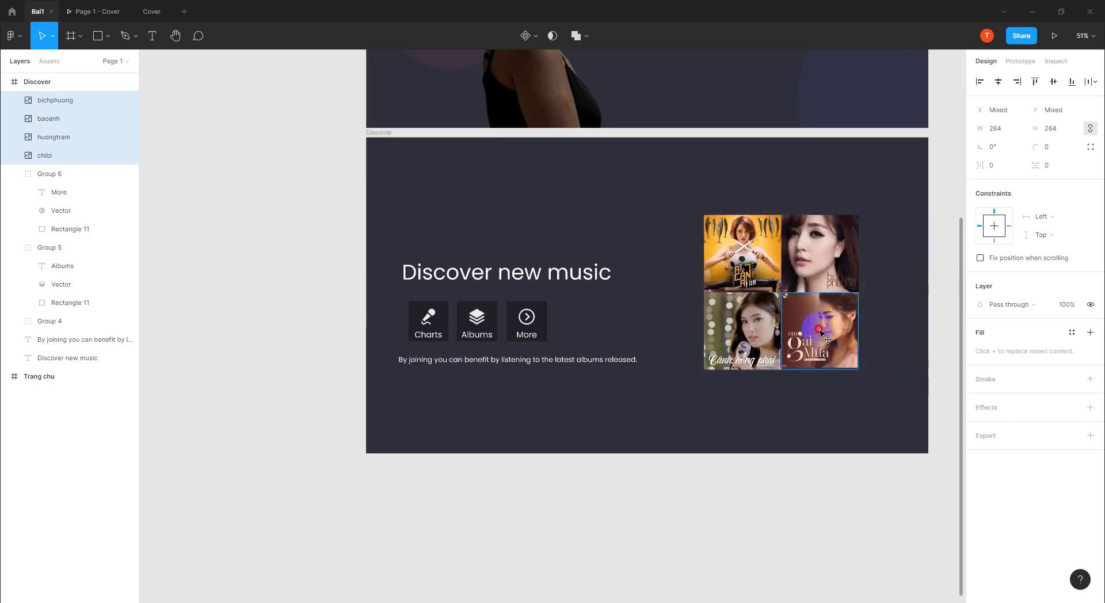
# - Deselect the album covers and scroll up through the Figma frames
pyautogui.click(858, 444)
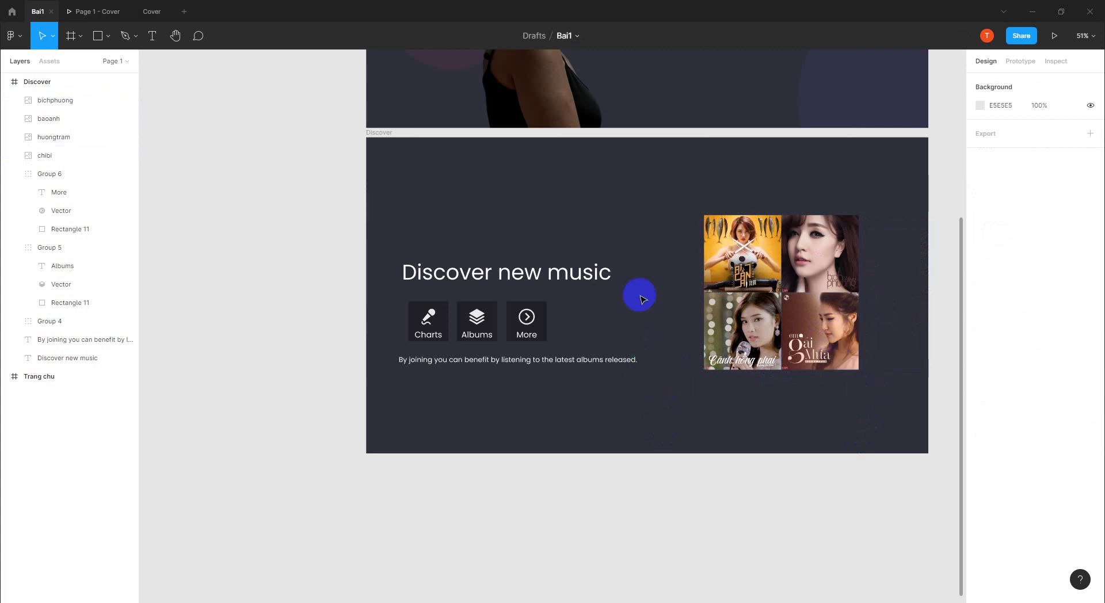
pyautogui.scroll(1, 639, 298)
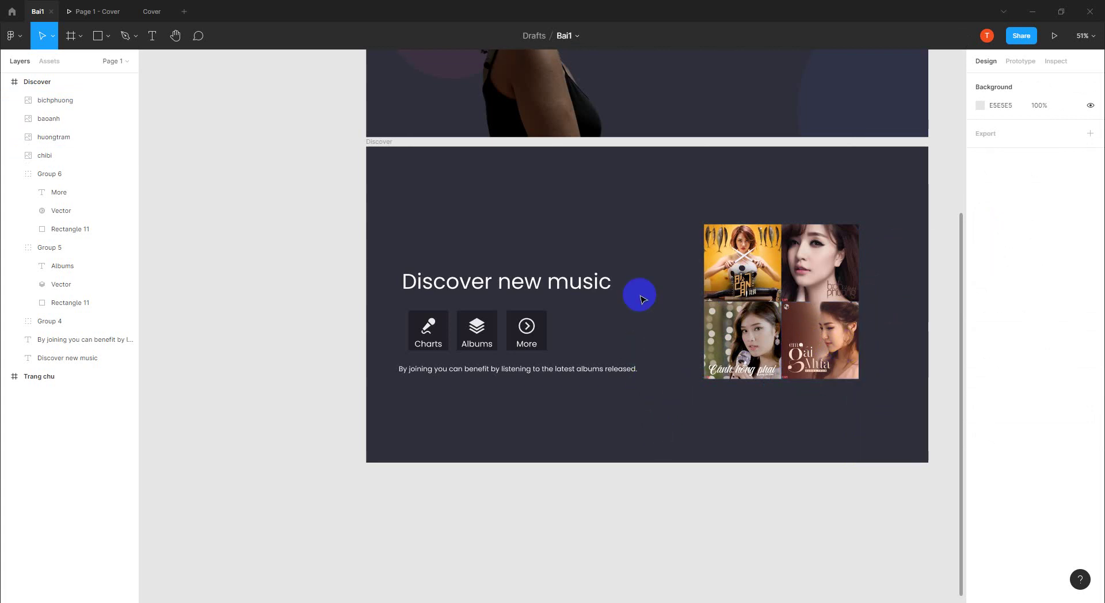
pyautogui.scroll(5, 639, 296)
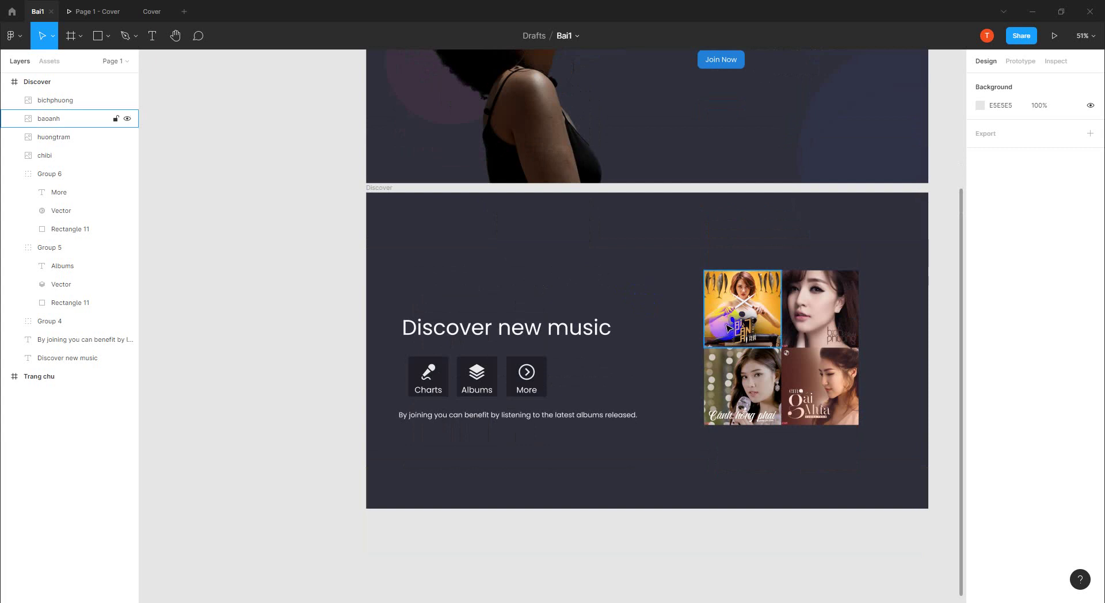
pyautogui.click(650, 335)
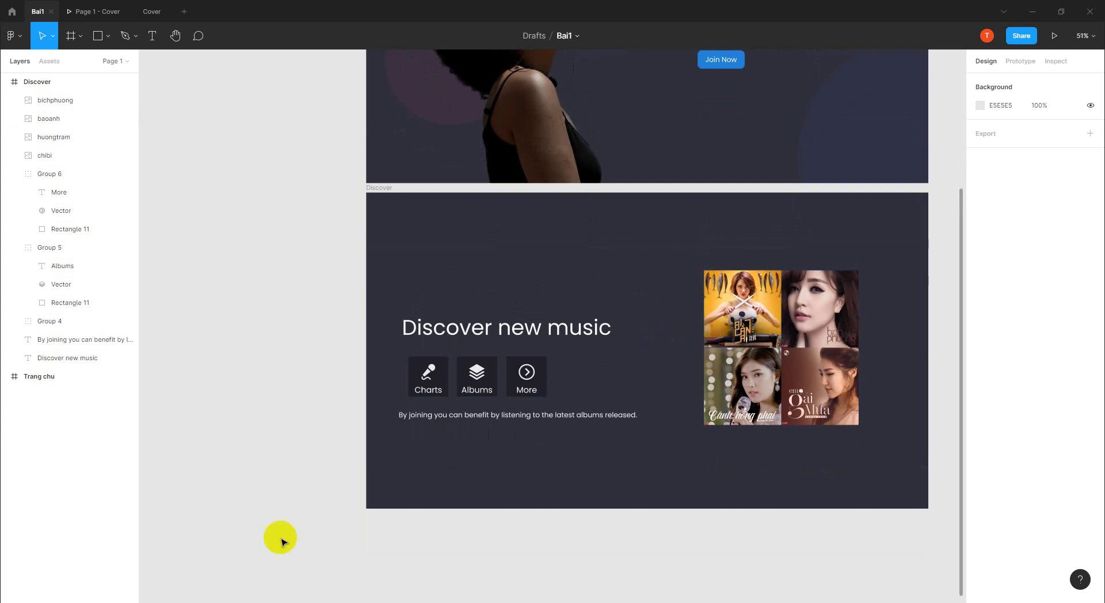
pyautogui.scroll(10, 573, 345)
pyautogui.scroll(3, 575, 347)
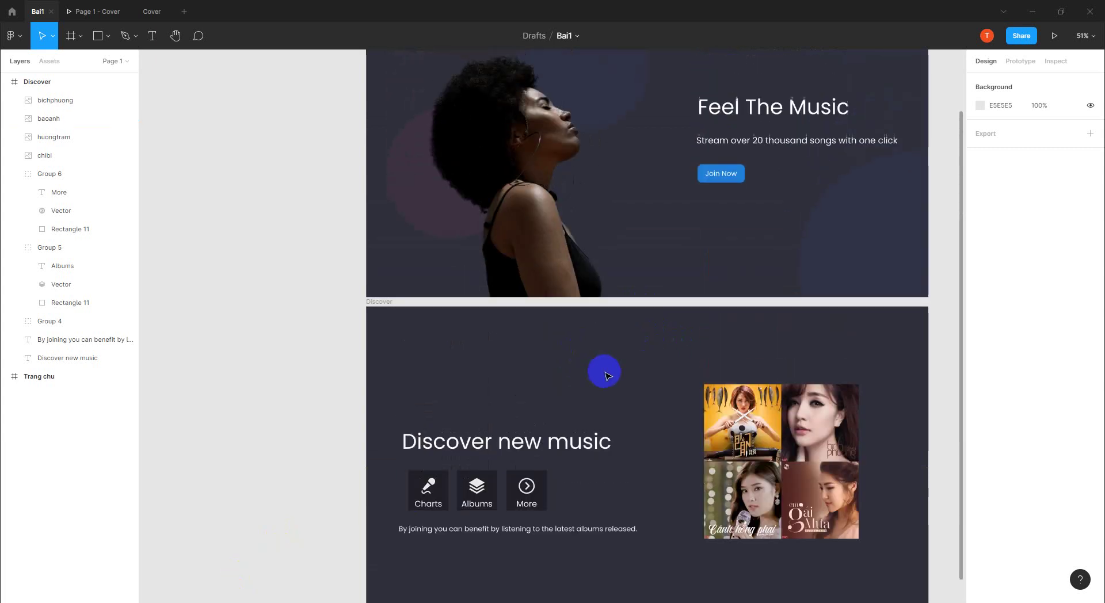
pyautogui.scroll(15, 602, 372)
# - Bring up the Soundwave Discover reference page in Chrome
pyautogui.scroll(-10, 668, 411)
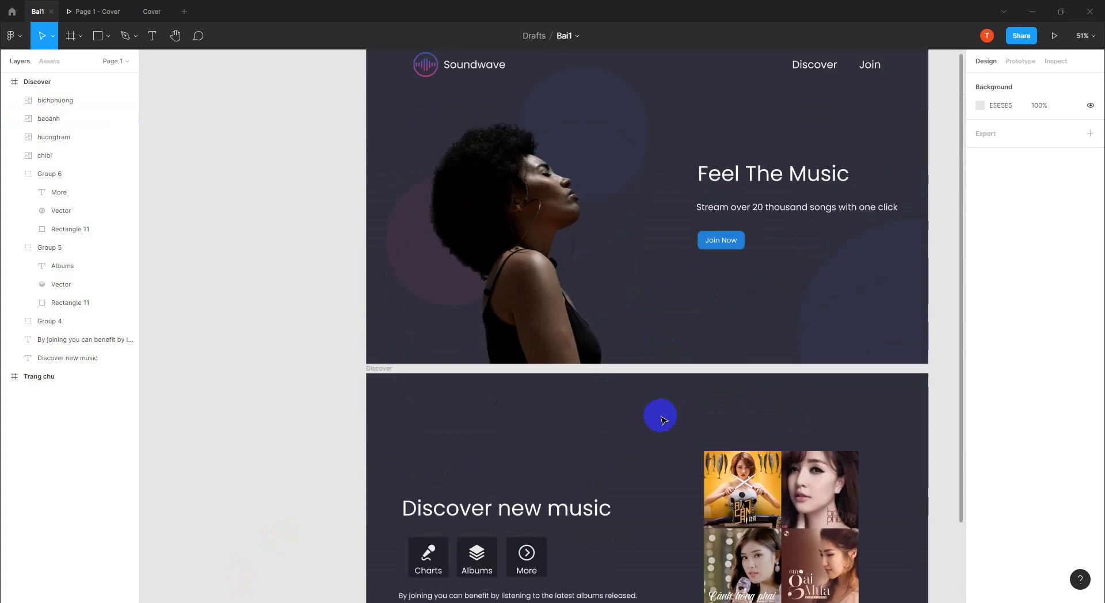
pyautogui.scroll(4, 660, 423)
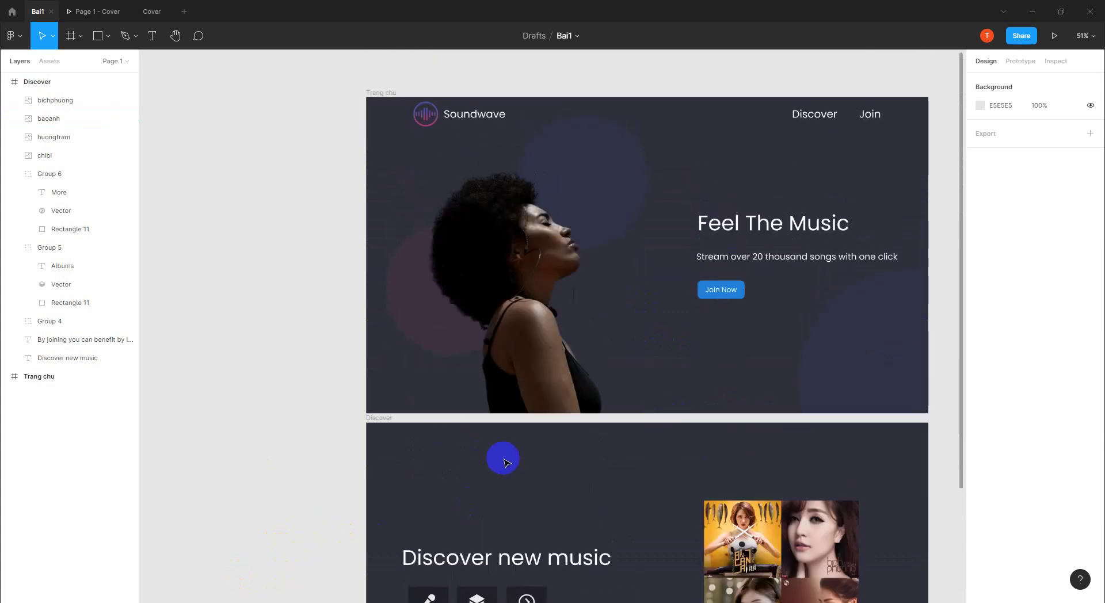
pyautogui.scroll(-20, 504, 460)
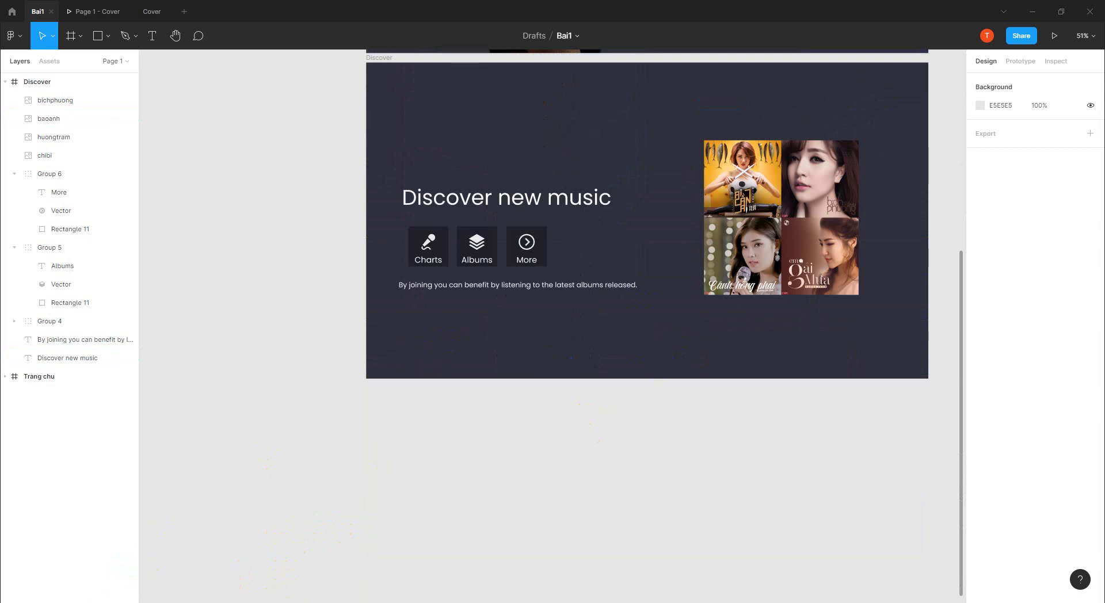
pyautogui.click(95, 576)
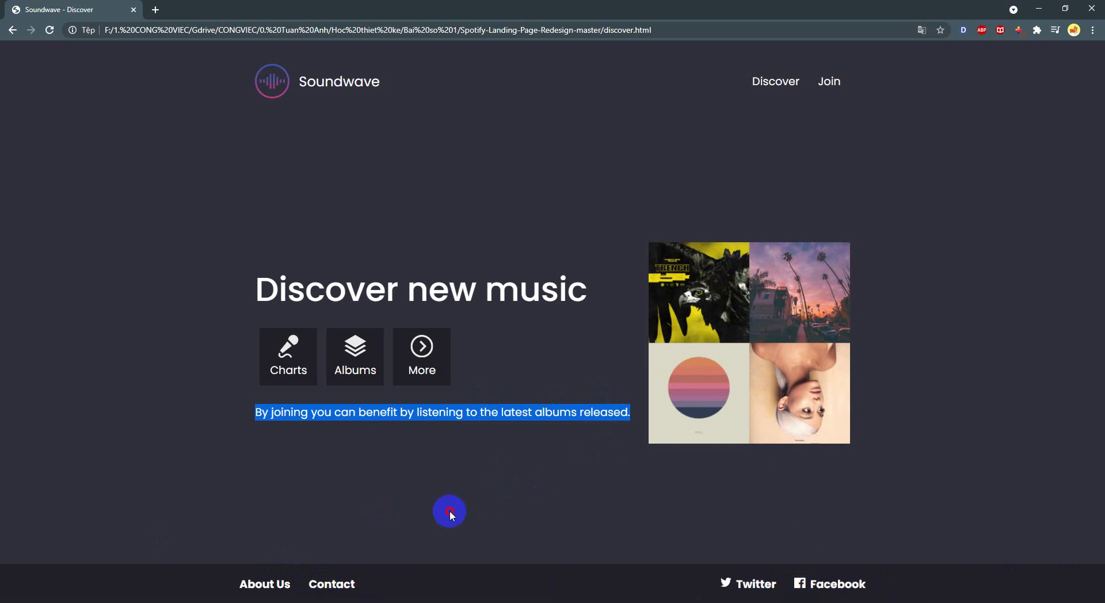
# - Clear the reference page's text selection and minimize Chrome to reveal Figma
pyautogui.click(450, 512)
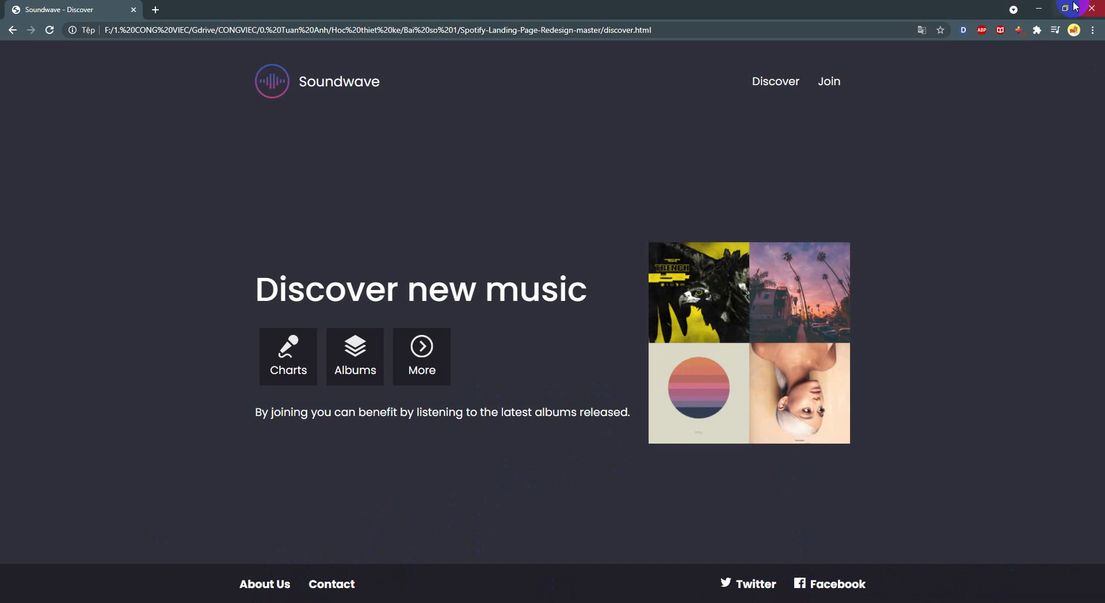
pyautogui.click(1039, 8)
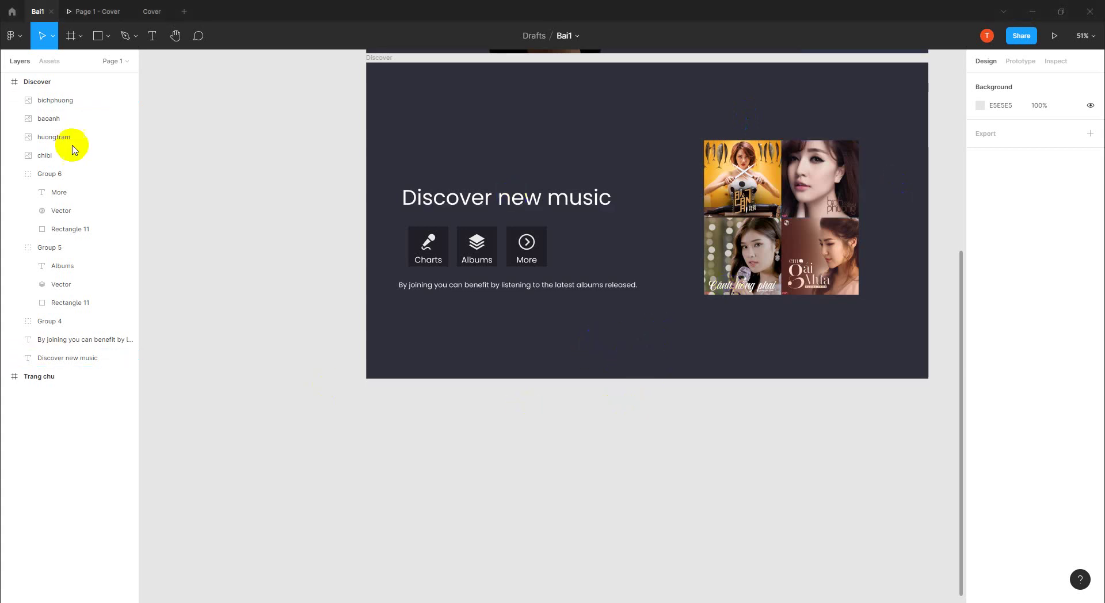
# - Draw a 1920 × 108 rectangle bar across the bottom of the Discover frame
pyautogui.click(39, 82)
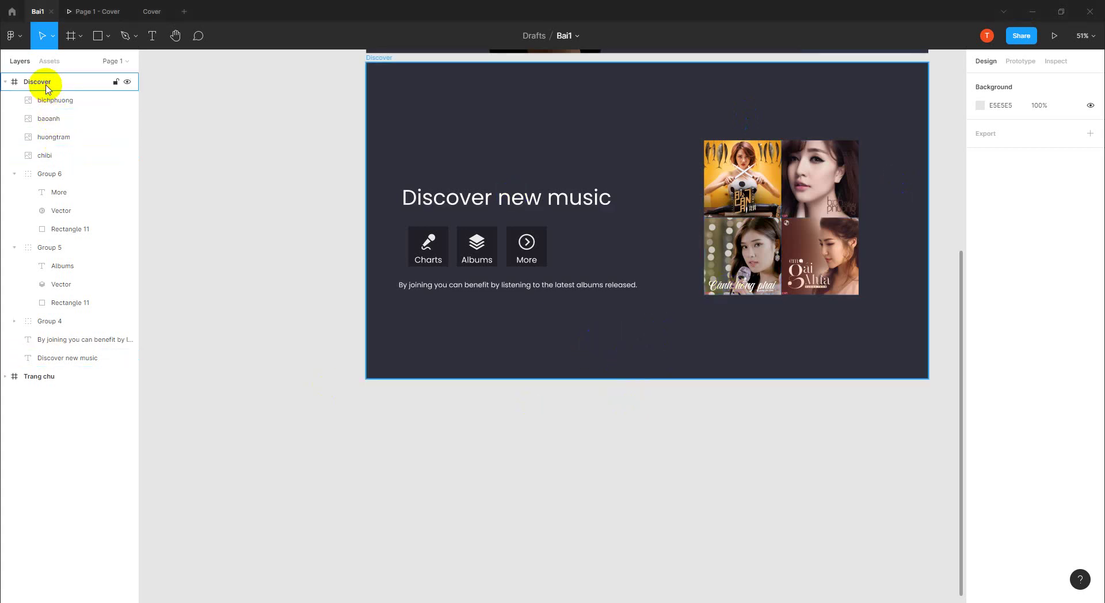
pyautogui.click(109, 37)
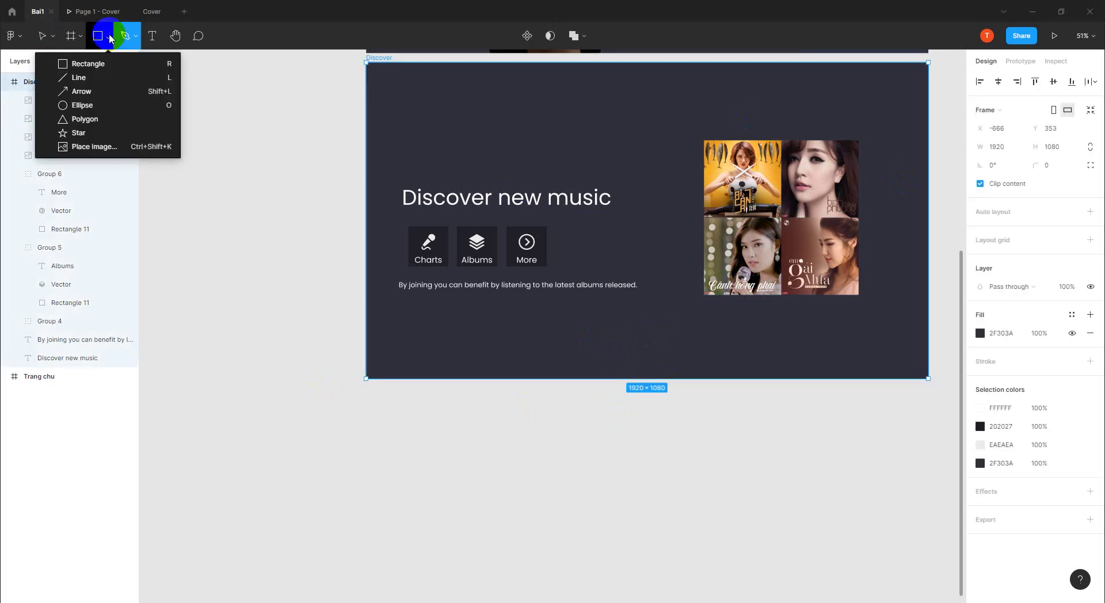
pyautogui.click(84, 64)
pyautogui.moveTo(383, 344); pyautogui.dragTo(672, 364)
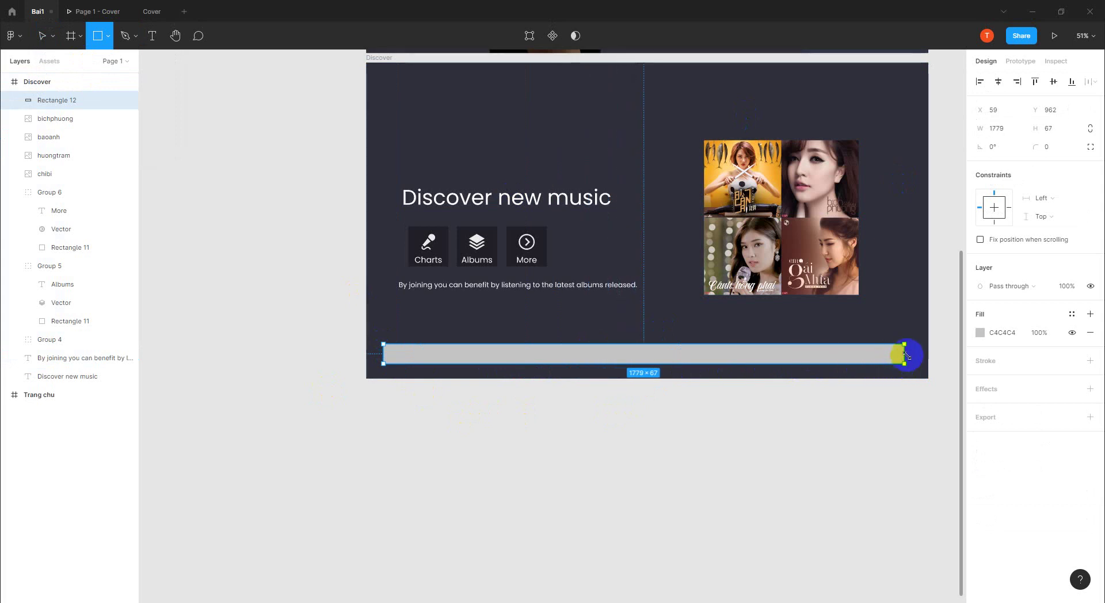
pyautogui.moveTo(758, 364); pyautogui.dragTo(928, 351)
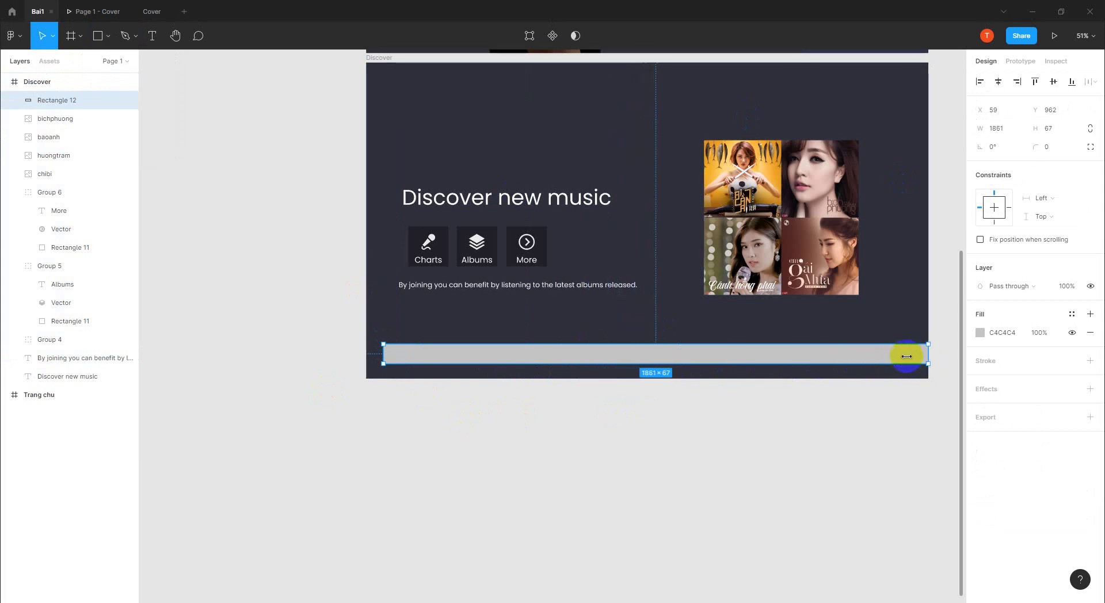
pyautogui.moveTo(384, 353); pyautogui.dragTo(368, 352)
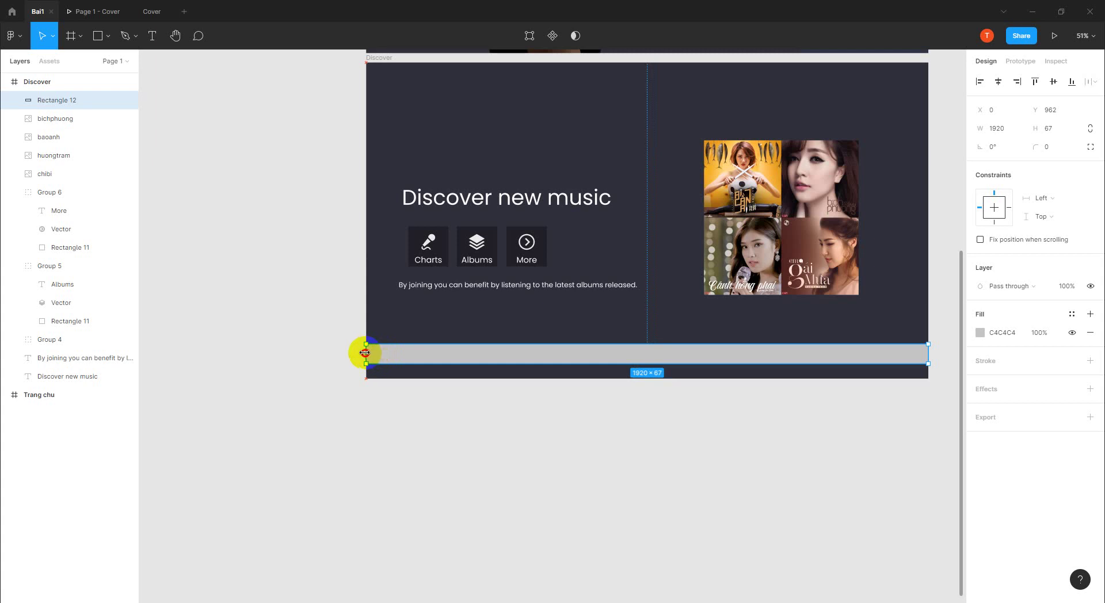
pyautogui.moveTo(596, 363)
pyautogui.mouseDown()
pyautogui.moveTo(596, 379)
pyautogui.moveTo(593, 348)
pyautogui.mouseUp()
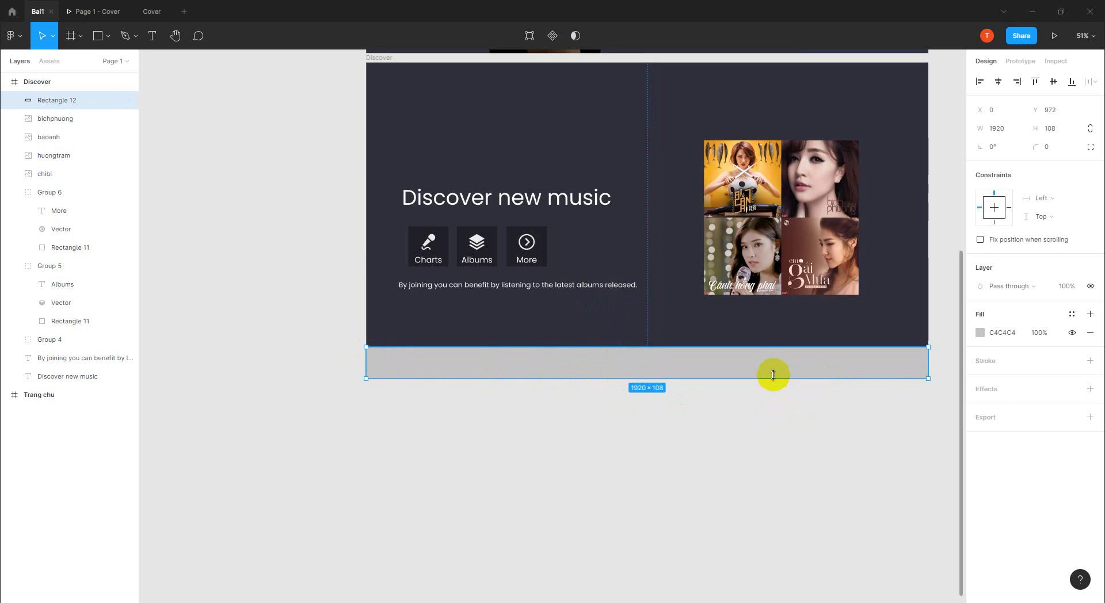
pyautogui.click(671, 444)
pyautogui.click(635, 364)
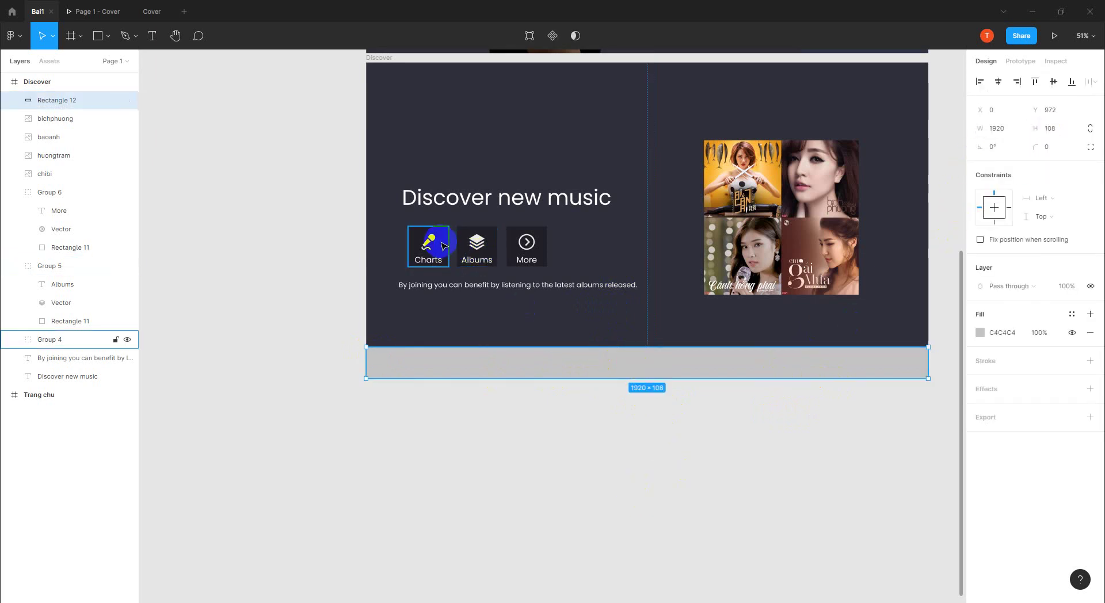
# - Fill the footer bar with the dark #202027 tile colour via the eyedropper
pyautogui.click(980, 333)
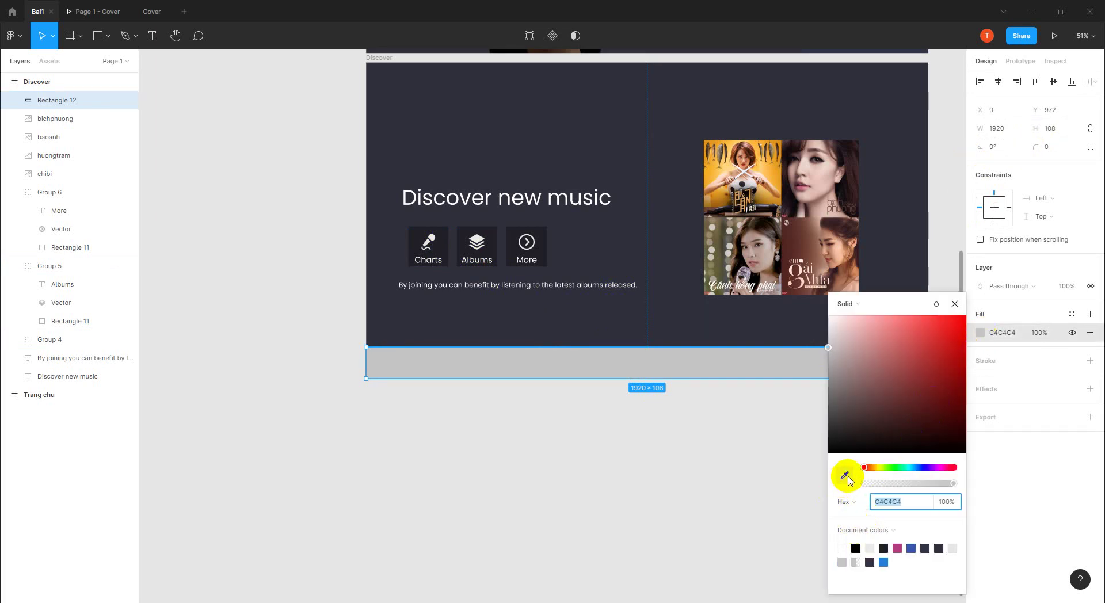
pyautogui.press('i')
pyautogui.click(443, 245)
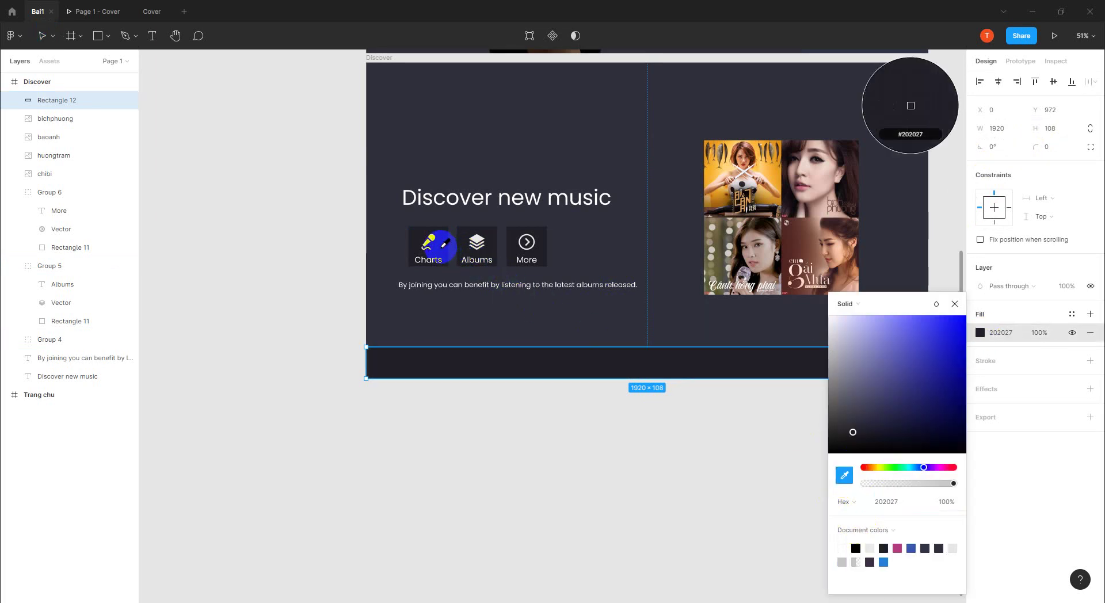
pyautogui.click(525, 472)
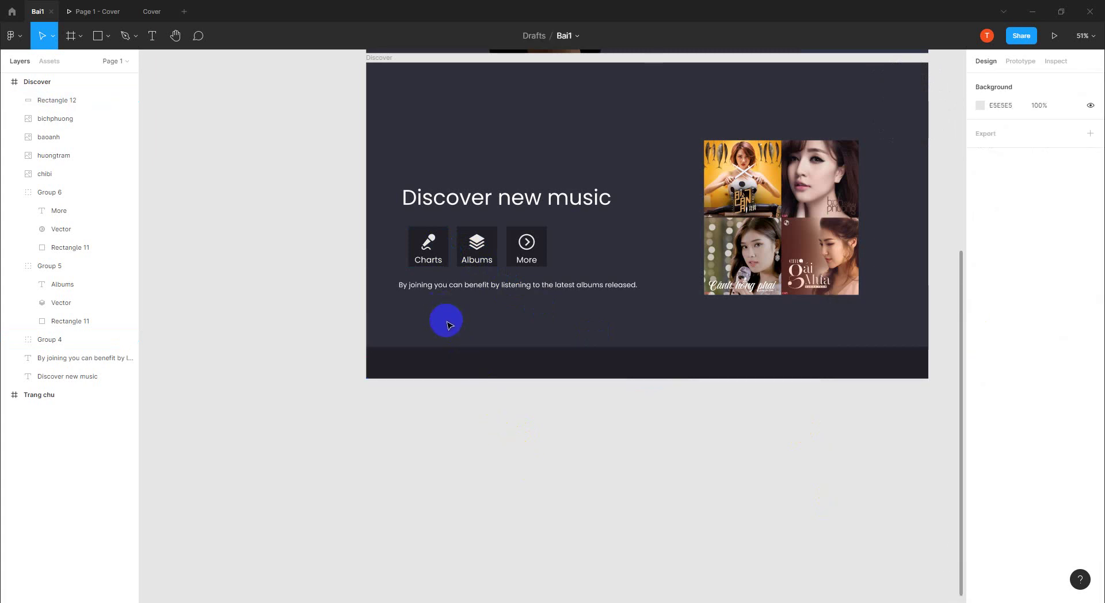
# - Copy the Charts tile label down into the footer bar
pyautogui.click(411, 287)
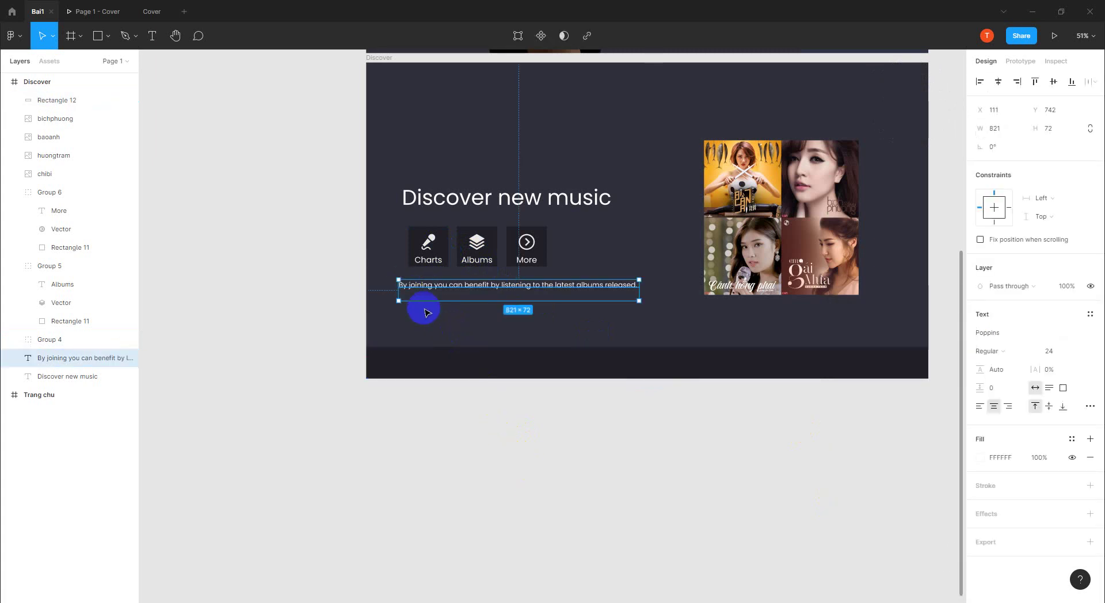
pyautogui.press('Escape')
pyautogui.click(412, 289)
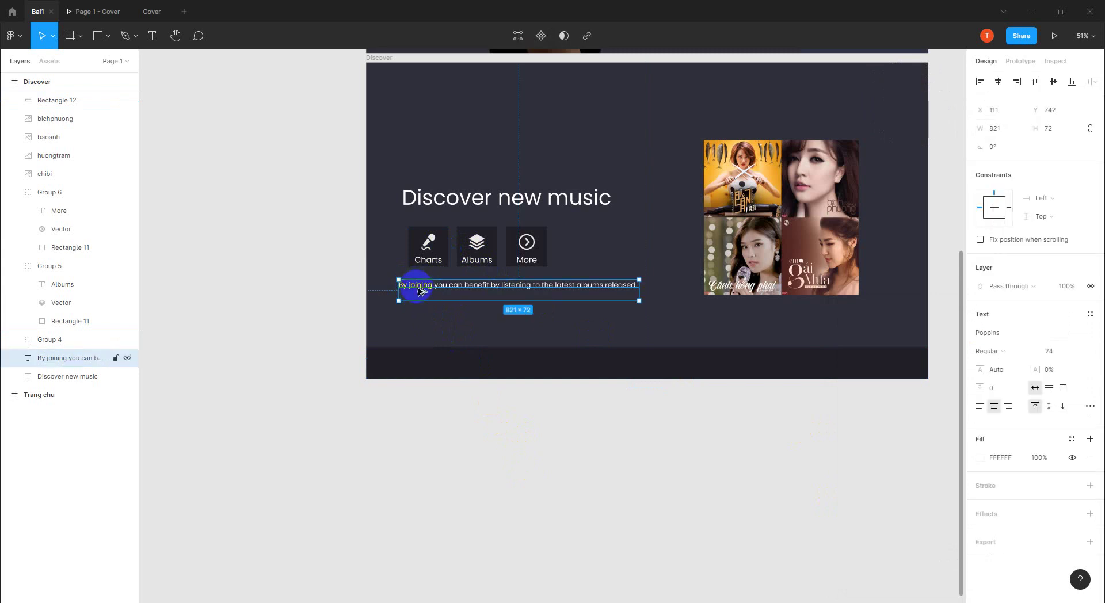
pyautogui.click(435, 267)
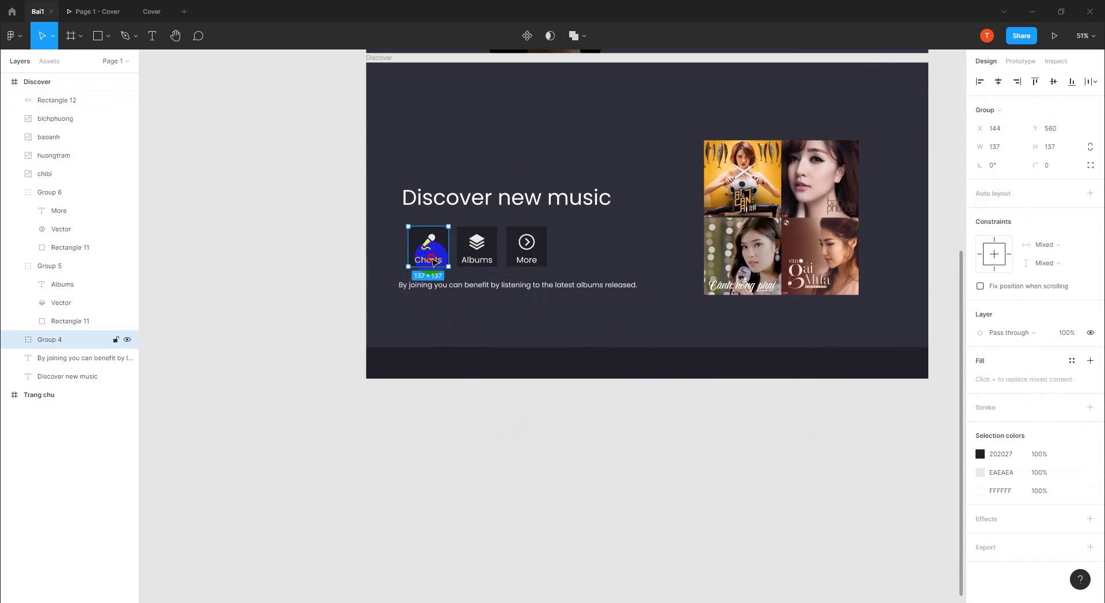
pyautogui.doubleClick(432, 263)
pyautogui.moveTo(432, 265); pyautogui.dragTo(401, 365)
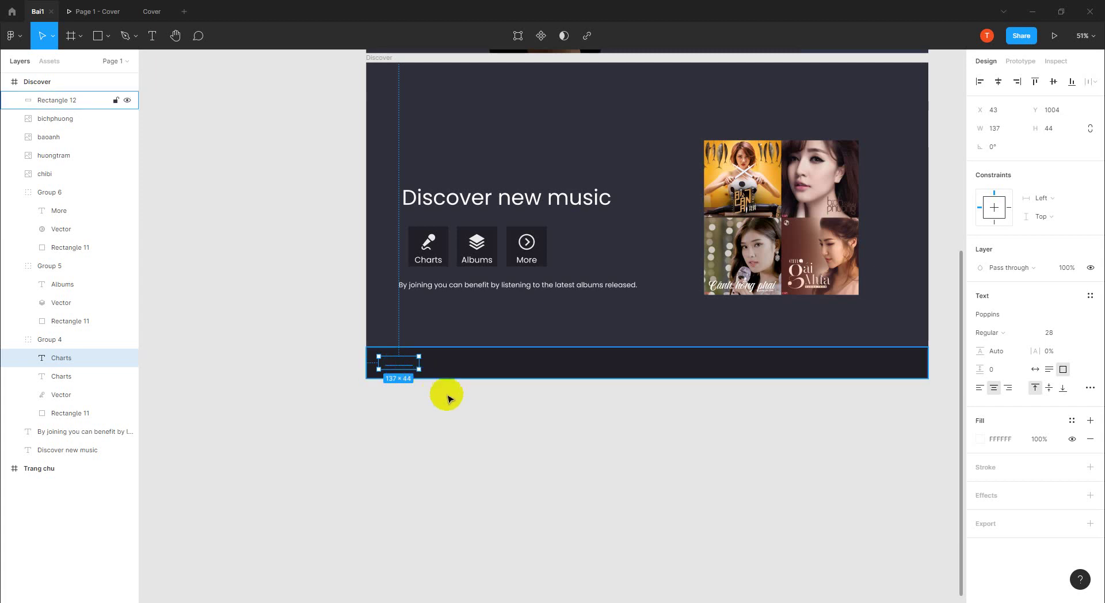
# - Resize the Charts tile group from the bottom, then undo the resize
pyautogui.click(404, 368)
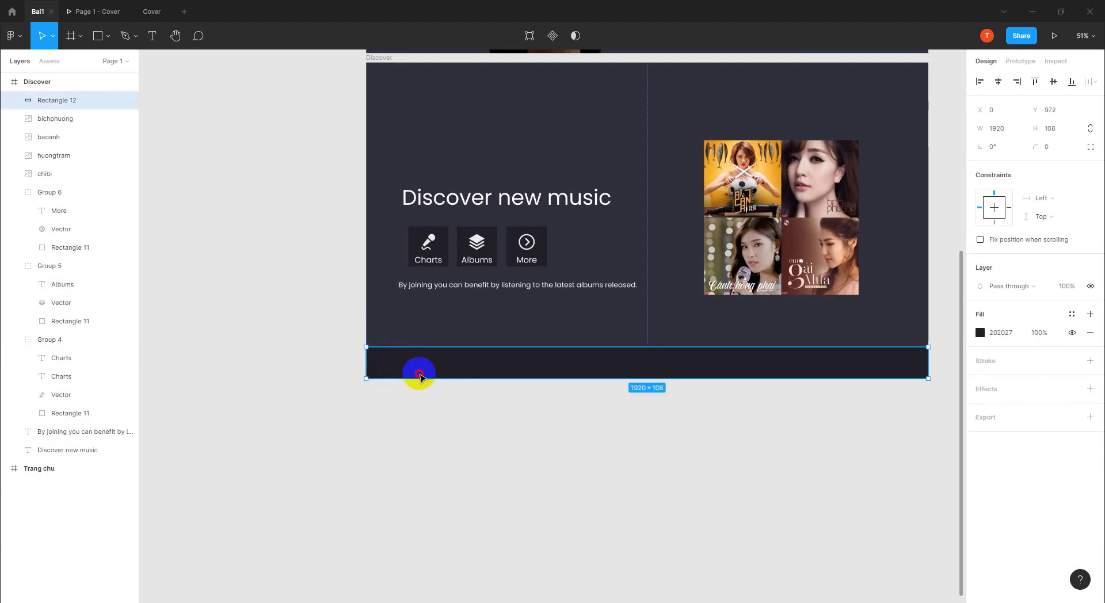
pyautogui.click(459, 413)
pyautogui.moveTo(458, 413)
pyautogui.mouseDown()
pyautogui.moveTo(383, 345)
pyautogui.moveTo(461, 413)
pyautogui.mouseUp()
pyautogui.click(346, 343)
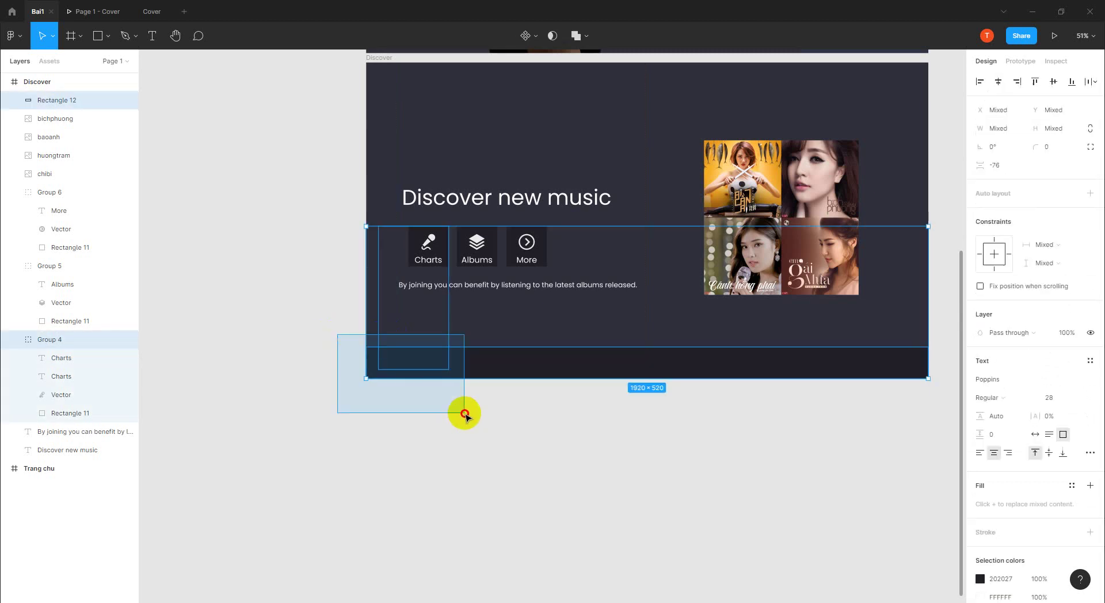
pyautogui.click(484, 334)
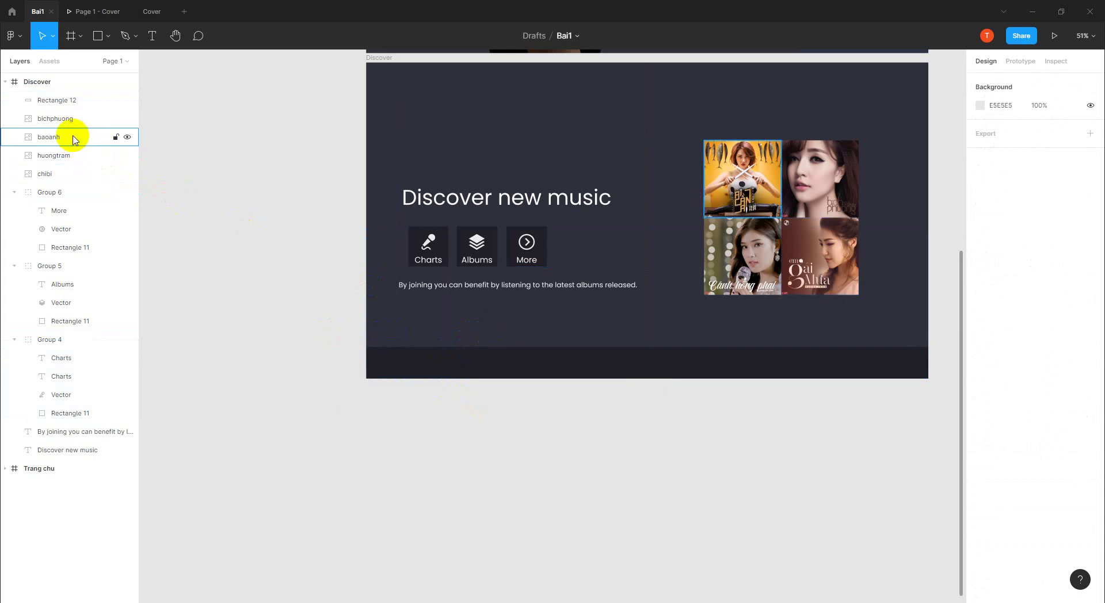
pyautogui.click(432, 265)
pyautogui.click(432, 266)
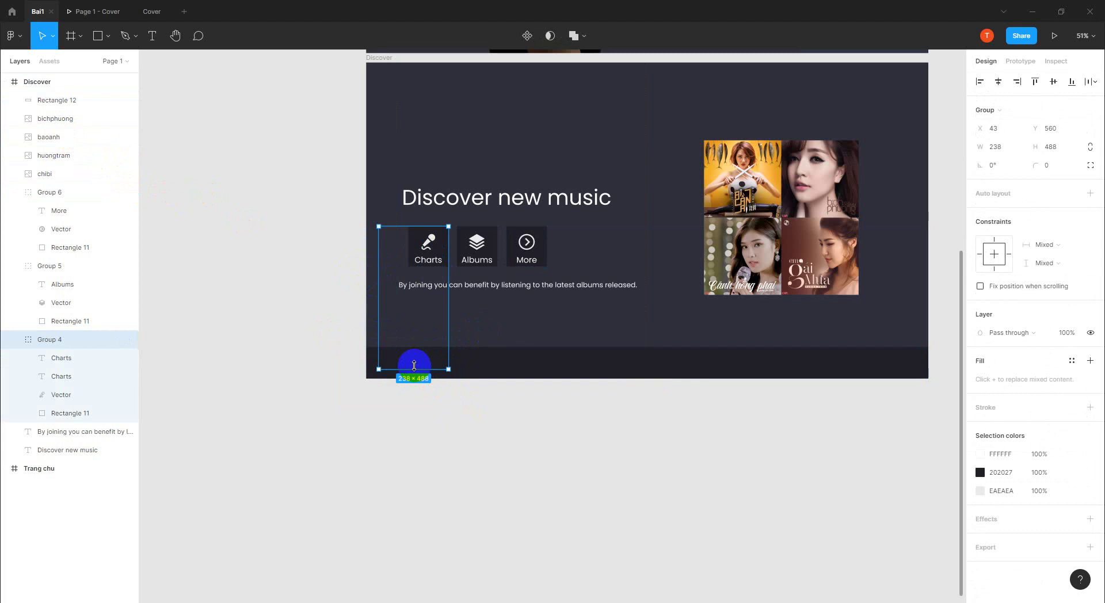
pyautogui.click(477, 248)
pyautogui.click(419, 347)
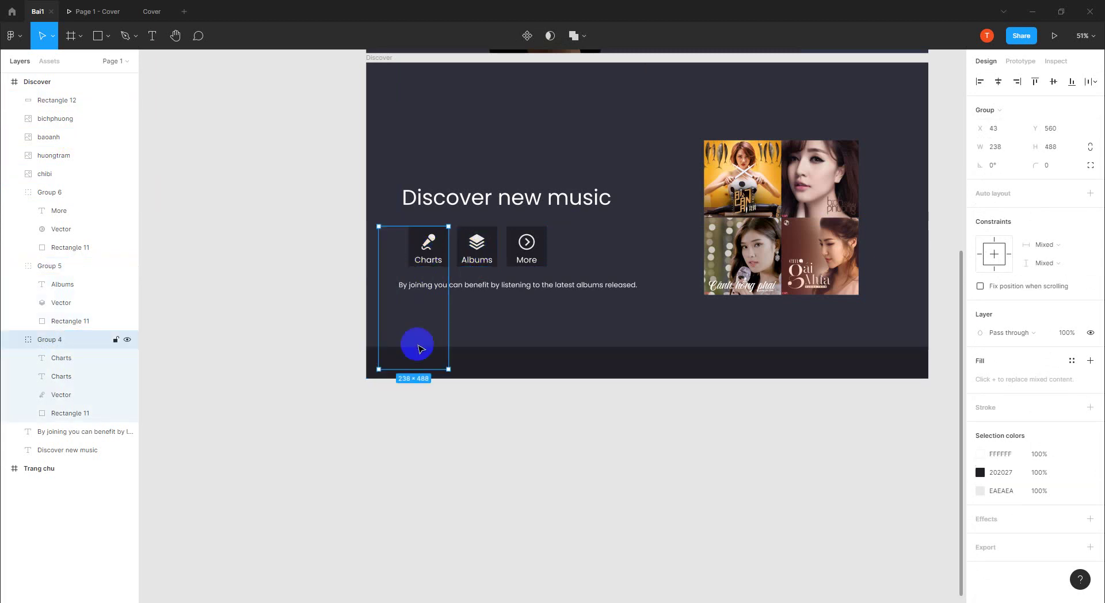
pyautogui.moveTo(412, 368); pyautogui.dragTo(411, 323)
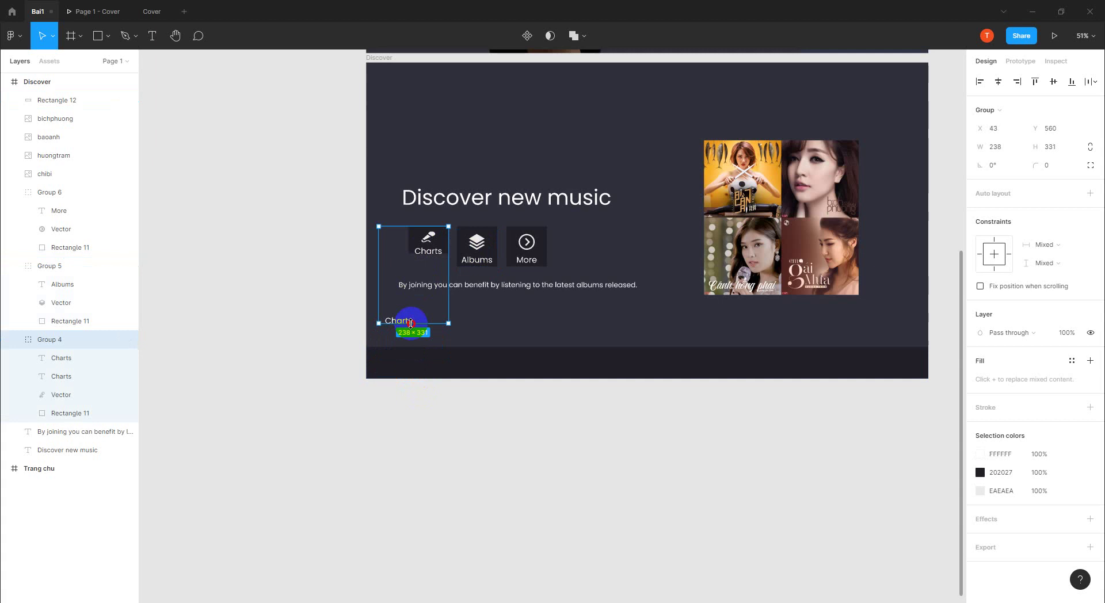
pyautogui.press('Escape')
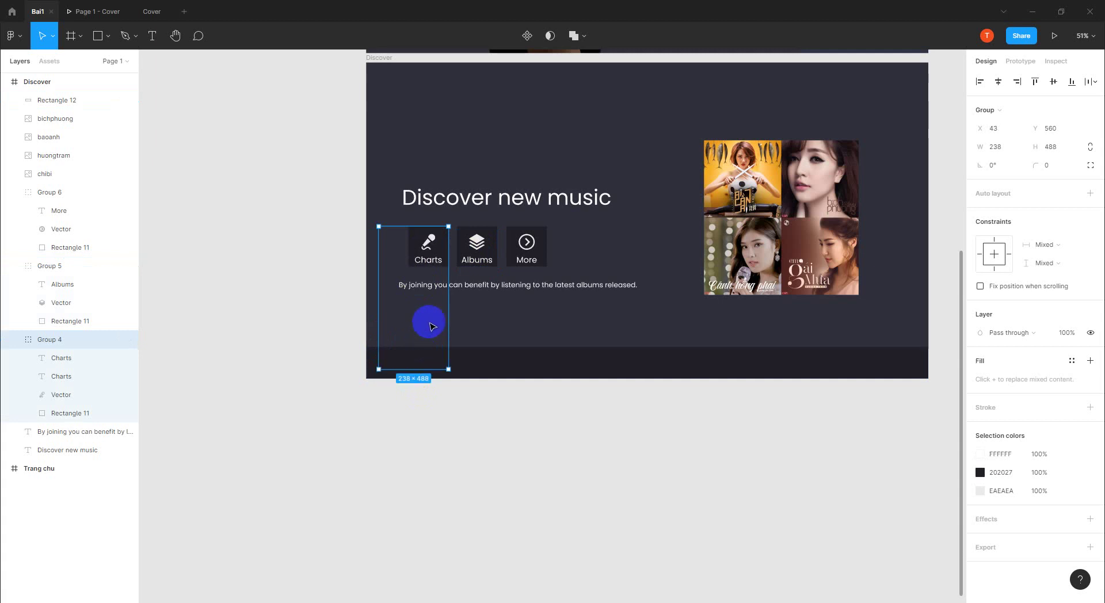
# - Drag the footer Charts text layer out of Group 4 into the Discover frame
pyautogui.click(74, 376)
pyautogui.click(67, 360)
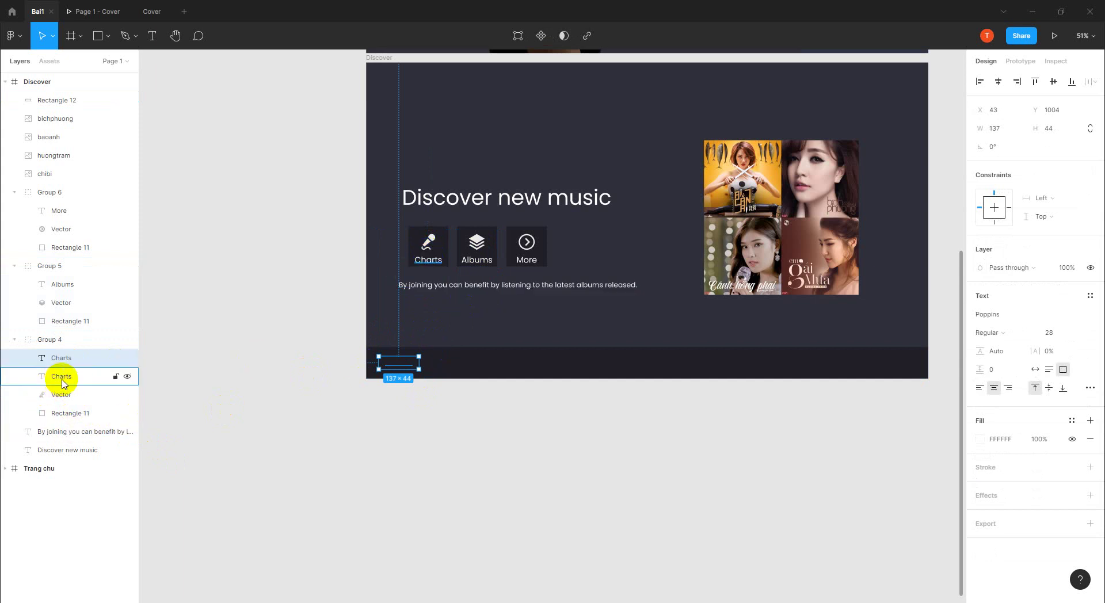
pyautogui.moveTo(55, 359); pyautogui.dragTo(44, 97)
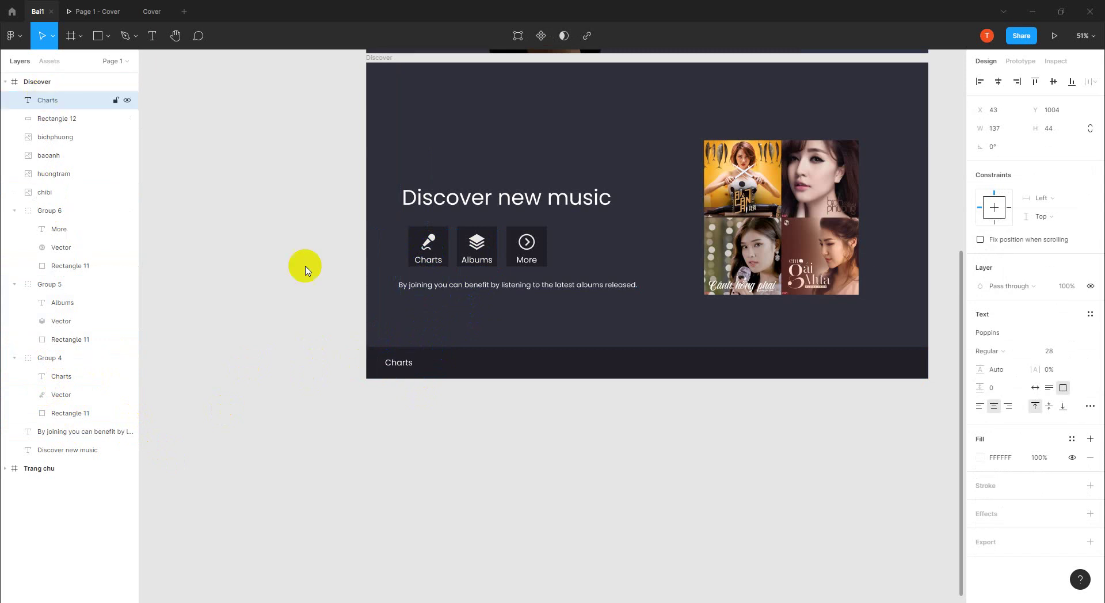
# - Nudge the Abouts footer label slightly to the right
pyautogui.click(428, 248)
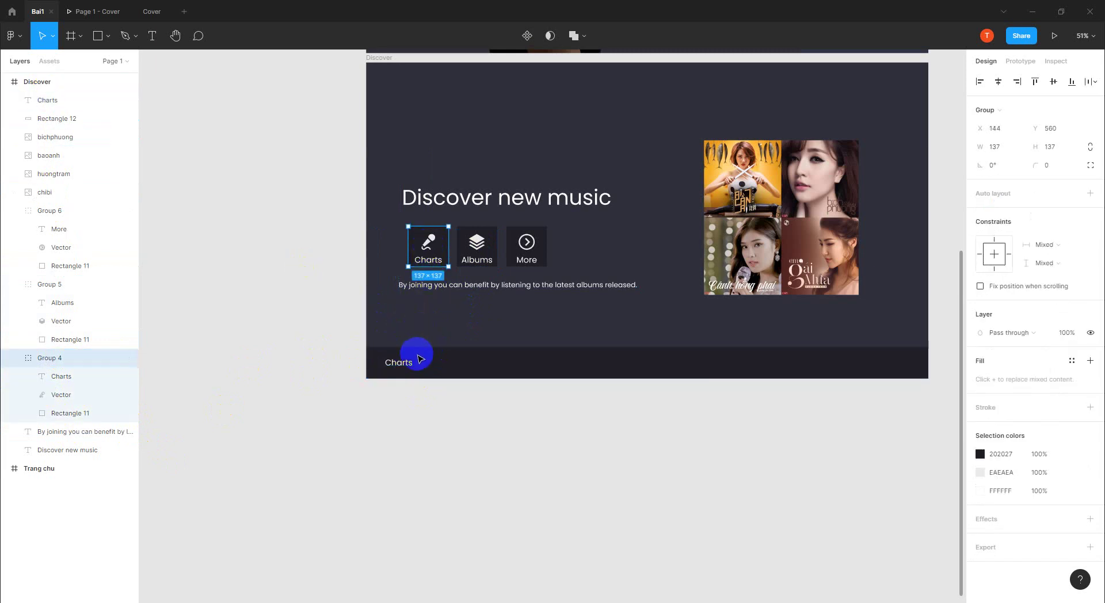
pyautogui.click(399, 364)
pyautogui.write('Abouts')
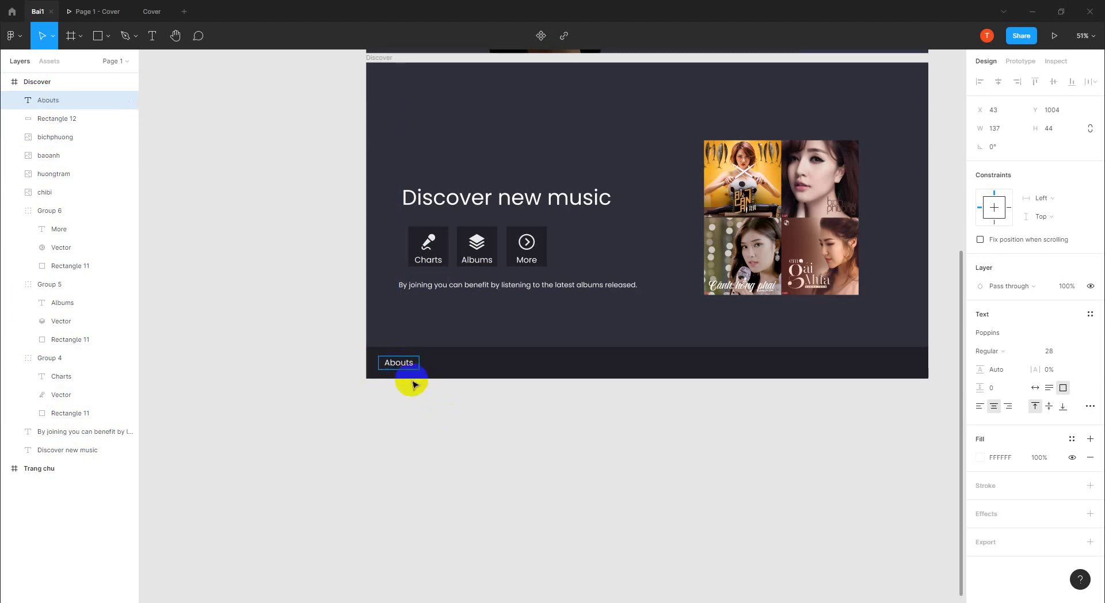
pyautogui.click(395, 368)
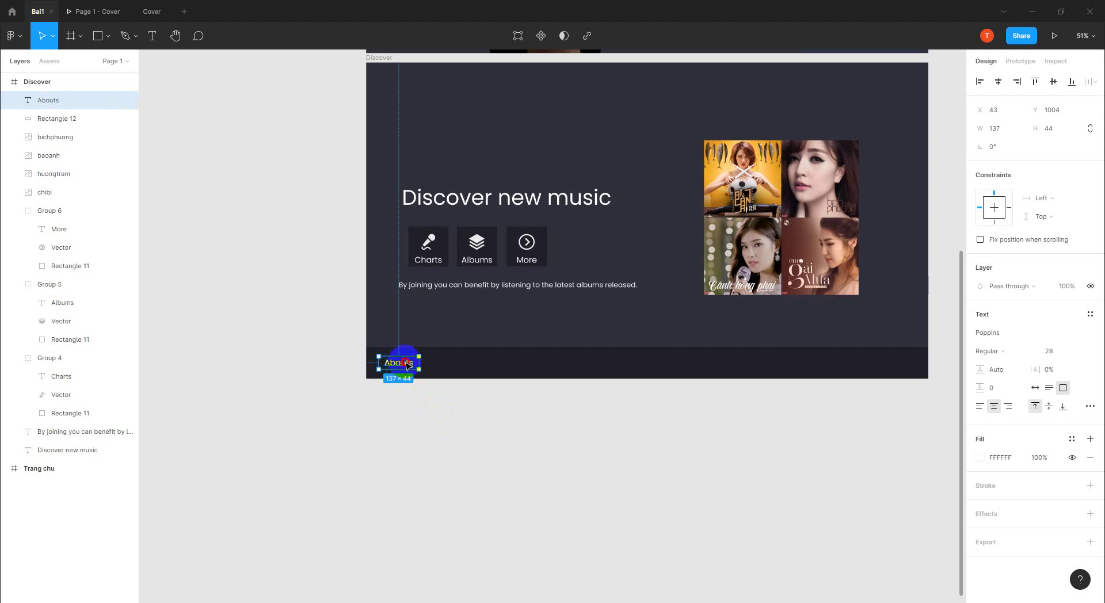
pyautogui.moveTo(405, 364); pyautogui.dragTo(416, 366)
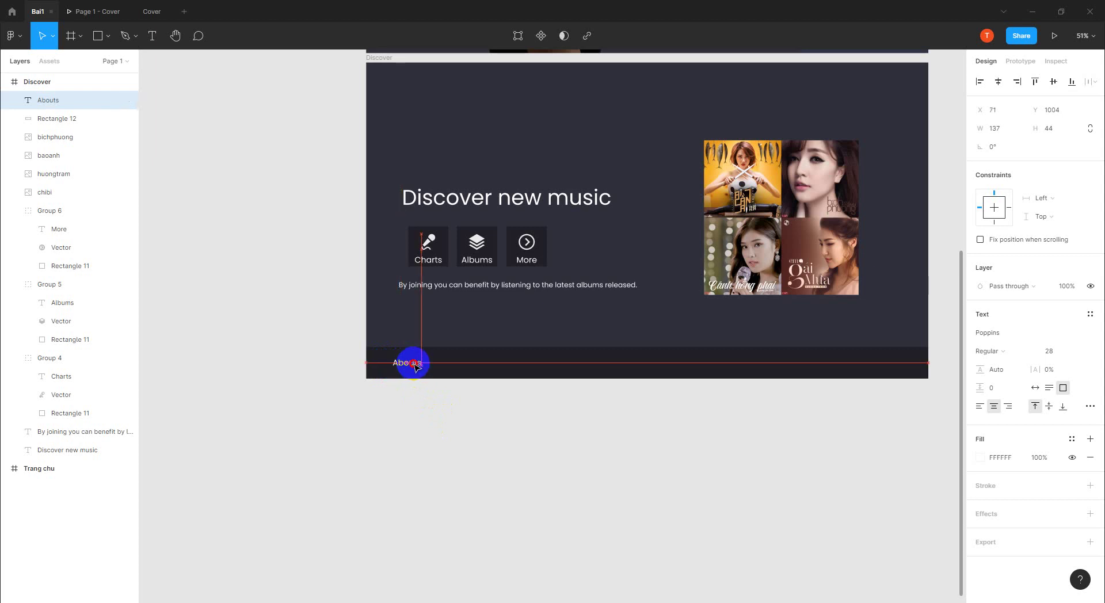
pyautogui.click(576, 426)
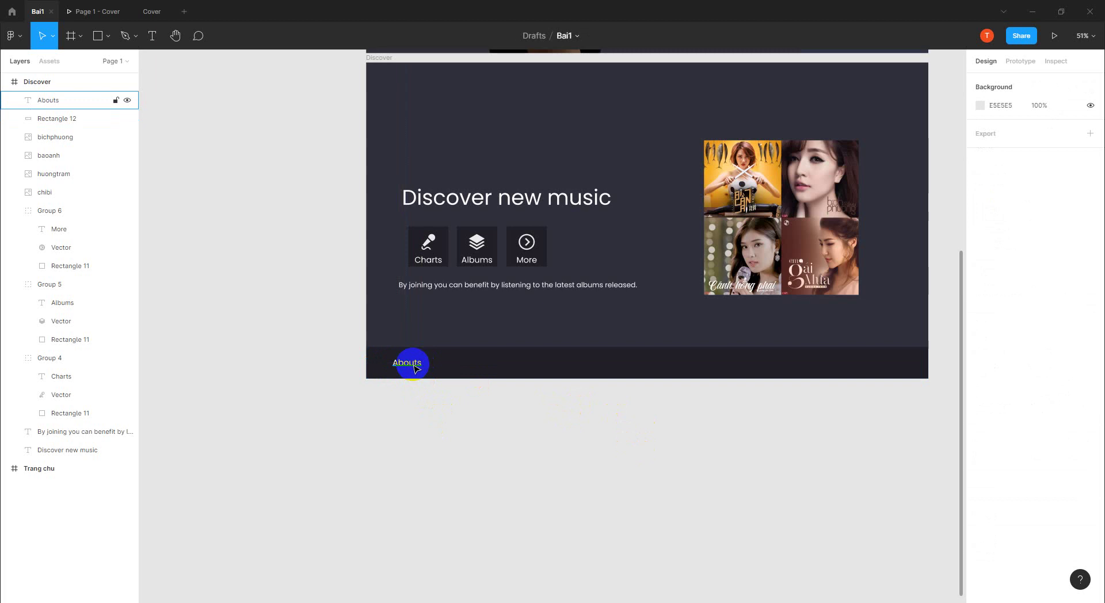
# - Set the Abouts label to font size 24 and Bold weight
pyautogui.click(414, 366)
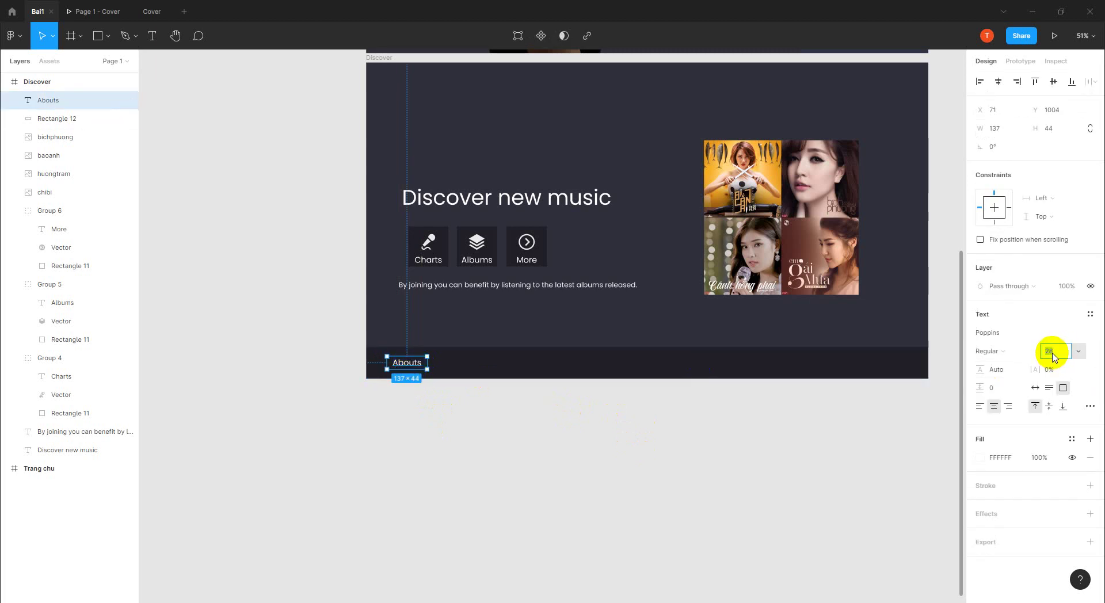
pyautogui.write('24')
pyautogui.press('Return')
pyautogui.moveTo(989, 351)
pyautogui.click(1019, 357)
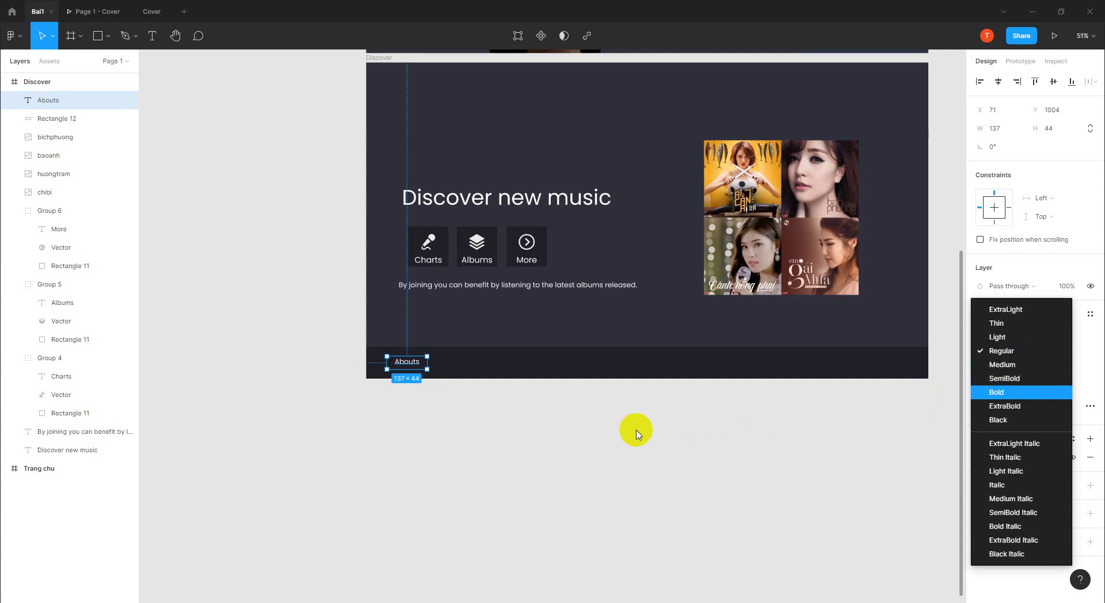
pyautogui.click(577, 446)
pyautogui.click(572, 443)
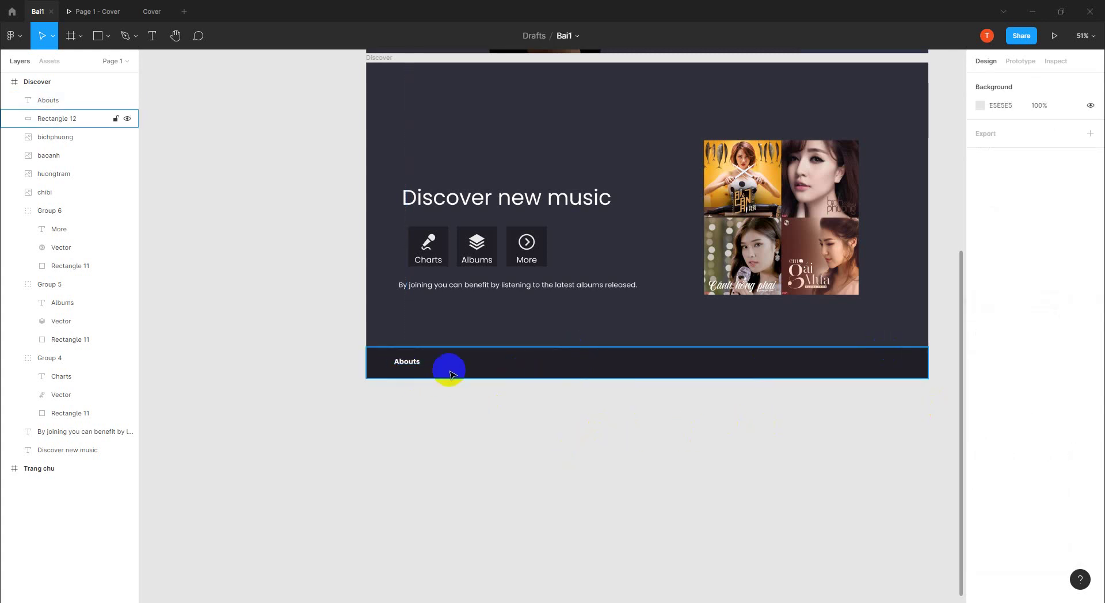
pyautogui.scroll(5, 588, 234)
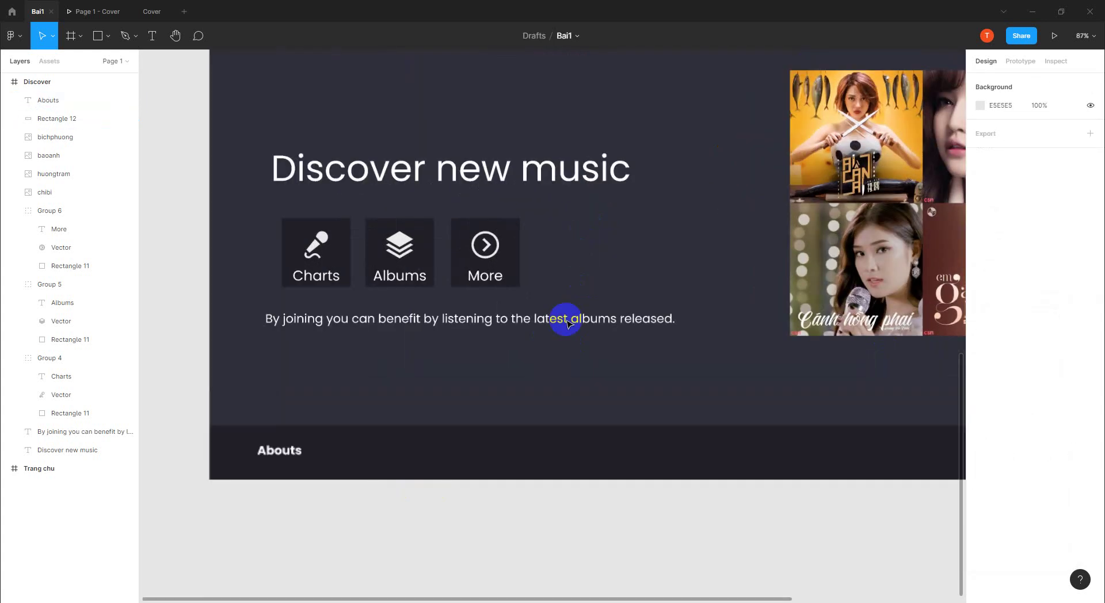
pyautogui.scroll(-1, 516, 380)
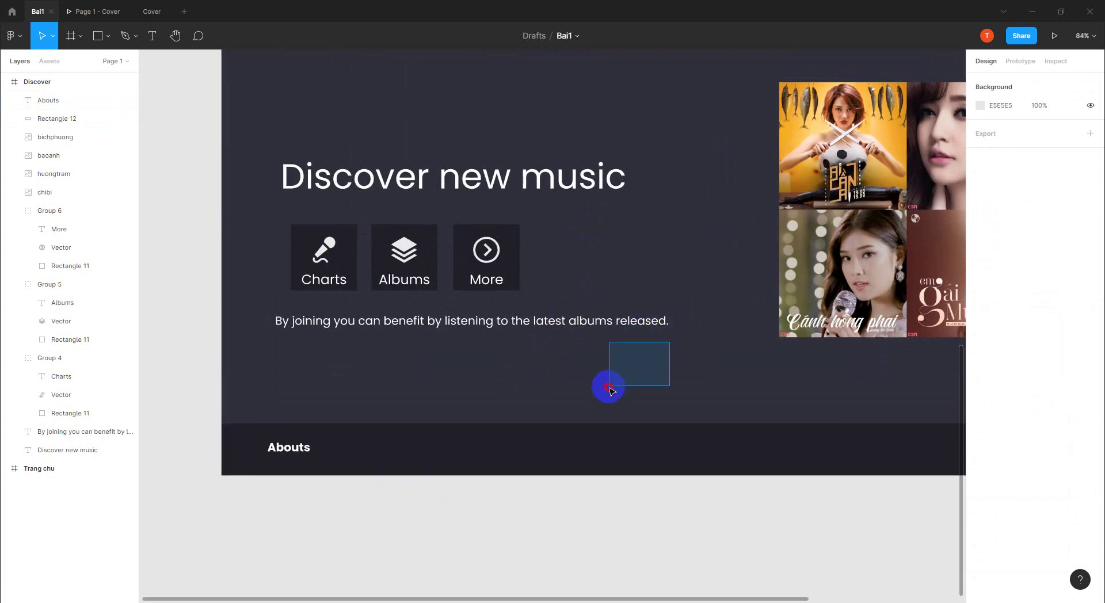
pyautogui.moveTo(664, 348); pyautogui.dragTo(610, 383)
pyautogui.scroll(2, 594, 387)
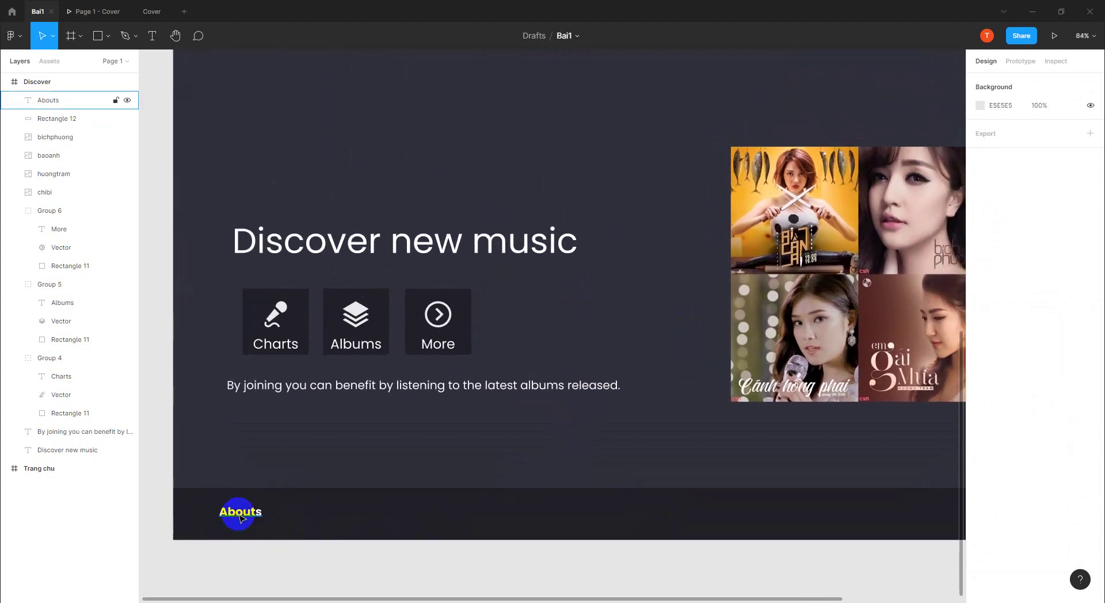
pyautogui.click(241, 513)
pyautogui.click(415, 448)
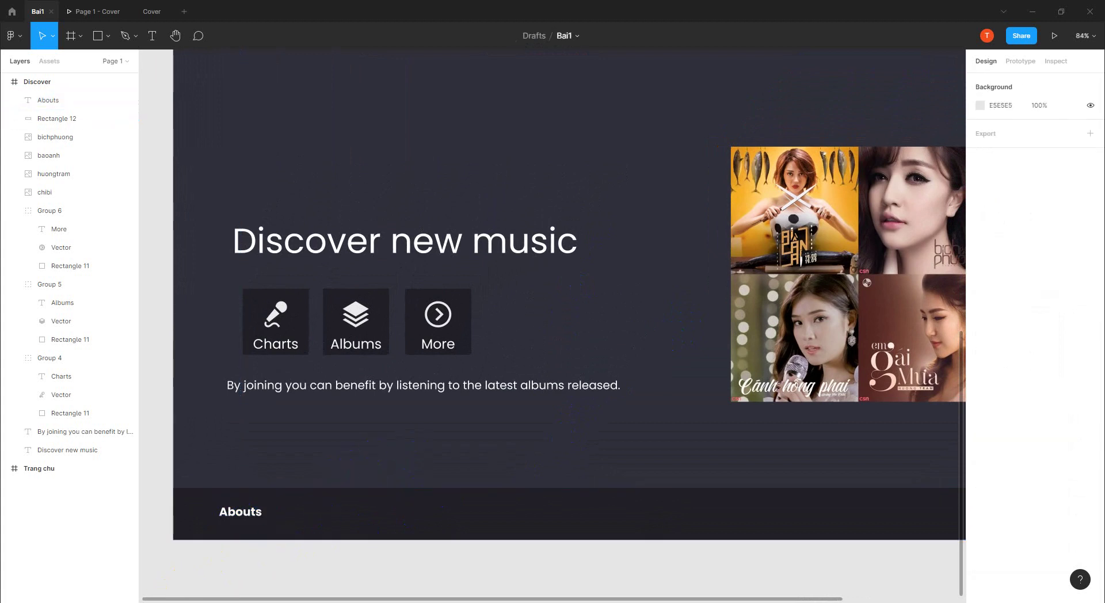
# - View the Soundwave Discover page in Chrome and inspect its Contact footer link
pyautogui.click(89, 584)
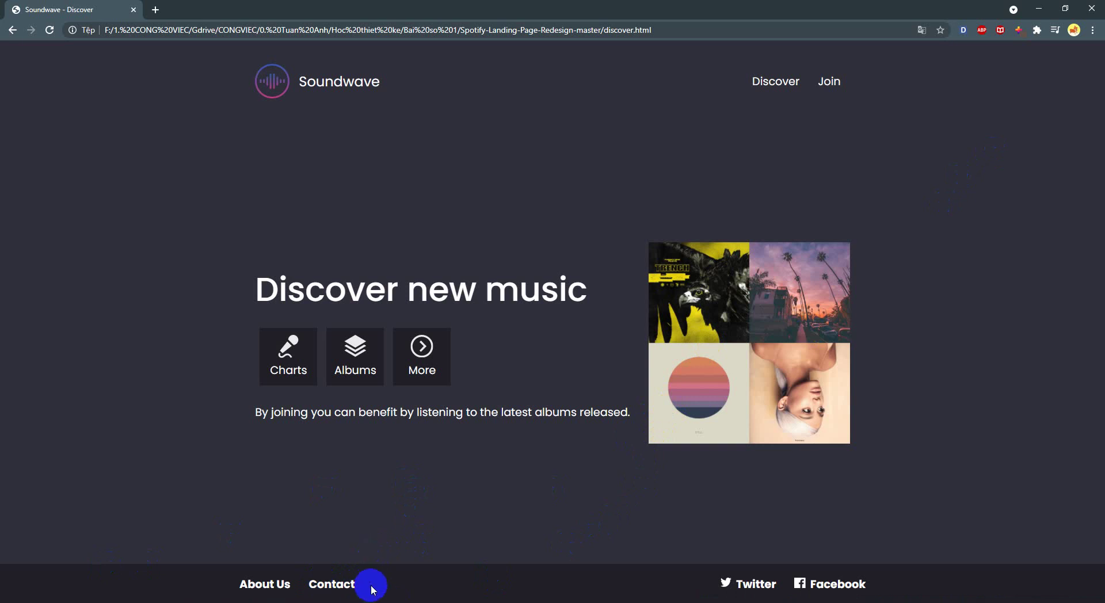
pyautogui.doubleClick(317, 585)
pyautogui.hotkey('ctrl', 'c')
pyautogui.click(662, 544)
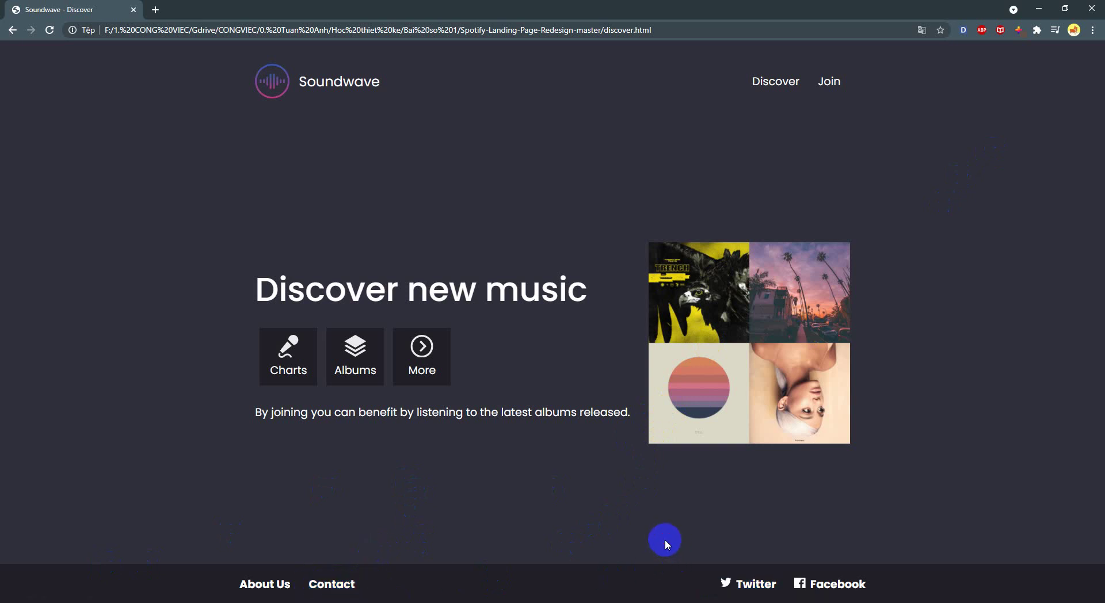
# - Duplicate Abouts to its right at X 238 and copy the Contact–Twitter link text
pyautogui.click(1066, 9)
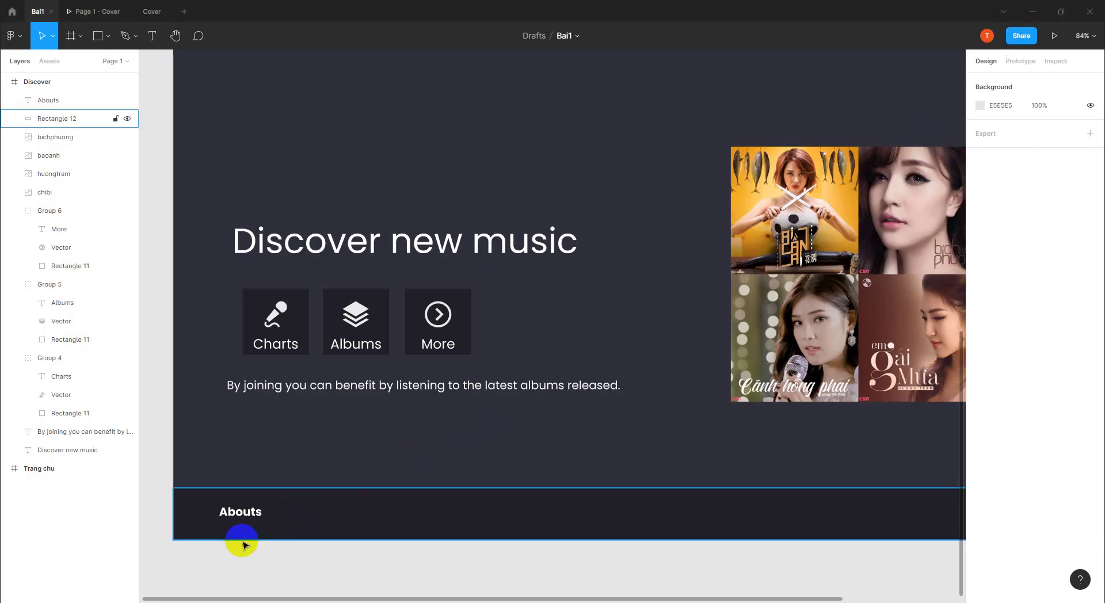
pyautogui.click(244, 518)
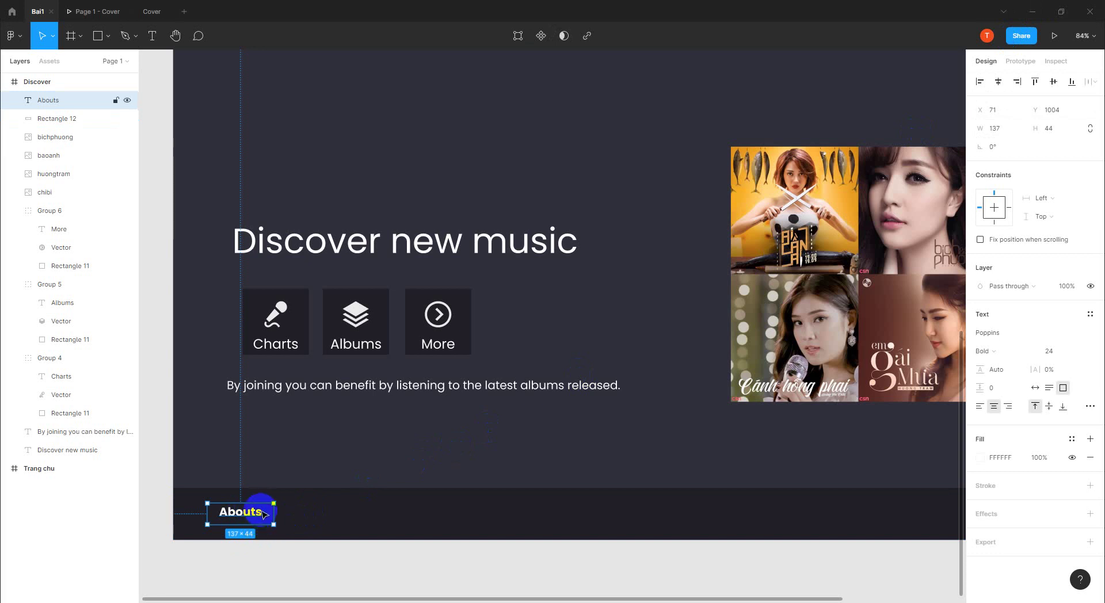
pyautogui.moveTo(244, 514); pyautogui.dragTo(322, 514)
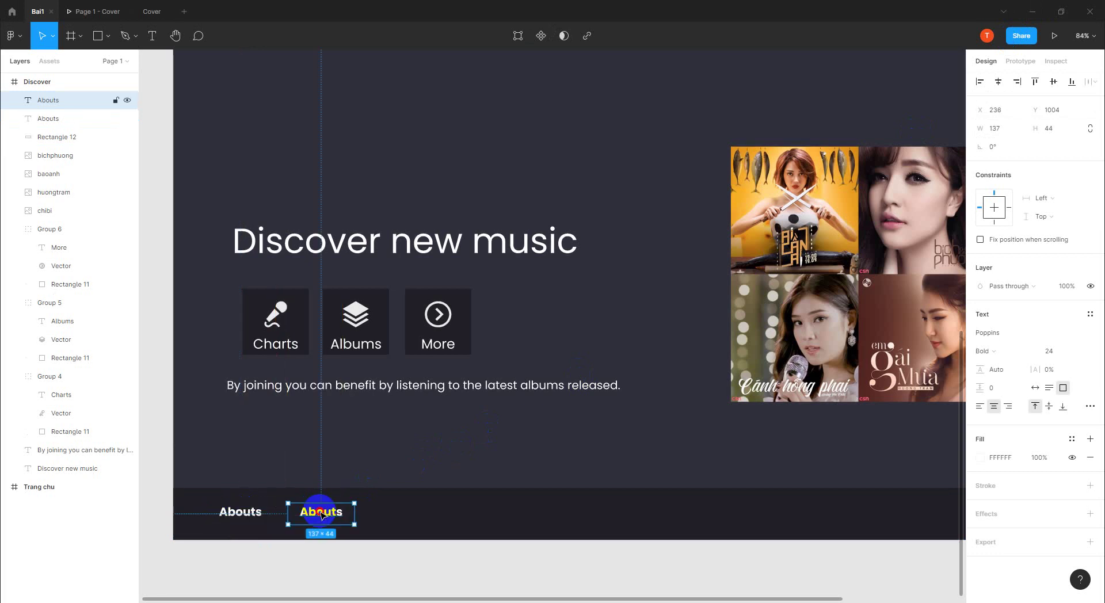
pyautogui.doubleClick(322, 513)
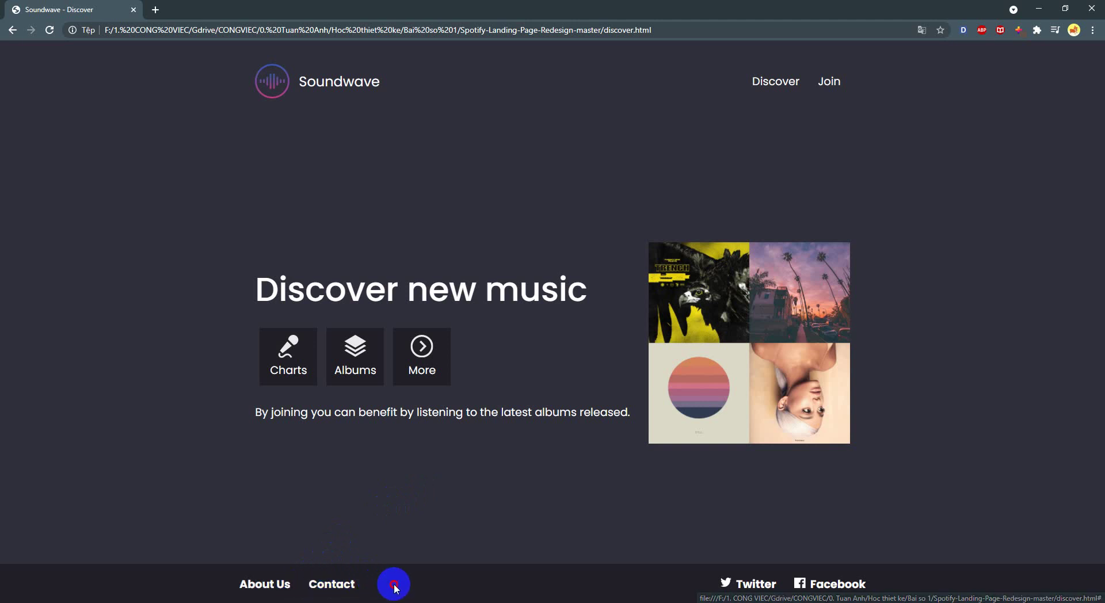
pyautogui.moveTo(394, 584); pyautogui.dragTo(316, 585)
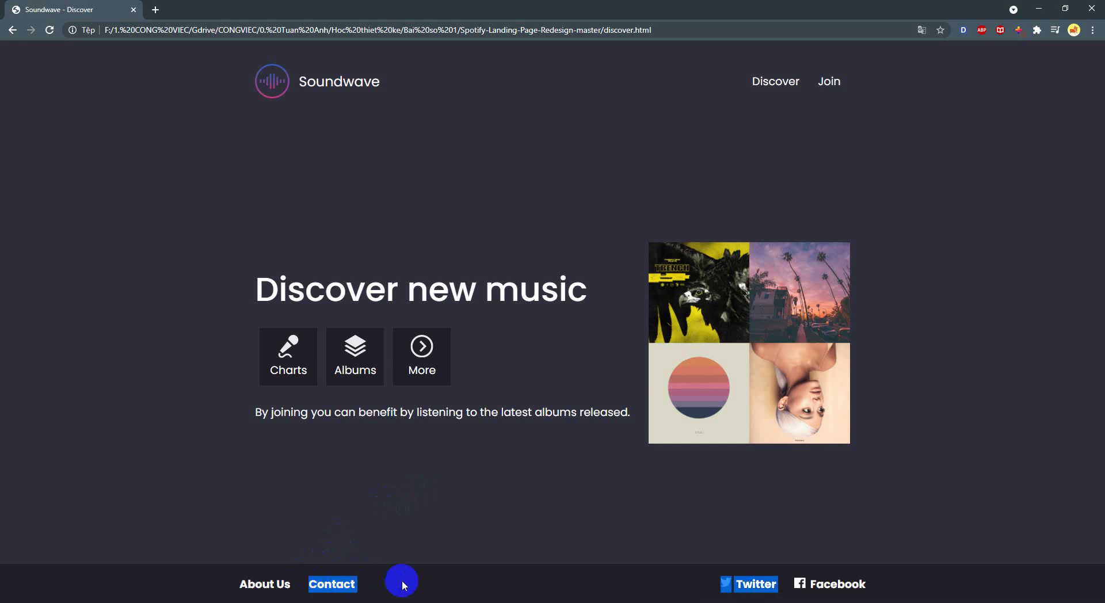
pyautogui.hotkey('alt', 'Tab')
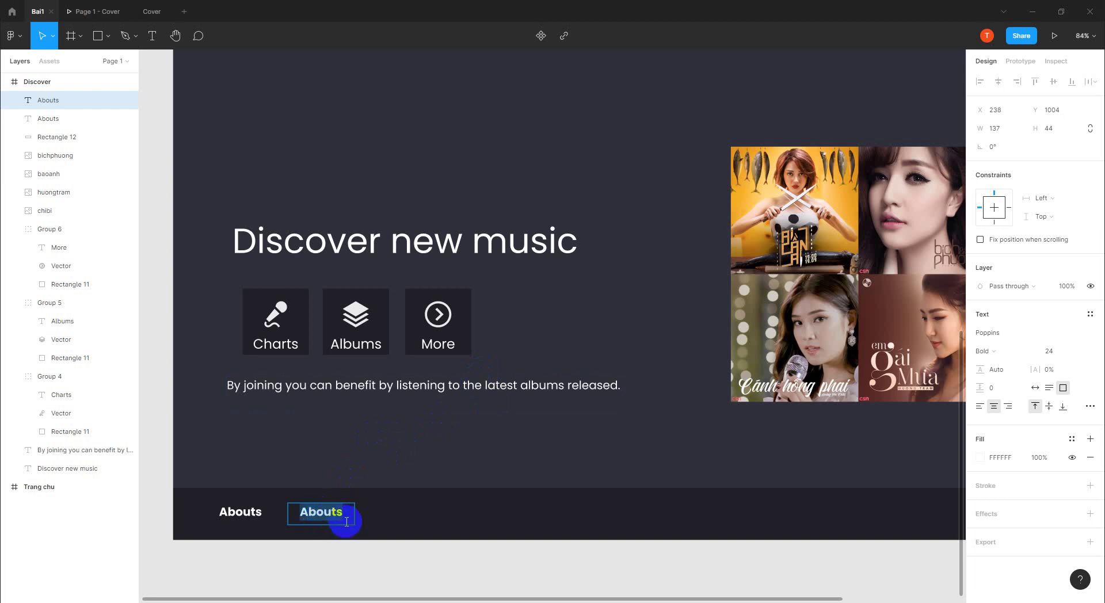
# - Paste Contact Twitter into the copied label and duplicate it to the footer's right side
pyautogui.hotkey('ctrl', 'v')
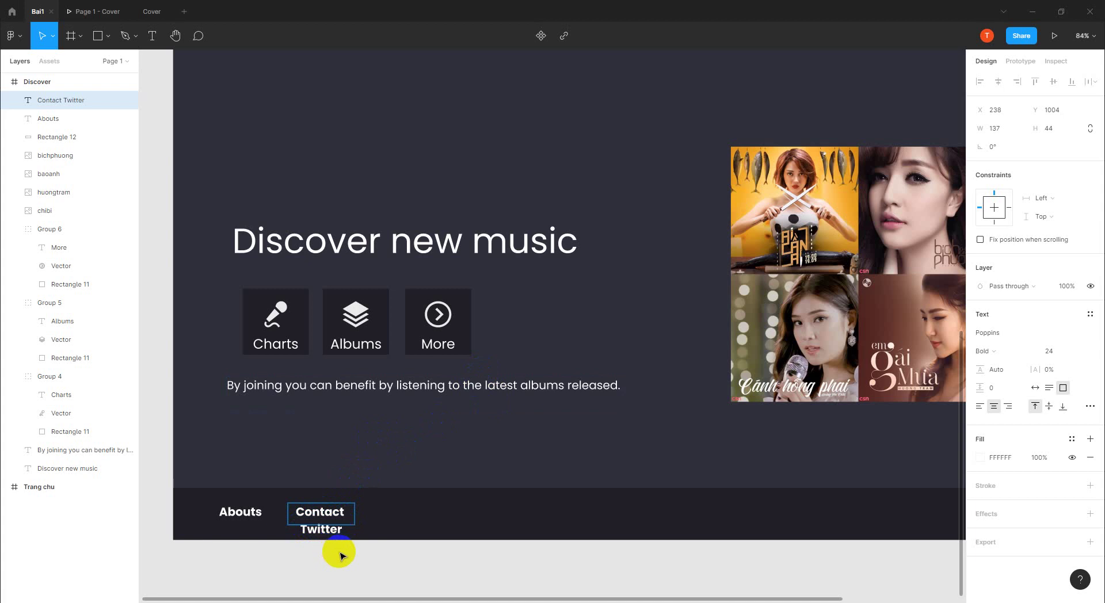
pyautogui.press('Escape')
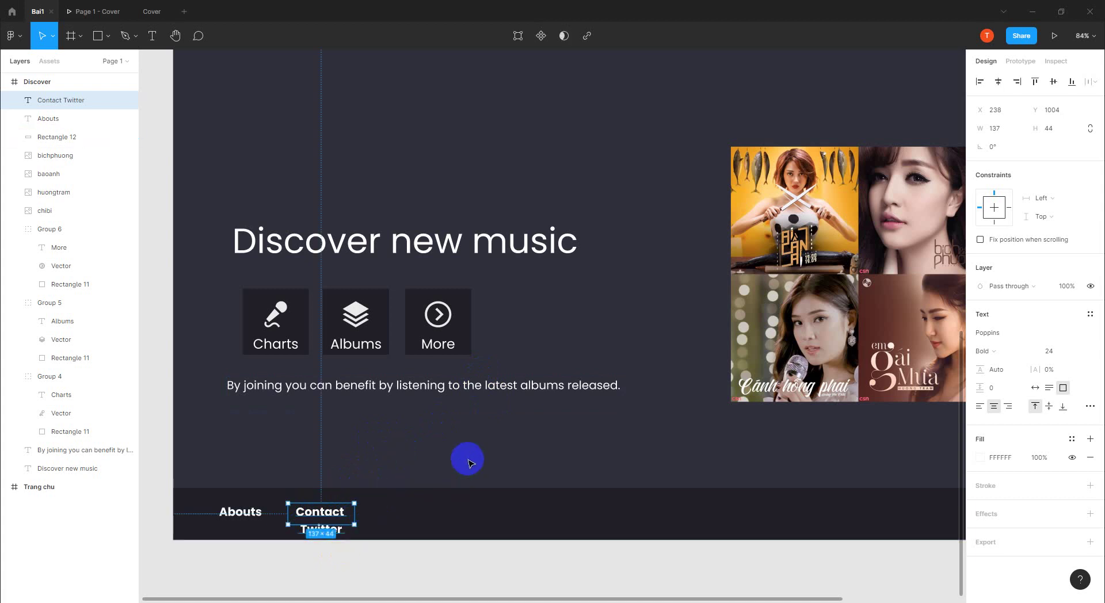
pyautogui.click(469, 460)
pyautogui.scroll(-2, 464, 464)
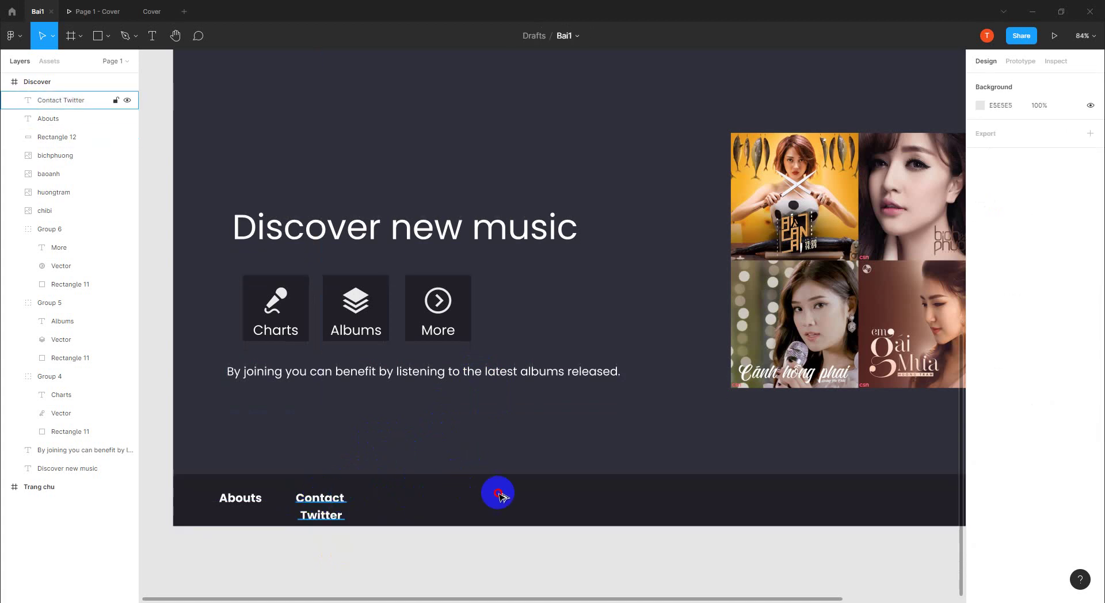
pyautogui.moveTo(320, 505); pyautogui.dragTo(735, 499)
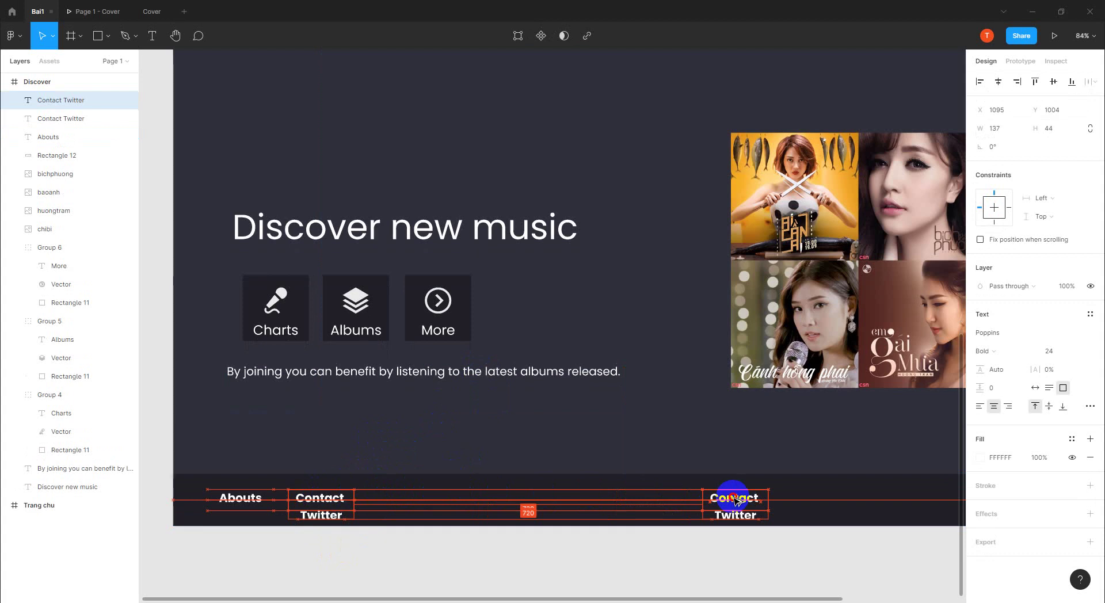
# - Edit the left footer label down to just Contact
pyautogui.click(326, 505)
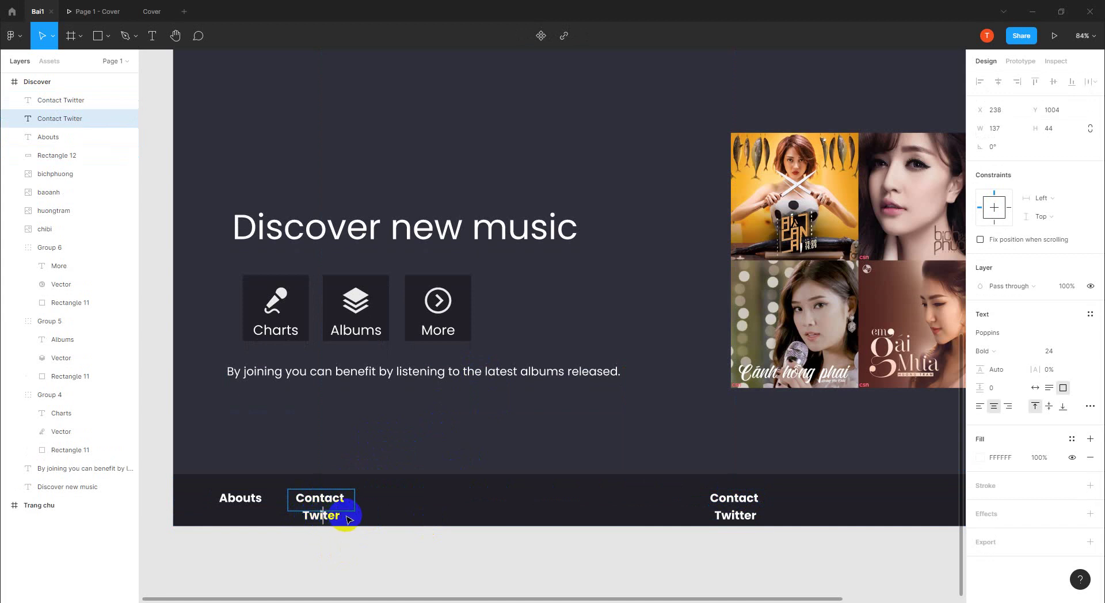
pyautogui.click(318, 514)
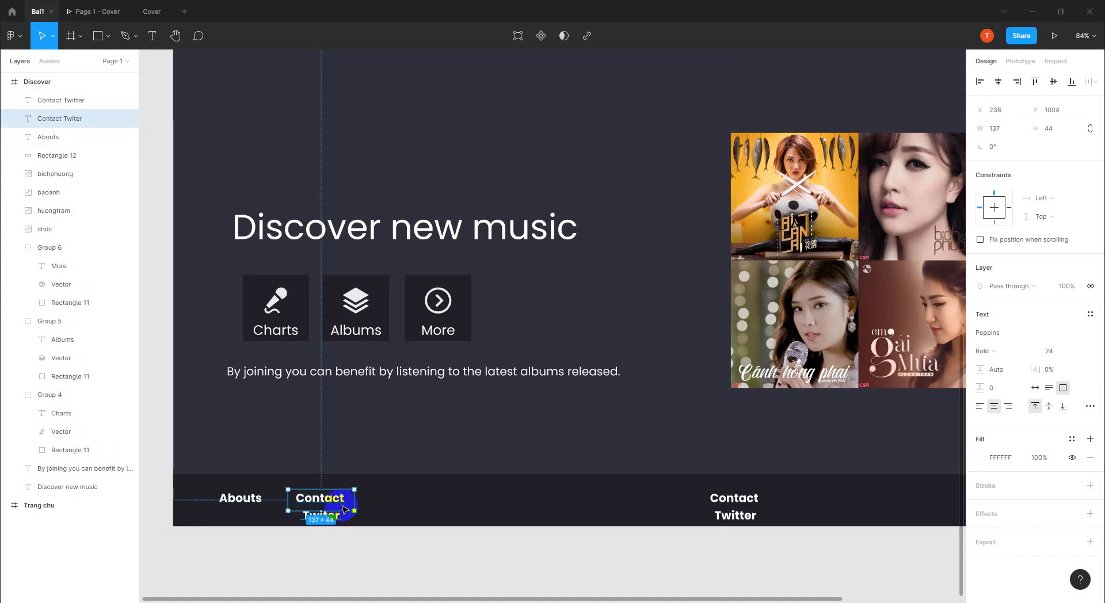
pyautogui.doubleClick(335, 496)
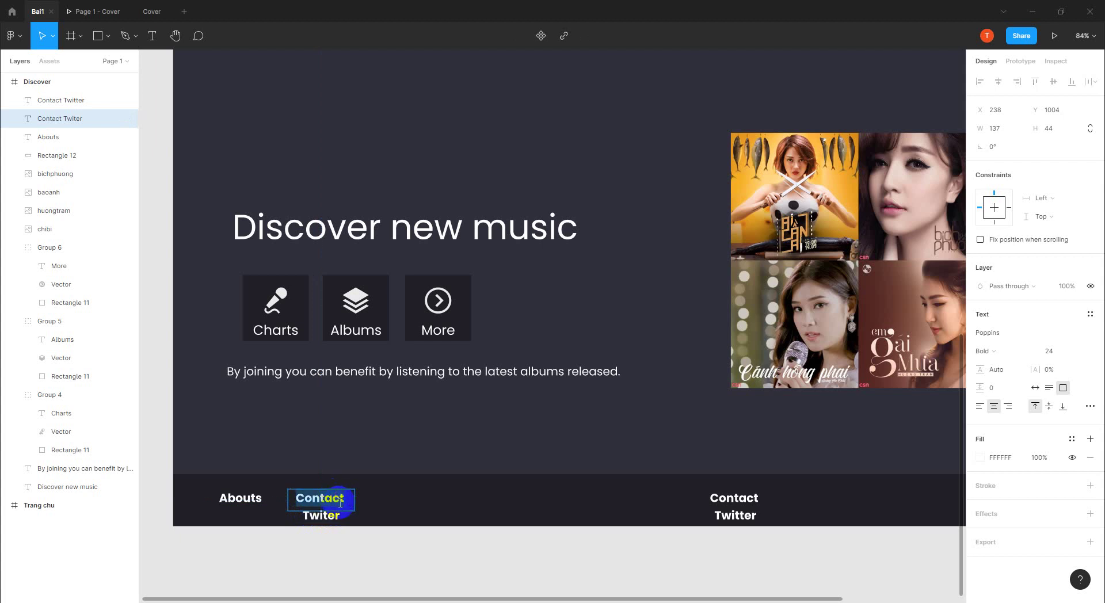
pyautogui.click(341, 500)
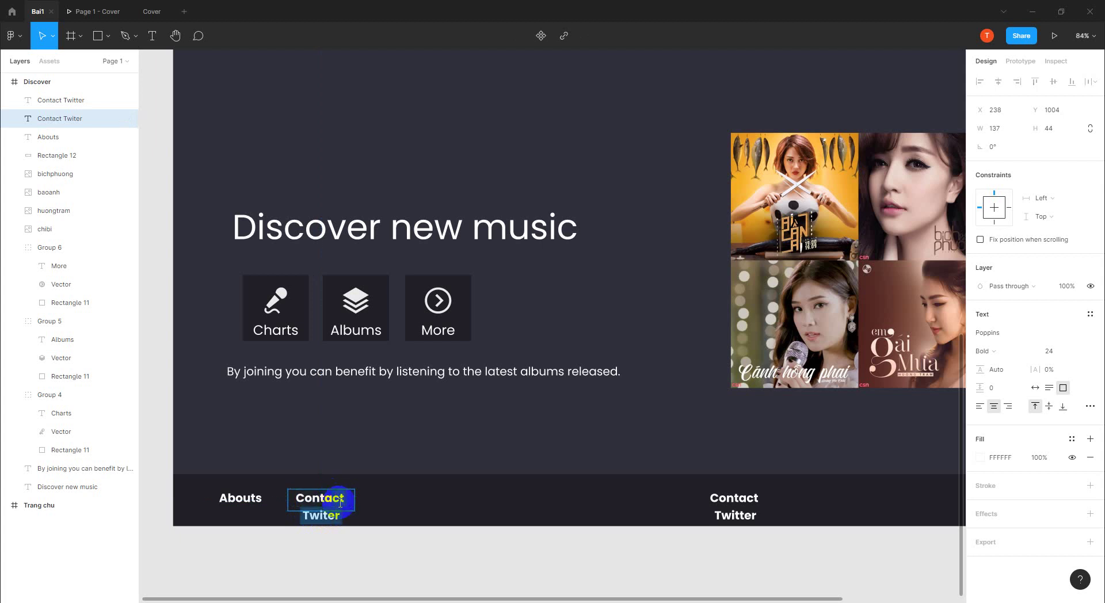
pyautogui.press('BackSpace')
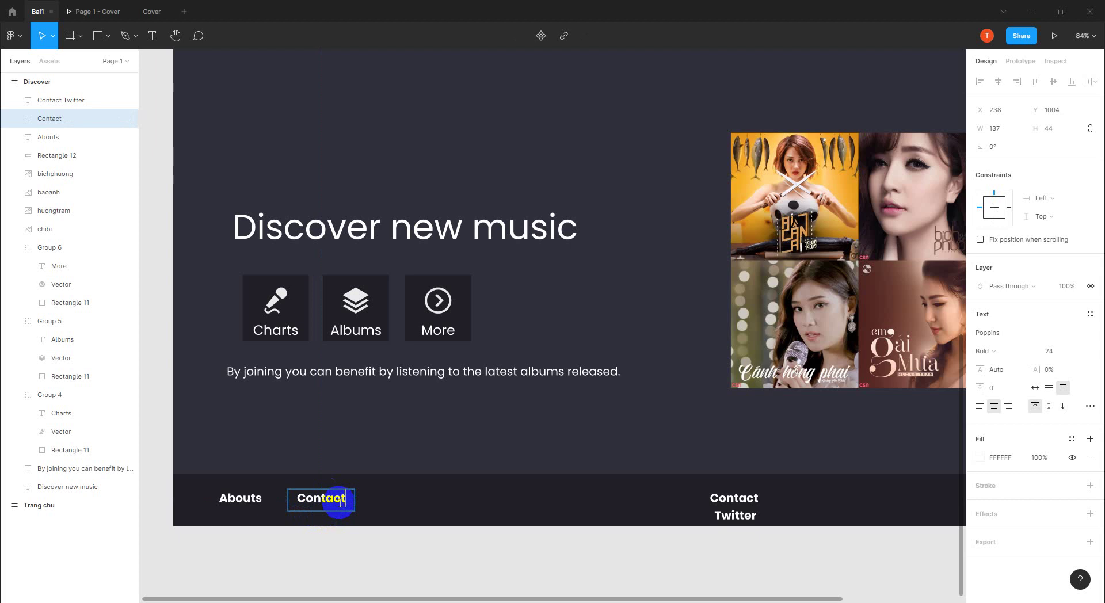
# - Edit the right footer label at X 1095 to read just Twitter
pyautogui.click(719, 498)
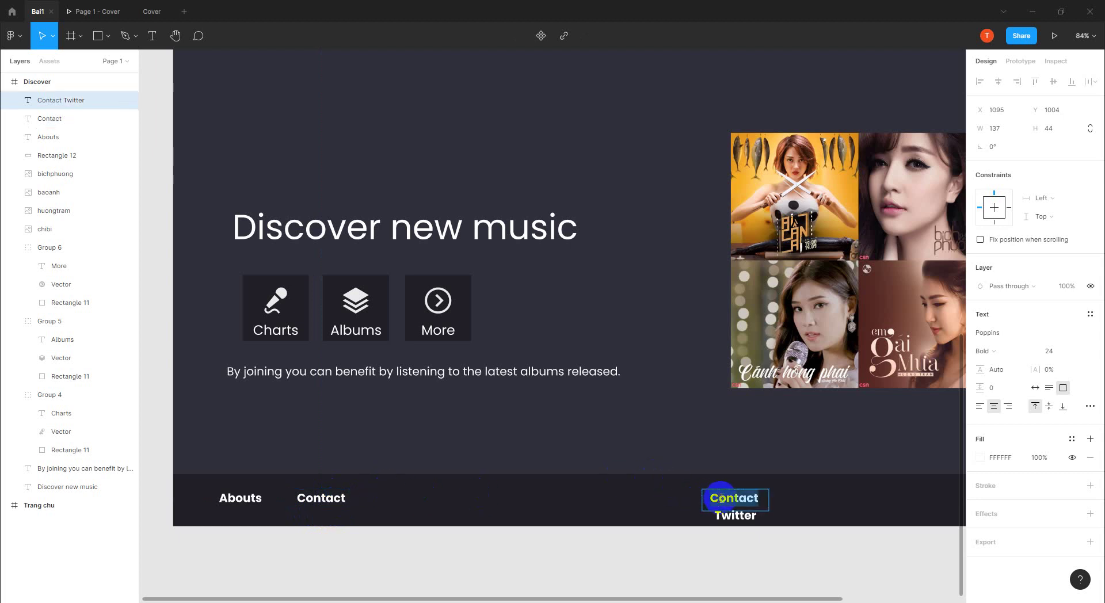
pyautogui.press('BackSpace')
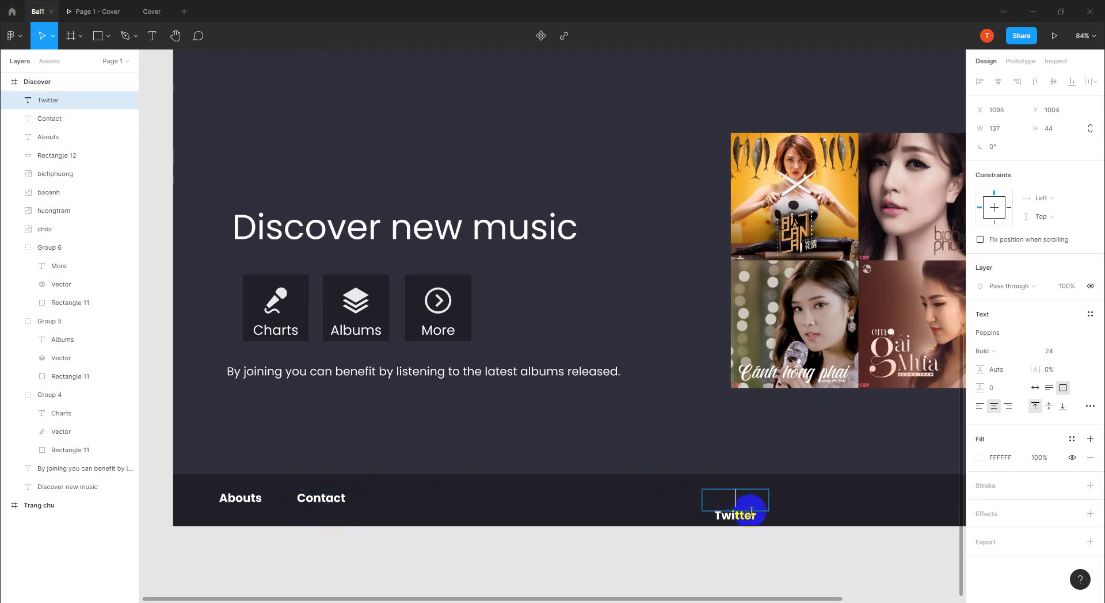
pyautogui.press('Delete')
pyautogui.press('Escape')
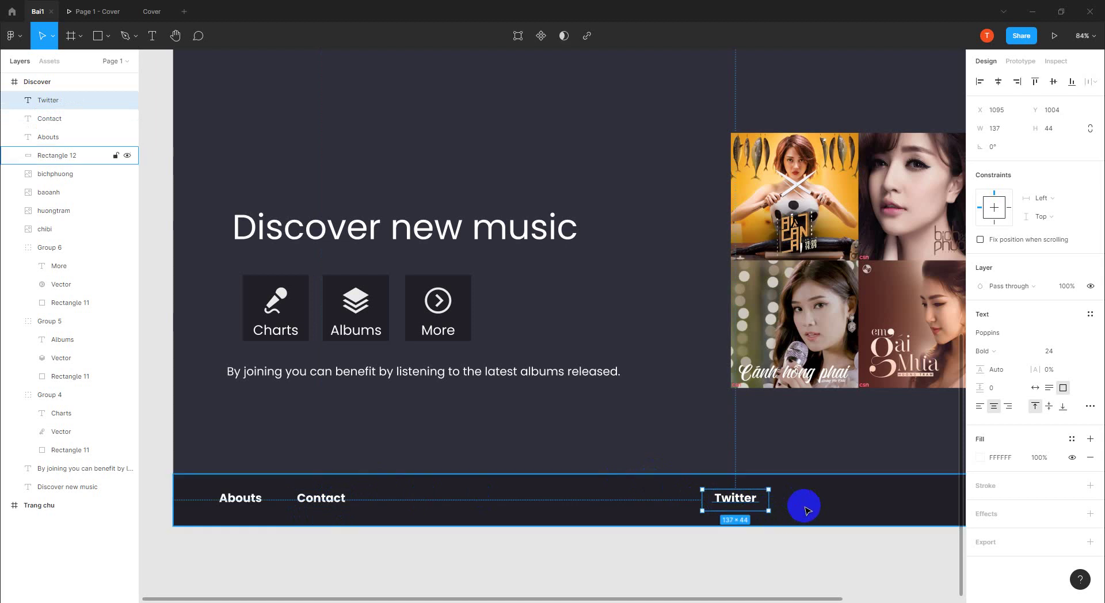
pyautogui.click(729, 443)
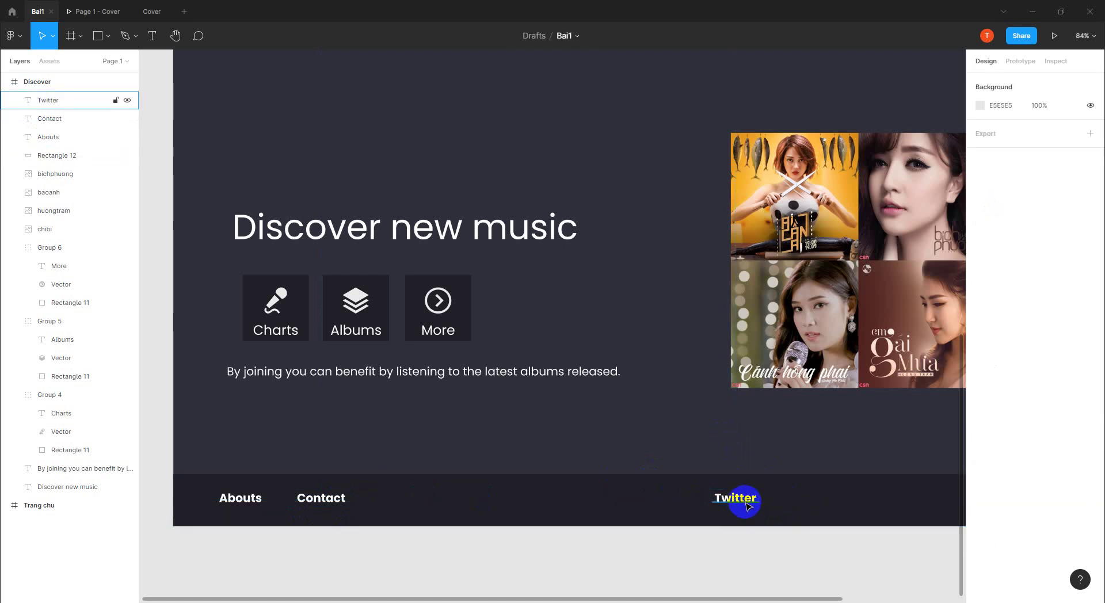
# - Duplicate the Twitter label to X 1301 and retype it as Facebook
pyautogui.click(744, 505)
pyautogui.moveTo(743, 502); pyautogui.dragTo(840, 502)
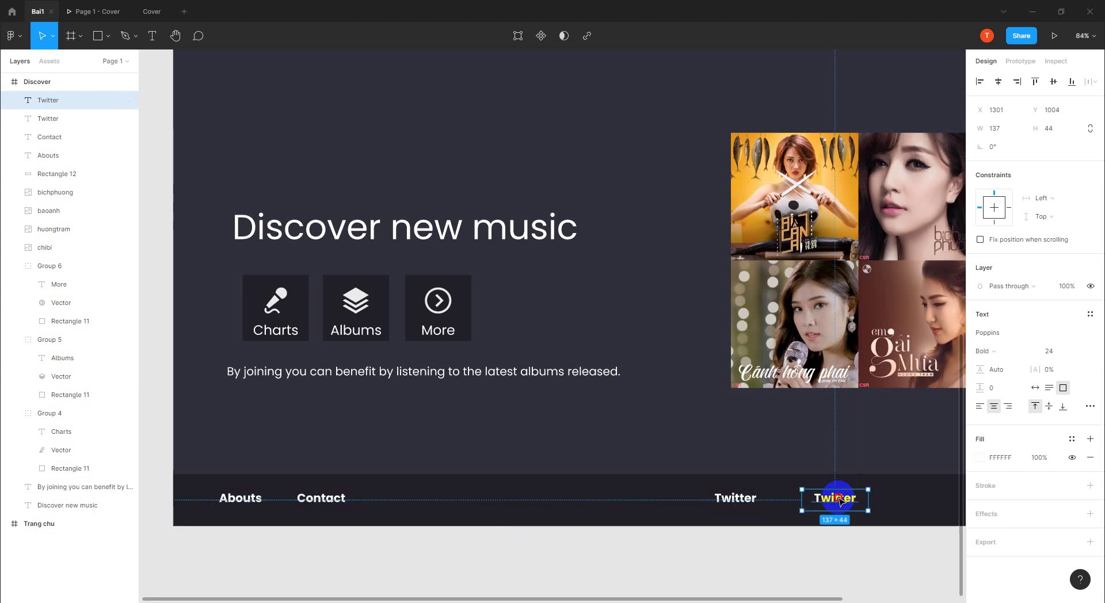
pyautogui.doubleClick(839, 498)
pyautogui.write('Facebook')
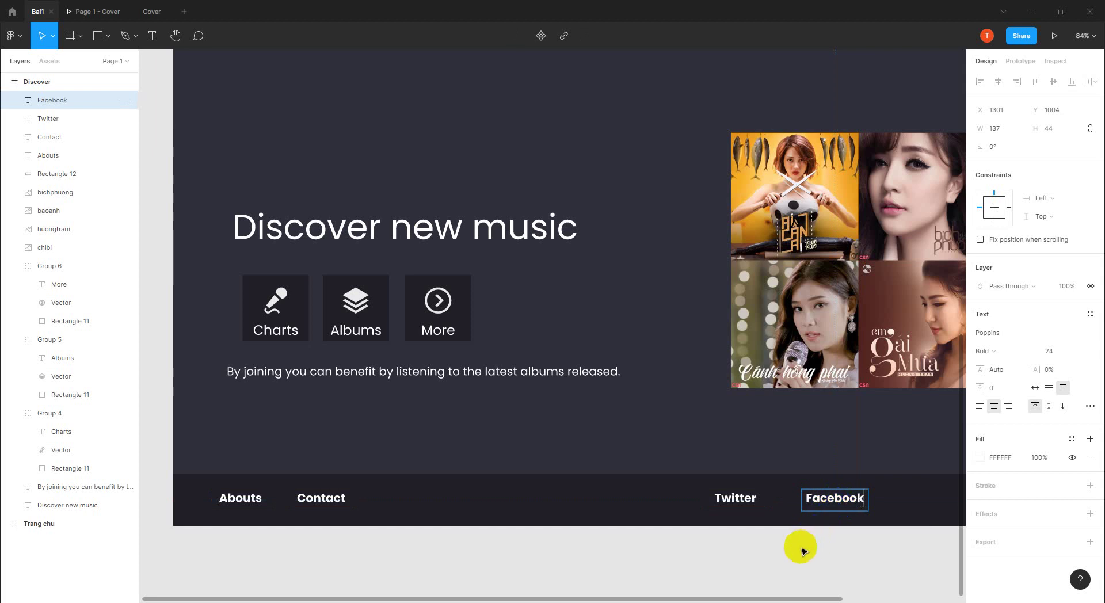
pyautogui.press('Escape')
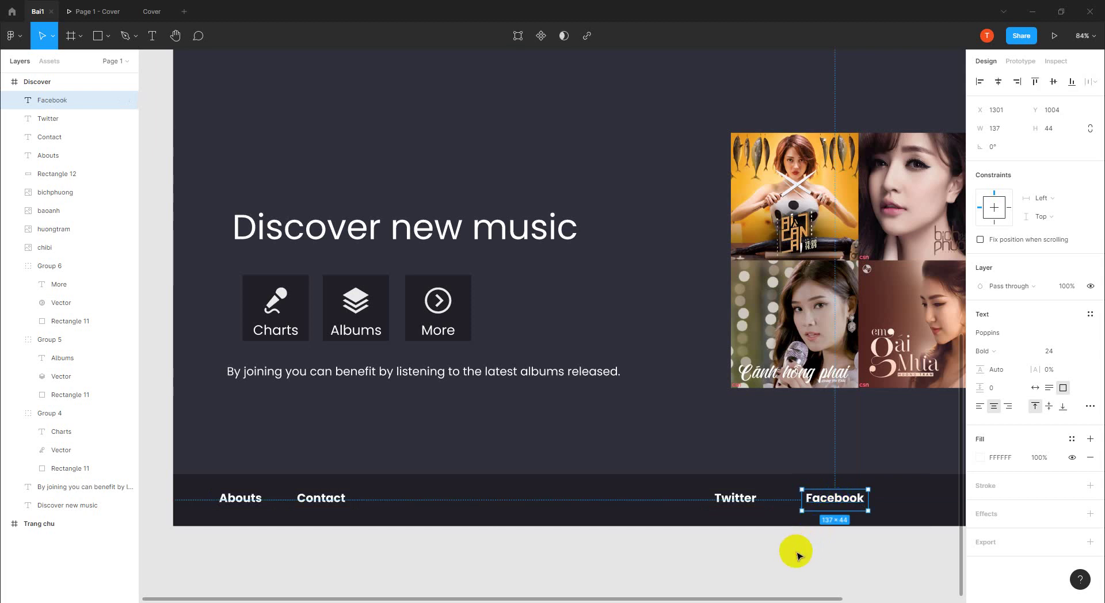
pyautogui.click(719, 440)
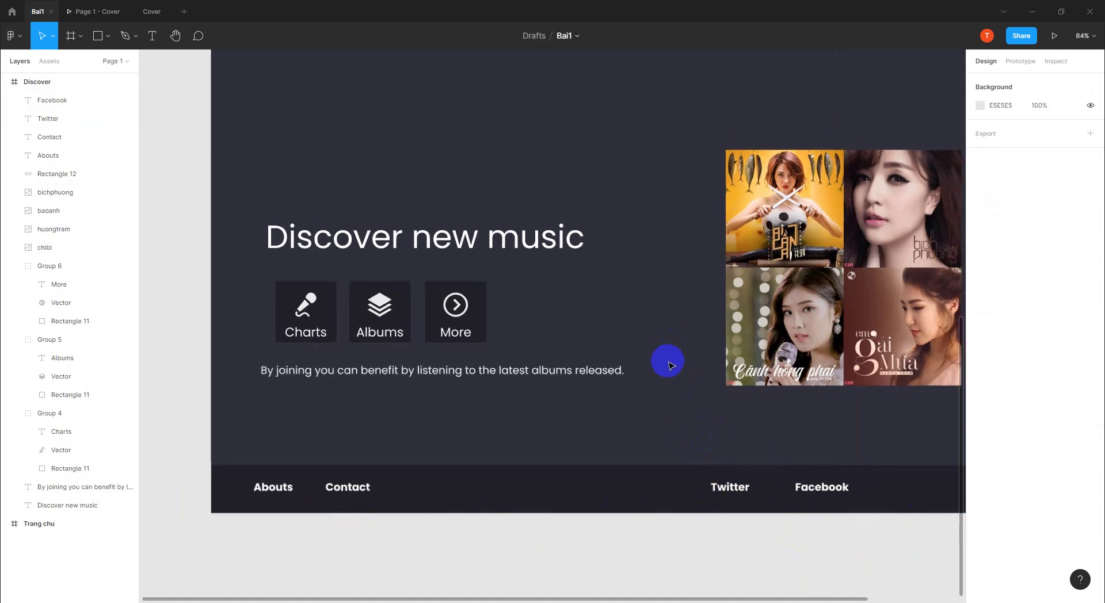
# - Move the 528 × 528 four-album grid right to align with the guides, above the Facebook link
pyautogui.scroll(-1, 668, 363)
pyautogui.scroll(-1, 665, 368)
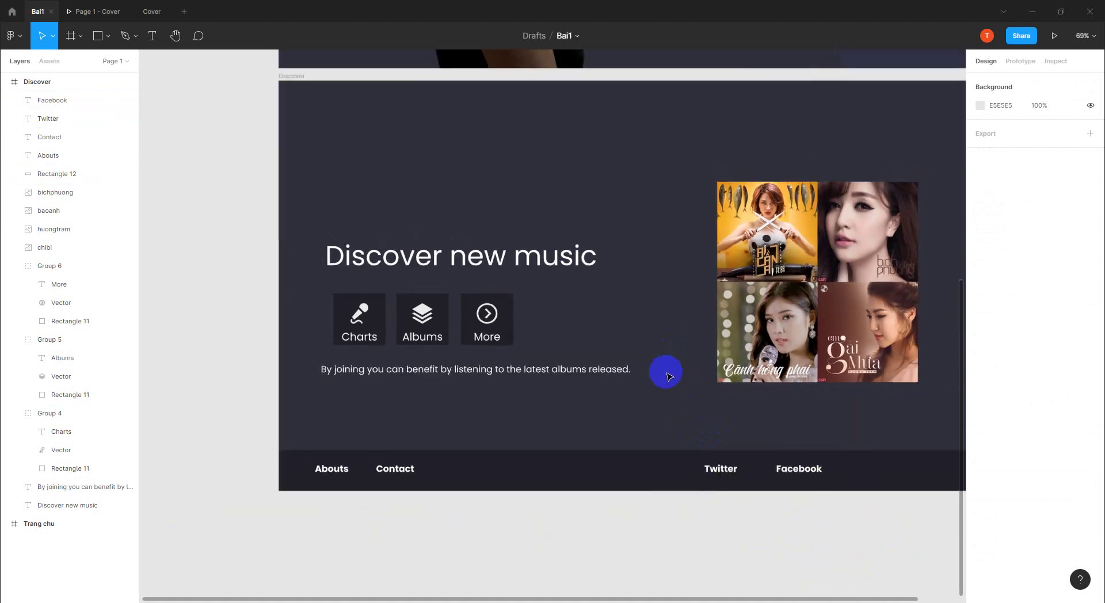
pyautogui.scroll(-1, 665, 371)
pyautogui.scroll(-1, 806, 391)
pyautogui.scroll(-1, 799, 397)
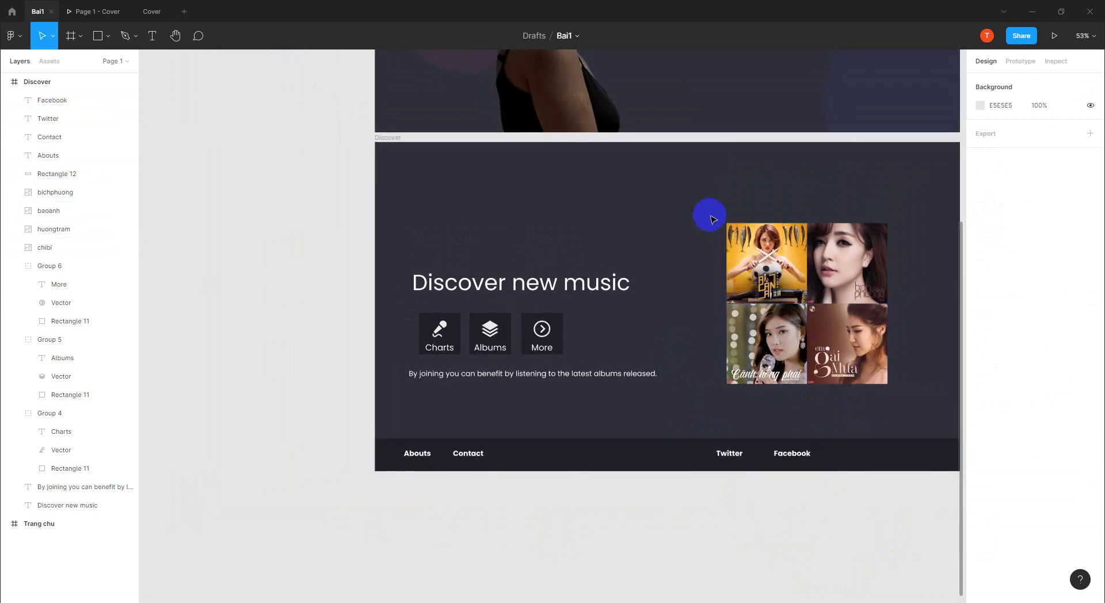
pyautogui.moveTo(708, 206); pyautogui.dragTo(887, 386)
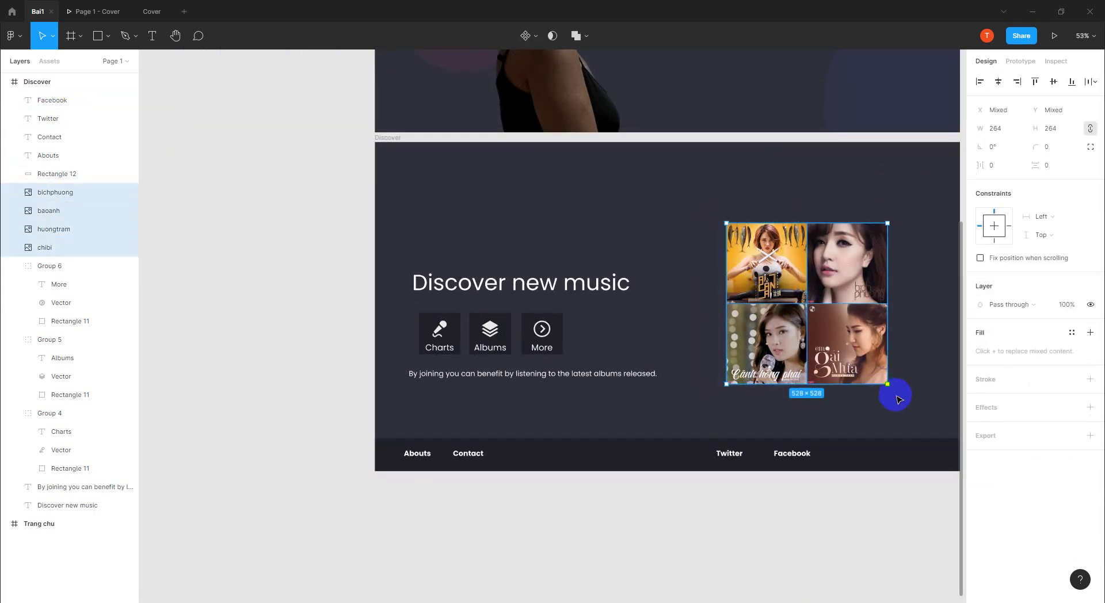
pyautogui.moveTo(836, 280); pyautogui.dragTo(863, 276)
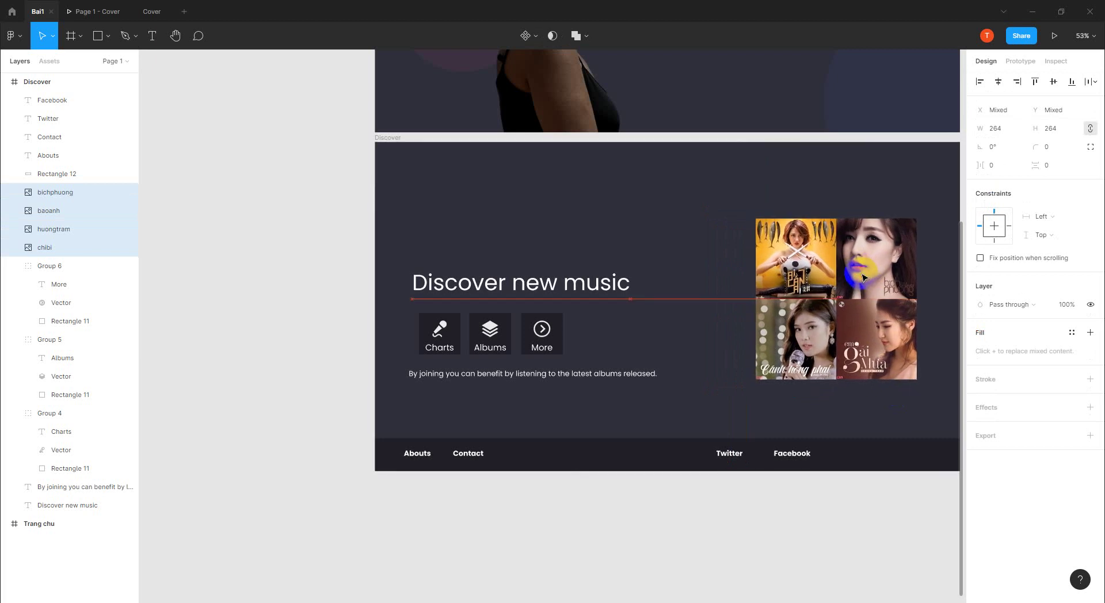
pyautogui.moveTo(727, 395); pyautogui.dragTo(601, 396)
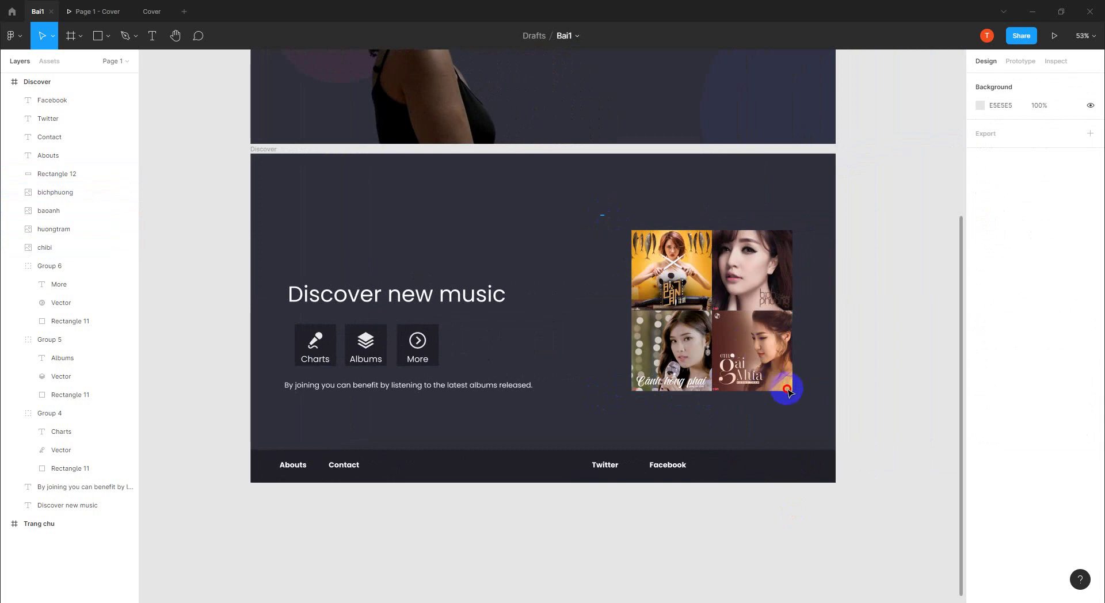
pyautogui.moveTo(602, 215); pyautogui.dragTo(792, 391)
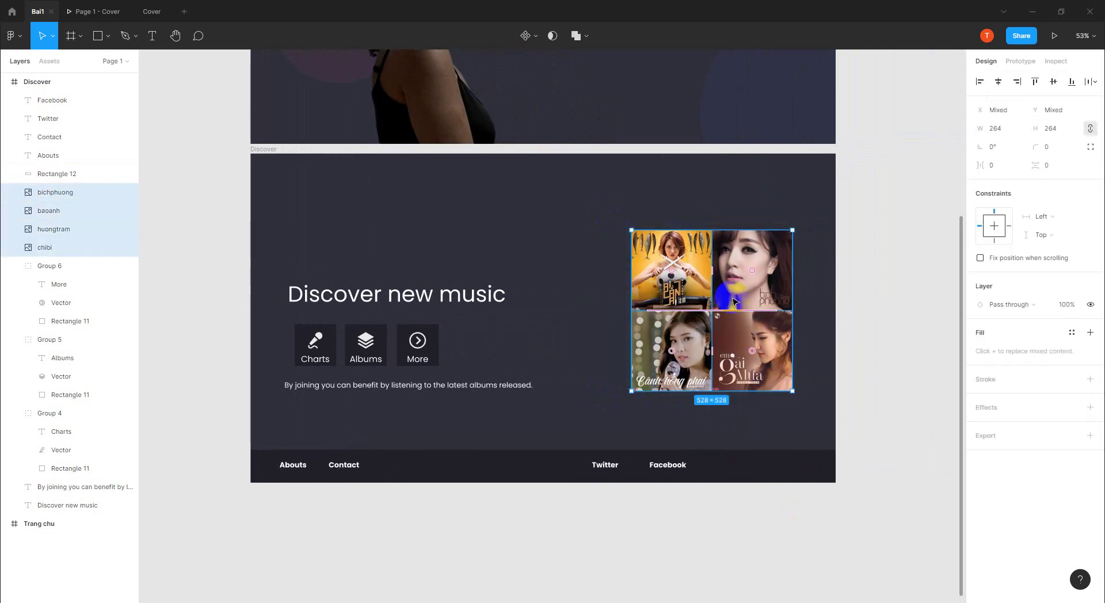
pyautogui.moveTo(734, 300); pyautogui.dragTo(725, 299)
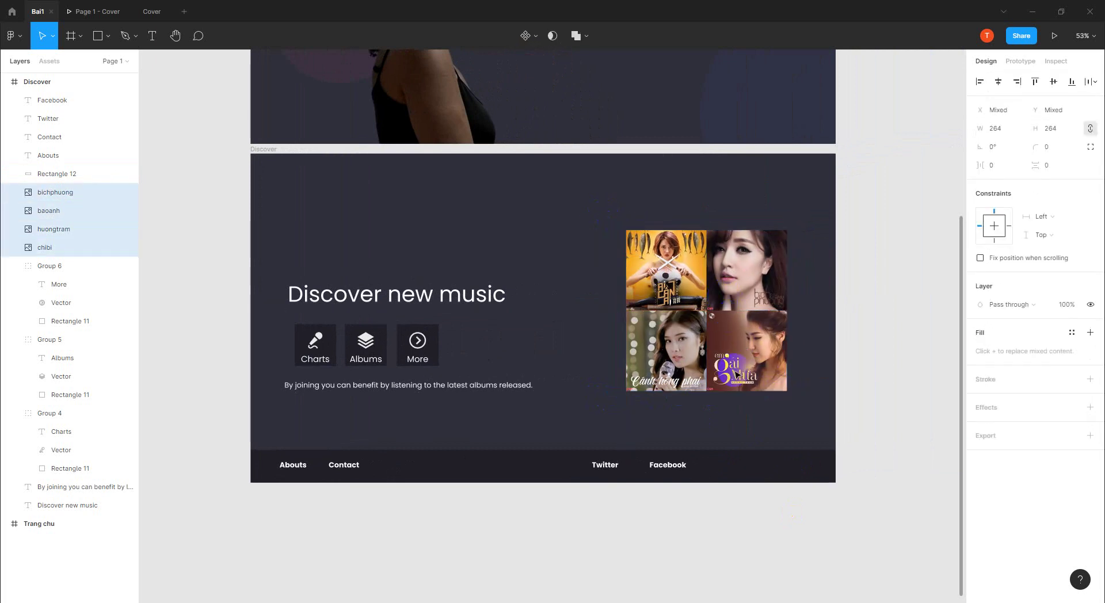
pyautogui.click(720, 536)
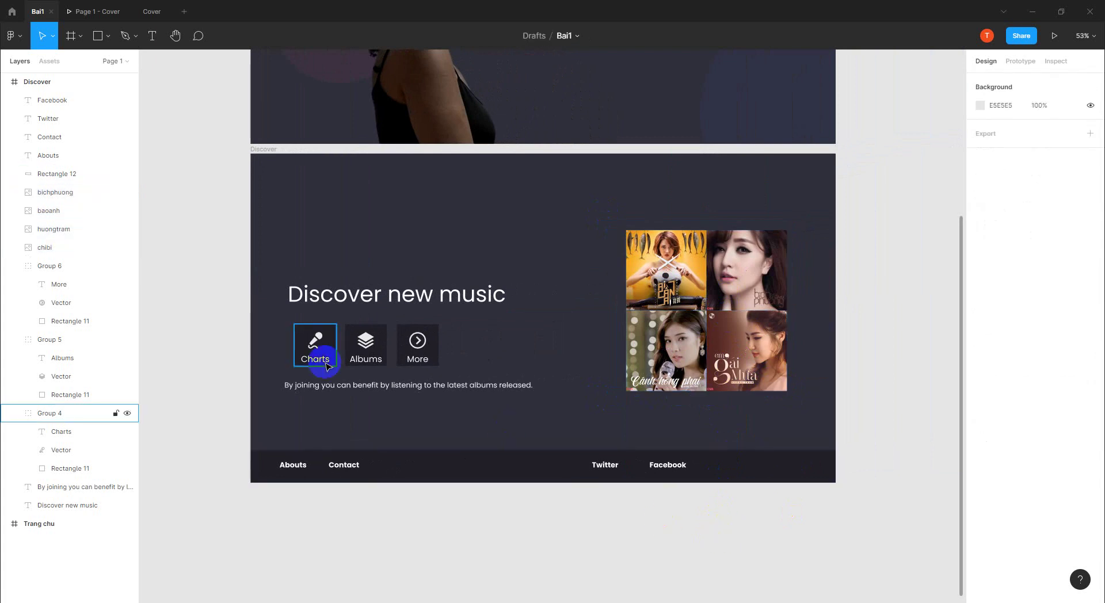
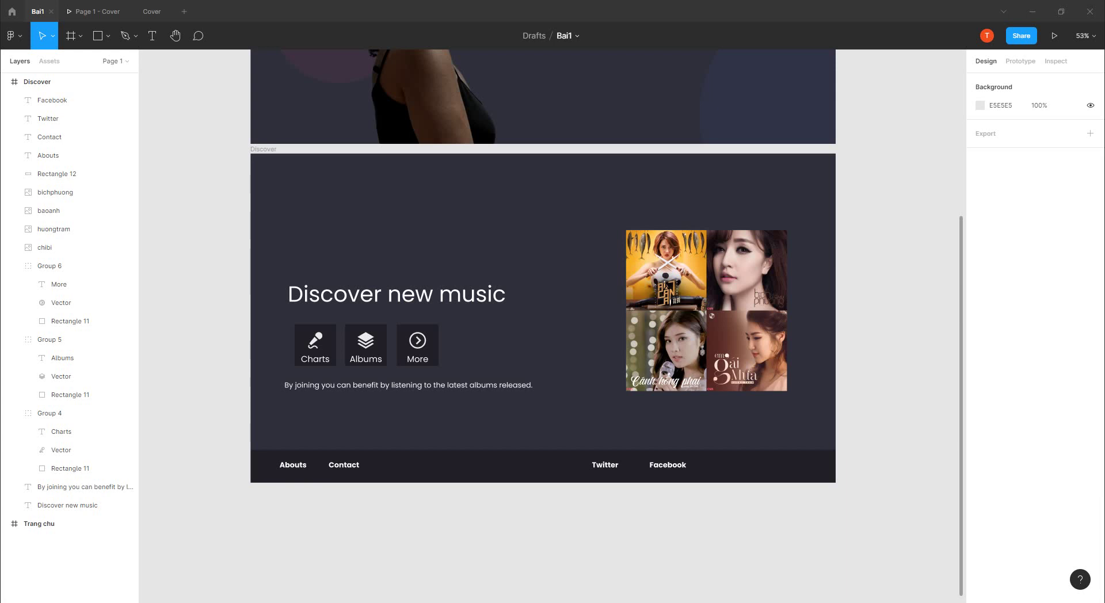
# - Drag the Twitter and Facebook icon frames into the Discover footer, between the Twitter and Facebook labels
pyautogui.moveTo(419, 216); pyautogui.dragTo(544, 252)
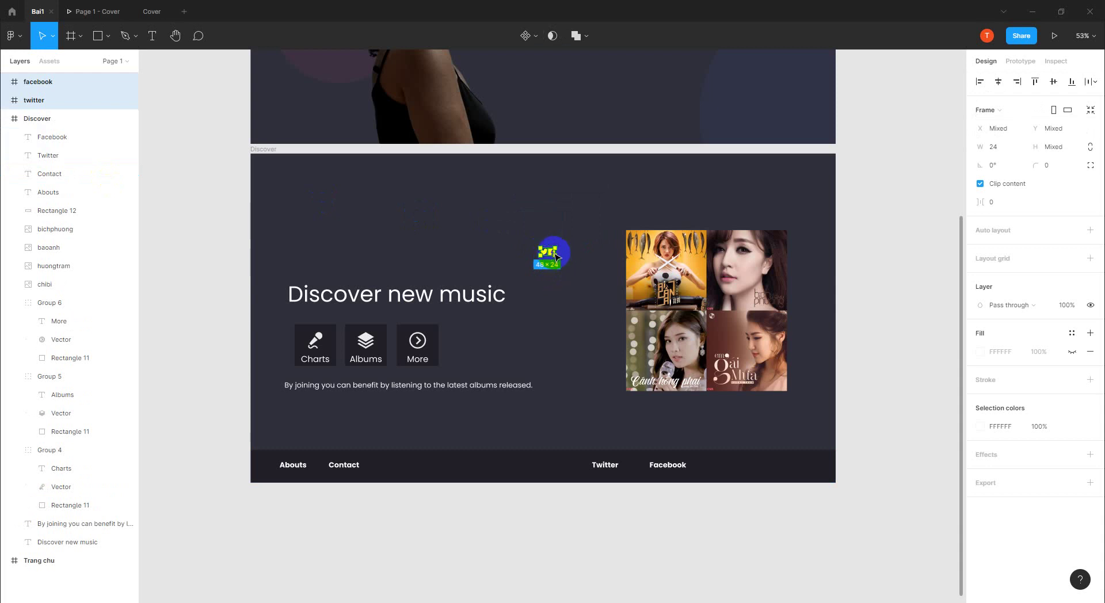
pyautogui.moveTo(552, 254); pyautogui.dragTo(638, 467)
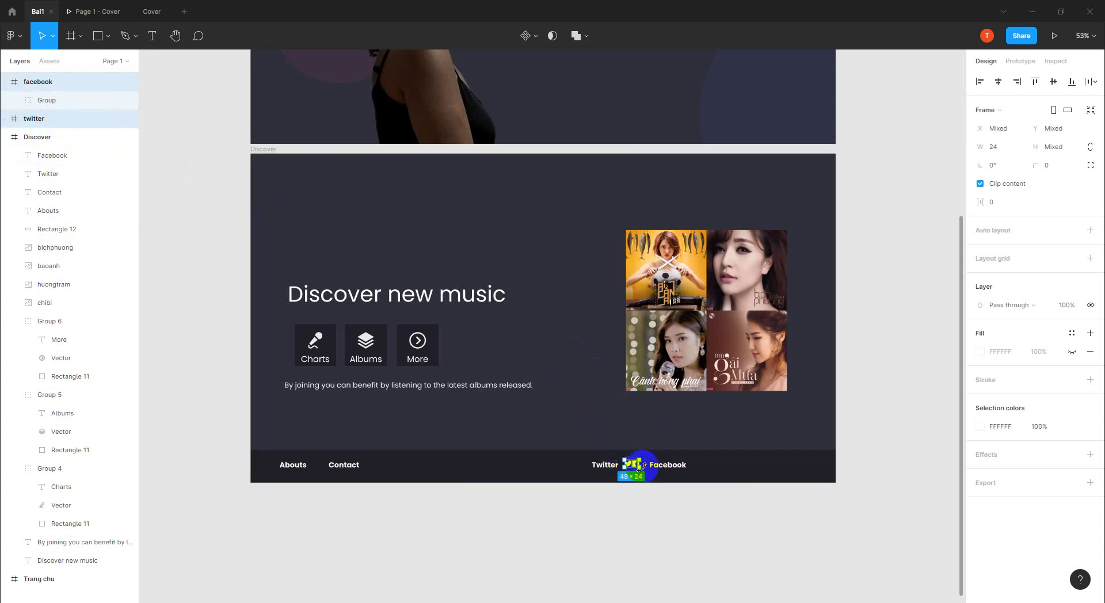
pyautogui.scroll(1, 662, 476)
pyautogui.scroll(2, 648, 487)
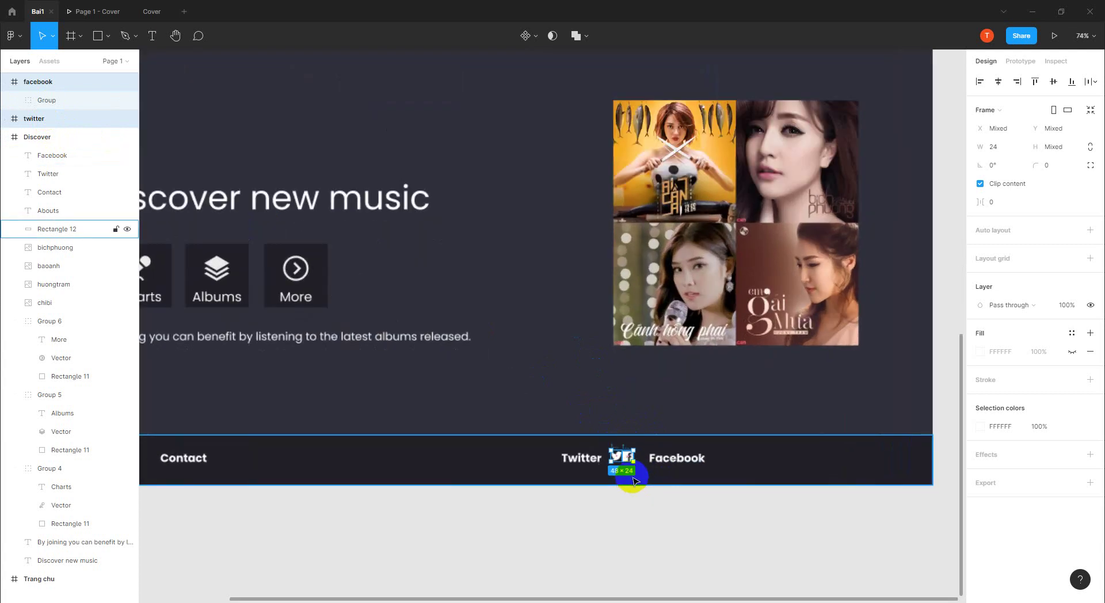
pyautogui.scroll(2, 629, 485)
pyautogui.scroll(2, 626, 460)
pyautogui.scroll(3, 633, 470)
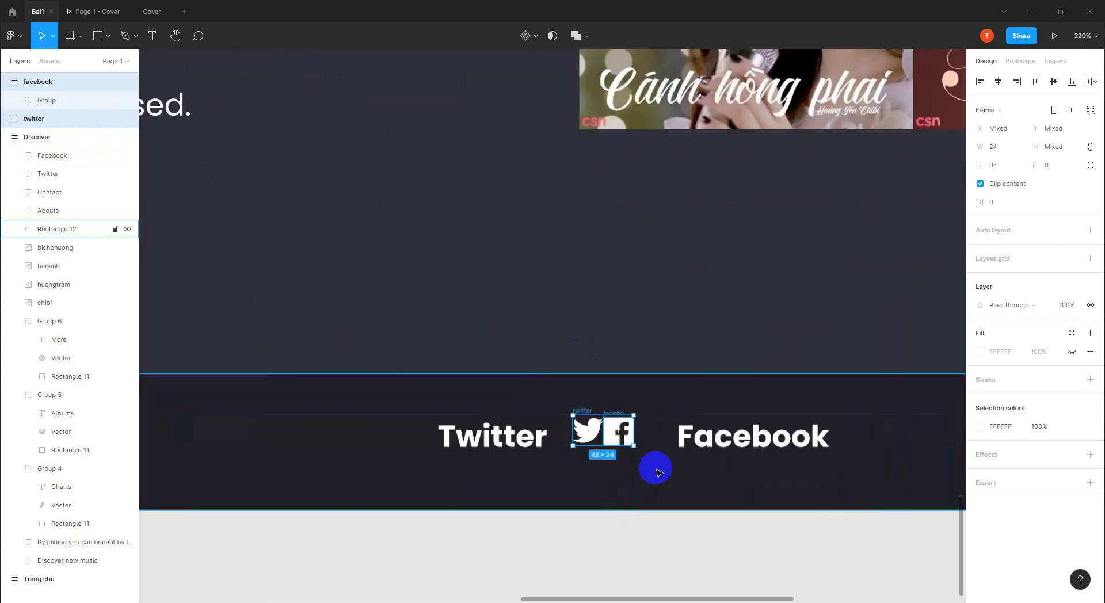
pyautogui.click(583, 440)
pyautogui.moveTo(582, 440); pyautogui.dragTo(588, 442)
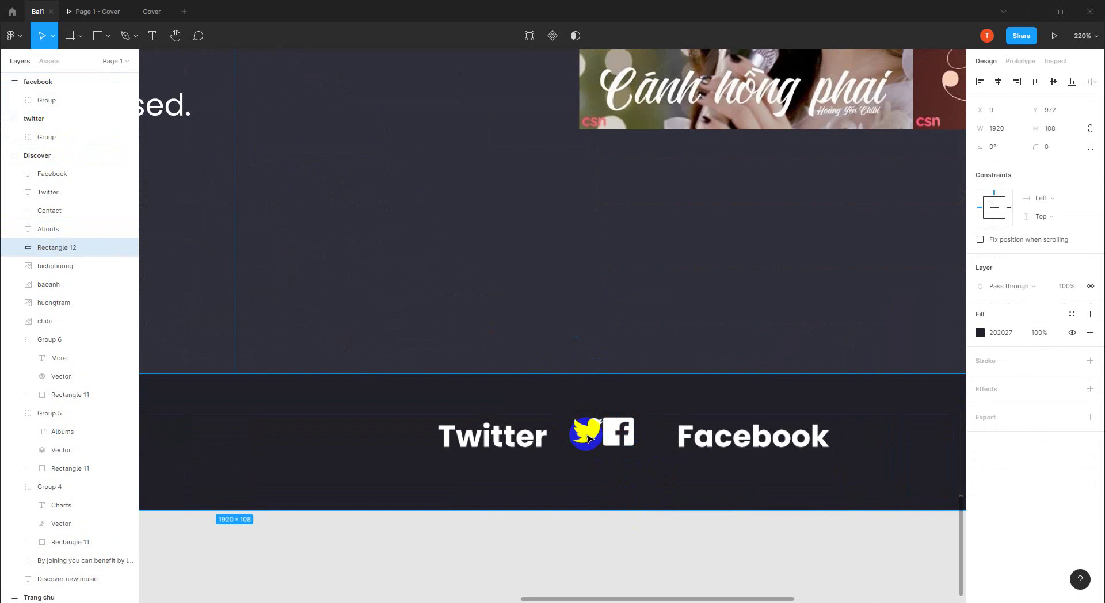
# - Move the bird and F icon groups into the Discover frame and delete the empty twitter frame
pyautogui.click(588, 440)
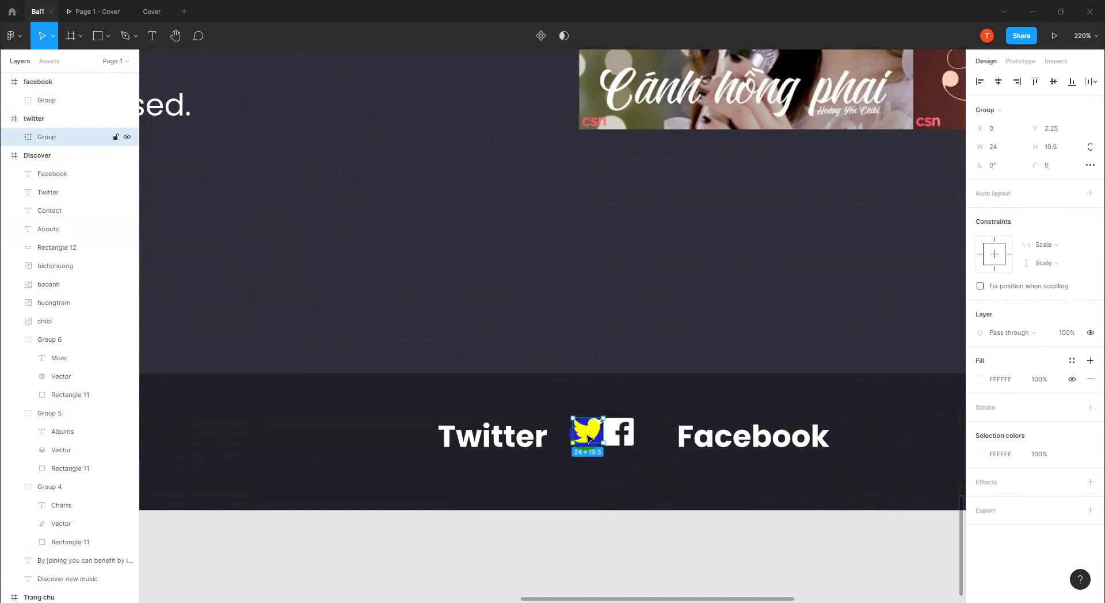
pyautogui.click(14, 137)
pyautogui.moveTo(61, 154); pyautogui.dragTo(65, 183)
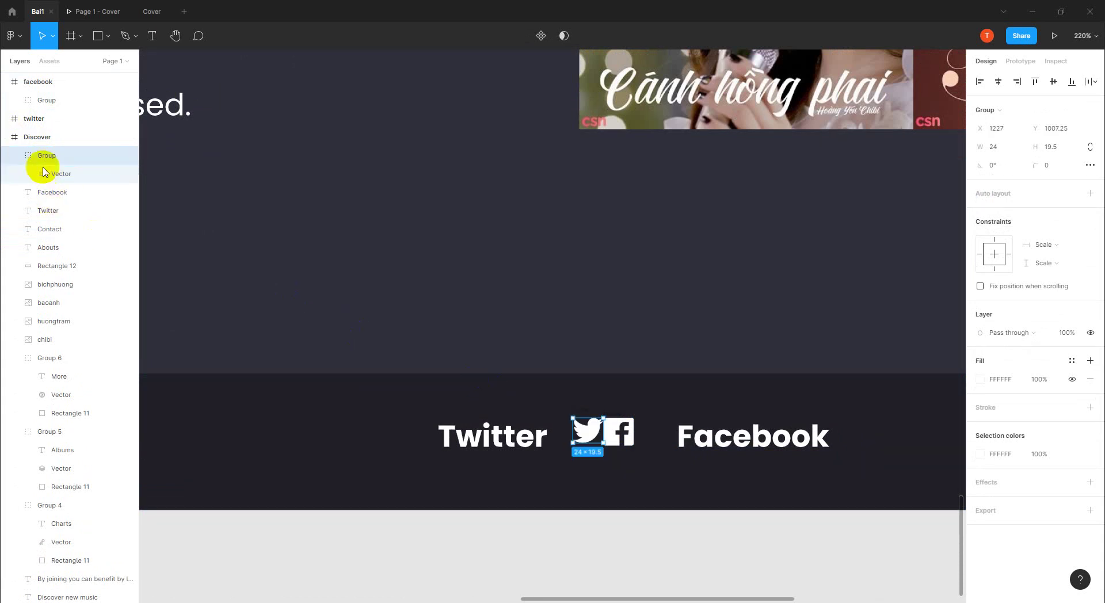
pyautogui.click(47, 118)
pyautogui.press('Delete')
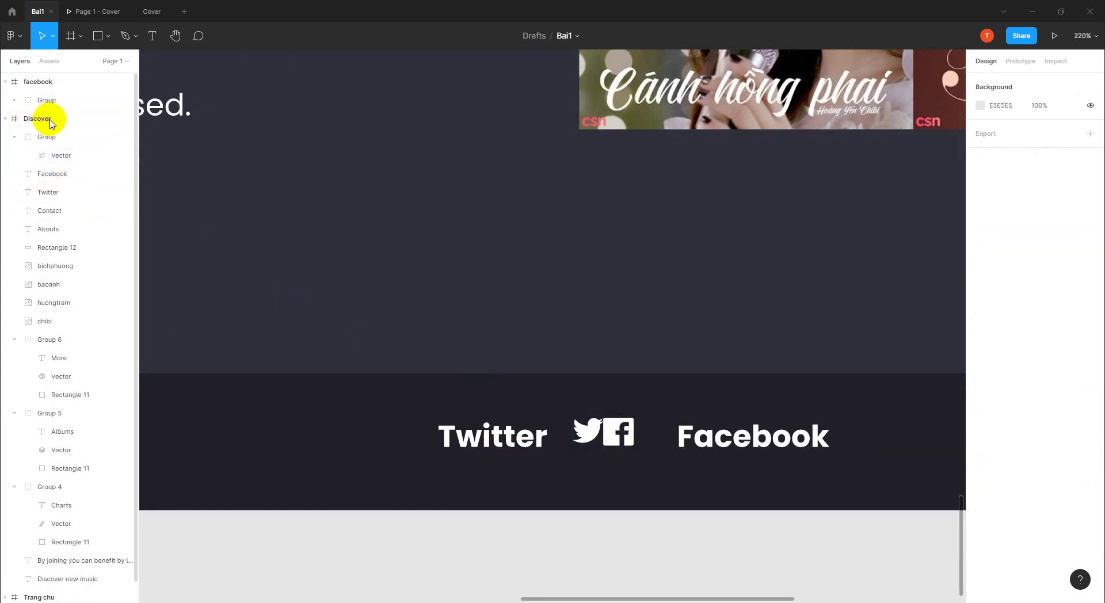
pyautogui.click(14, 102)
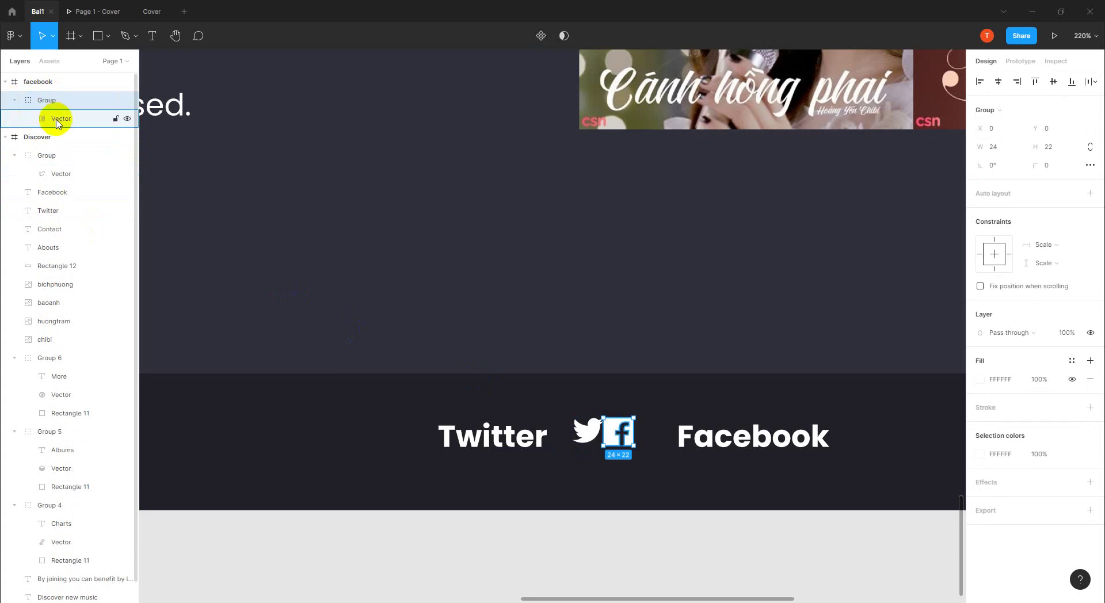
pyautogui.moveTo(57, 124)
pyautogui.mouseDown()
pyautogui.moveTo(65, 180)
pyautogui.moveTo(61, 153)
pyautogui.mouseUp()
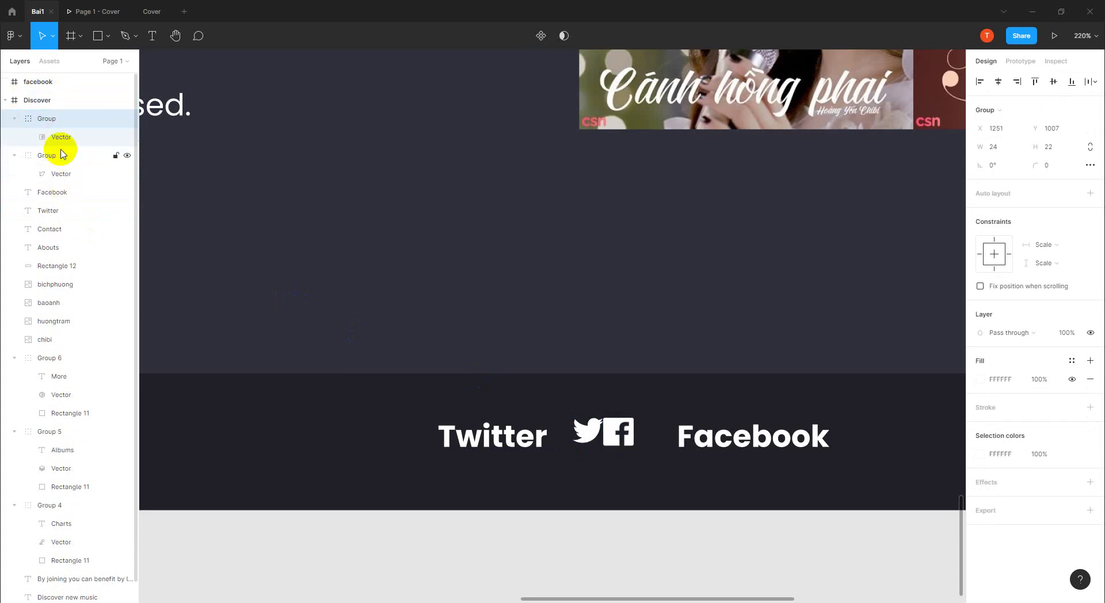
# - Ungroup the F icon group and the bird icon group
pyautogui.click(62, 138)
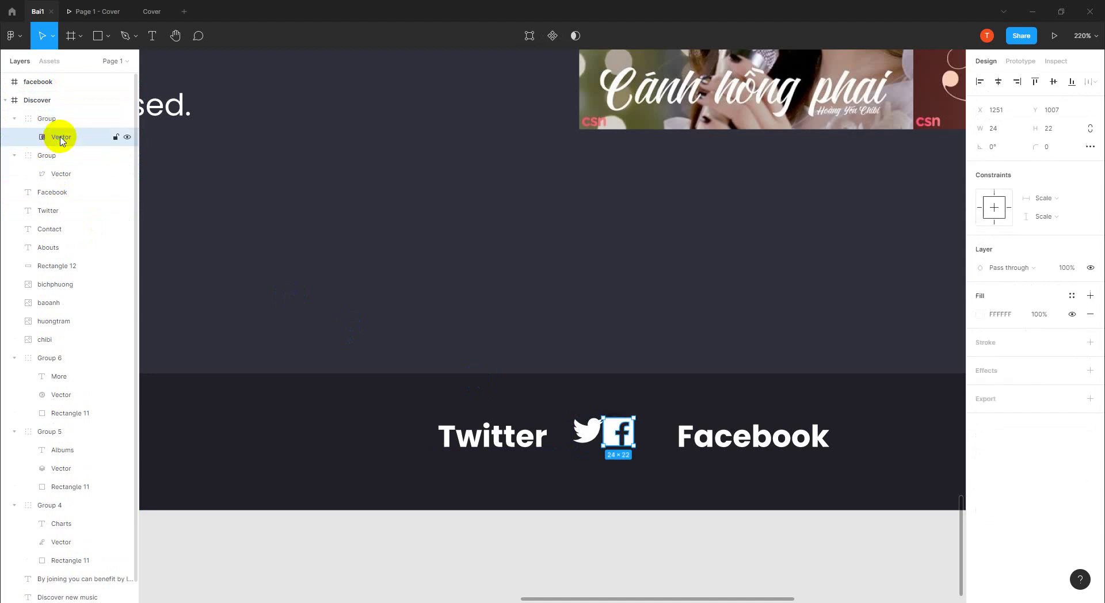
pyautogui.rightClick(59, 137)
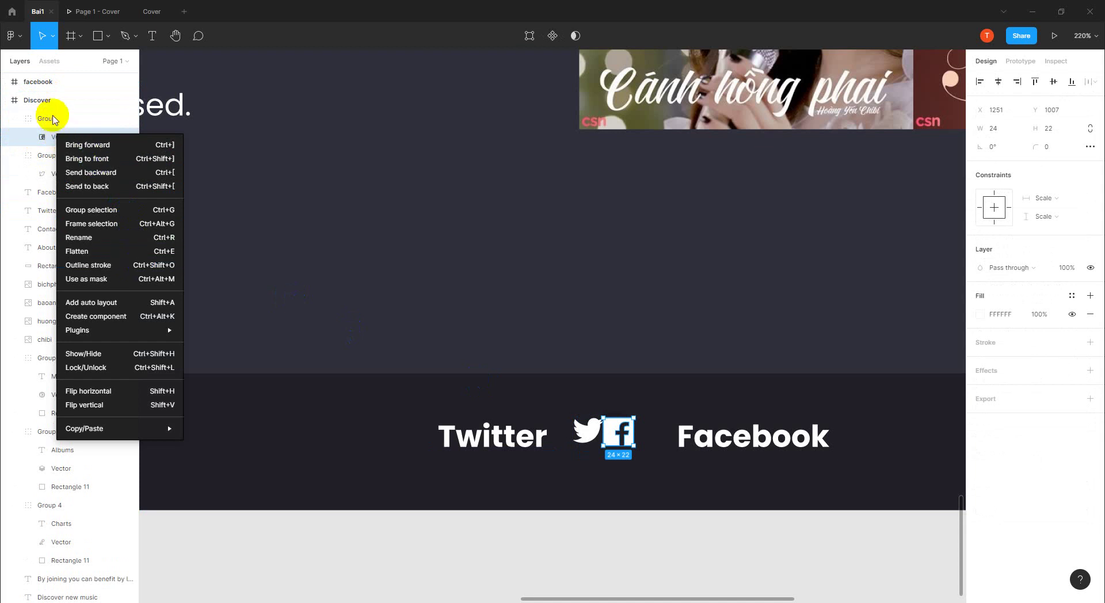
pyautogui.click(52, 118)
pyautogui.click(52, 119)
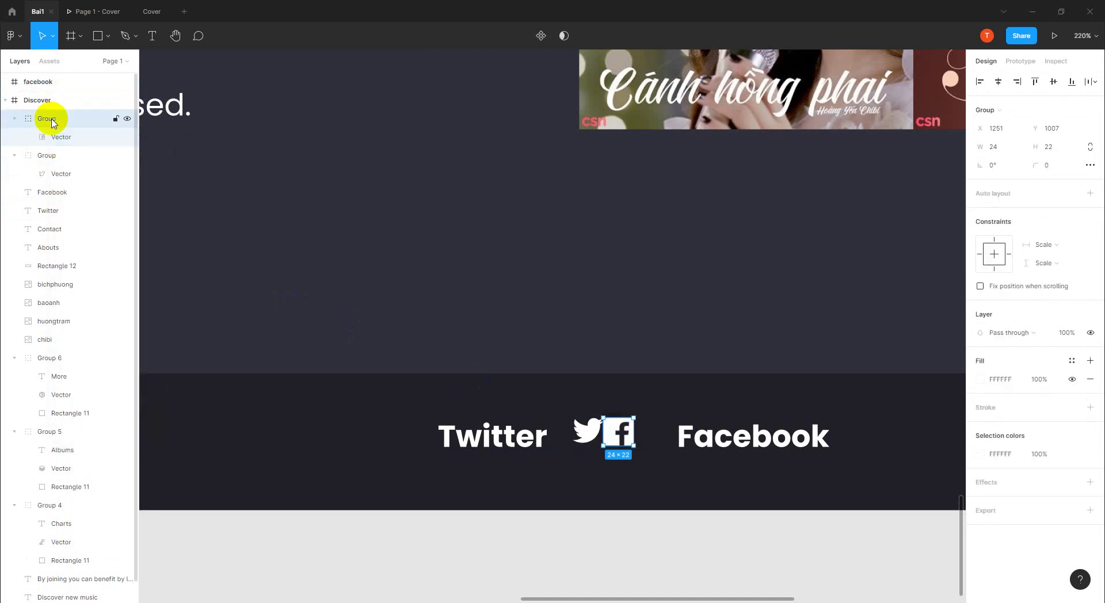
pyautogui.rightClick(52, 121)
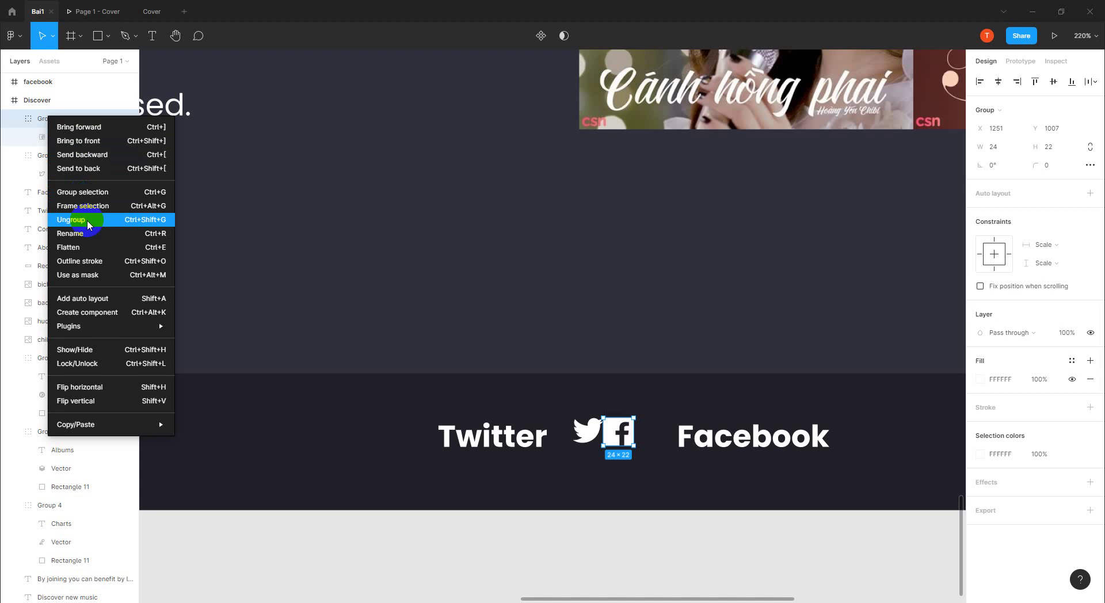
pyautogui.click(88, 224)
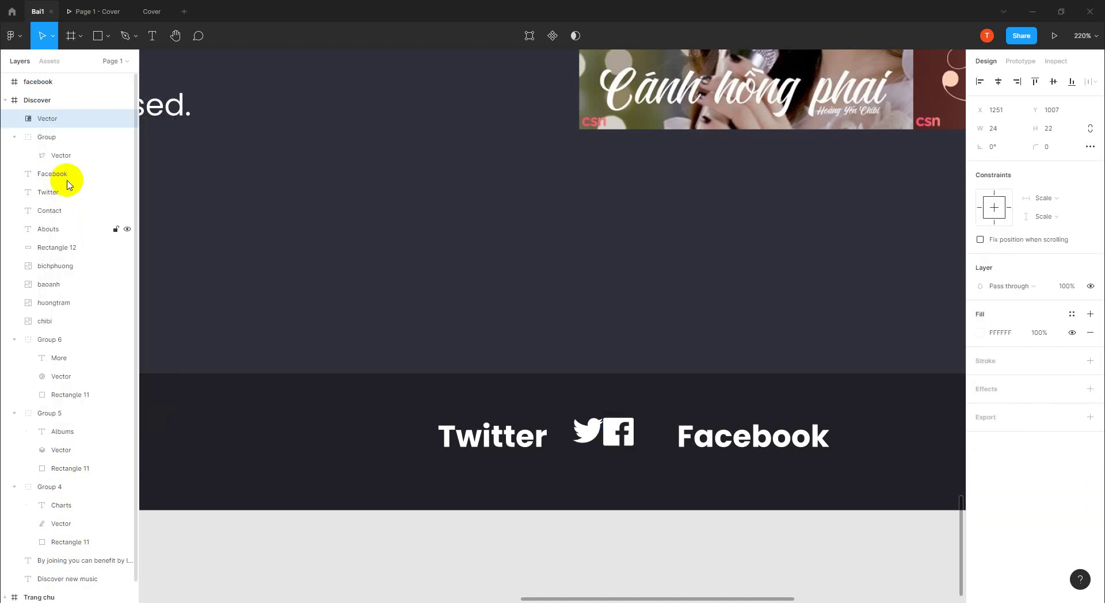
pyautogui.click(49, 139)
pyautogui.rightClick(50, 140)
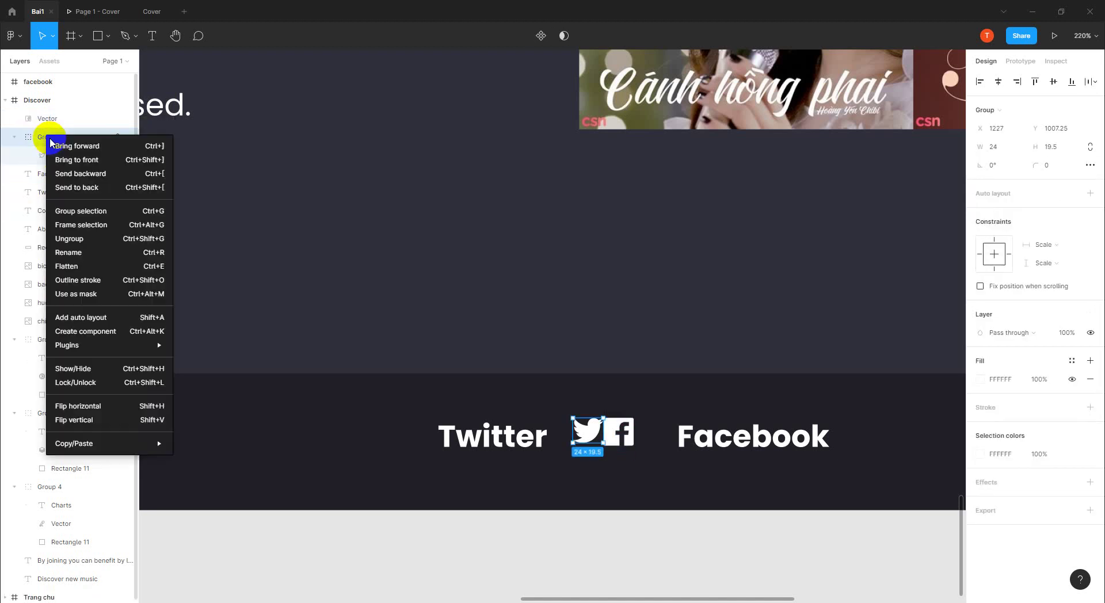
pyautogui.click(100, 238)
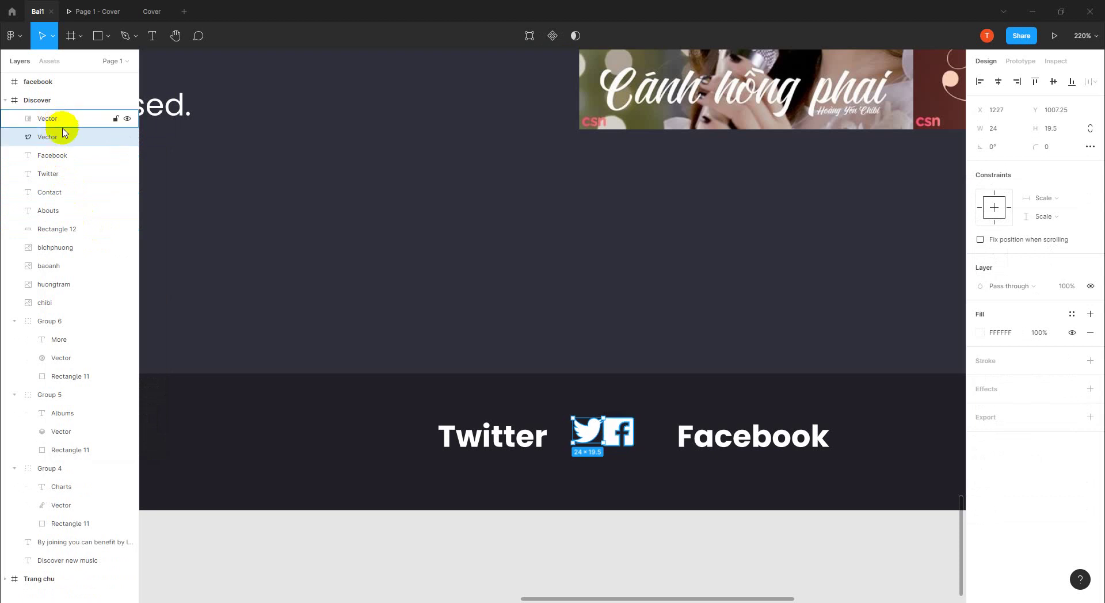
# - Rename the F icon layer 'fb' and the bird icon layer 'tw'
pyautogui.click(62, 118)
pyautogui.rightClick(60, 117)
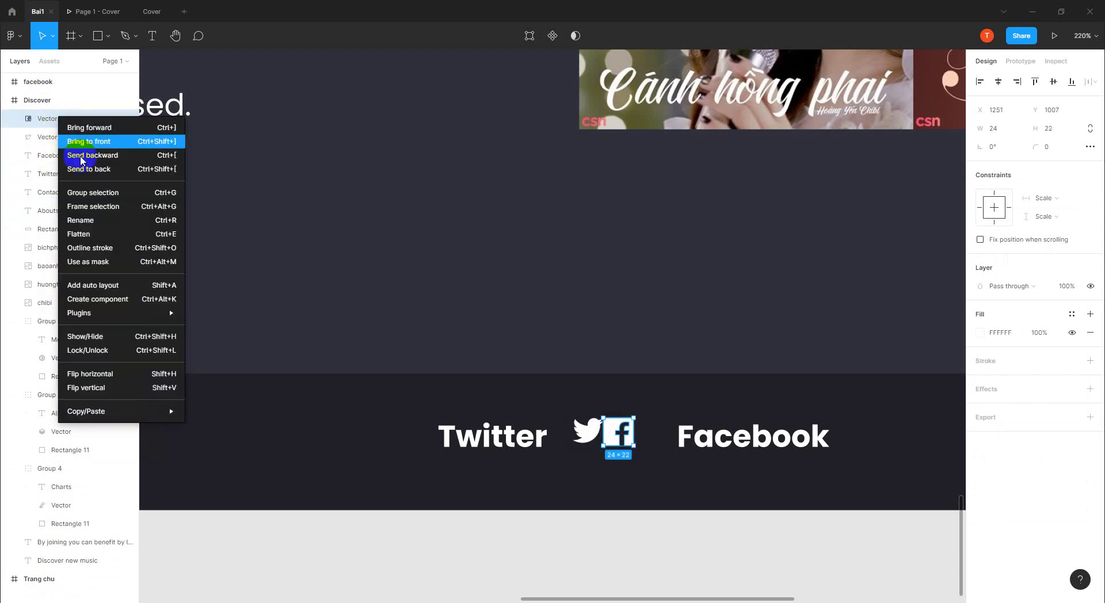
pyautogui.click(106, 219)
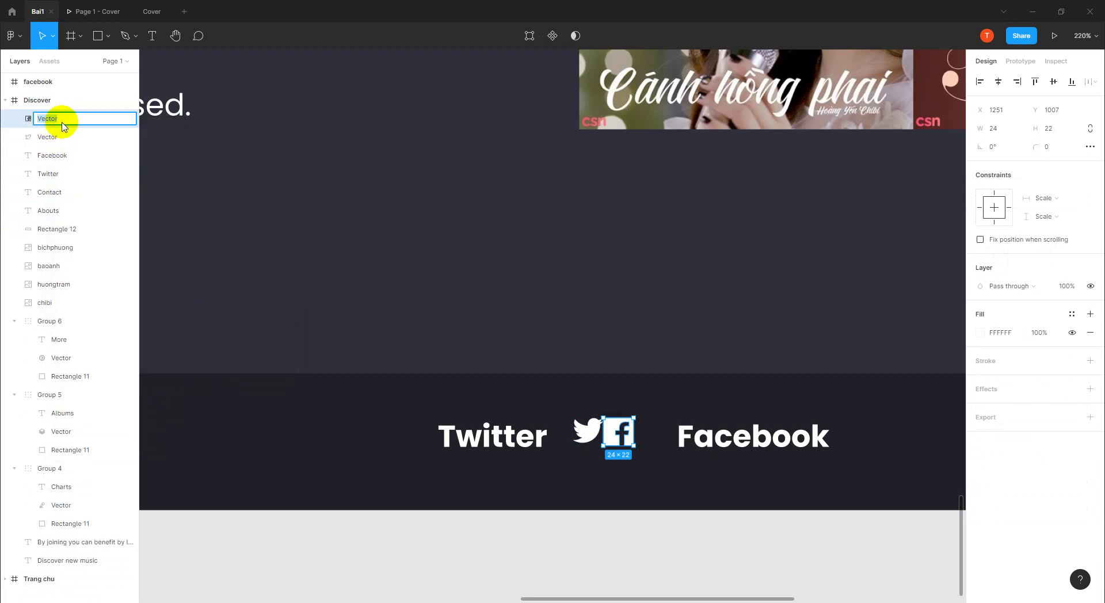
pyautogui.click(65, 122)
pyautogui.write('fb')
pyautogui.press('Return')
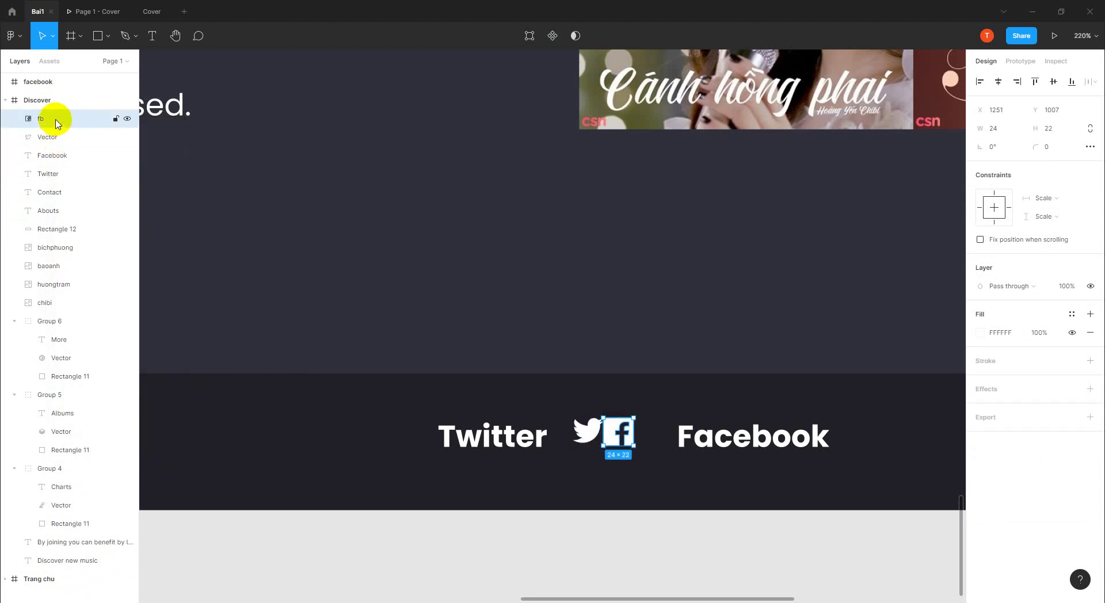
pyautogui.click(52, 139)
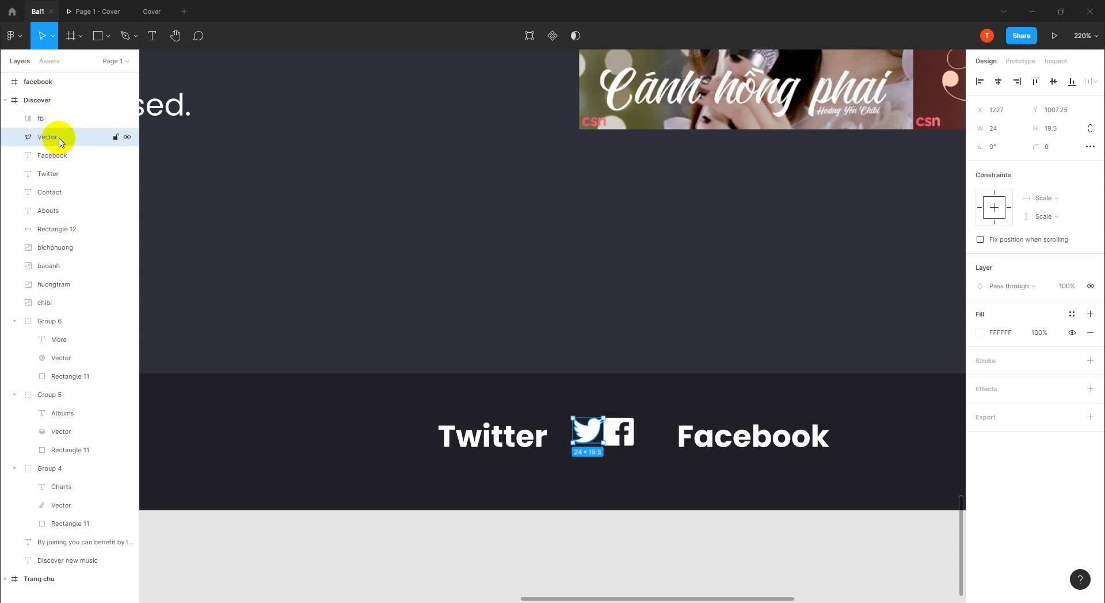
pyautogui.doubleClick(49, 137)
pyautogui.write('tw')
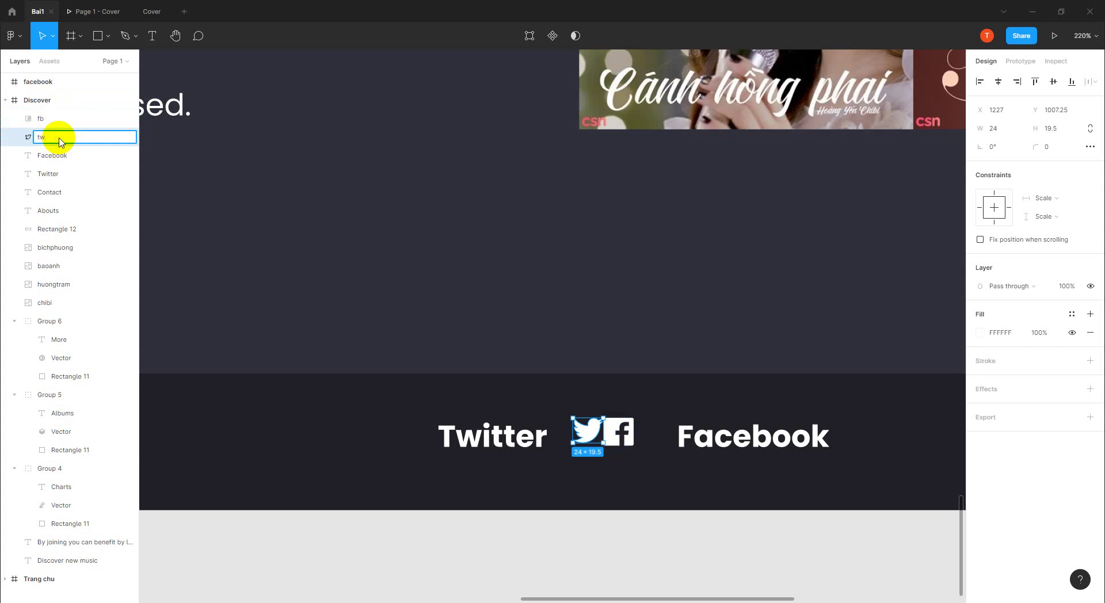
pyautogui.press('Return')
# - Move the bird icon just left of the Twitter label and the F icon toward Facebook
pyautogui.click(573, 439)
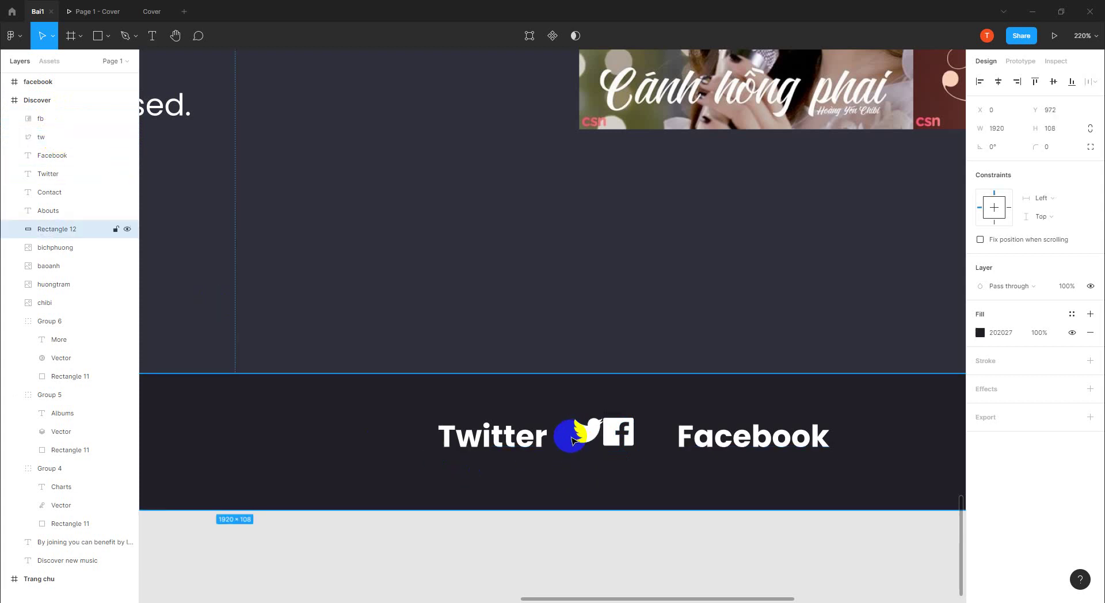
pyautogui.moveTo(585, 439); pyautogui.dragTo(429, 442)
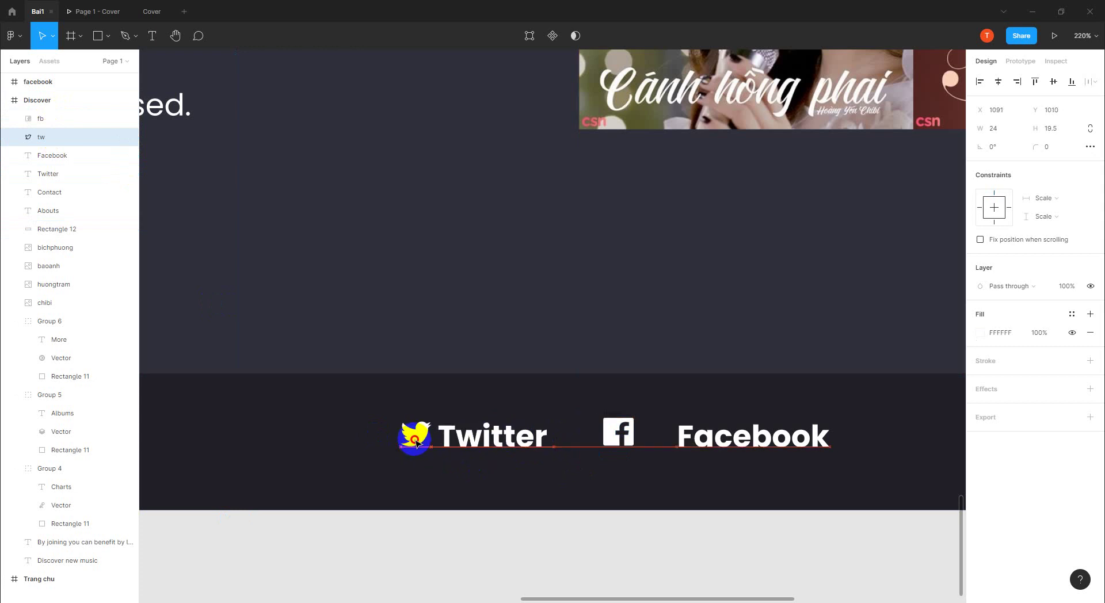
pyautogui.click(604, 460)
pyautogui.moveTo(616, 438); pyautogui.dragTo(644, 440)
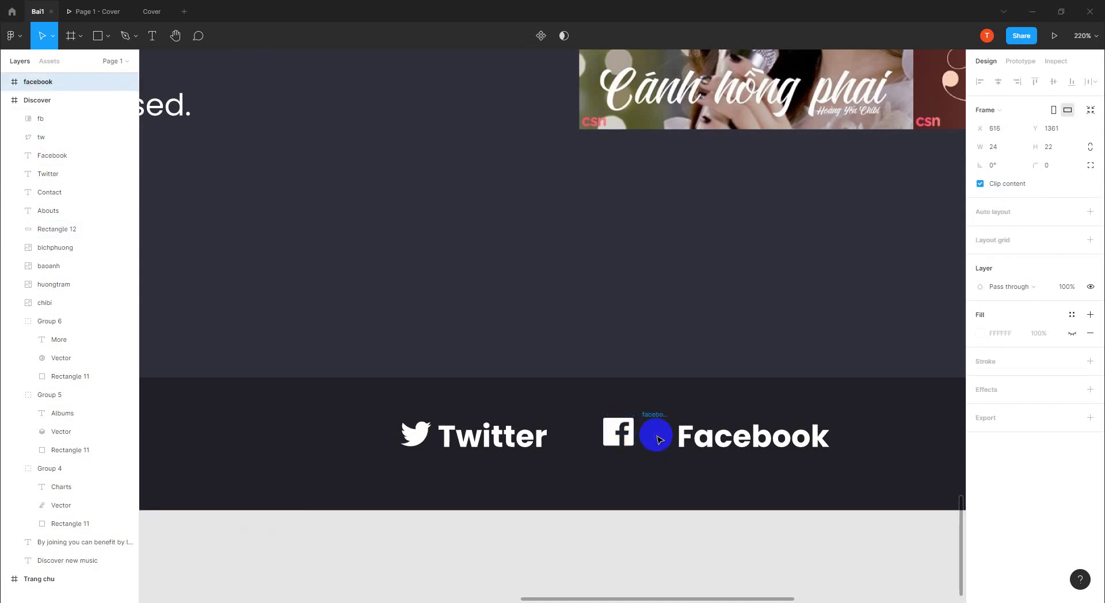
pyautogui.moveTo(69, 81)
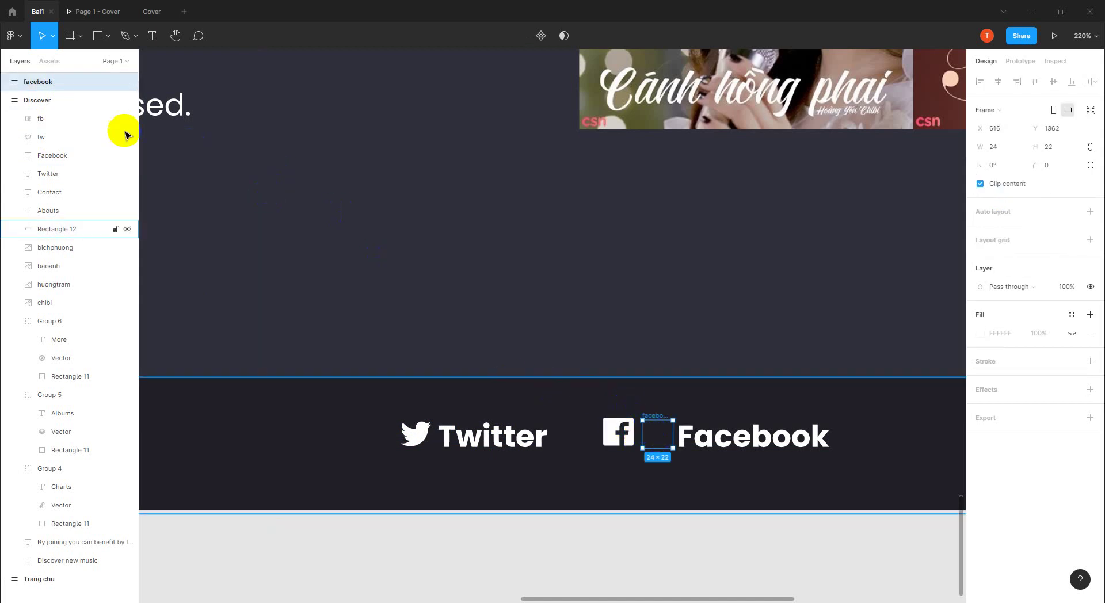
# - Delete the empty facebook frame and nudge the F icon right up to the Facebook label
pyautogui.click(38, 84)
pyautogui.press('Delete')
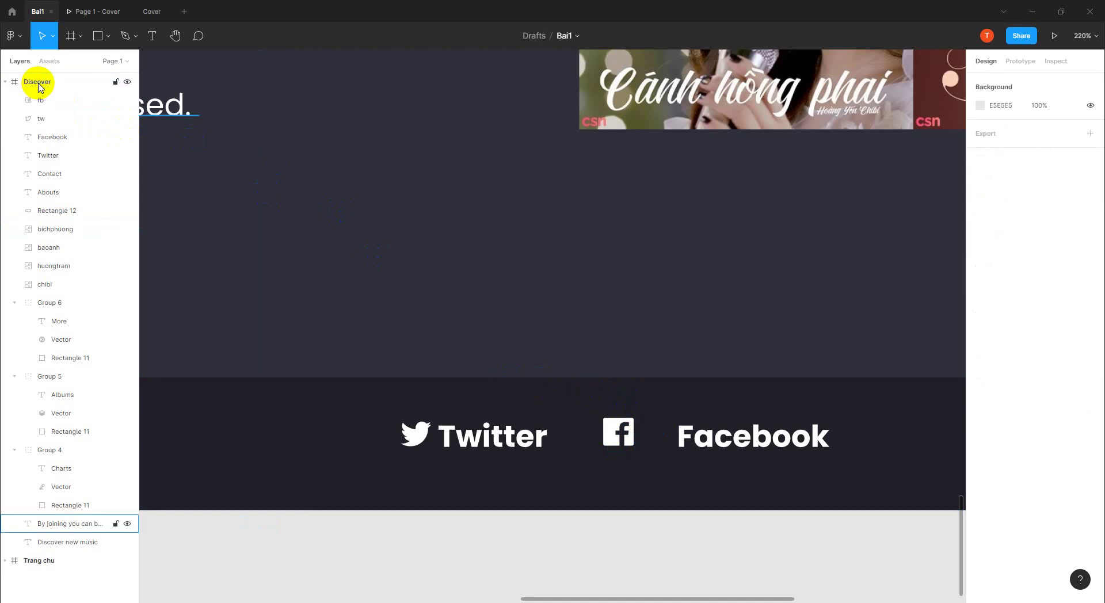
pyautogui.moveTo(617, 438); pyautogui.dragTo(652, 444)
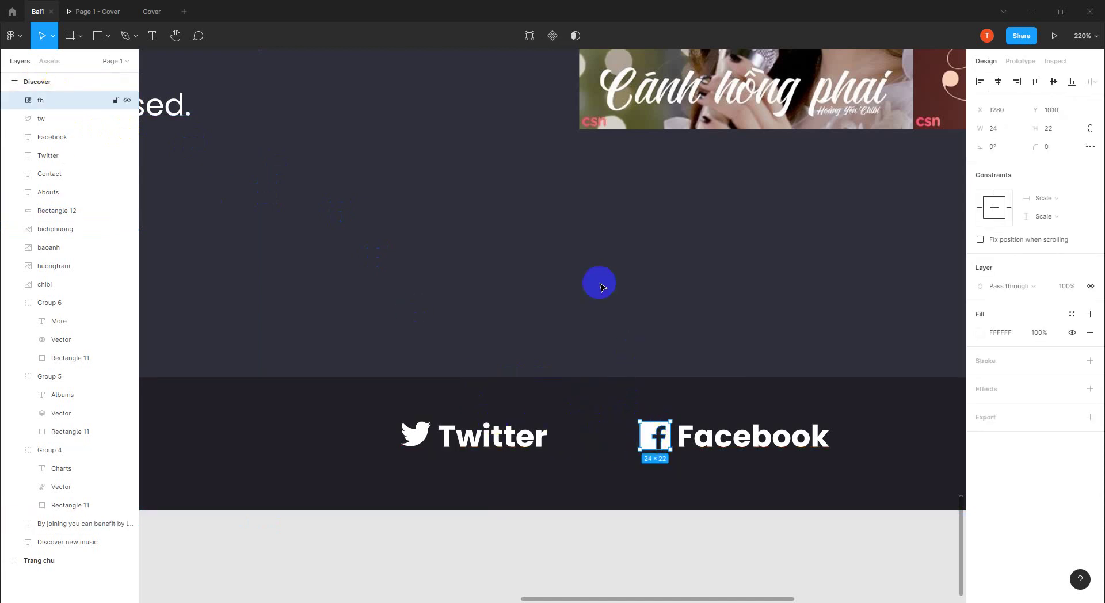
pyautogui.click(576, 285)
pyautogui.scroll(-3, 571, 333)
pyautogui.scroll(-2, 585, 345)
pyautogui.scroll(-3, 583, 345)
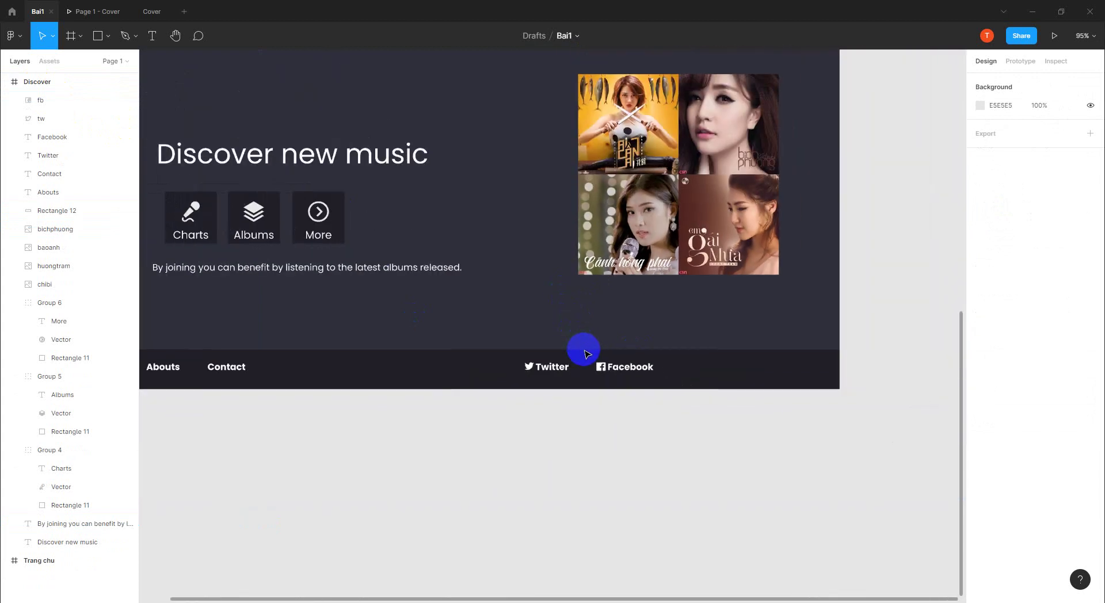
pyautogui.scroll(-2, 582, 348)
pyautogui.hscroll(1, 582, 351)
pyautogui.moveTo(510, 326); pyautogui.dragTo(741, 457)
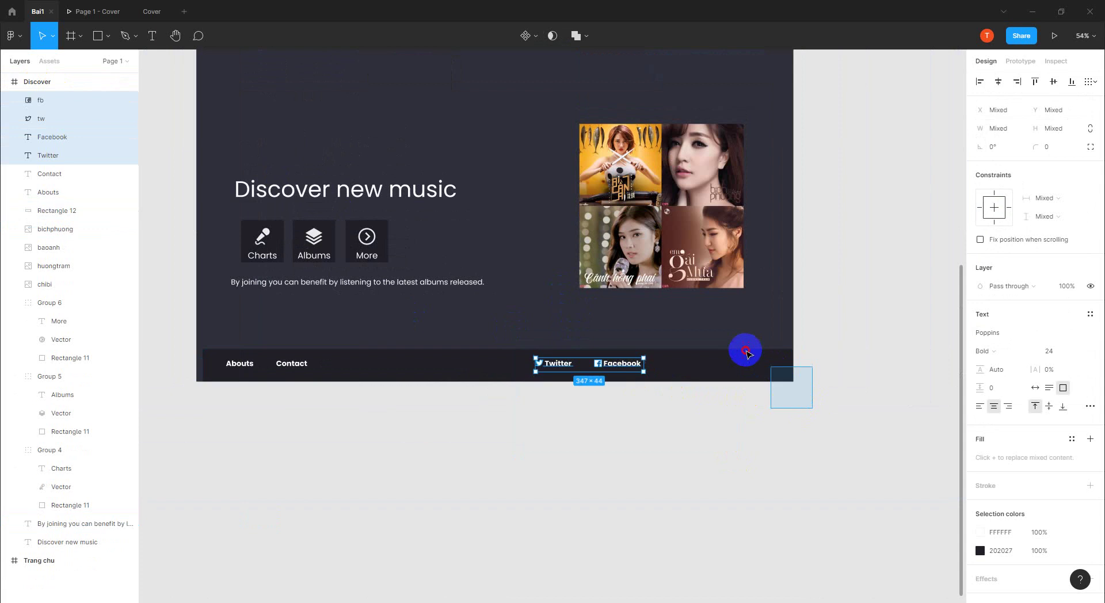
pyautogui.keyDown('shift'); pyautogui.click(785, 380); pyautogui.keyUp('shift')
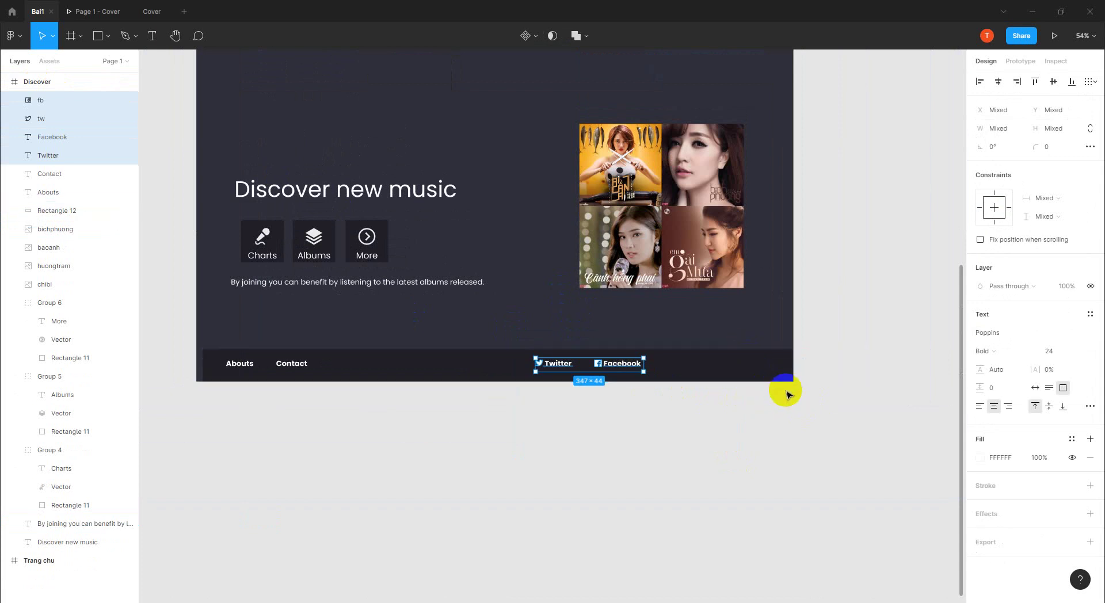
pyautogui.click(765, 371)
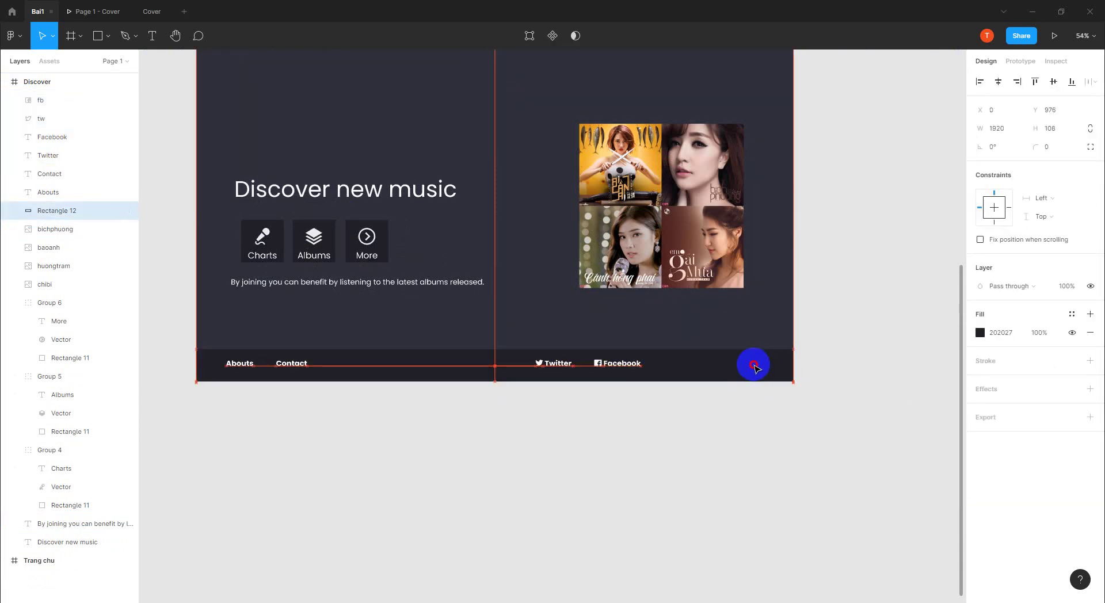
pyautogui.click(553, 366)
pyautogui.scroll(1, 553, 367)
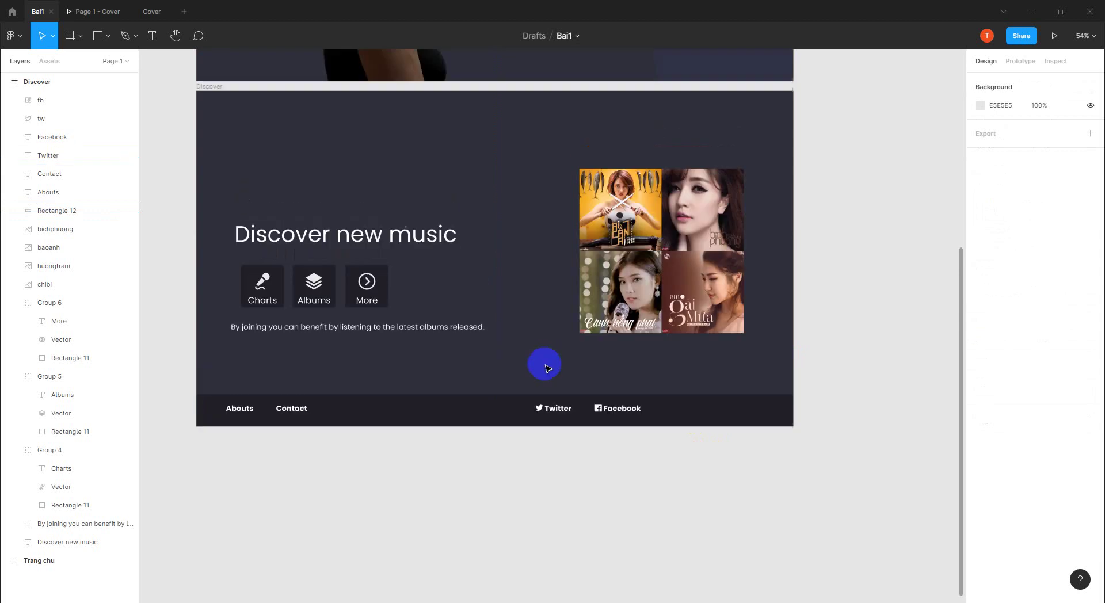
pyautogui.scroll(2, 546, 371)
pyautogui.scroll(-1, 537, 441)
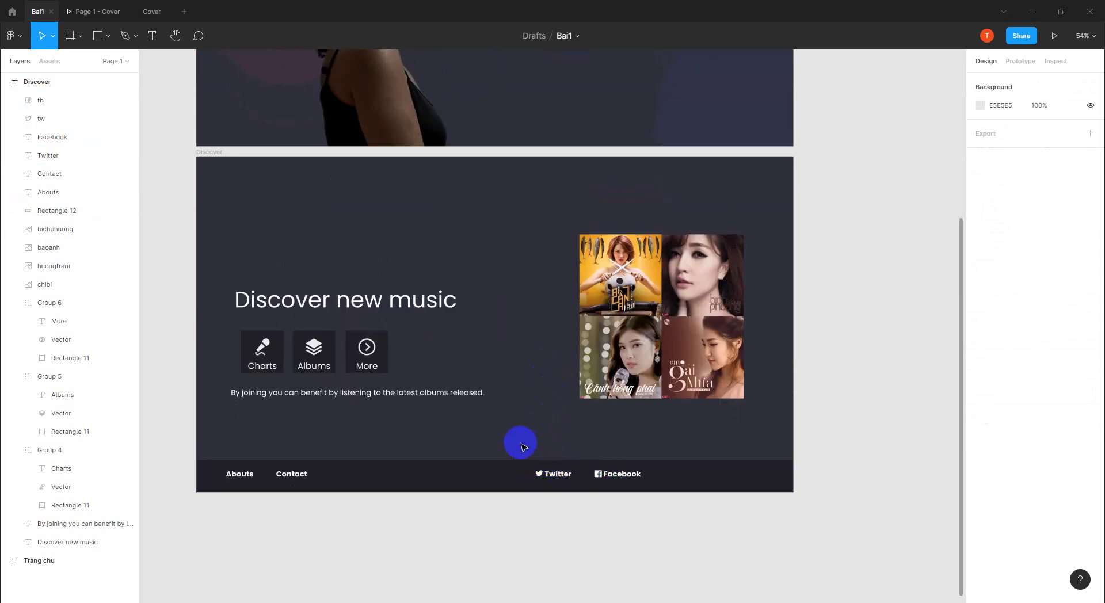
pyautogui.click(549, 500)
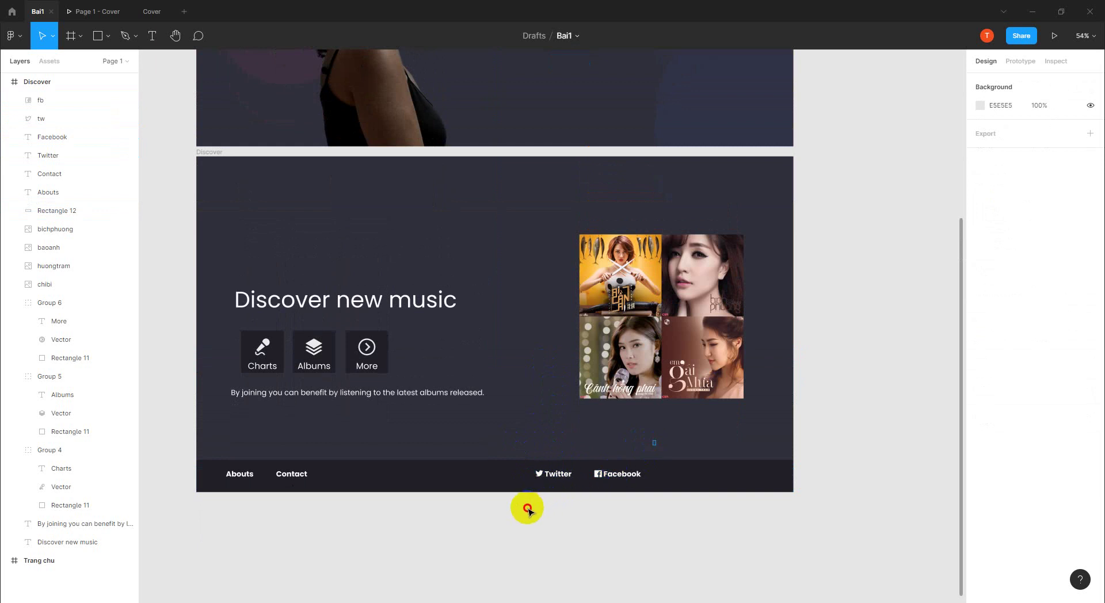
pyautogui.moveTo(528, 510); pyautogui.dragTo(629, 451)
pyautogui.click(629, 448)
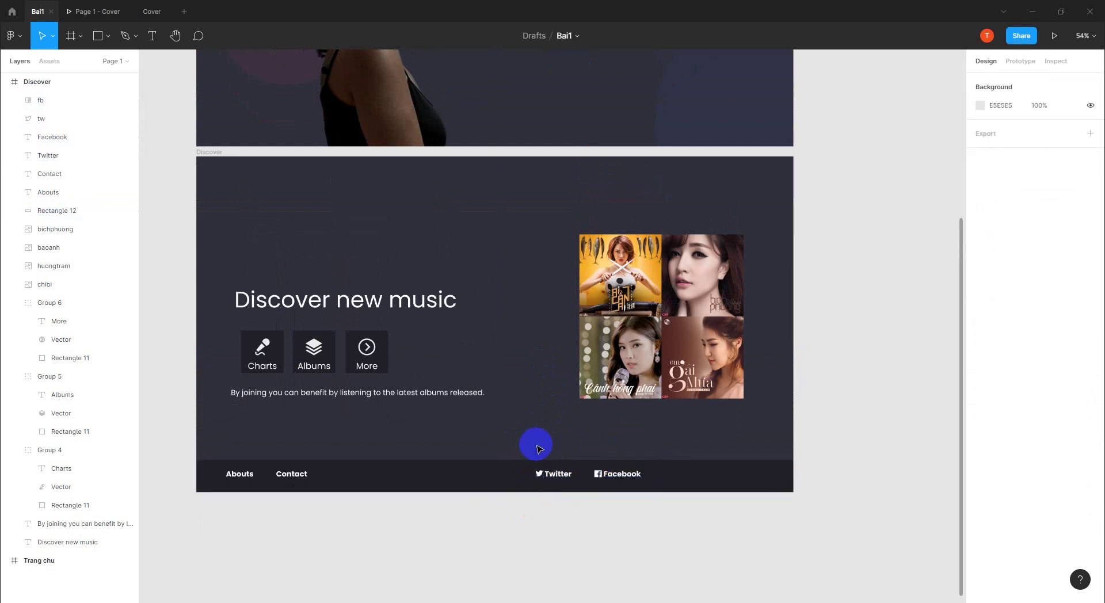
pyautogui.moveTo(535, 442)
pyautogui.mouseDown()
pyautogui.moveTo(656, 524)
pyautogui.moveTo(573, 482)
pyautogui.moveTo(614, 520)
pyautogui.mouseUp()
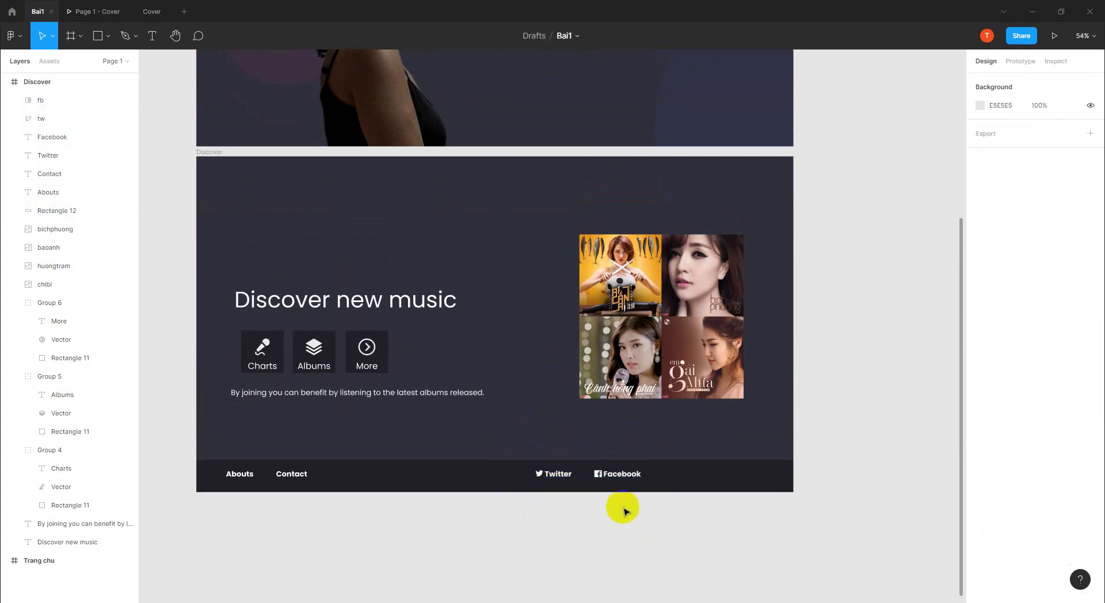
pyautogui.scroll(2, 626, 509)
# - Select the tw, fb, Twitter and Facebook layers and drag them to the footer's right end
pyautogui.scroll(1, 627, 489)
pyautogui.scroll(1, 622, 484)
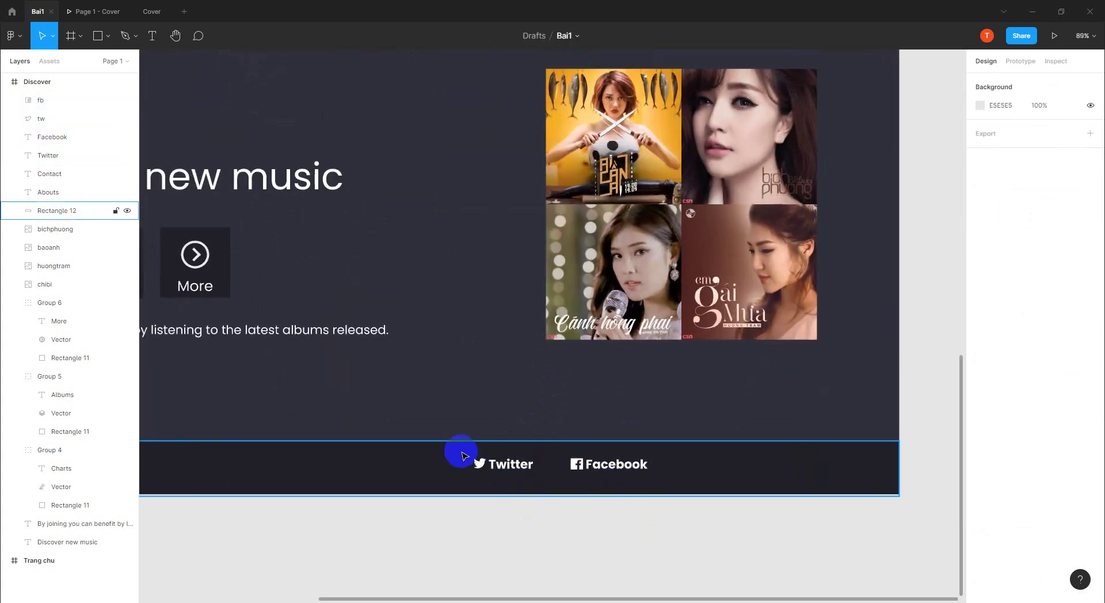
pyautogui.moveTo(529, 463); pyautogui.dragTo(578, 479)
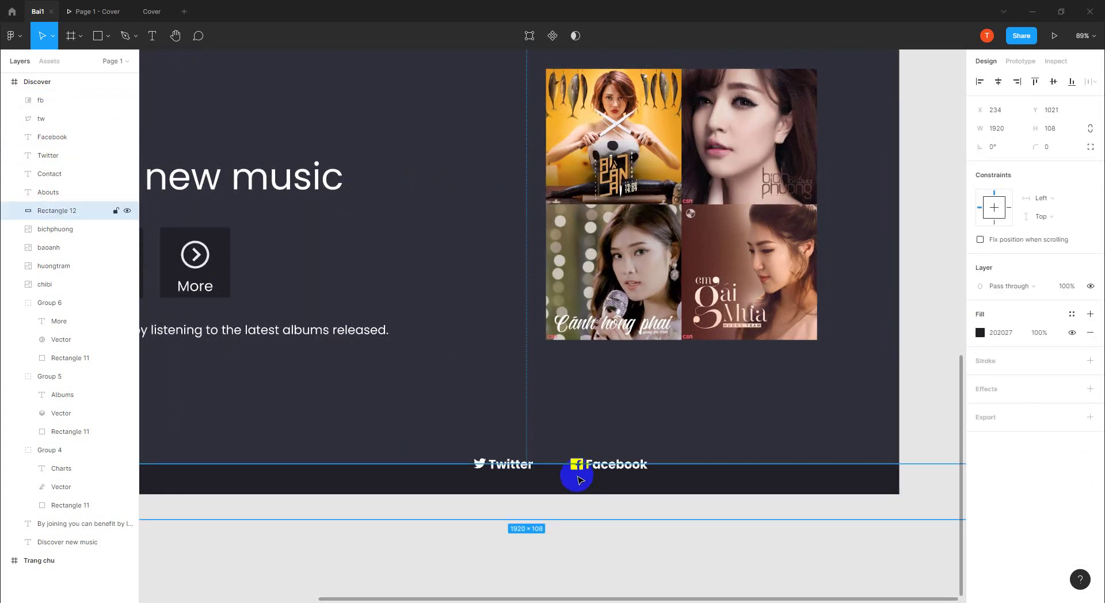
pyautogui.hotkey('ctrl', 'z')
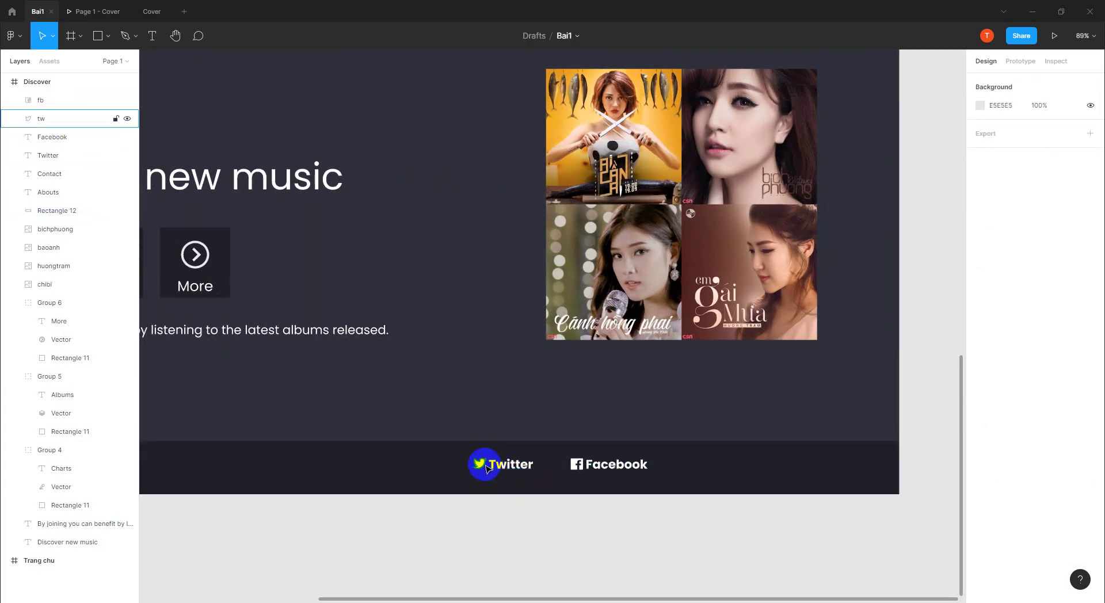
pyautogui.click(518, 471)
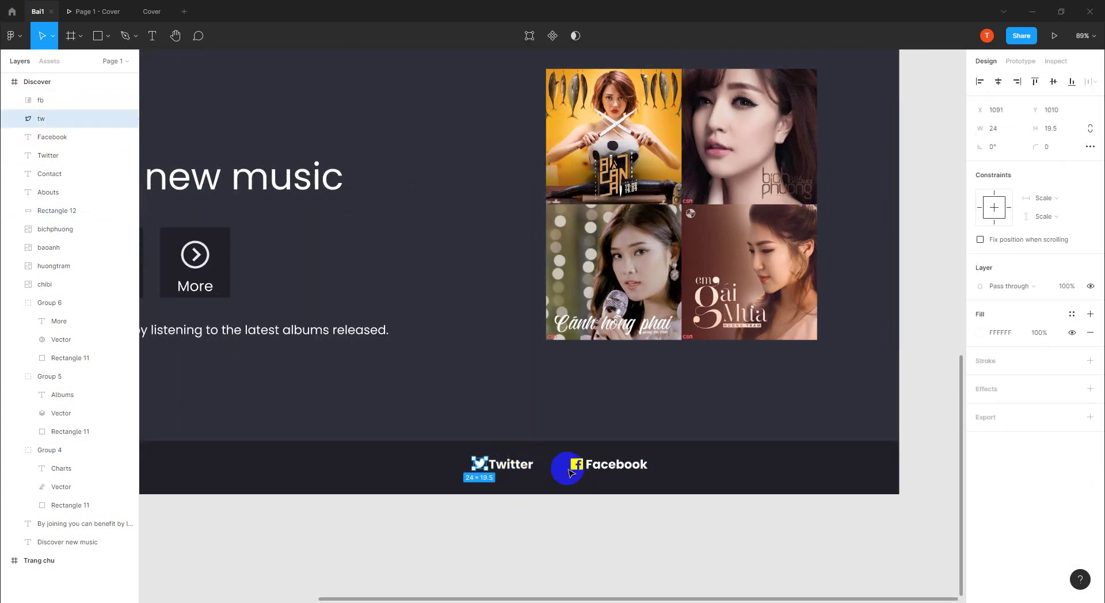
pyautogui.click(605, 470)
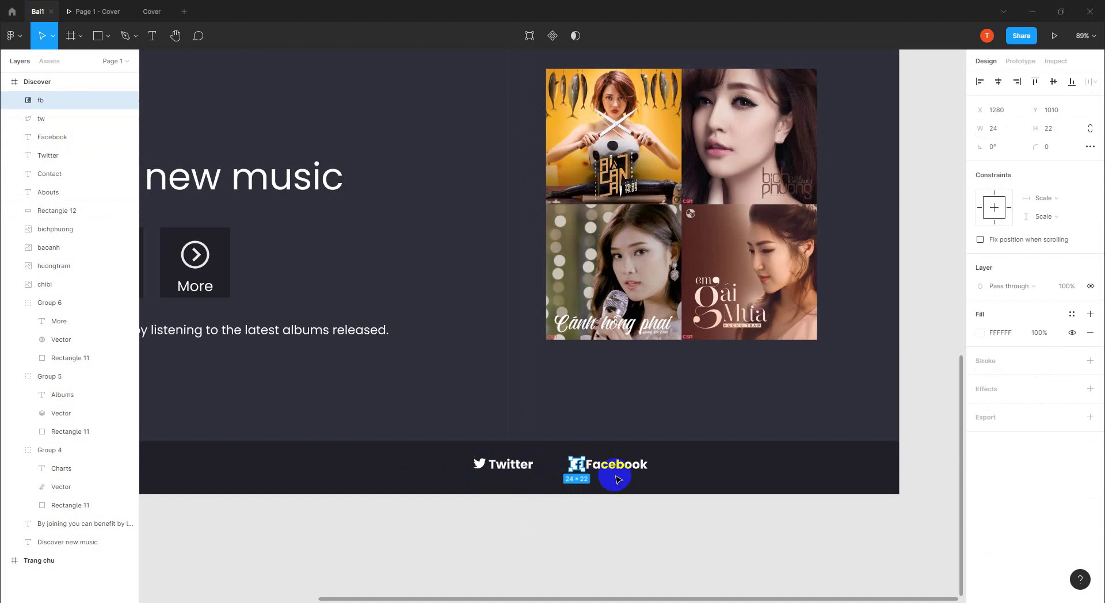
pyautogui.click(482, 468)
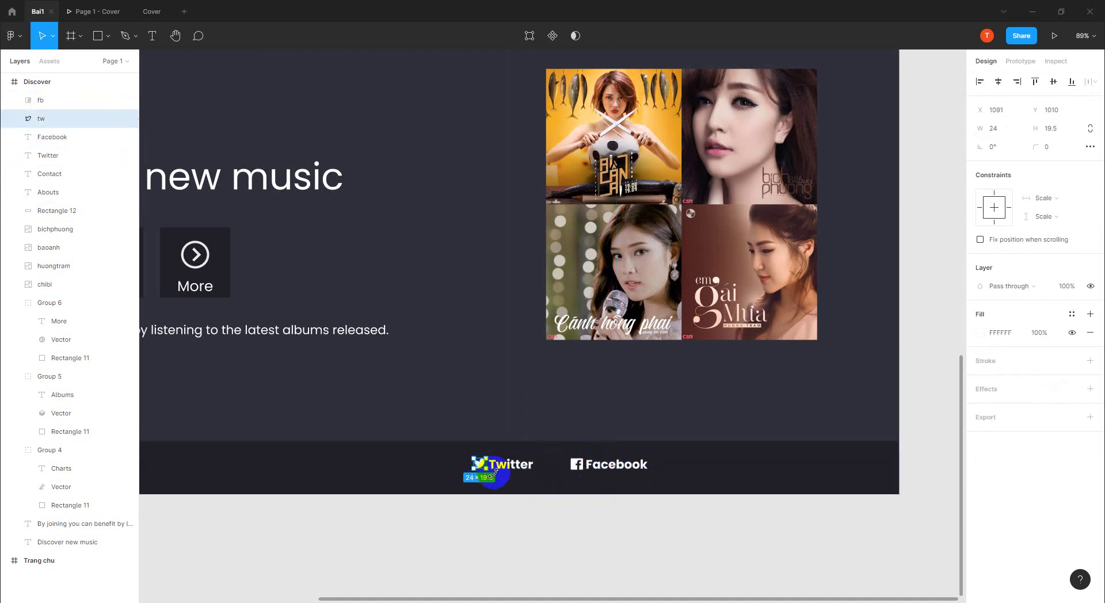
pyautogui.click(35, 100)
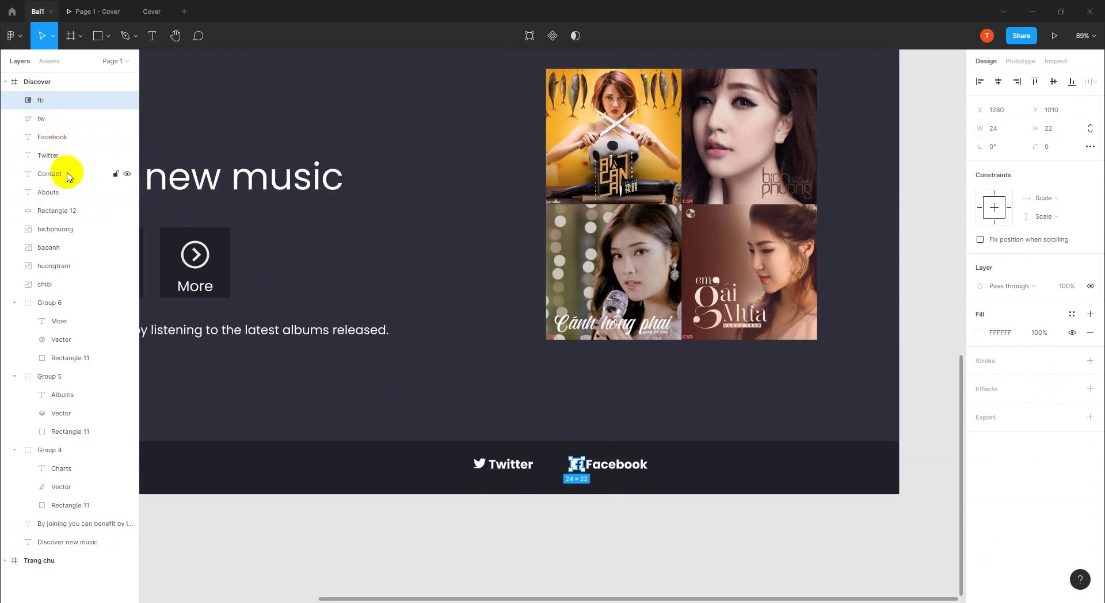
pyautogui.keyDown('shift'); pyautogui.click(57, 155); pyautogui.keyUp('shift')
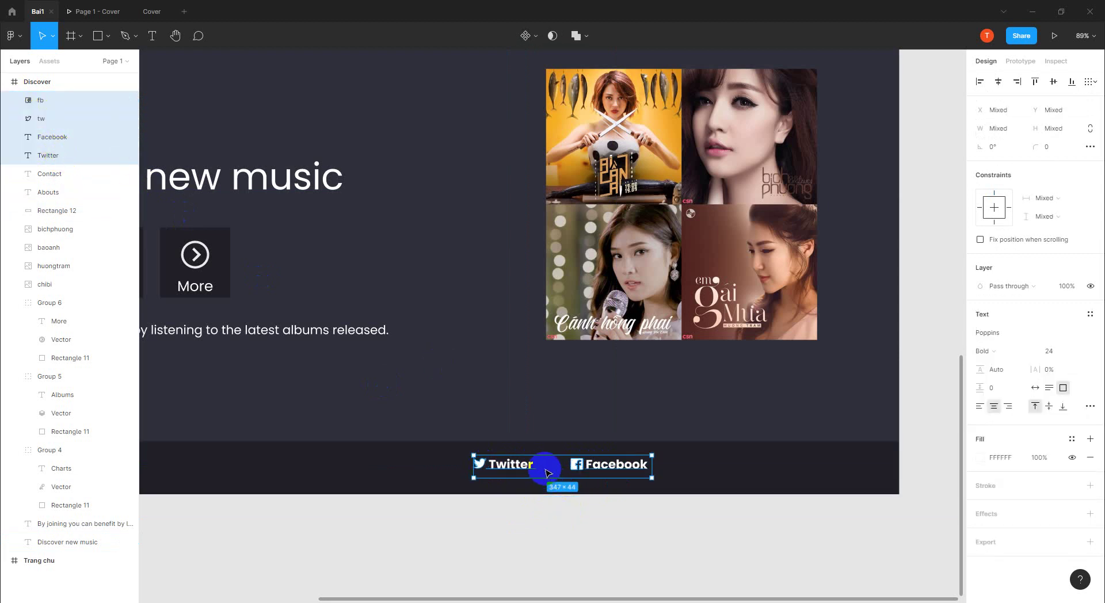
pyautogui.moveTo(554, 470); pyautogui.dragTo(707, 474)
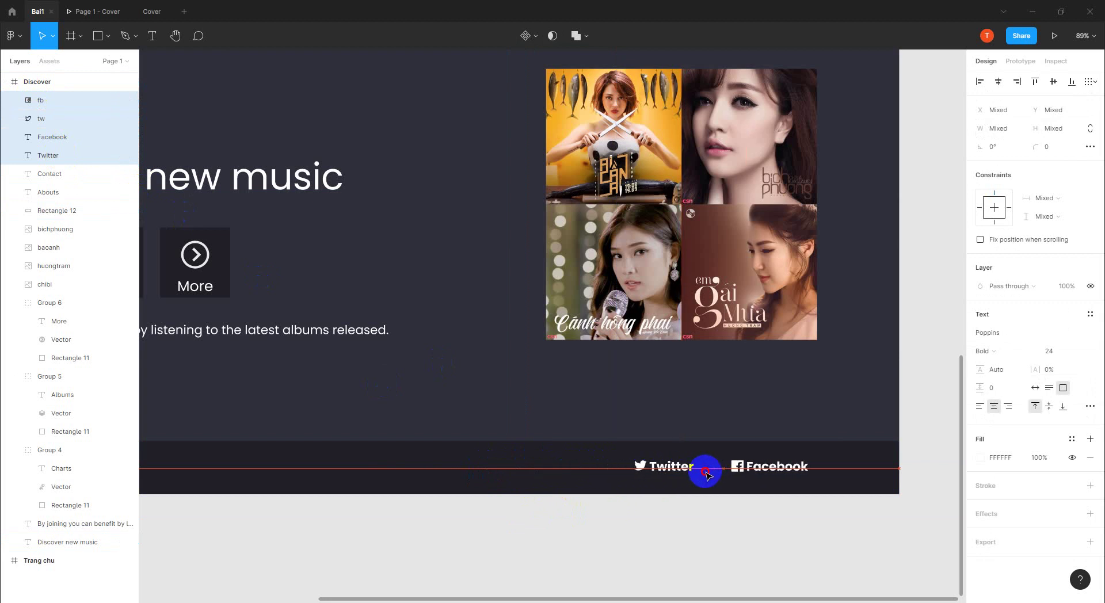
pyautogui.click(729, 507)
pyautogui.scroll(-3, 729, 511)
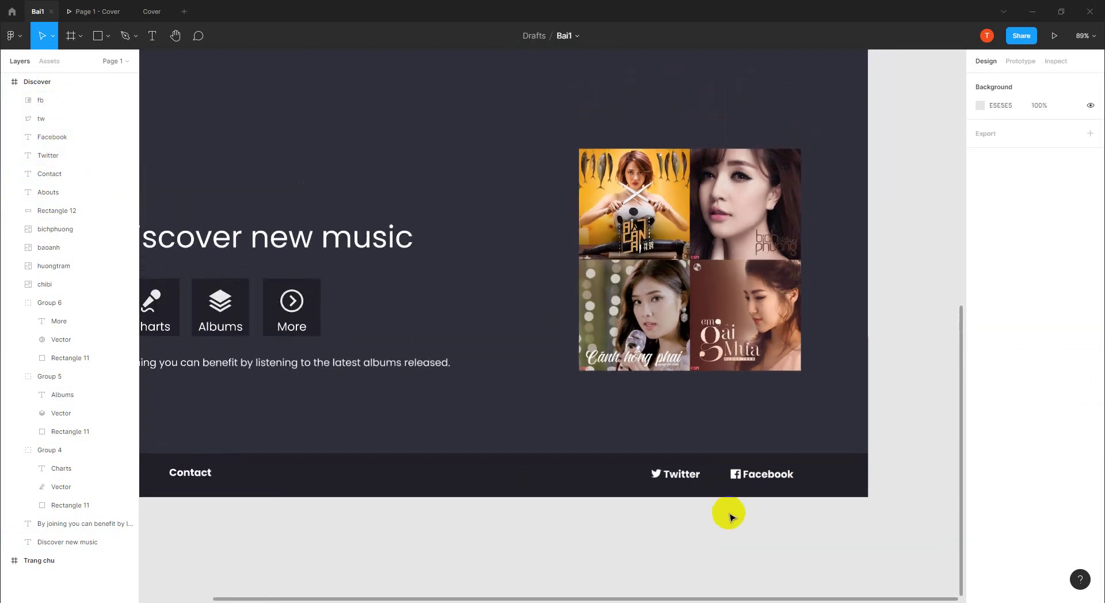
pyautogui.scroll(-3, 729, 514)
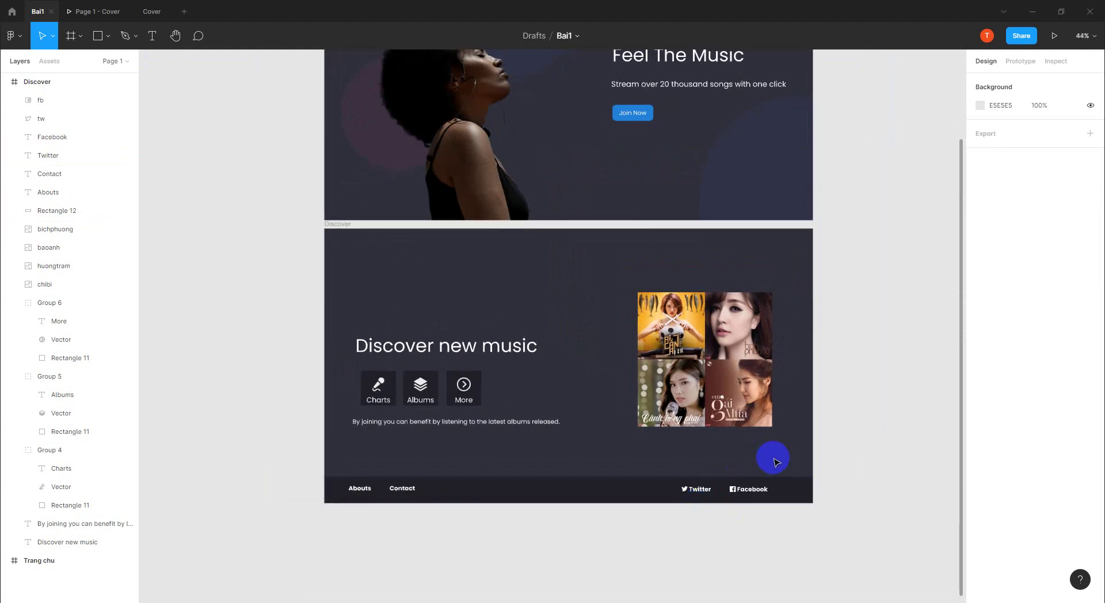
pyautogui.scroll(-1, 842, 454)
pyautogui.scroll(-4, 843, 456)
# - Select the Trang chu header's logo group plus the Soundwave, Discover and Join text layers
pyautogui.scroll(1, 844, 457)
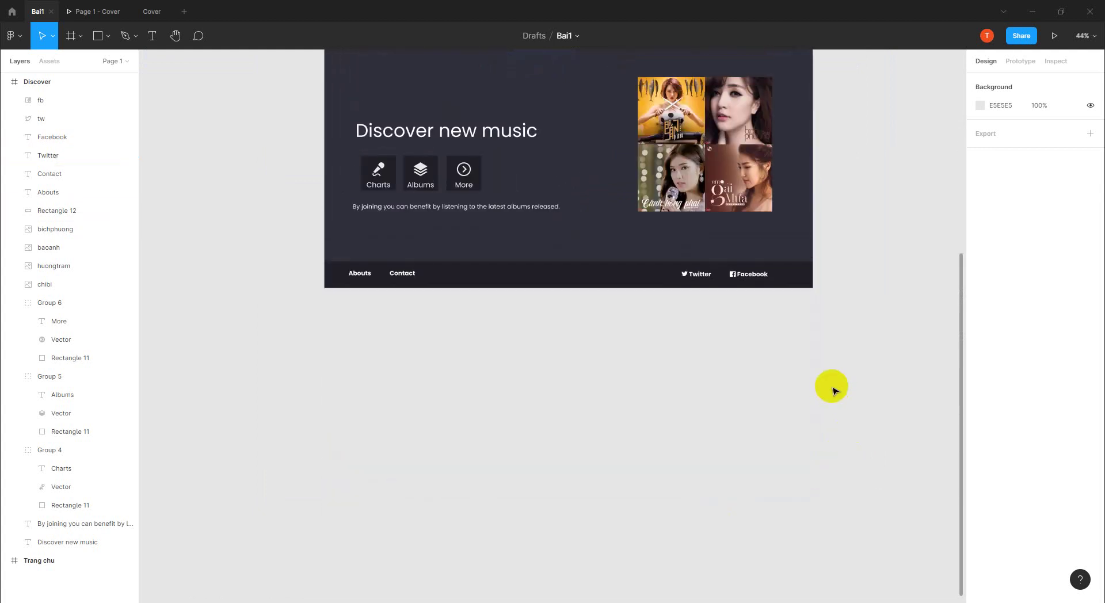
pyautogui.scroll(3, 834, 389)
pyautogui.scroll(1, 826, 401)
pyautogui.scroll(4, 820, 409)
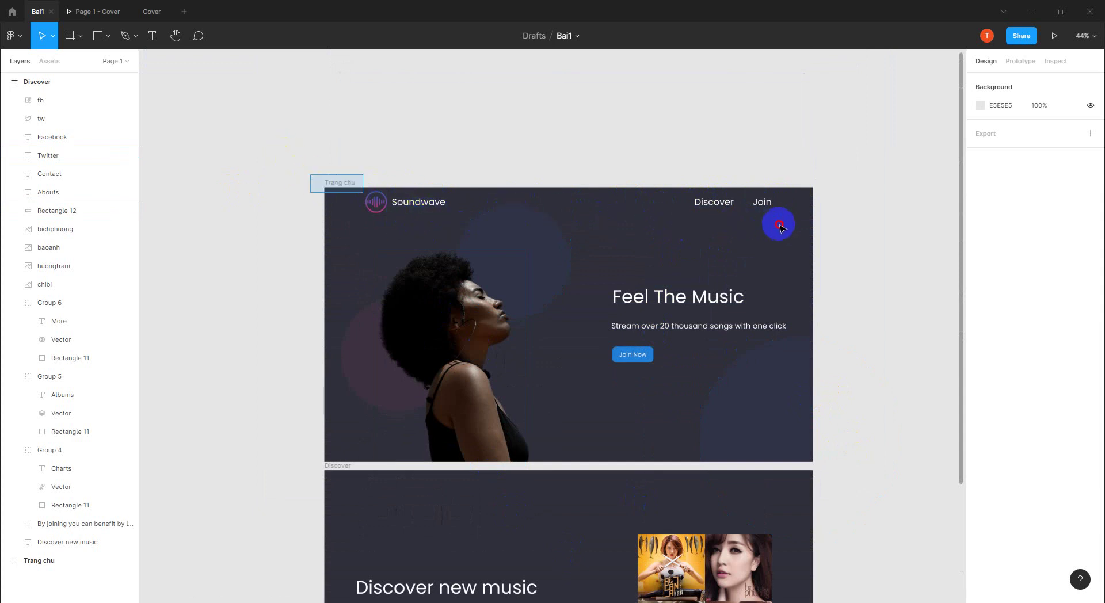
pyautogui.moveTo(778, 227); pyautogui.dragTo(827, 225)
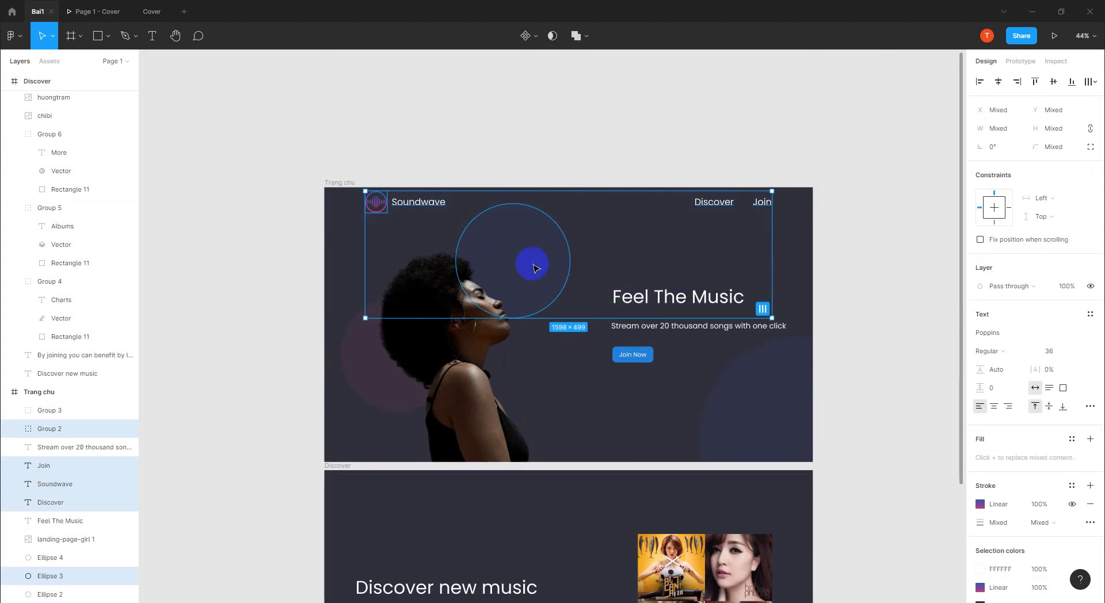
pyautogui.click(548, 267)
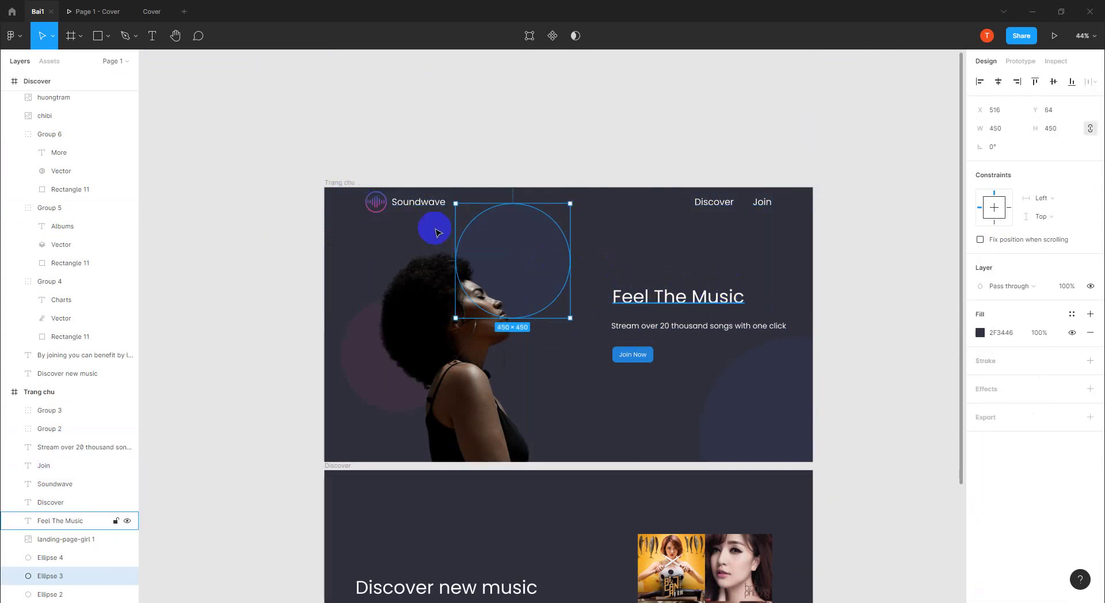
pyautogui.click(411, 208)
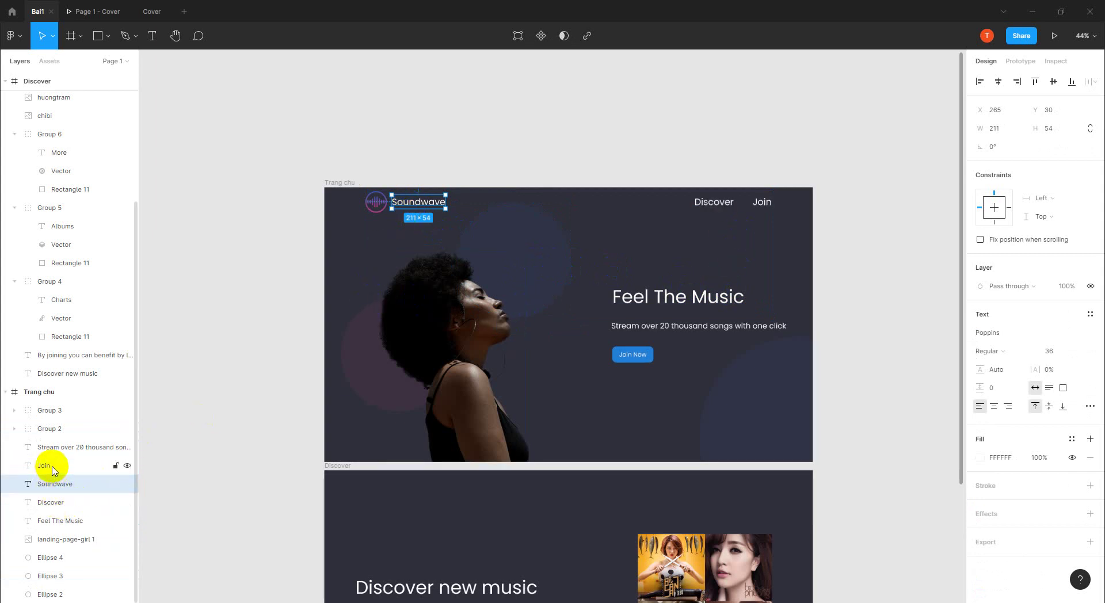
pyautogui.keyDown('shift'); pyautogui.click(52, 469); pyautogui.keyUp('shift')
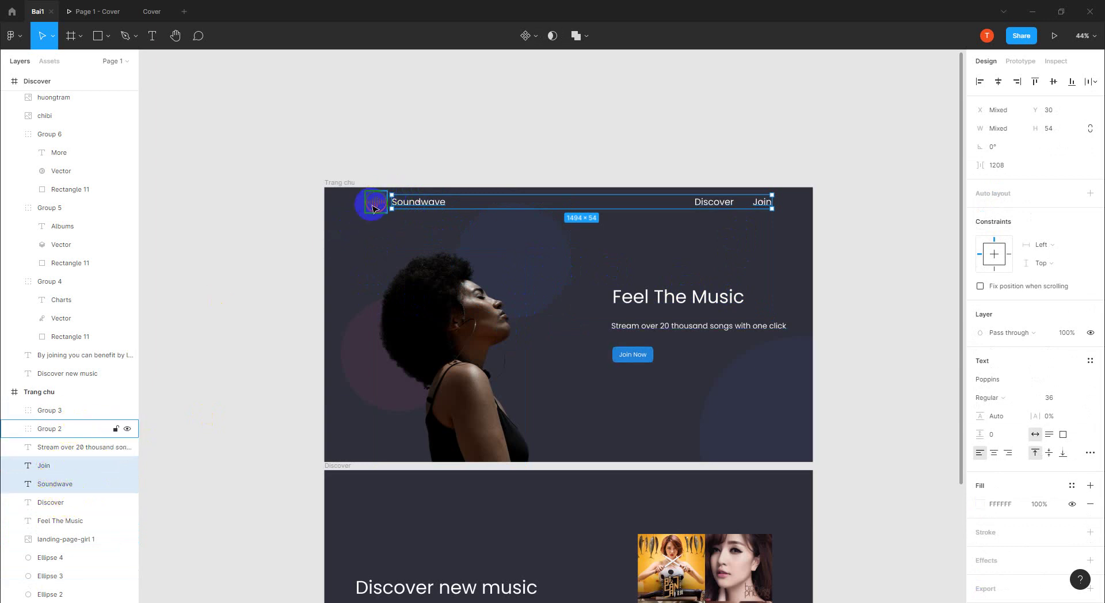
pyautogui.click(57, 433)
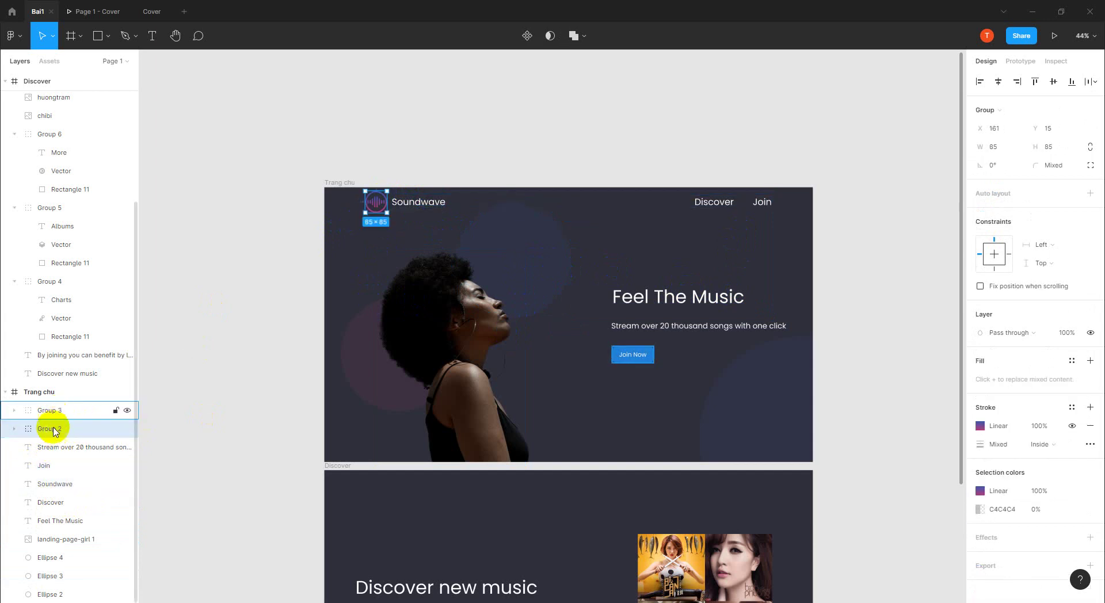
pyautogui.keyDown('shift'); pyautogui.click(44, 468); pyautogui.keyUp('shift')
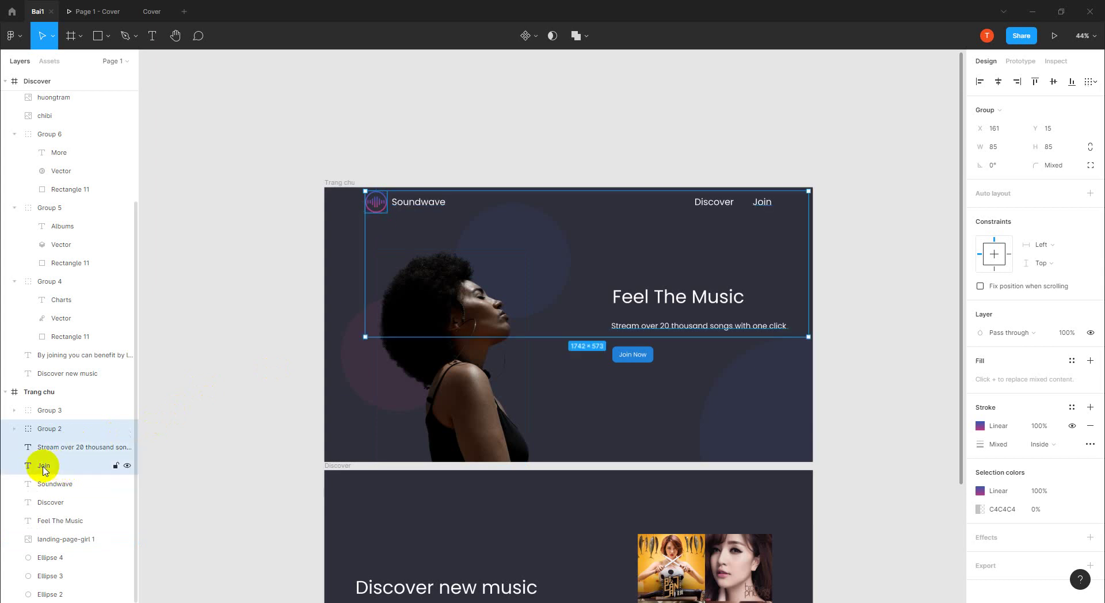
pyautogui.keyDown('ctrl'); pyautogui.click(58, 475); pyautogui.keyUp('ctrl')
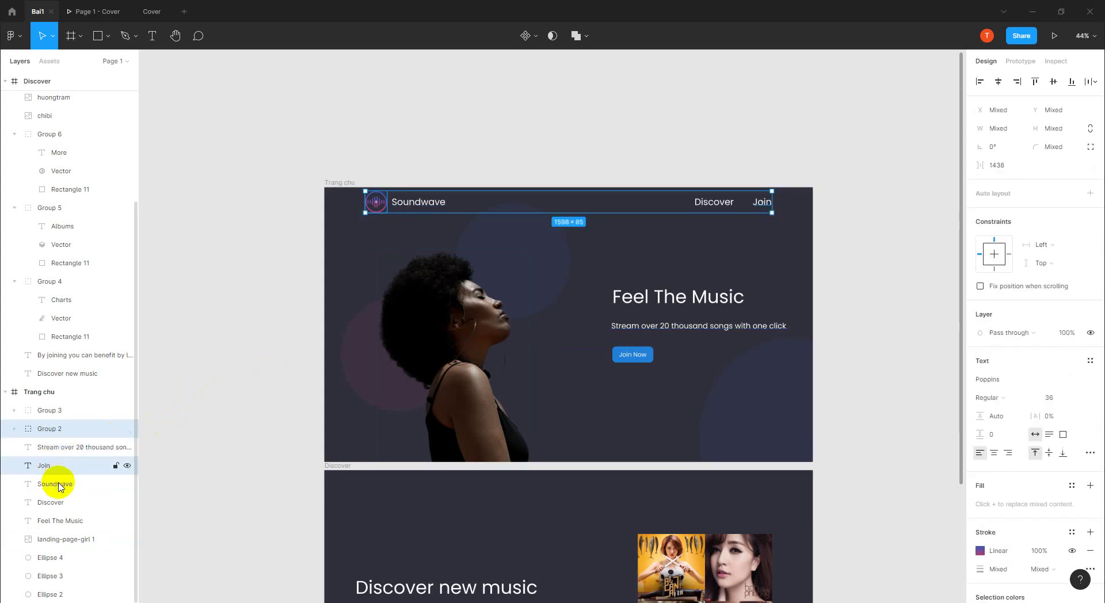
pyautogui.keyDown('shift'); pyautogui.click(55, 485); pyautogui.keyUp('shift')
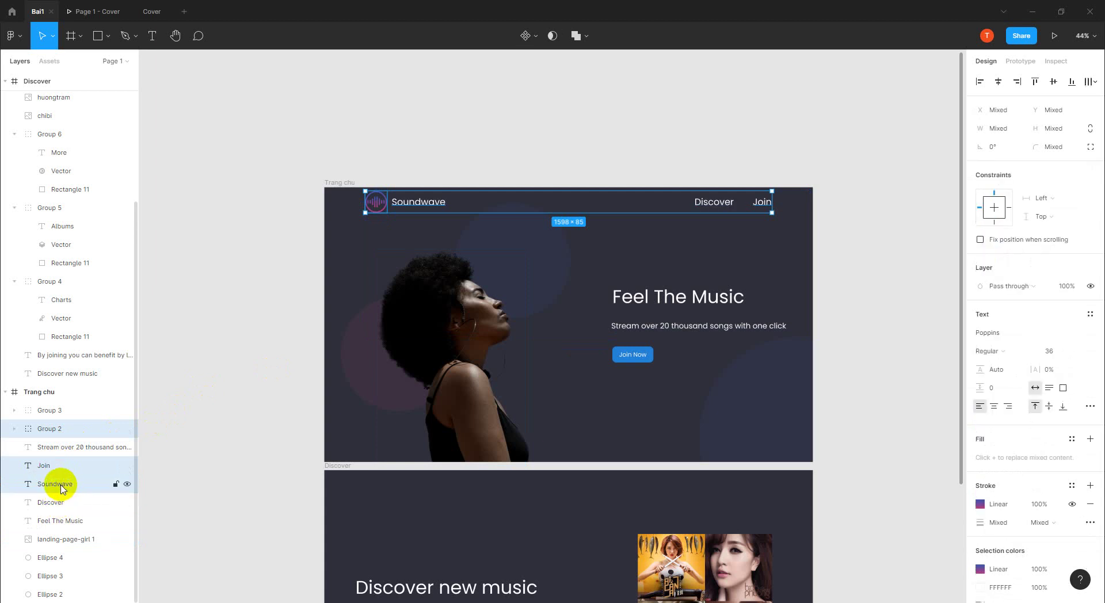
pyautogui.keyDown('shift'); pyautogui.click(54, 502); pyautogui.keyUp('shift')
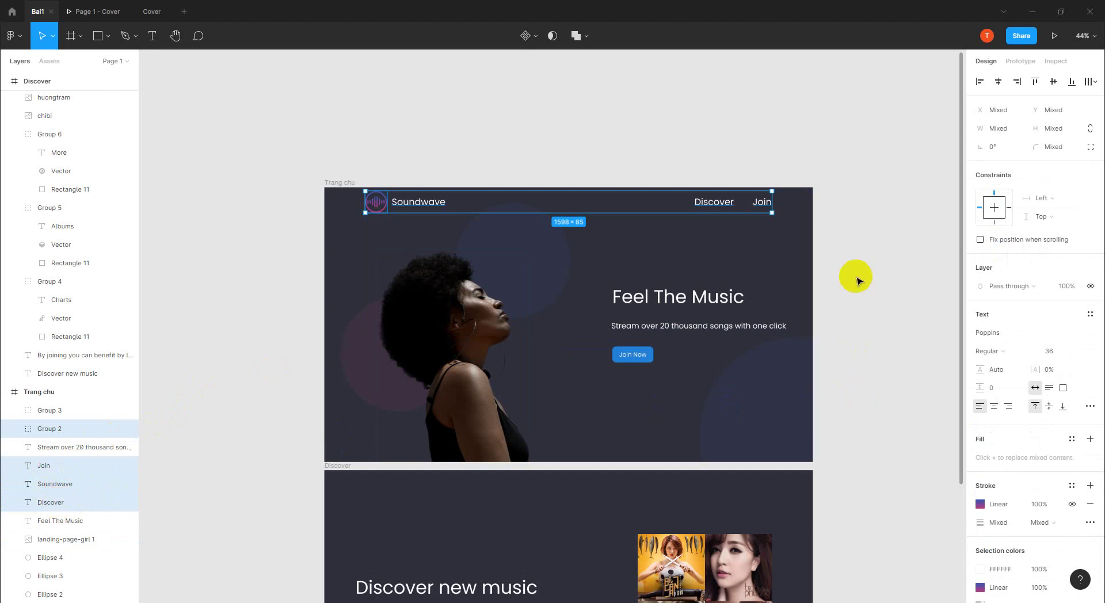
pyautogui.scroll(-2, 856, 280)
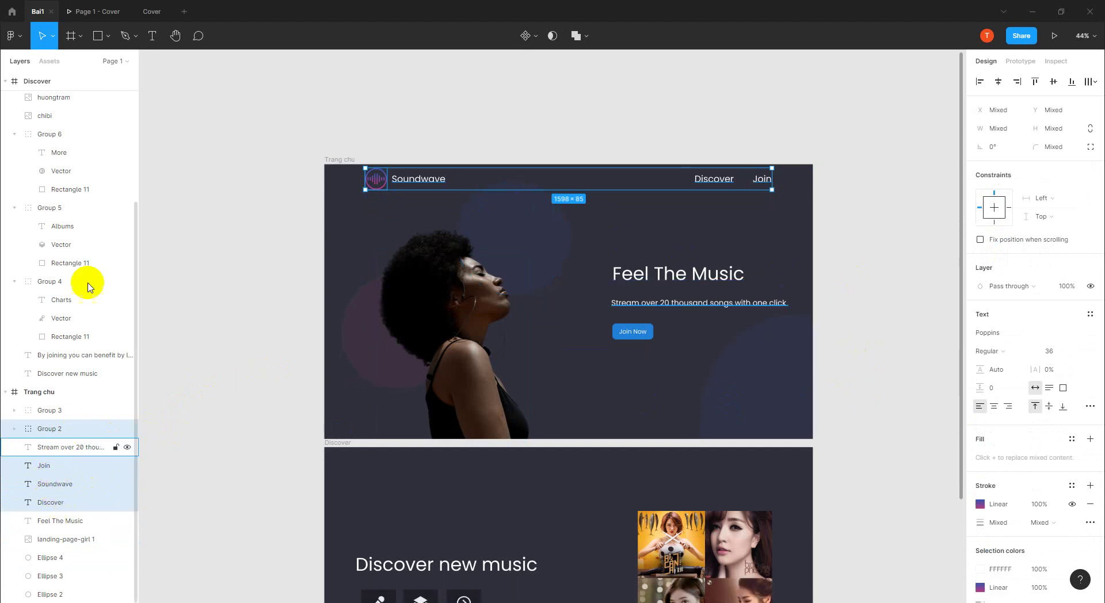
pyautogui.scroll(2, 86, 239)
pyautogui.moveTo(49, 486)
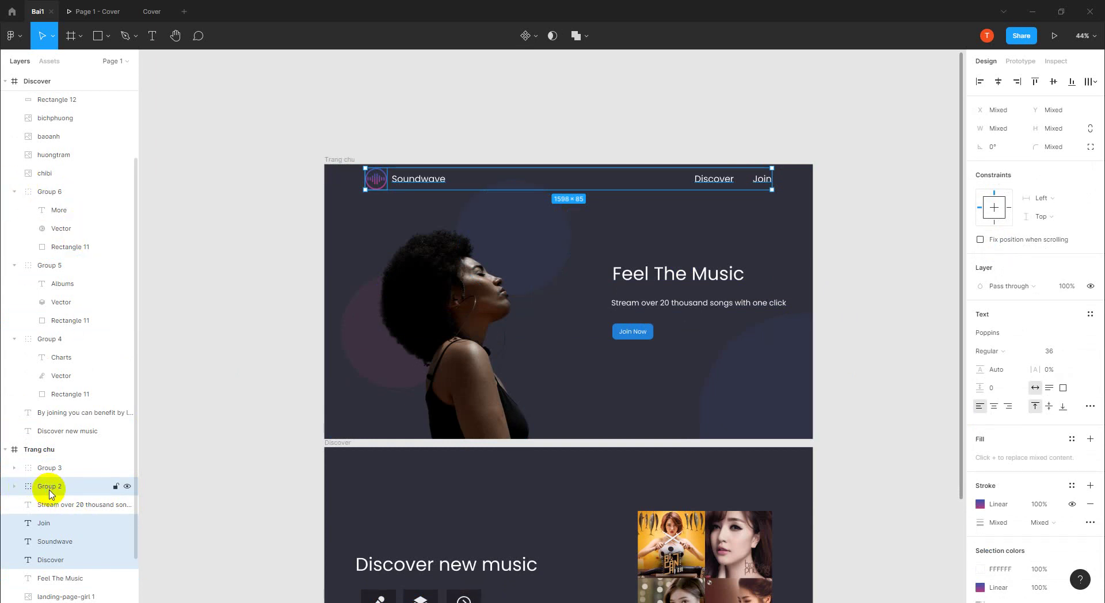
# - Group the header logo, Soundwave name and Discover/Join links into Group 7
pyautogui.rightClick(51, 493)
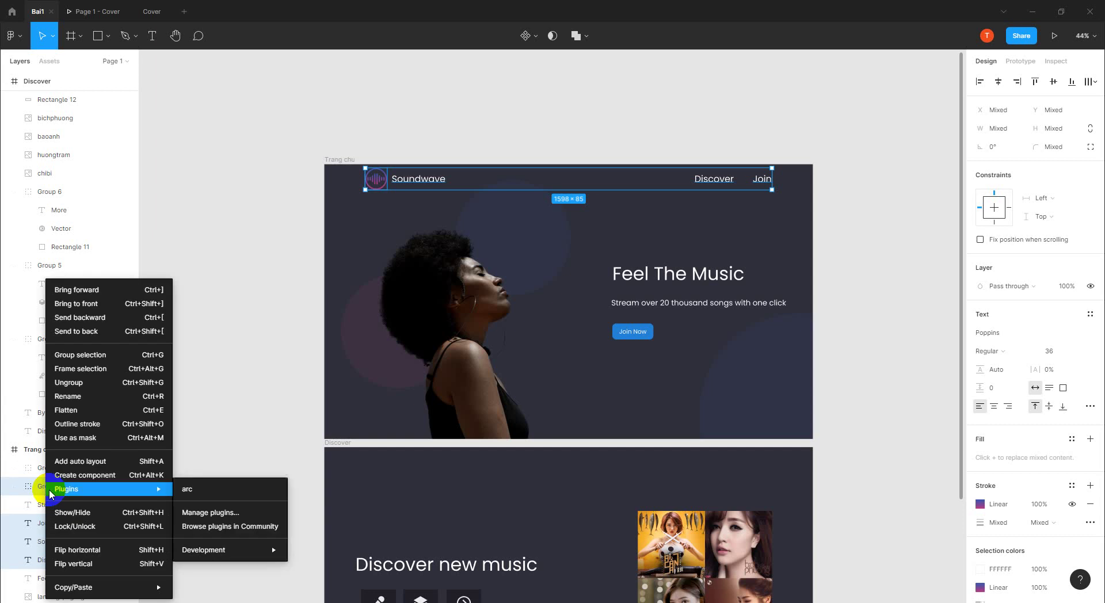
pyautogui.click(99, 356)
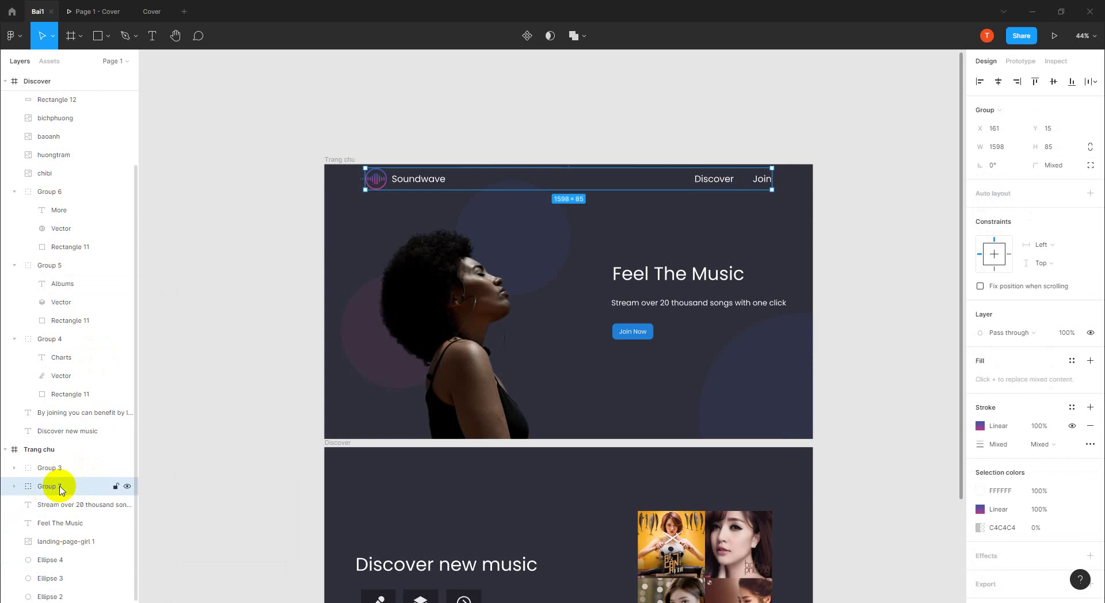
pyautogui.moveTo(60, 488); pyautogui.dragTo(64, 102)
pyautogui.rightClick(65, 104)
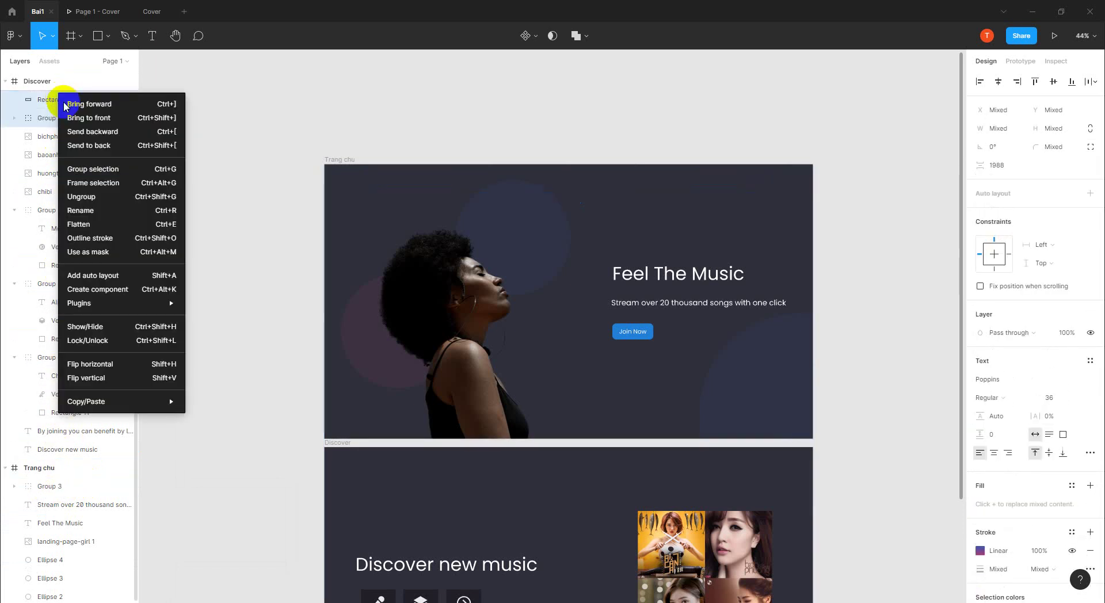
pyautogui.click(250, 267)
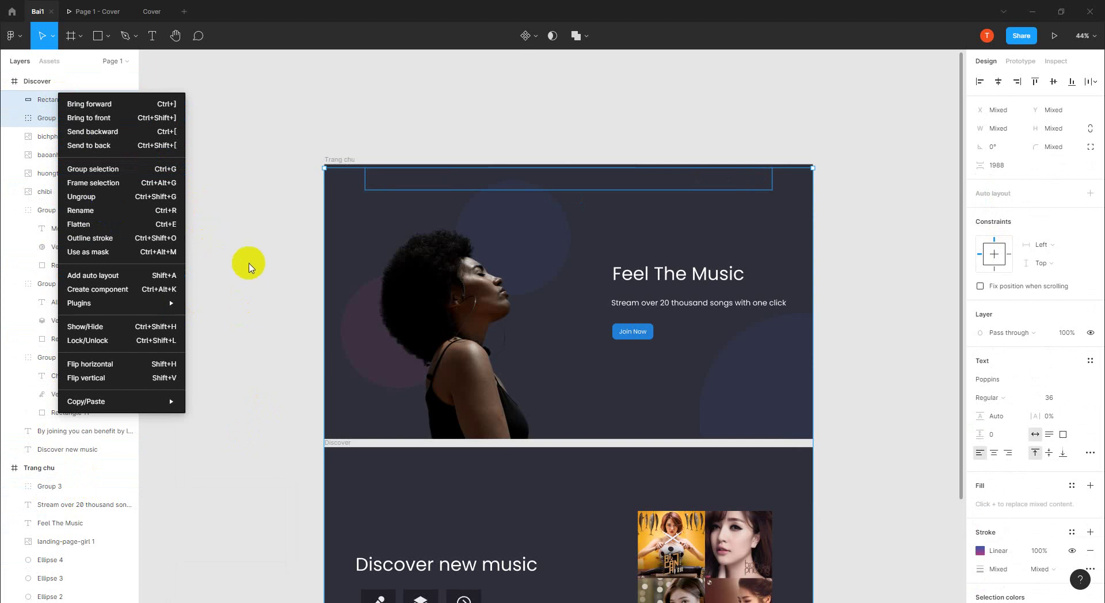
pyautogui.click(49, 117)
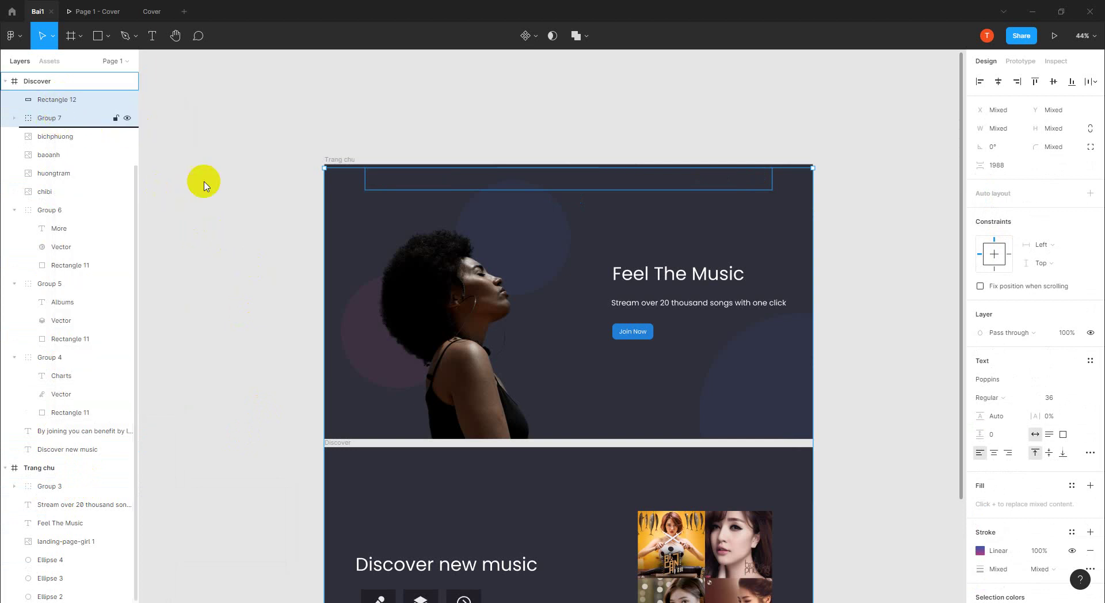
# - Undo the accidental moves so Group 7 stays inside the Trang chu frame
pyautogui.scroll(-1, 637, 484)
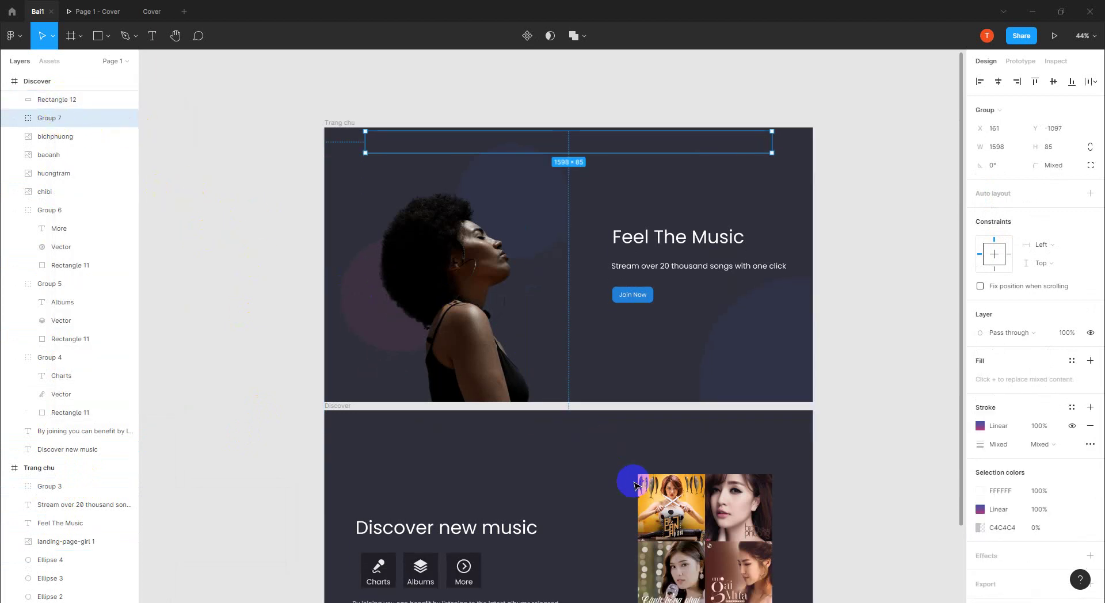
pyautogui.click(100, 119)
pyautogui.moveTo(443, 172); pyautogui.dragTo(440, 179)
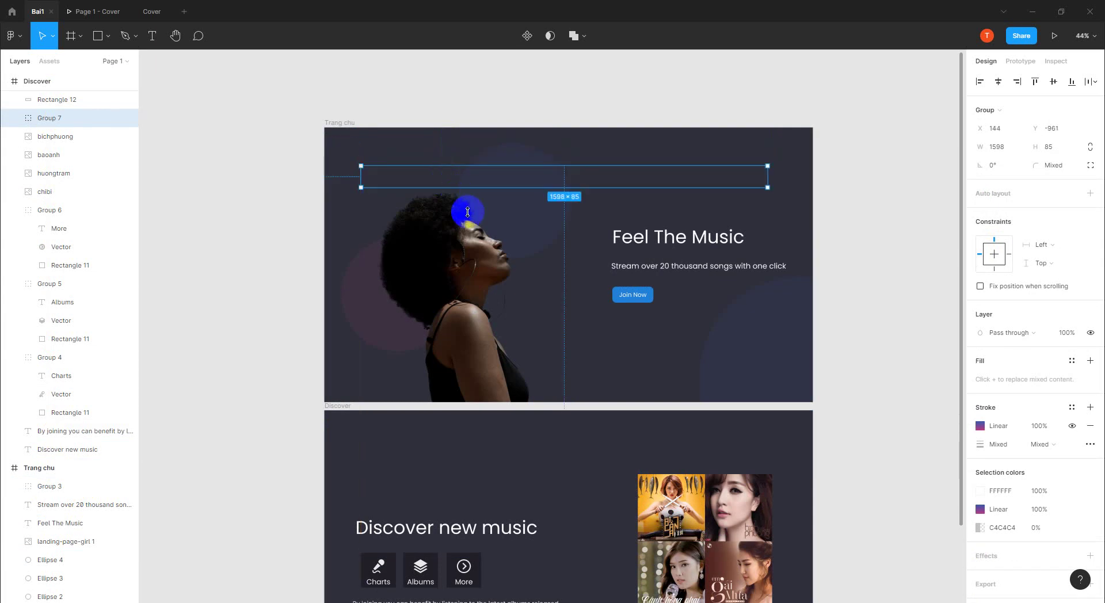
pyautogui.hotkey('ctrl', 'z')
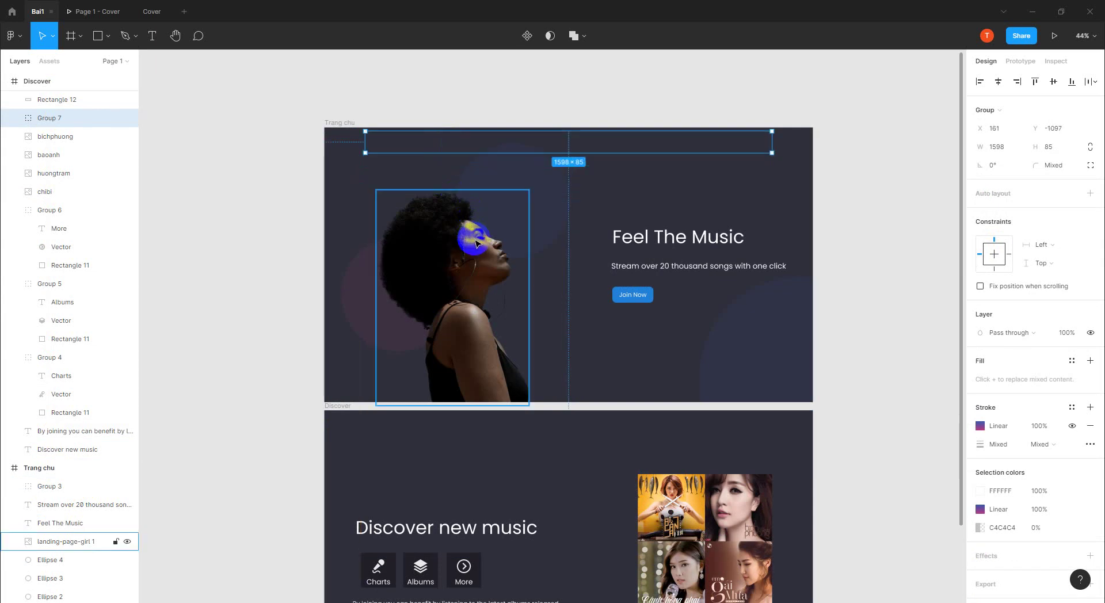
pyautogui.keyDown('shift'); pyautogui.click(452, 230); pyautogui.keyUp('shift')
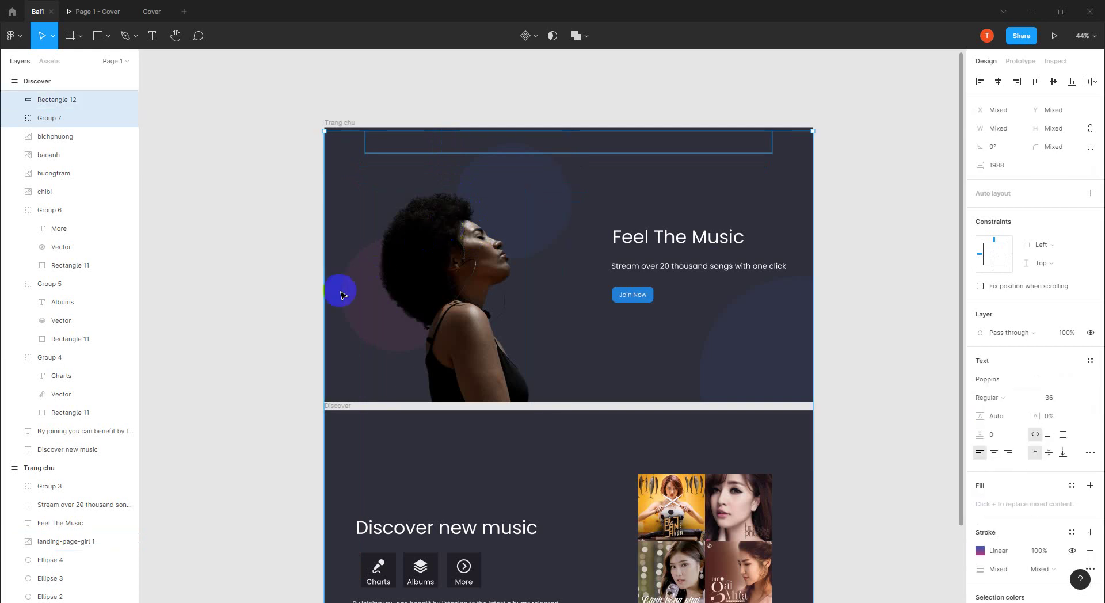
pyautogui.hotkey('ctrl', 'z')
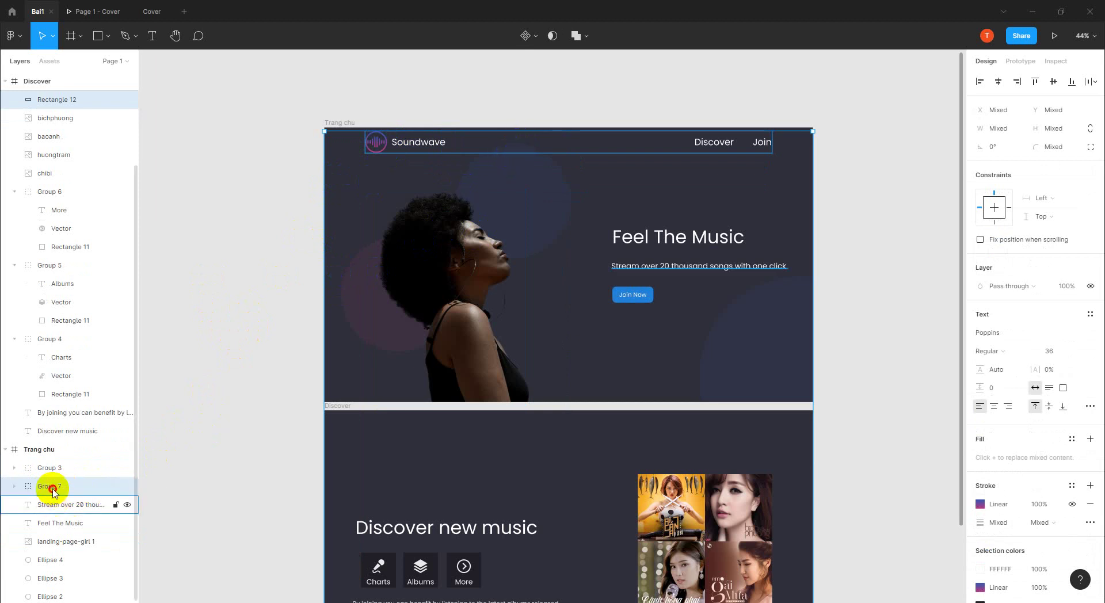
# - Duplicate Group 7 into the Discover frame and nudge the copy up to Y 16
pyautogui.click(52, 490)
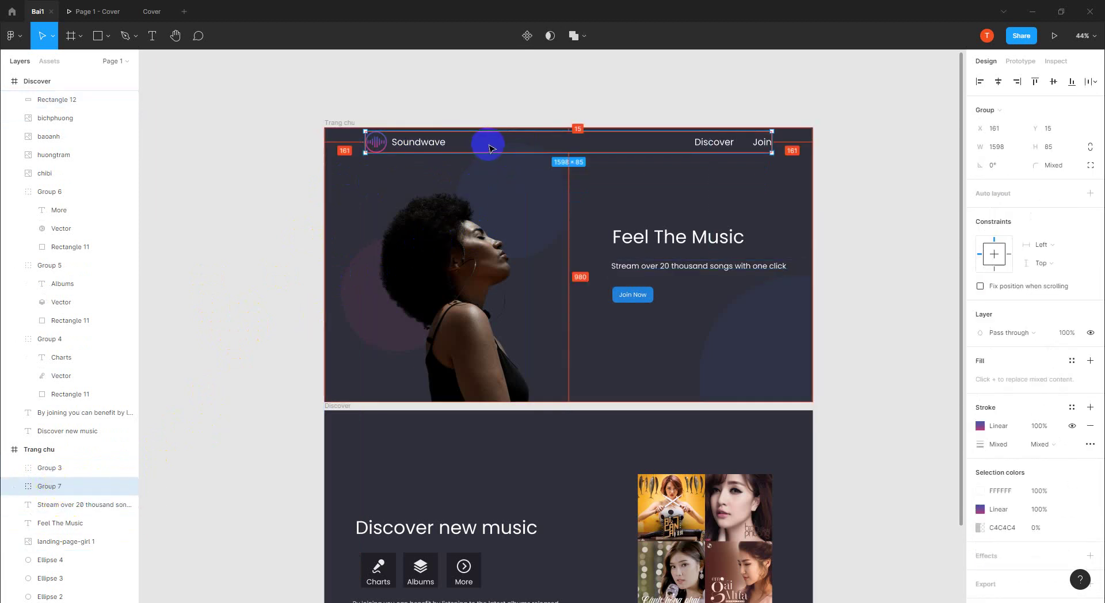
pyautogui.moveTo(490, 149)
pyautogui.mouseDown()
pyautogui.moveTo(599, 407)
pyautogui.moveTo(626, 437)
pyautogui.moveTo(614, 440)
pyautogui.mouseUp()
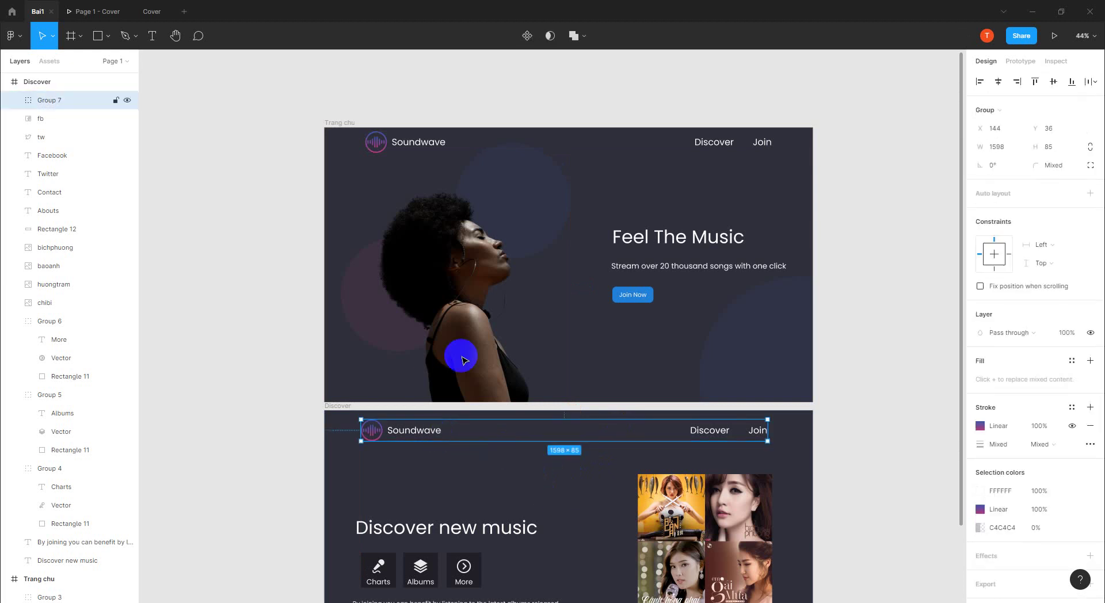
pyautogui.click(540, 145)
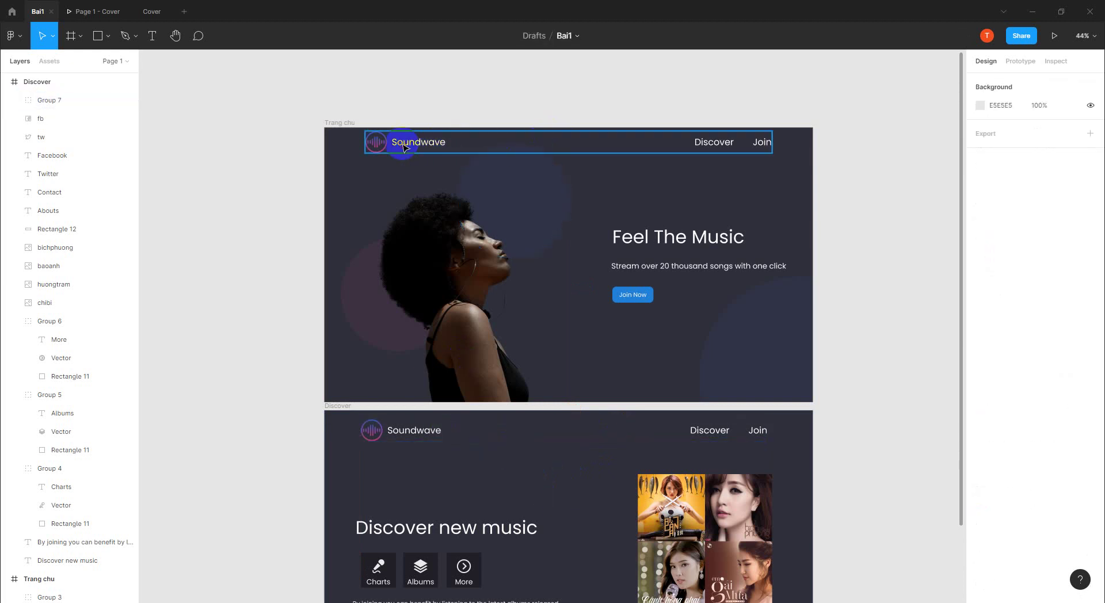
pyautogui.click(405, 146)
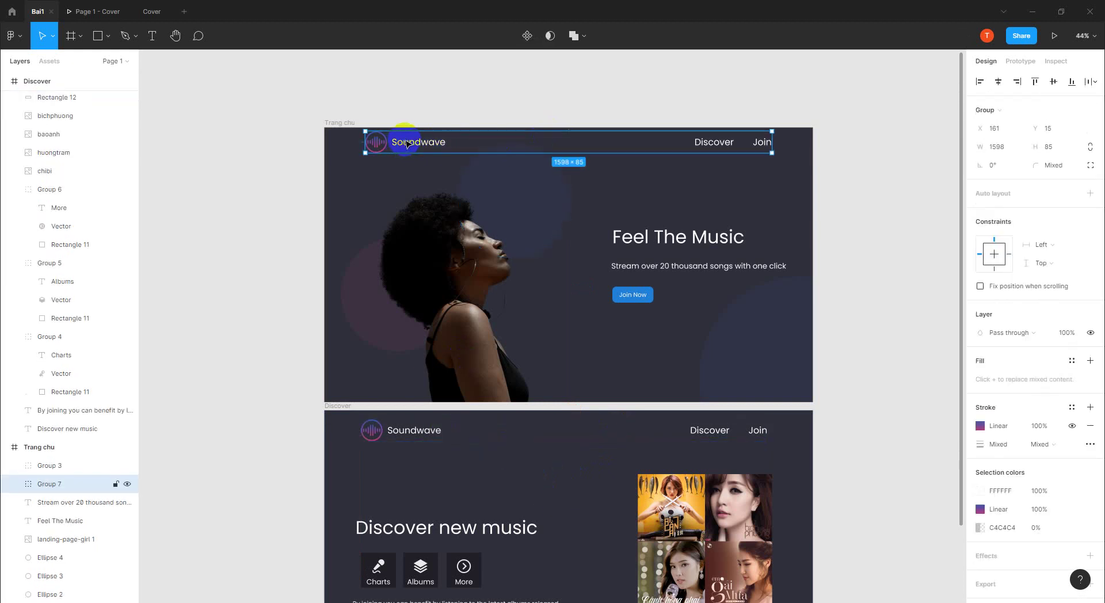
pyautogui.click(438, 433)
pyautogui.moveTo(438, 433); pyautogui.dragTo(438, 431)
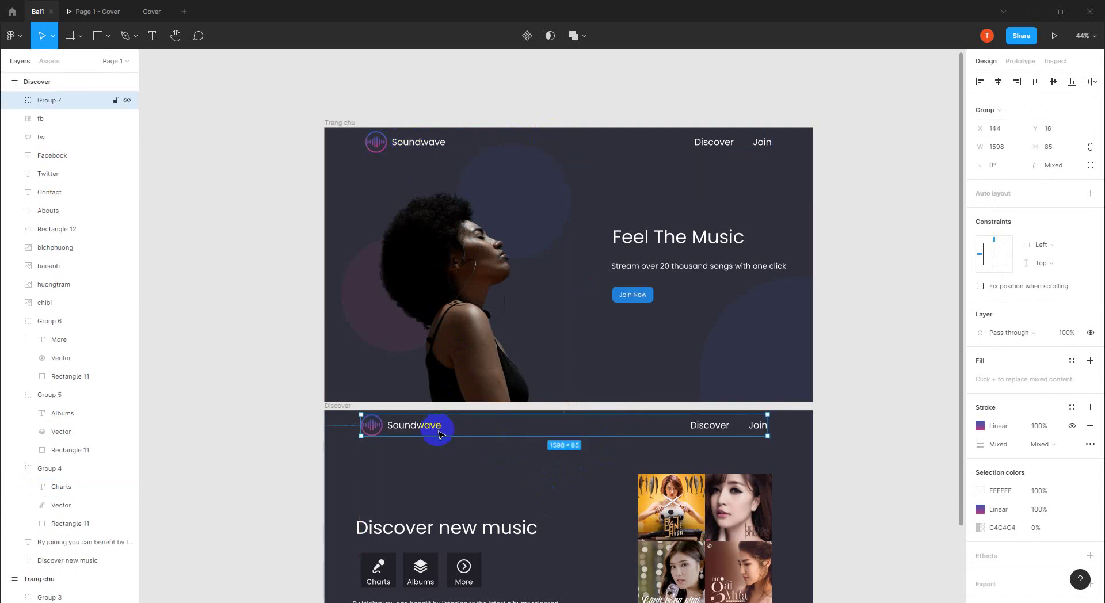
pyautogui.click(488, 464)
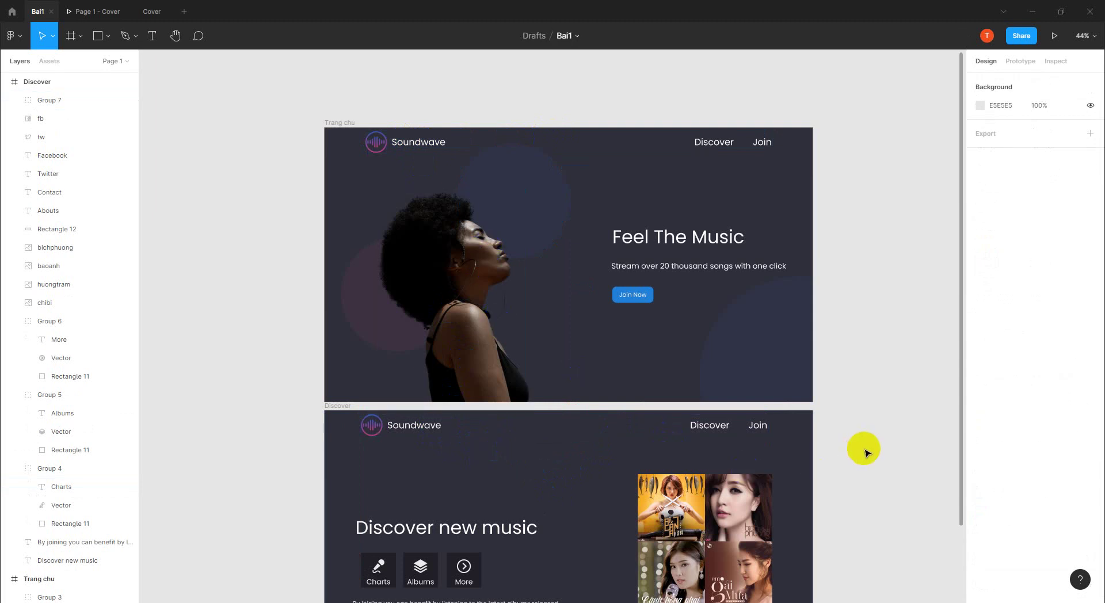
pyautogui.scroll(-1, 861, 448)
pyautogui.scroll(1, 858, 450)
pyautogui.scroll(2, 461, 314)
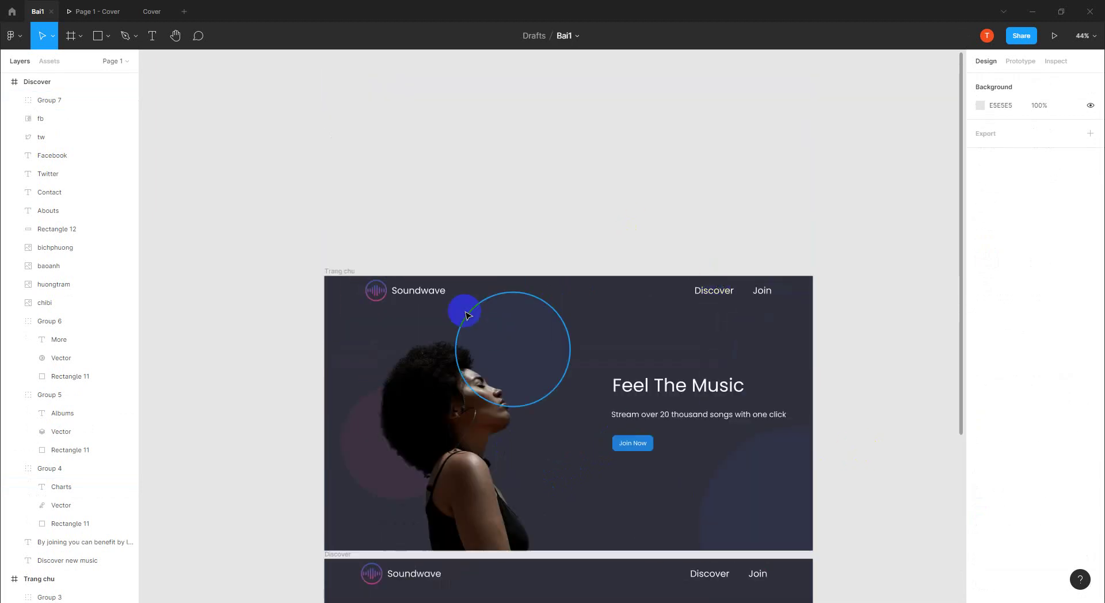
pyautogui.keyDown('ctrl'); pyautogui.scroll(1, 451, 308); pyautogui.keyUp('ctrl')
pyautogui.keyDown('ctrl'); pyautogui.scroll(2, 452, 308); pyautogui.keyUp('ctrl')
pyautogui.keyDown('ctrl'); pyautogui.scroll(3, 454, 288); pyautogui.keyUp('ctrl')
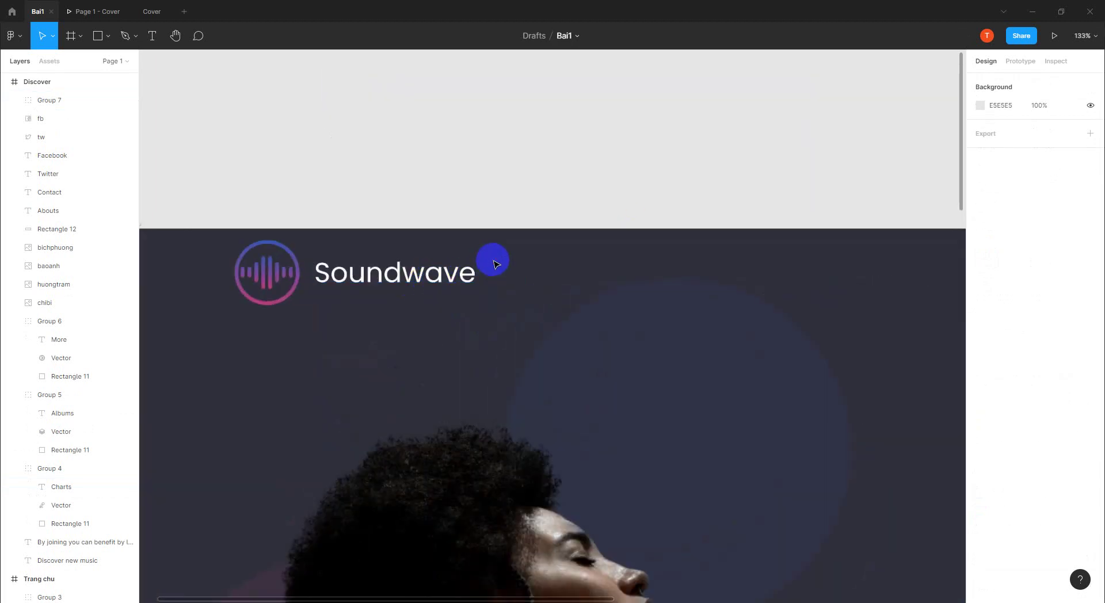
pyautogui.click(280, 238)
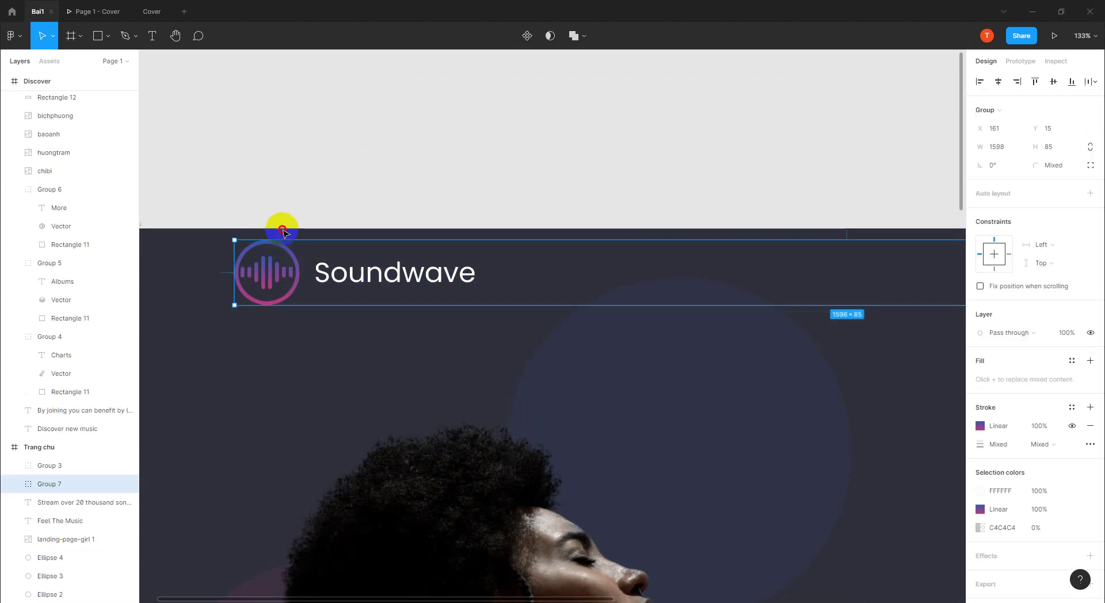
pyautogui.click(279, 224)
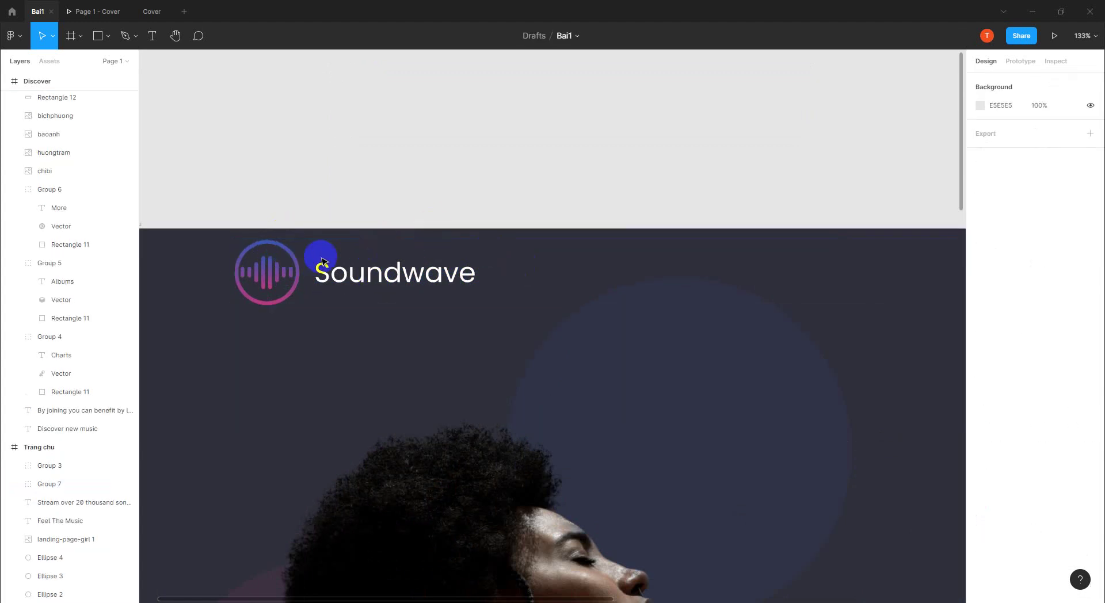
pyautogui.click(295, 274)
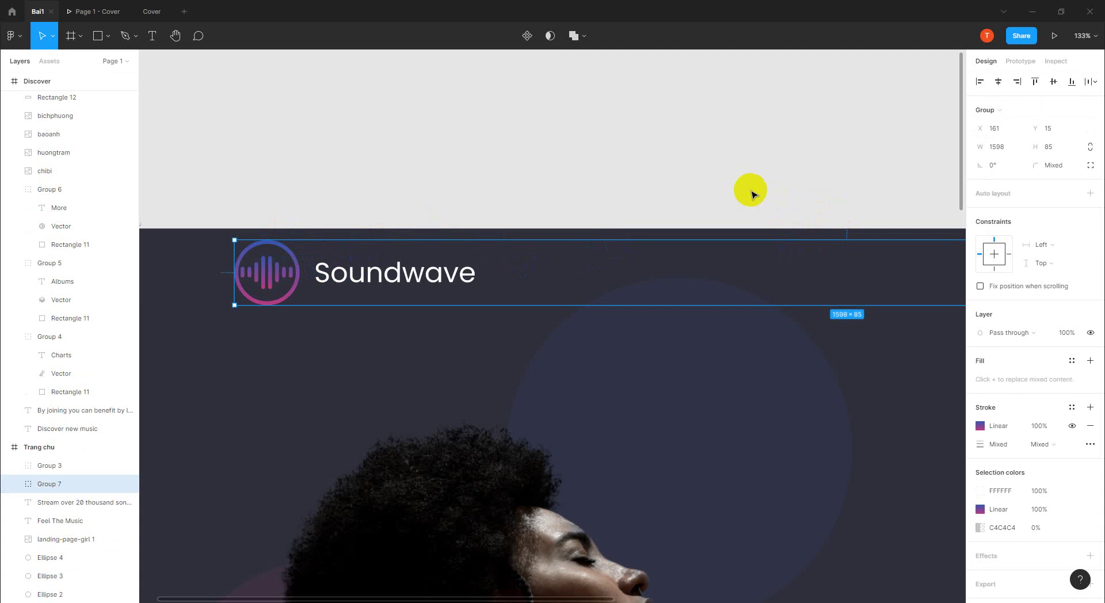
pyautogui.scroll(-5, 751, 194)
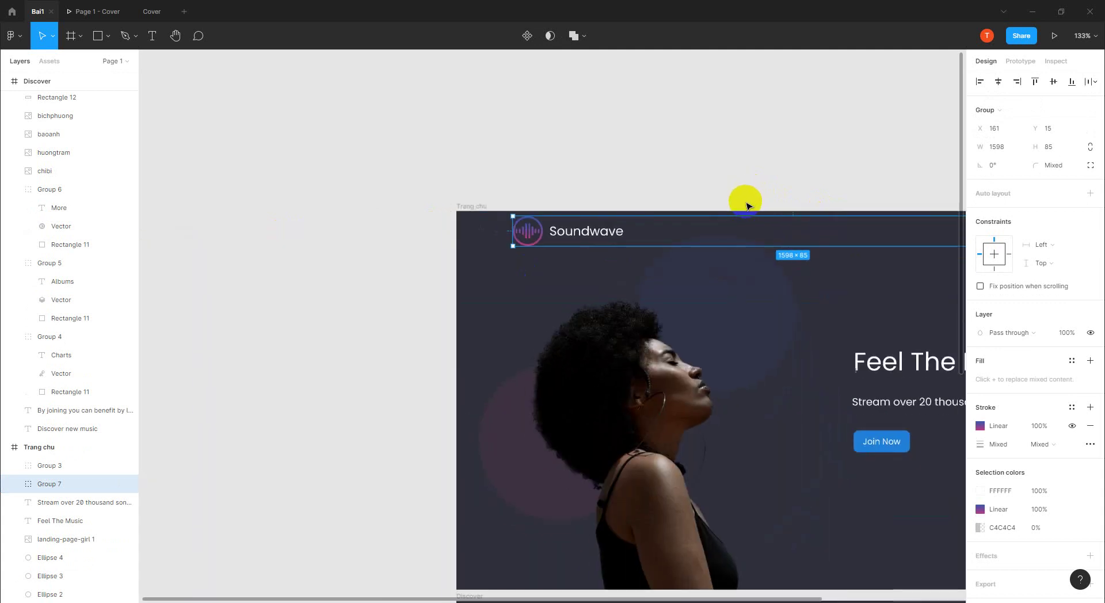
pyautogui.click(542, 186)
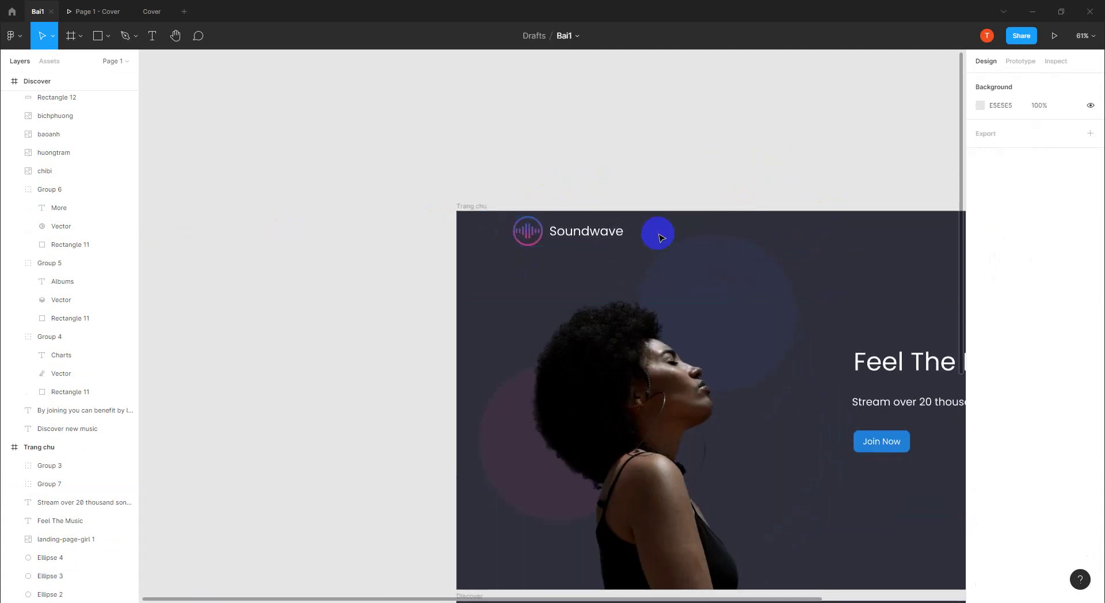
pyautogui.click(581, 235)
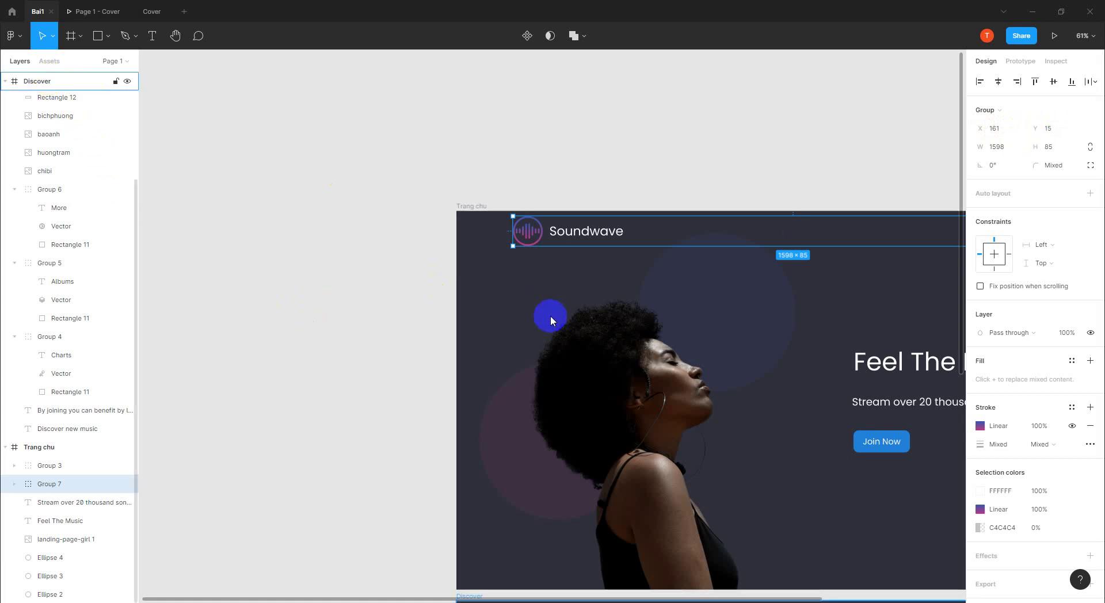
pyautogui.scroll(-3, 282, 267)
pyautogui.scroll(-2, 439, 320)
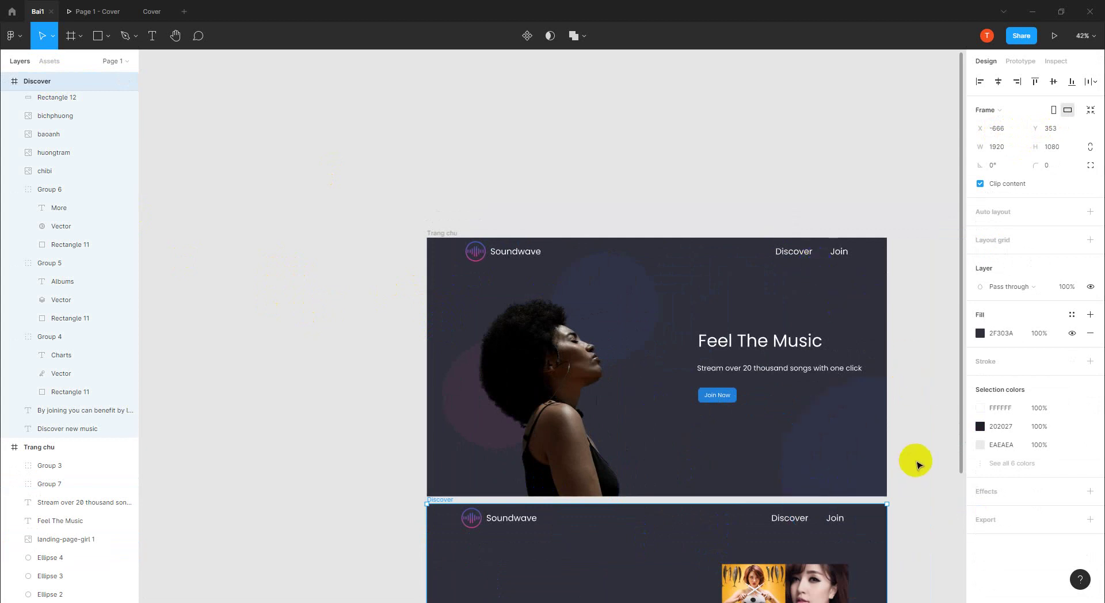
# - Position the Discover header group at X 161, Y 15 to match the Trang chu header
pyautogui.scroll(-1, 915, 460)
pyautogui.moveTo(400, 395); pyautogui.dragTo(217, 205)
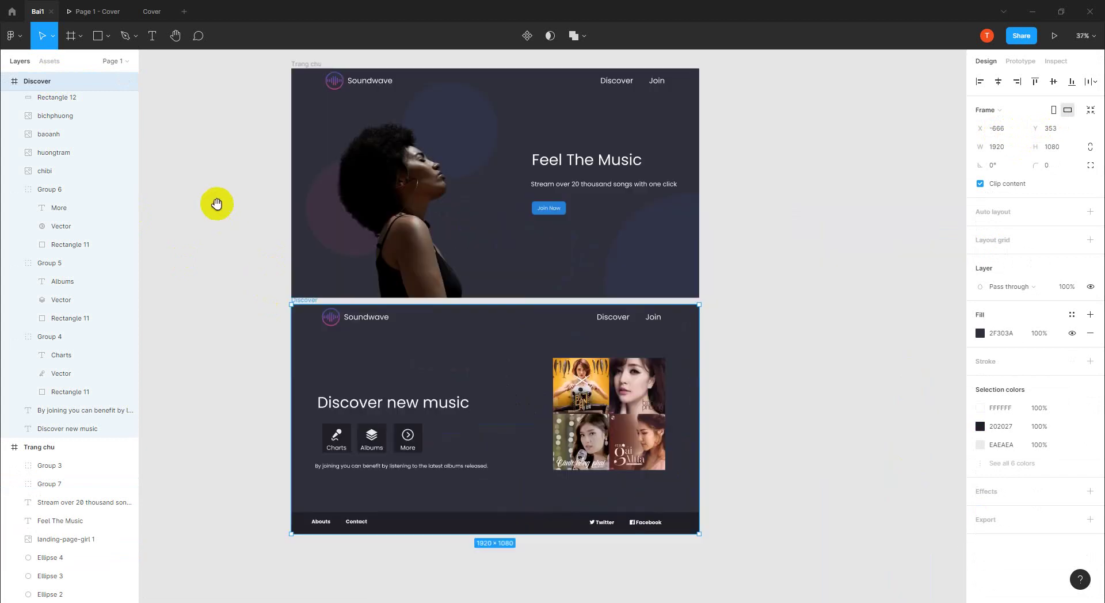
pyautogui.click(377, 322)
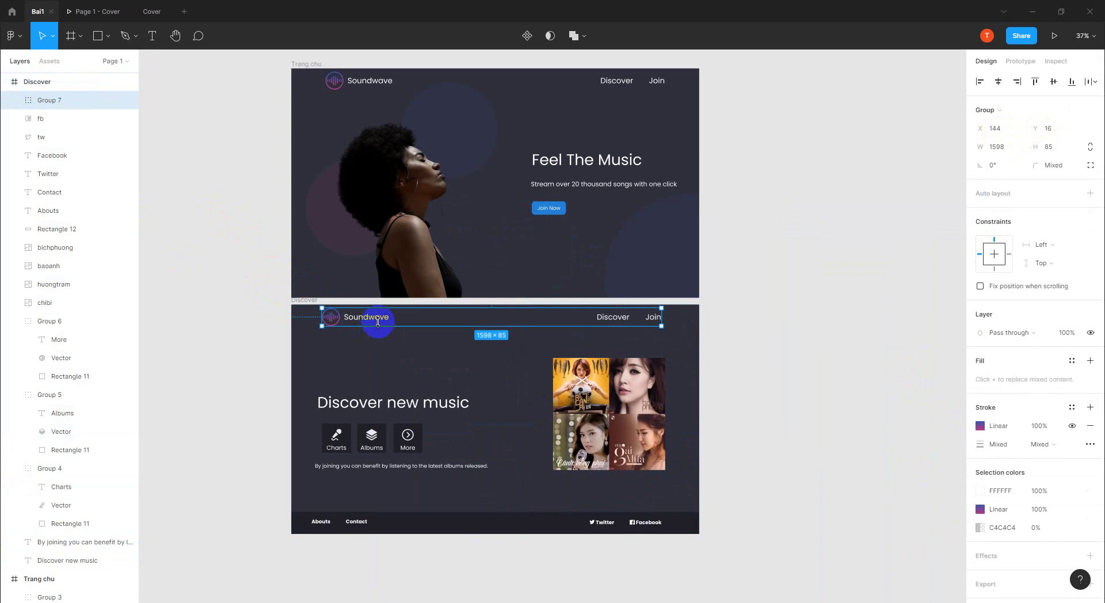
pyautogui.click(382, 76)
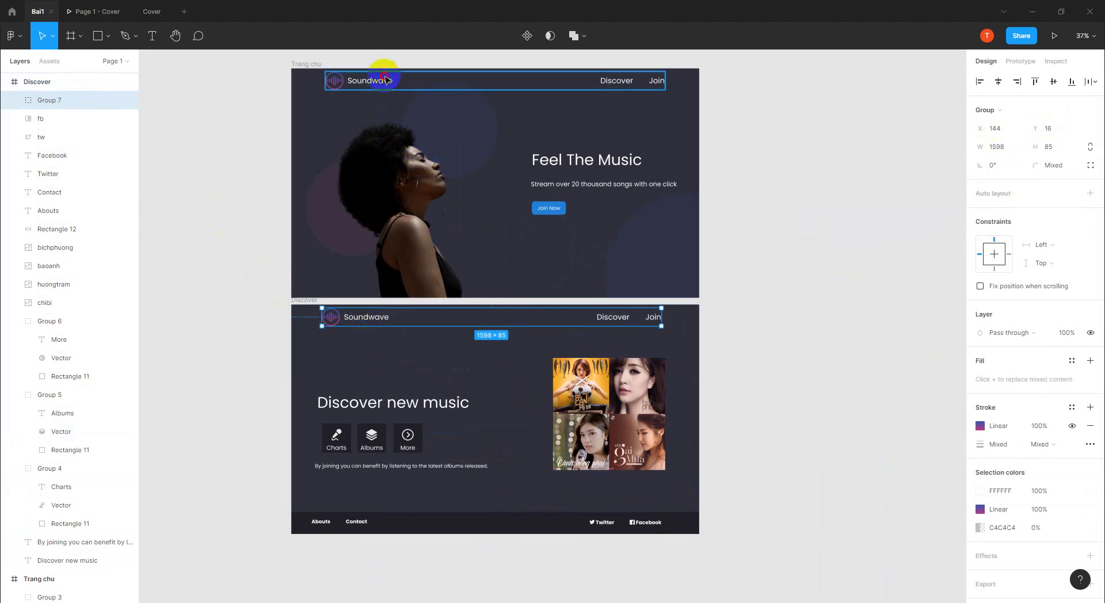
pyautogui.click(386, 321)
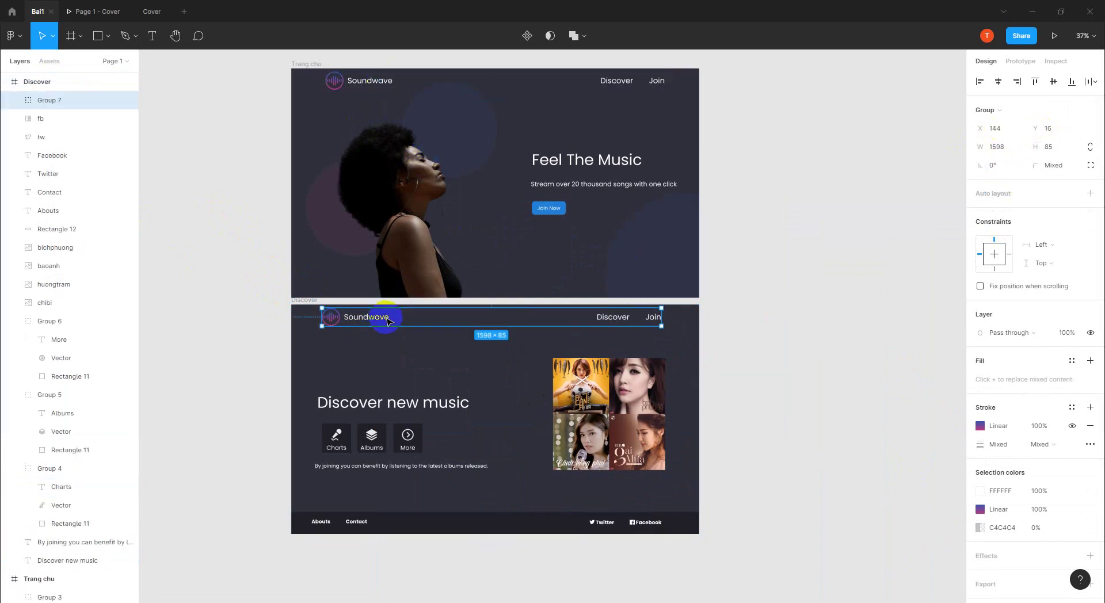
pyautogui.click(999, 130)
pyautogui.press('Tab')
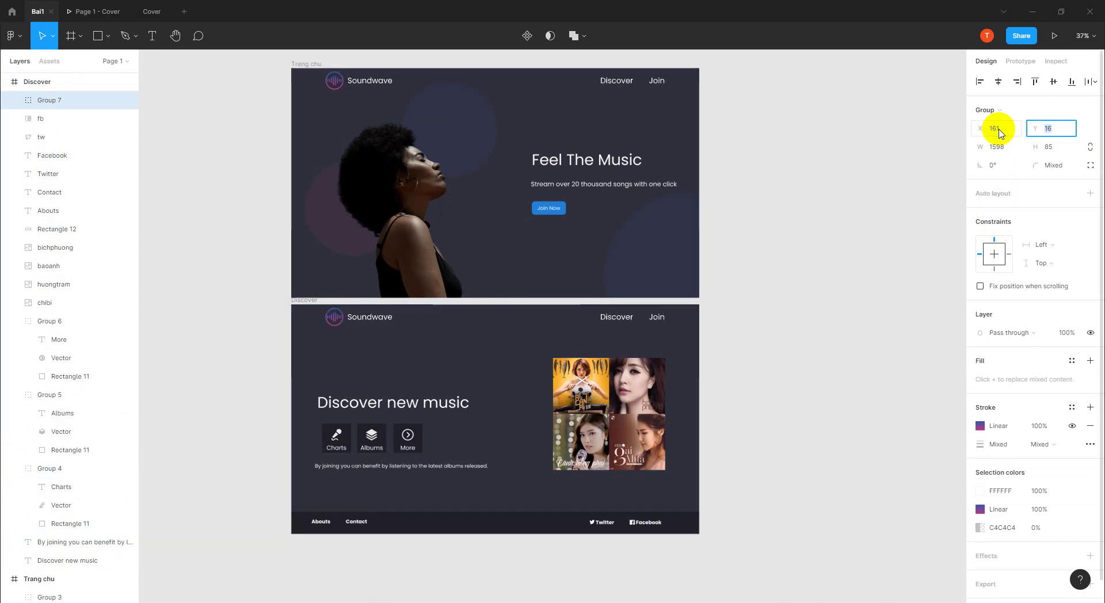
pyautogui.write('15')
pyautogui.press('Return')
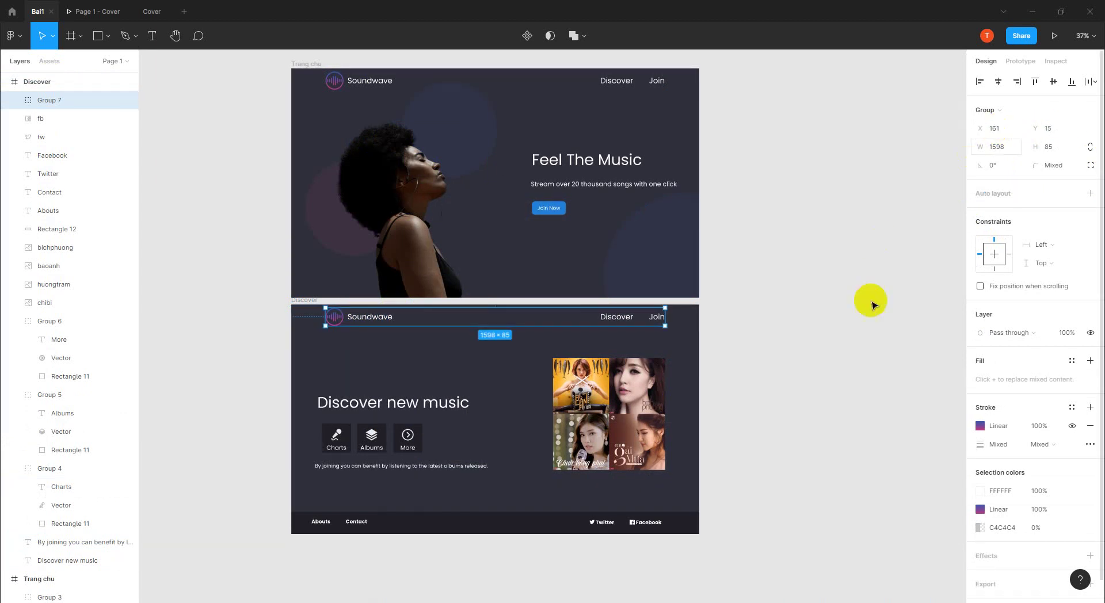
pyautogui.click(796, 397)
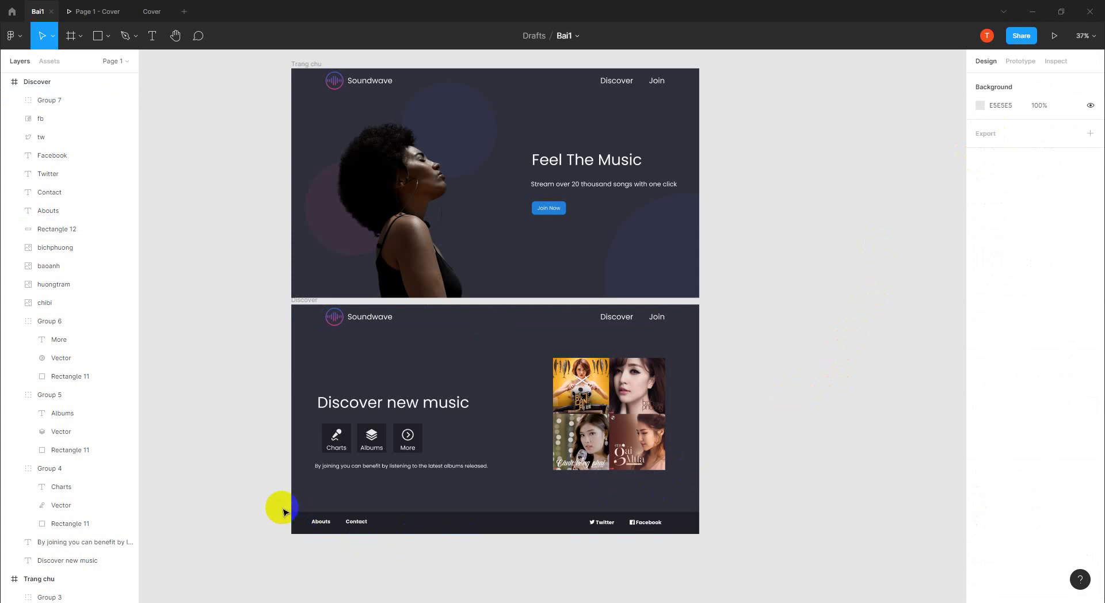
# - Group the Discover footer bar, link labels and social icons into Group 8 (1920×108)
pyautogui.moveTo(283, 509)
pyautogui.mouseDown()
pyautogui.moveTo(685, 538)
pyautogui.moveTo(720, 552)
pyautogui.mouseUp()
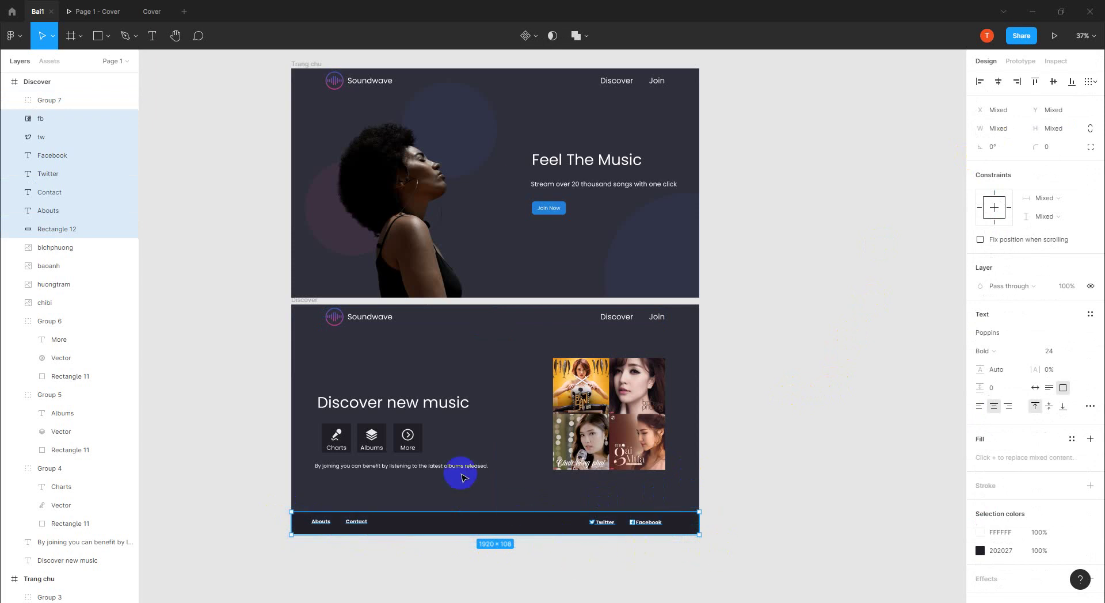
pyautogui.rightClick(61, 120)
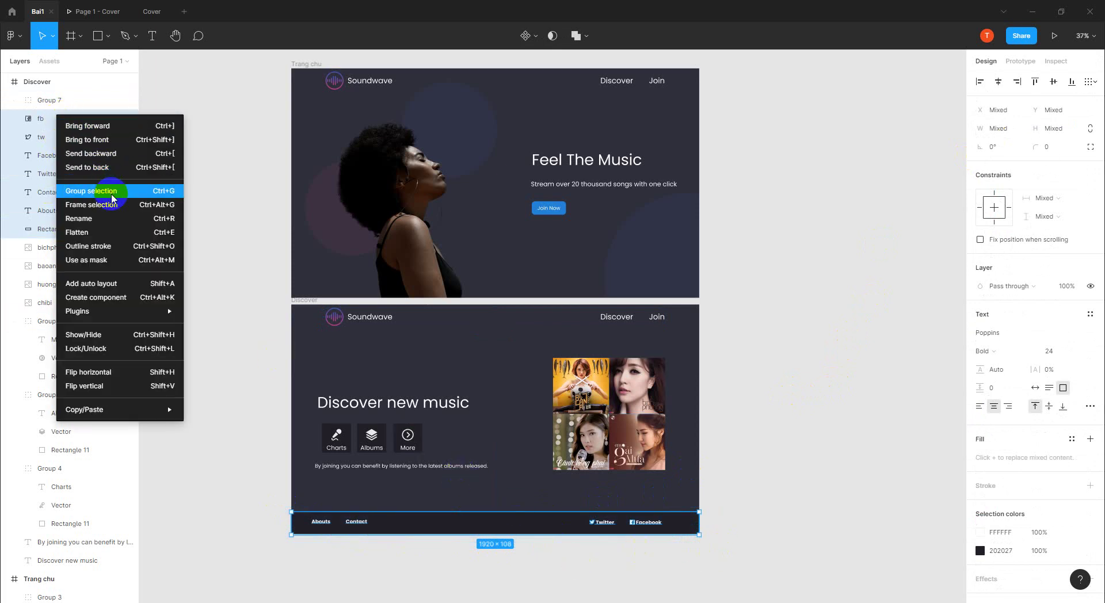
pyautogui.click(118, 192)
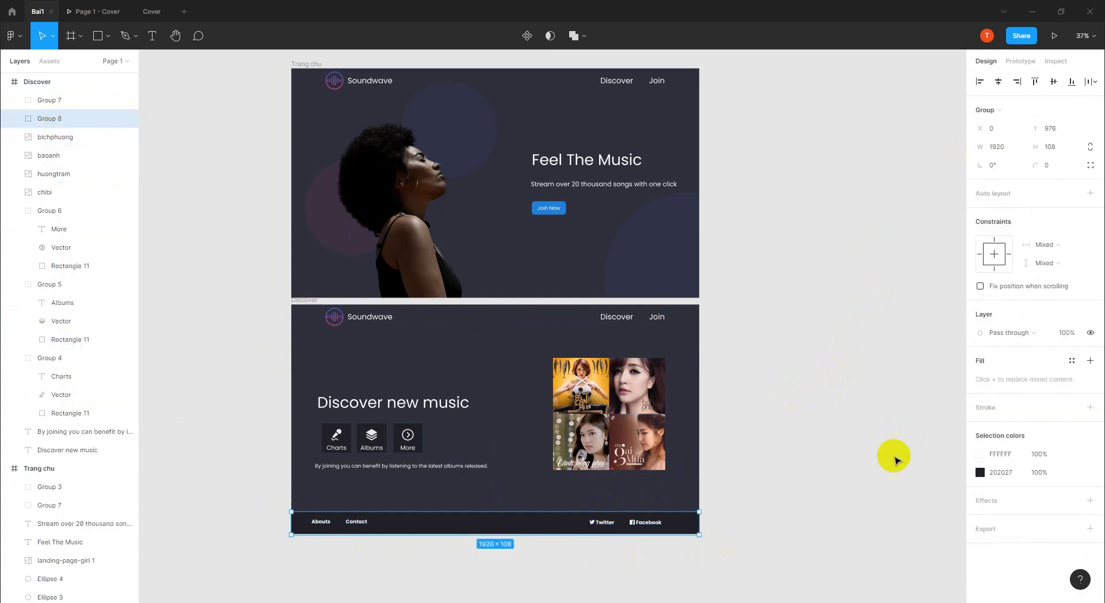
pyautogui.click(804, 464)
pyautogui.scroll(-1, 794, 461)
pyautogui.scroll(-1, 765, 457)
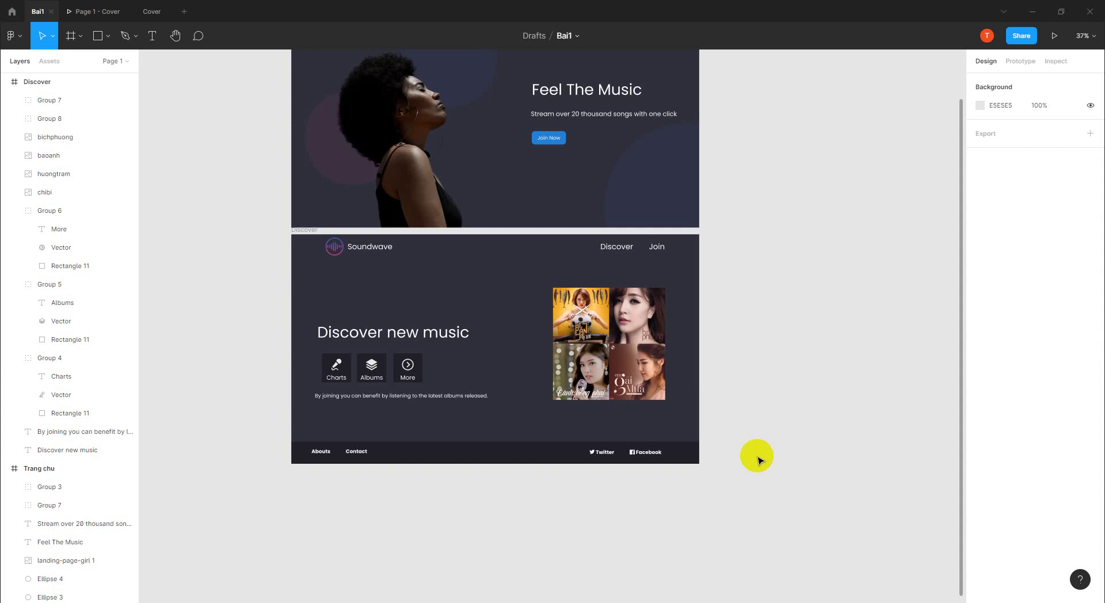
pyautogui.scroll(-4, 754, 463)
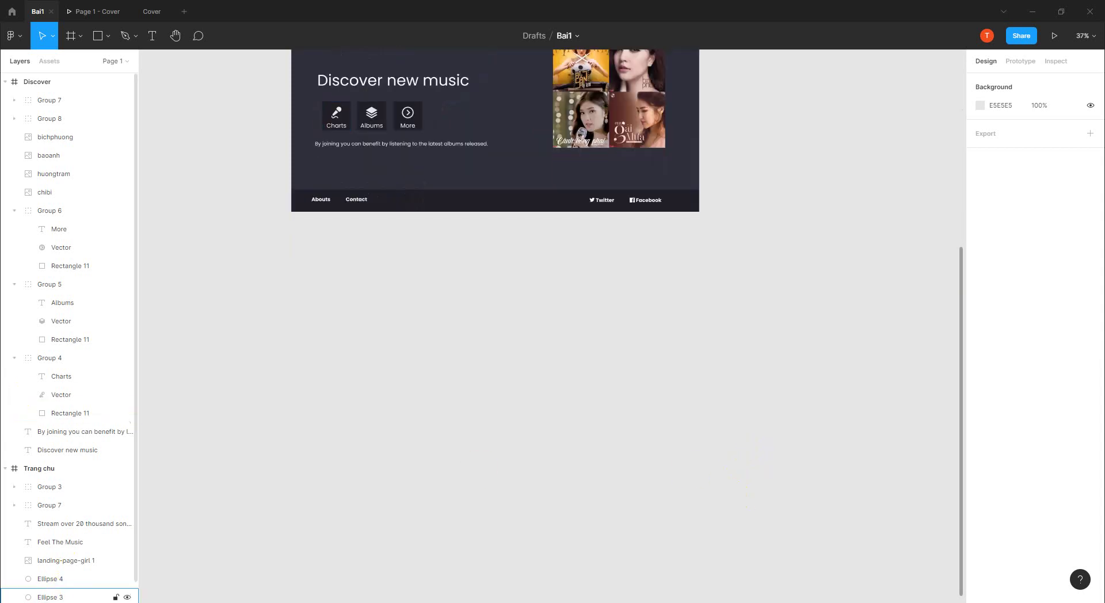
# - In Chrome, compare the Soundwave Discover and Join pages, ending on the Join sign-up page
pyautogui.click(84, 582)
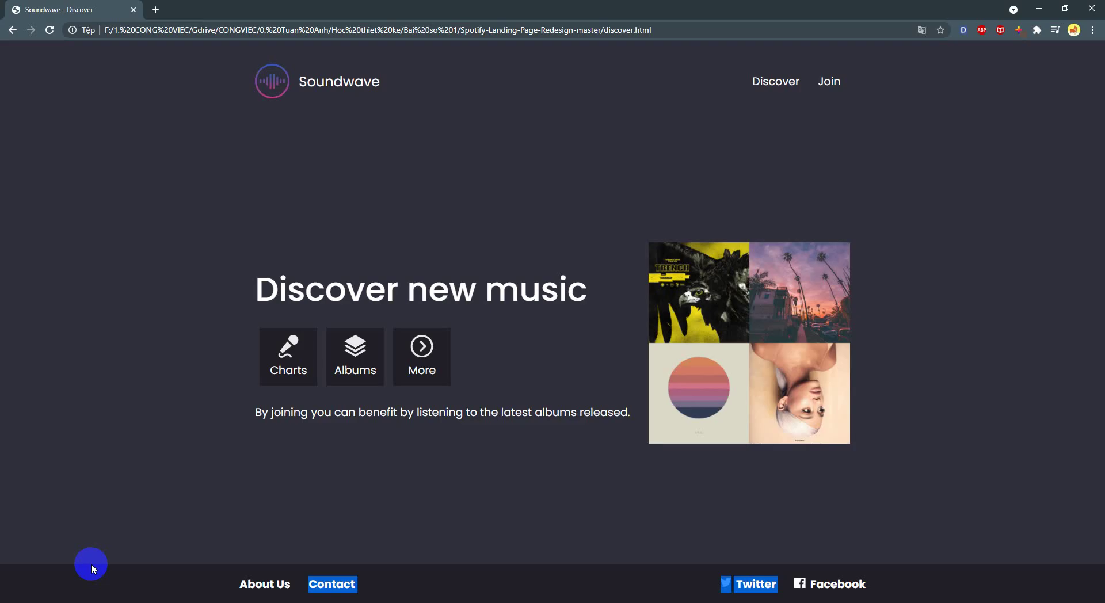
pyautogui.click(829, 82)
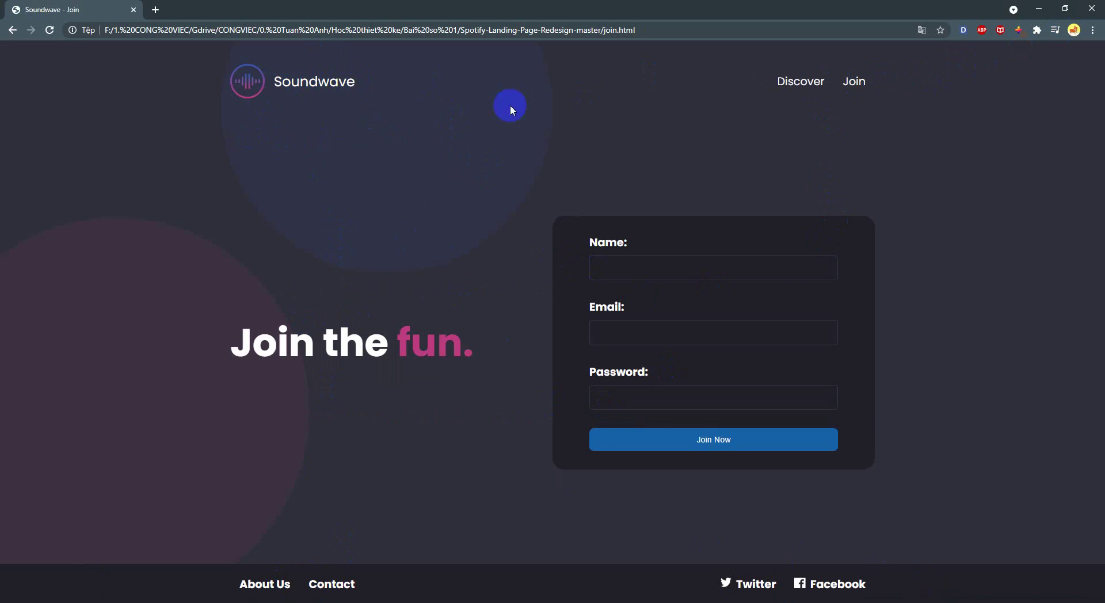
pyautogui.click(785, 81)
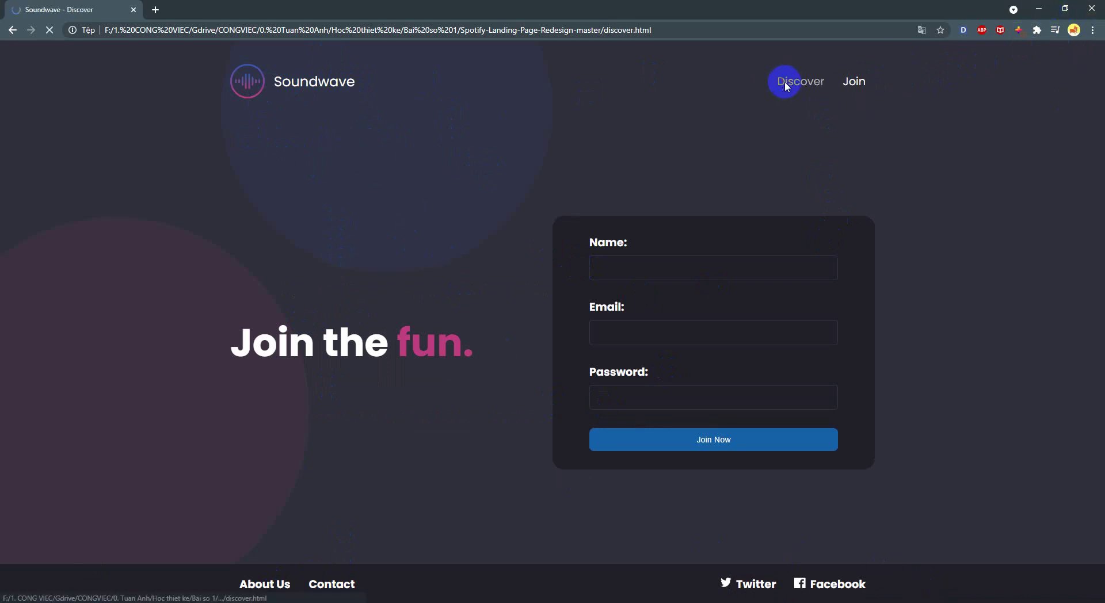
pyautogui.click(829, 82)
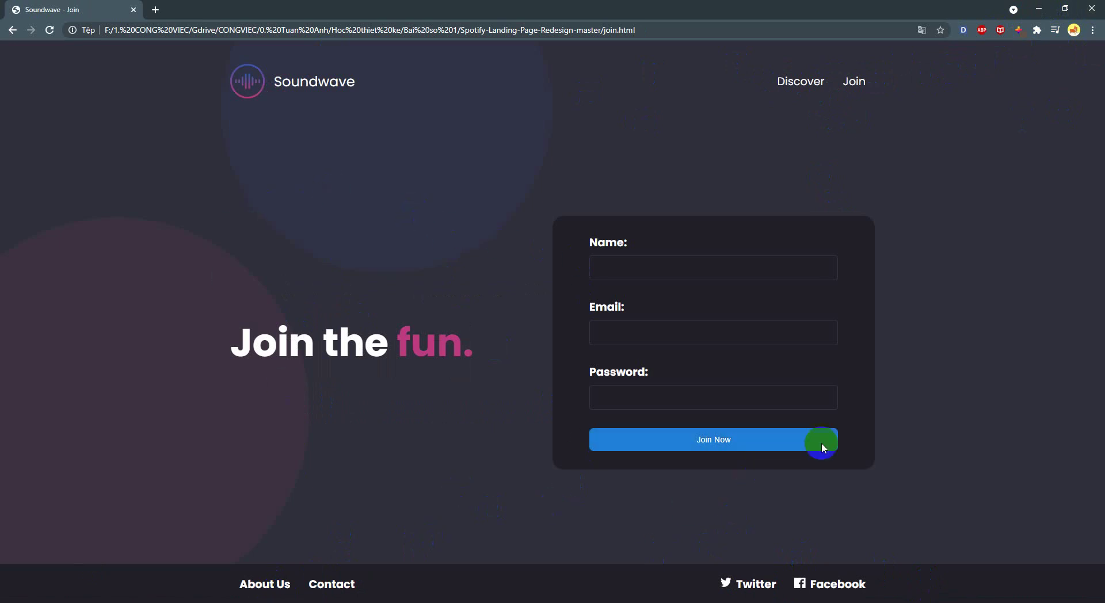
pyautogui.click(800, 81)
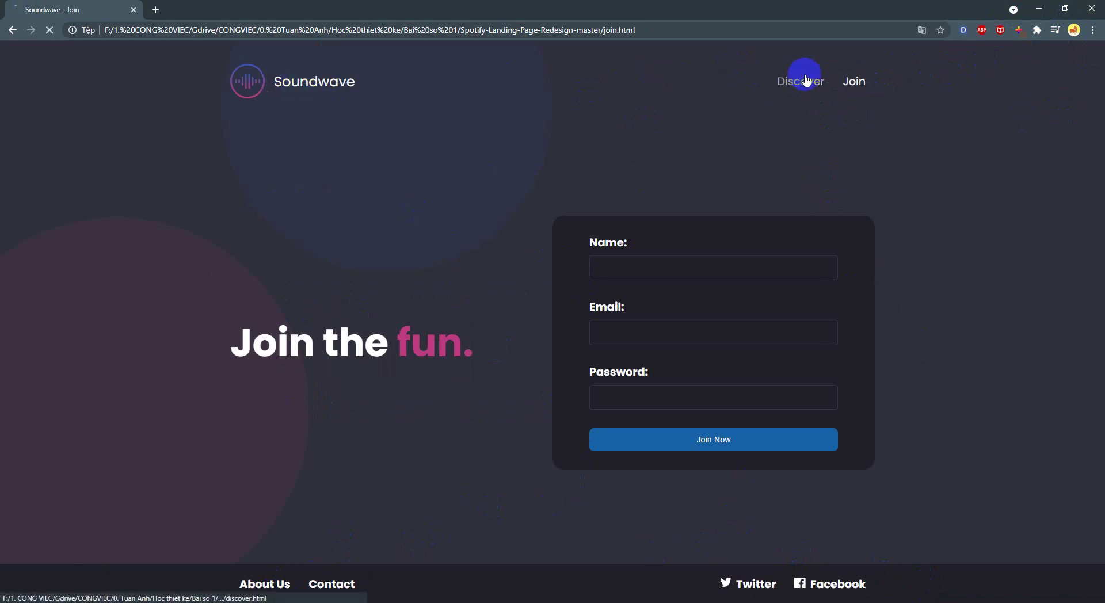
pyautogui.click(837, 85)
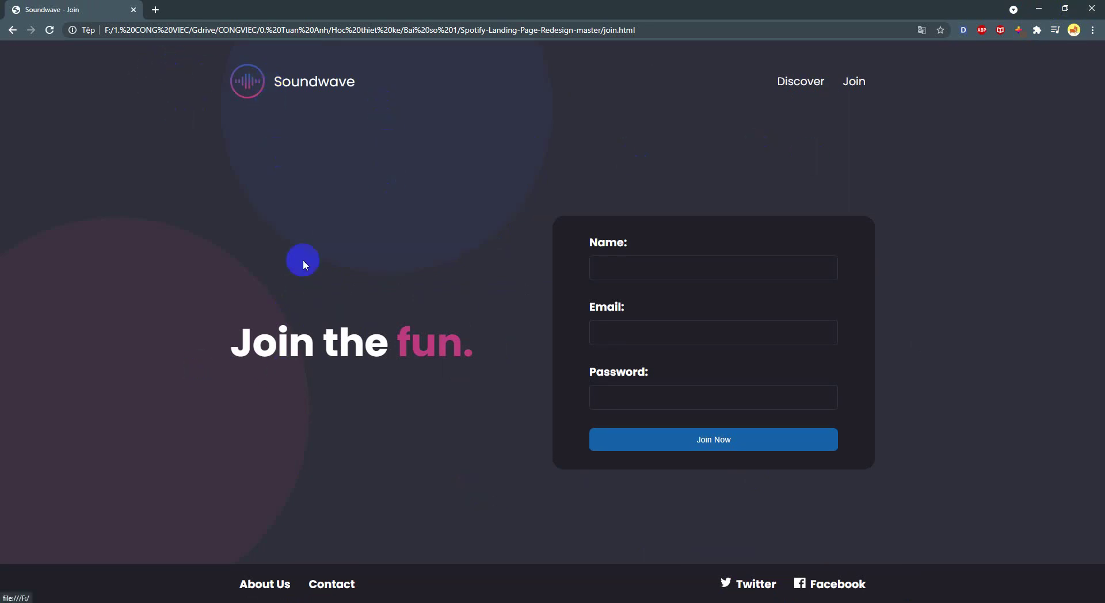
pyautogui.rightClick(13, 30)
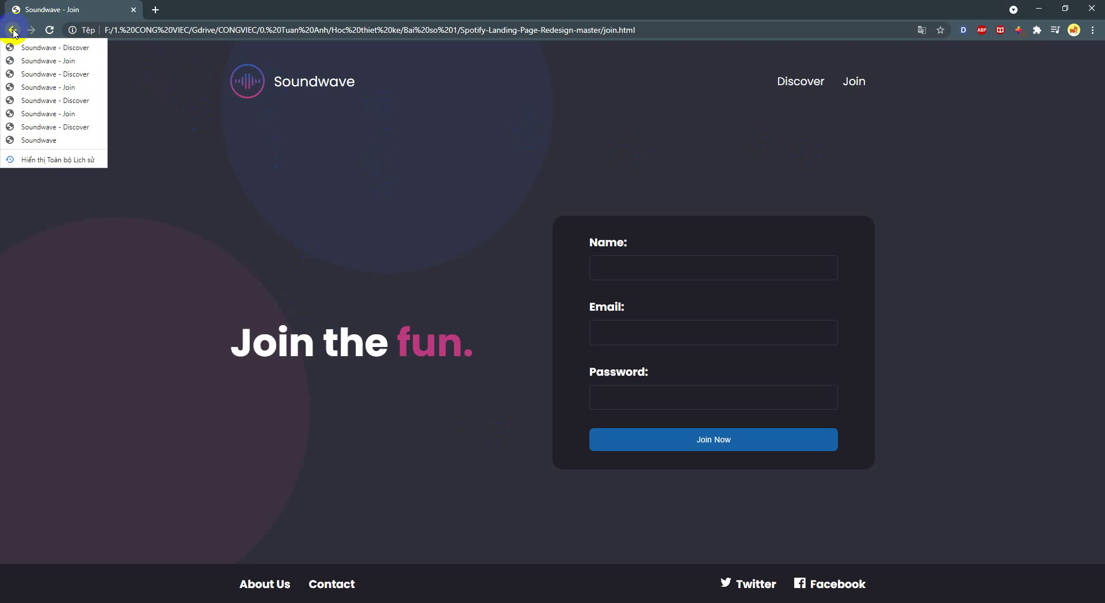
pyautogui.click(61, 144)
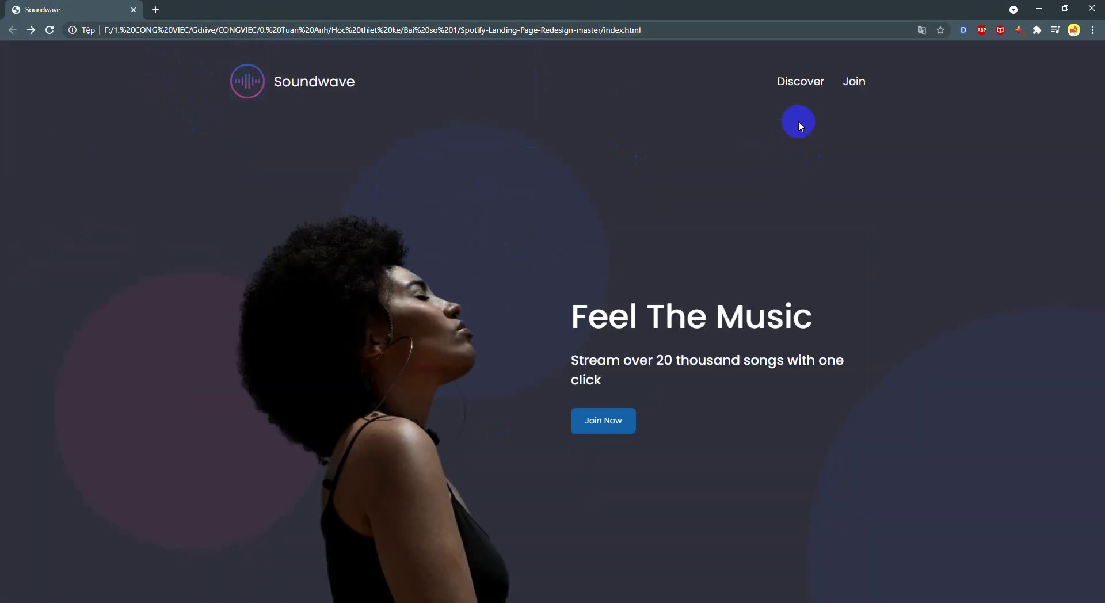
pyautogui.click(859, 87)
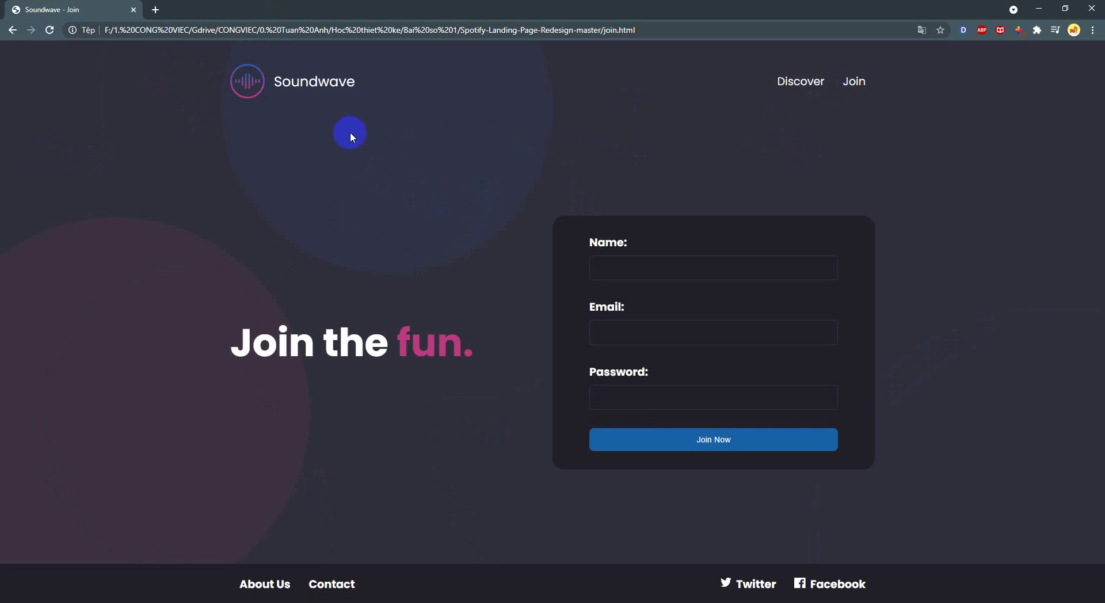
# - Hide Chrome and scroll the Figma canvas up to the Trang chu frame
pyautogui.click(1043, 8)
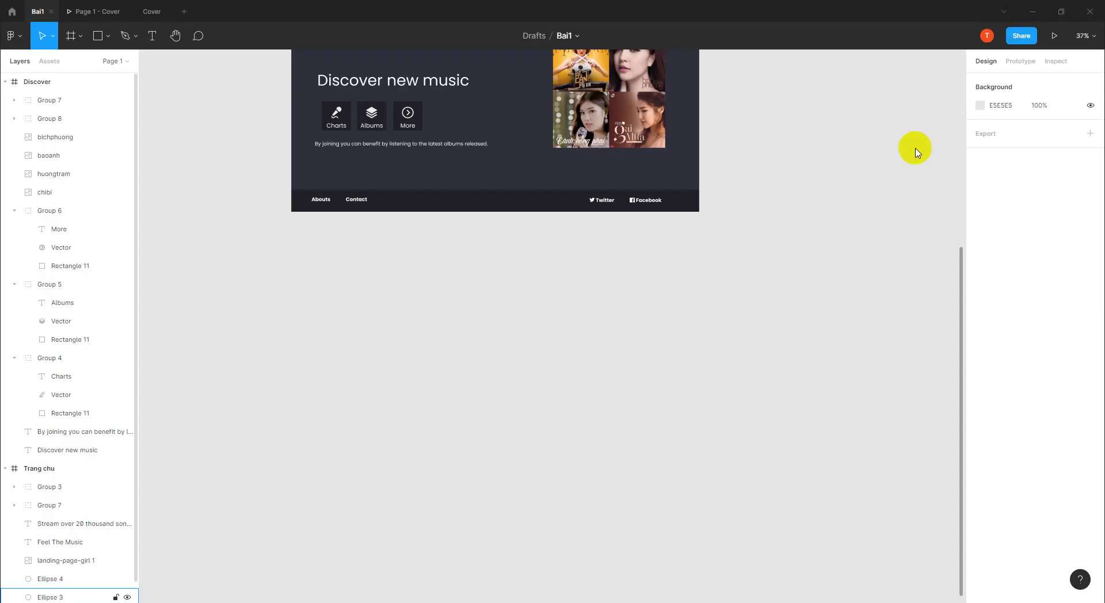
pyautogui.scroll(3, 654, 363)
pyautogui.scroll(5, 662, 343)
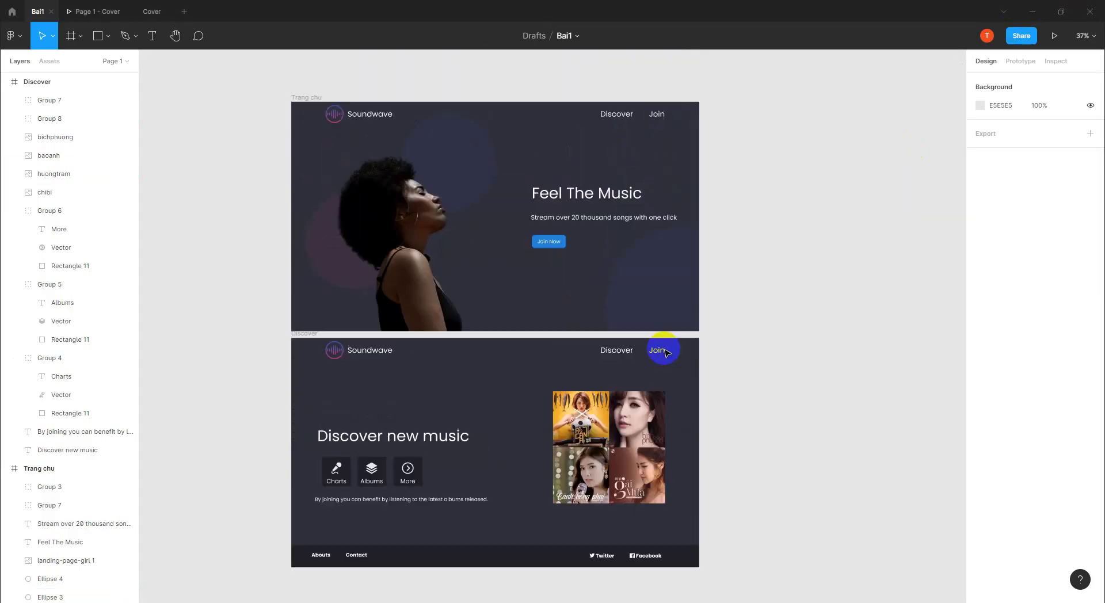
pyautogui.scroll(4, 660, 345)
pyautogui.scroll(-4, 615, 369)
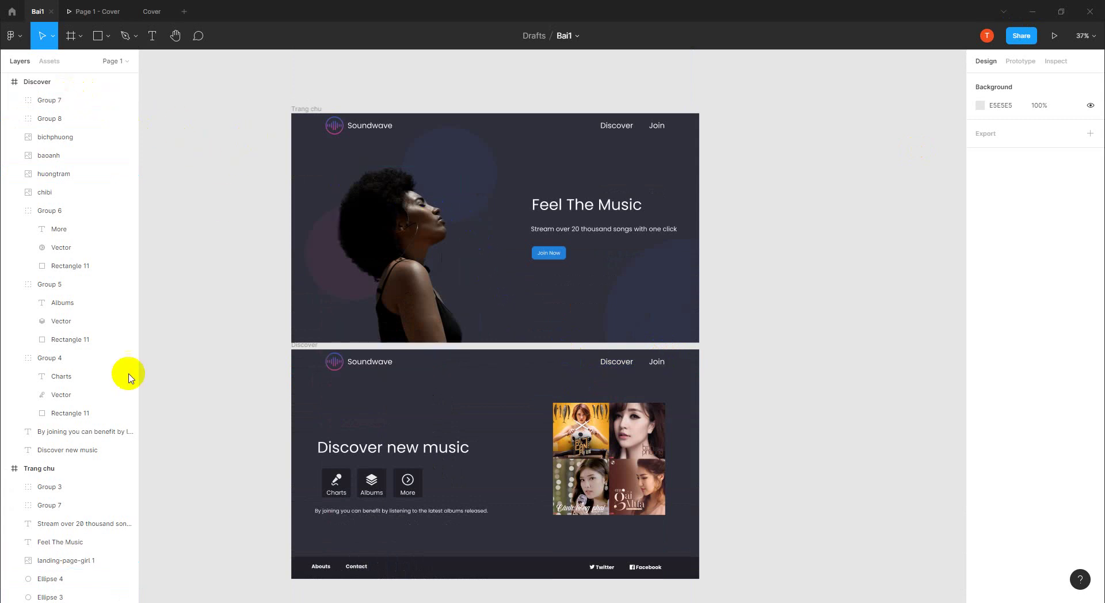
# - Collapse the Trang chu frame's layer and bring up its Copy/Paste options
pyautogui.click(40, 466)
pyautogui.click(7, 469)
pyautogui.click(35, 470)
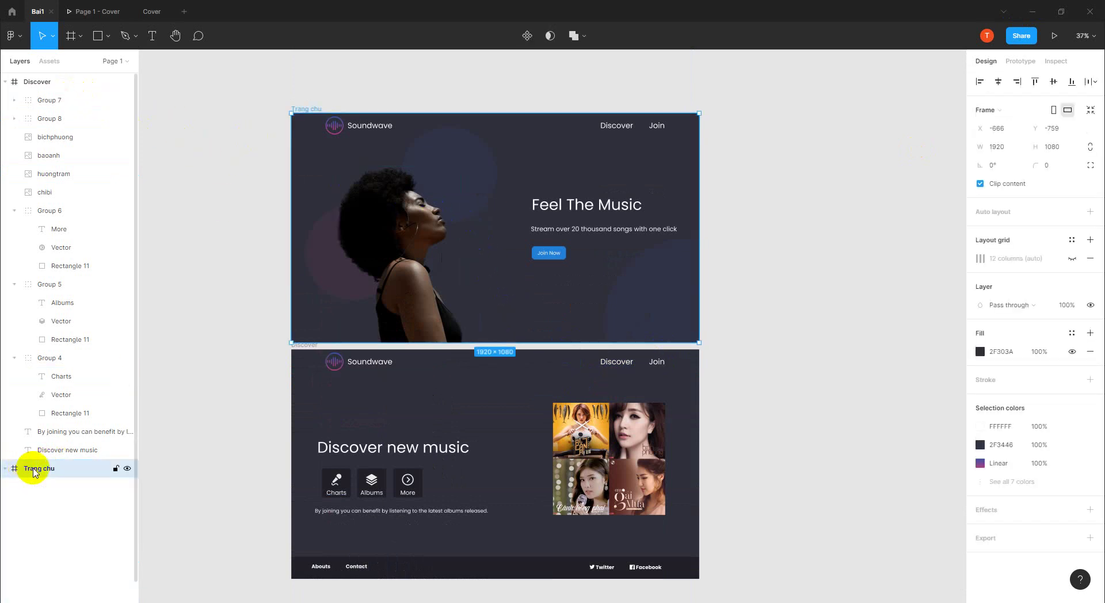
pyautogui.click(46, 473)
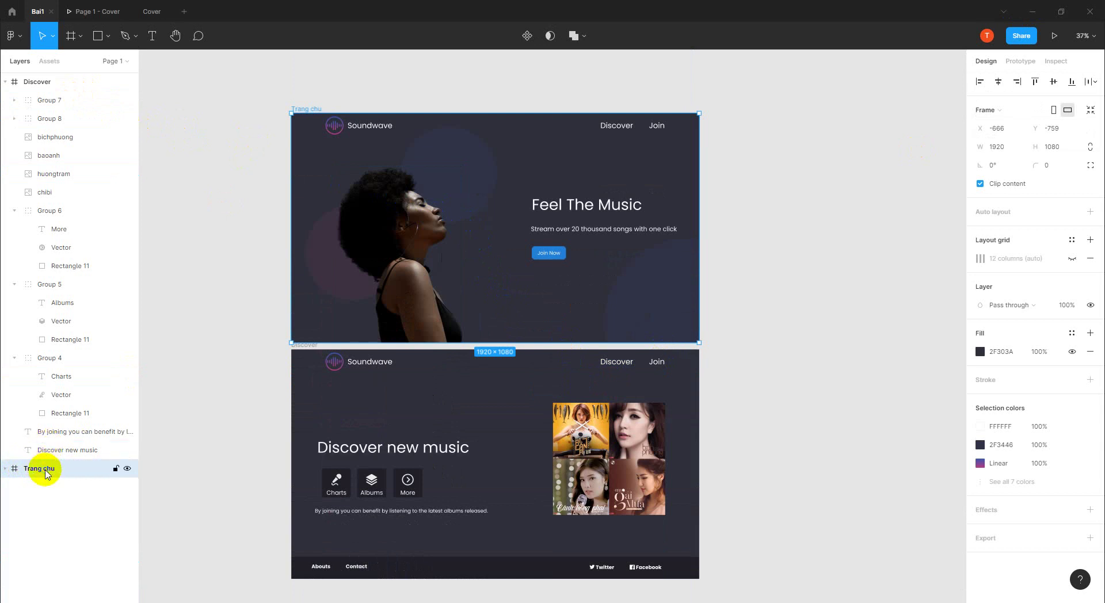
pyautogui.rightClick(46, 473)
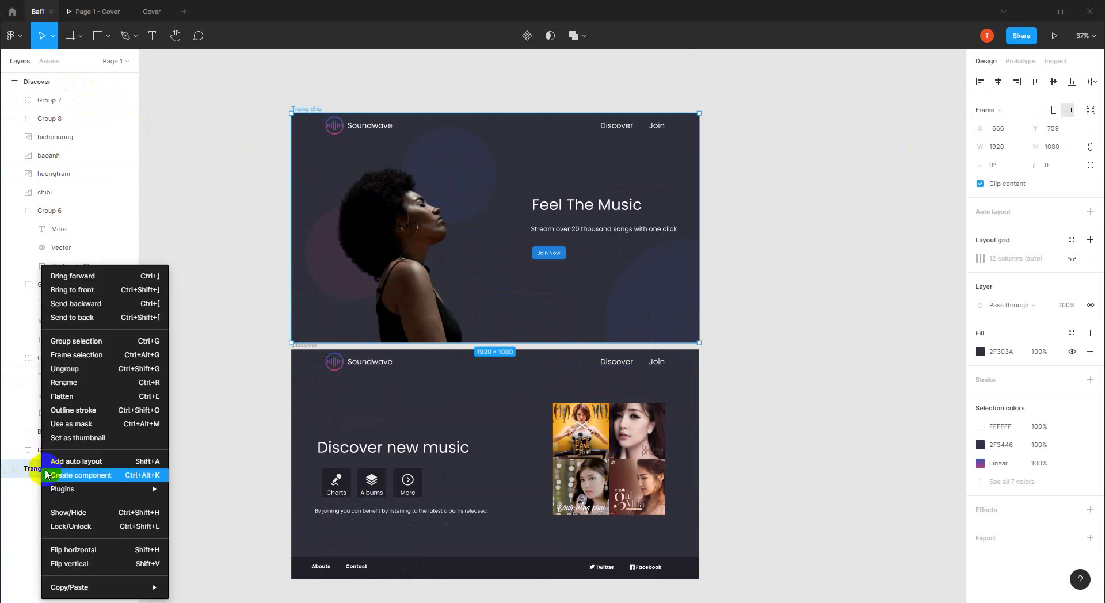
pyautogui.click(89, 588)
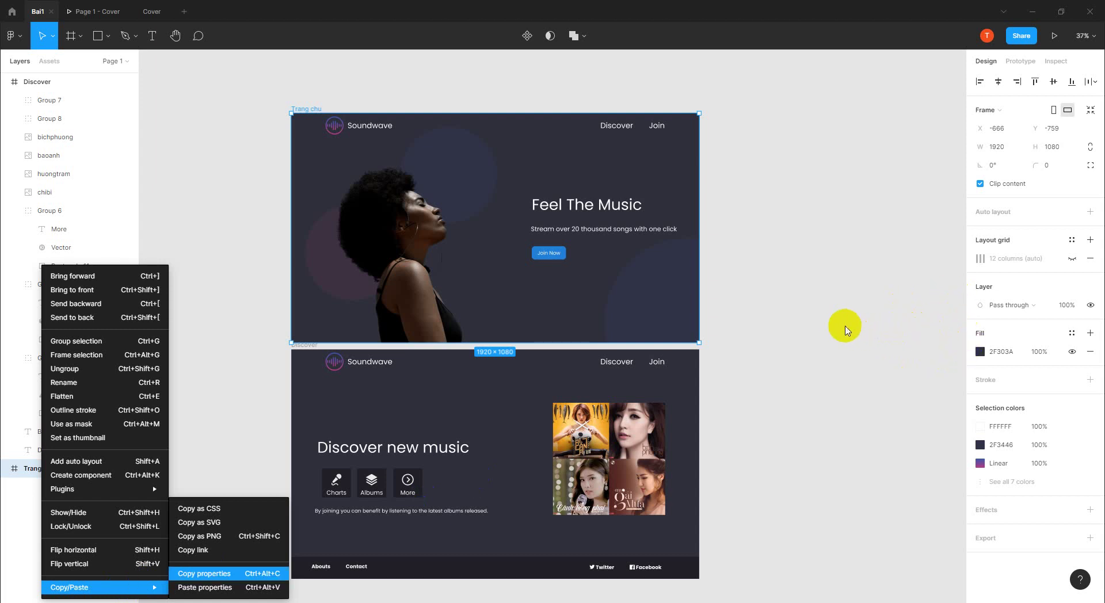
pyautogui.scroll(-1, 842, 315)
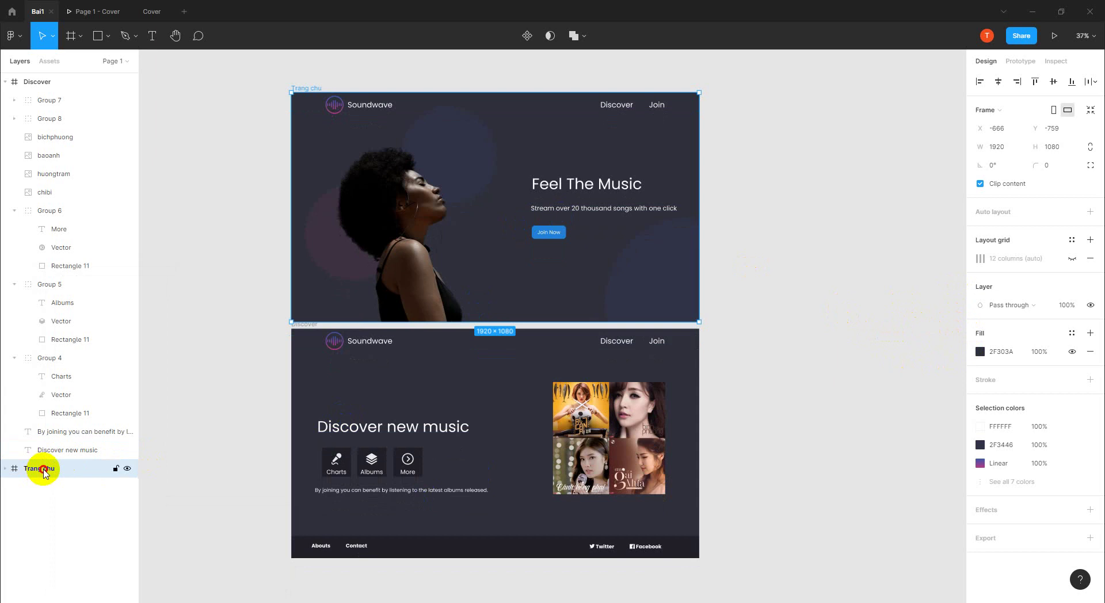
# - Duplicate the Trang chu frame and place the copy below the Discover frame
pyautogui.click(364, 252)
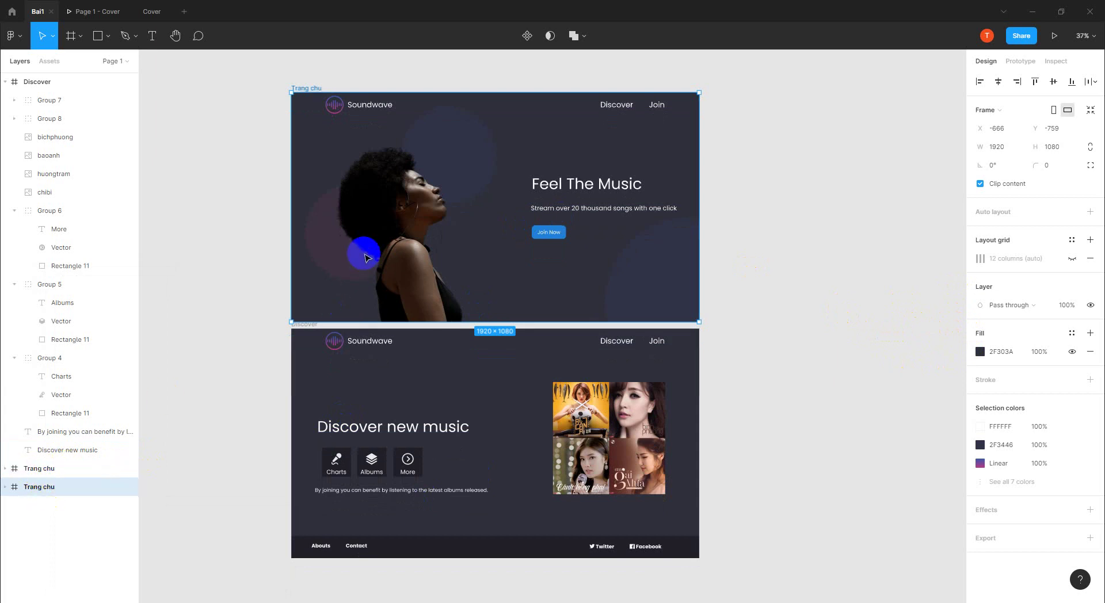
pyautogui.click(38, 486)
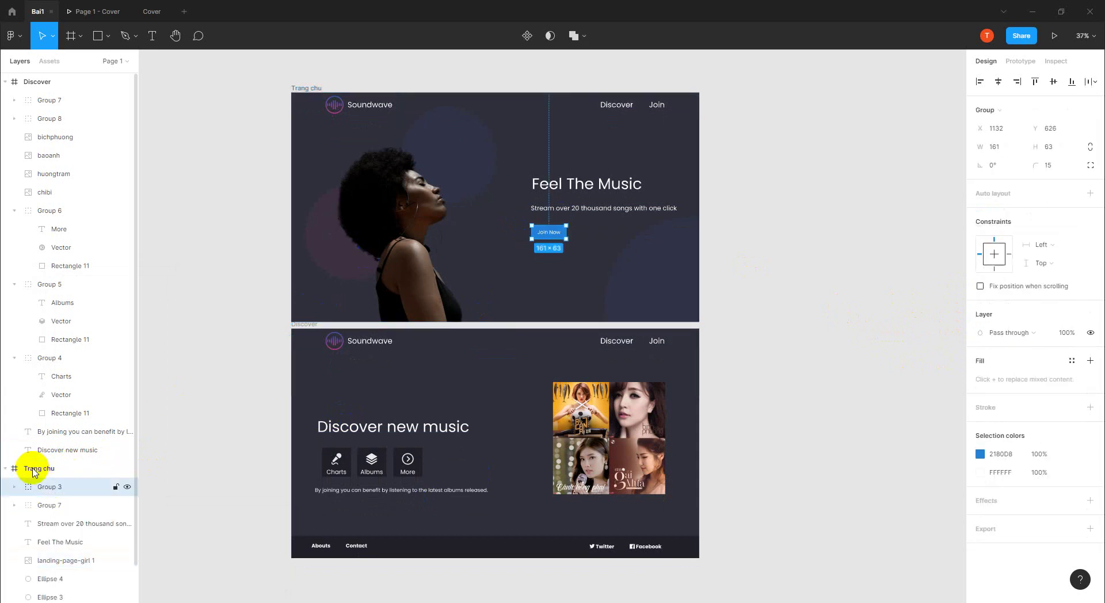
pyautogui.click(34, 469)
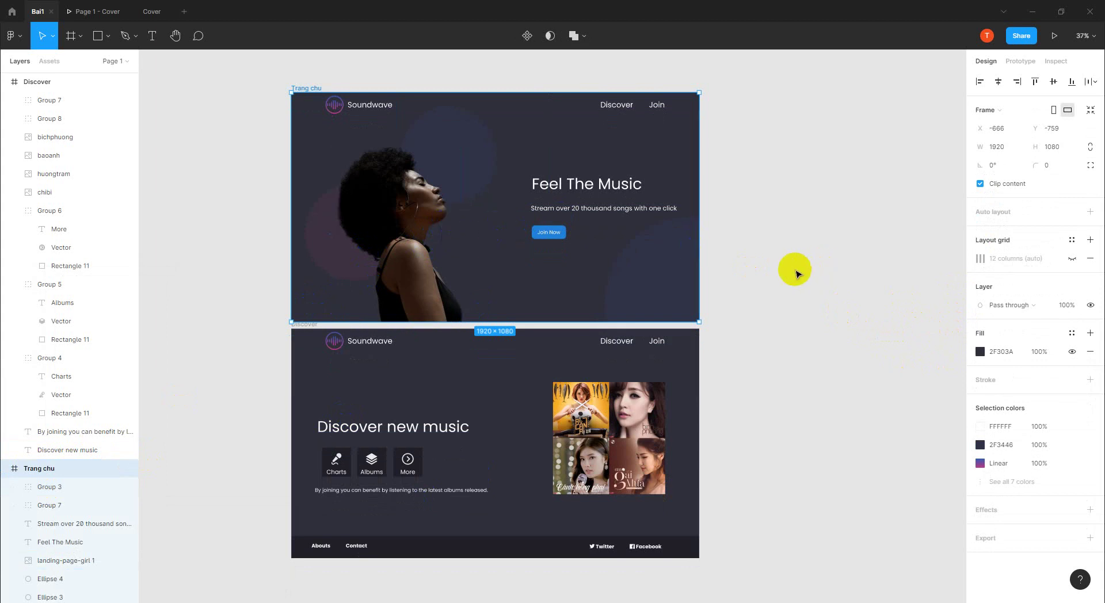
pyautogui.scroll(-5, 788, 304)
pyautogui.moveTo(616, 233)
pyautogui.mouseDown()
pyautogui.moveTo(621, 598)
pyautogui.moveTo(621, 382)
pyautogui.mouseUp()
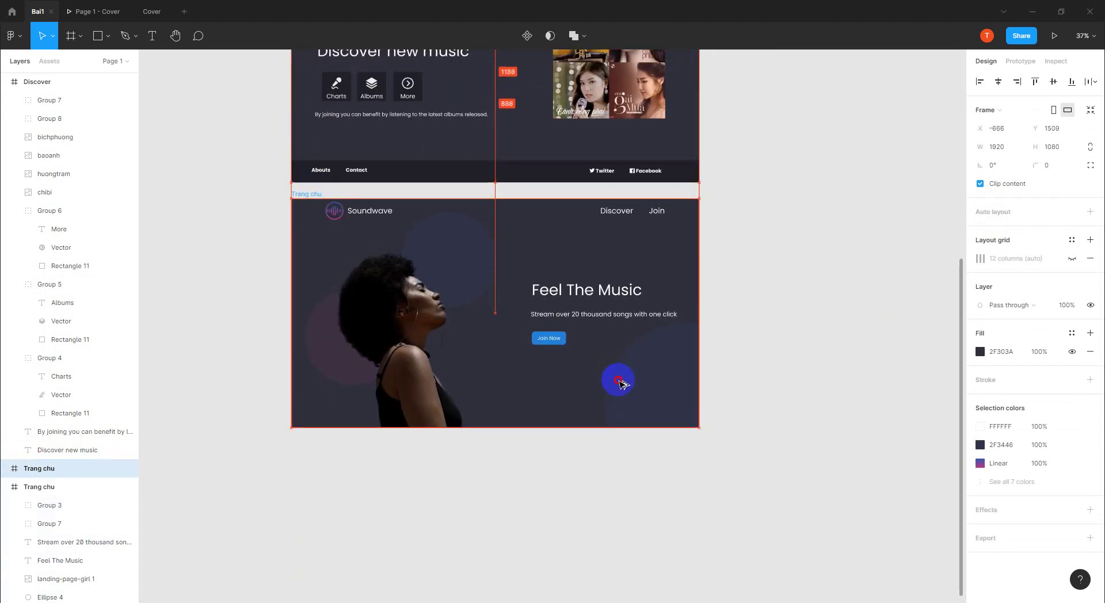
pyautogui.scroll(1, 742, 357)
pyautogui.scroll(2, 742, 356)
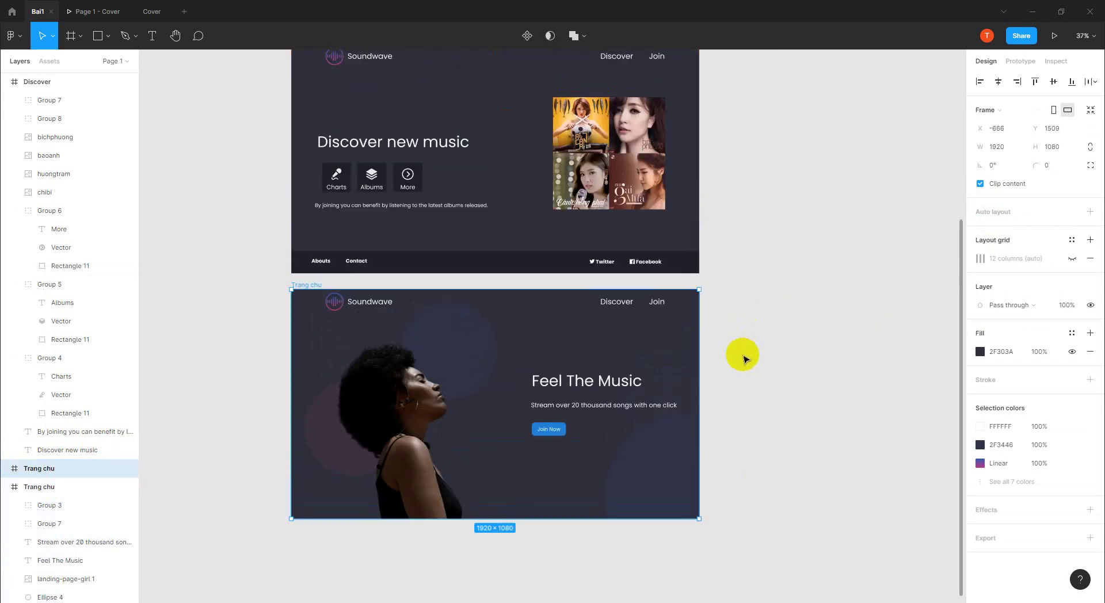
pyautogui.scroll(3, 742, 357)
pyautogui.scroll(-4, 742, 357)
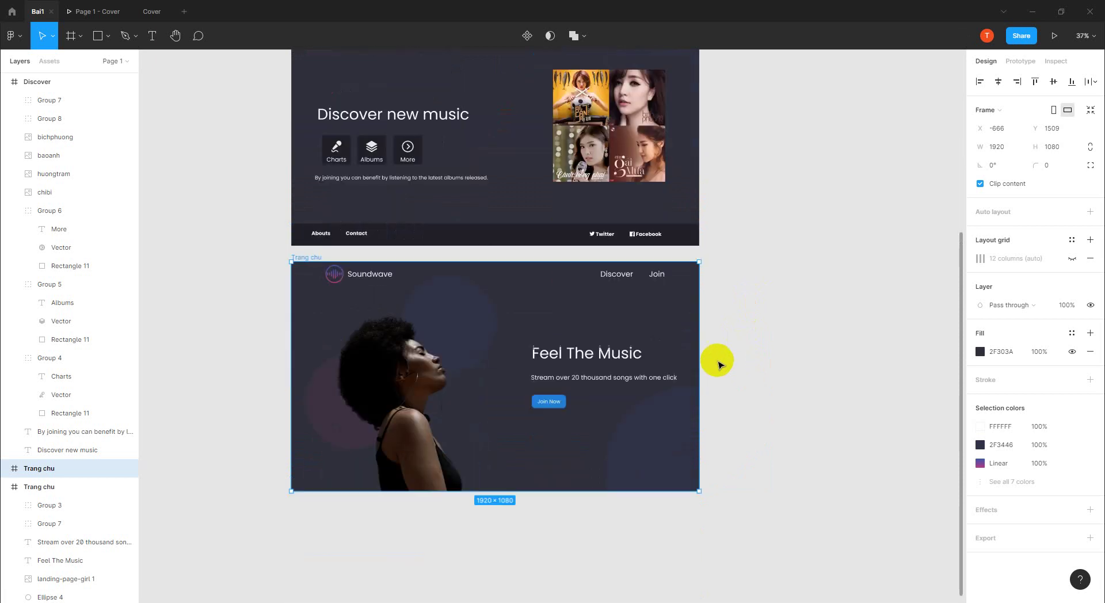
# - Rename the copied landing frame to 'Join'
pyautogui.click(423, 311)
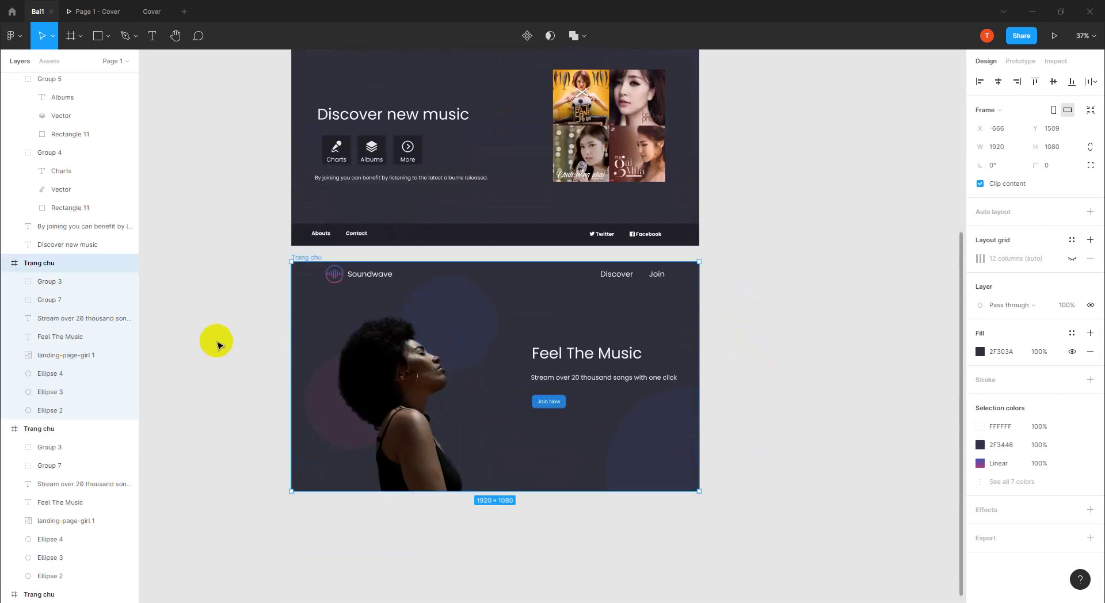
pyautogui.click(310, 258)
pyautogui.doubleClick(56, 266)
pyautogui.write('Join')
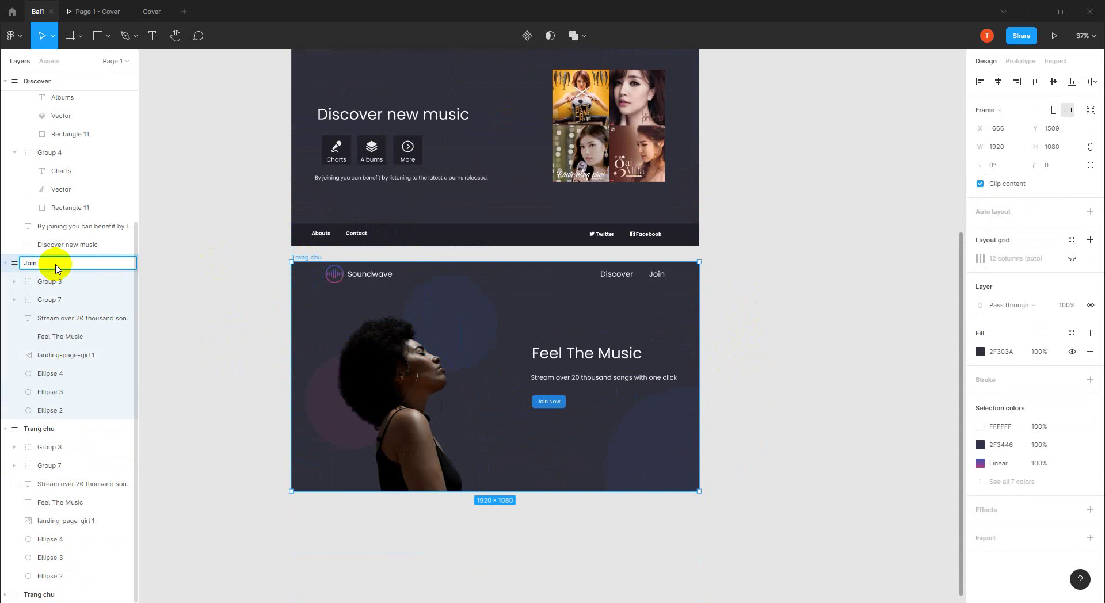
pyautogui.click(379, 380)
# - Delete the girl photo, Feel The Music heading, tagline and Join Now button from Join
pyautogui.click(391, 375)
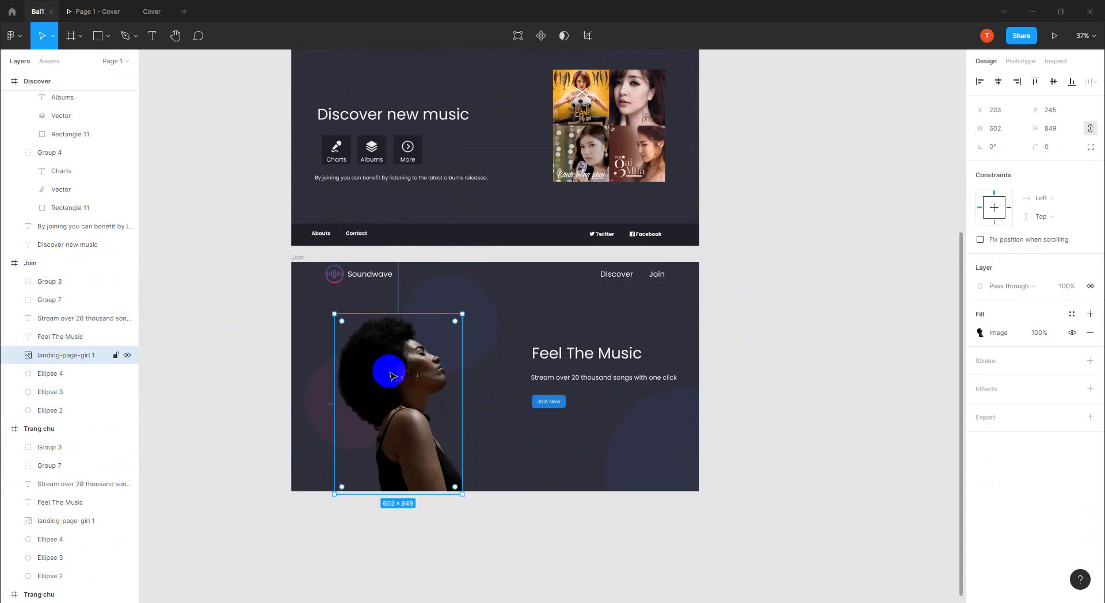
pyautogui.press('Delete')
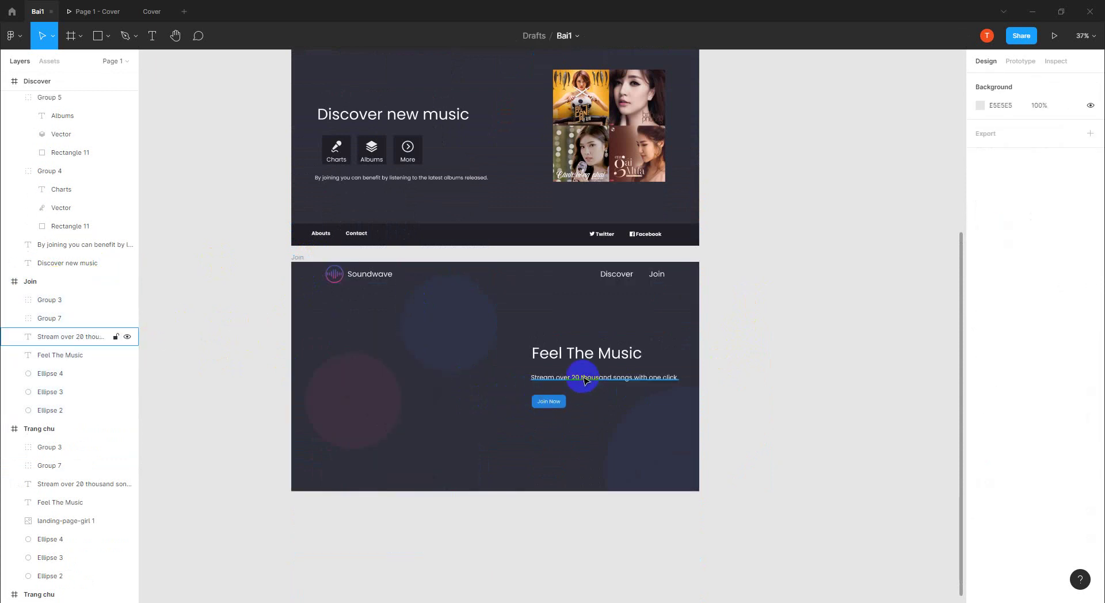
pyautogui.click(617, 276)
pyautogui.click(659, 298)
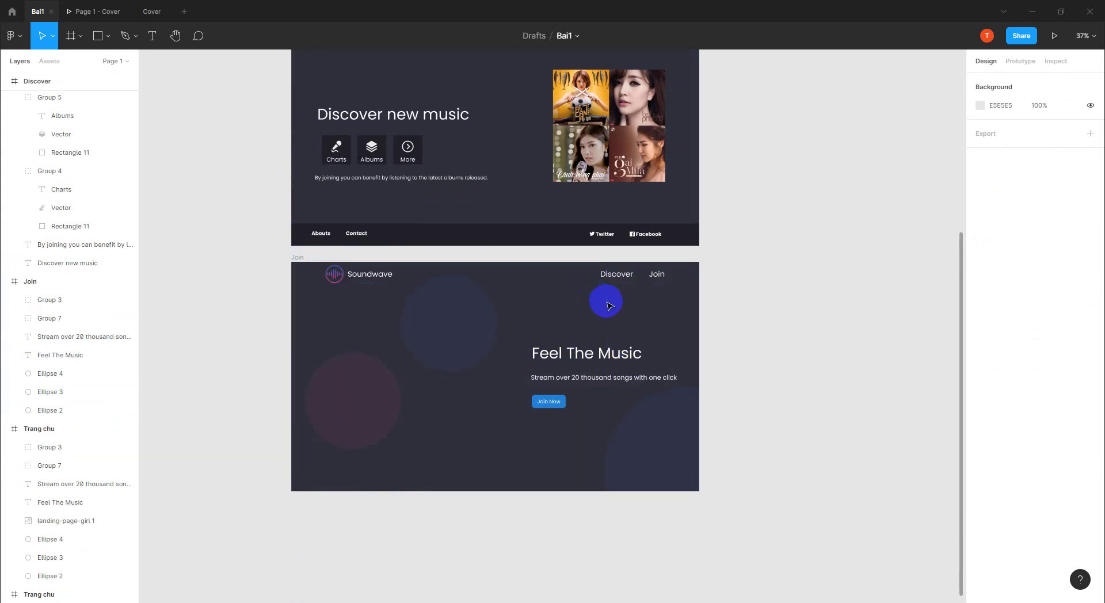
pyautogui.click(596, 362)
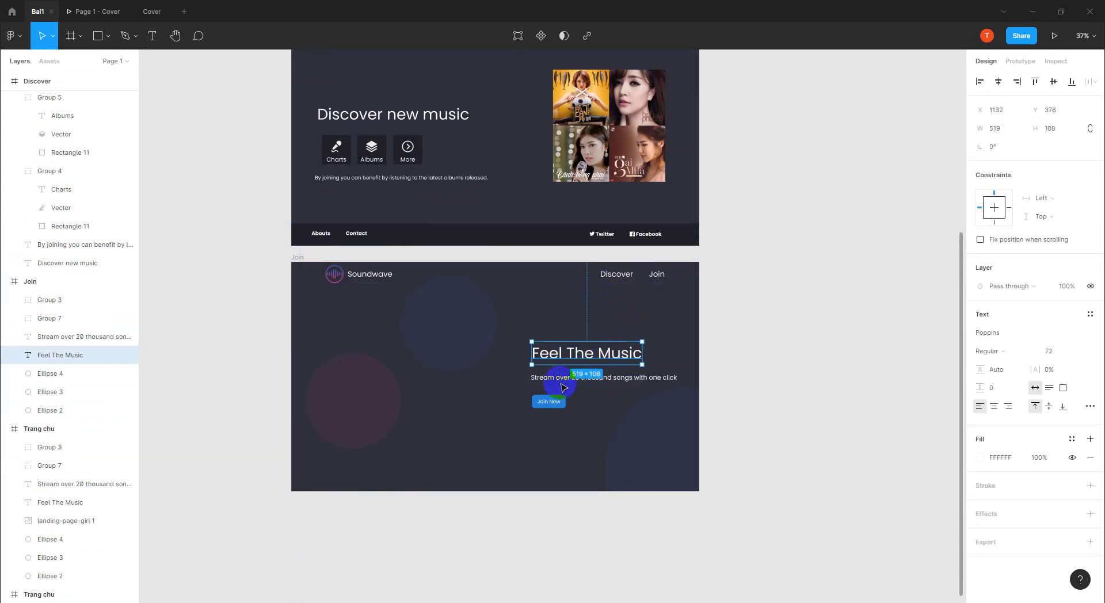
pyautogui.press('Delete')
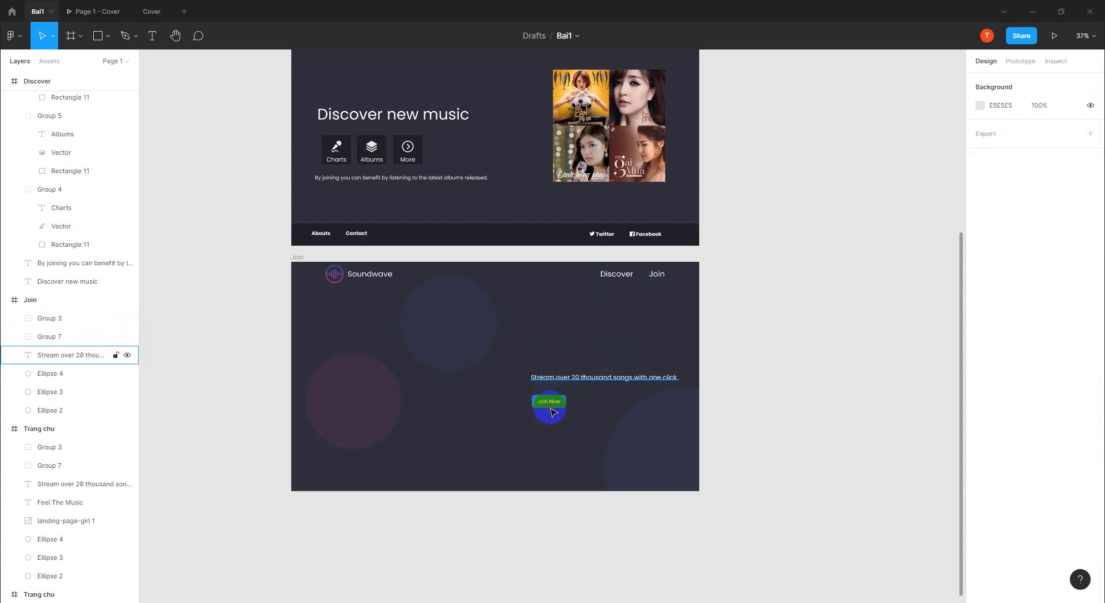
pyautogui.click(550, 378)
pyautogui.press('Delete')
pyautogui.click(548, 401)
pyautogui.press('Delete')
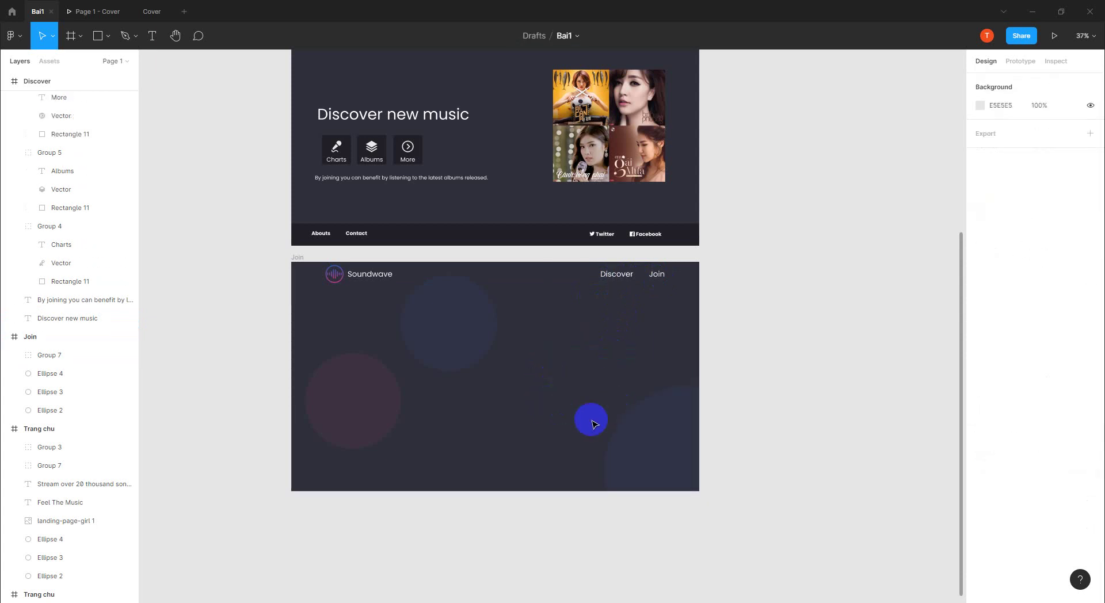
pyautogui.scroll(3, 593, 424)
pyautogui.scroll(-2, 551, 422)
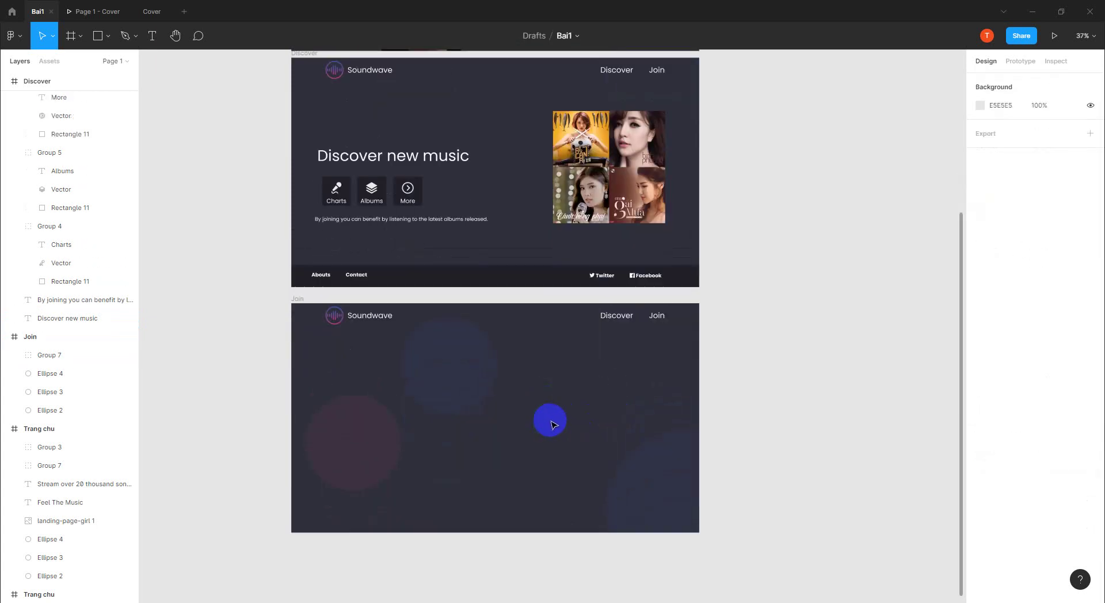
# - Copy Discover's Abouts/Contact/Twitter/Facebook footer flush to the bottom of the Join frame
pyautogui.click(301, 268)
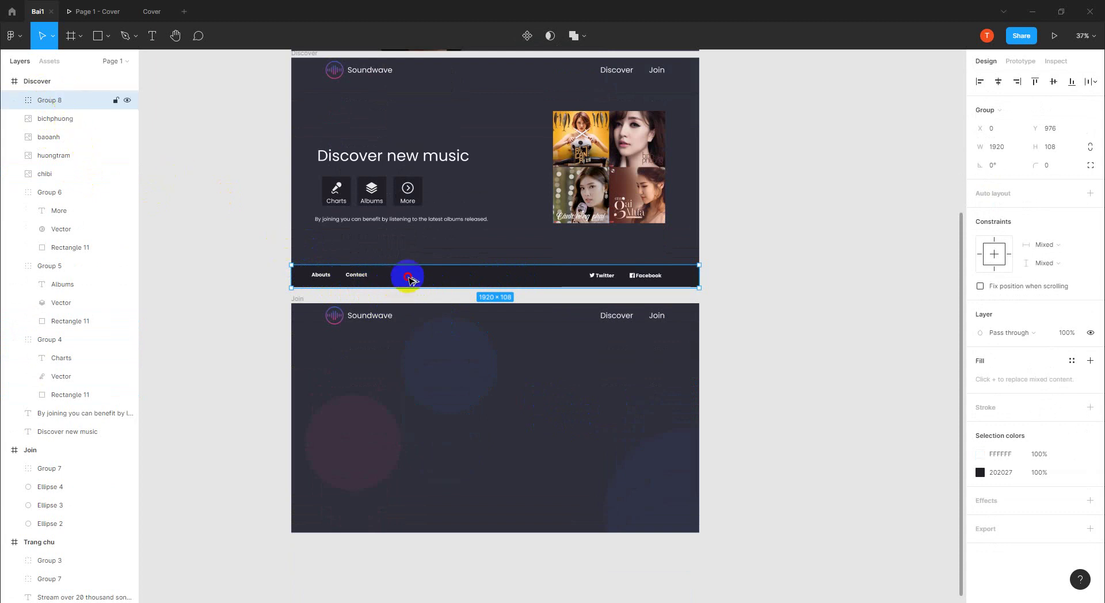
pyautogui.keyDown('alt'); pyautogui.moveTo(410, 277); pyautogui.dragTo(421, 500); pyautogui.keyUp('alt')
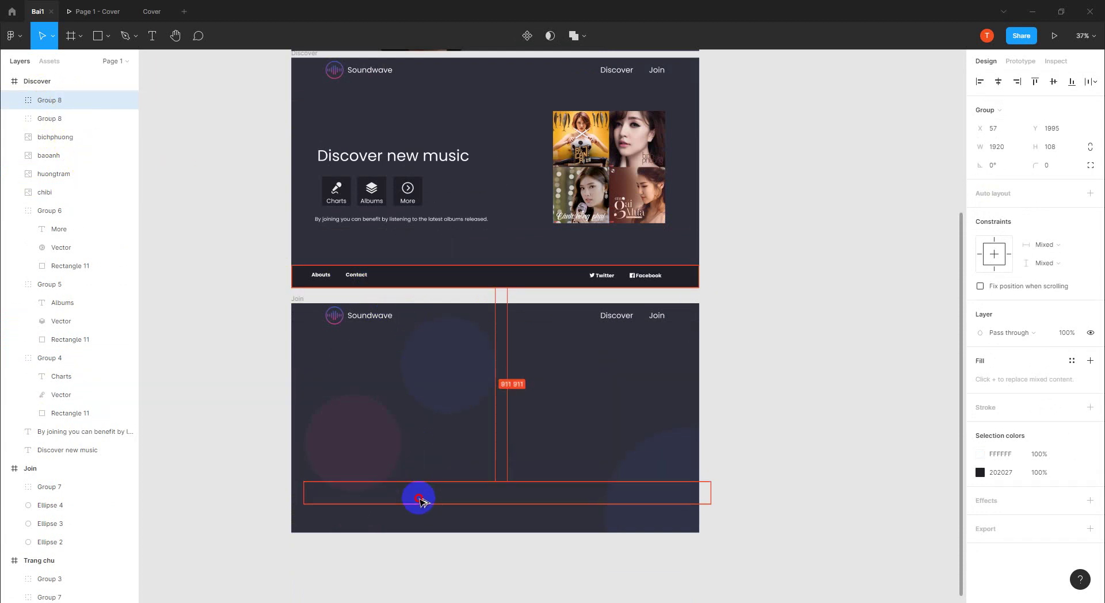
pyautogui.keyDown('alt'); pyautogui.moveTo(420, 501); pyautogui.dragTo(409, 521); pyautogui.keyUp('alt')
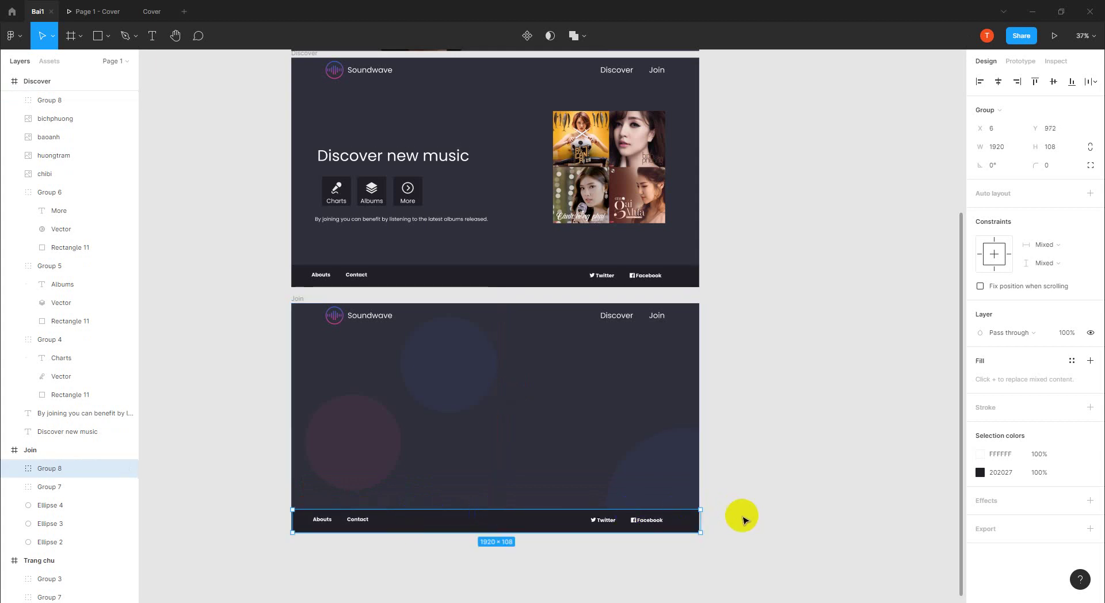
pyautogui.scroll(-1, 481, 512)
pyautogui.keyDown('ctrl'); pyautogui.scroll(2, 365, 505); pyautogui.keyUp('ctrl')
pyautogui.keyDown('ctrl'); pyautogui.scroll(3, 377, 503); pyautogui.keyUp('ctrl')
pyautogui.keyDown('ctrl'); pyautogui.scroll(2, 377, 503); pyautogui.keyUp('ctrl')
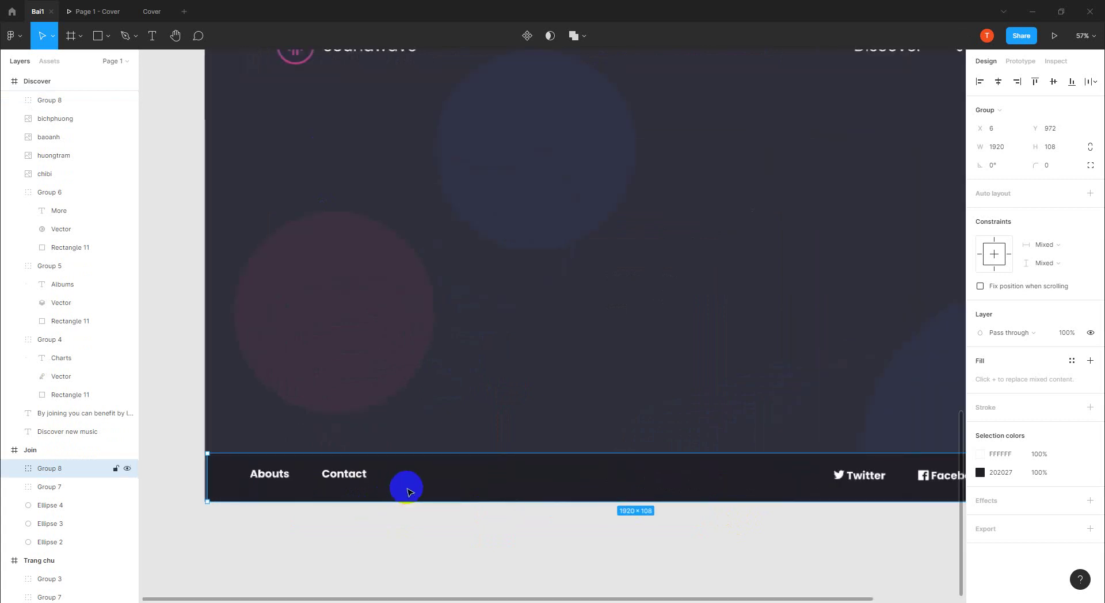
pyautogui.moveTo(410, 483); pyautogui.dragTo(409, 483)
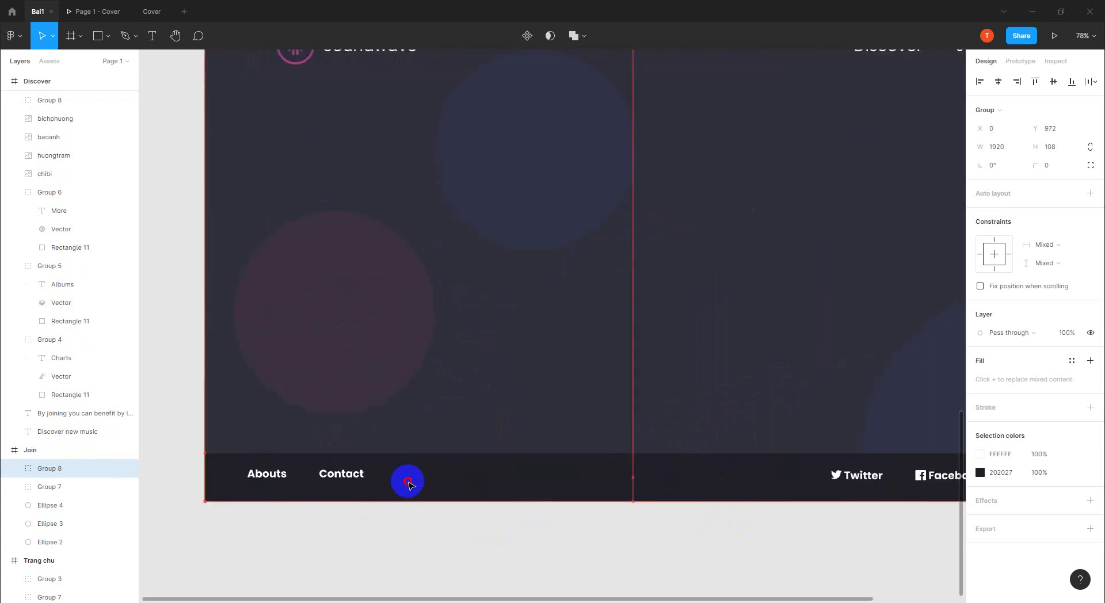
pyautogui.click(427, 524)
# - Scroll over the Join frame to check the footer placement against the background circles
pyautogui.keyDown('ctrl'); pyautogui.scroll(-3, 486, 405); pyautogui.keyUp('ctrl')
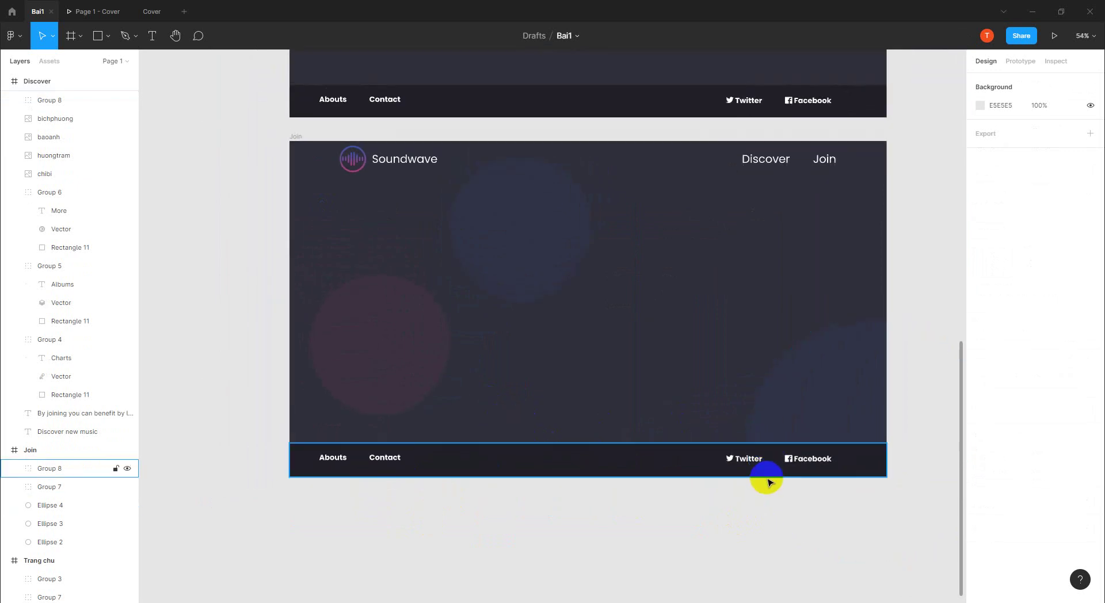
pyautogui.scroll(1, 822, 428)
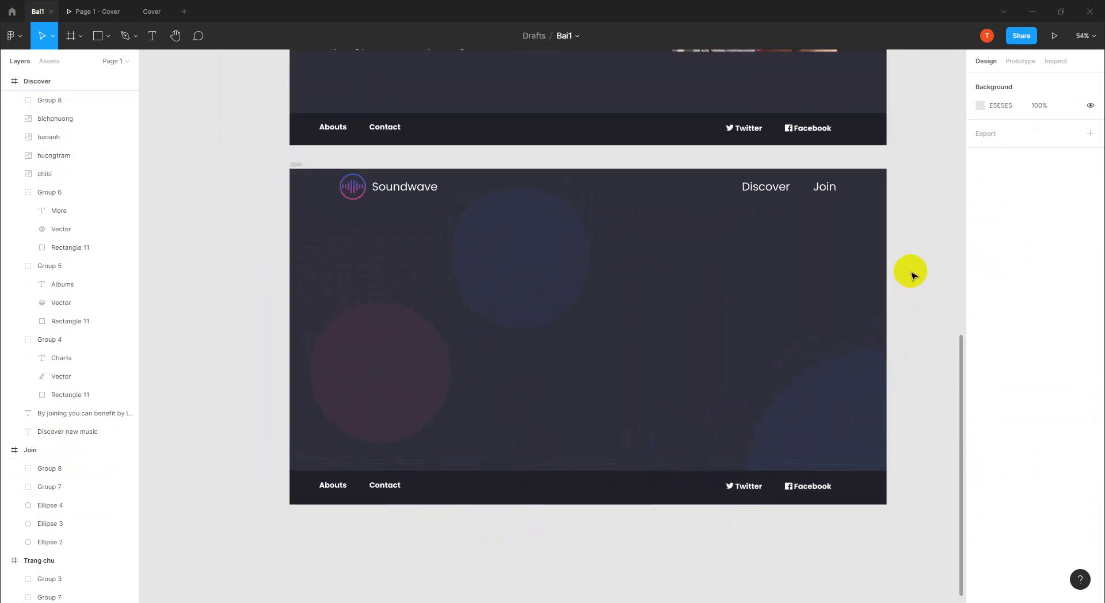
pyautogui.scroll(2, 912, 273)
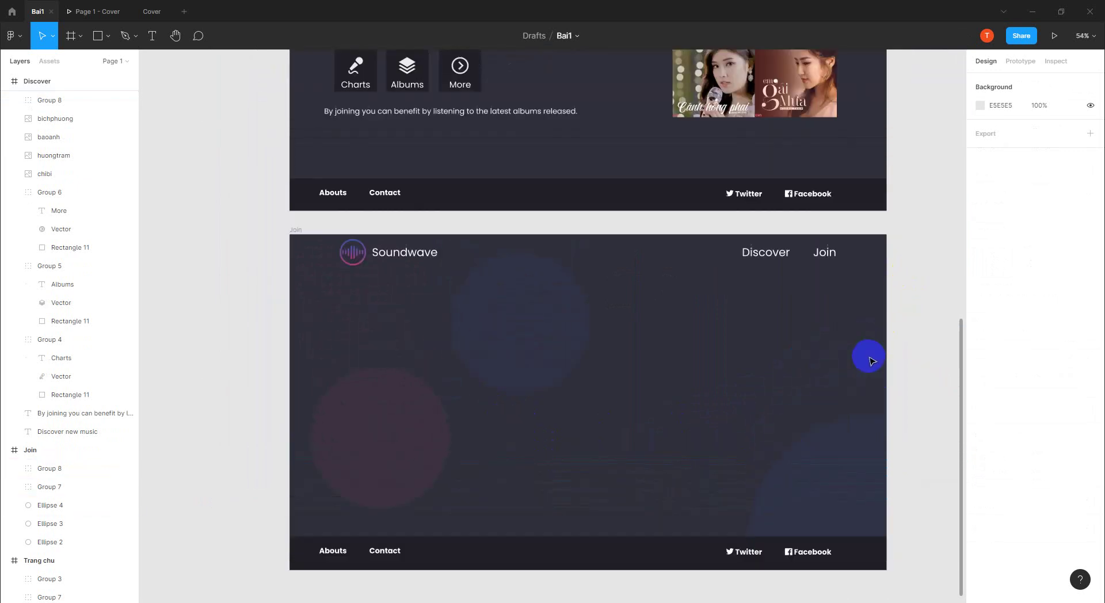
pyautogui.click(501, 380)
pyautogui.press('Escape')
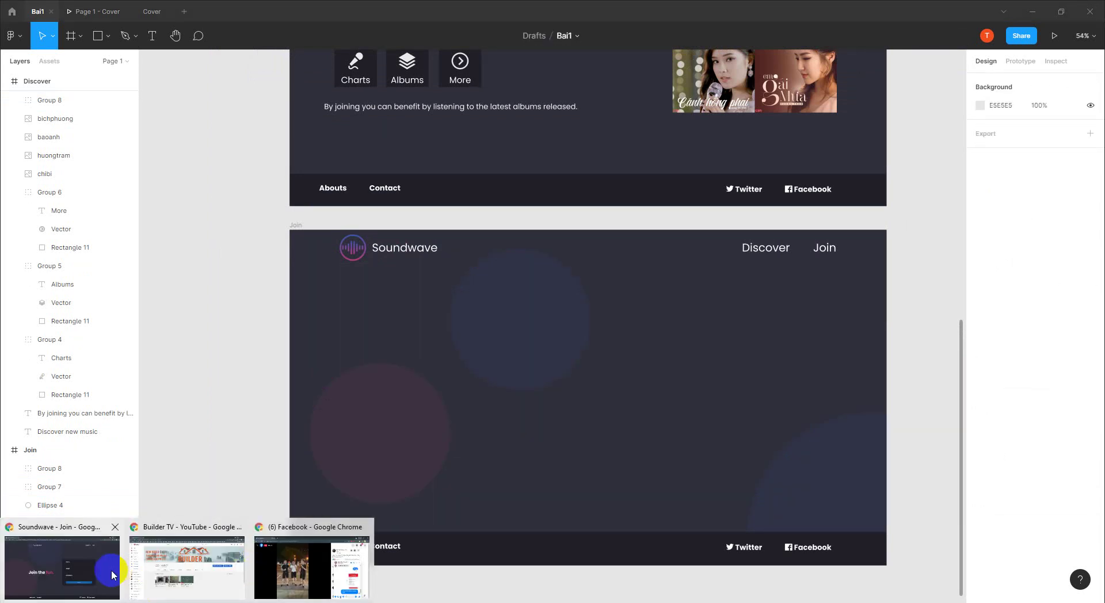
pyautogui.click(111, 571)
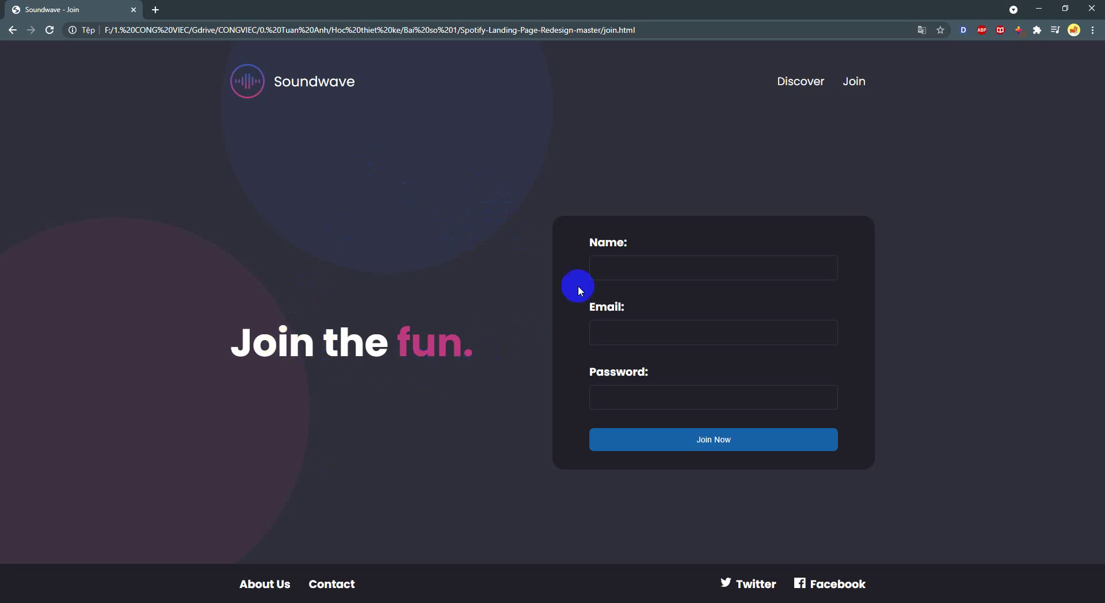
pyautogui.click(641, 262)
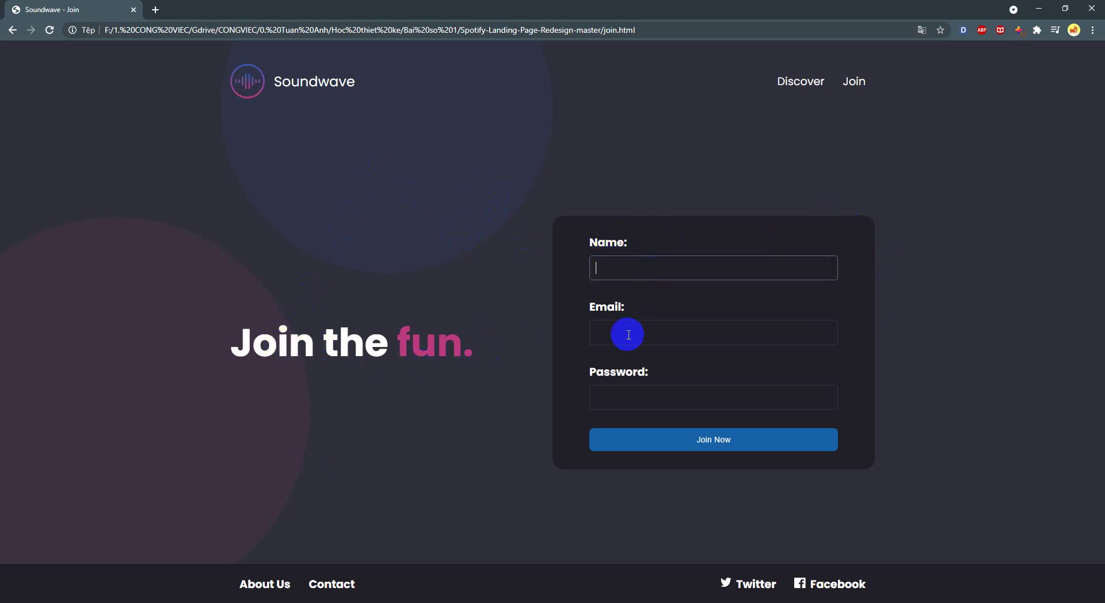
pyautogui.click(628, 335)
pyautogui.click(629, 390)
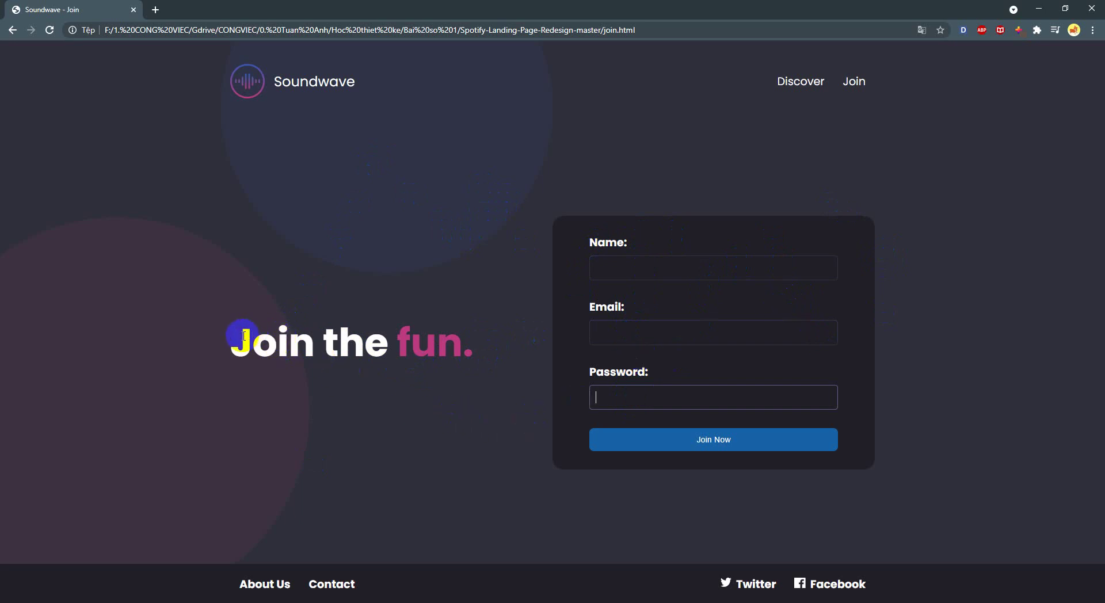
pyautogui.moveTo(244, 336); pyautogui.dragTo(465, 337)
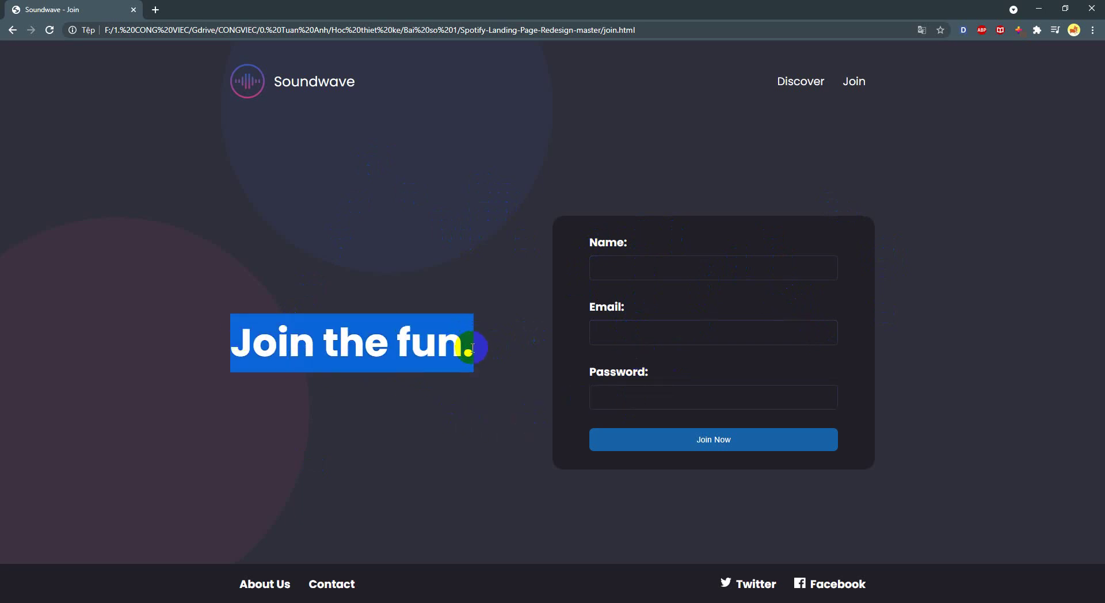
pyautogui.click(1038, 8)
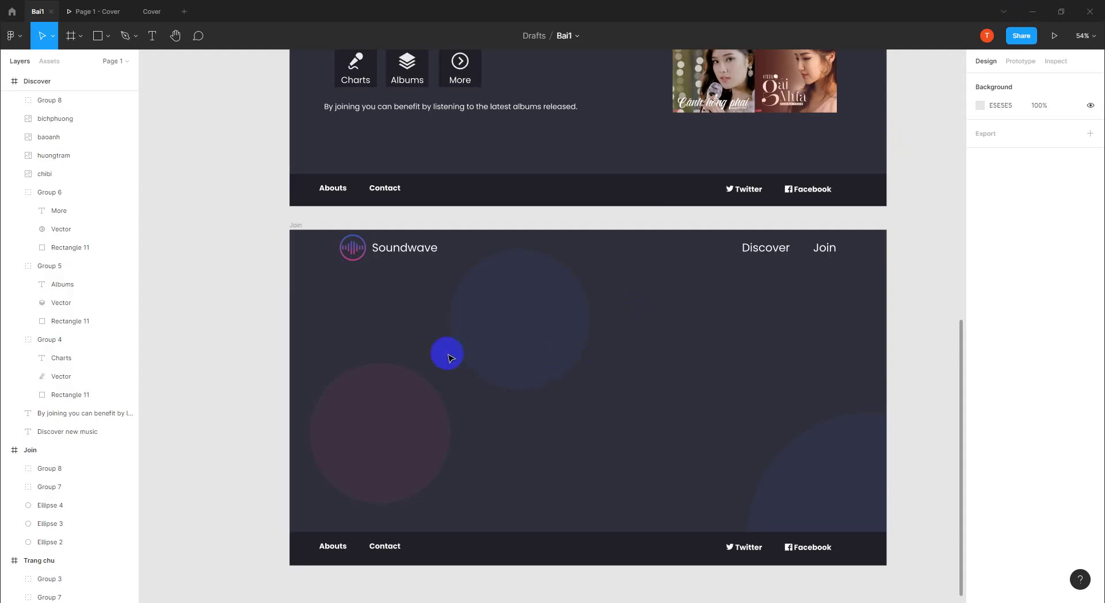
# - Add a 'Join the fun.' text layer at size 72 on the Join frame's left
pyautogui.click(152, 36)
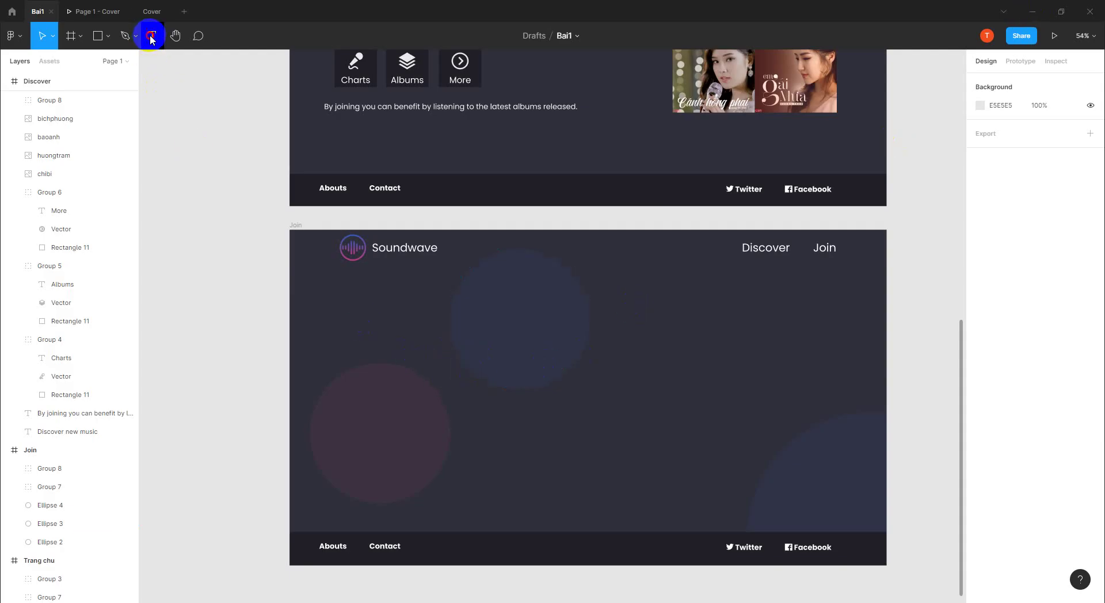
pyautogui.click(393, 363)
pyautogui.write('Join the fun.')
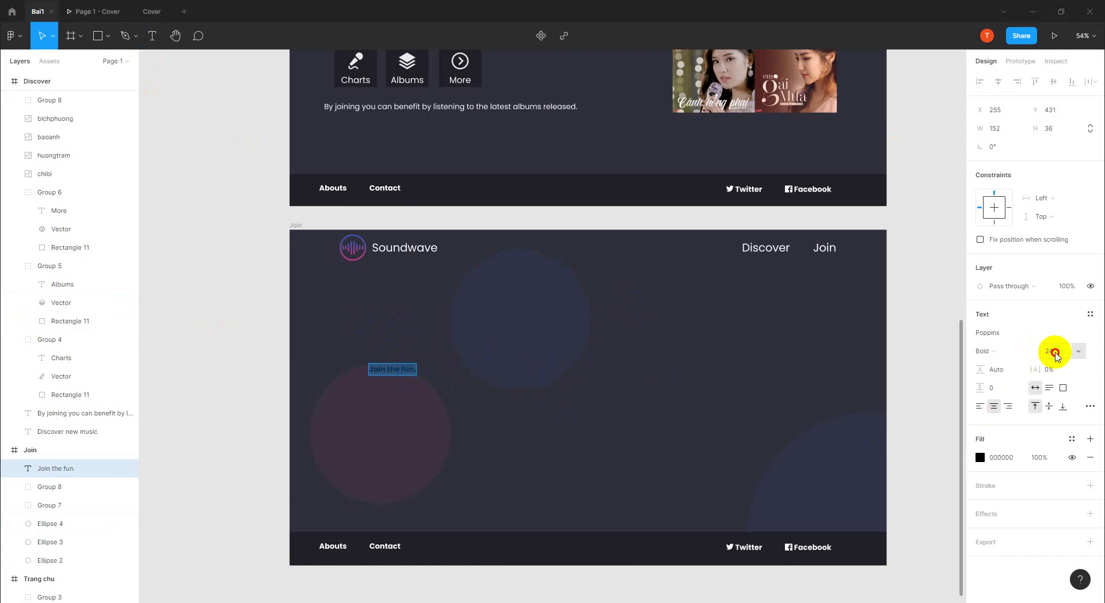
pyautogui.write('72')
pyautogui.press('Return')
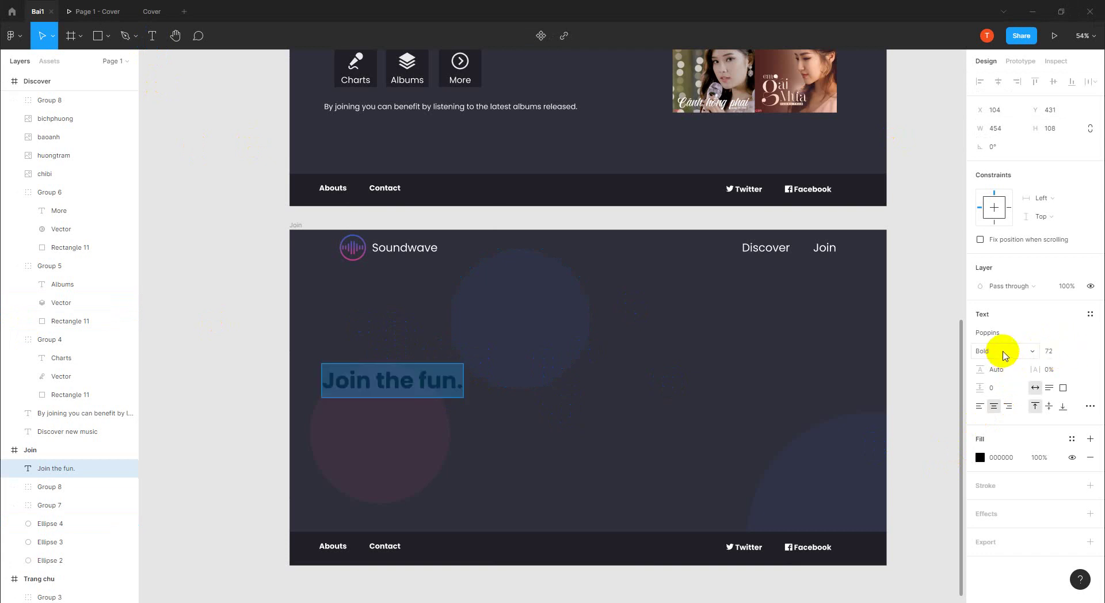
pyautogui.press('Escape')
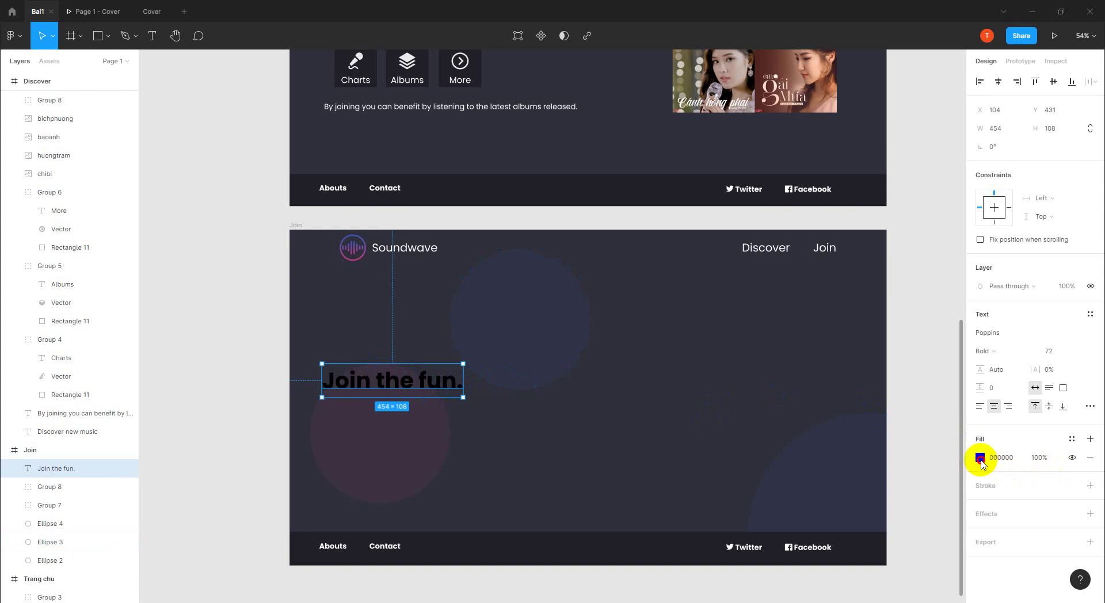
# - Make the 'Join the fun.' heading's fill white FFFFFF
pyautogui.click(980, 458)
pyautogui.moveTo(847, 367); pyautogui.dragTo(823, 305)
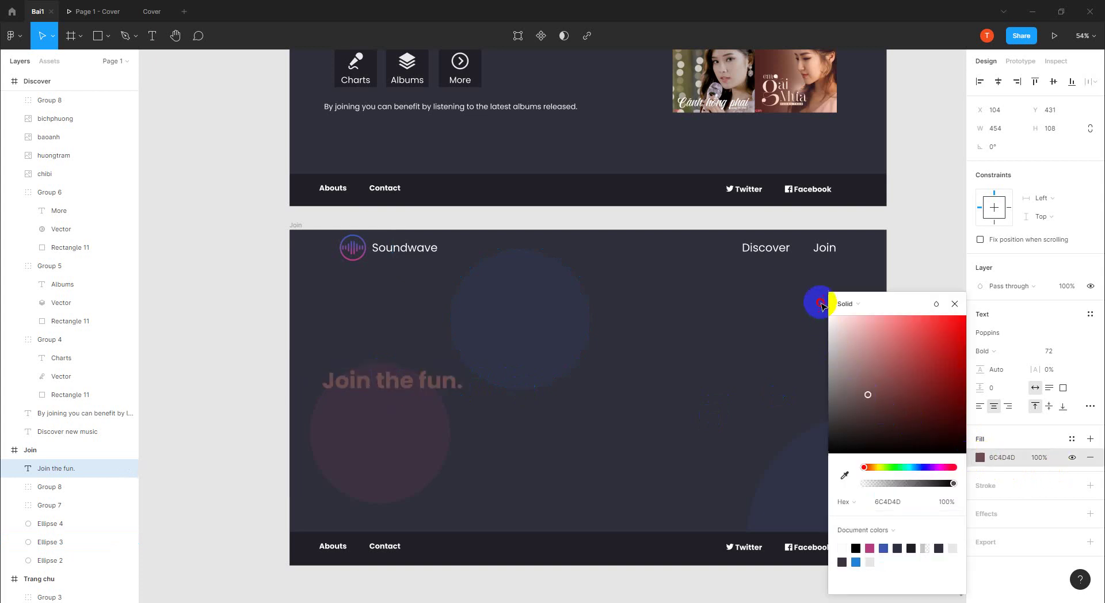
pyautogui.click(424, 389)
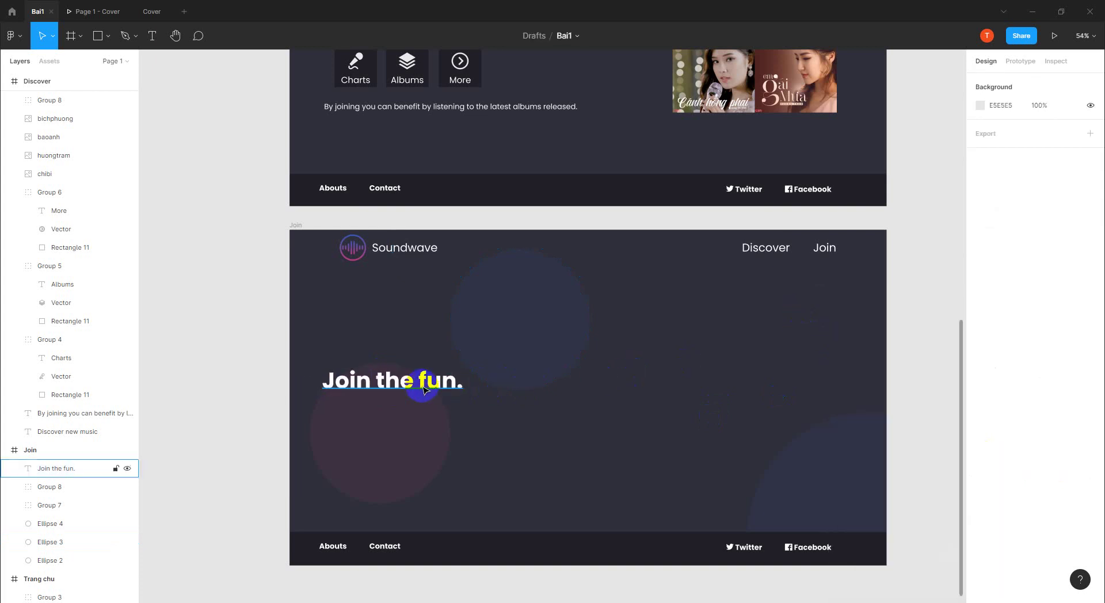
pyautogui.click(435, 395)
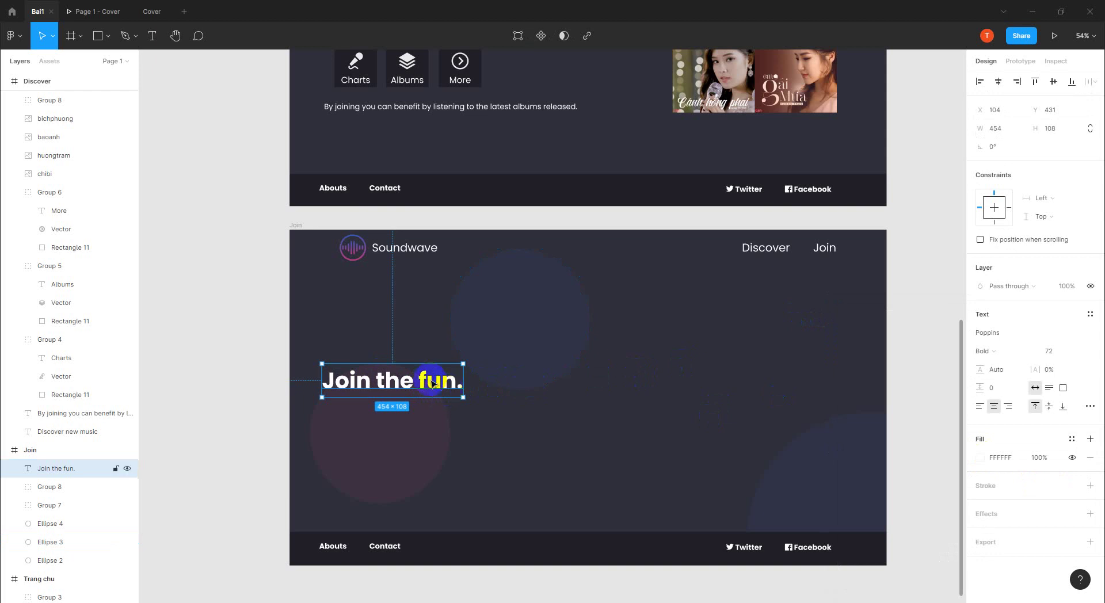
# - Make 'fun.' size 96 in pink B83A81 and move the heading right
pyautogui.doubleClick(431, 380)
pyautogui.moveTo(419, 380); pyautogui.dragTo(471, 385)
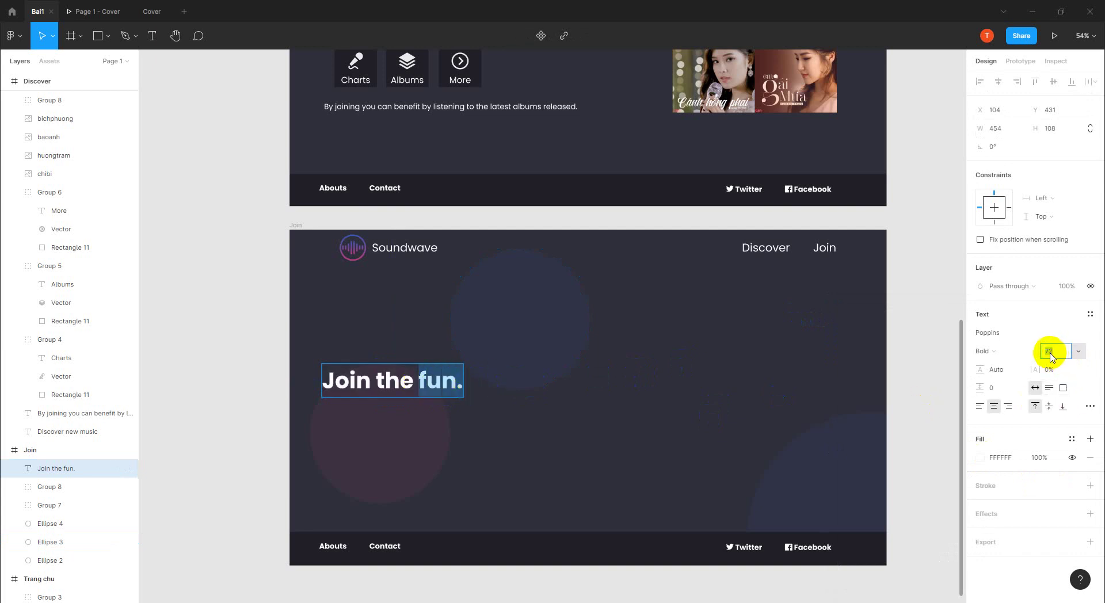
pyautogui.click(1056, 351)
pyautogui.write('80')
pyautogui.press('Return')
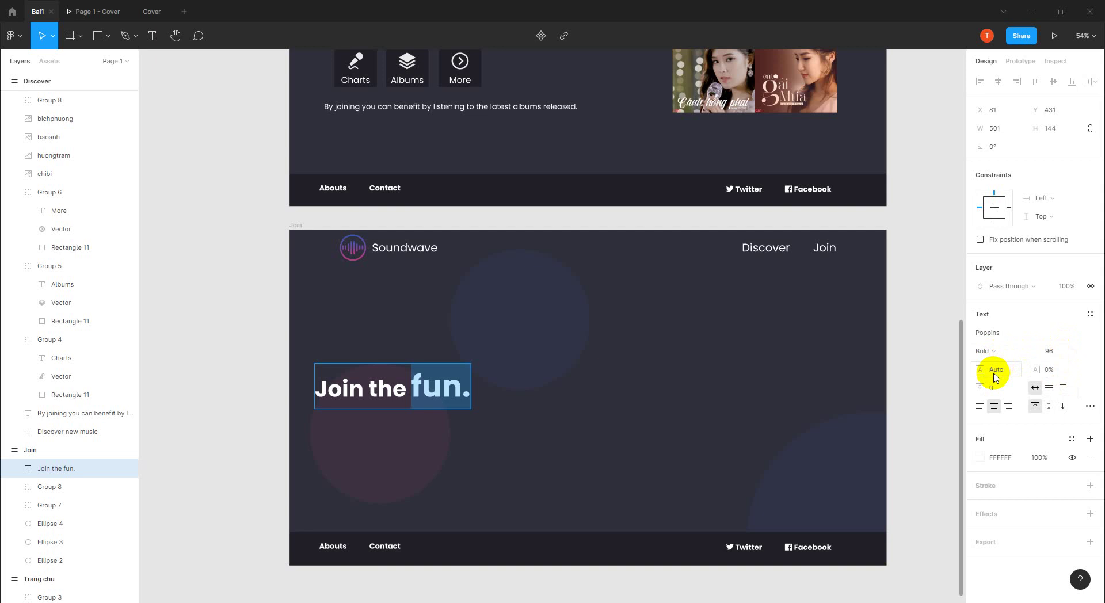
pyautogui.click(981, 458)
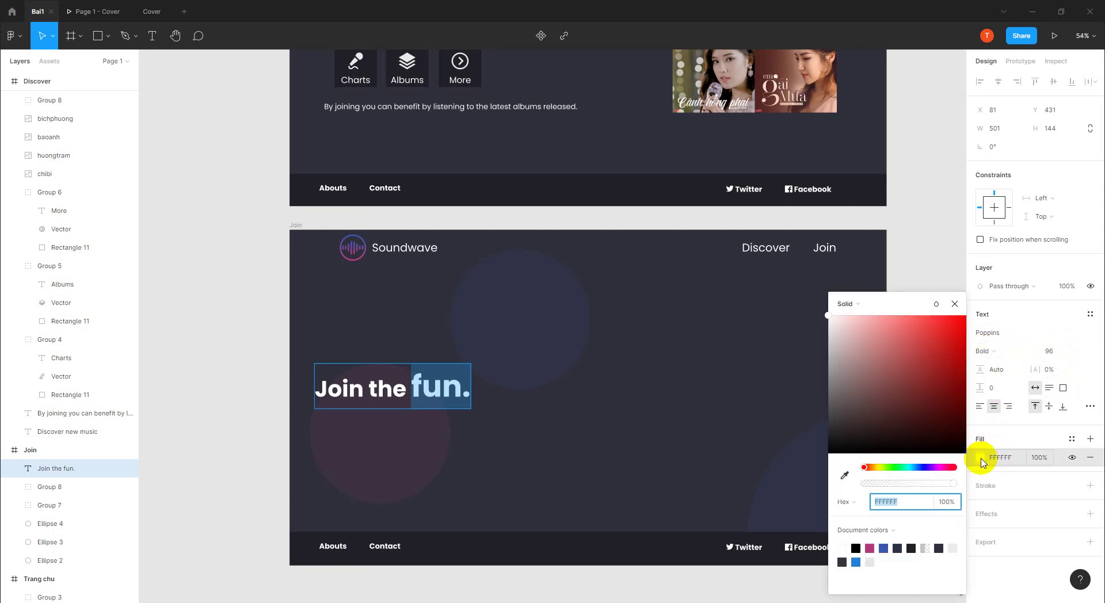
pyautogui.click(870, 548)
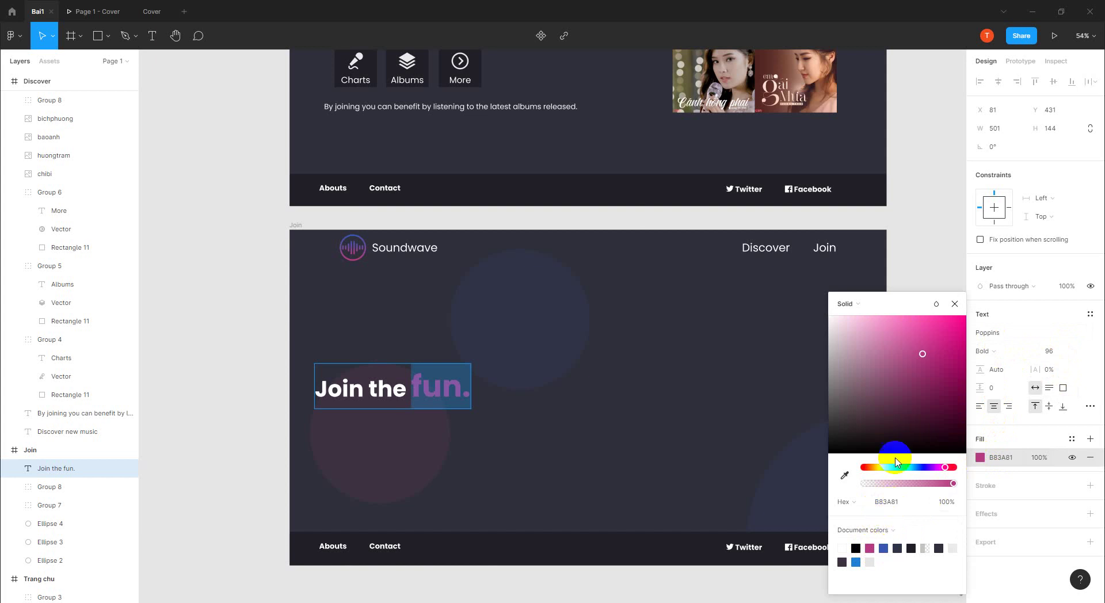
pyautogui.press('Escape')
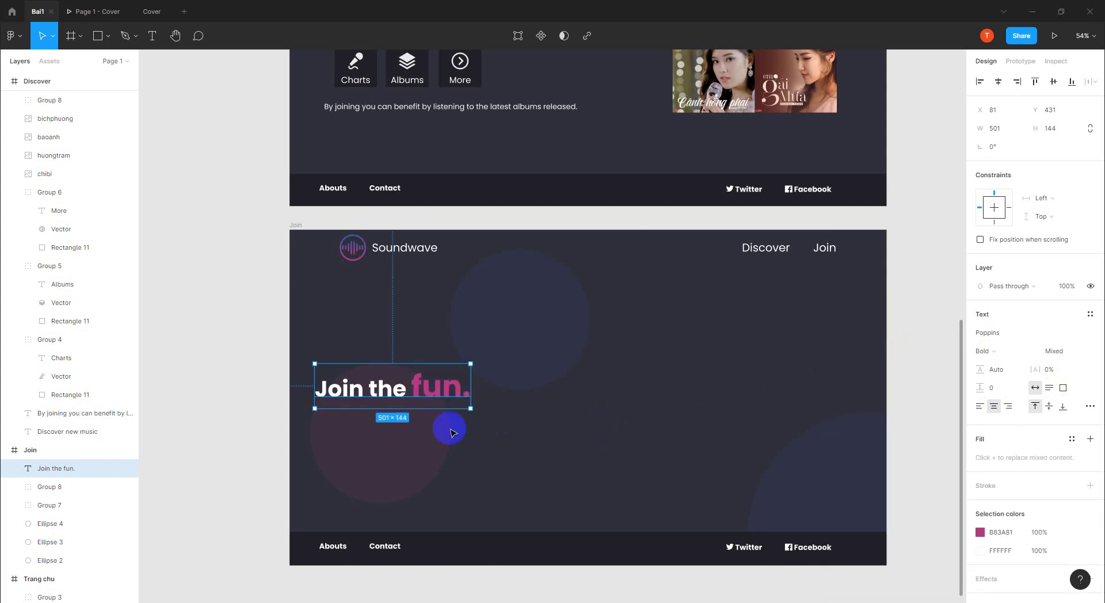
pyautogui.moveTo(439, 381)
pyautogui.mouseDown()
pyautogui.moveTo(499, 378)
pyautogui.moveTo(489, 374)
pyautogui.mouseUp()
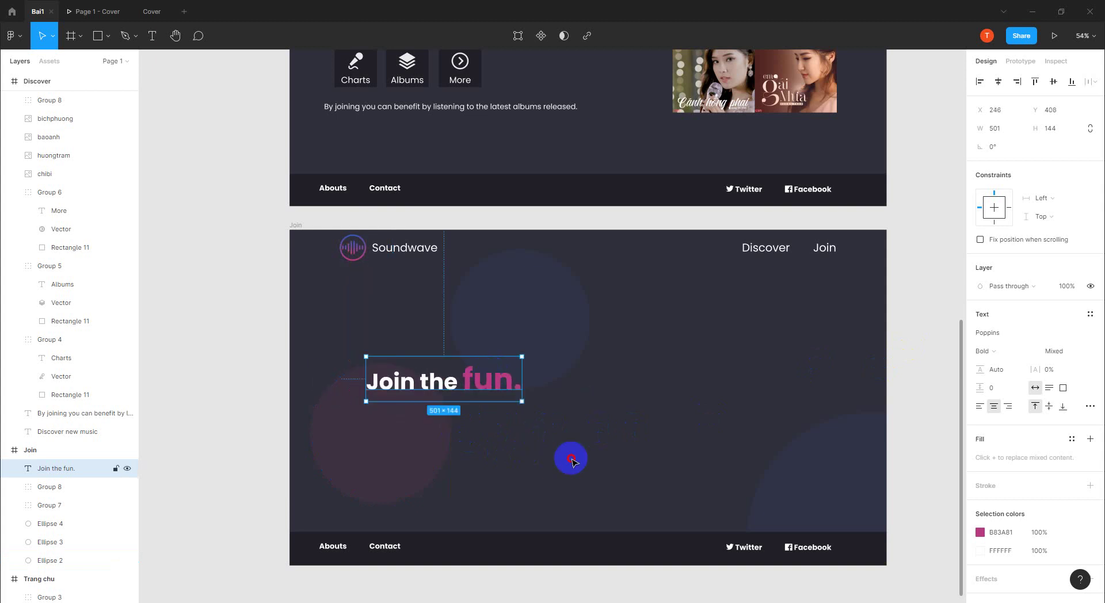
pyautogui.click(581, 443)
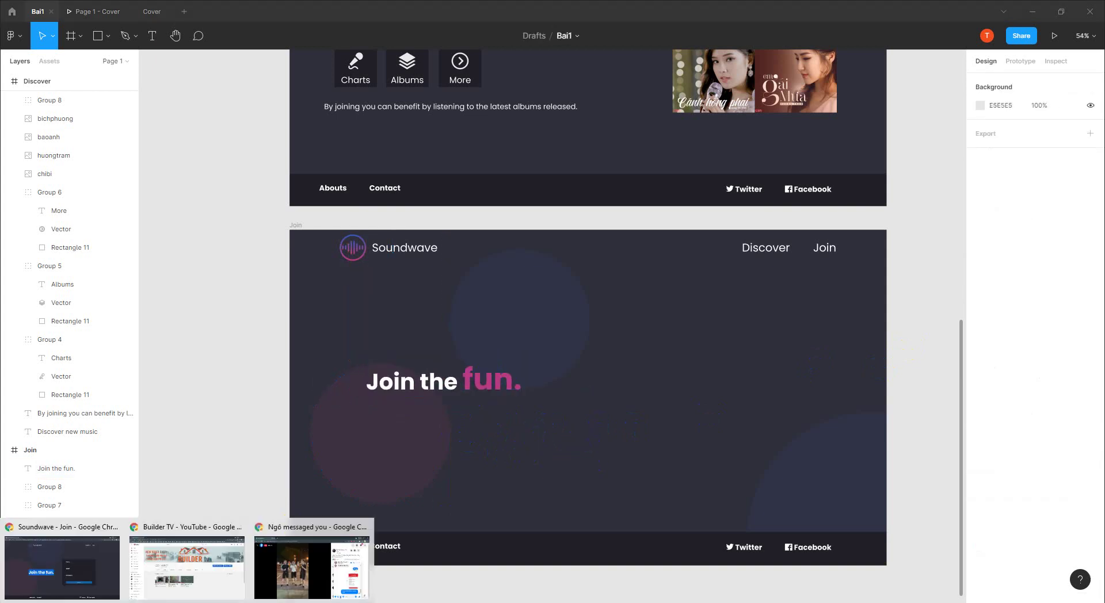
pyautogui.click(100, 561)
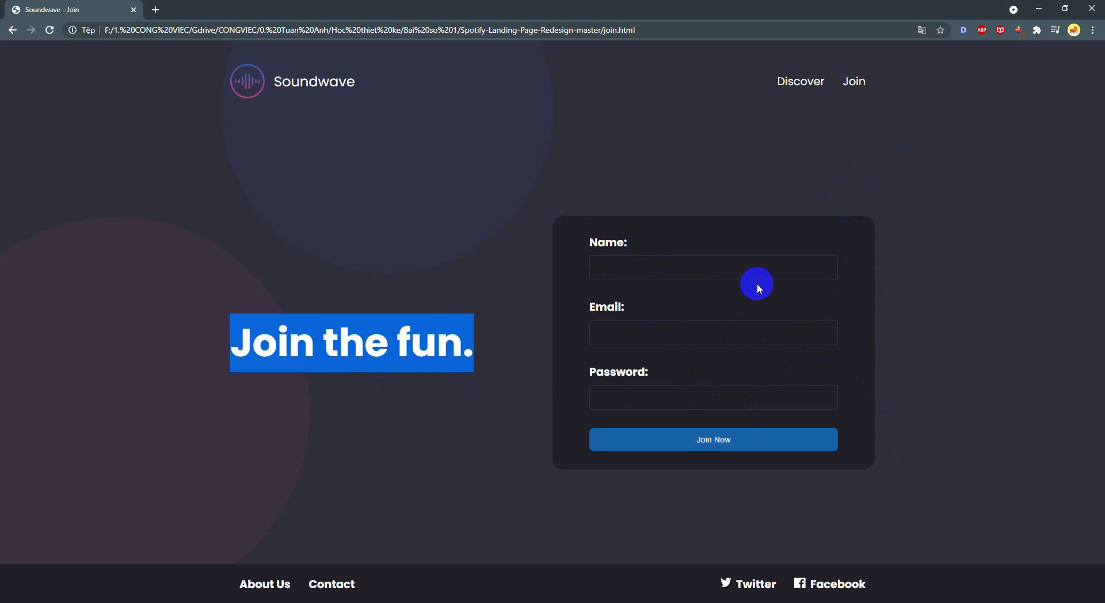
pyautogui.click(735, 270)
pyautogui.click(1038, 8)
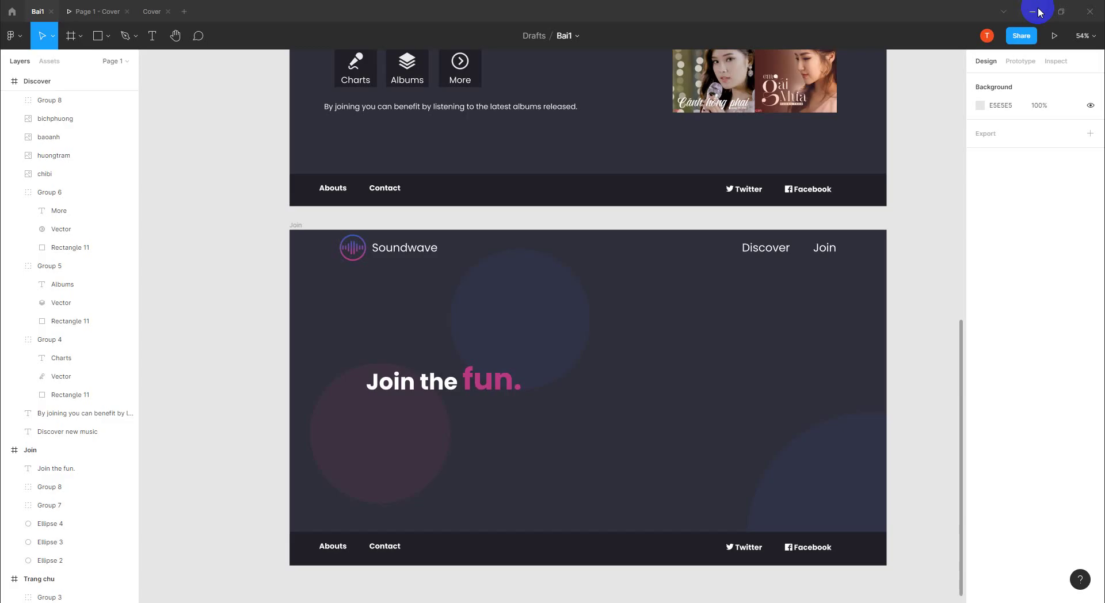
# - Align the heading with the logo and draw an 800×700 rectangle at the frame's right
pyautogui.moveTo(410, 385); pyautogui.dragTo(388, 394)
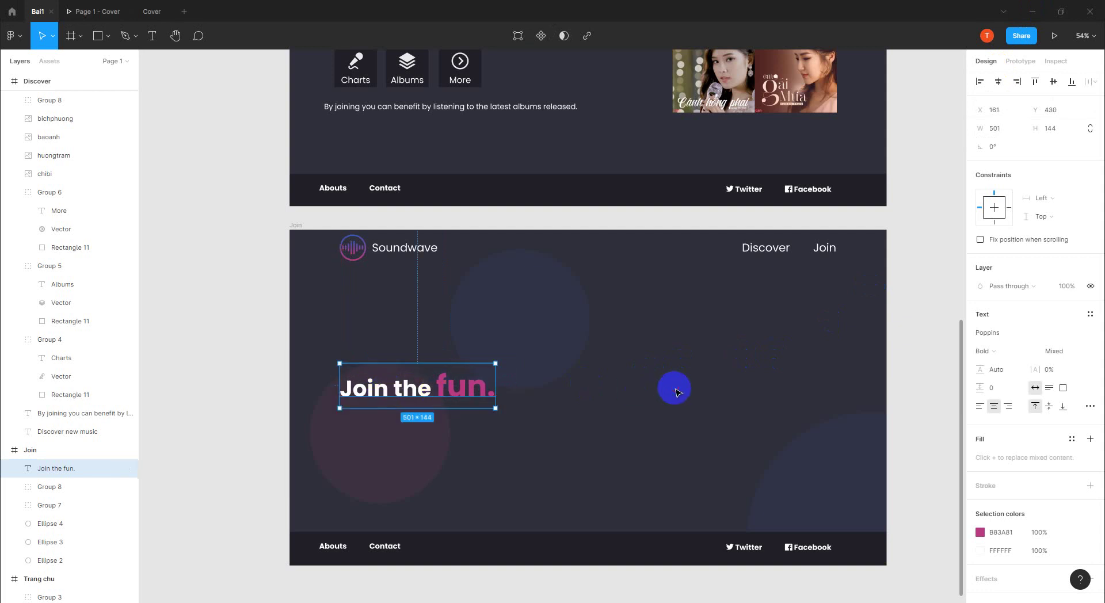
pyautogui.click(672, 387)
pyautogui.click(80, 36)
pyautogui.click(98, 36)
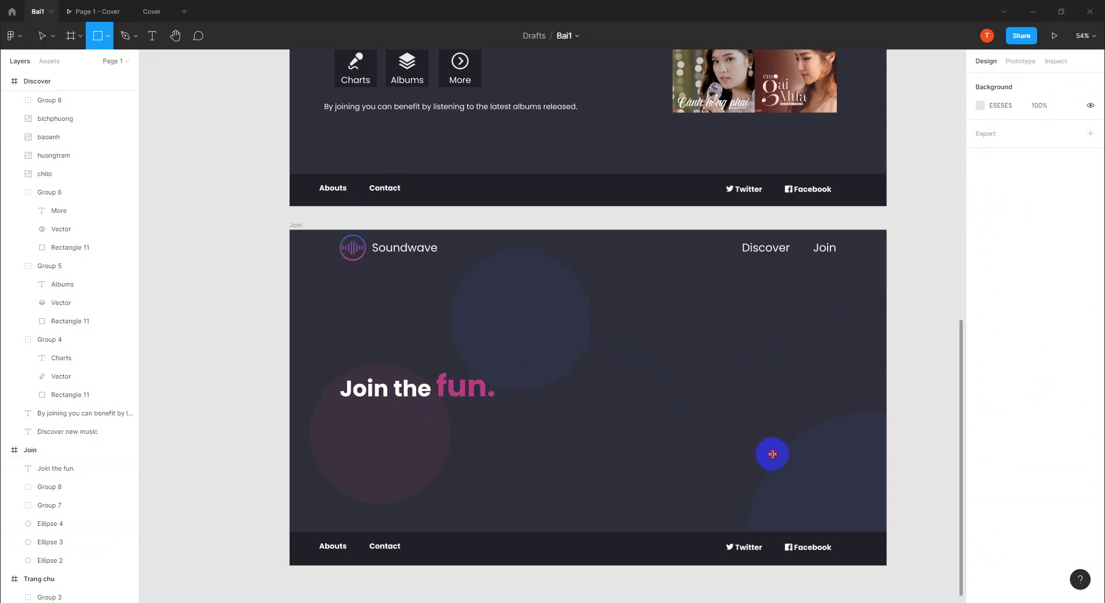
pyautogui.moveTo(572, 323); pyautogui.dragTo(773, 466)
pyautogui.write('800')
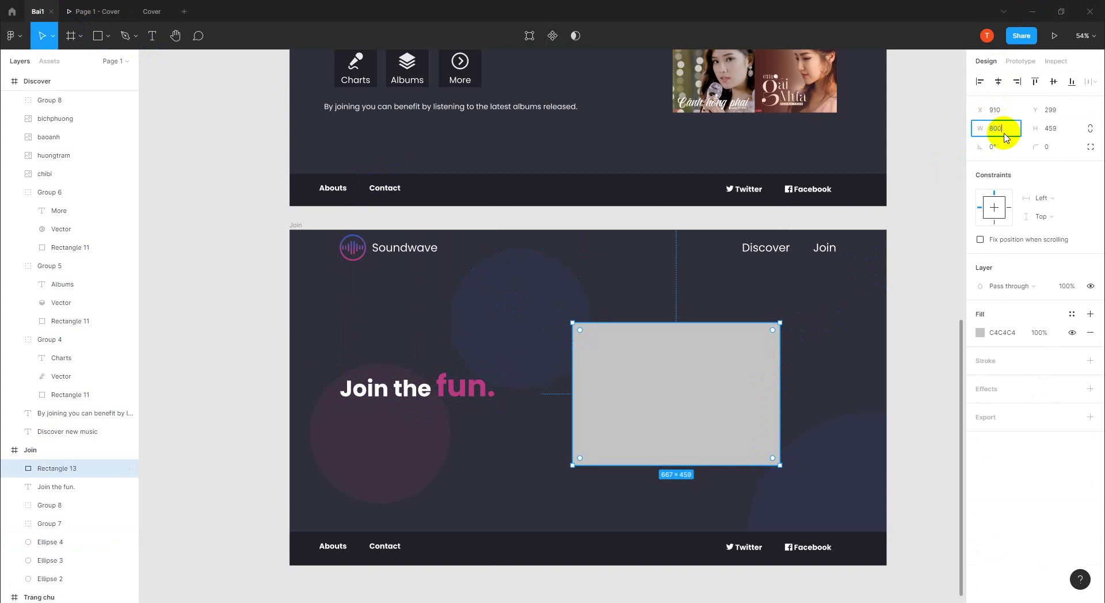
pyautogui.press('Tab')
pyautogui.write('0')
pyautogui.press('Return')
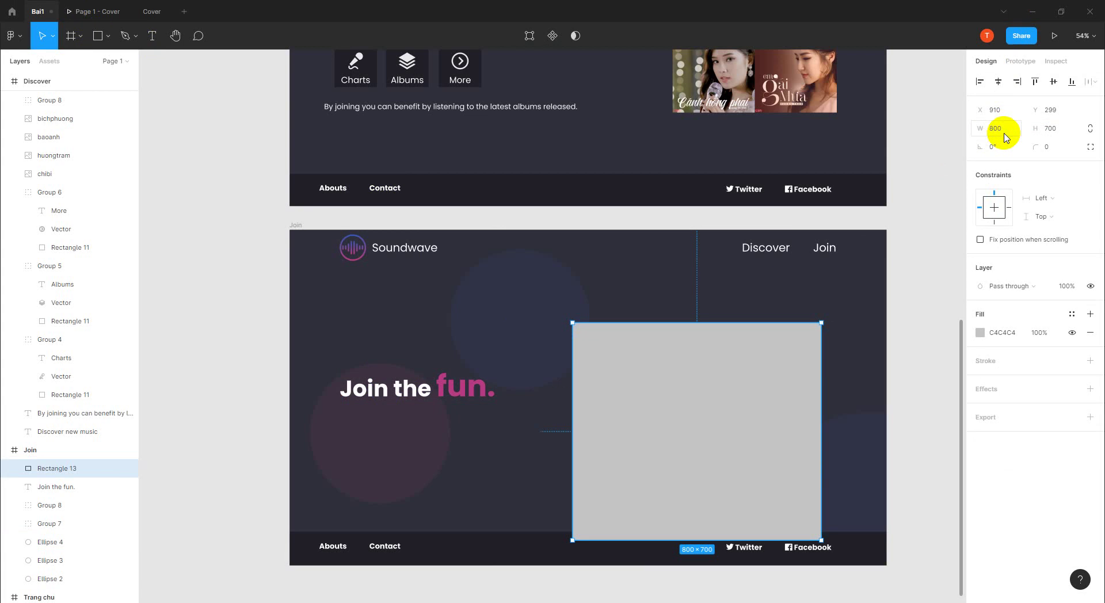
pyautogui.moveTo(713, 409); pyautogui.dragTo(732, 369)
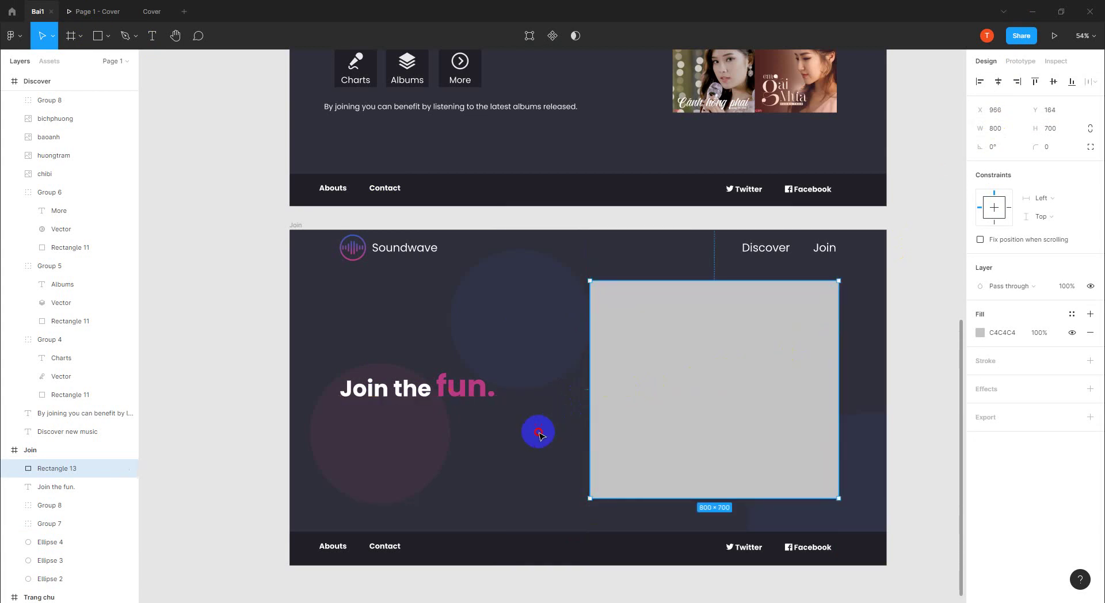
pyautogui.click(538, 437)
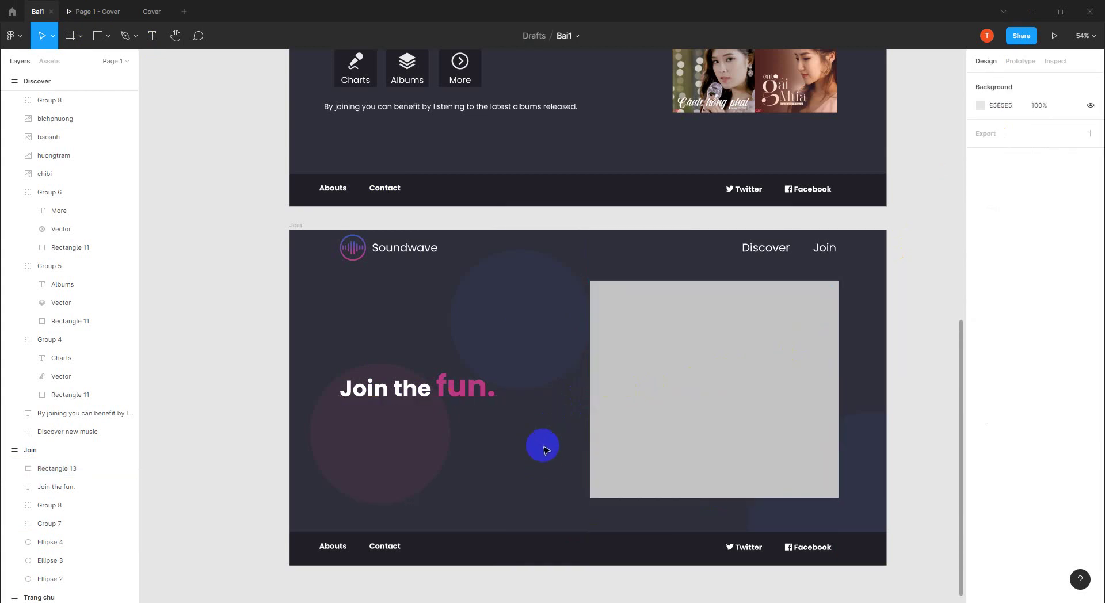
# - Fill the rectangle with 202027 and round its corners to 20
pyautogui.click(642, 399)
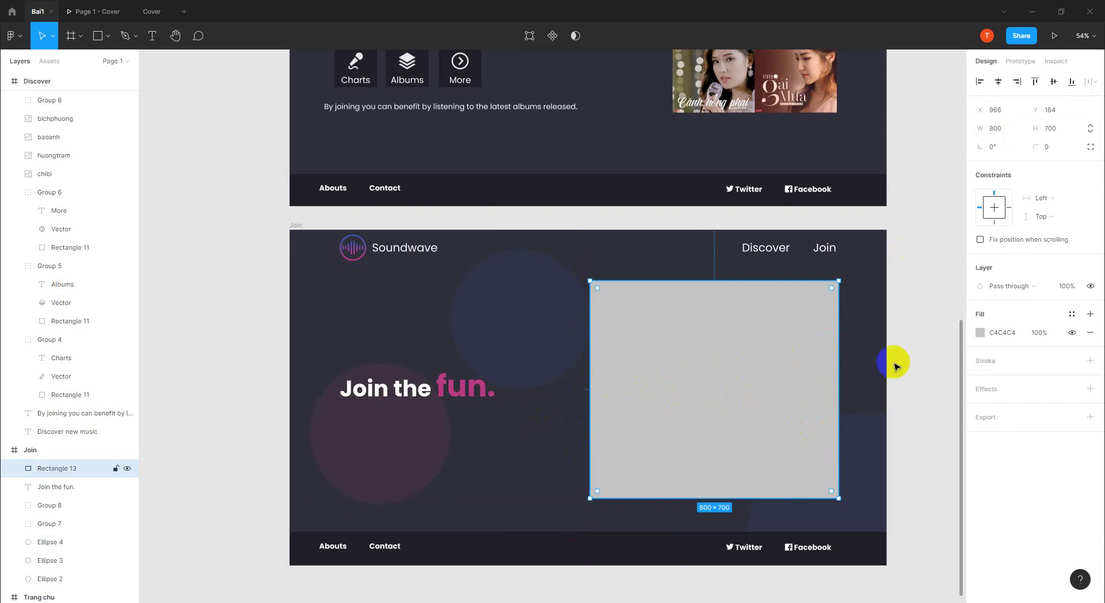
pyautogui.click(980, 334)
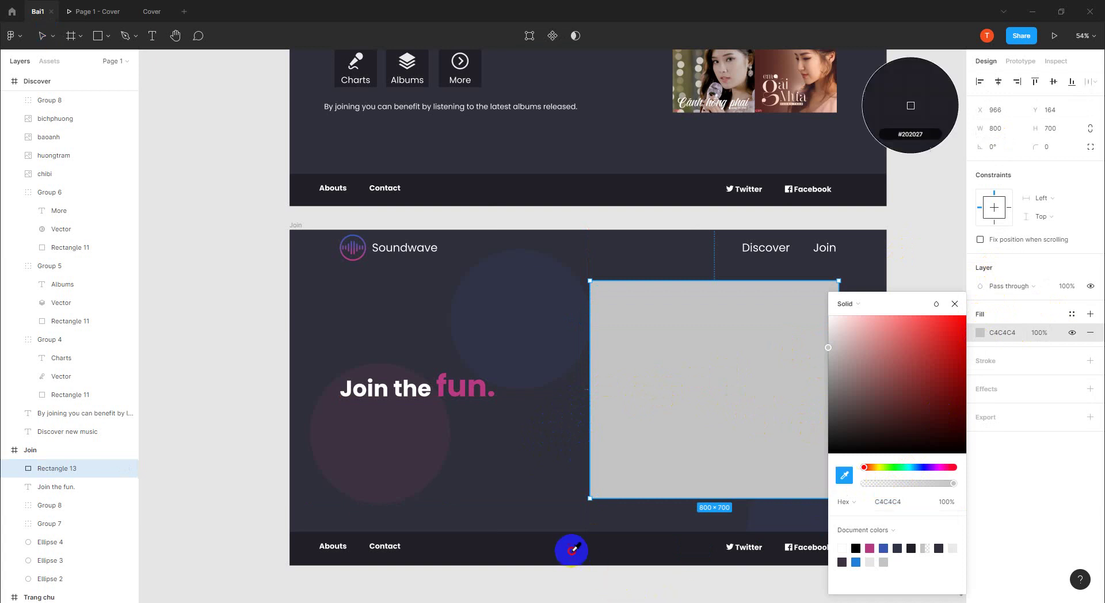
pyautogui.write('202027')
pyautogui.press('Return')
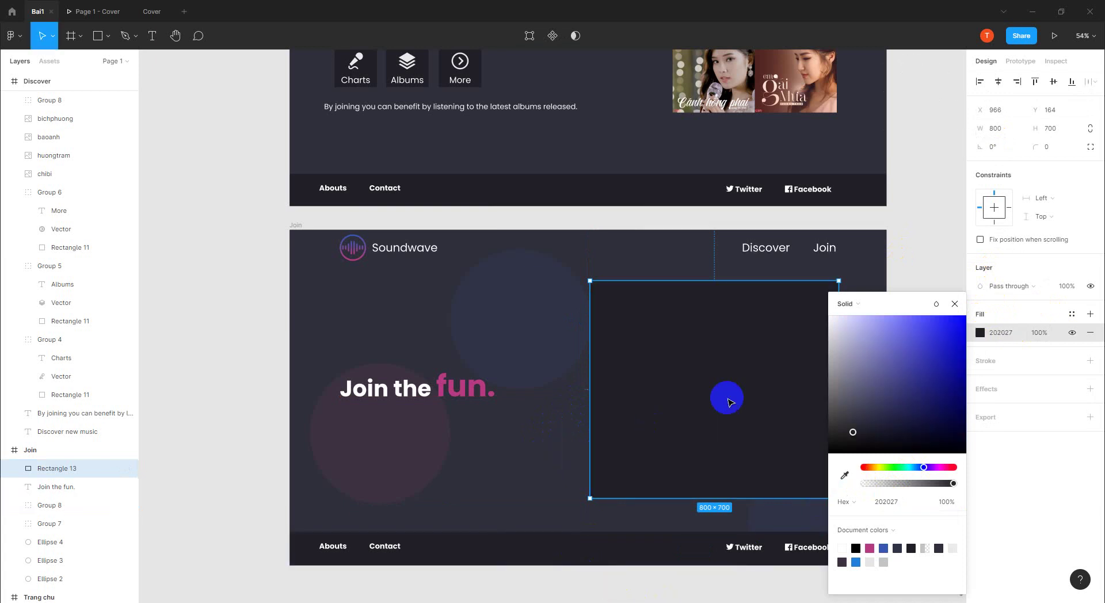
pyautogui.click(728, 396)
pyautogui.click(1050, 148)
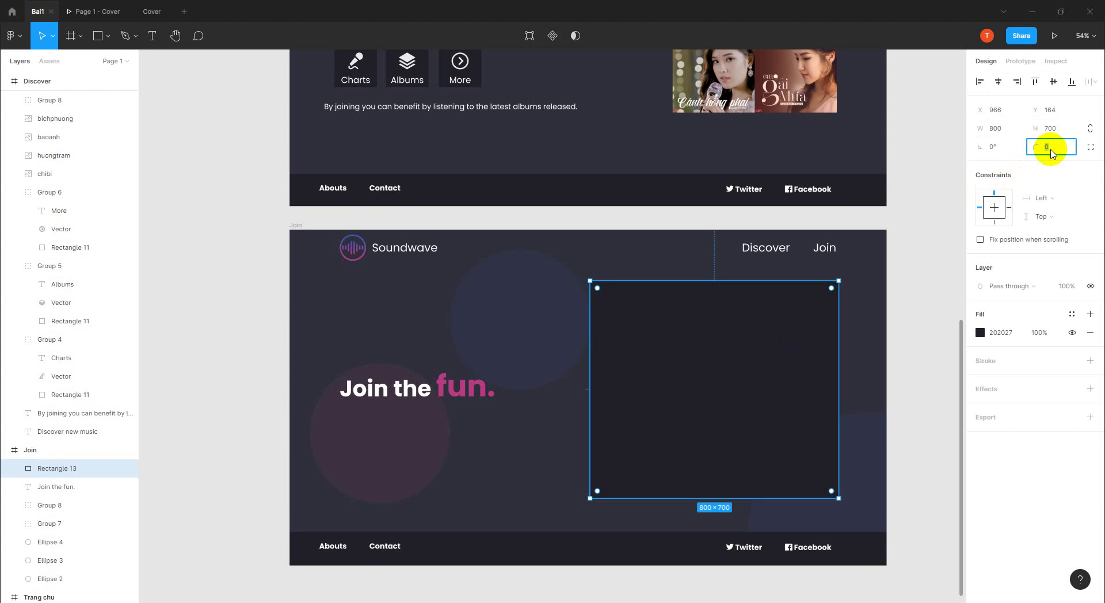
pyautogui.write('20')
pyautogui.press('Return')
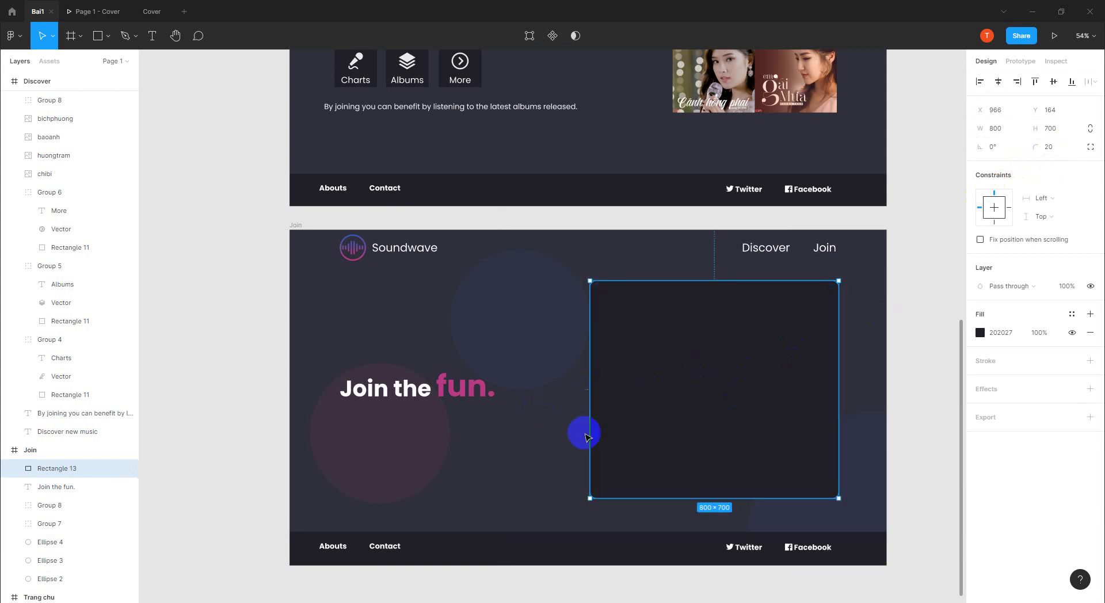
pyautogui.click(529, 440)
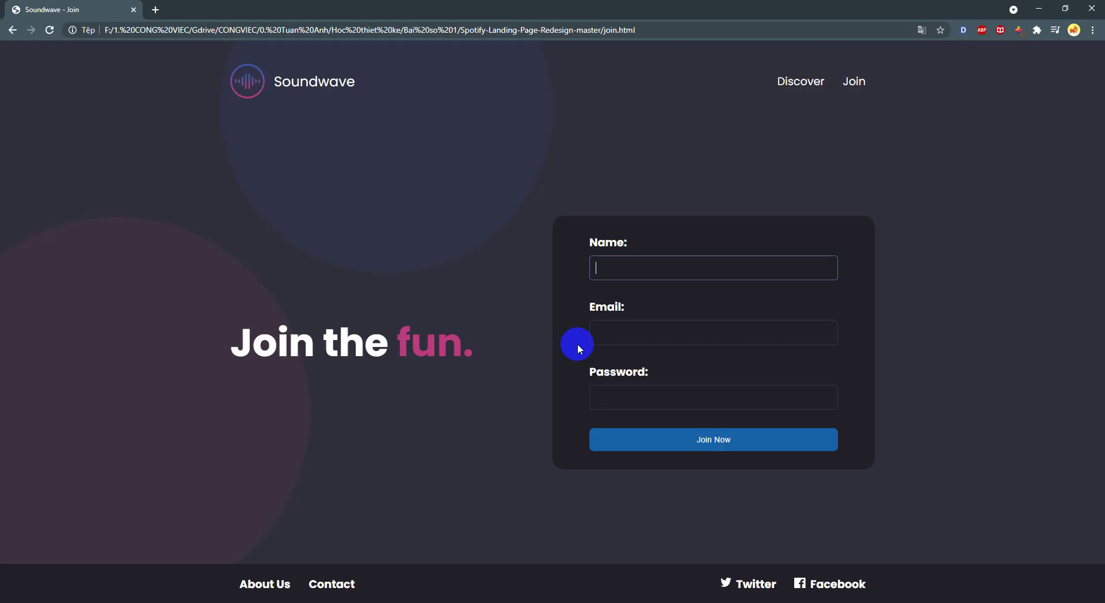
pyautogui.click(614, 311)
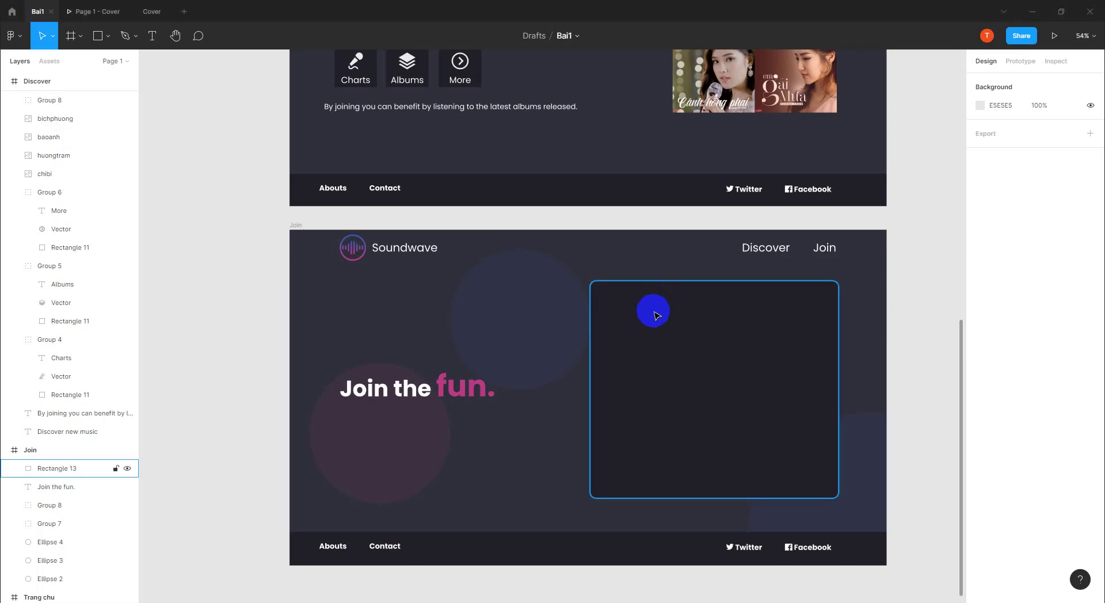
# - Duplicate the heading above the card and retype it as 'Name:'
pyautogui.click(371, 392)
pyautogui.moveTo(585, 325); pyautogui.dragTo(629, 311)
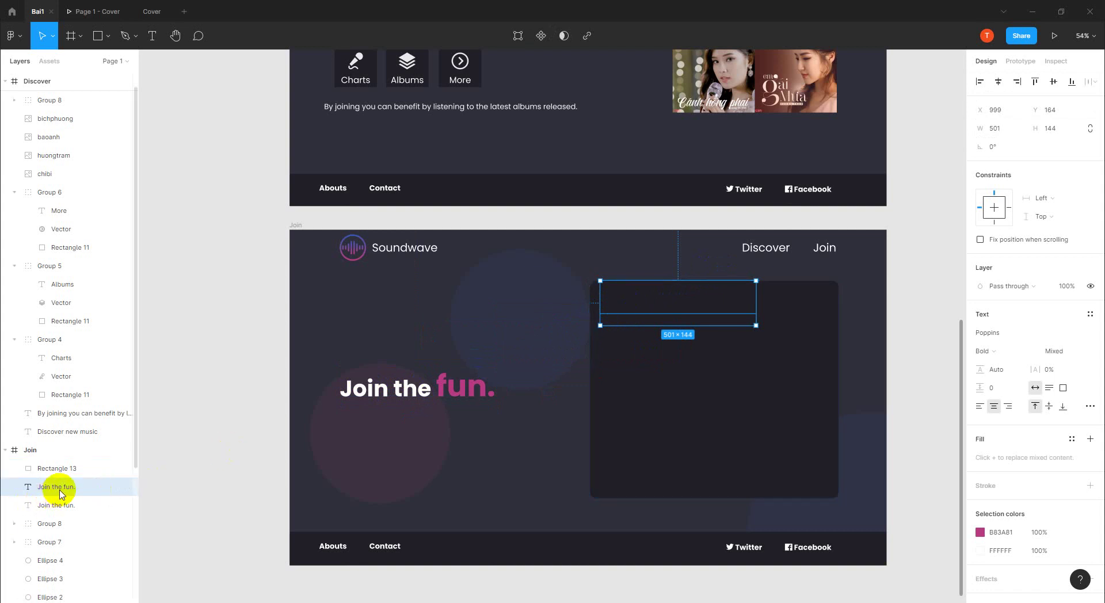
pyautogui.moveTo(54, 486); pyautogui.dragTo(66, 463)
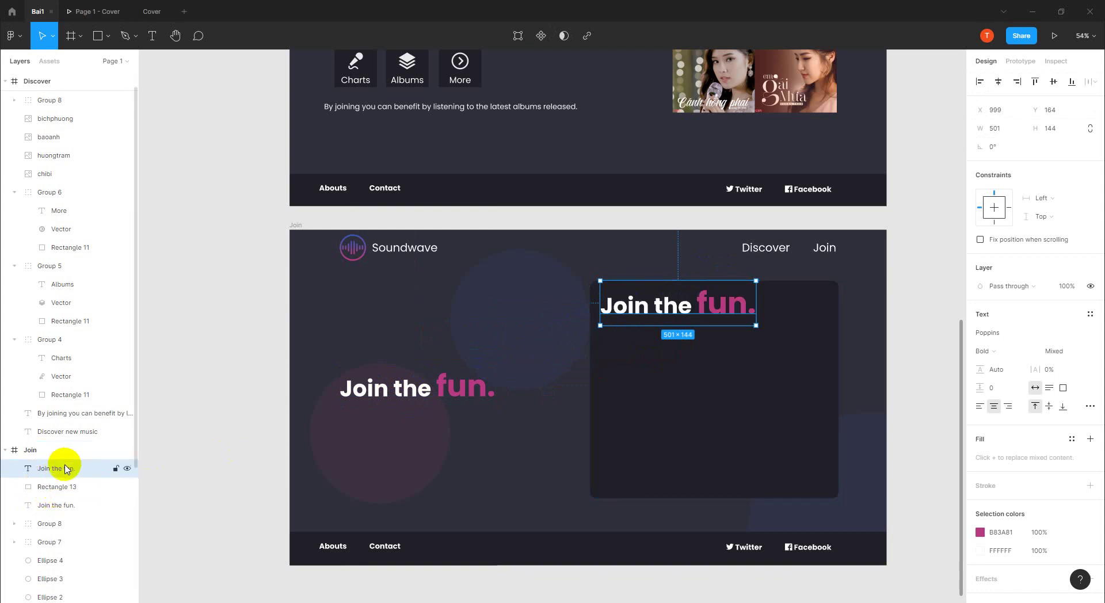
pyautogui.doubleClick(626, 305)
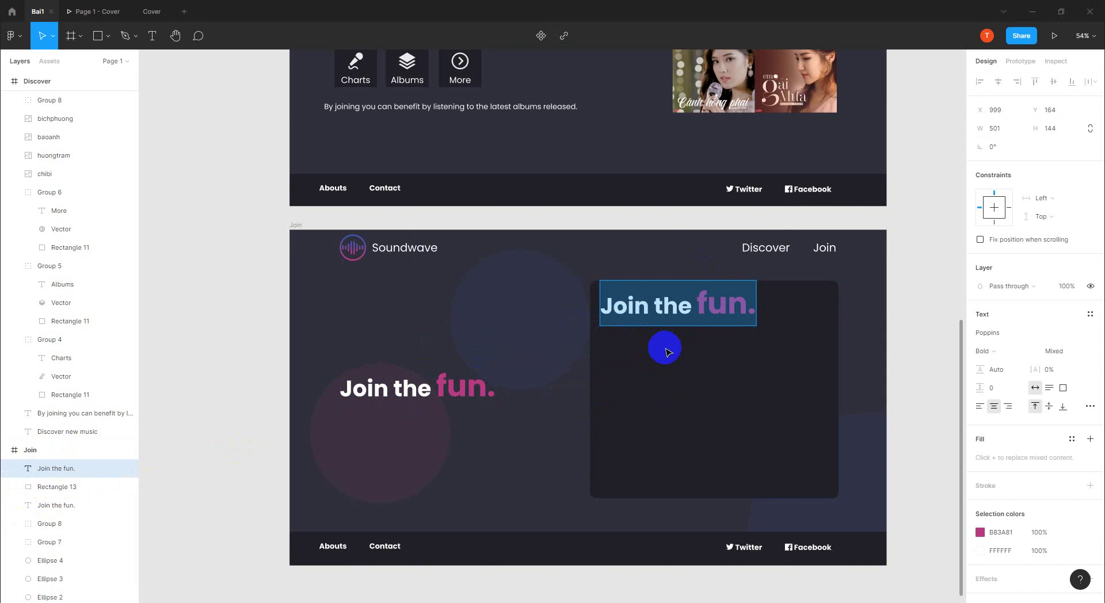
pyautogui.write('Name')
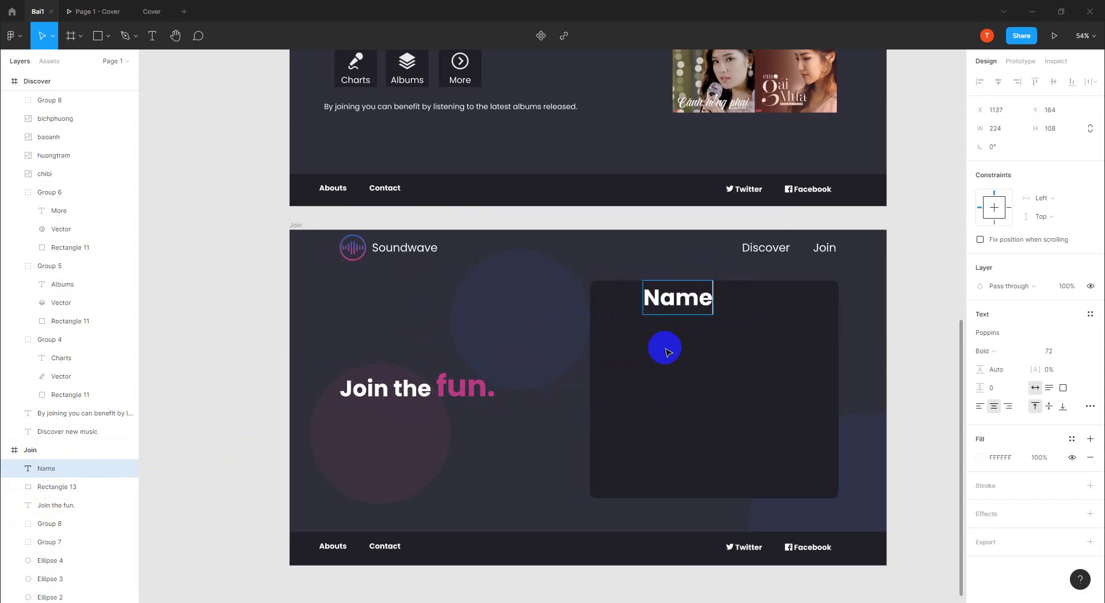
pyautogui.write(':')
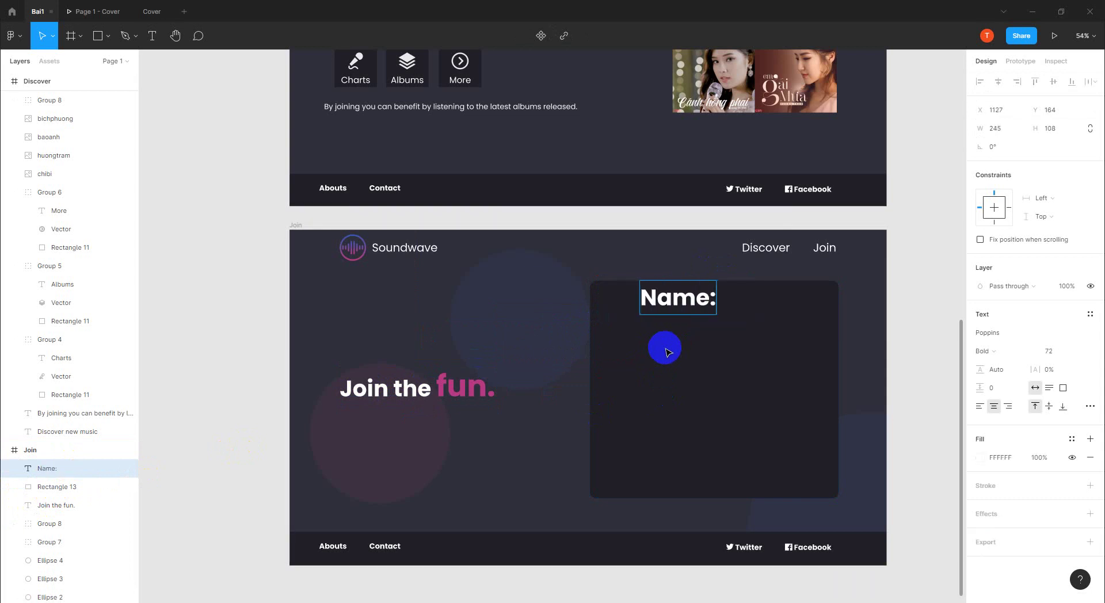
# - Set the Name: label to size 24 and move it to the card's top-left
pyautogui.click(1056, 354)
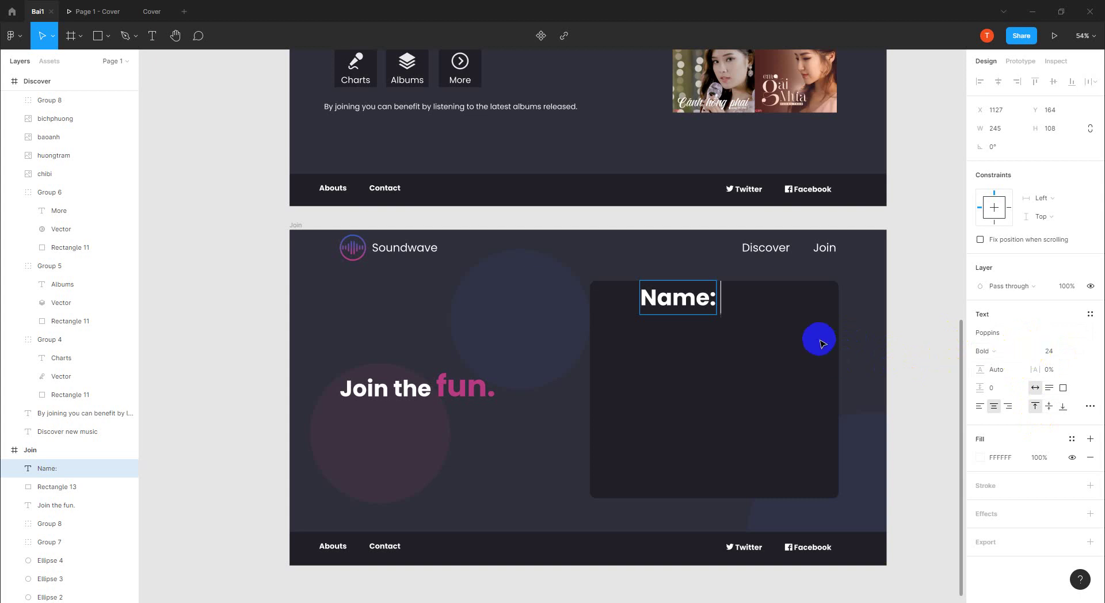
pyautogui.doubleClick(694, 299)
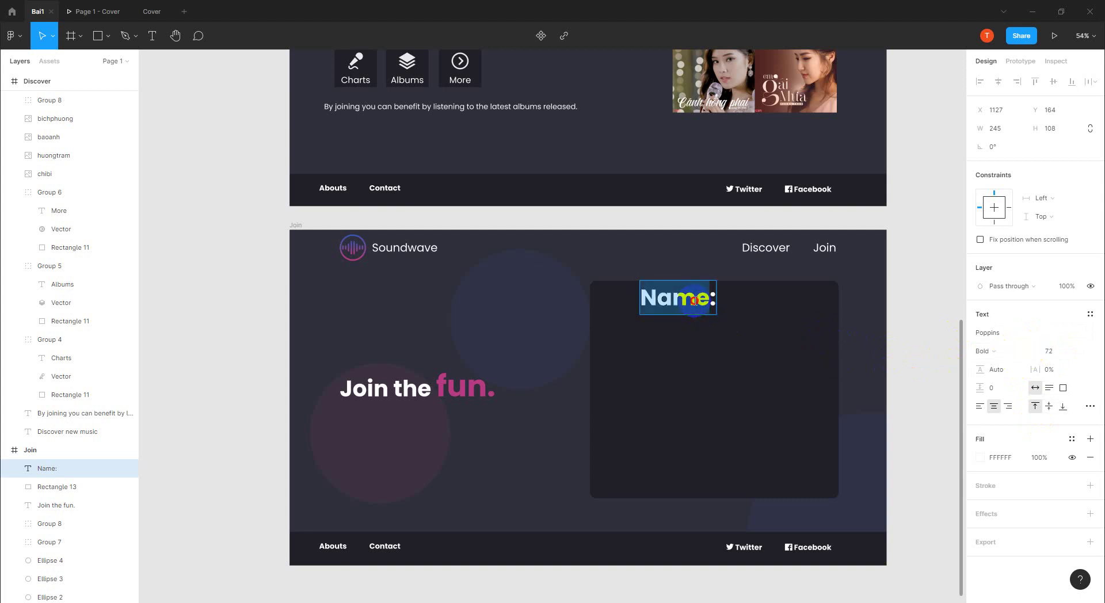
pyautogui.click(1053, 350)
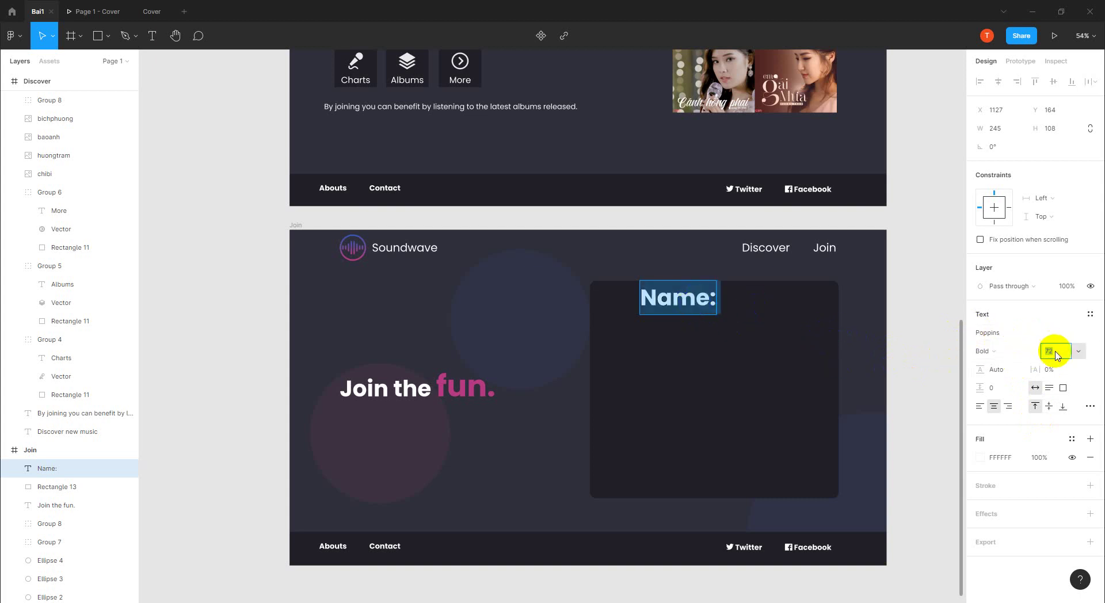
pyautogui.write('24')
pyautogui.press('Return')
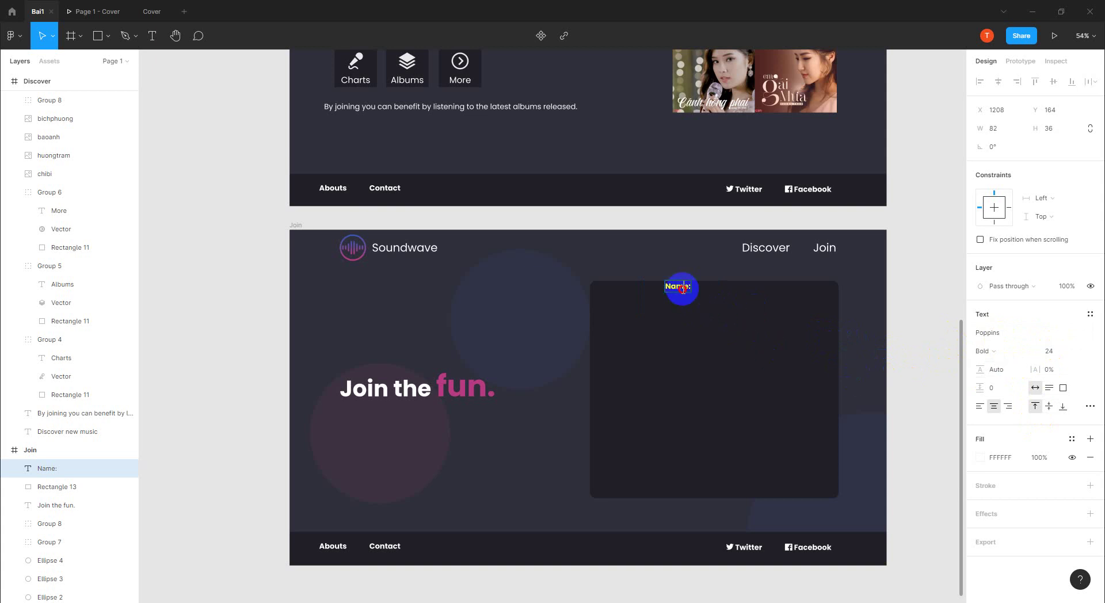
pyautogui.moveTo(675, 292); pyautogui.dragTo(622, 300)
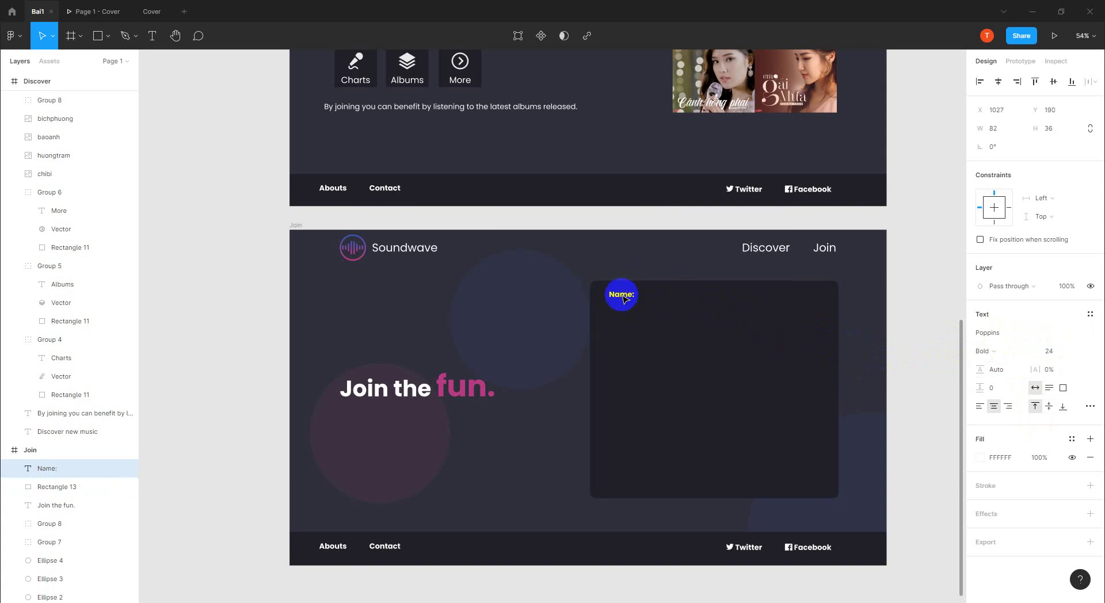
pyautogui.click(526, 310)
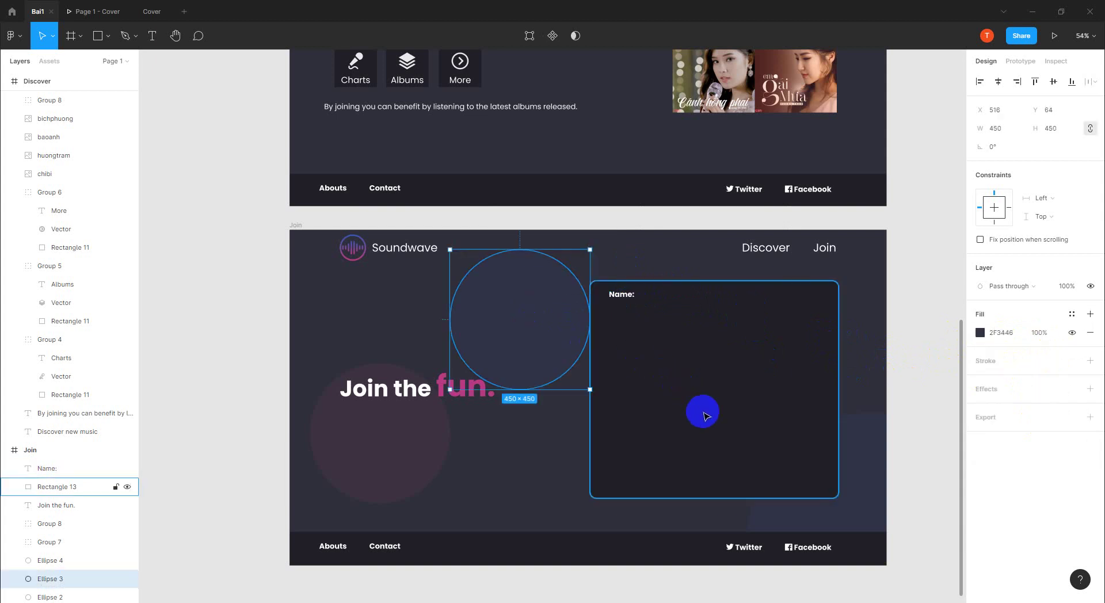
pyautogui.click(668, 269)
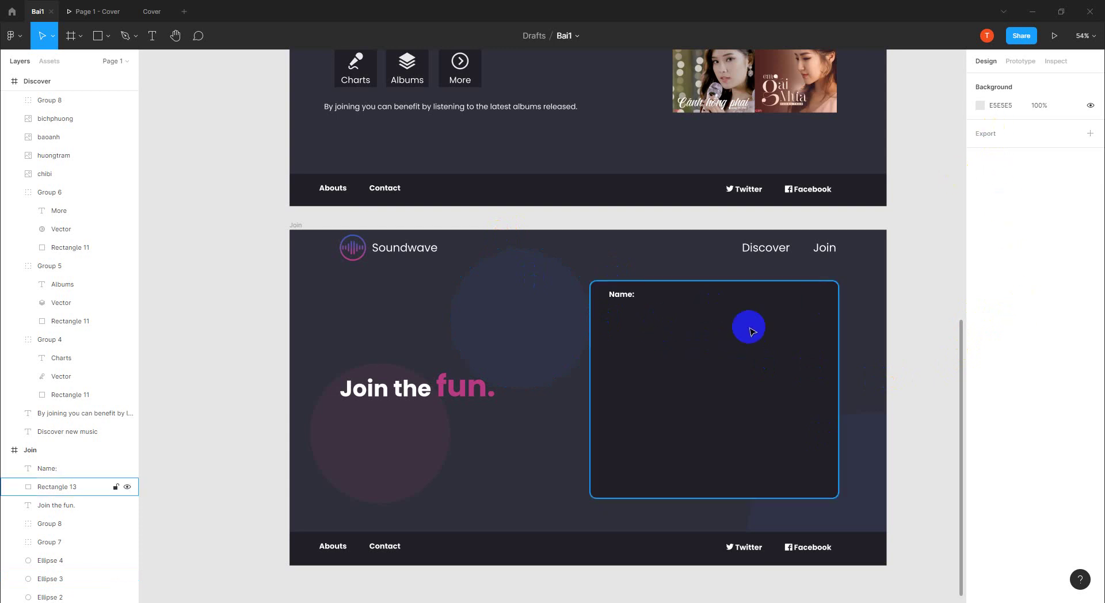
# - Draw a 580×60 rectangle below the Name: label
pyautogui.click(113, 38)
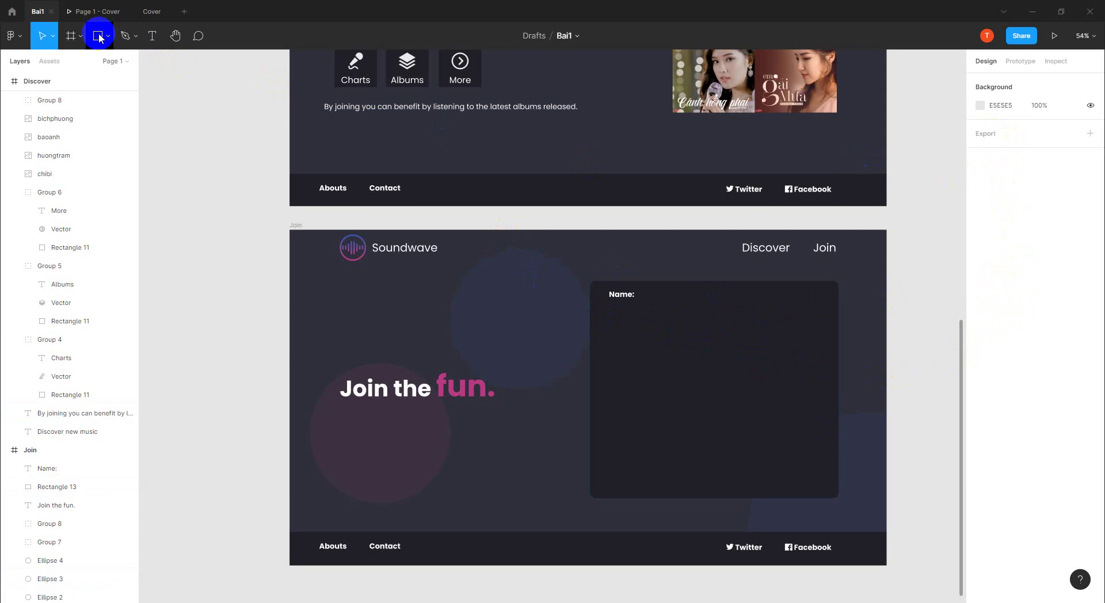
pyautogui.moveTo(624, 311); pyautogui.dragTo(813, 330)
pyautogui.write('580')
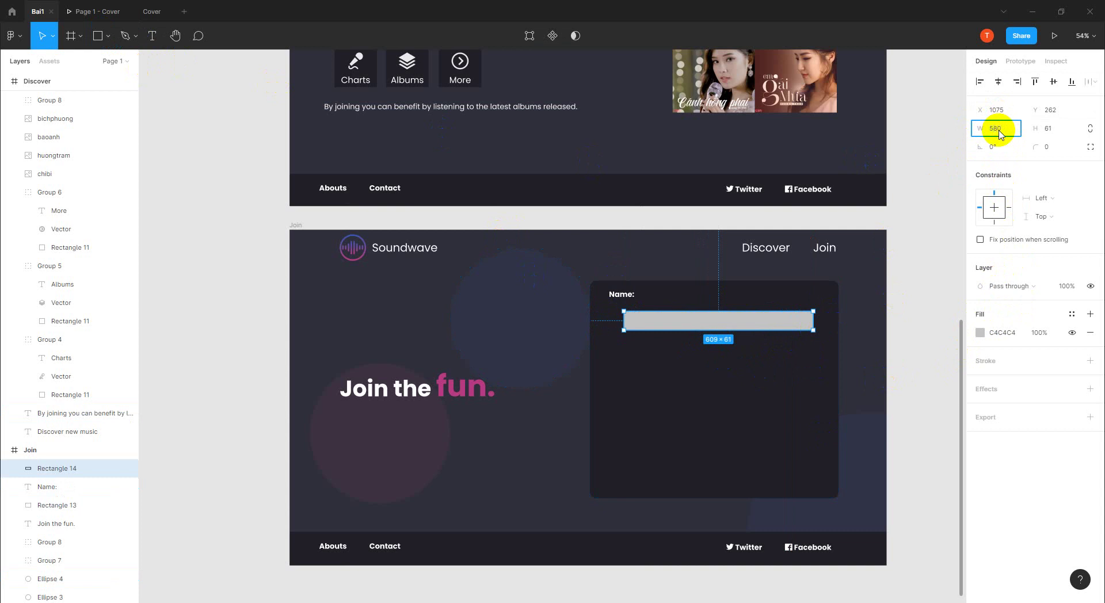
pyautogui.press('Tab')
pyautogui.write('6')
pyautogui.press('Return')
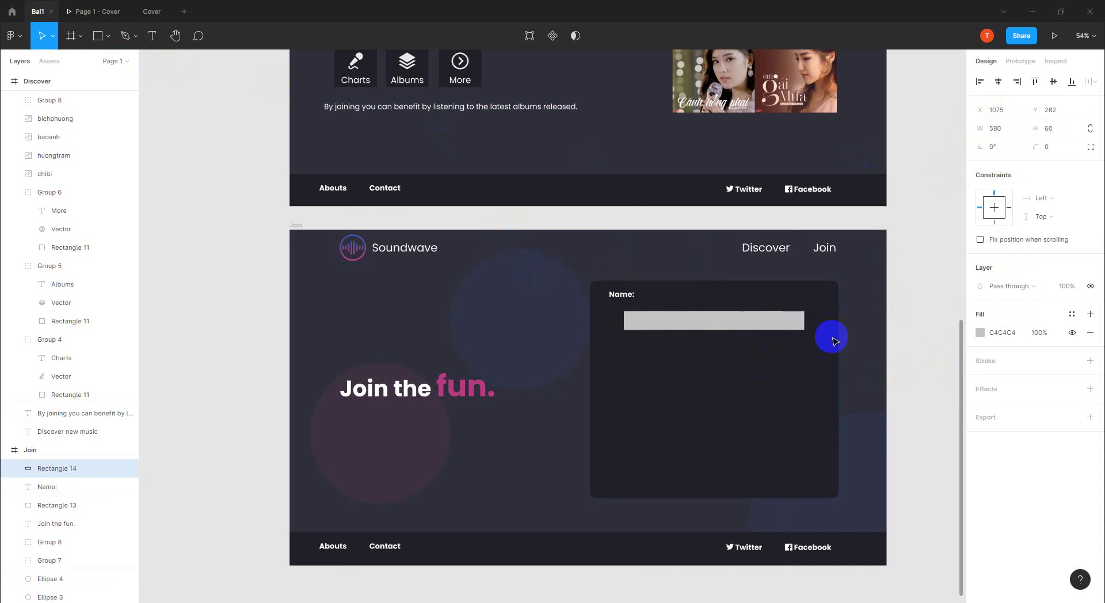
pyautogui.click(746, 325)
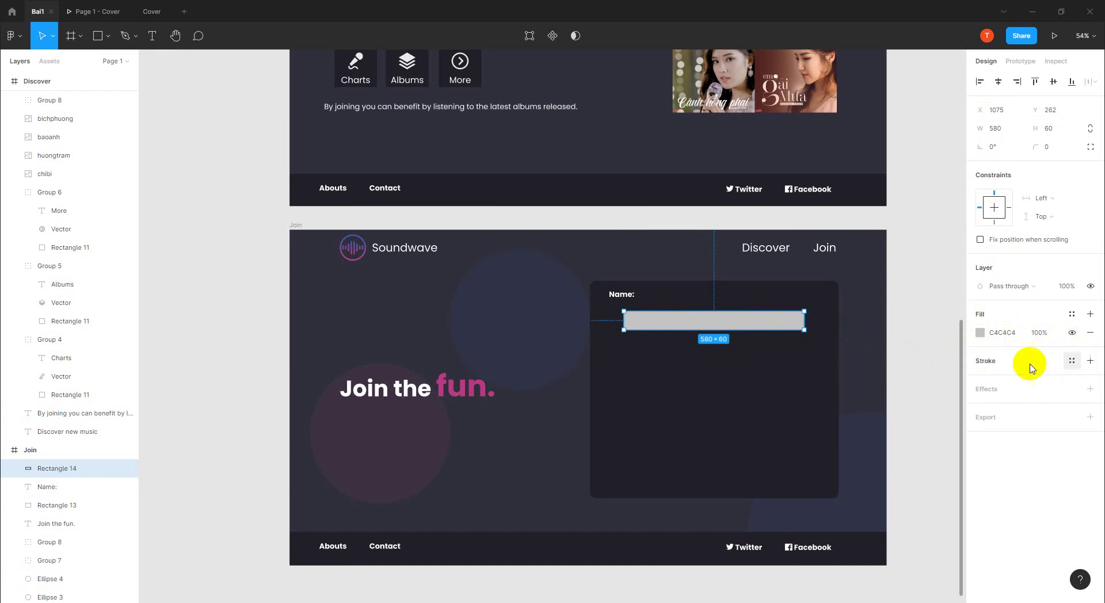
# - Give the input box a 1762A7 blue stroke
pyautogui.click(1090, 361)
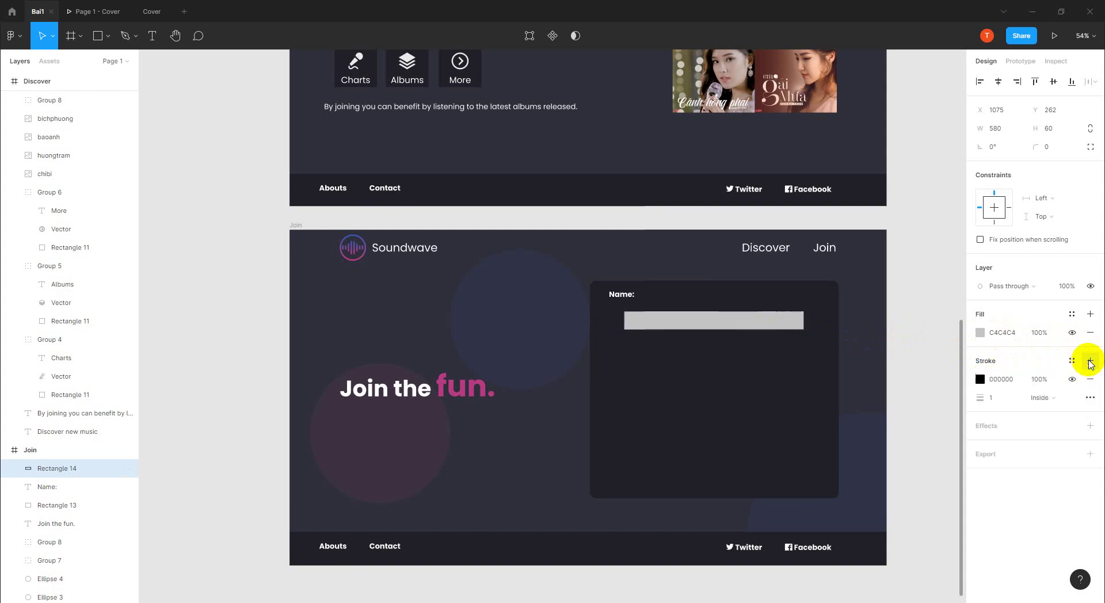
pyautogui.click(980, 379)
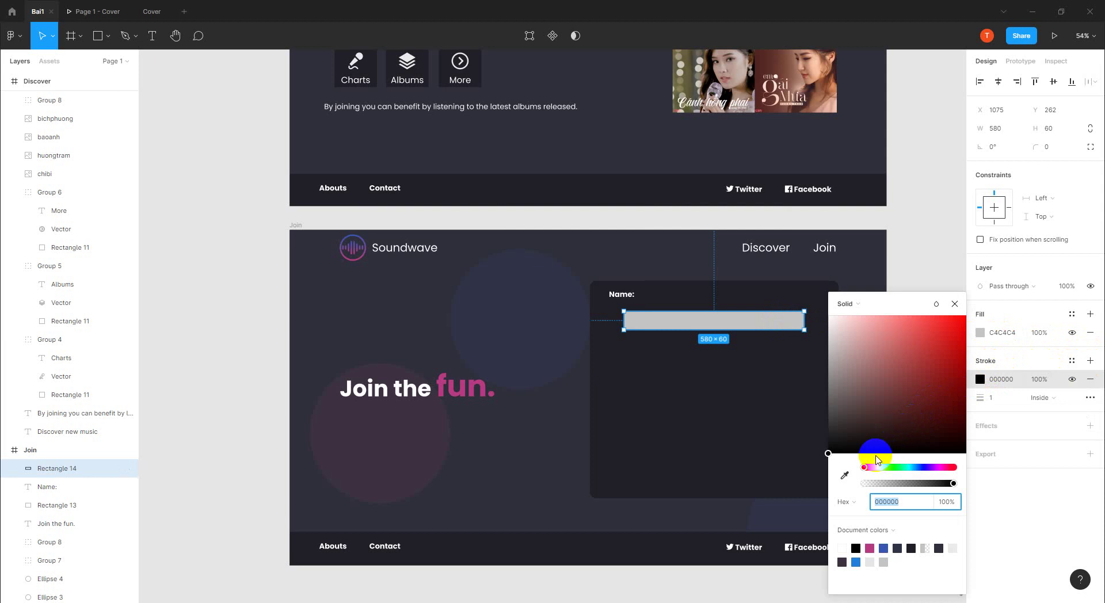
pyautogui.click(883, 547)
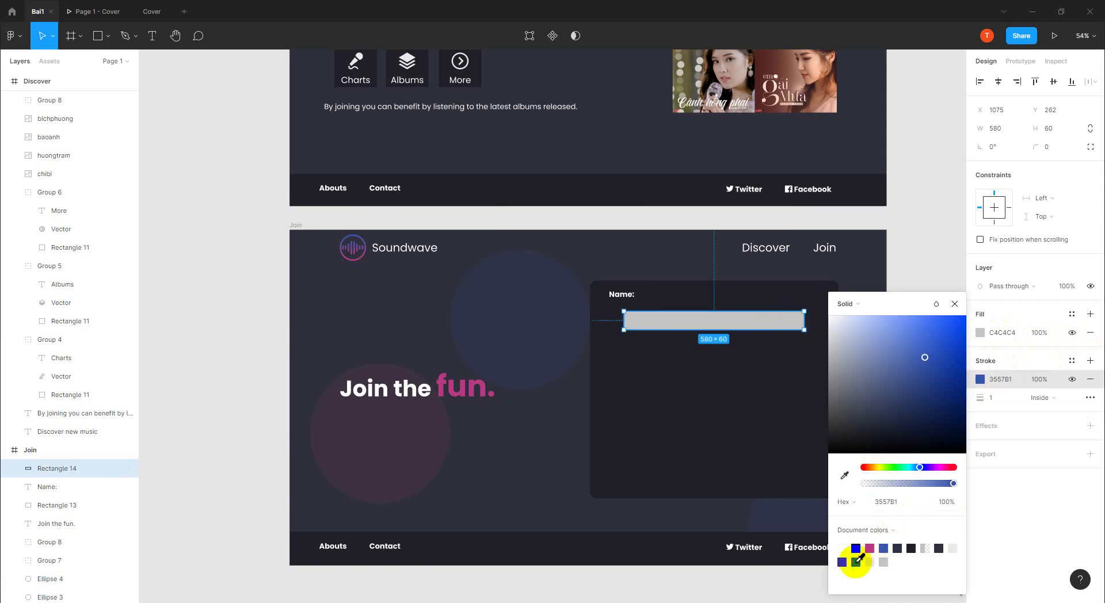
pyautogui.click(855, 562)
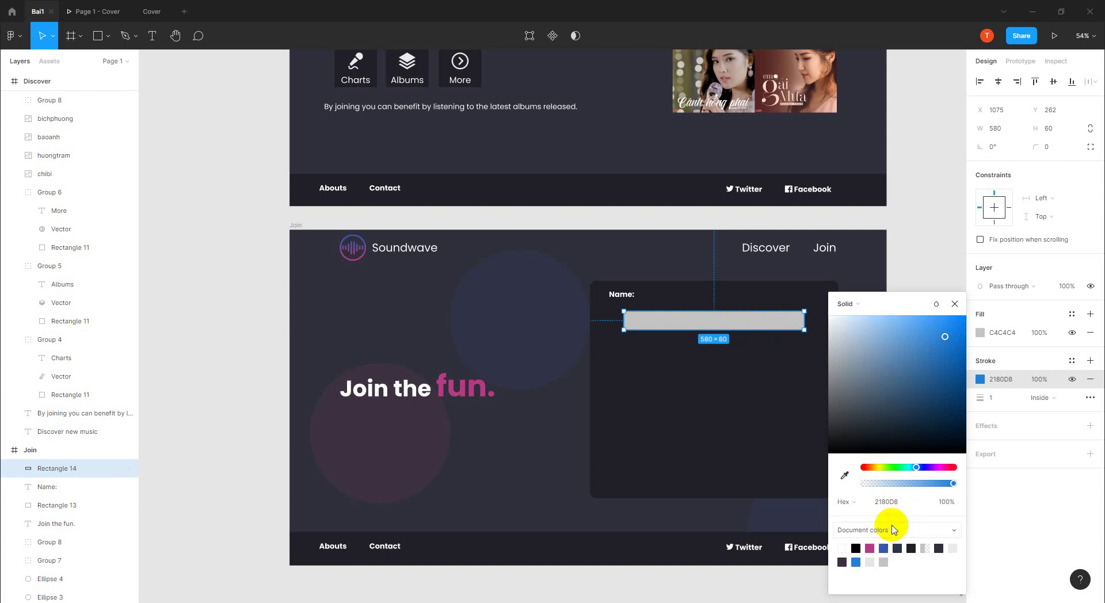
pyautogui.click(896, 508)
pyautogui.write('1762a7')
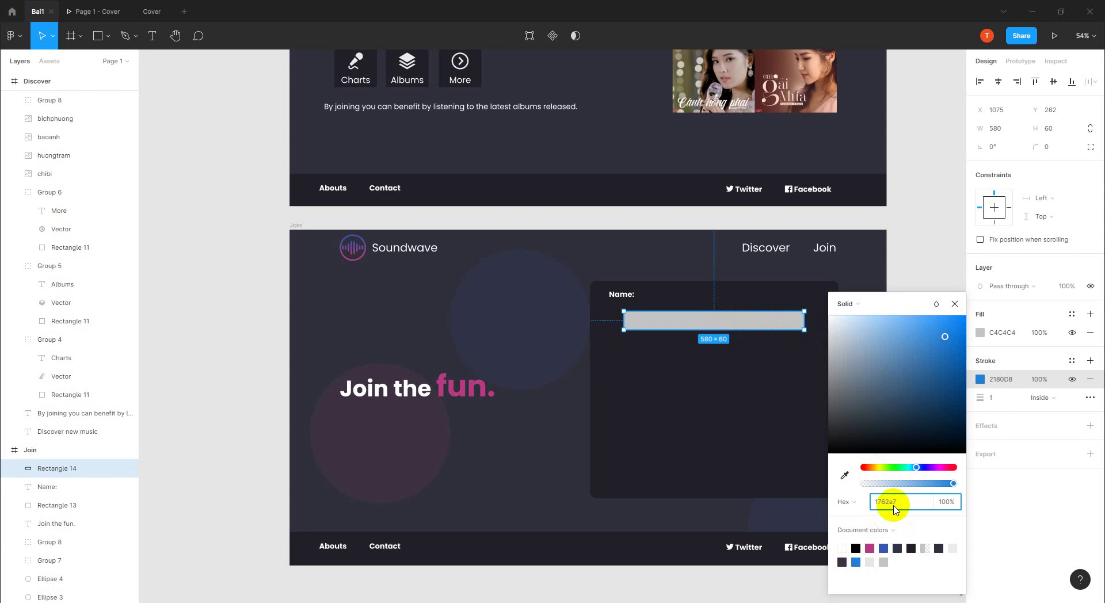
pyautogui.press('Return')
# - Remove the input box's fill and set its corner radius to 10
pyautogui.click(1007, 333)
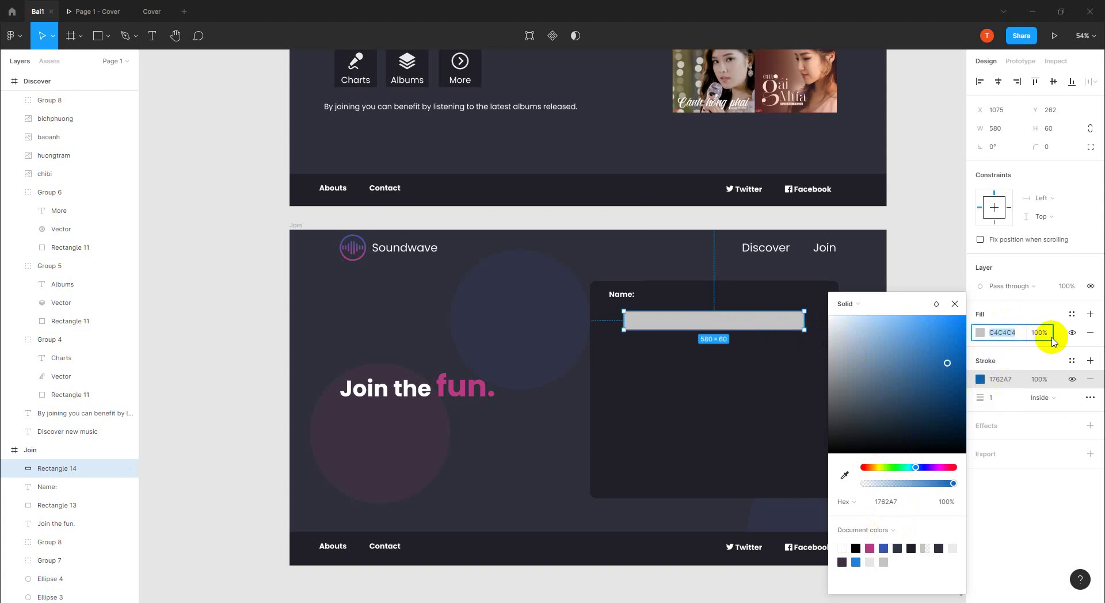
pyautogui.click(1091, 337)
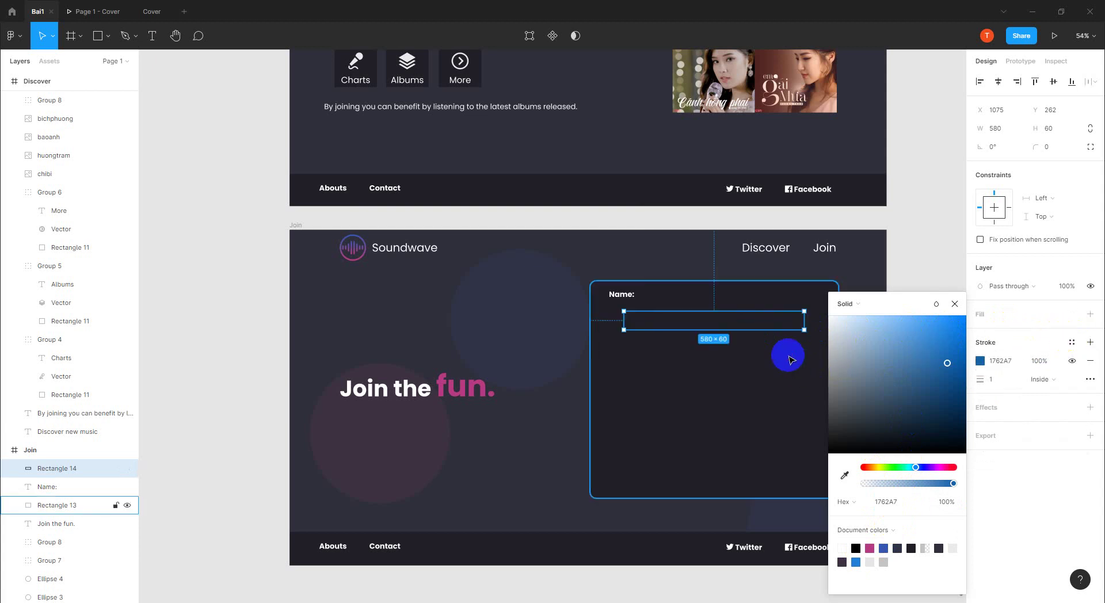
pyautogui.click(742, 321)
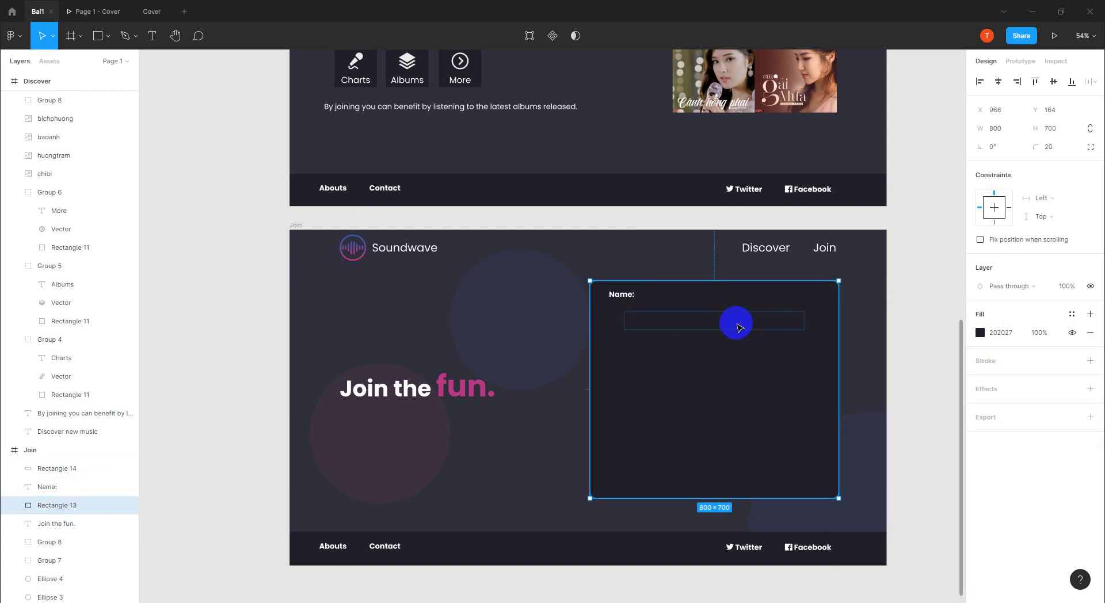
pyautogui.click(667, 328)
pyautogui.click(1048, 148)
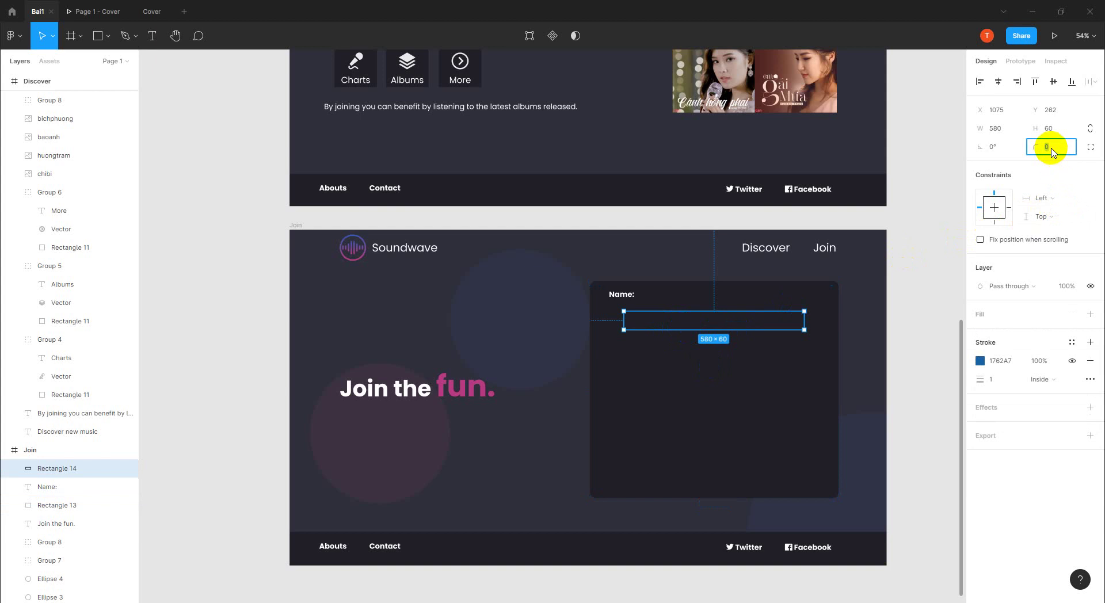
pyautogui.write('10')
pyautogui.press('Return')
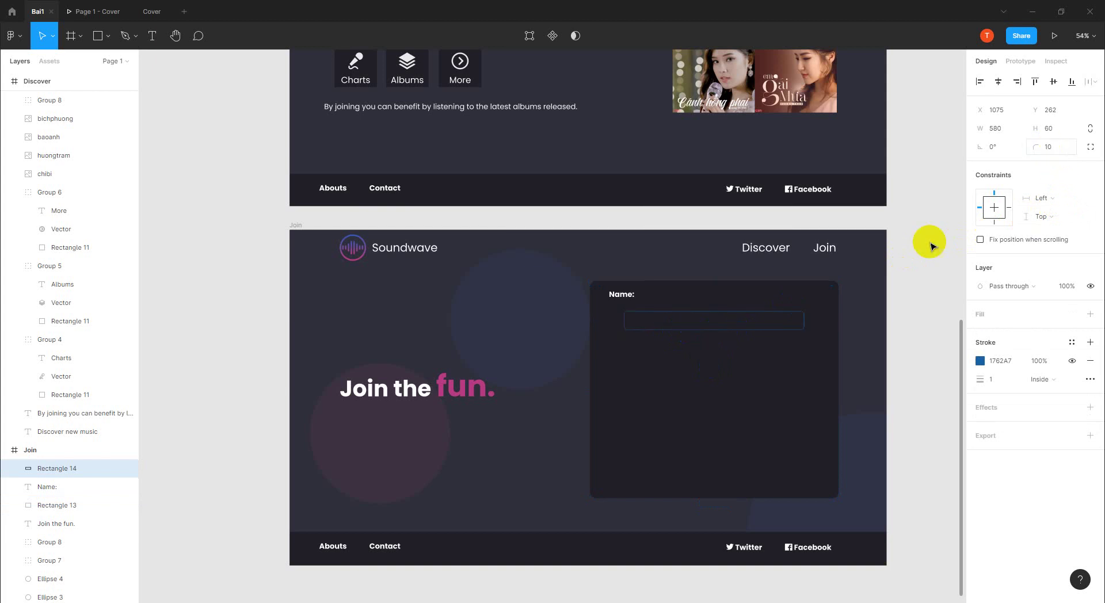
pyautogui.click(550, 454)
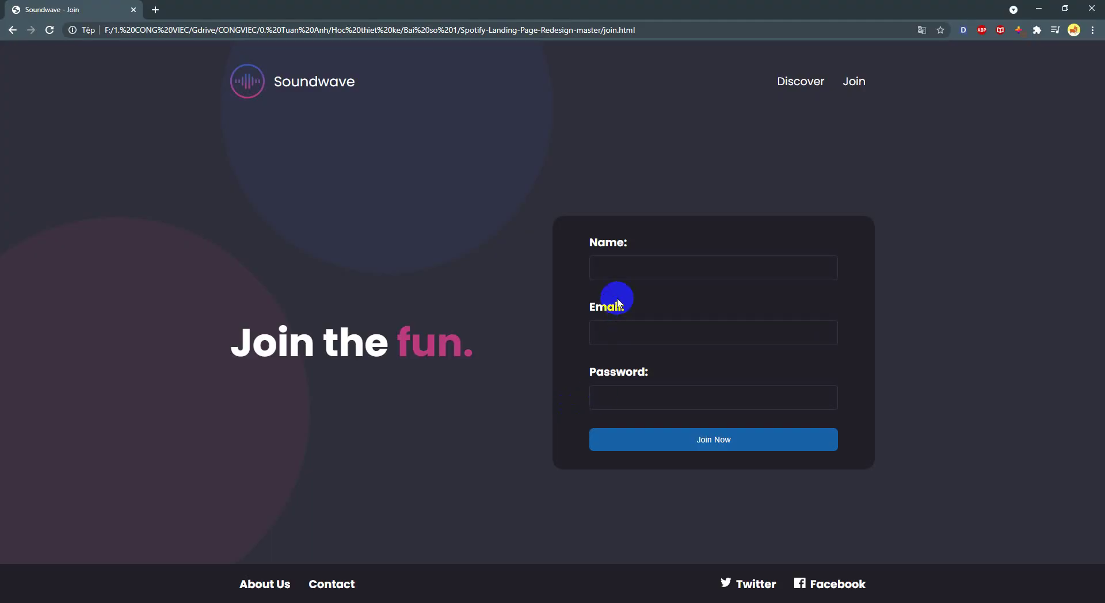
pyautogui.hotkey('alt', 'Tab')
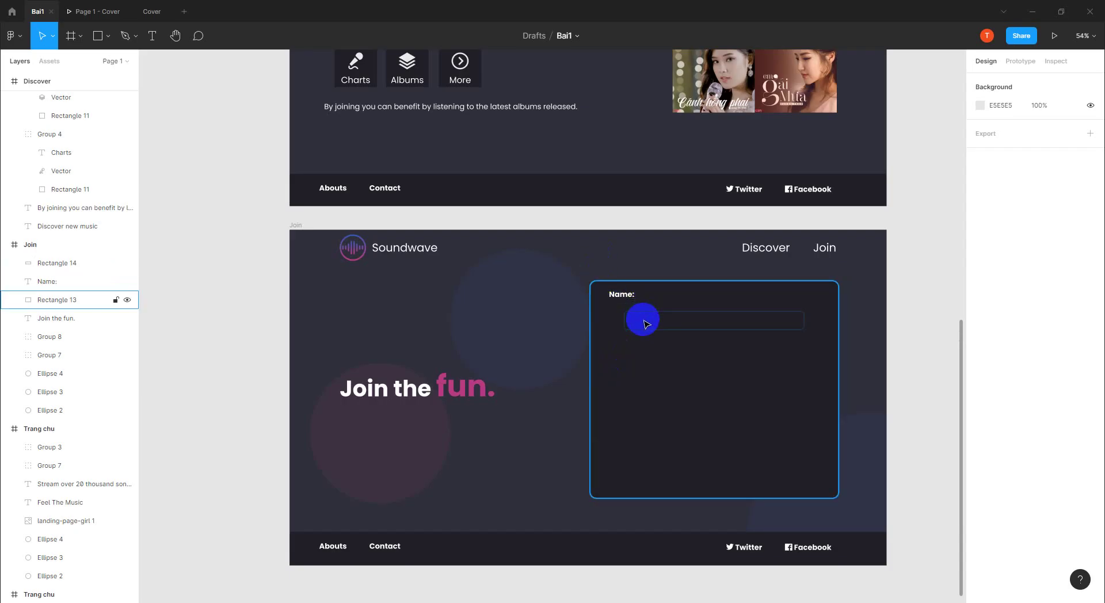
# - Select the Name: label with its input box and Alt-drag two copies down the card
pyautogui.hotkey('alt', 'Tab')
pyautogui.hotkey('alt', 'Tab')
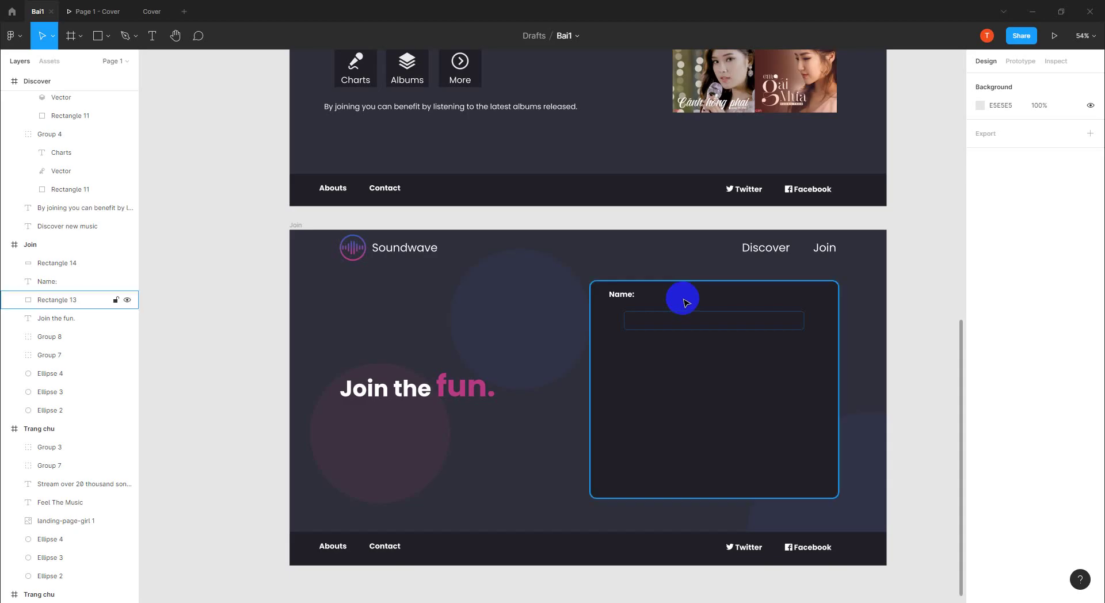
pyautogui.click(630, 298)
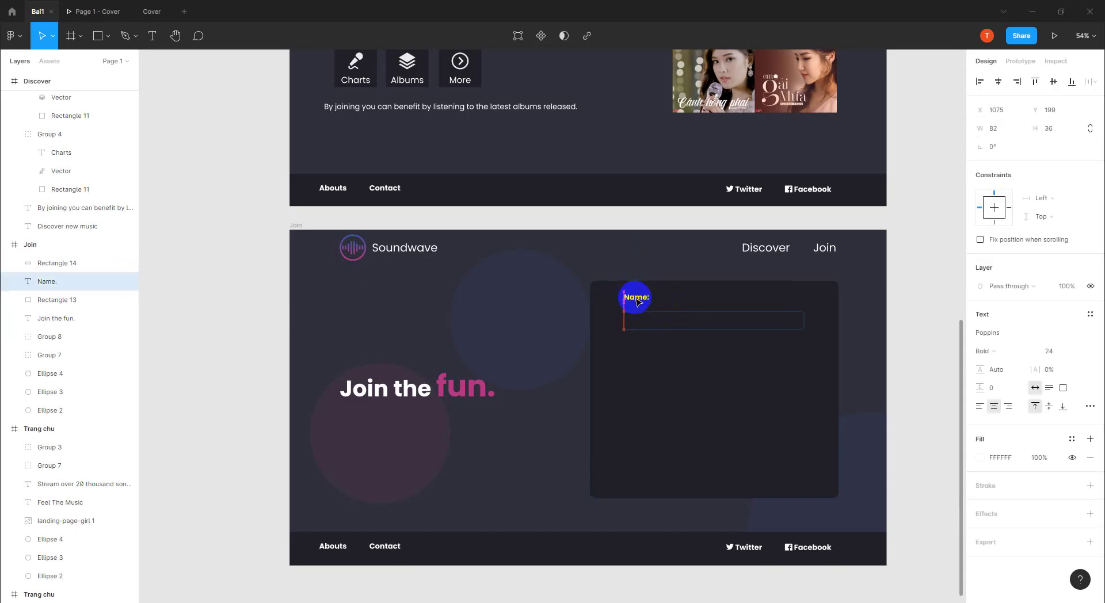
pyautogui.click(654, 369)
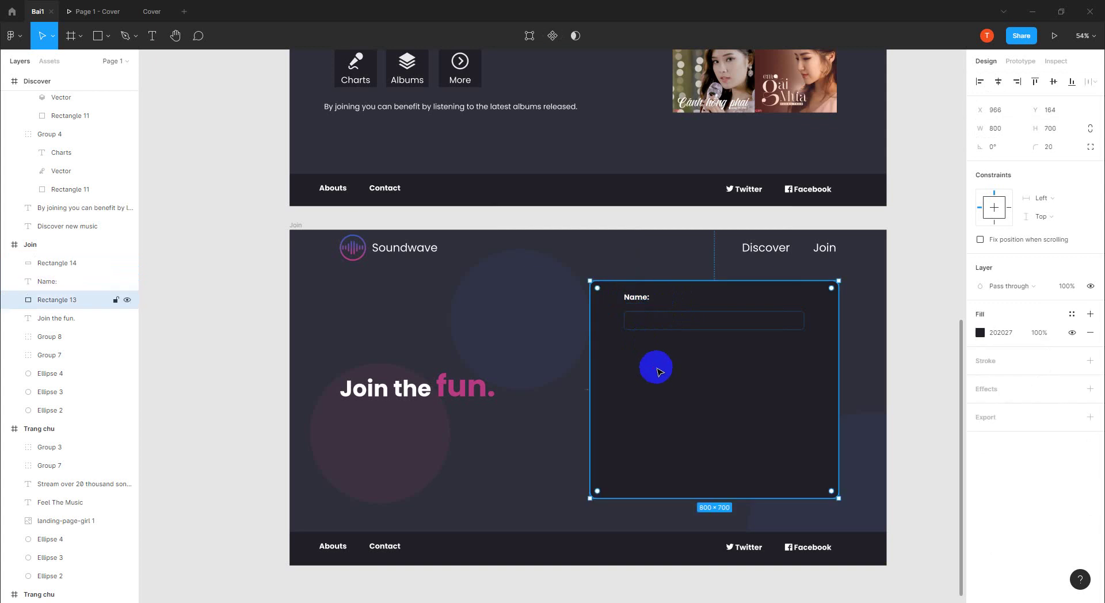
pyautogui.click(636, 296)
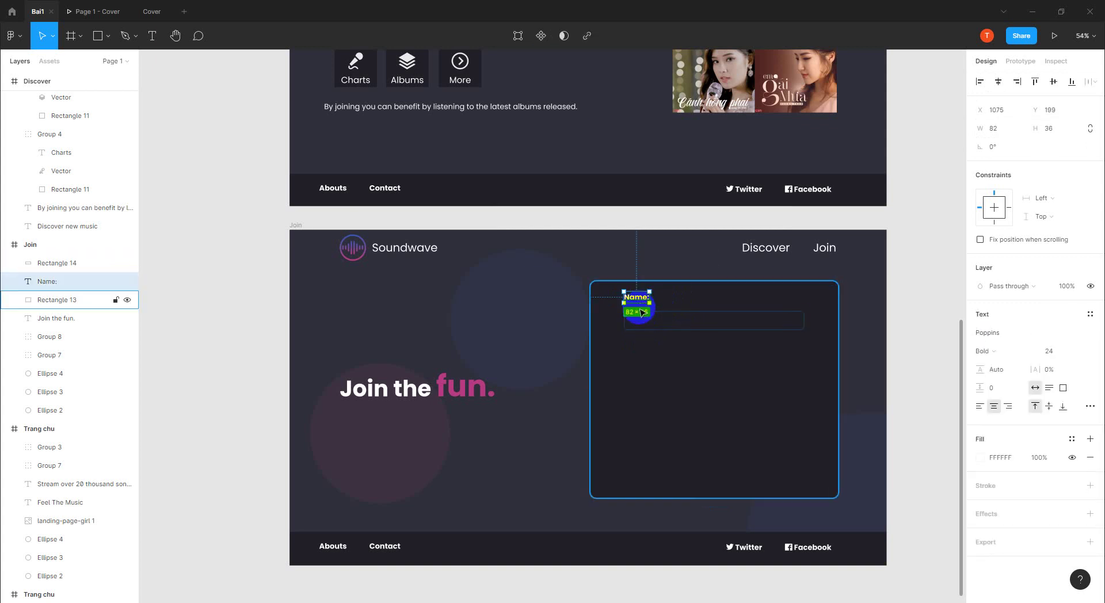
pyautogui.click(674, 320)
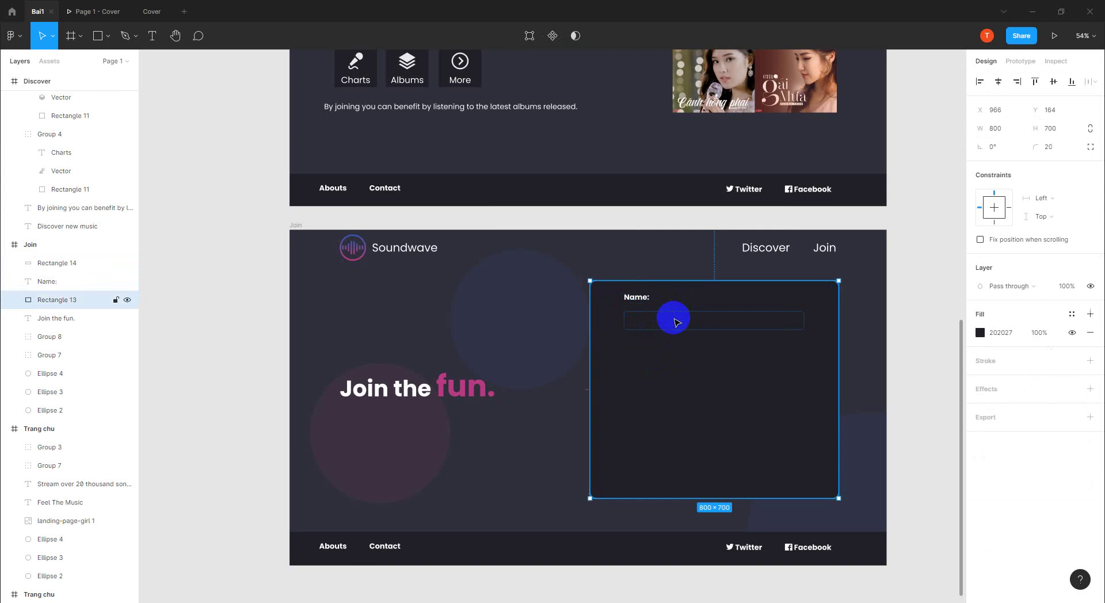
pyautogui.click(675, 320)
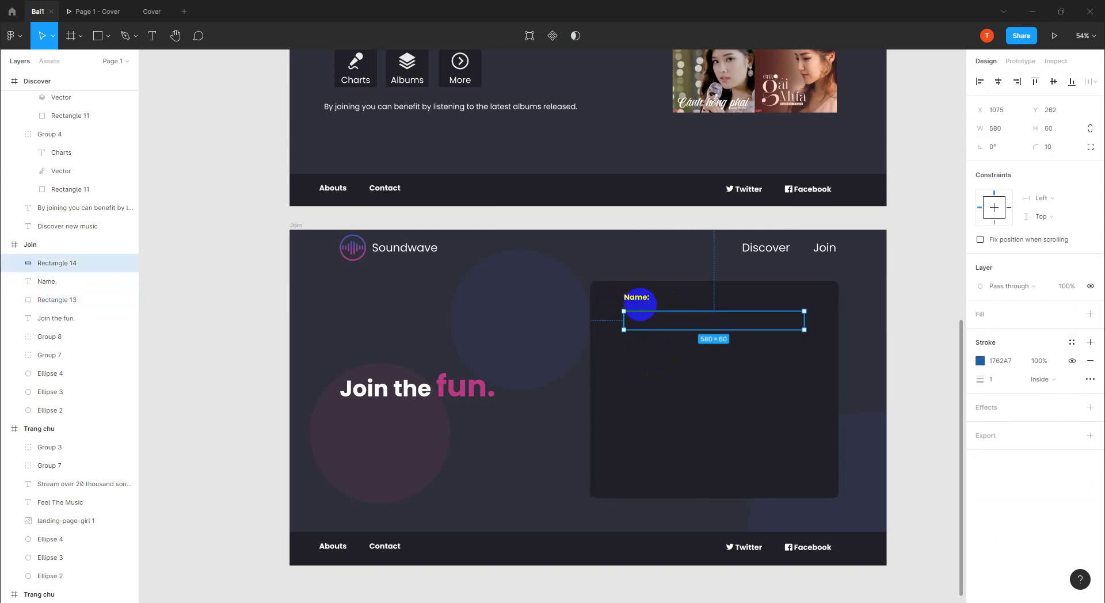
pyautogui.keyDown('shift'); pyautogui.click(638, 299); pyautogui.keyUp('shift')
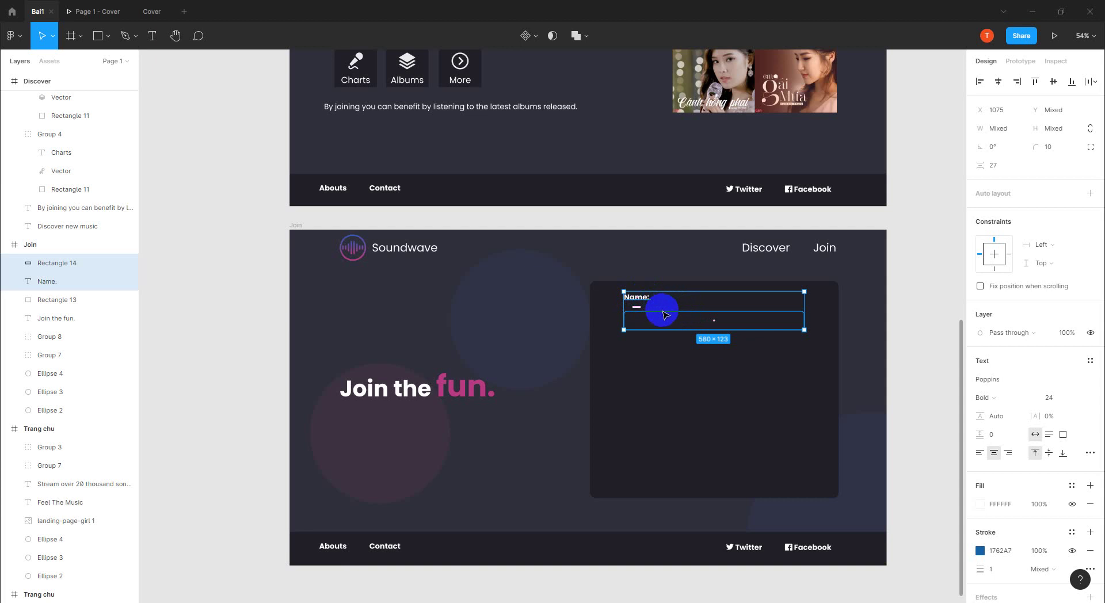
pyautogui.keyDown('alt'); pyautogui.moveTo(666, 316); pyautogui.dragTo(667, 358); pyautogui.keyUp('alt')
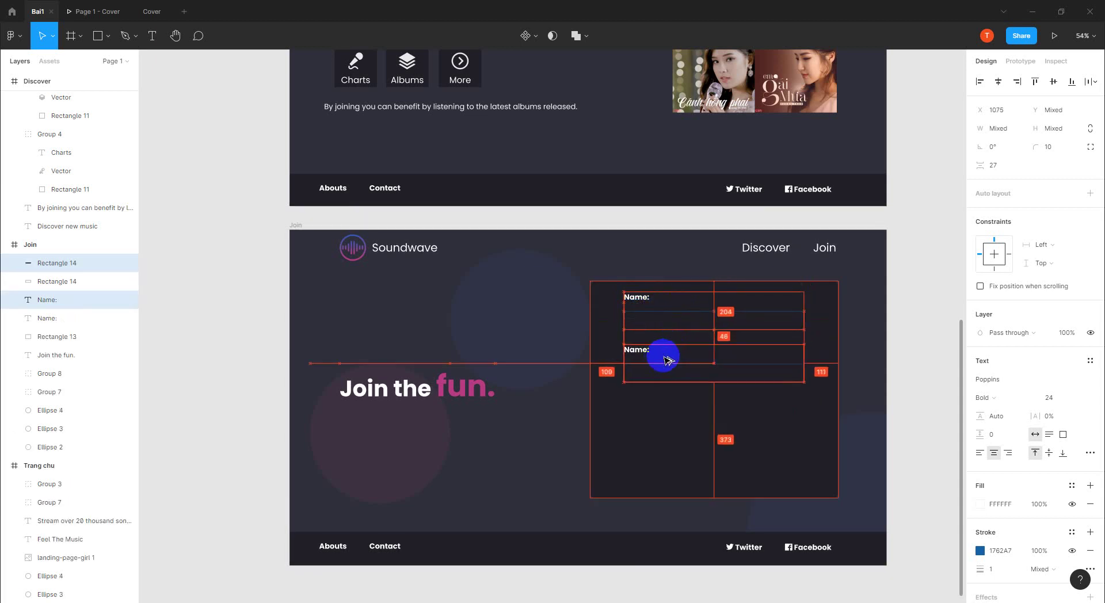
pyautogui.keyDown('alt'); pyautogui.moveTo(667, 360); pyautogui.dragTo(666, 409); pyautogui.keyUp('alt')
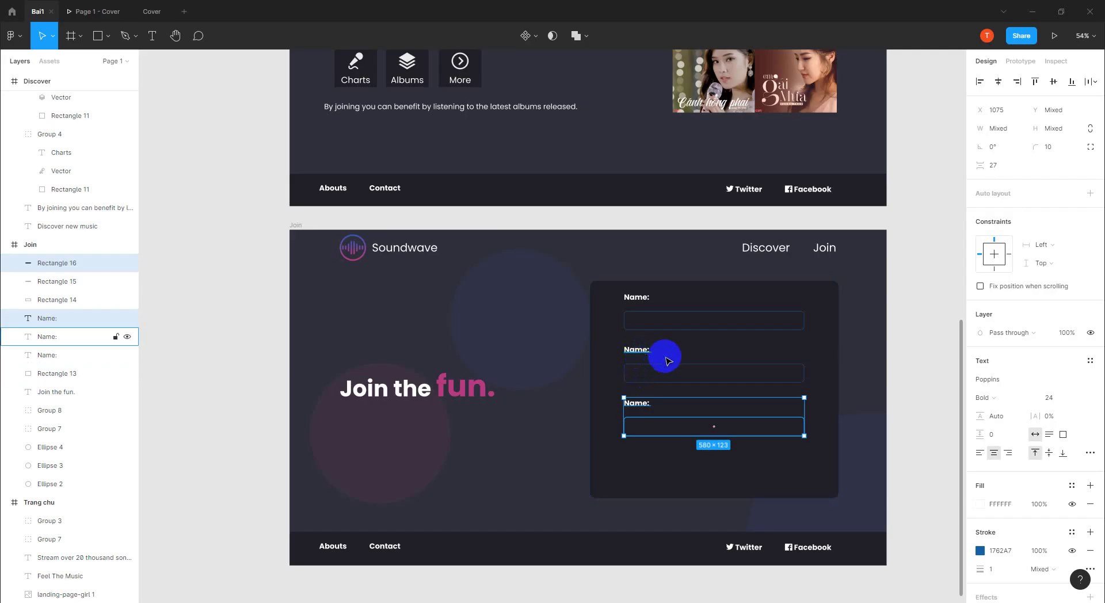
# - Retype the second and third labels as 'Email:' and 'Passsword:'
pyautogui.scroll(2, 667, 365)
pyautogui.doubleClick(632, 349)
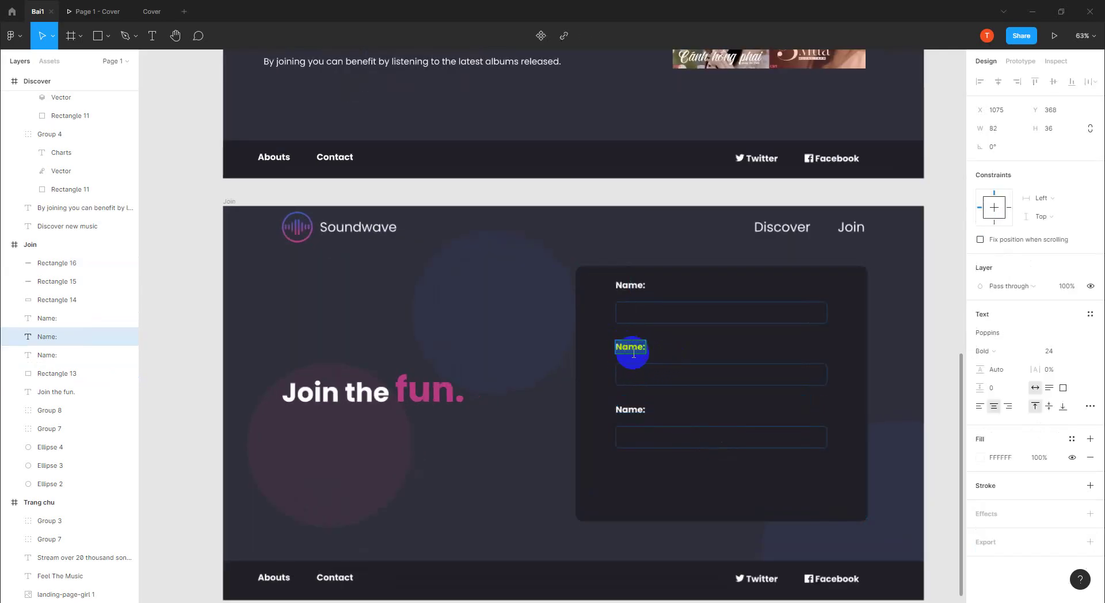
pyautogui.write('E')
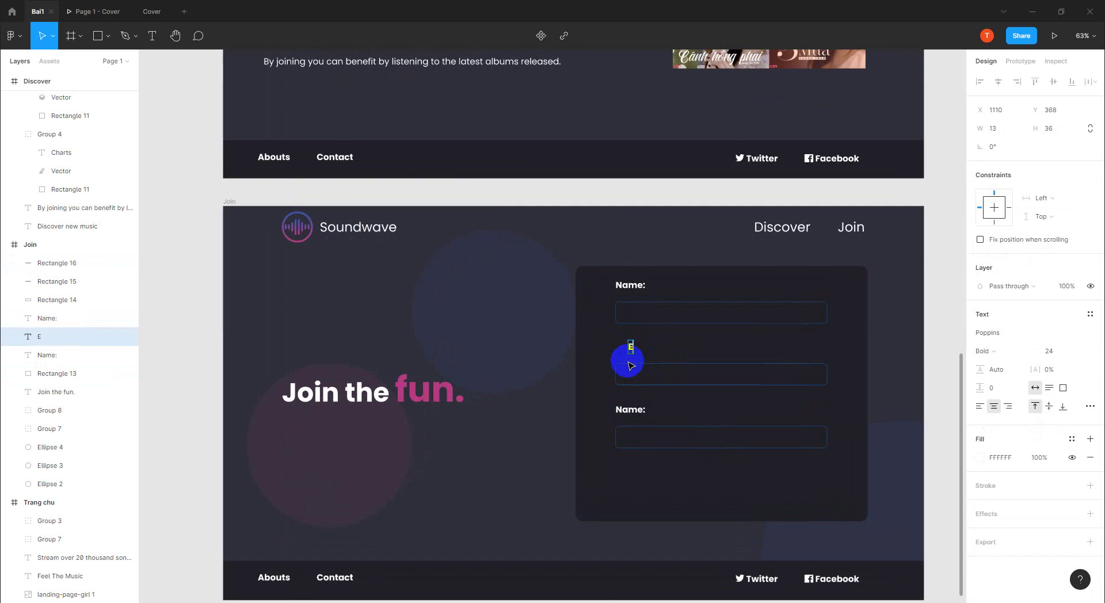
pyautogui.write('mail:')
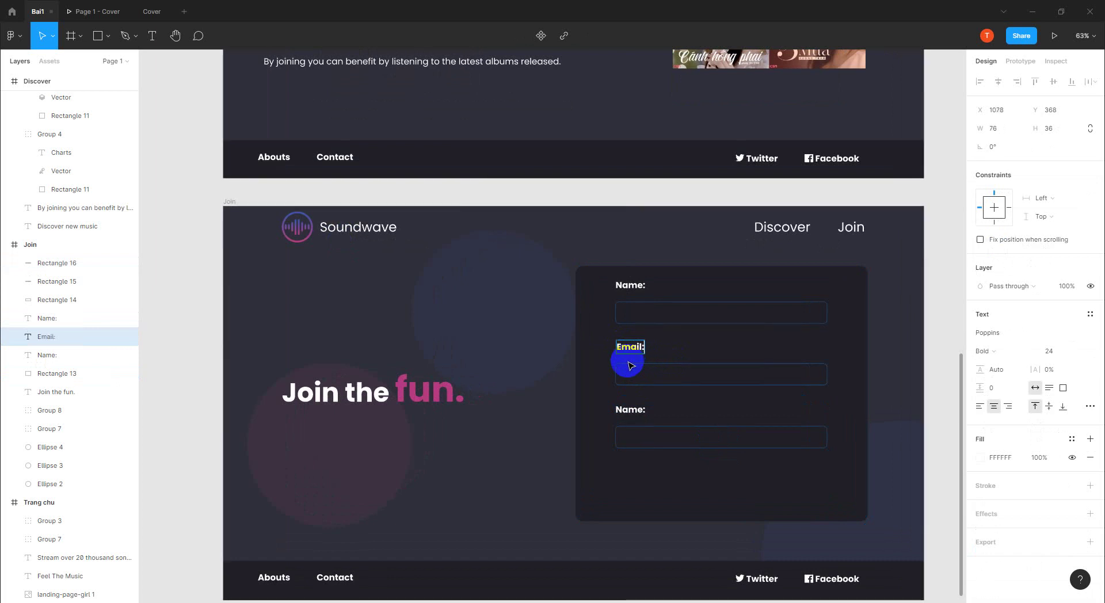
pyautogui.doubleClick(627, 410)
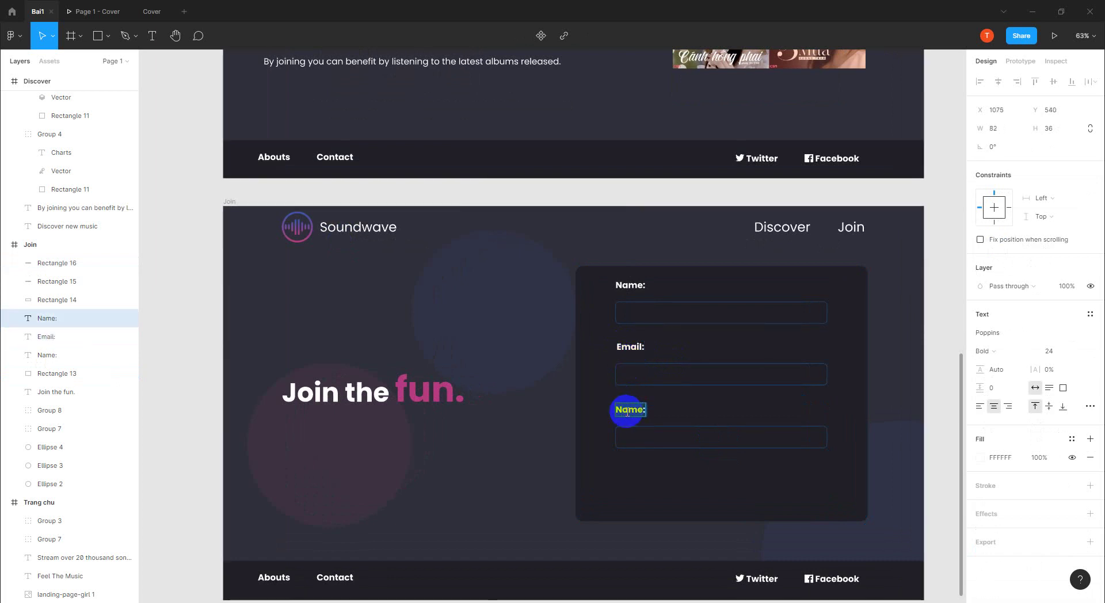
pyautogui.write('Passsword:')
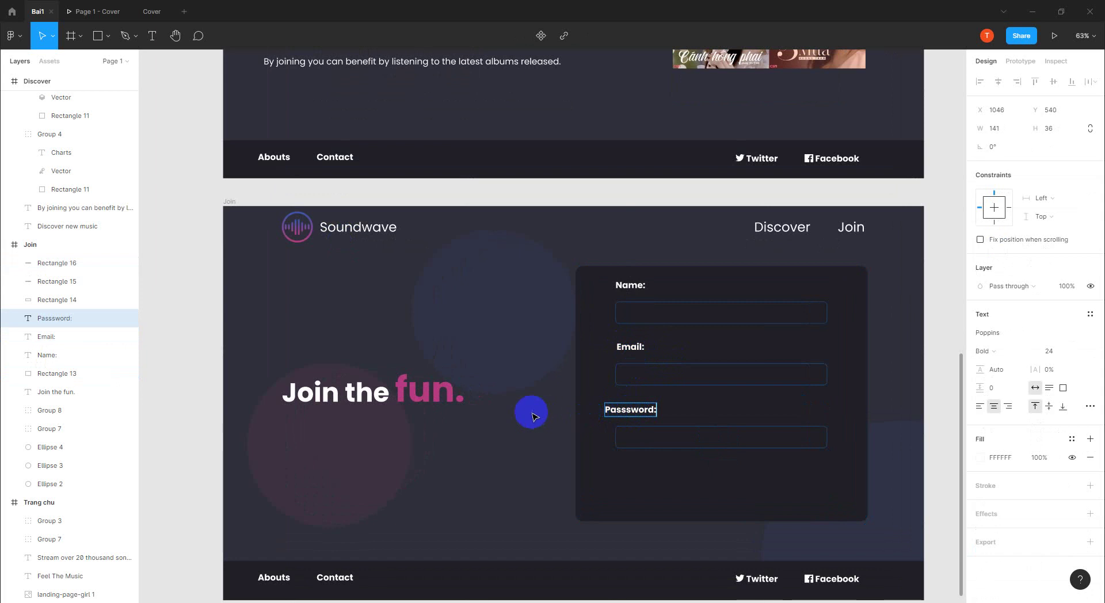
pyautogui.press('Escape')
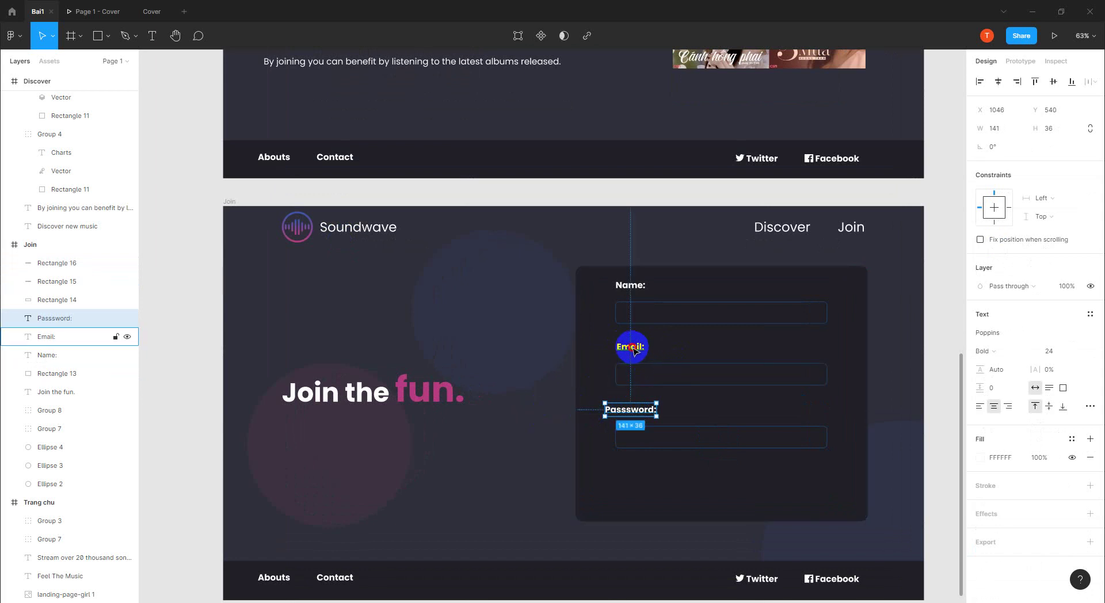
# - Left-align the Email: and Passsword: labels with the Name: label
pyautogui.click(630, 348)
pyautogui.moveTo(627, 349); pyautogui.dragTo(626, 350)
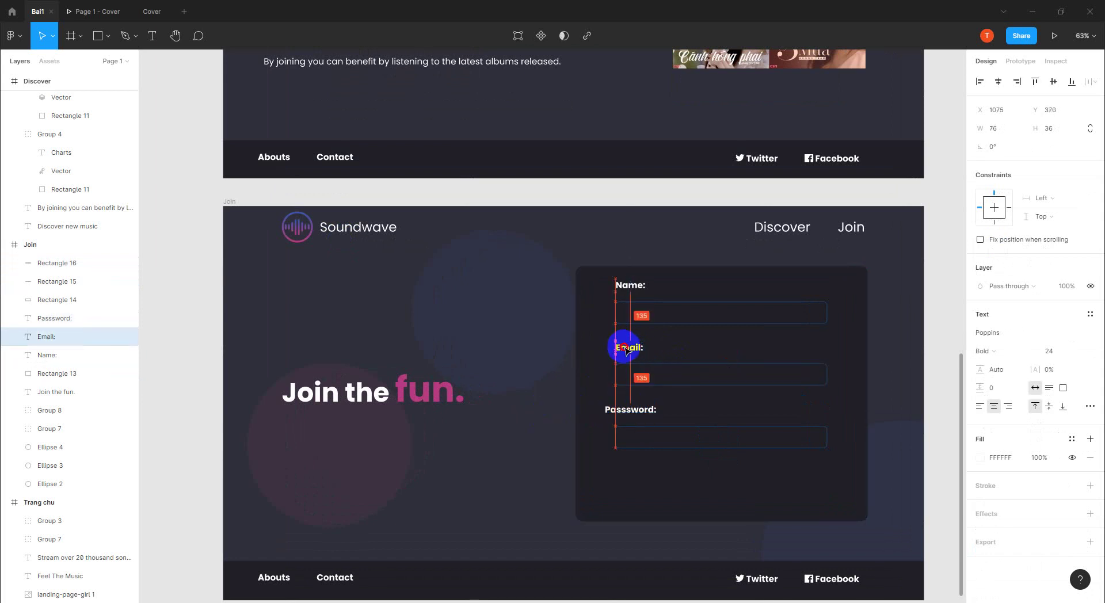
pyautogui.moveTo(629, 408); pyautogui.dragTo(638, 412)
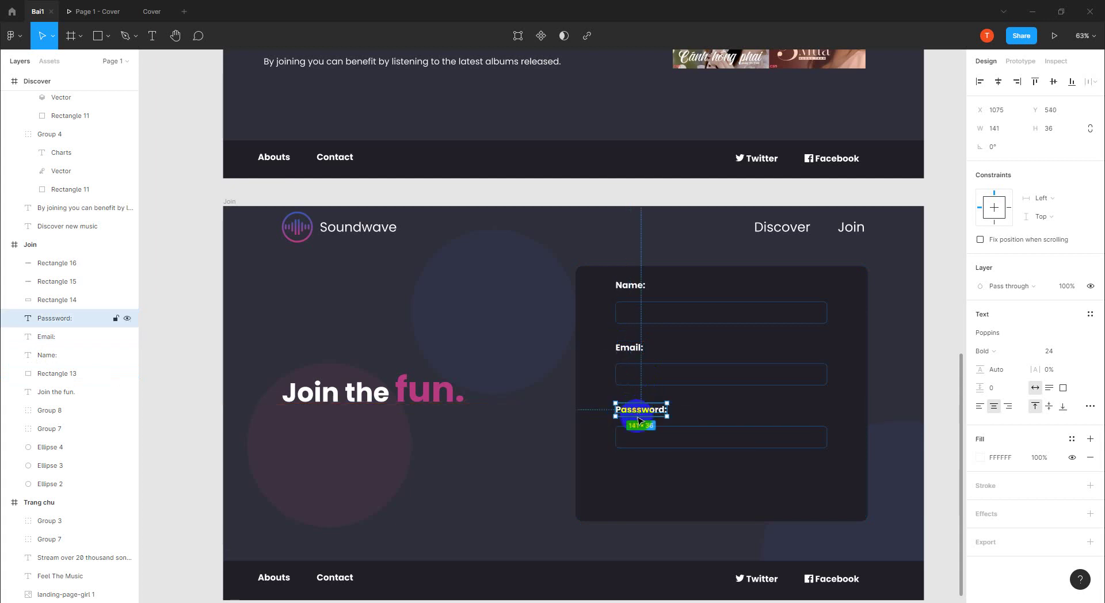
pyautogui.click(660, 497)
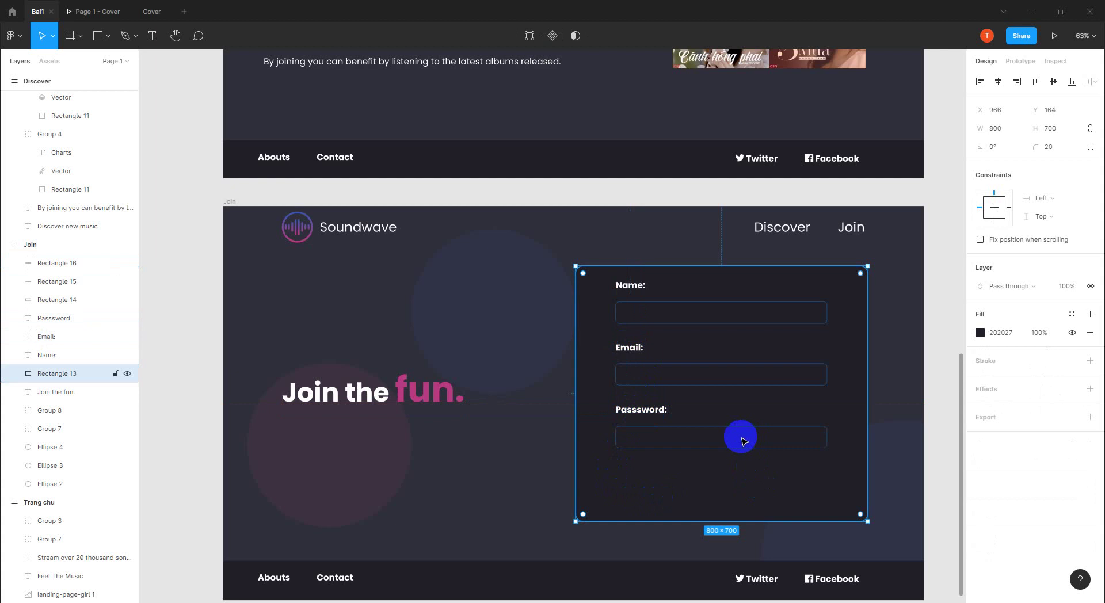
# - Select the Join Now button group on the Feel The Music cover frame
pyautogui.scroll(1, 620, 314)
pyautogui.scroll(2, 735, 321)
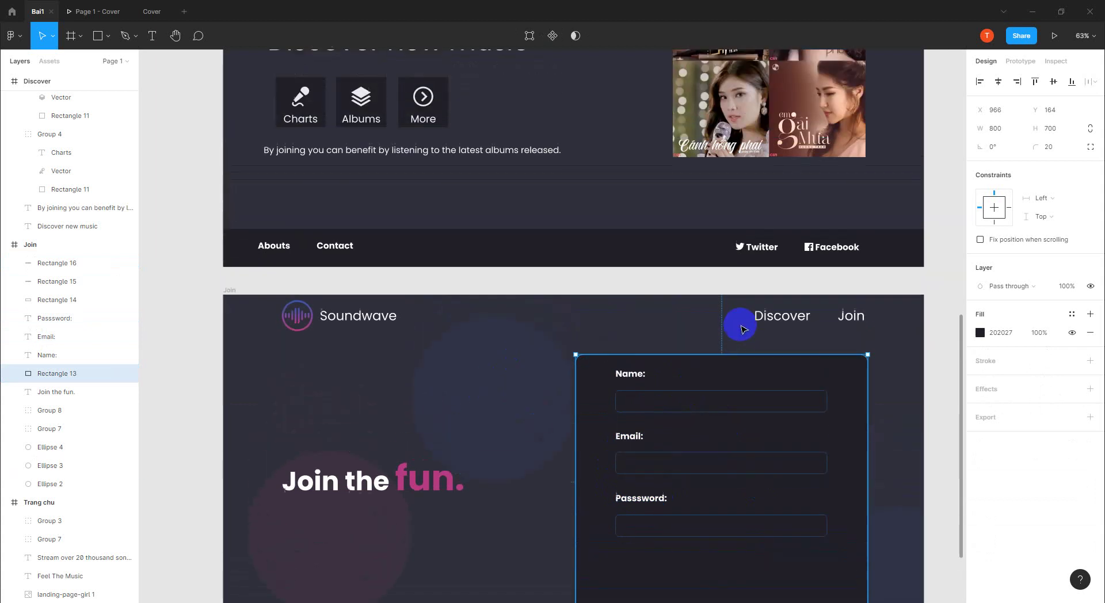
pyautogui.scroll(4, 733, 328)
pyautogui.scroll(2, 734, 344)
pyautogui.scroll(3, 735, 344)
pyautogui.scroll(2, 708, 311)
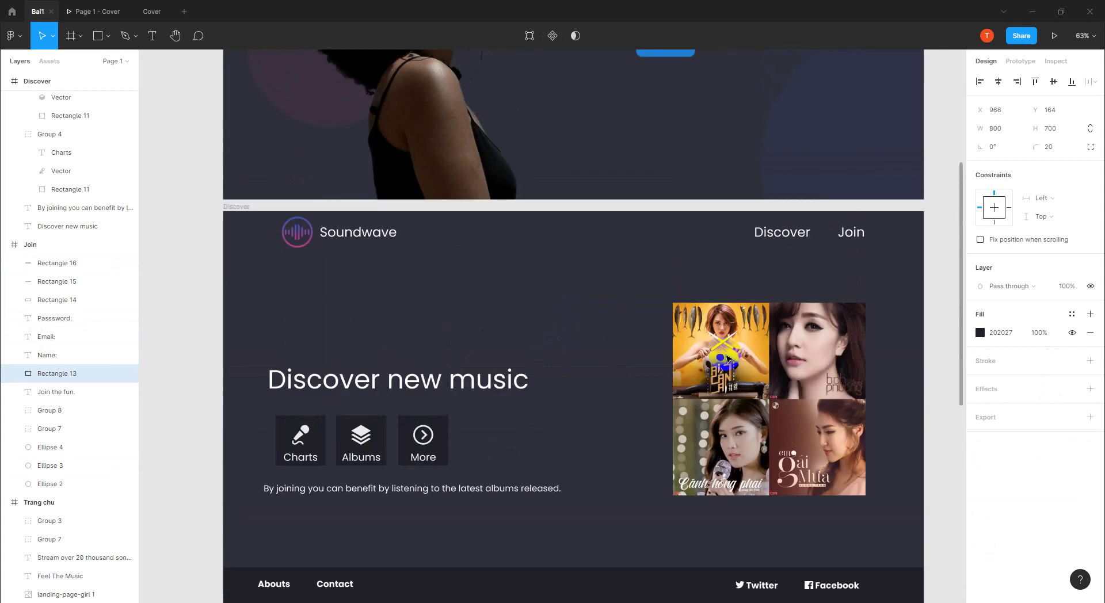
pyautogui.scroll(1, 679, 276)
pyautogui.scroll(4, 664, 258)
pyautogui.scroll(-2, 702, 296)
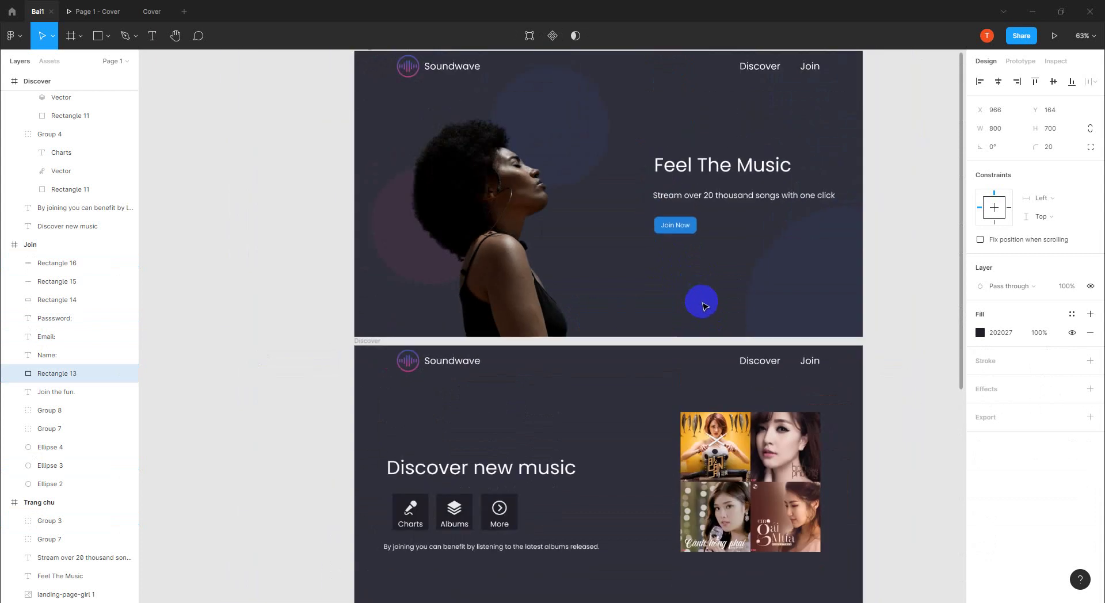
pyautogui.scroll(-5, 699, 287)
pyautogui.scroll(1, 675, 202)
pyautogui.scroll(2, 675, 173)
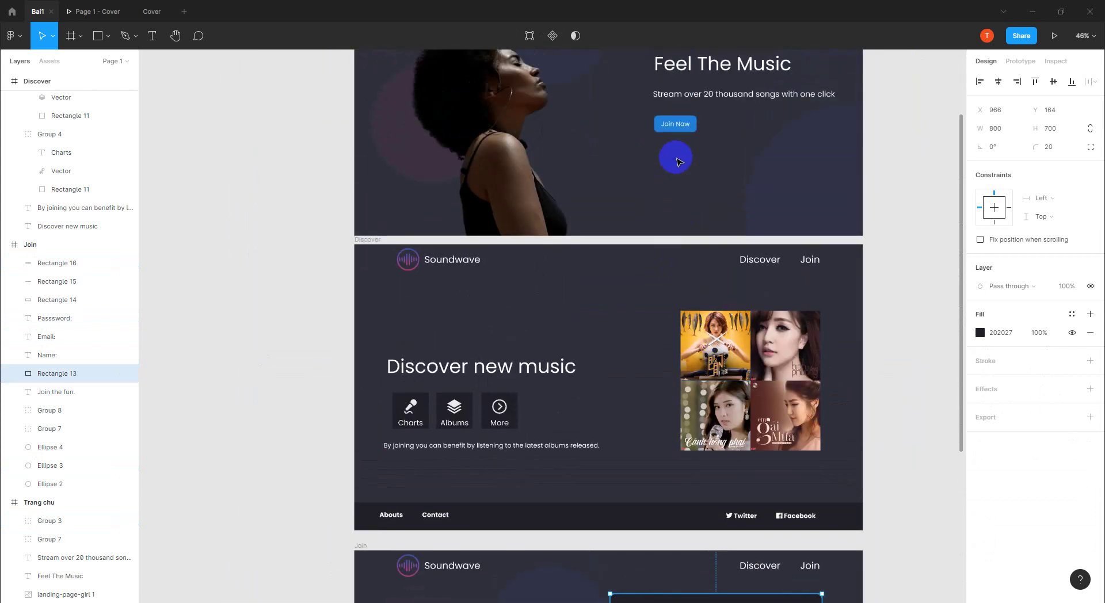
pyautogui.click(676, 124)
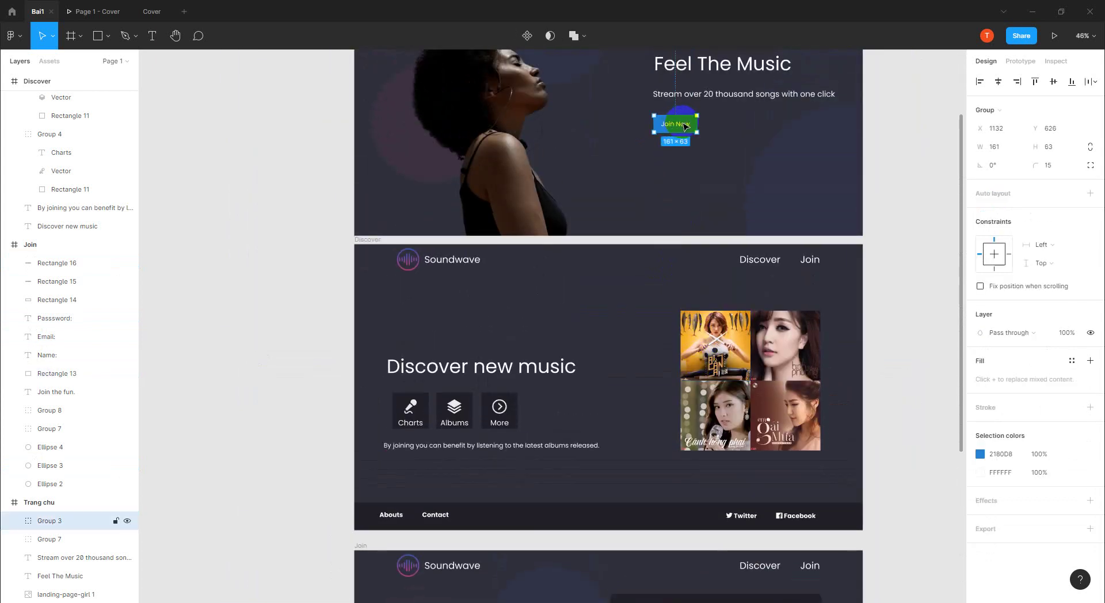
# - Alt-drag a copy of the 161×63 Join Now button onto the sign-up card at X 1231, Y 403
pyautogui.scroll(-2, 685, 126)
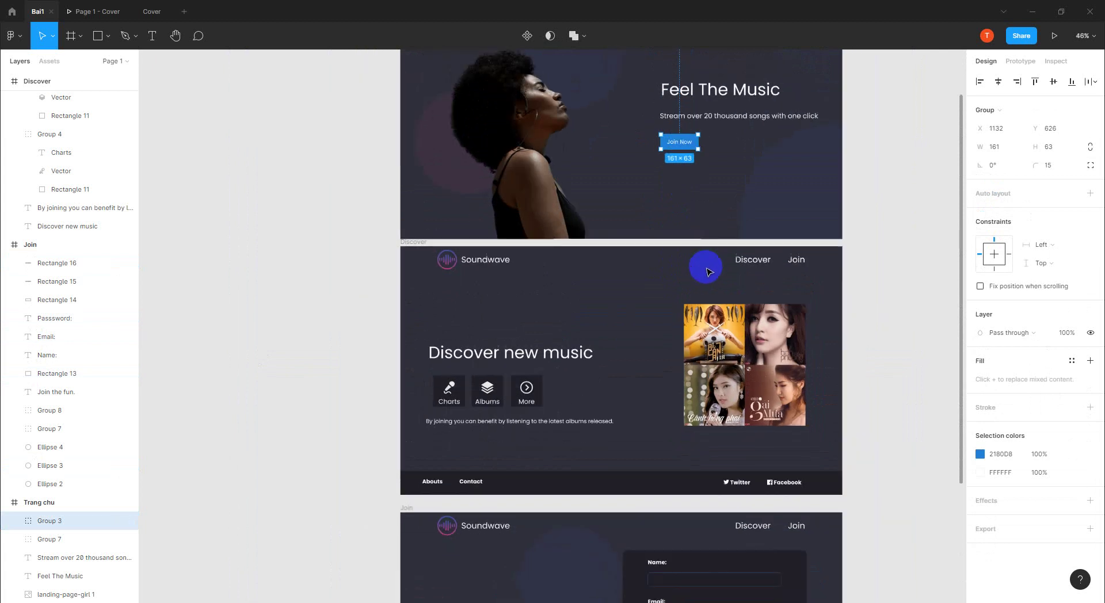
pyautogui.scroll(-1, 684, 161)
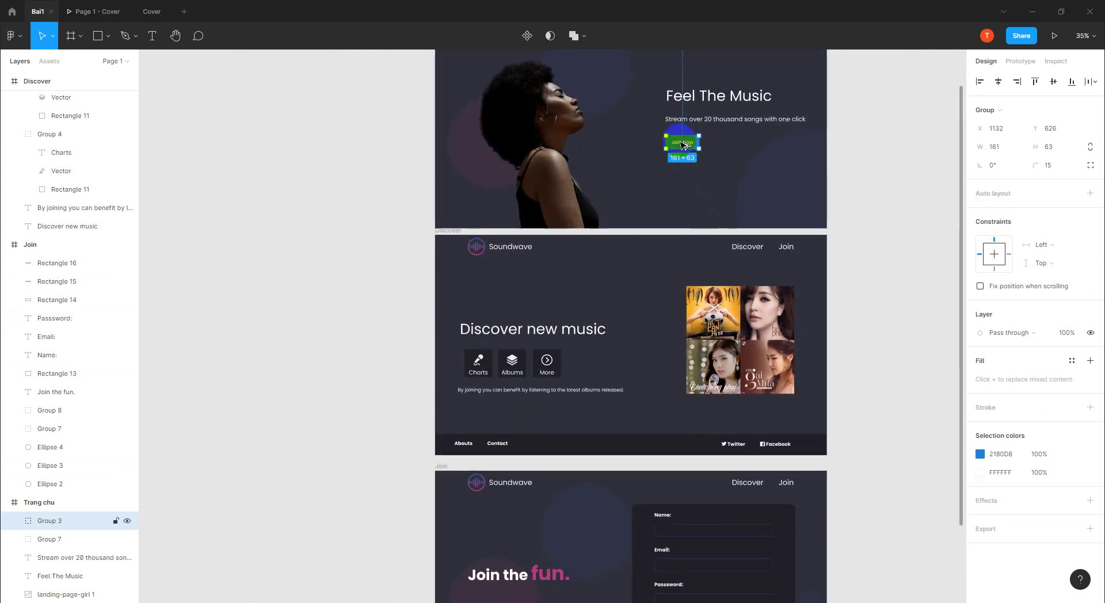
pyautogui.moveTo(683, 144); pyautogui.dragTo(704, 563)
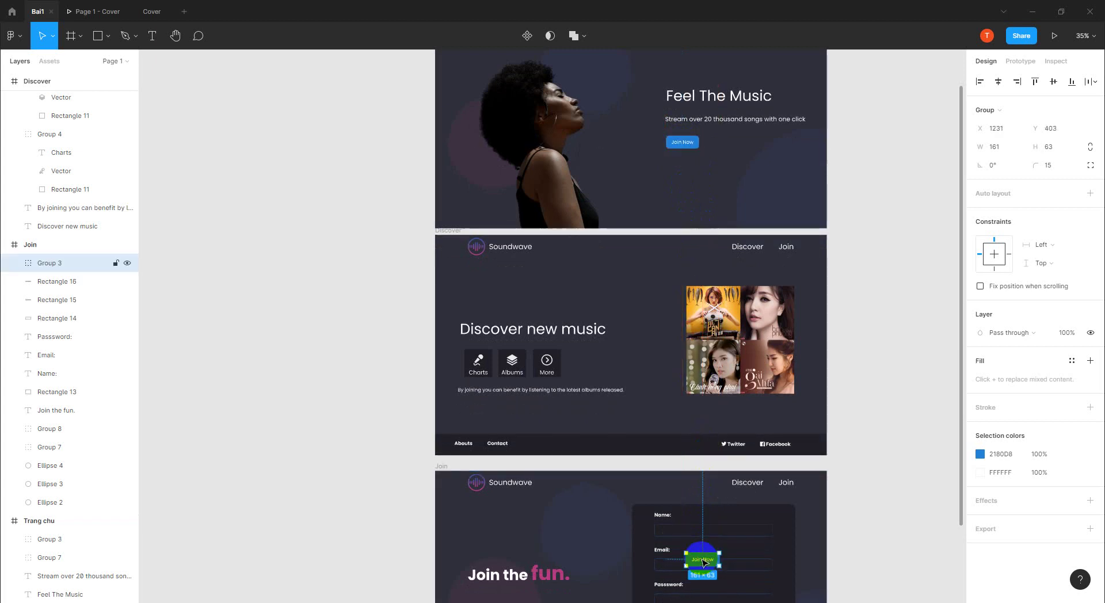
pyautogui.scroll(-2, 751, 514)
pyautogui.scroll(-3, 762, 517)
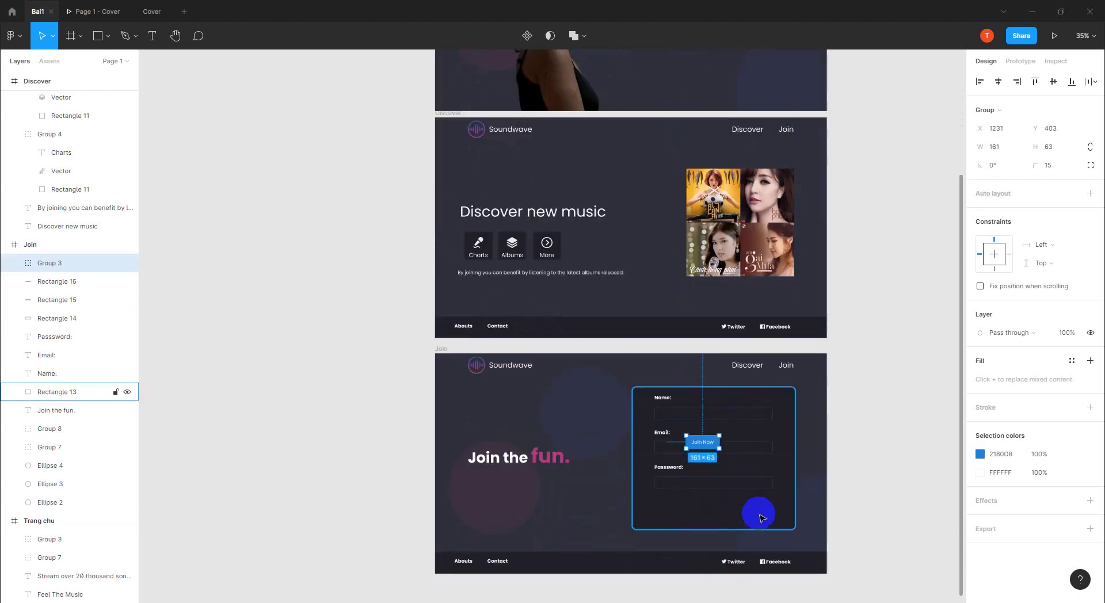
pyautogui.scroll(-2, 771, 402)
pyautogui.scroll(3, 765, 345)
pyautogui.scroll(2, 748, 382)
# - Move the Join Now button below the Password field and widen its text box to both sides
pyautogui.scroll(2, 720, 380)
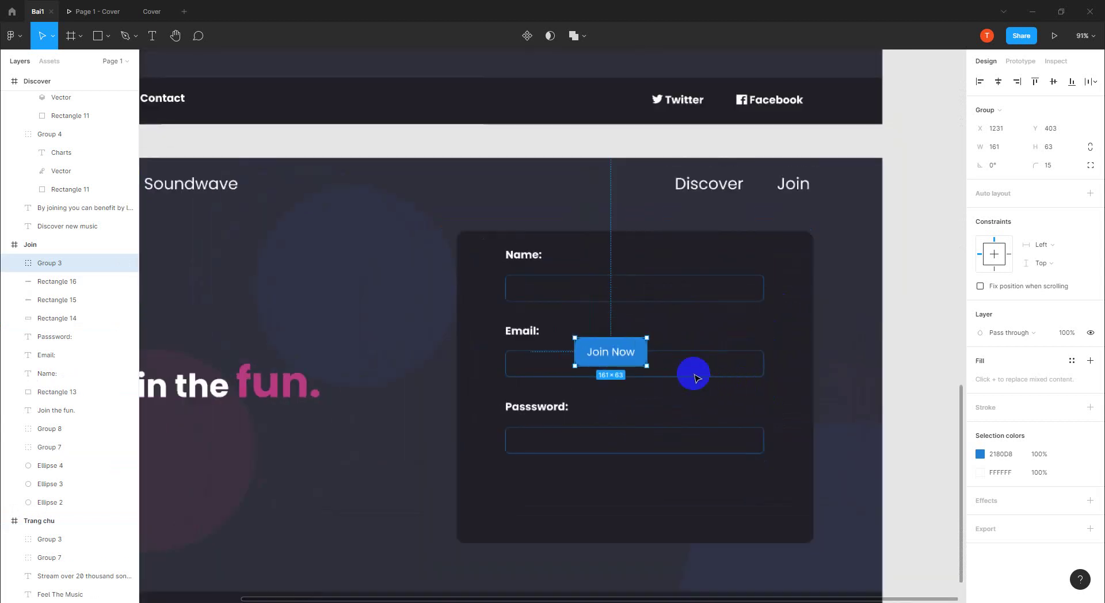
pyautogui.moveTo(609, 353)
pyautogui.mouseDown()
pyautogui.moveTo(620, 493)
pyautogui.moveTo(643, 506)
pyautogui.mouseUp()
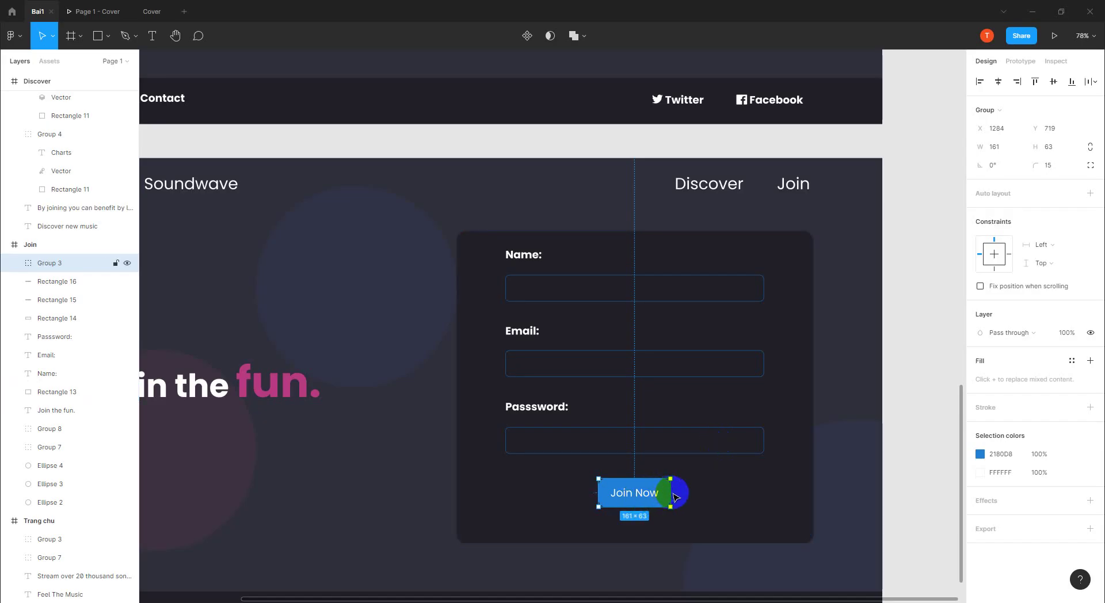
pyautogui.doubleClick(673, 493)
pyautogui.moveTo(671, 493); pyautogui.dragTo(763, 495)
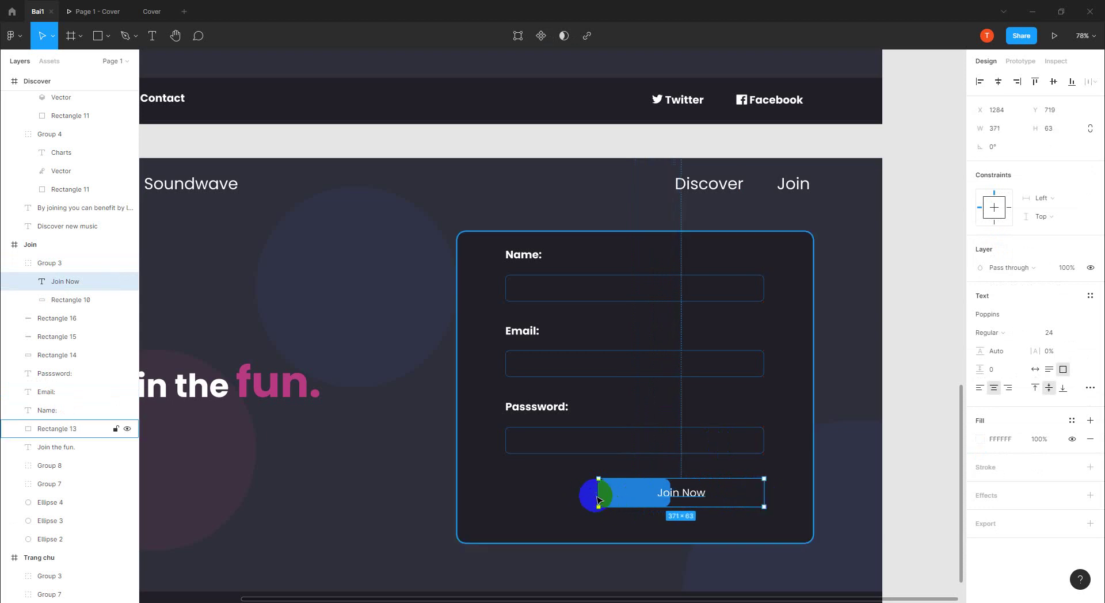
pyautogui.moveTo(597, 499); pyautogui.dragTo(508, 496)
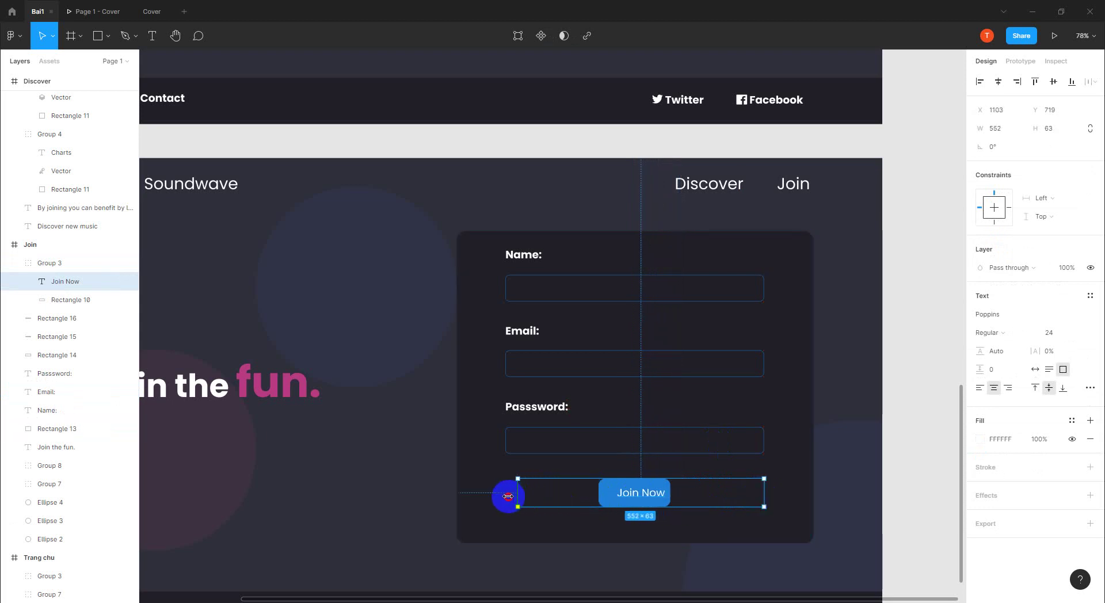
# - Stretch the blue Rectangle 10 background so the button spans 580×63, aligned with the input fields
pyautogui.click(605, 496)
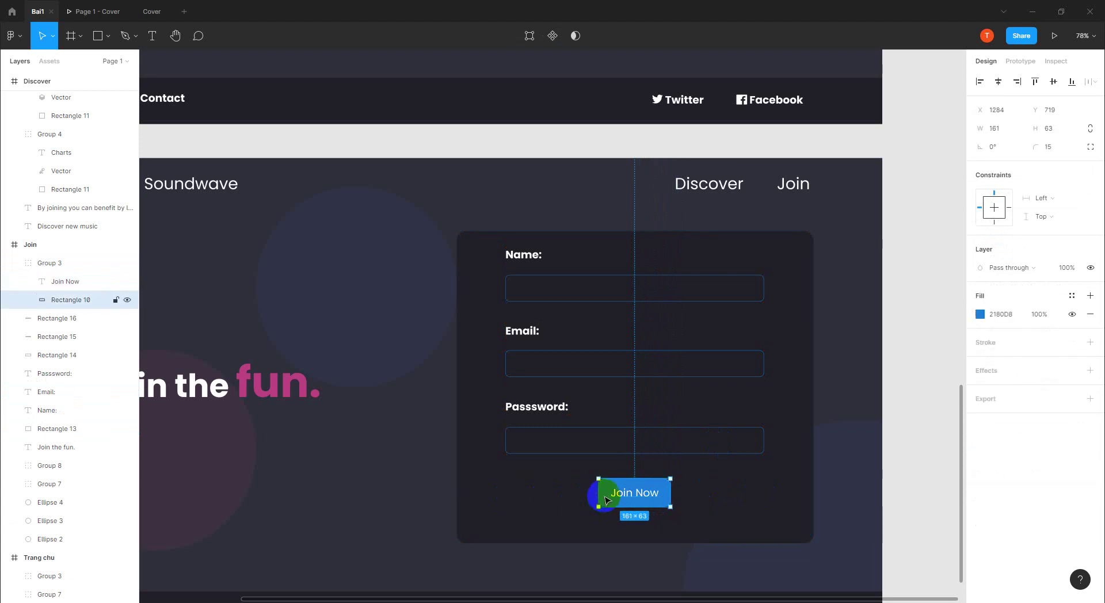
pyautogui.moveTo(596, 494); pyautogui.dragTo(504, 497)
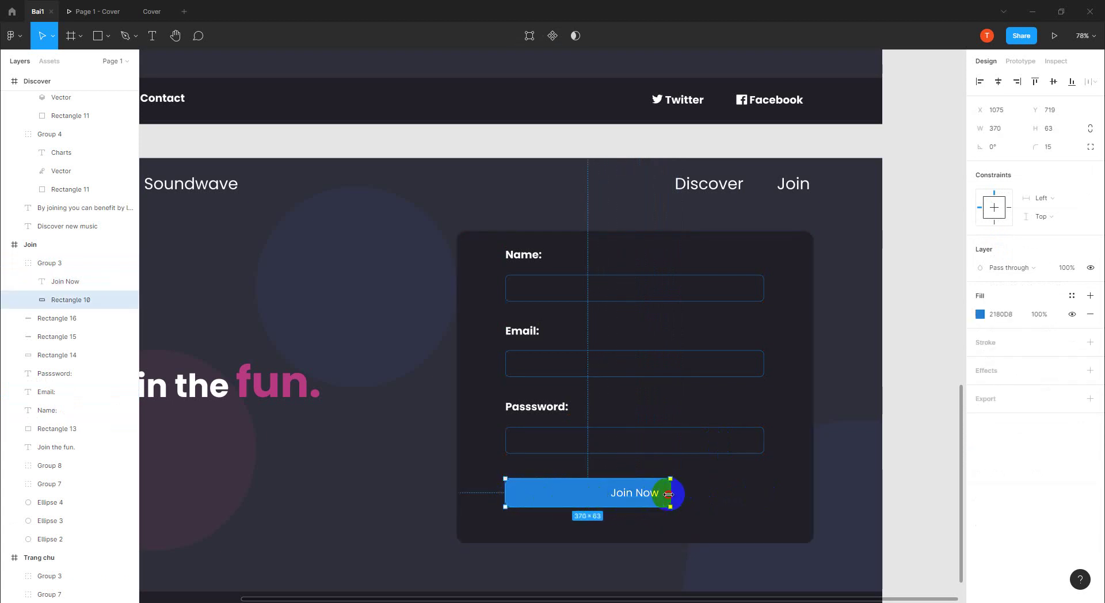
pyautogui.moveTo(670, 493); pyautogui.dragTo(765, 495)
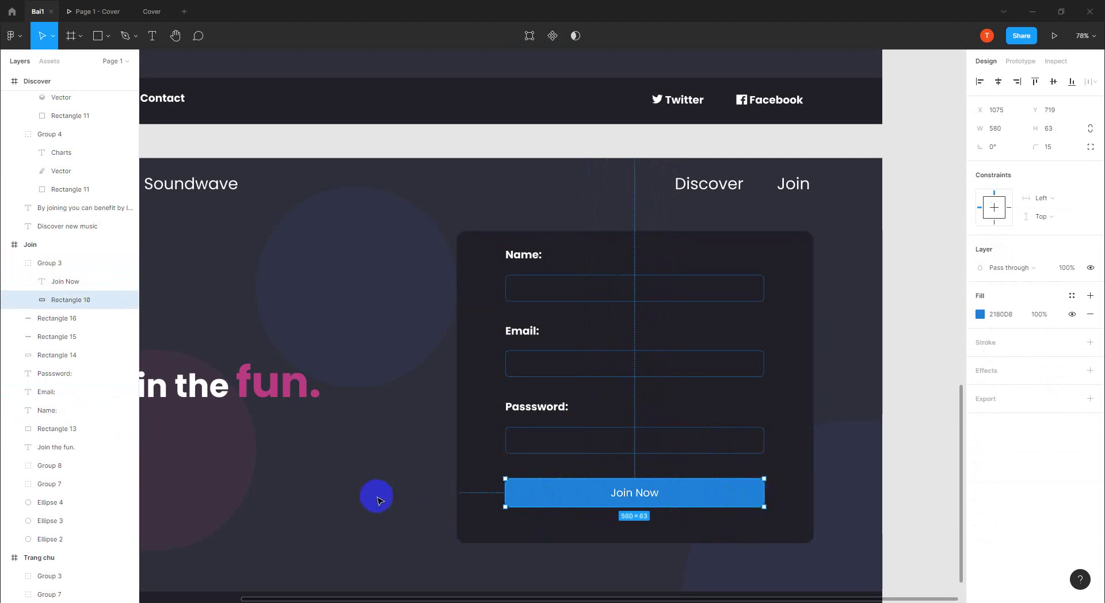
pyautogui.click(426, 460)
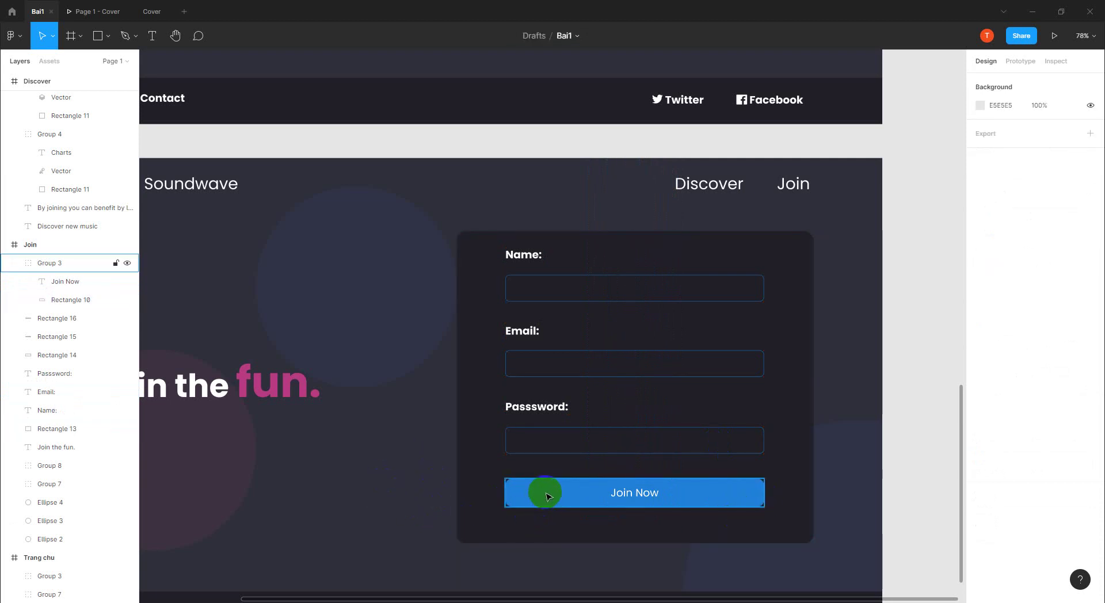
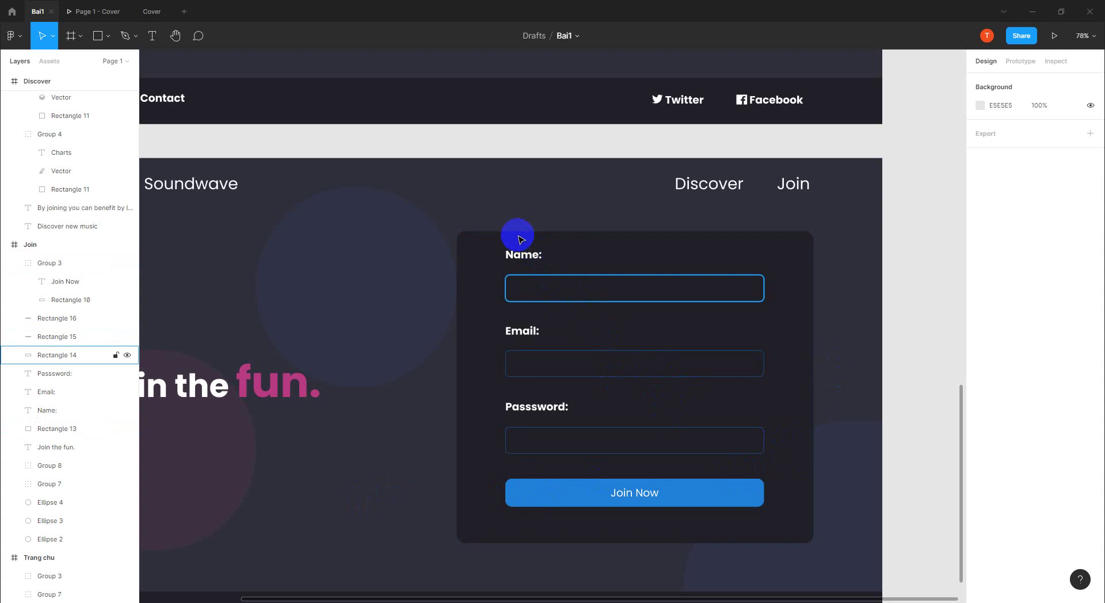
# - Select the Name, Email and Password labels and their input boxes together
pyautogui.click(671, 396)
pyautogui.moveTo(670, 396)
pyautogui.mouseDown()
pyautogui.moveTo(775, 462)
pyautogui.moveTo(780, 454)
pyautogui.mouseUp()
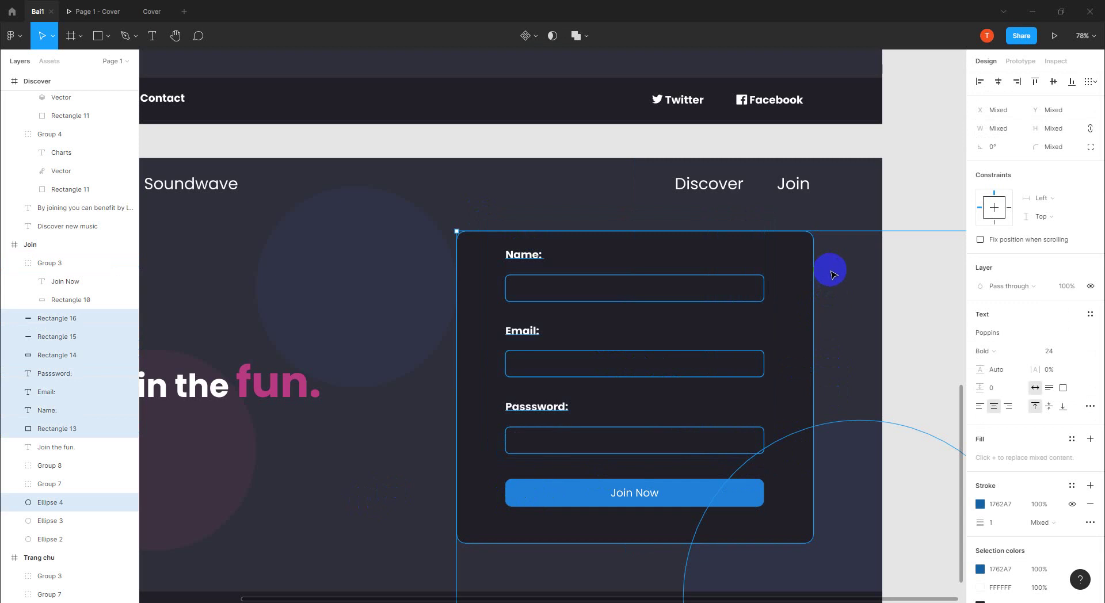
pyautogui.click(782, 223)
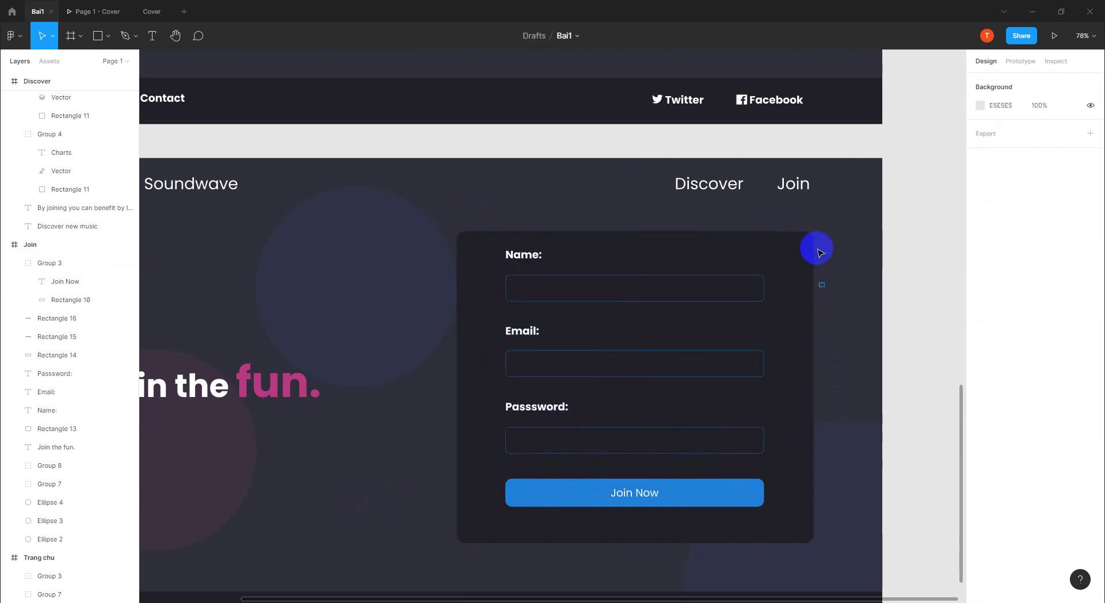
pyautogui.click(604, 318)
pyautogui.click(518, 260)
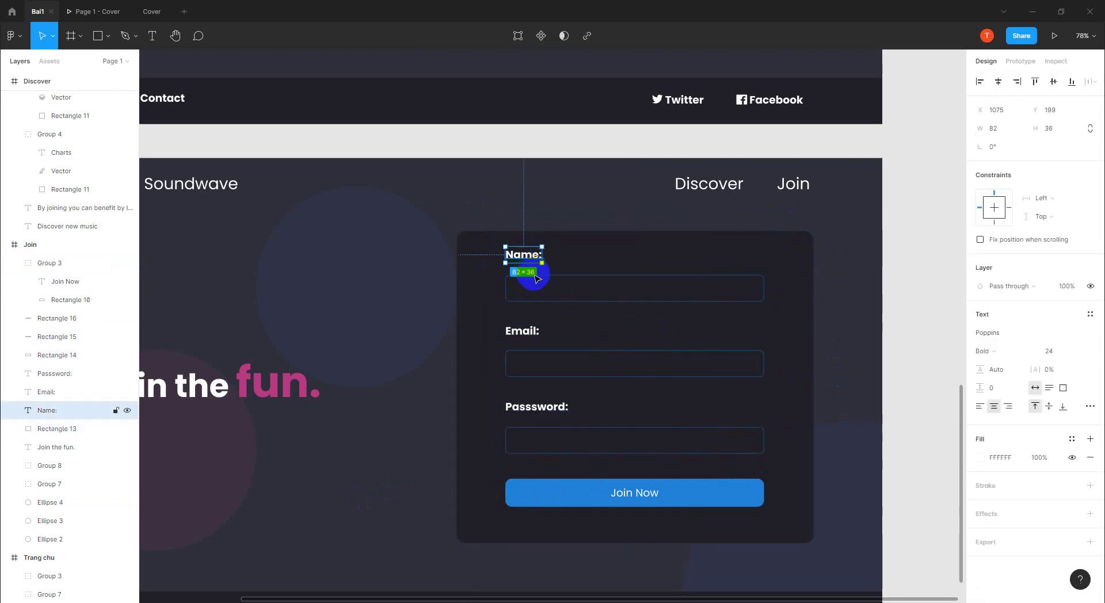
pyautogui.keyDown('shift'); pyautogui.click(544, 338); pyautogui.keyUp('shift')
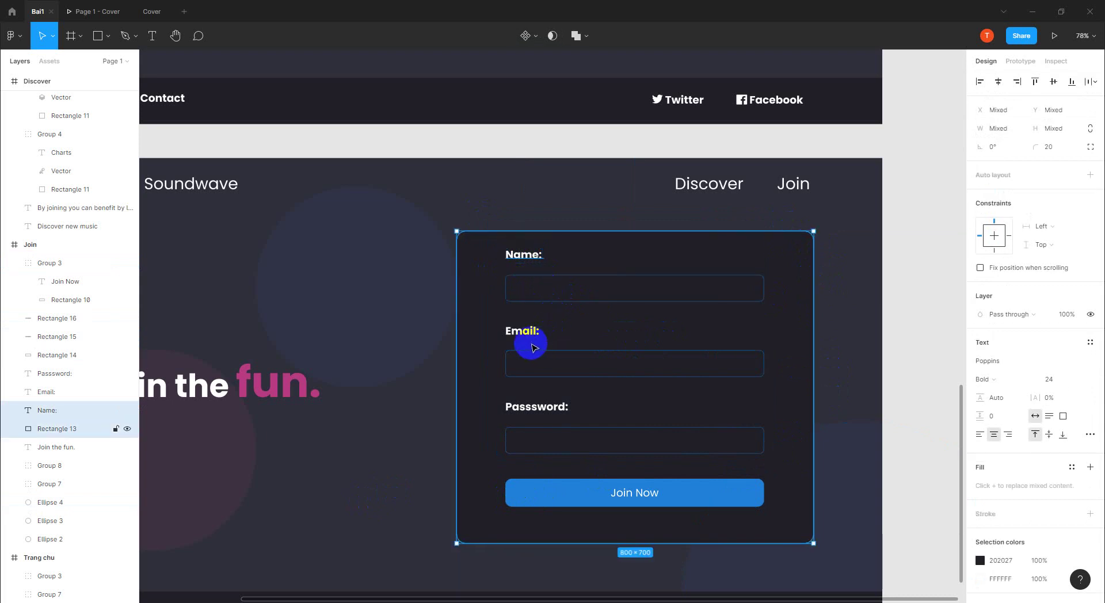
pyautogui.click(516, 258)
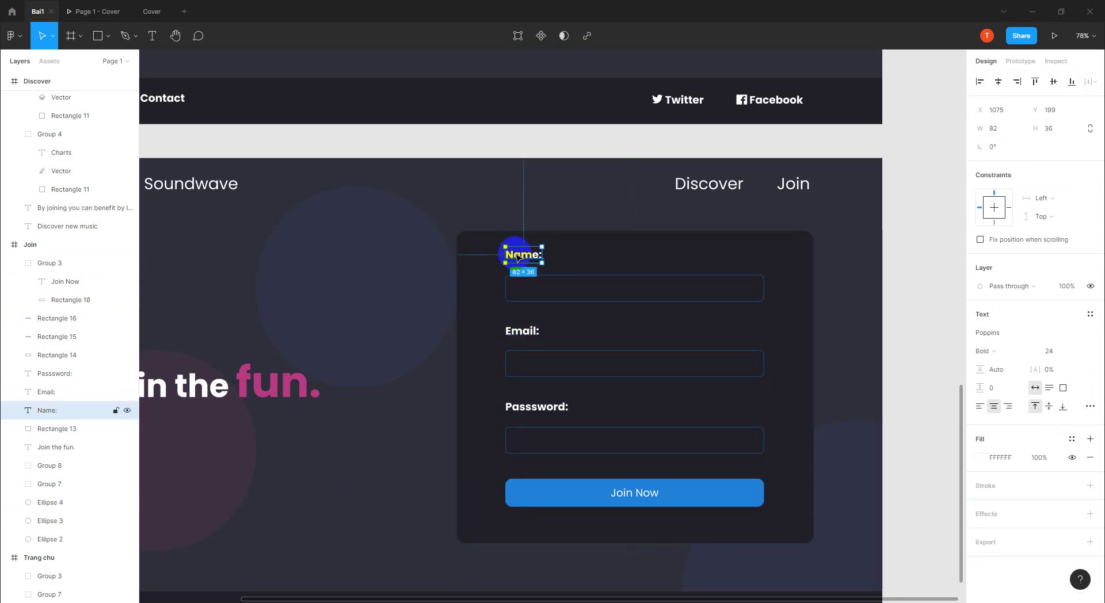
pyautogui.keyDown('shift'); pyautogui.click(554, 280); pyautogui.keyUp('shift')
pyautogui.keyDown('shift'); pyautogui.click(524, 333); pyautogui.keyUp('shift')
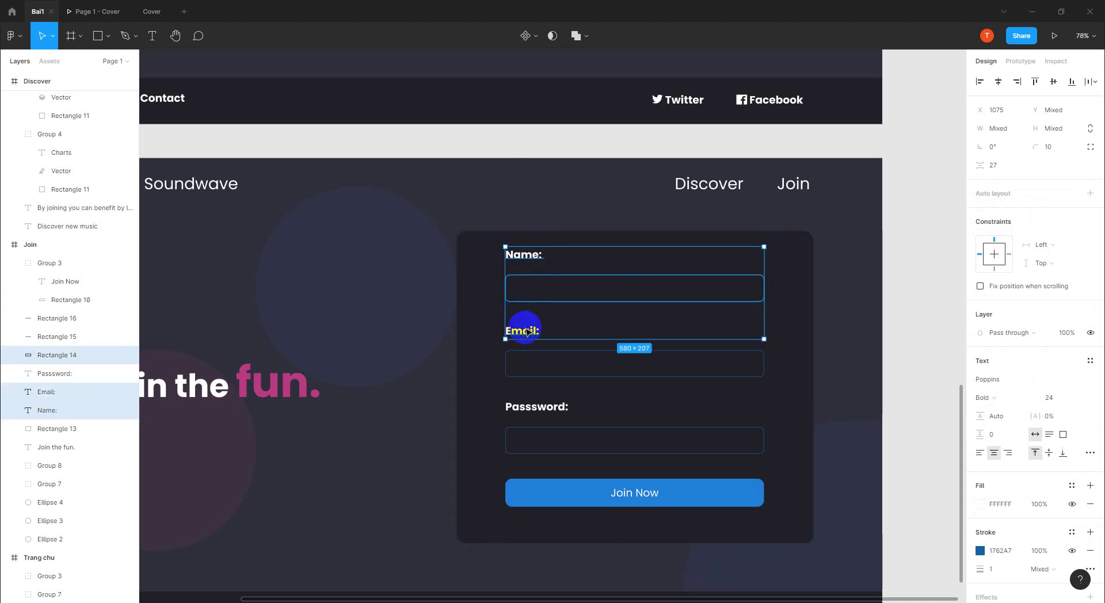
pyautogui.keyDown('shift'); pyautogui.click(525, 366); pyautogui.keyUp('shift')
pyautogui.keyDown('shift'); pyautogui.click(530, 404); pyautogui.keyUp('shift')
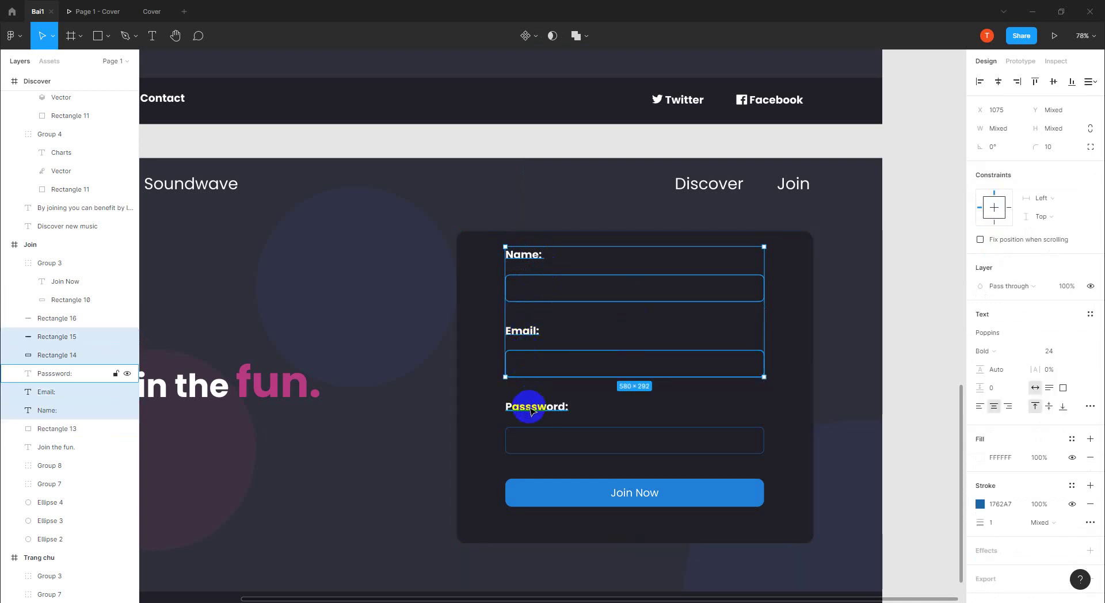
pyautogui.keyDown('shift'); pyautogui.click(531, 431); pyautogui.keyUp('shift')
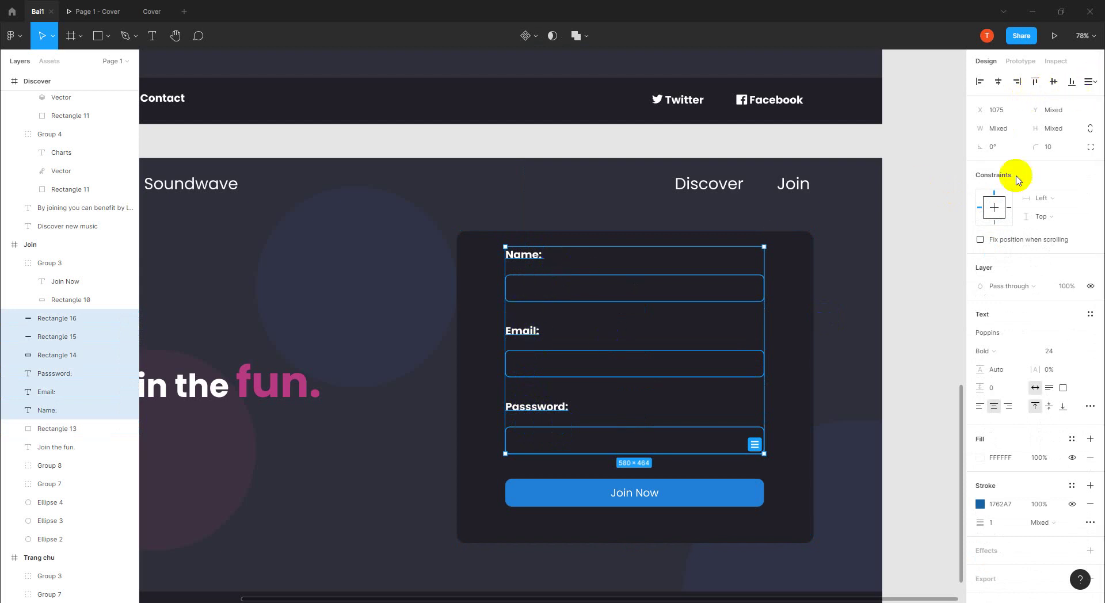
# - Tidy up the selected fields to even spacing and shift them down to centre in the card
pyautogui.click(1094, 86)
pyautogui.click(941, 110)
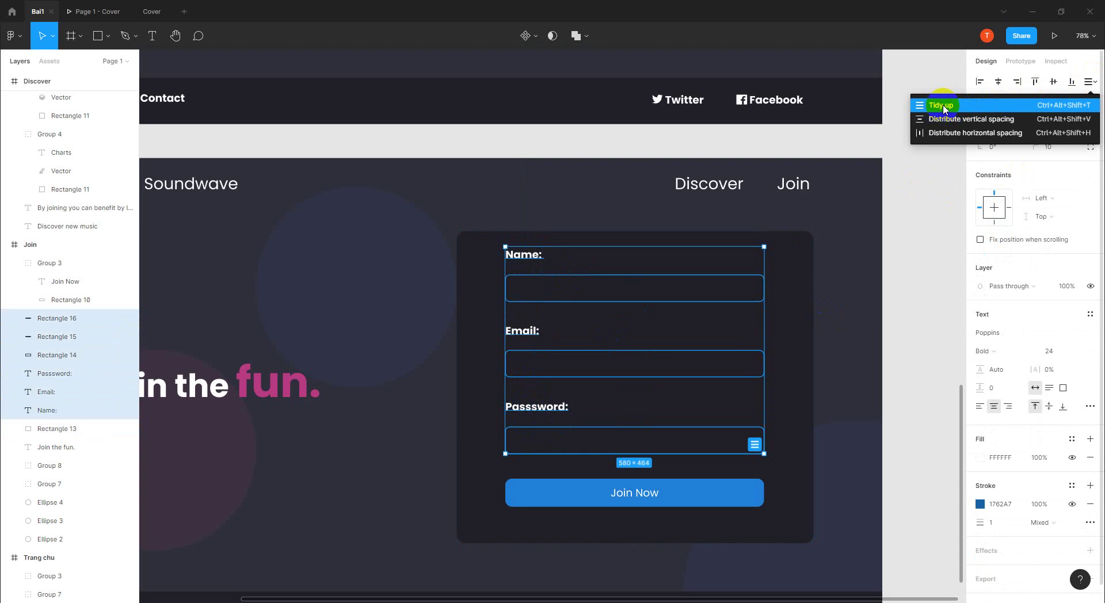
pyautogui.click(941, 106)
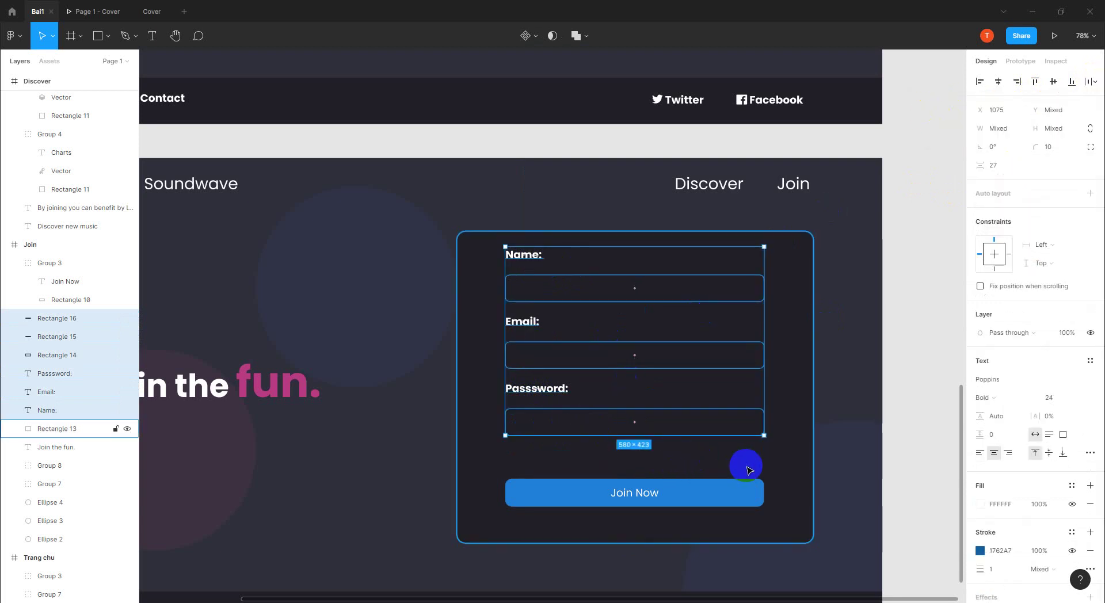
pyautogui.moveTo(649, 333)
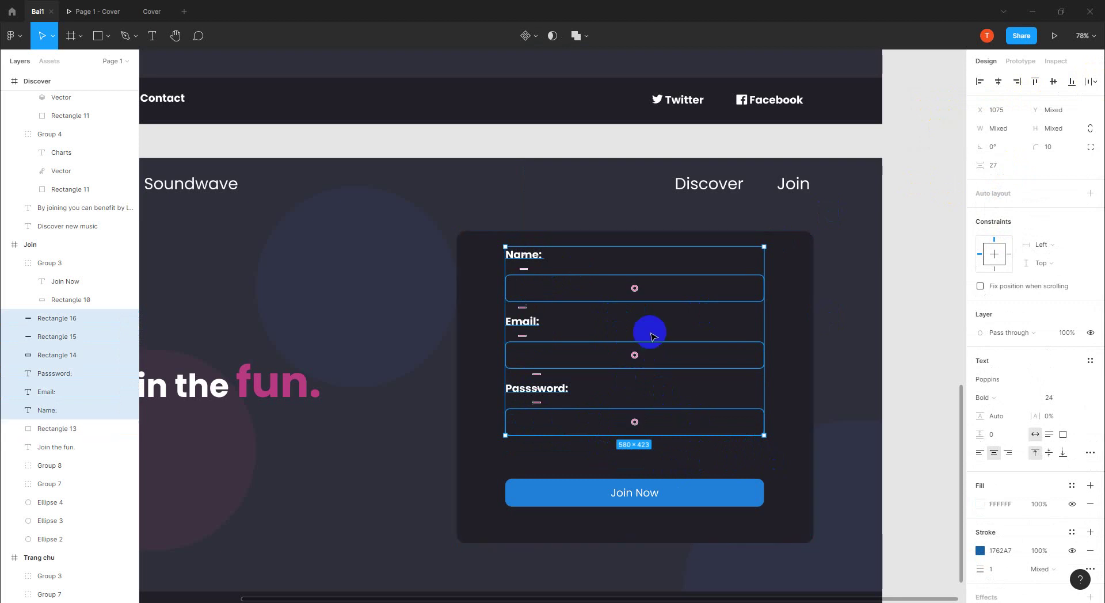
pyautogui.moveTo(677, 331); pyautogui.dragTo(679, 333)
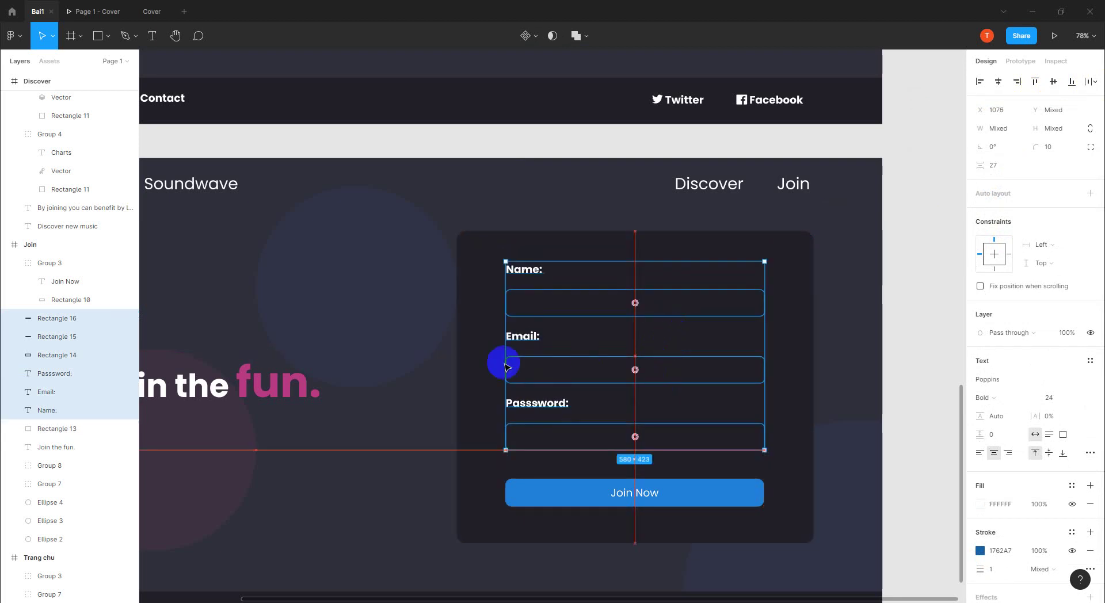
pyautogui.click(400, 331)
pyautogui.click(408, 467)
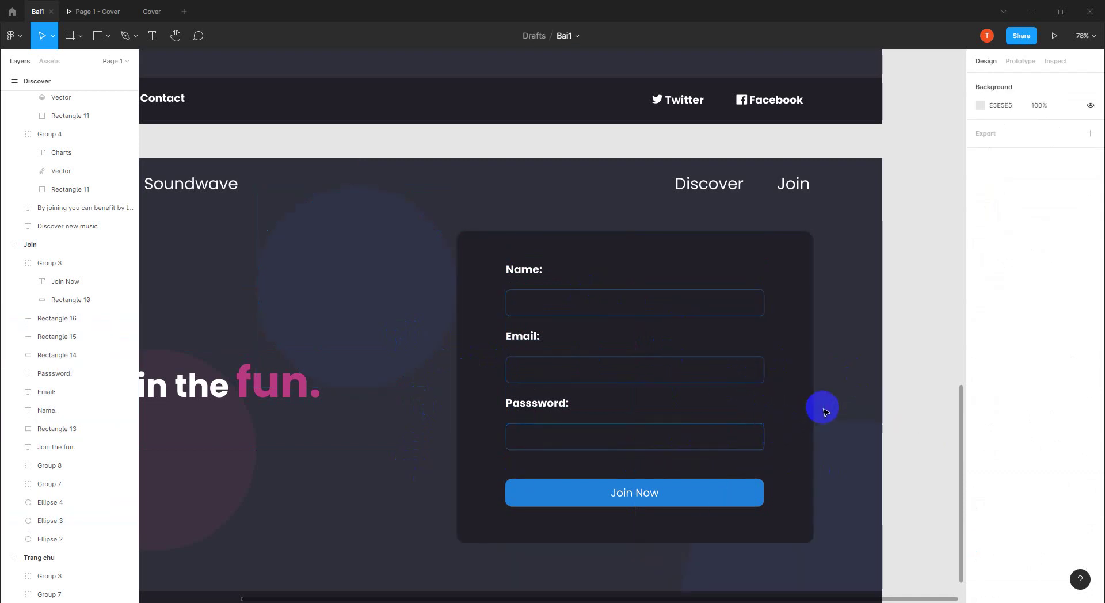
# - Enlarge the upper background circle to about 600 px and place it behind the logo
pyautogui.scroll(-3, 824, 410)
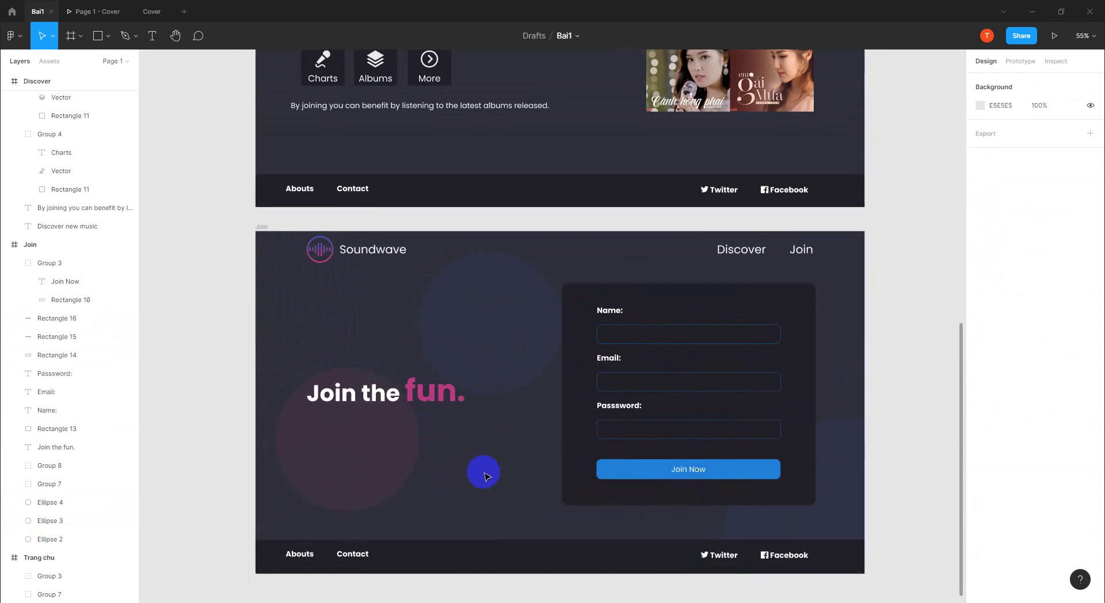
pyautogui.hotkey('alt', 'Tab')
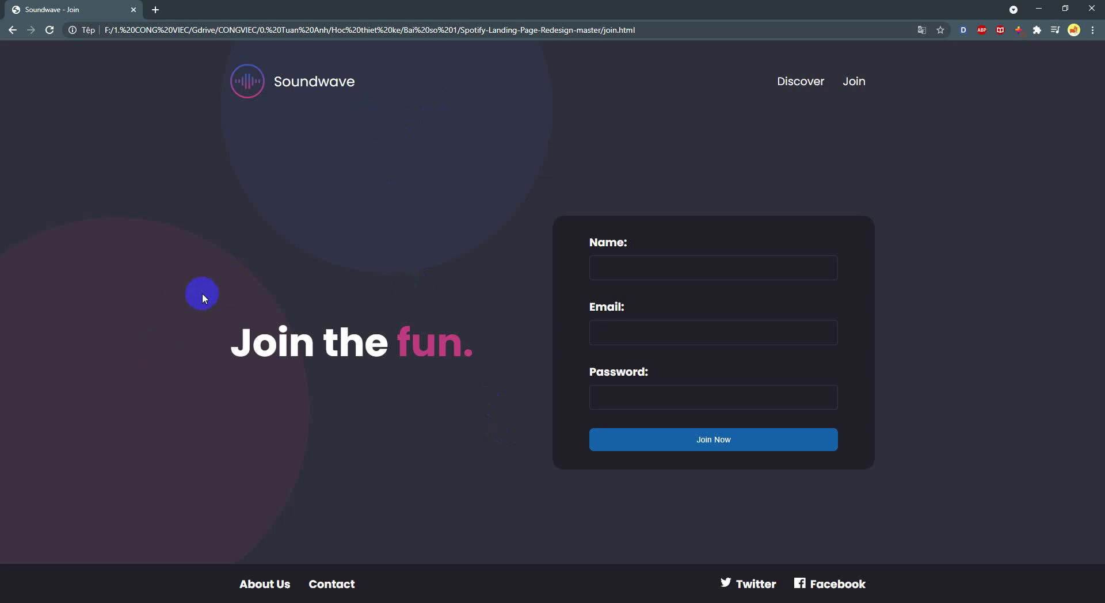
pyautogui.hotkey('alt', 'Tab')
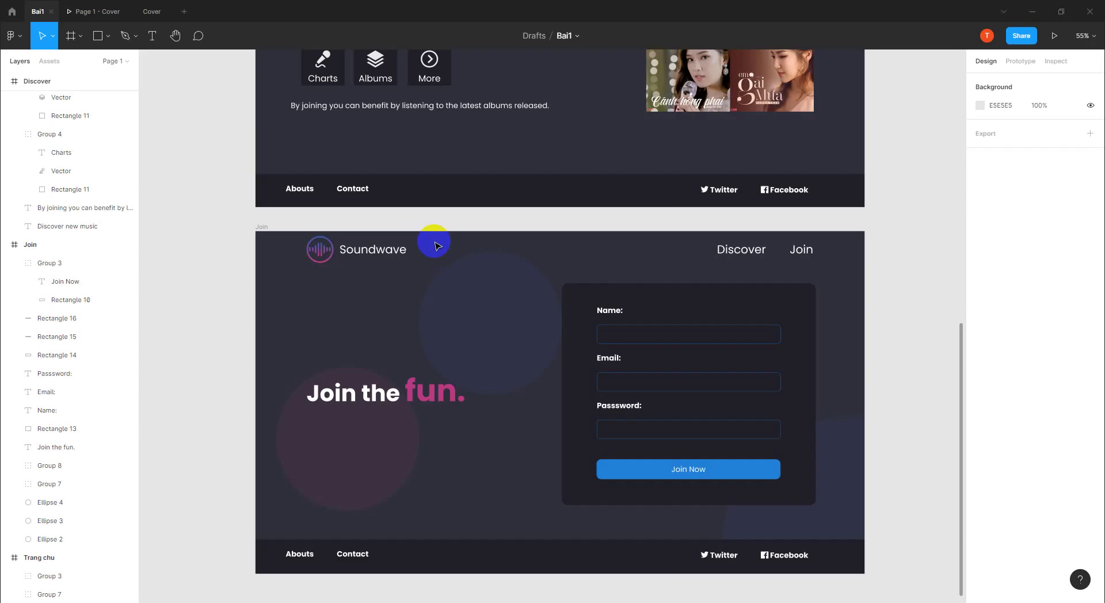
pyautogui.hotkey('alt', 'Tab')
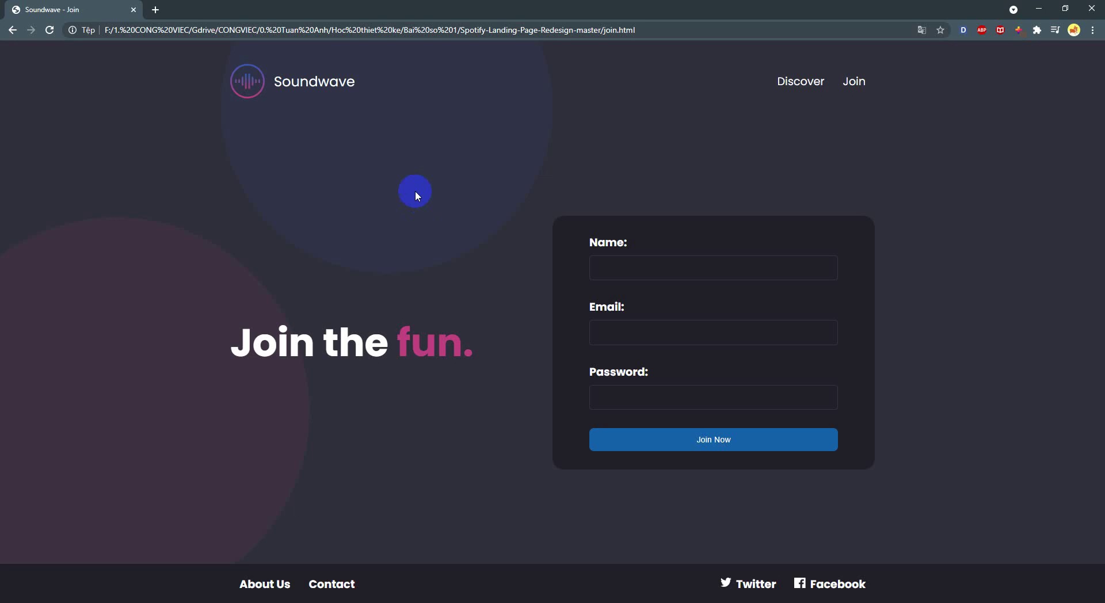
pyautogui.hotkey('alt', 'Tab')
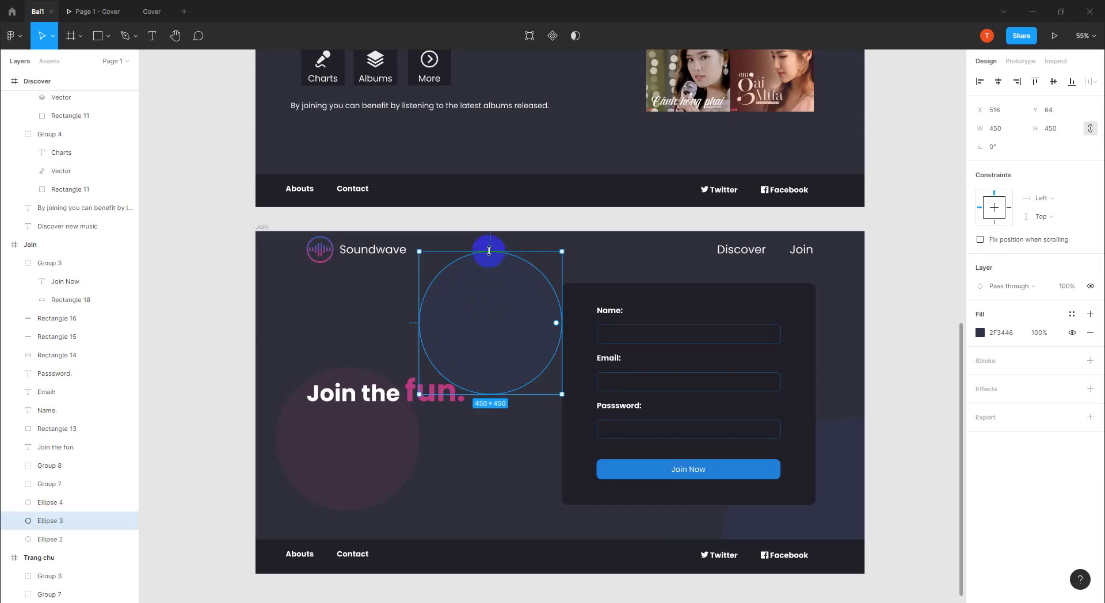
pyautogui.moveTo(481, 220); pyautogui.dragTo(480, 251)
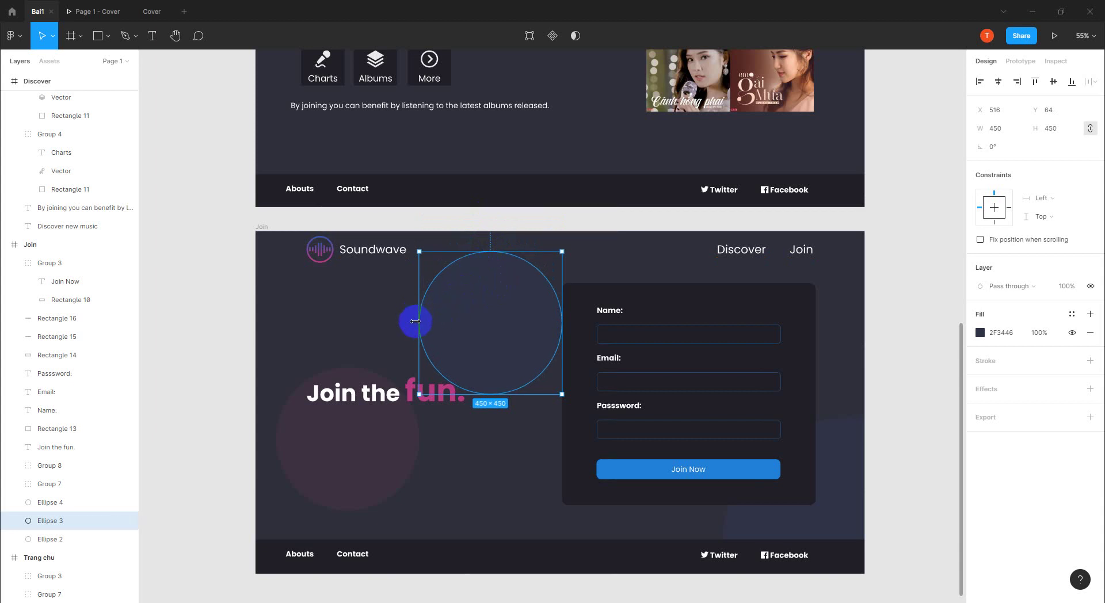
pyautogui.moveTo(417, 251); pyautogui.dragTo(365, 201)
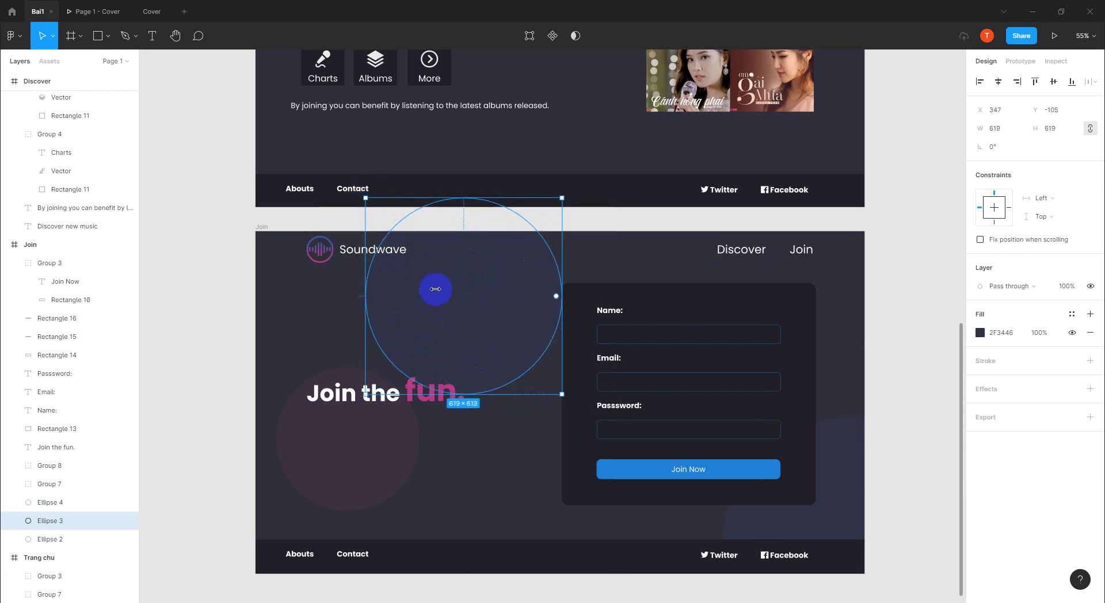
pyautogui.moveTo(458, 319)
pyautogui.mouseDown()
pyautogui.moveTo(455, 277)
pyautogui.moveTo(382, 296)
pyautogui.mouseUp()
pyautogui.hotkey('alt', 'Tab')
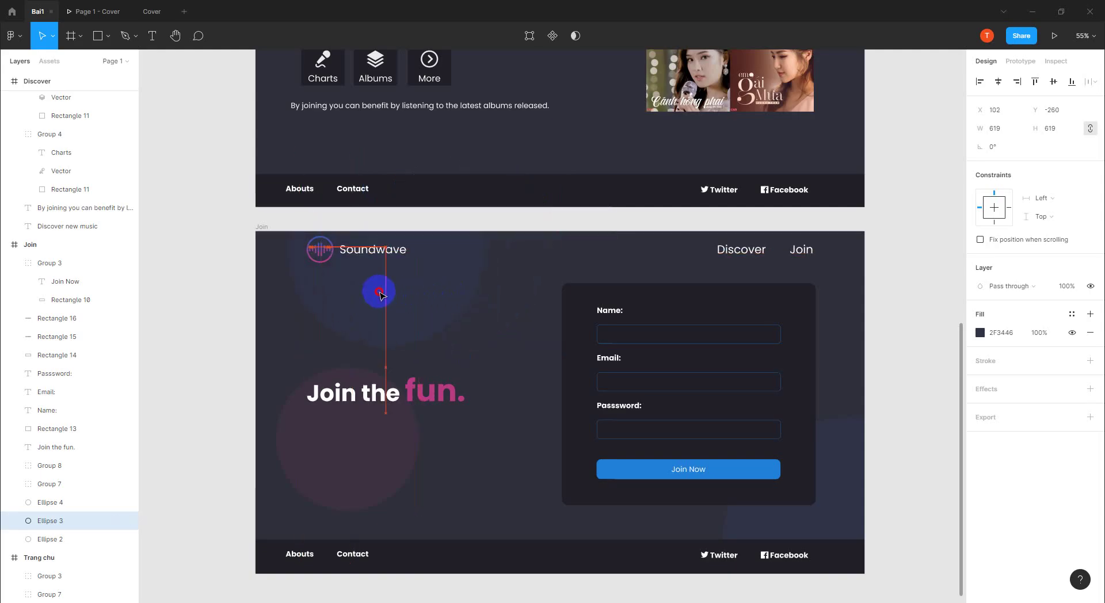
pyautogui.hotkey('alt', 'Tab')
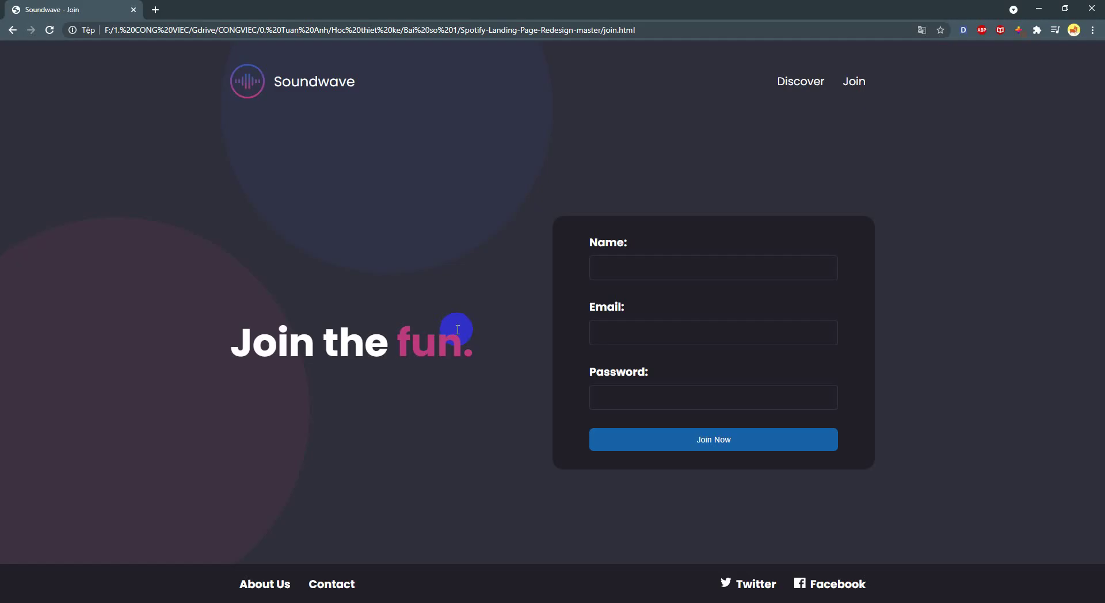
pyautogui.hotkey('alt', 'Tab')
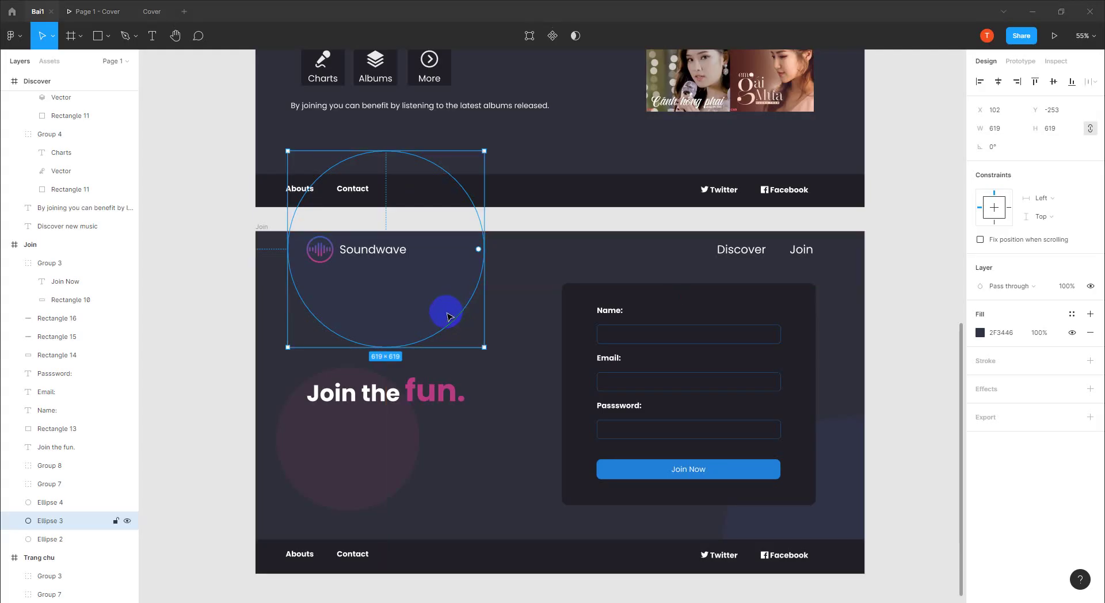
pyautogui.hotkey('alt', 'Tab')
pyautogui.hotkey('alt', 'Tab')
pyautogui.moveTo(417, 292); pyautogui.dragTo(423, 303)
pyautogui.hotkey('alt', 'Tab')
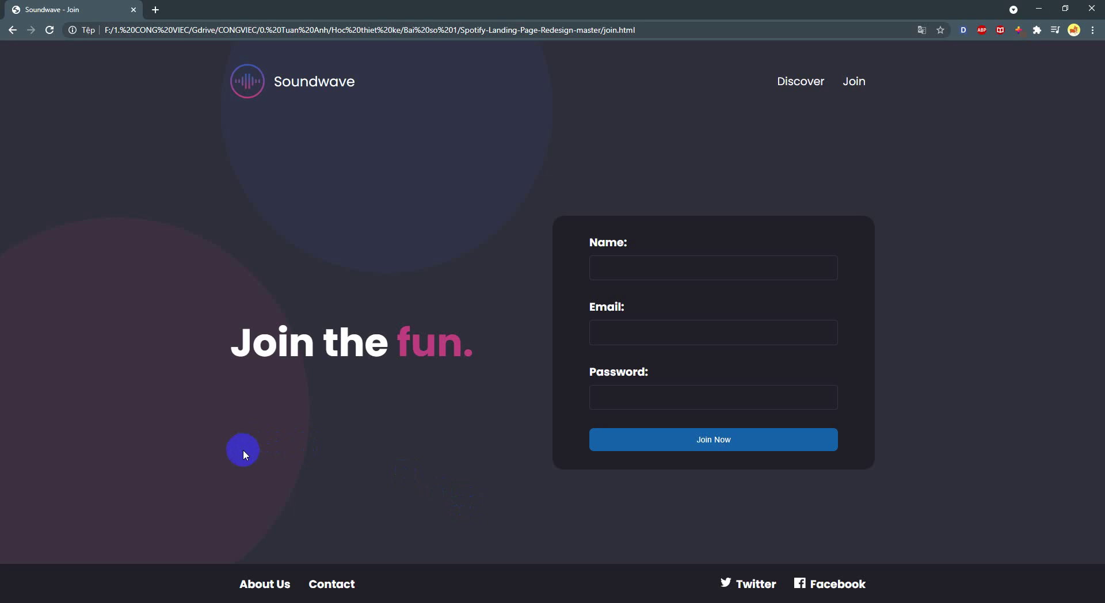
pyautogui.hotkey('alt', 'Tab')
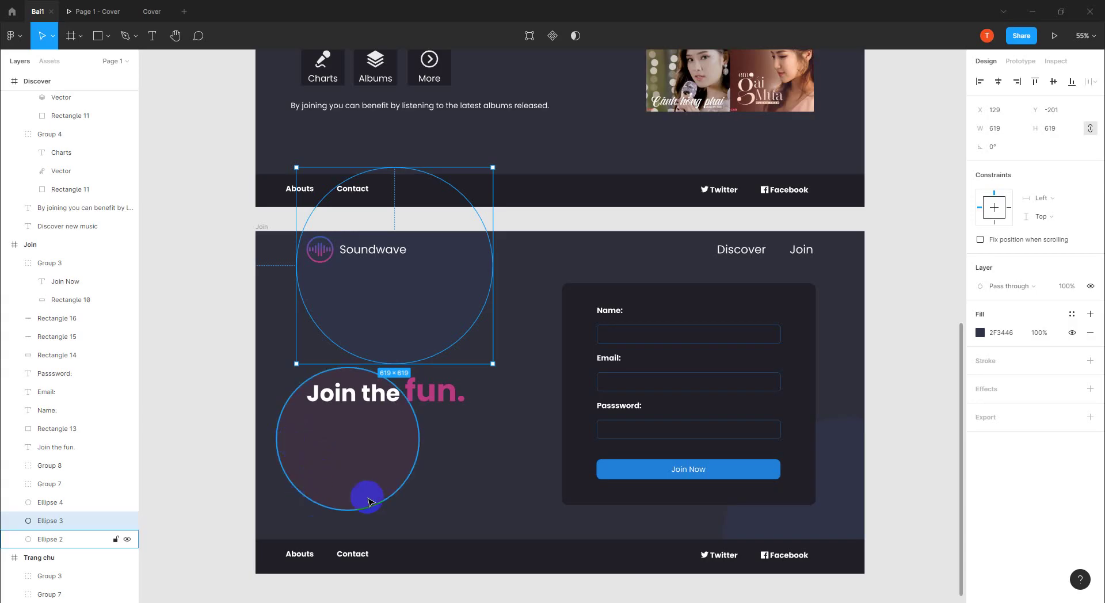
pyautogui.hotkey('alt', 'Tab')
pyautogui.hotkey('alt', 'Tab')
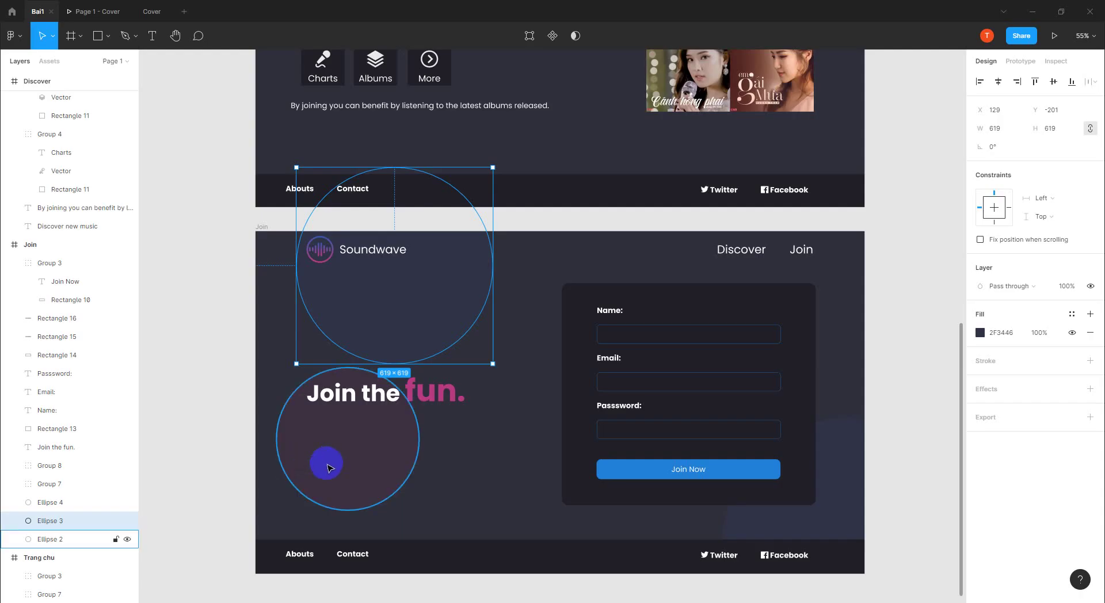
# - Enlarge the lower pink circle to 717×717 and push it off the frame's left edge
pyautogui.click(328, 465)
pyautogui.moveTo(277, 510); pyautogui.dragTo(191, 559)
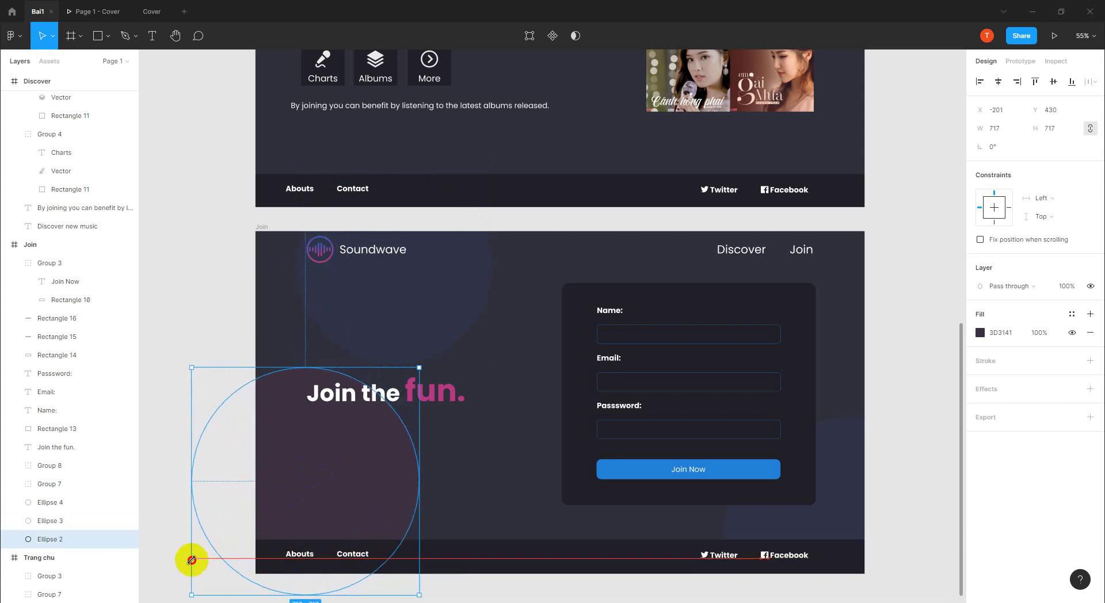
pyautogui.hotkey('alt', 'Tab')
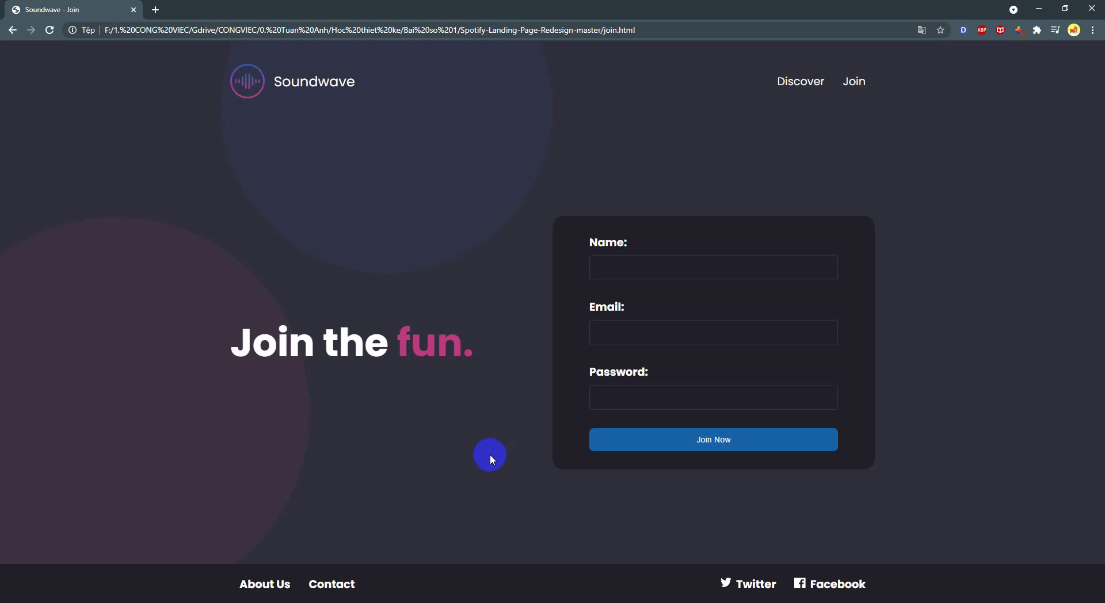
pyautogui.hotkey('alt', 'Tab')
pyautogui.moveTo(365, 464); pyautogui.dragTo(339, 458)
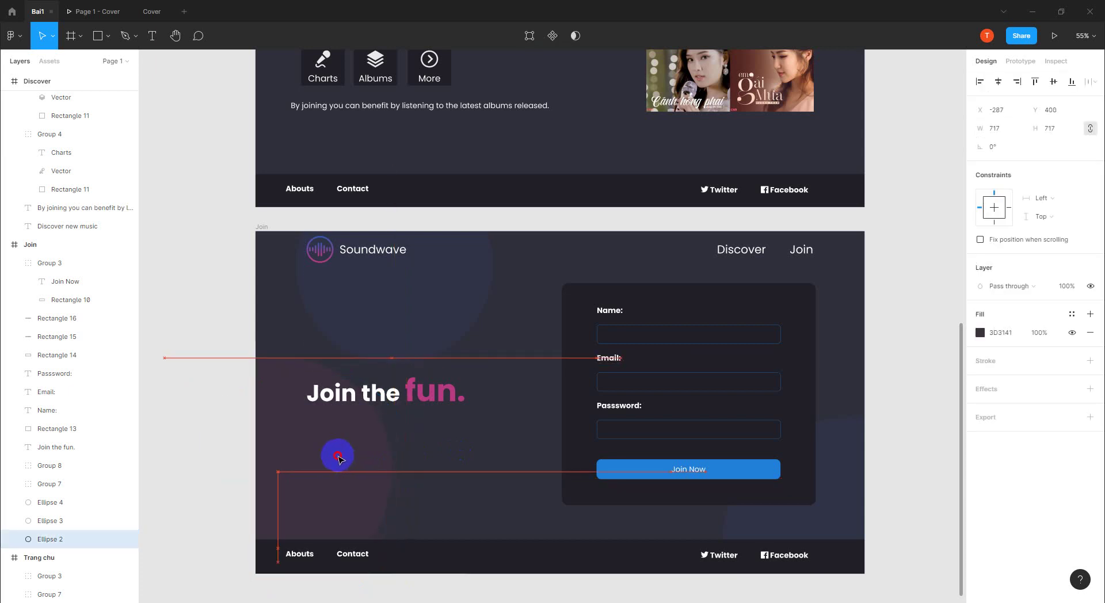
pyautogui.click(483, 482)
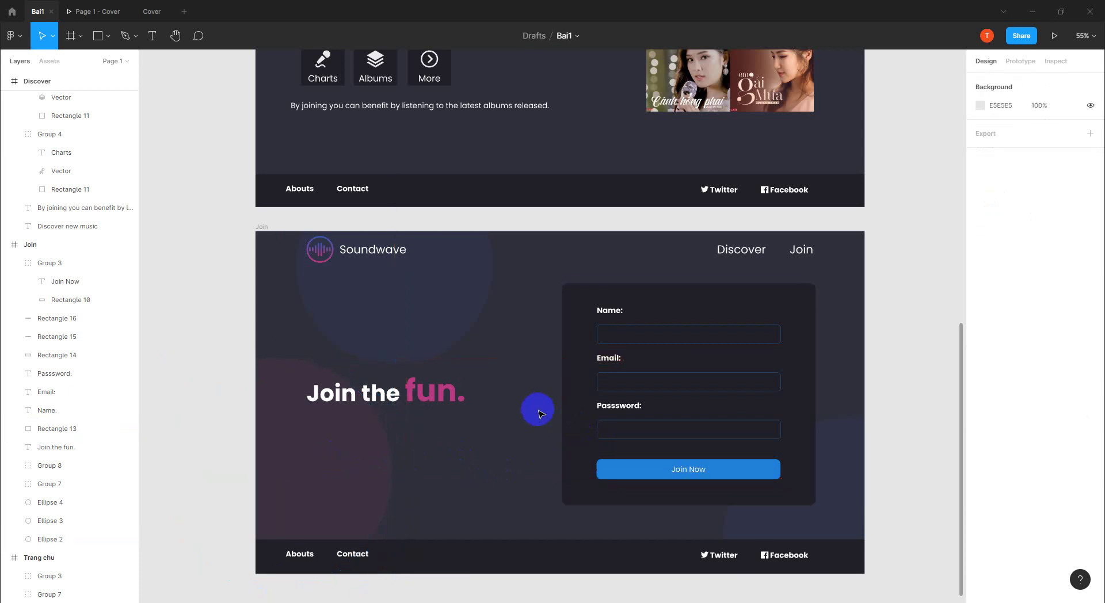
pyautogui.scroll(3, 530, 368)
pyautogui.scroll(2, 523, 334)
pyautogui.scroll(1, 541, 314)
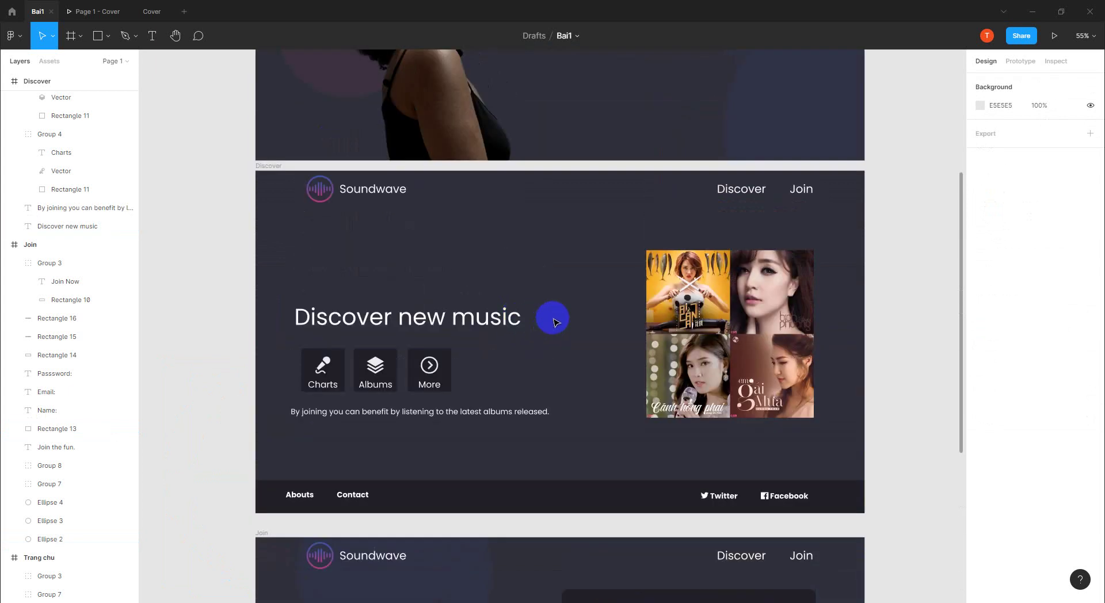
pyautogui.hotkey('alt', 'Tab')
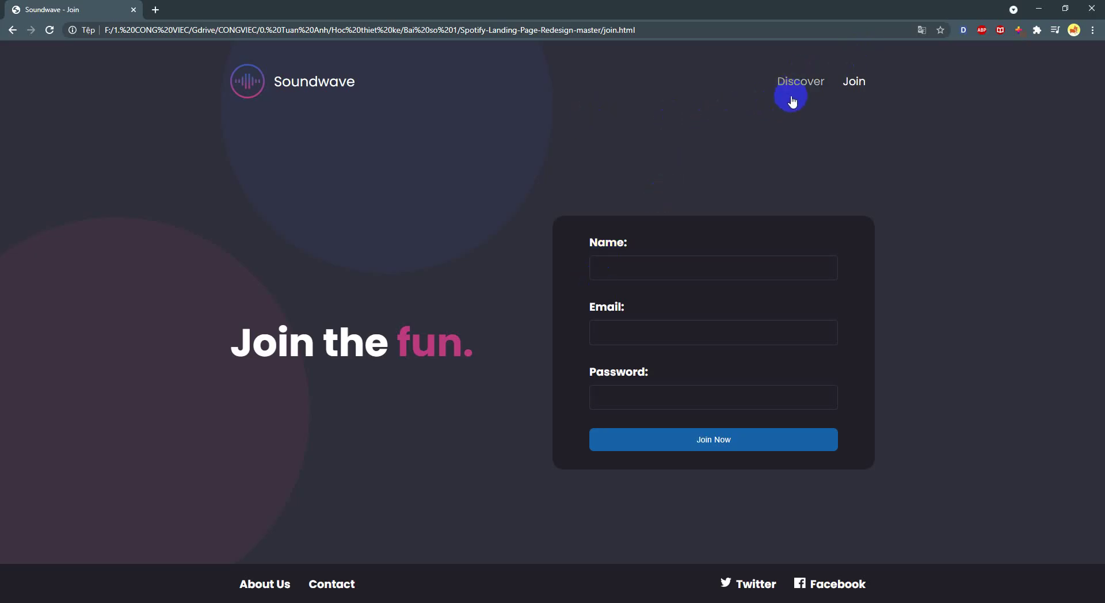
pyautogui.click(798, 88)
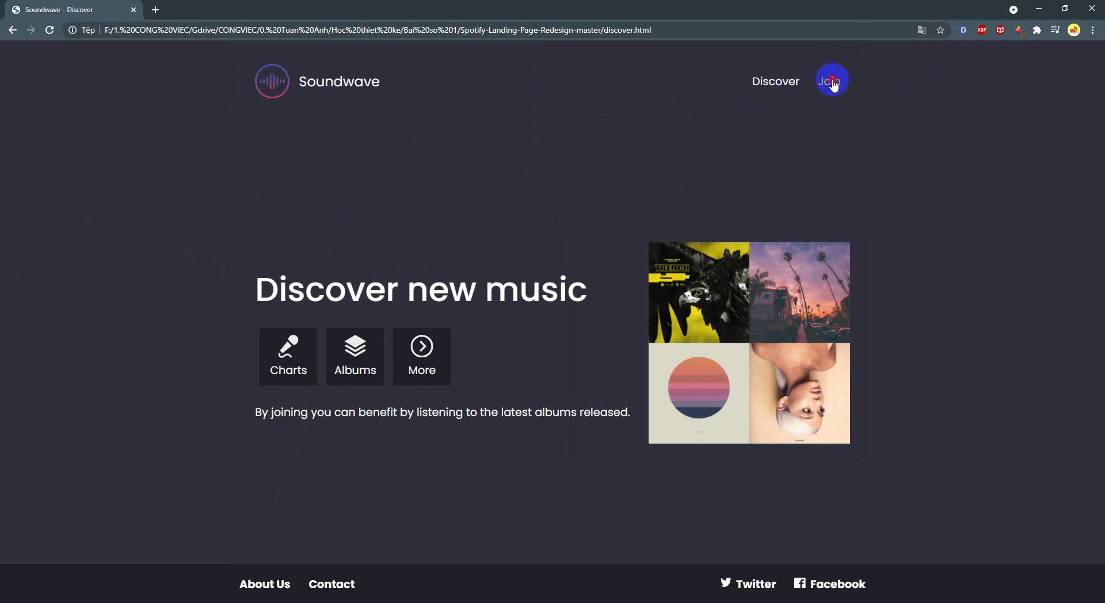
pyautogui.click(829, 82)
pyautogui.hotkey('alt', 'Tab')
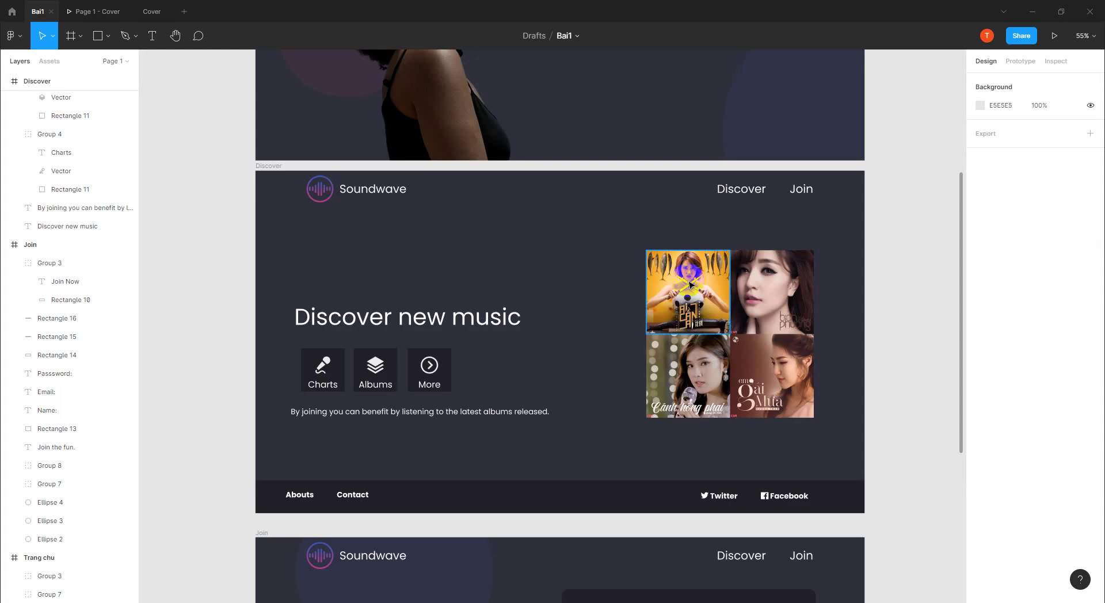
pyautogui.scroll(3, 688, 273)
pyautogui.scroll(2, 696, 276)
pyautogui.scroll(2, 711, 279)
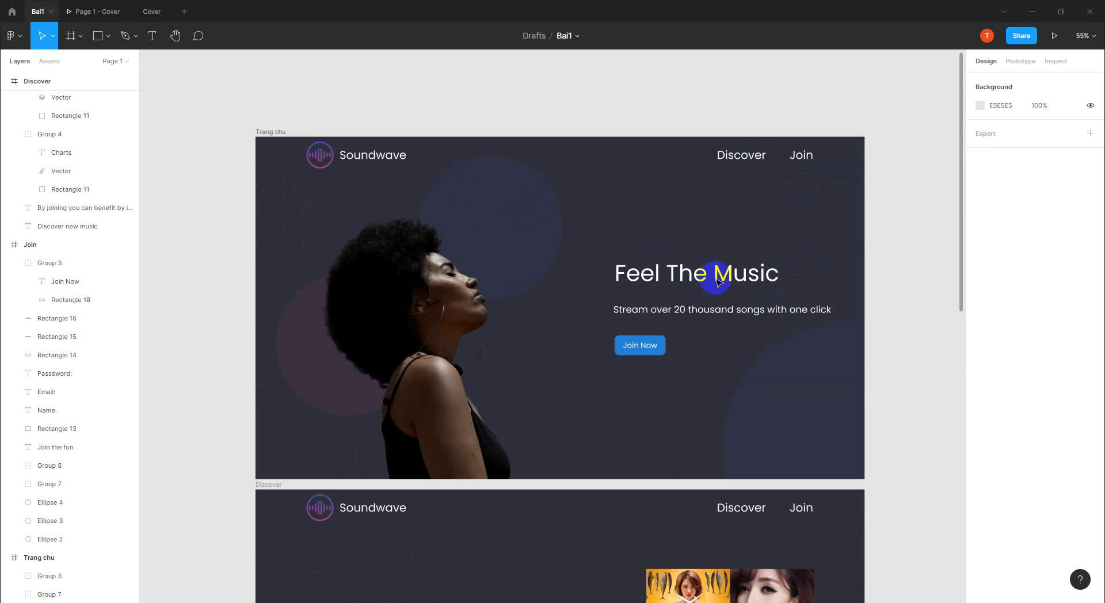
# - Open the prototype settings with Device None and Trang chu as the starting frame
pyautogui.click(1022, 63)
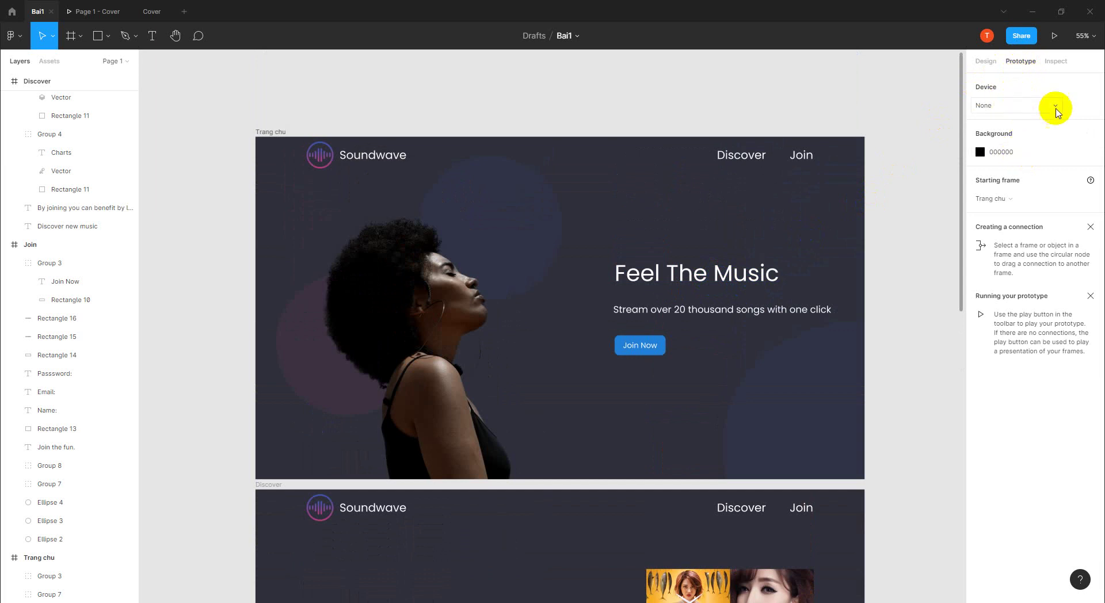
pyautogui.click(1028, 113)
pyautogui.click(1010, 110)
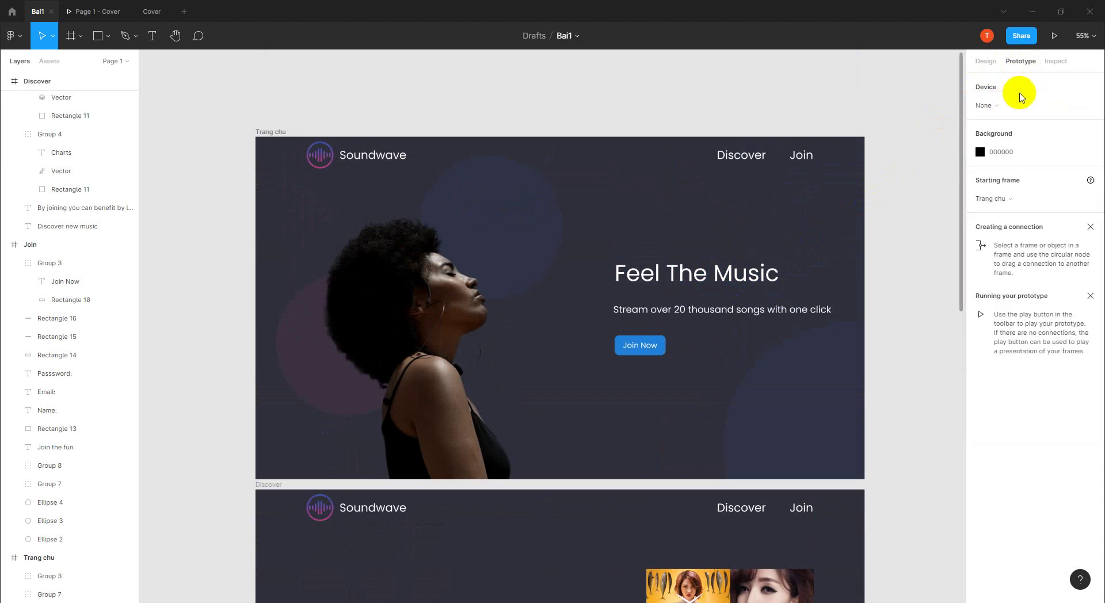
pyautogui.click(1018, 203)
pyautogui.click(1011, 192)
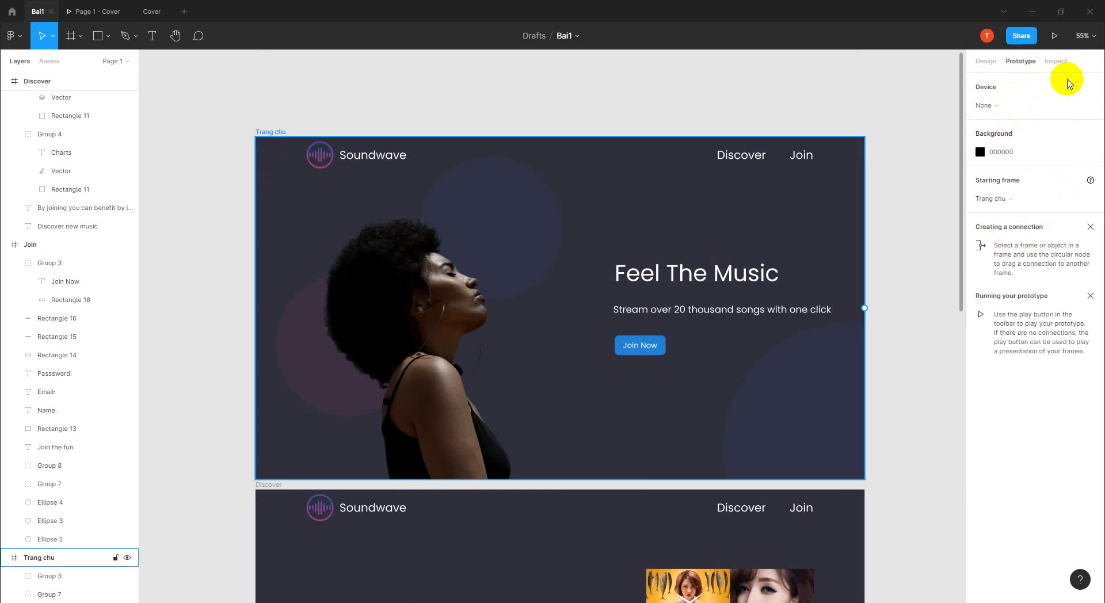
pyautogui.click(1056, 61)
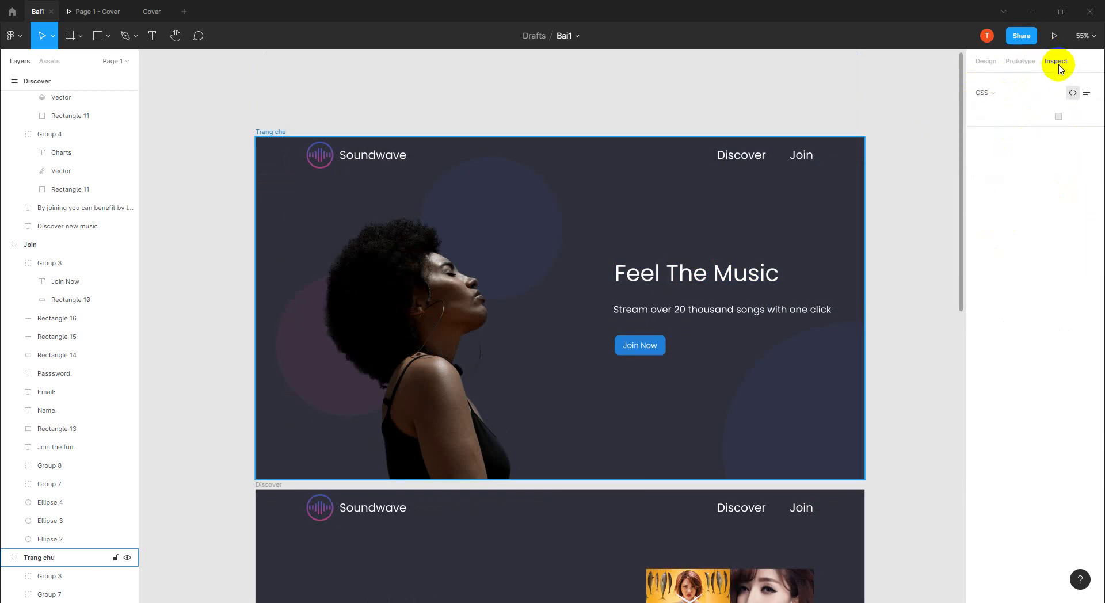
pyautogui.click(1018, 62)
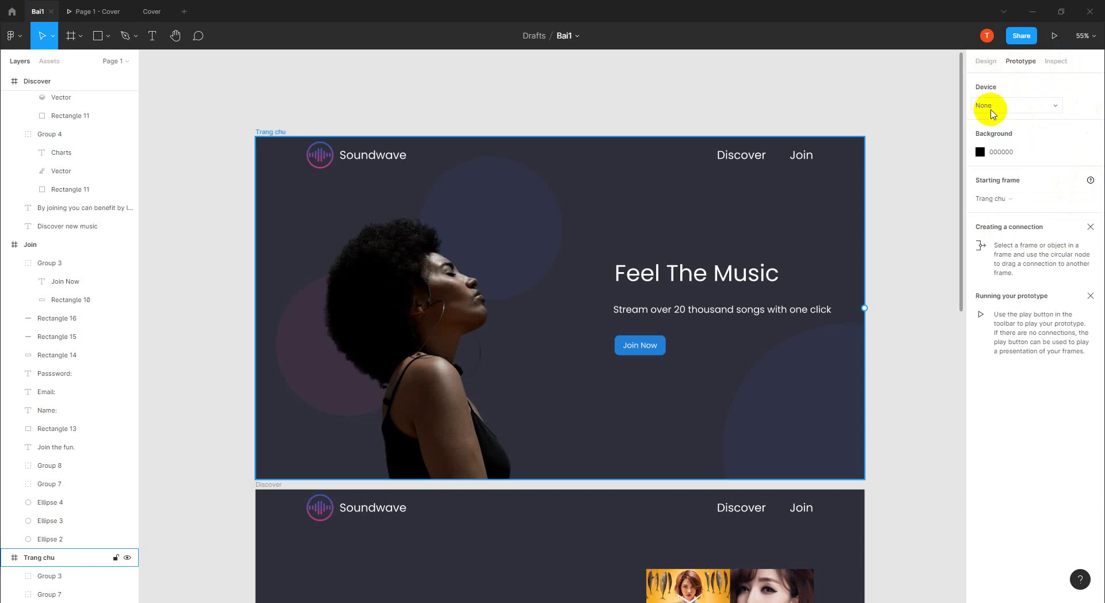
# - Drag a connection from the Discover nav text to the Discover frame, then reconfirm Device None and starting frame Trang chu
pyautogui.click(751, 164)
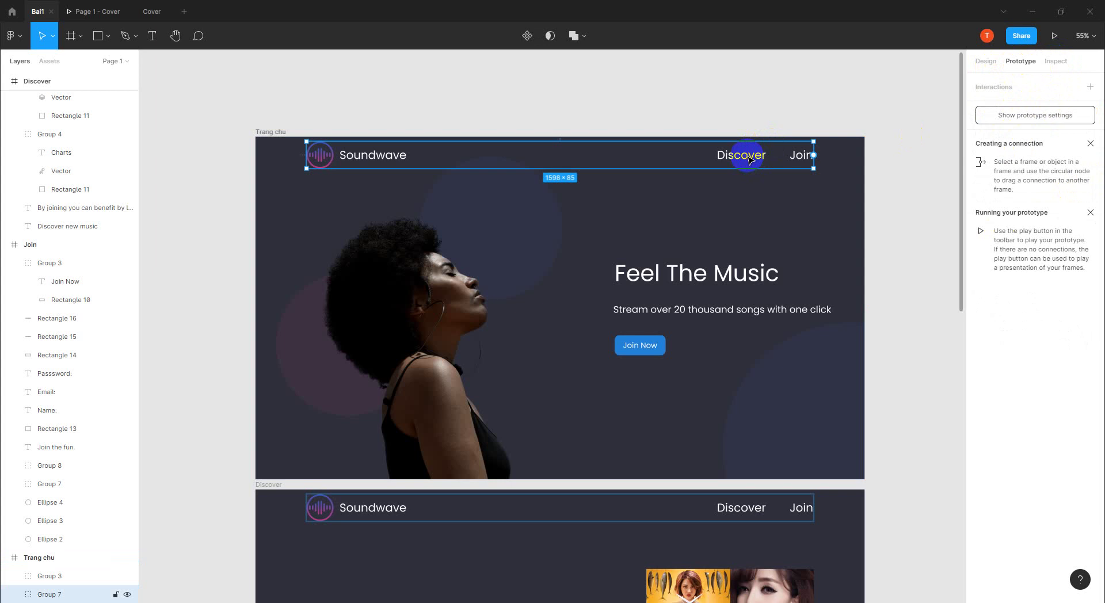
pyautogui.doubleClick(750, 161)
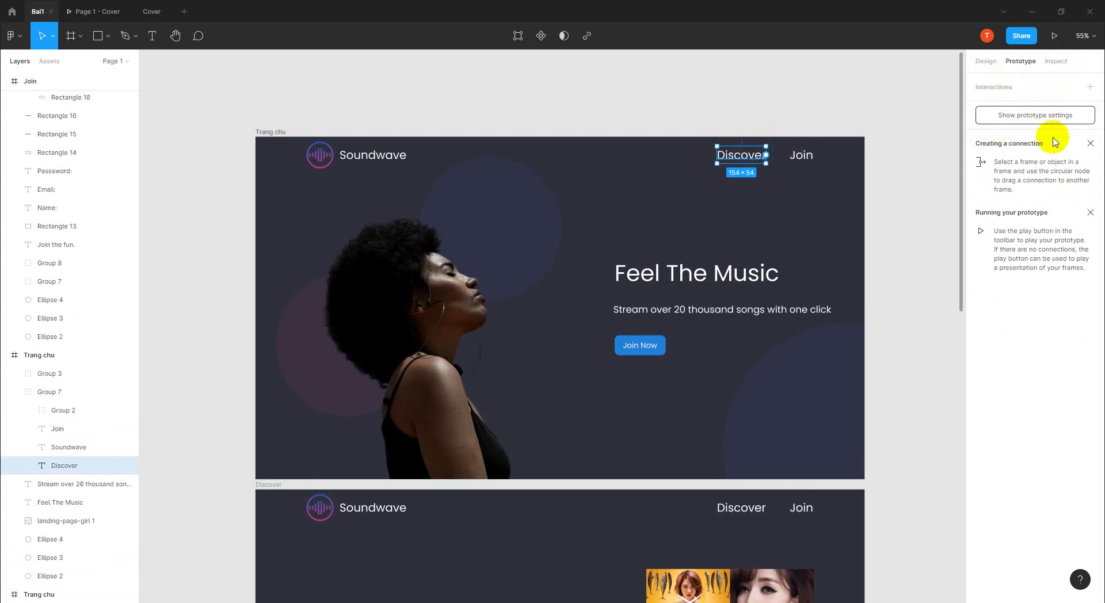
pyautogui.moveTo(766, 155); pyautogui.dragTo(711, 508)
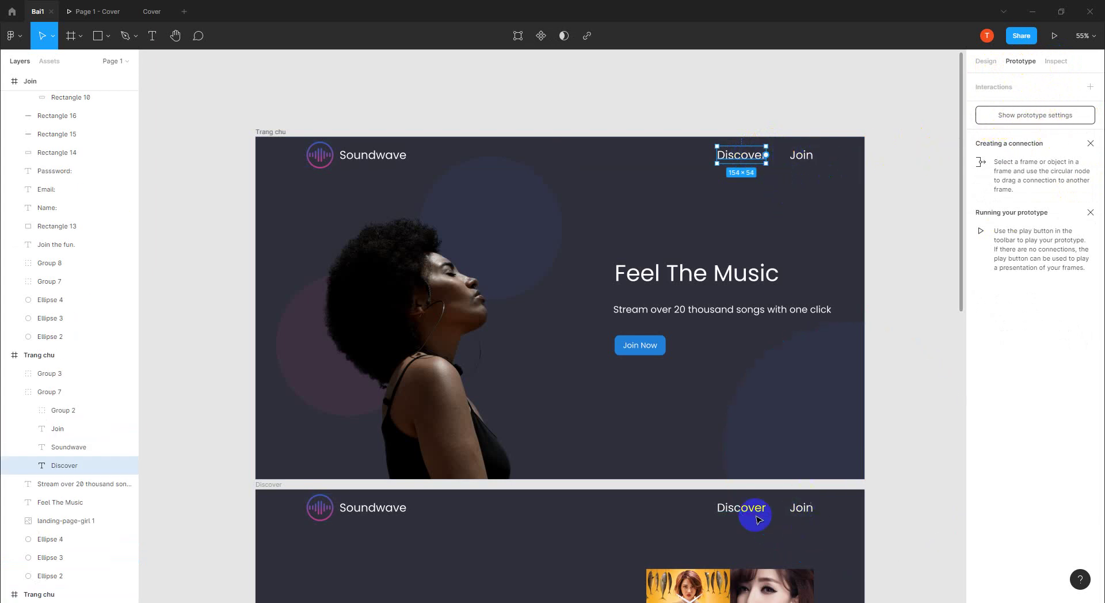
pyautogui.click(1022, 118)
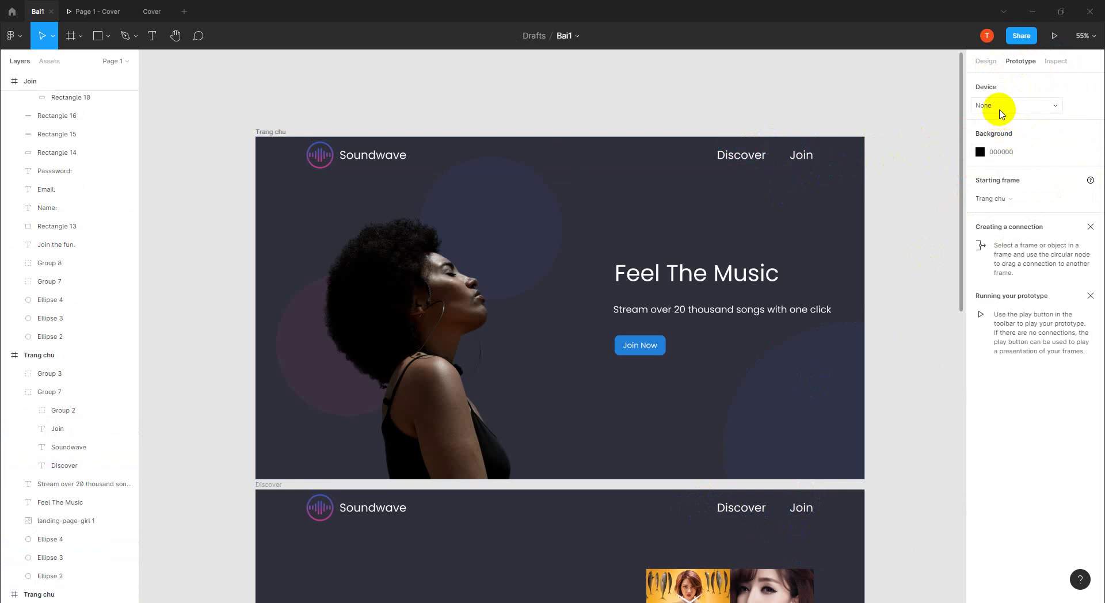
pyautogui.click(1001, 109)
pyautogui.click(1008, 105)
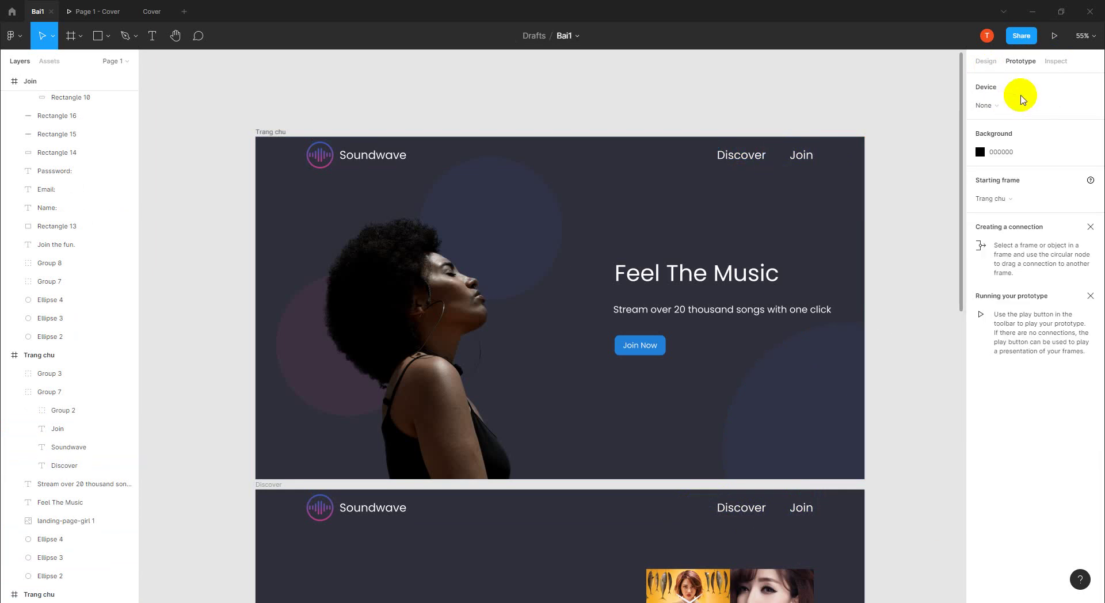
pyautogui.click(1011, 202)
pyautogui.click(1014, 195)
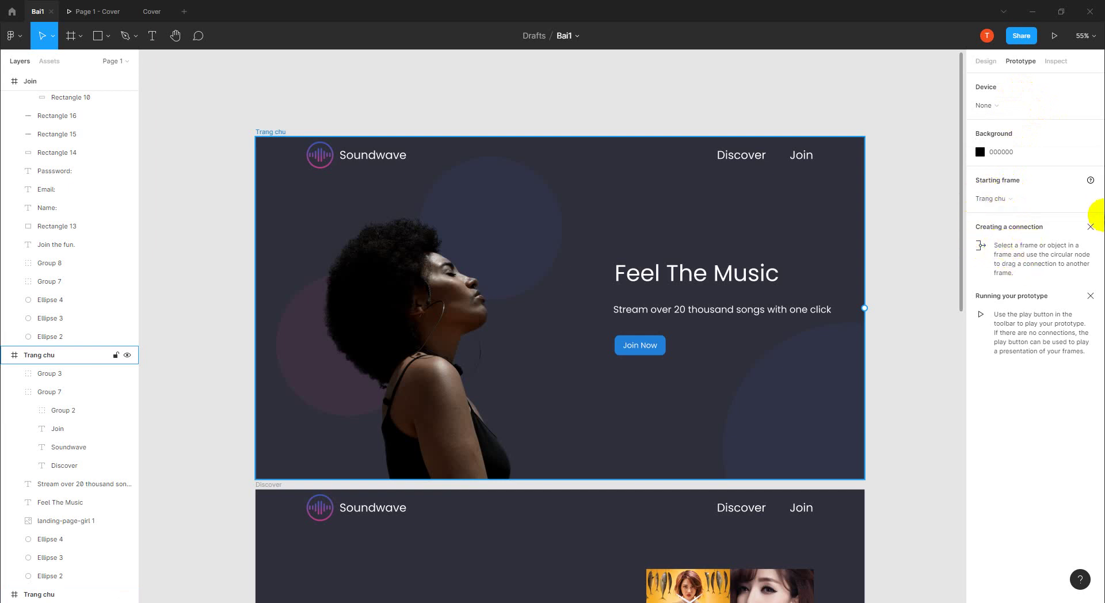
# - Dismiss both prototype help tips, keep Trang chu as starting frame, and select the nav bar
pyautogui.click(1091, 228)
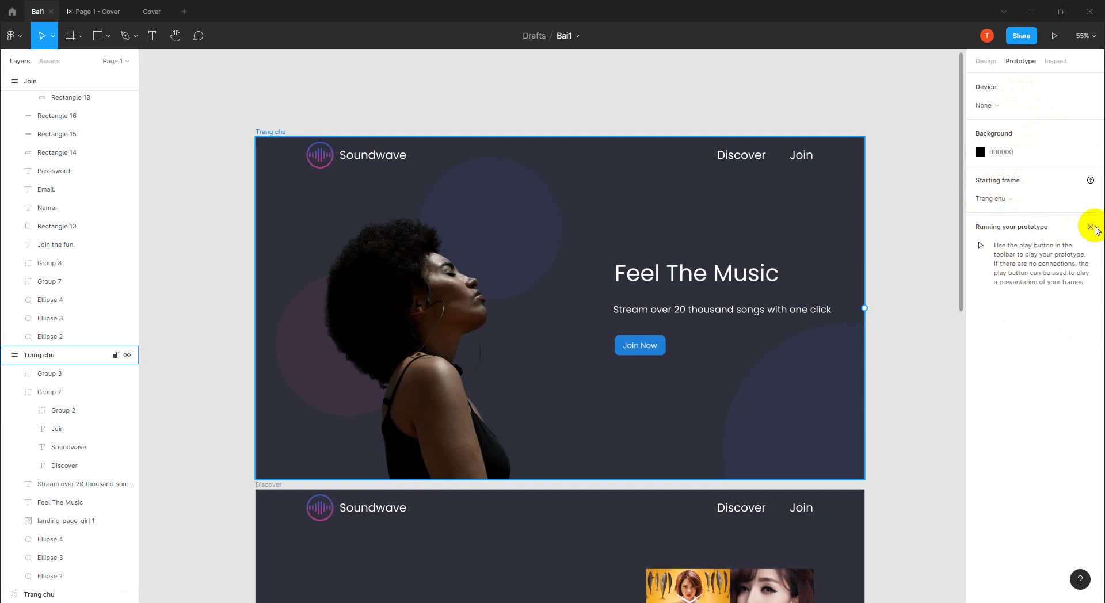
pyautogui.click(1089, 228)
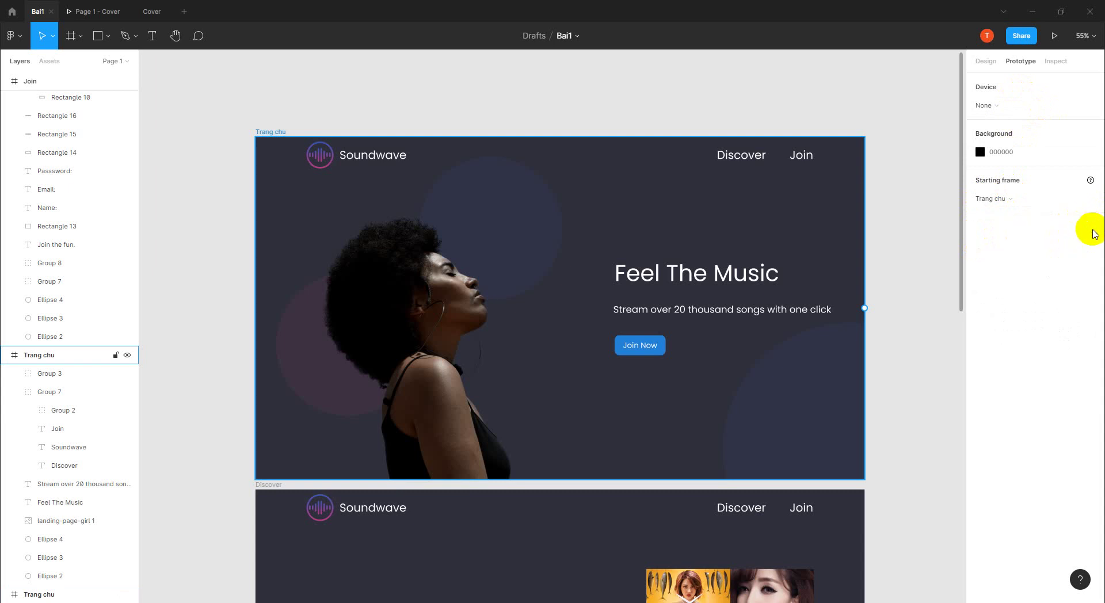
pyautogui.click(1018, 206)
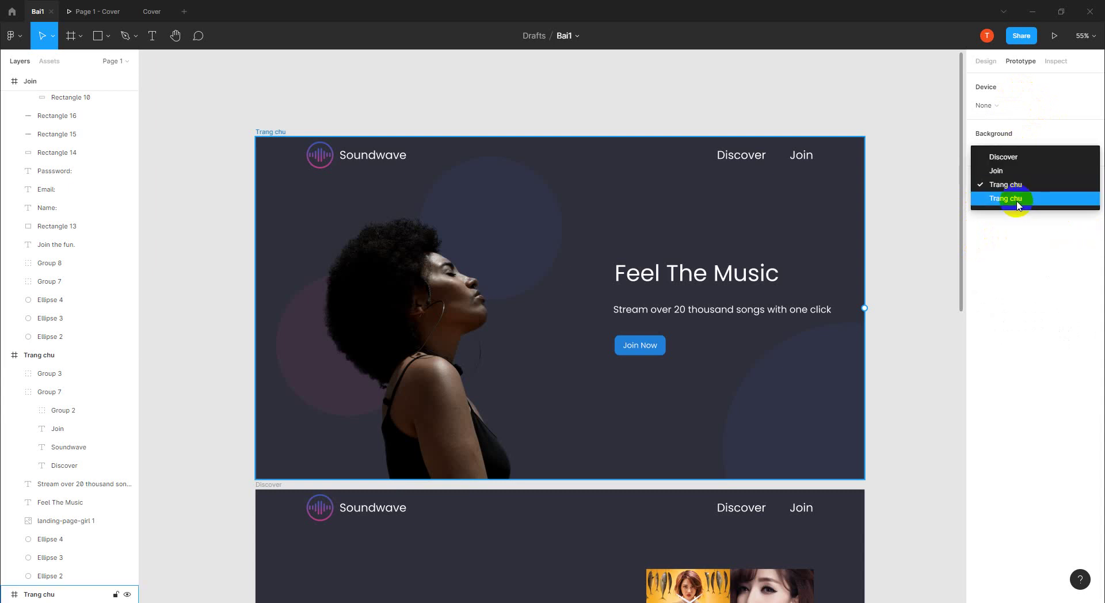
pyautogui.click(1014, 187)
pyautogui.moveTo(814, 191); pyautogui.dragTo(746, 162)
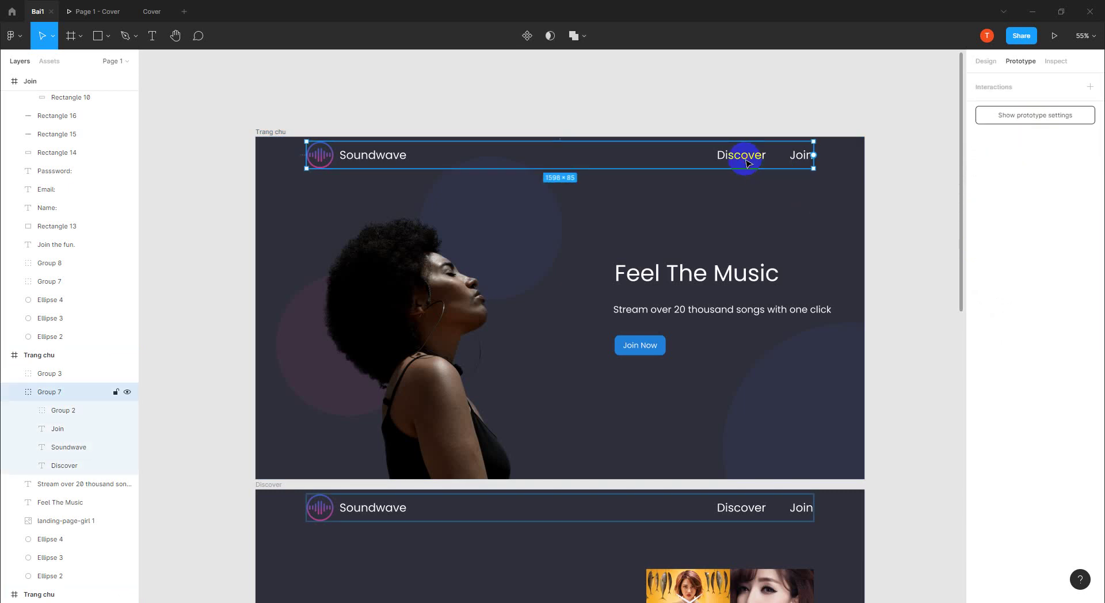
# - Add an empty On click interaction to the Discover link text in the Trang chu nav bar
pyautogui.click(1090, 88)
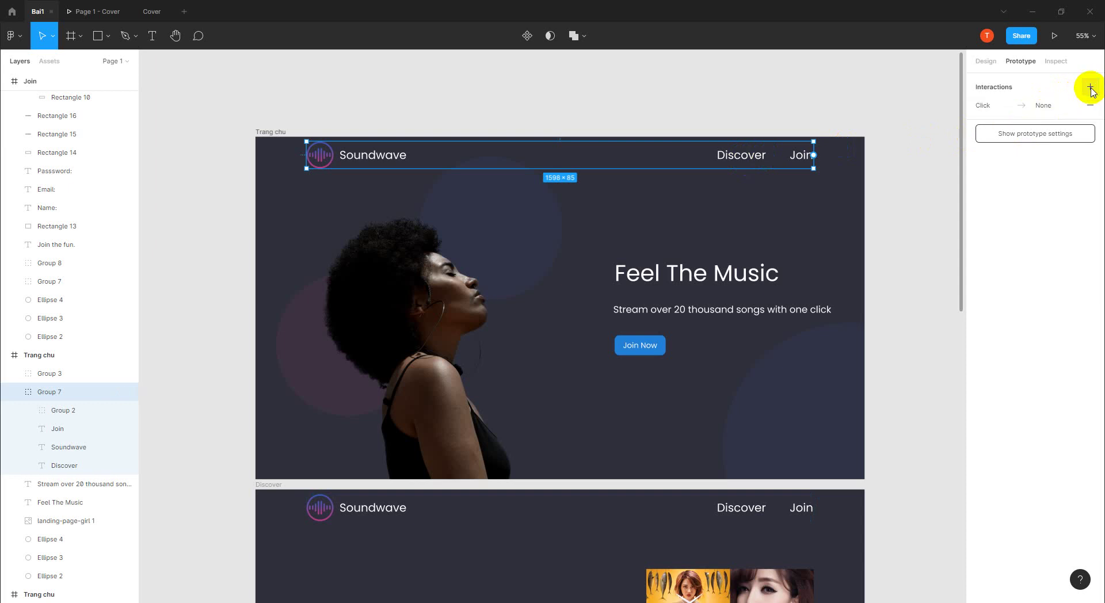
pyautogui.click(1018, 111)
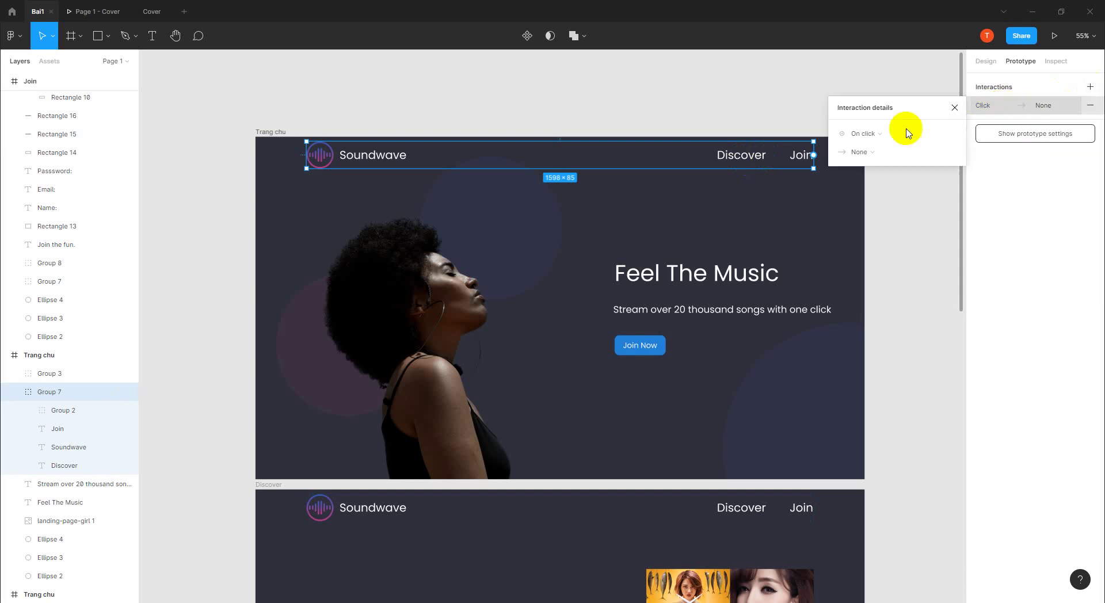
pyautogui.click(865, 135)
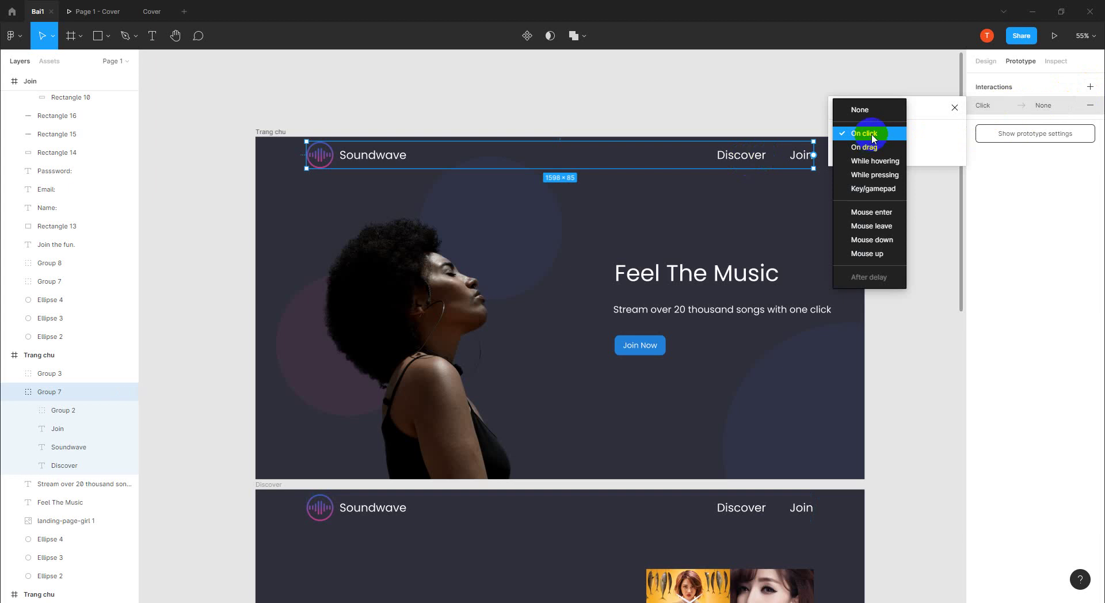
pyautogui.click(872, 138)
pyautogui.click(1071, 113)
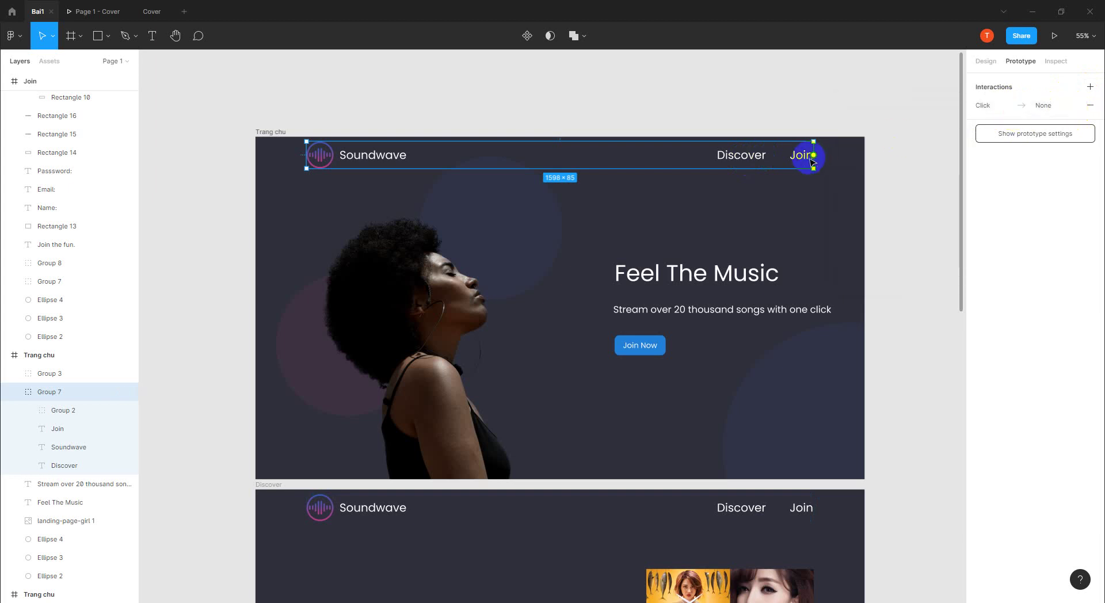
pyautogui.moveTo(811, 163); pyautogui.dragTo(745, 163)
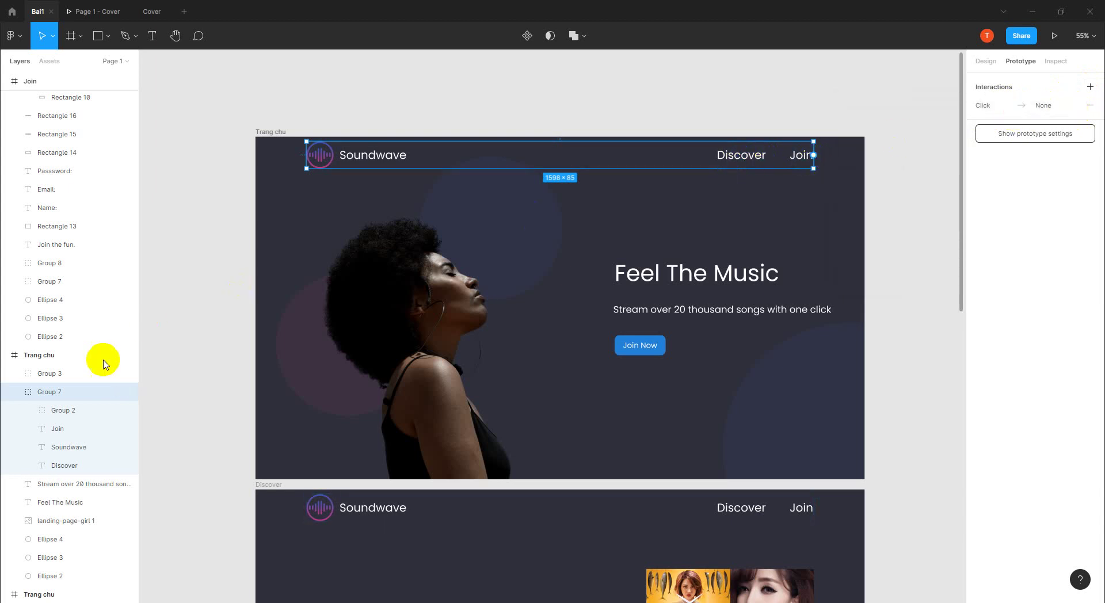
pyautogui.click(58, 431)
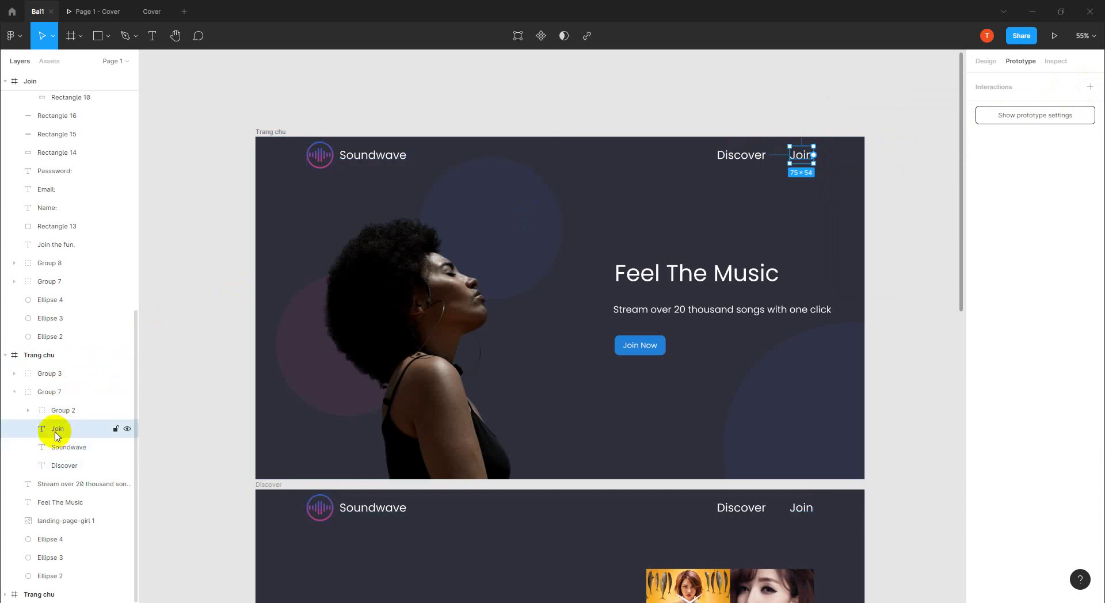
pyautogui.click(60, 465)
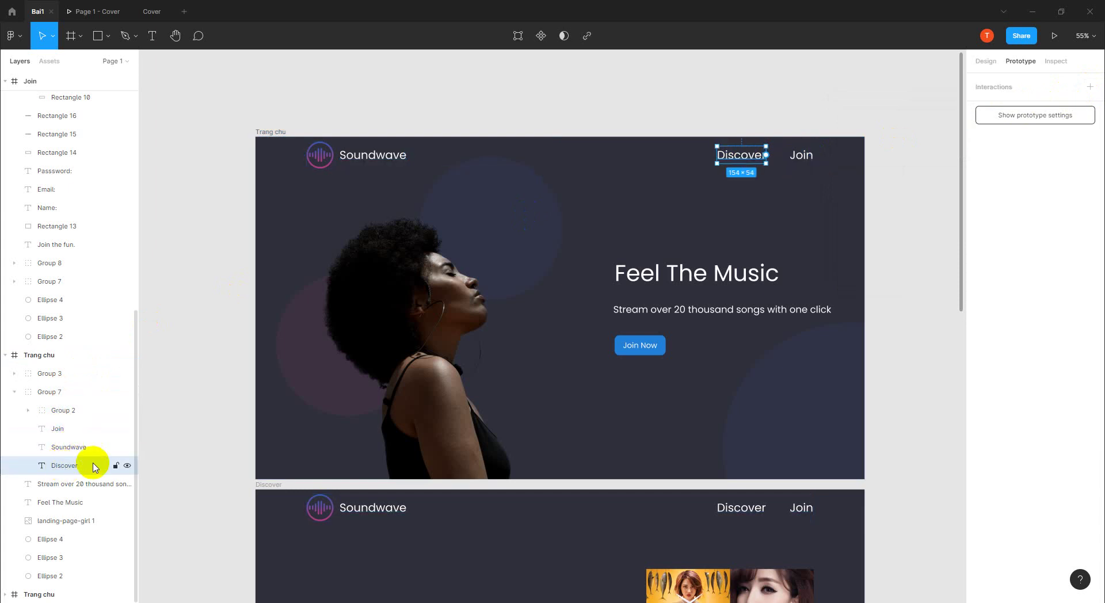
pyautogui.click(1089, 87)
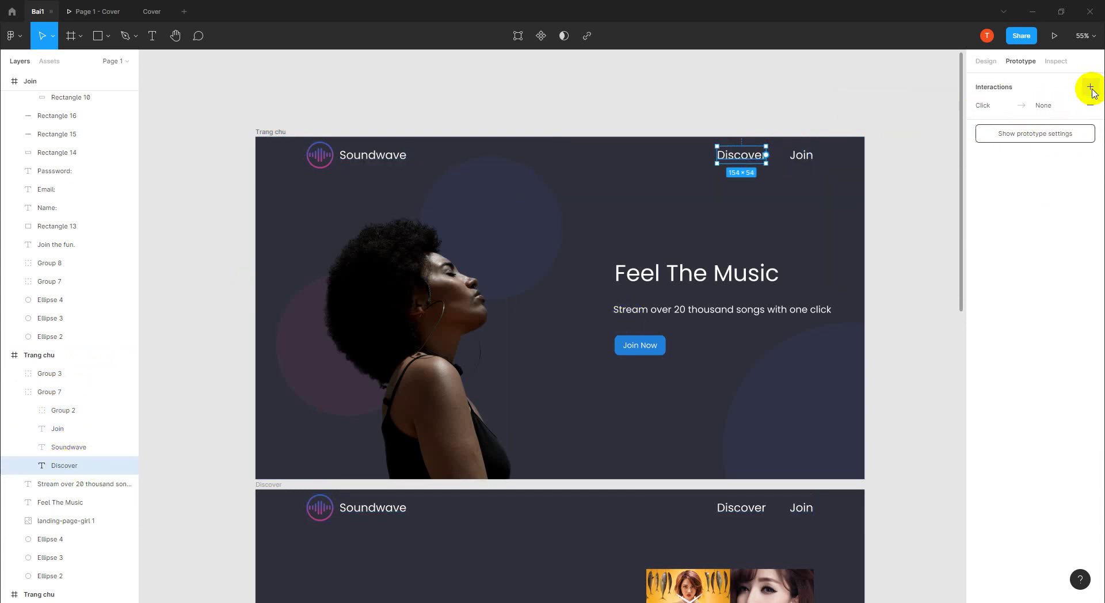
# - Set the Discover link's On click interaction to Navigate to the Discover frame
pyautogui.click(1062, 111)
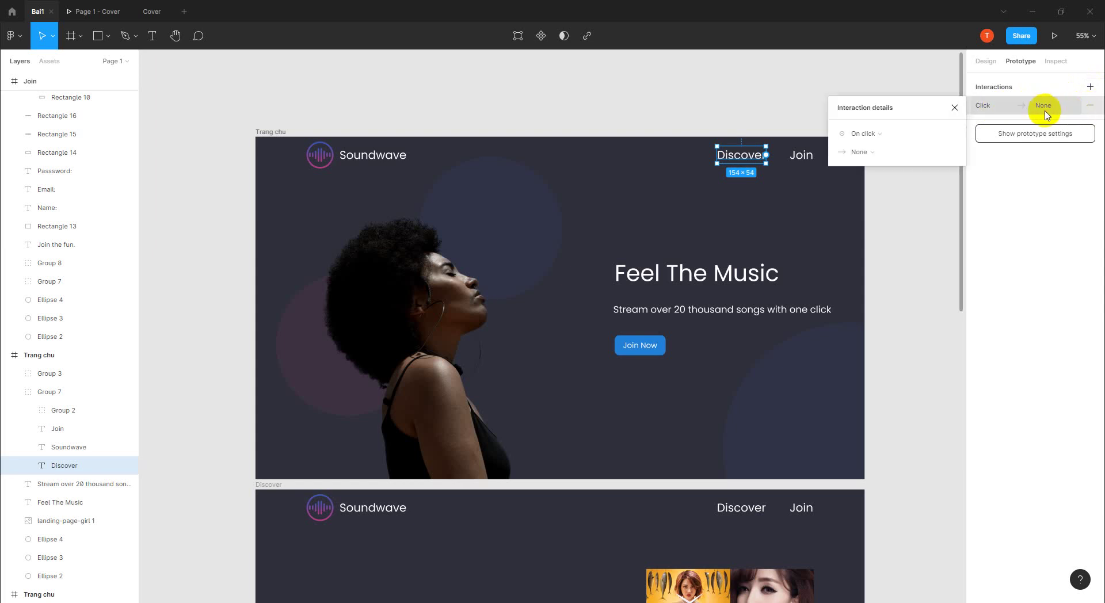
pyautogui.click(1045, 109)
pyautogui.click(1044, 110)
pyautogui.click(1027, 110)
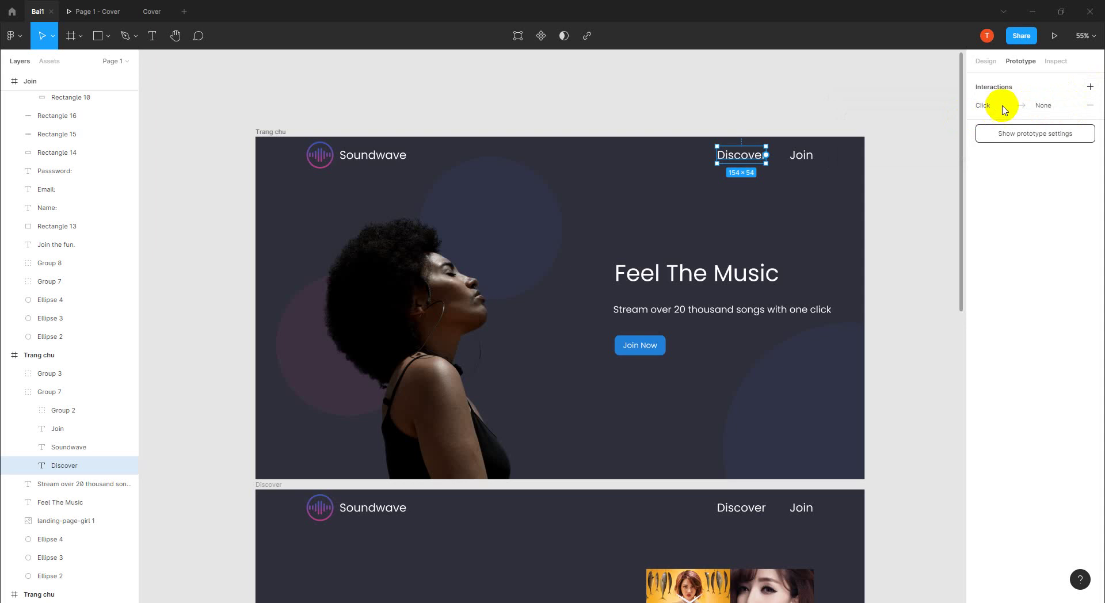
pyautogui.click(1006, 109)
pyautogui.click(875, 134)
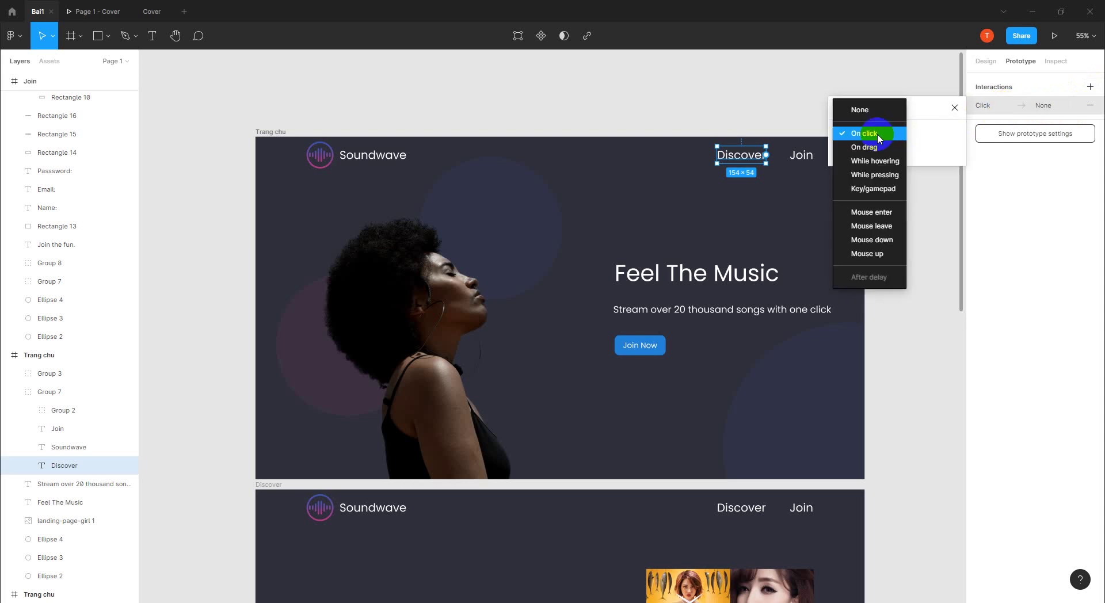
pyautogui.click(876, 136)
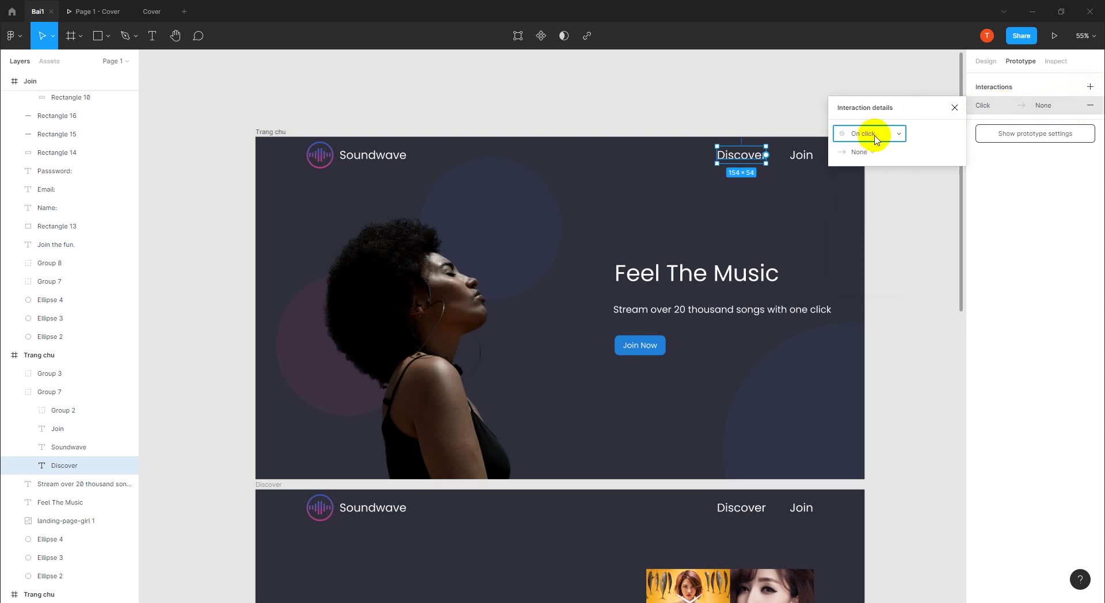
pyautogui.click(873, 153)
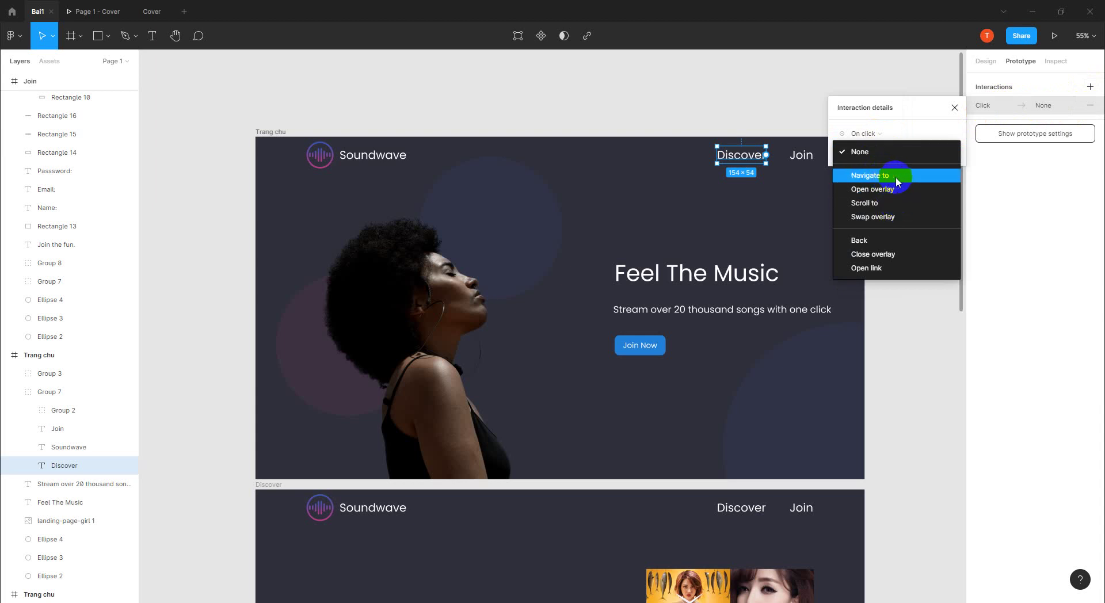
pyautogui.click(896, 181)
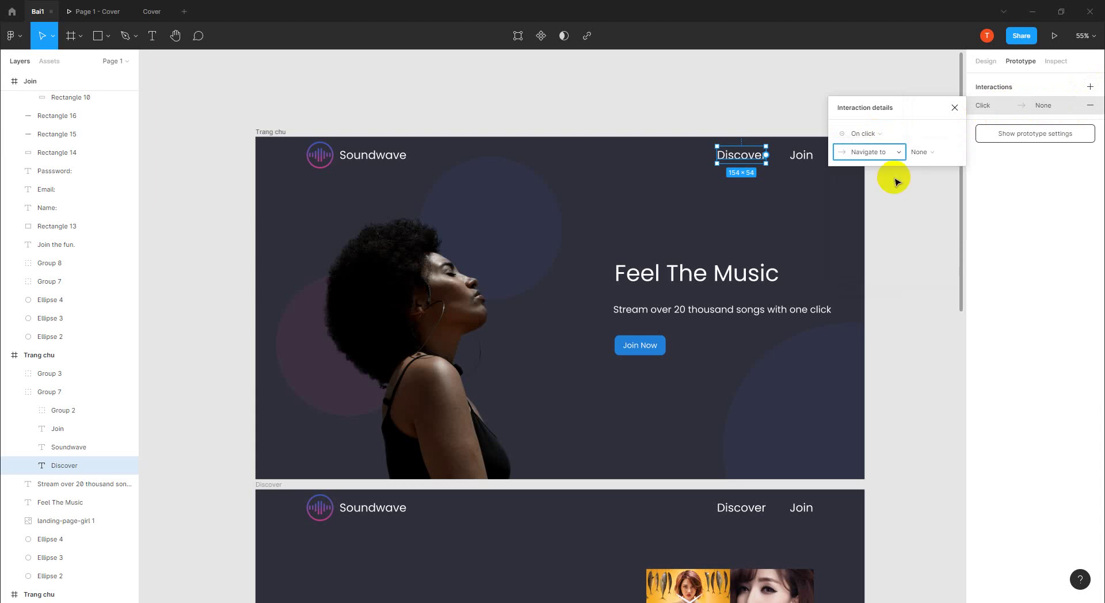
pyautogui.click(932, 153)
pyautogui.click(944, 152)
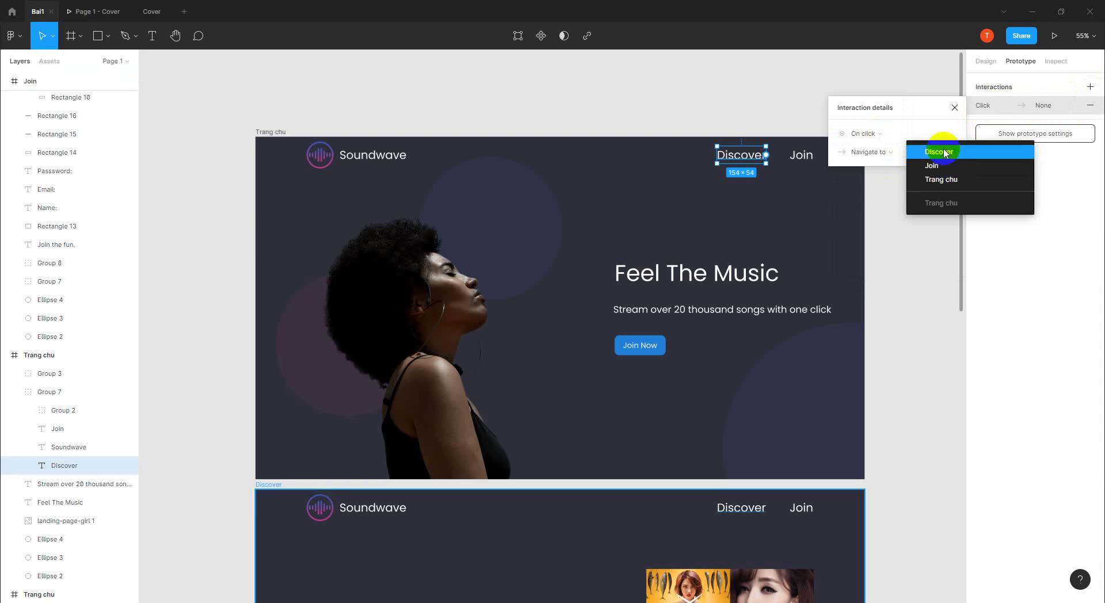
pyautogui.click(944, 152)
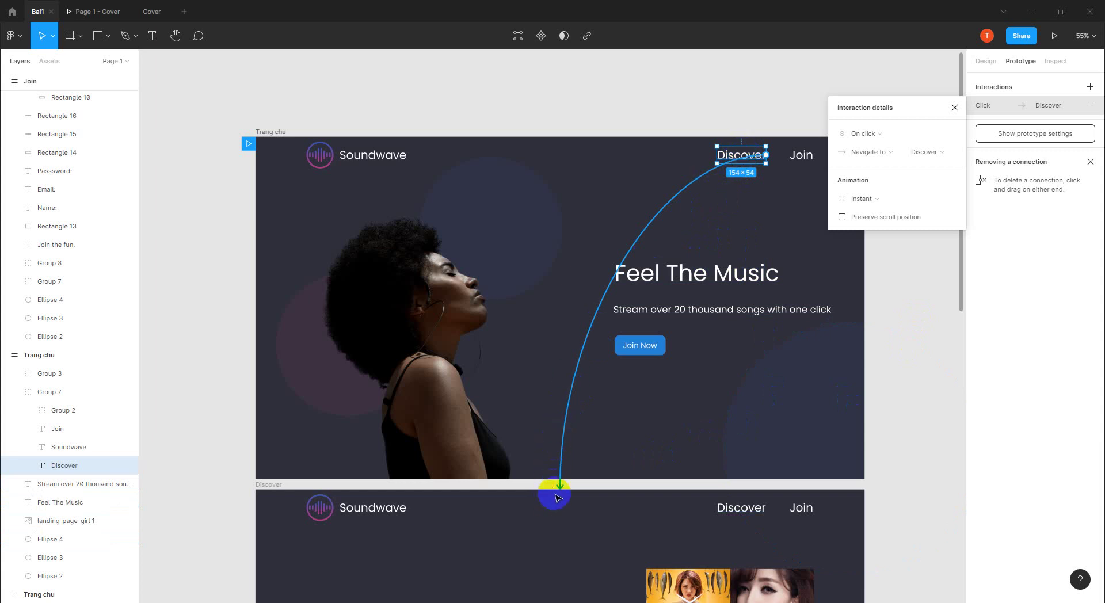
pyautogui.click(57, 431)
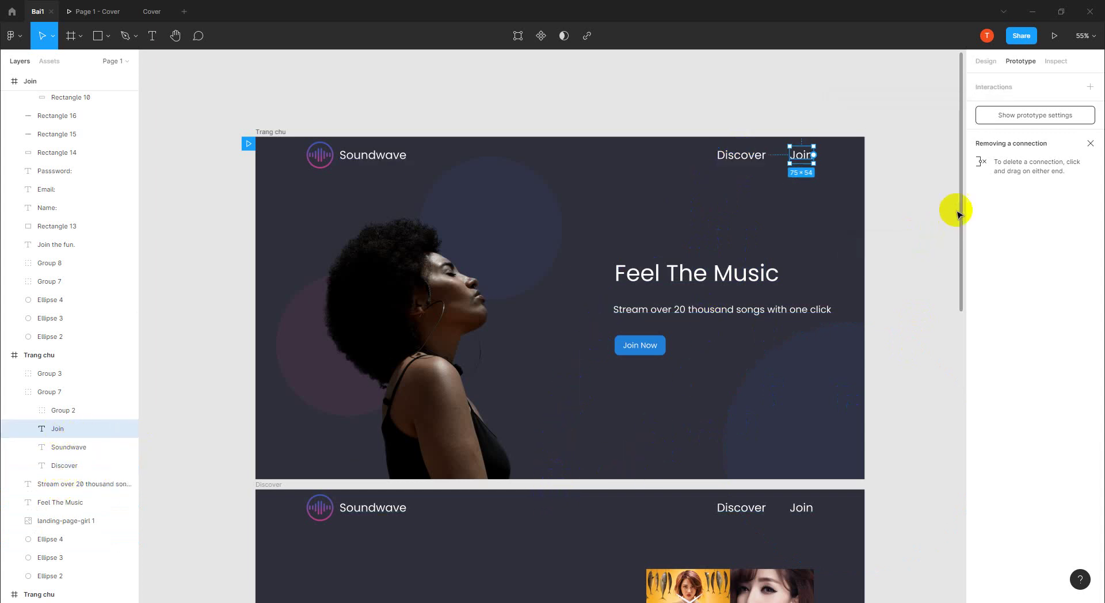
# - Give the Join link an On click interaction that navigates to the Join frame
pyautogui.click(1090, 86)
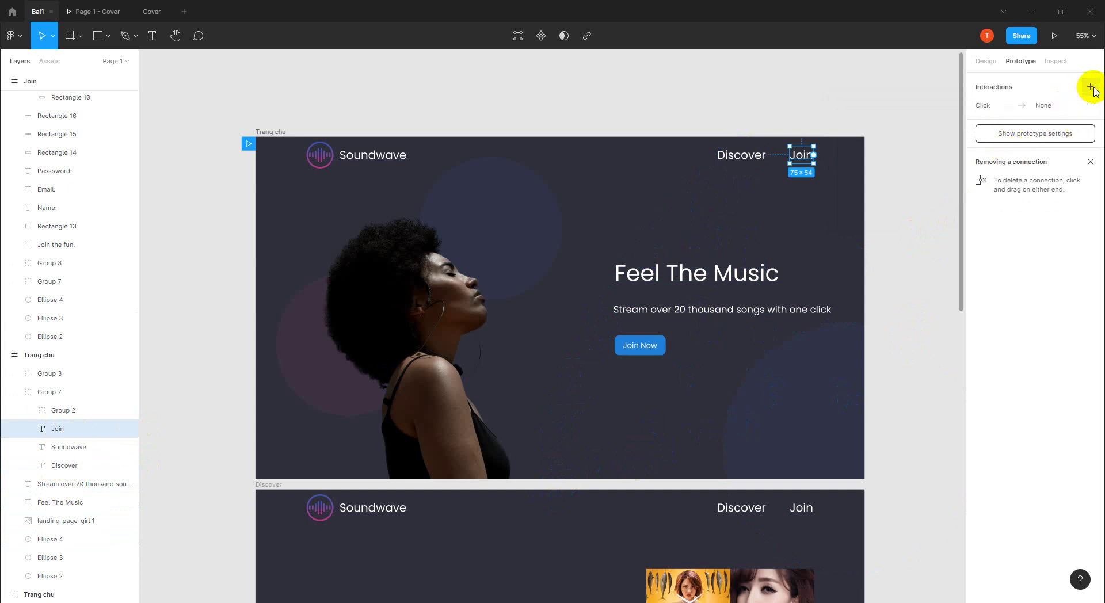
pyautogui.click(1019, 105)
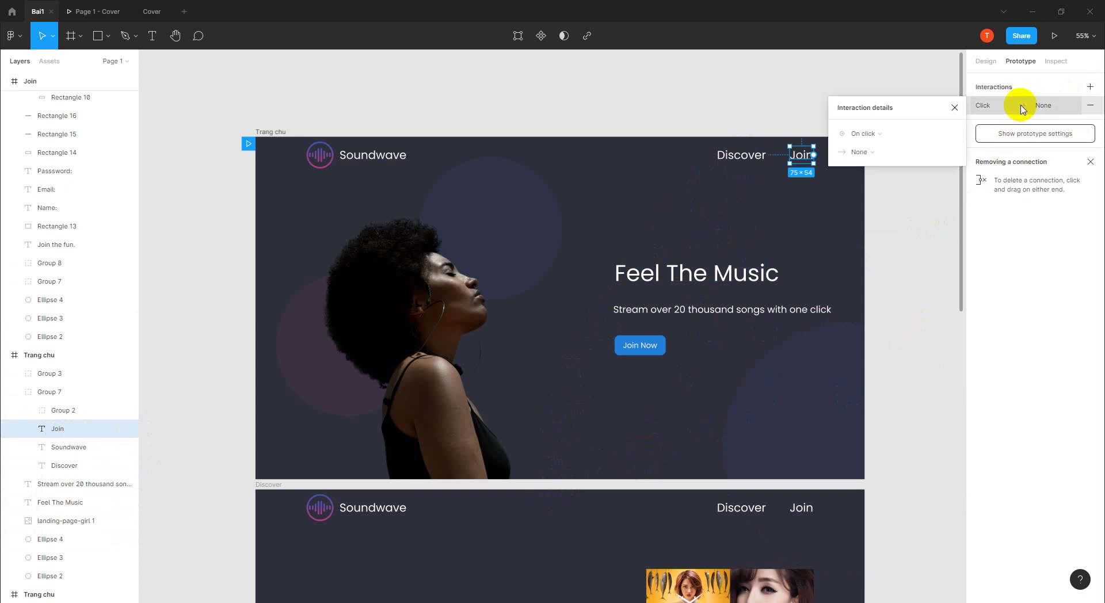
pyautogui.click(885, 132)
pyautogui.click(873, 135)
pyautogui.click(1046, 109)
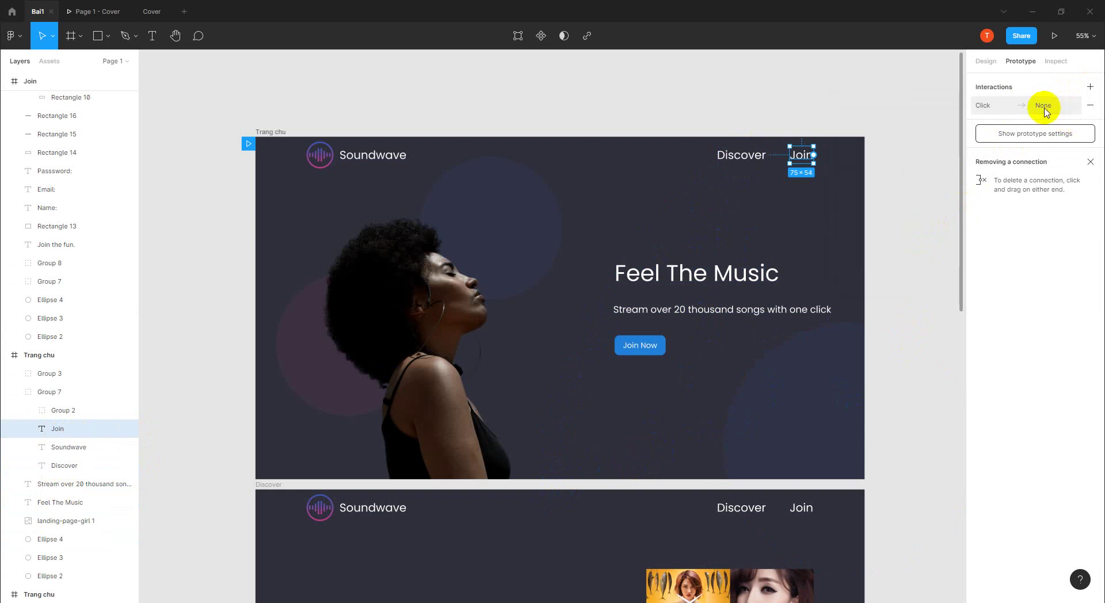
pyautogui.click(1047, 109)
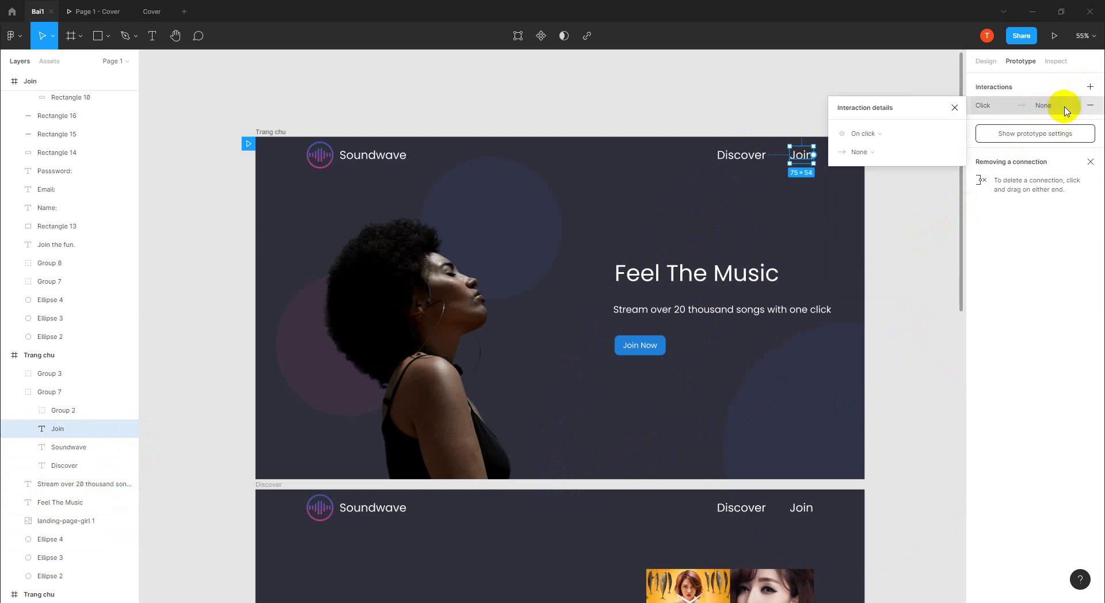
pyautogui.click(883, 139)
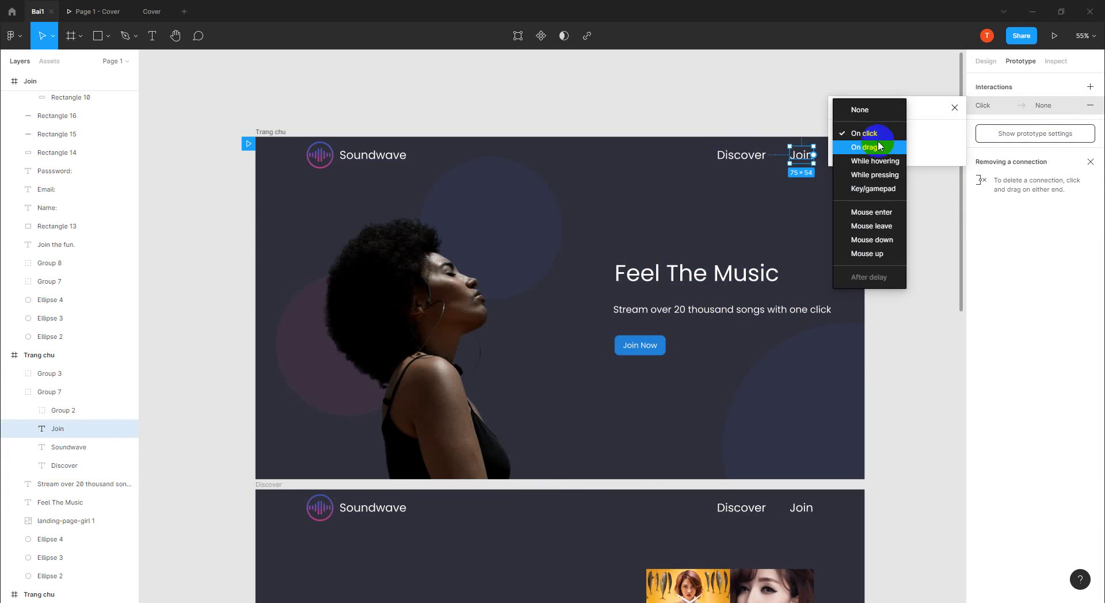
pyautogui.click(1022, 111)
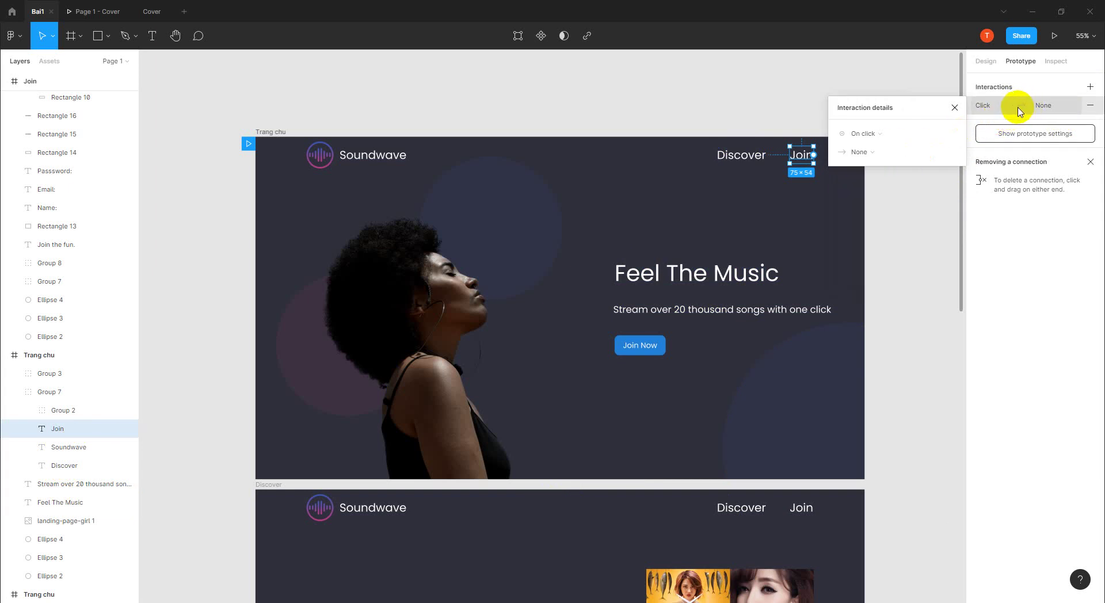
pyautogui.click(862, 152)
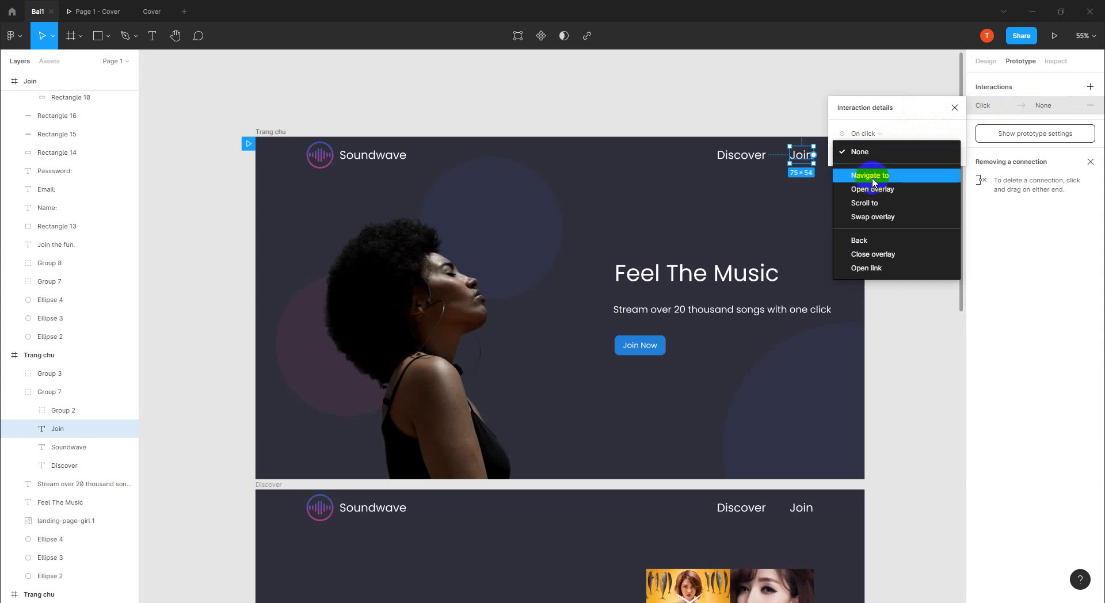
pyautogui.click(870, 177)
pyautogui.click(933, 158)
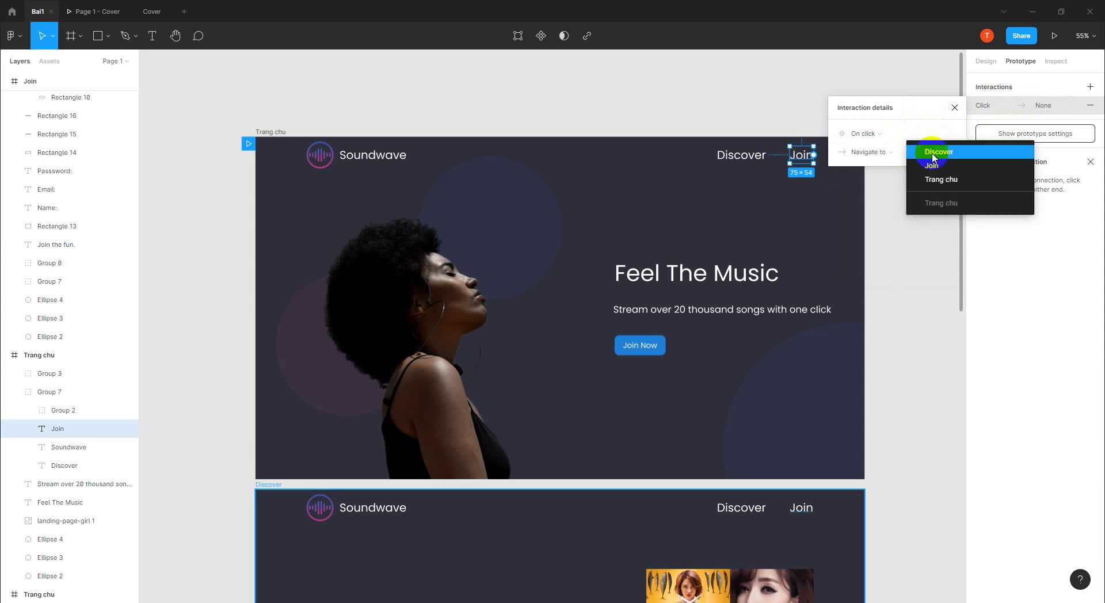
pyautogui.click(936, 167)
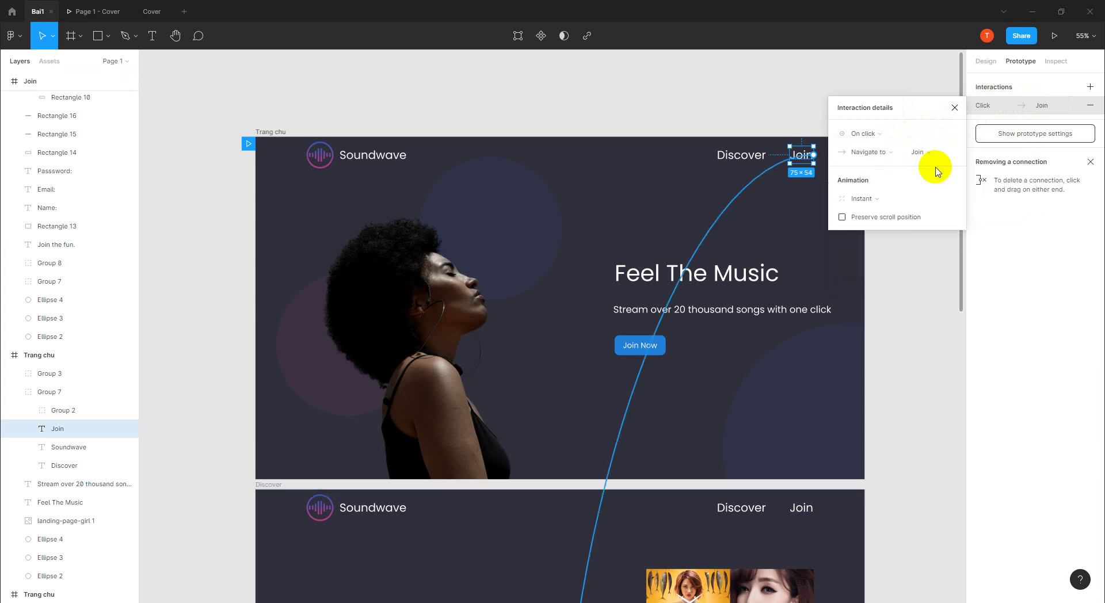
# - Delete the old nav bar (Group 7) from the Discover frame
pyautogui.click(916, 351)
pyautogui.scroll(-3, 915, 352)
pyautogui.scroll(-1, 909, 357)
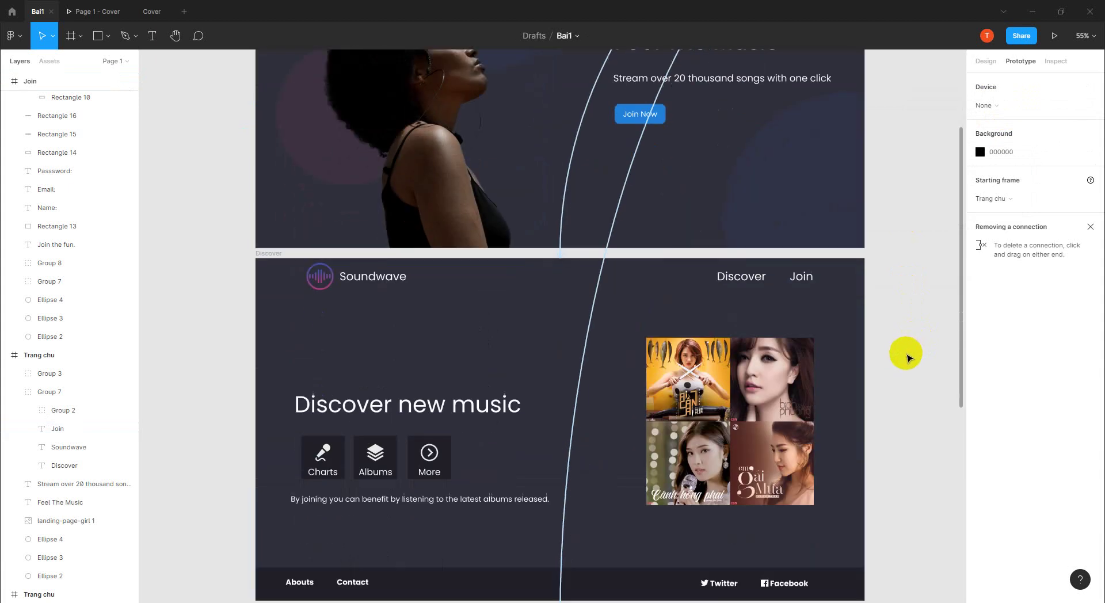
pyautogui.scroll(-1, 903, 362)
pyautogui.scroll(-2, 898, 363)
pyautogui.scroll(-3, 892, 365)
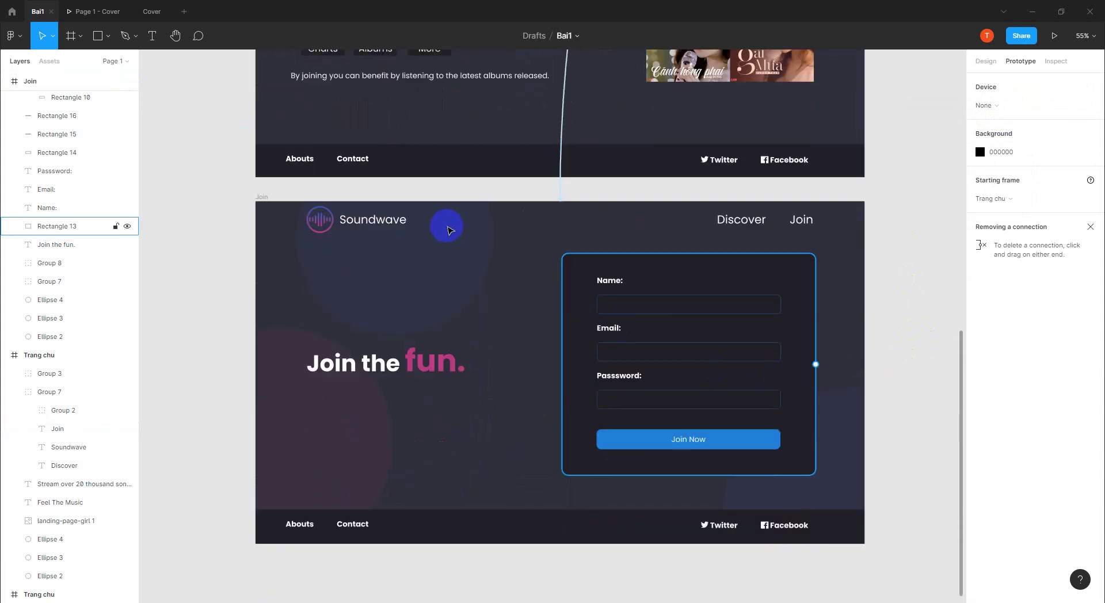
pyautogui.scroll(2, 595, 248)
pyautogui.scroll(2, 662, 287)
pyautogui.scroll(3, 708, 323)
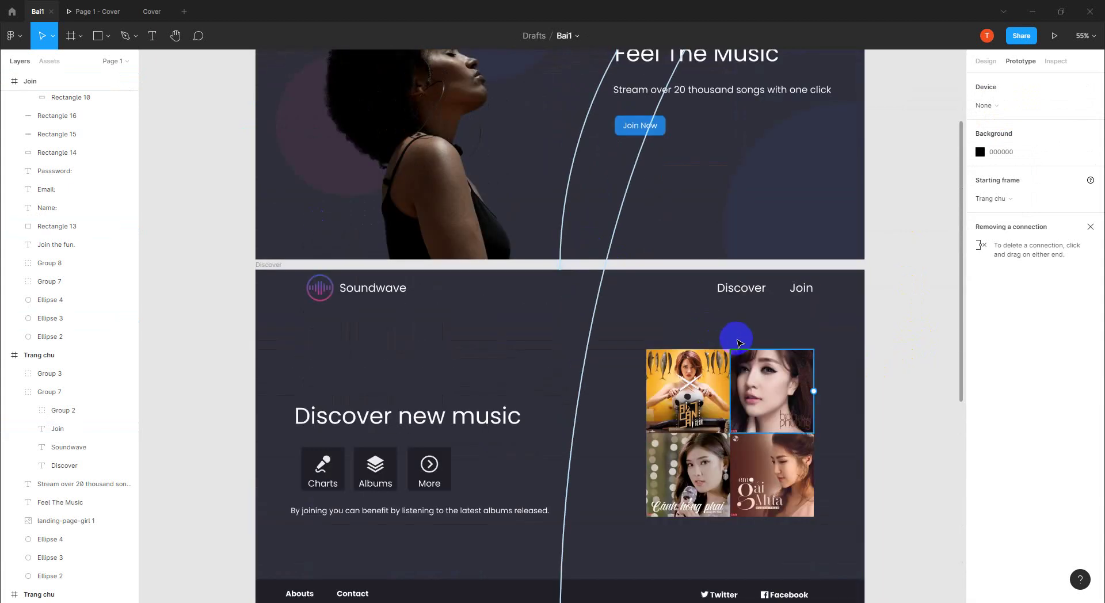
pyautogui.scroll(1, 735, 340)
pyautogui.scroll(1, 735, 339)
pyautogui.scroll(1, 814, 321)
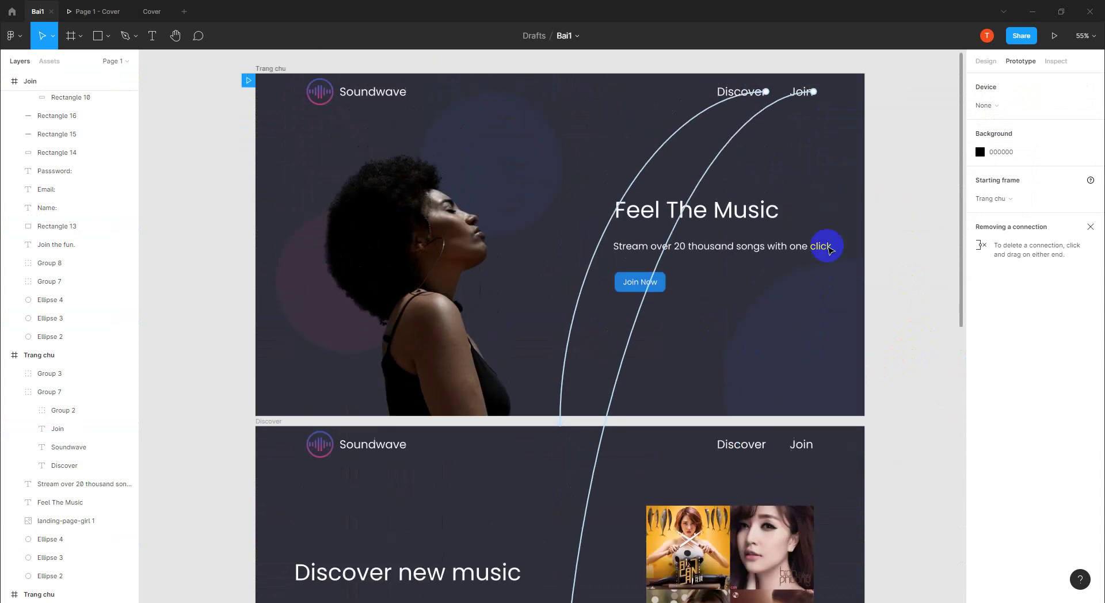
pyautogui.scroll(-1, 893, 242)
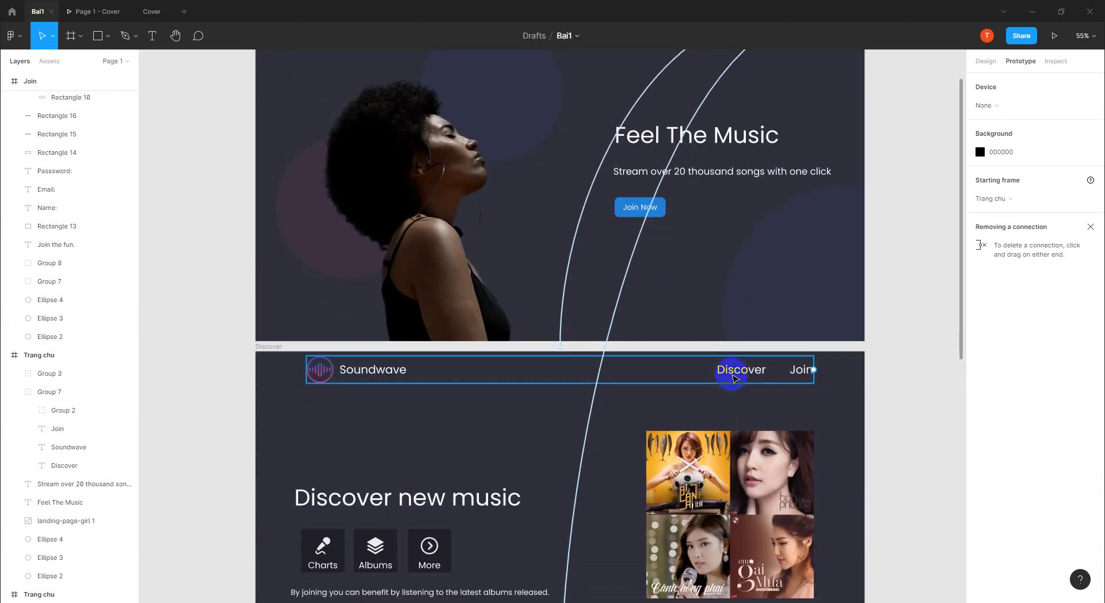
pyautogui.moveTo(821, 376); pyautogui.dragTo(876, 370)
pyautogui.scroll(3, 876, 365)
pyautogui.scroll(-1, 876, 365)
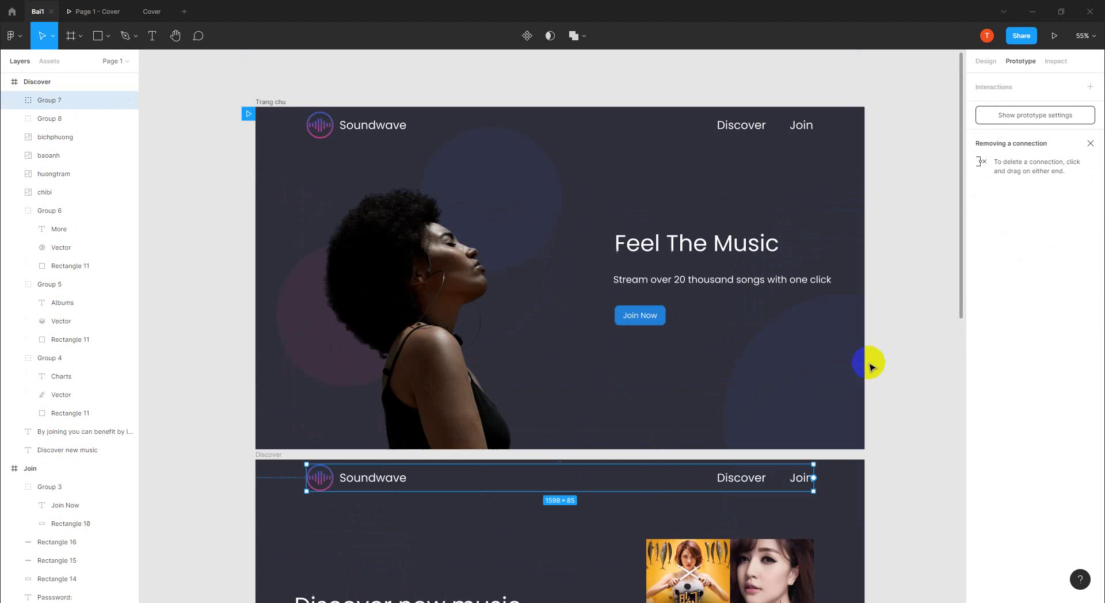
pyautogui.click(791, 126)
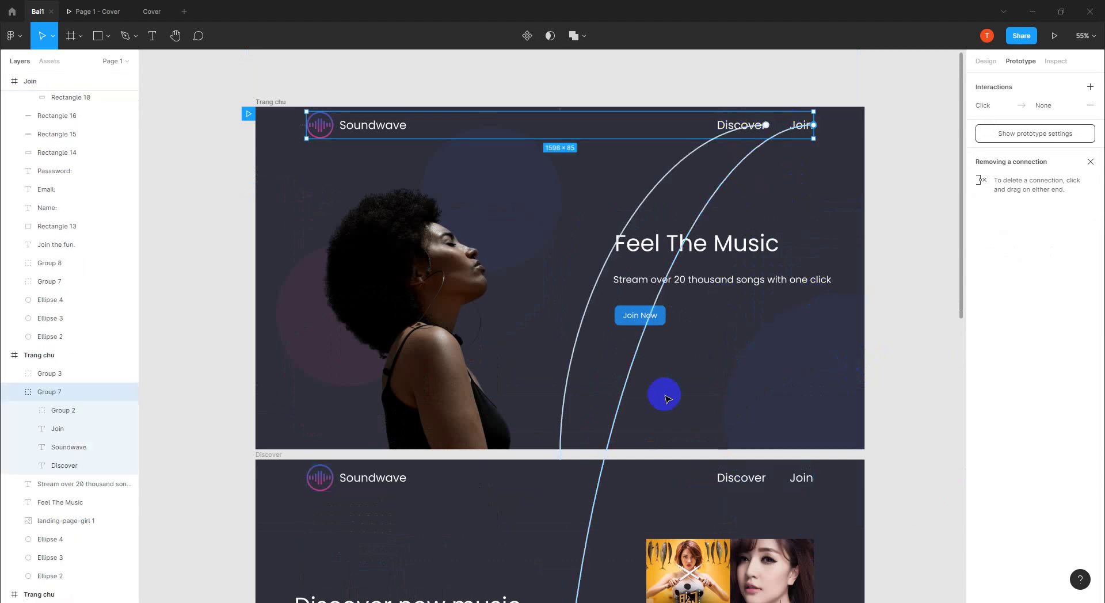
pyautogui.click(685, 466)
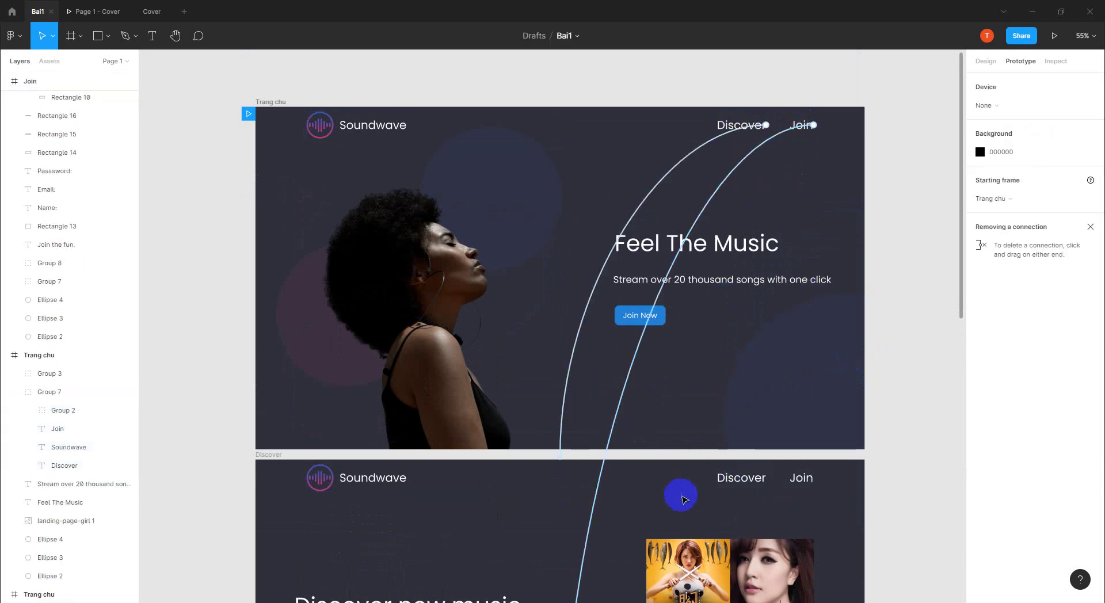
pyautogui.click(735, 483)
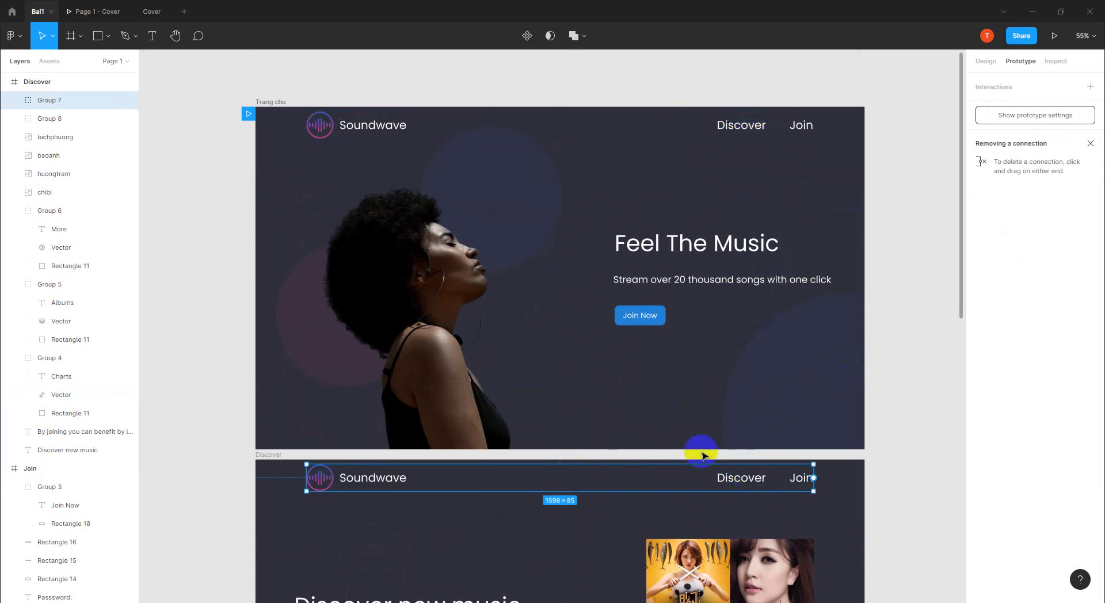
pyautogui.press('Delete')
# - Delete the old nav bar from the Join frame
pyautogui.scroll(-4, 872, 489)
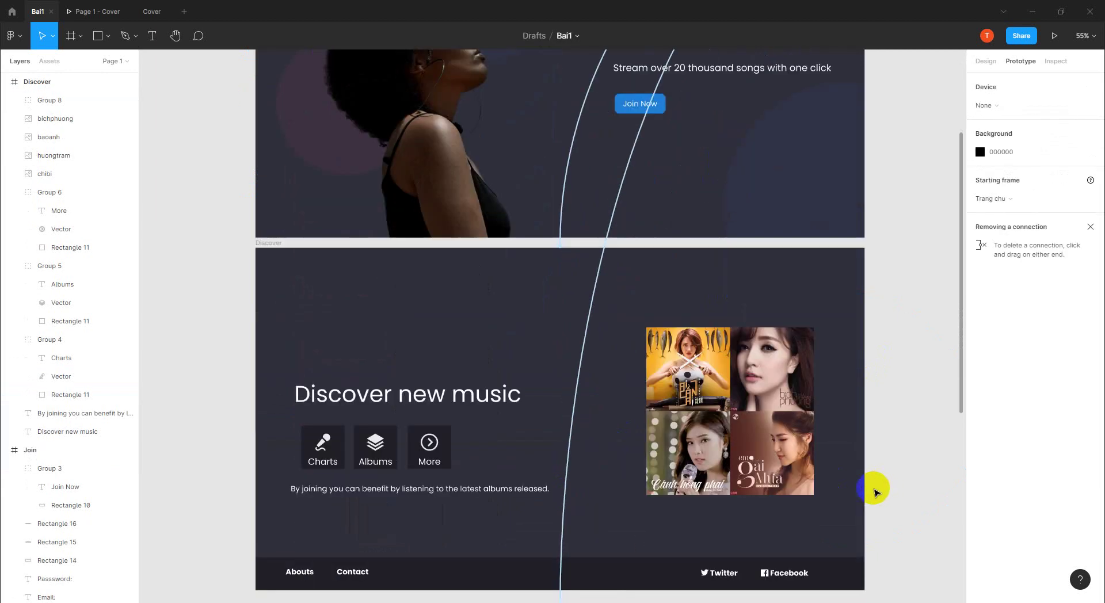
pyautogui.scroll(-4, 874, 492)
pyautogui.click(748, 452)
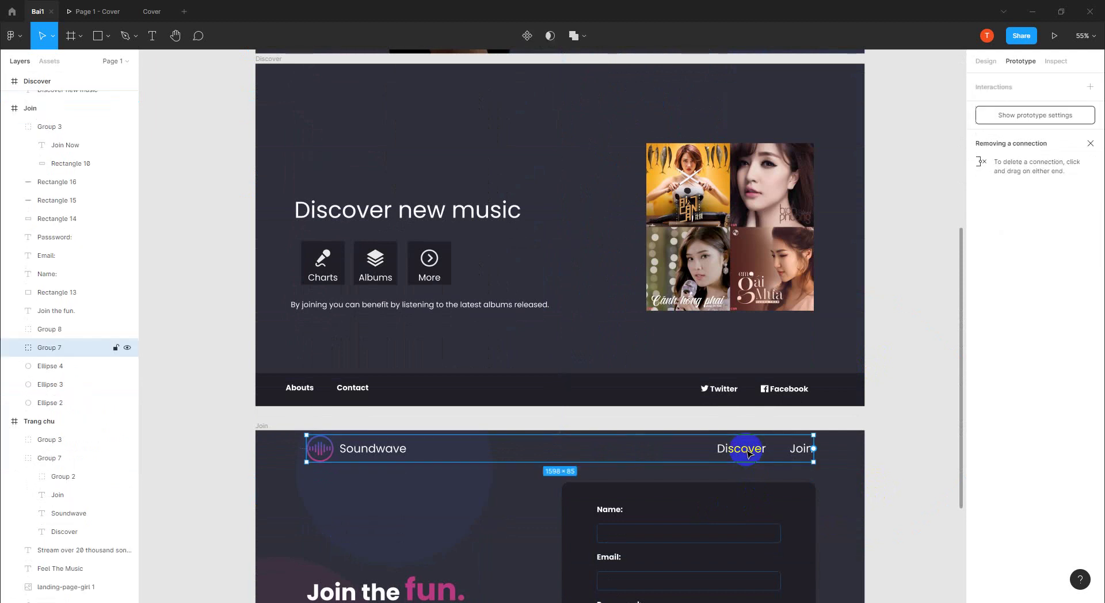
pyautogui.press('Delete')
# - Copy the linked Trang chu nav bar and paste a duplicate as Group 8
pyautogui.scroll(5, 751, 423)
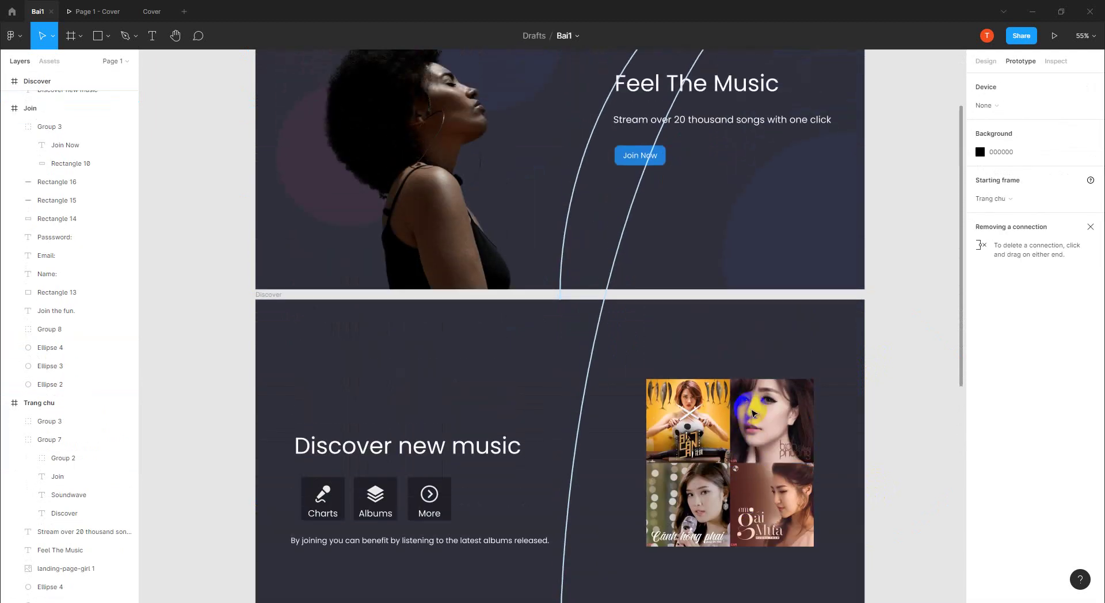
pyautogui.scroll(2, 748, 409)
pyautogui.scroll(2, 714, 319)
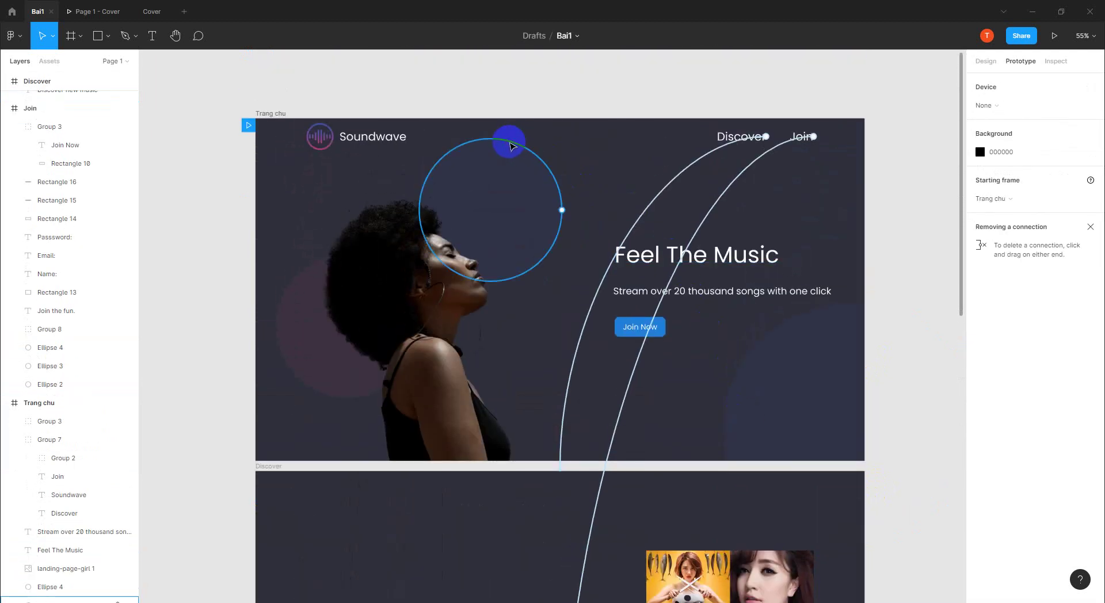
pyautogui.click(511, 145)
pyautogui.click(325, 141)
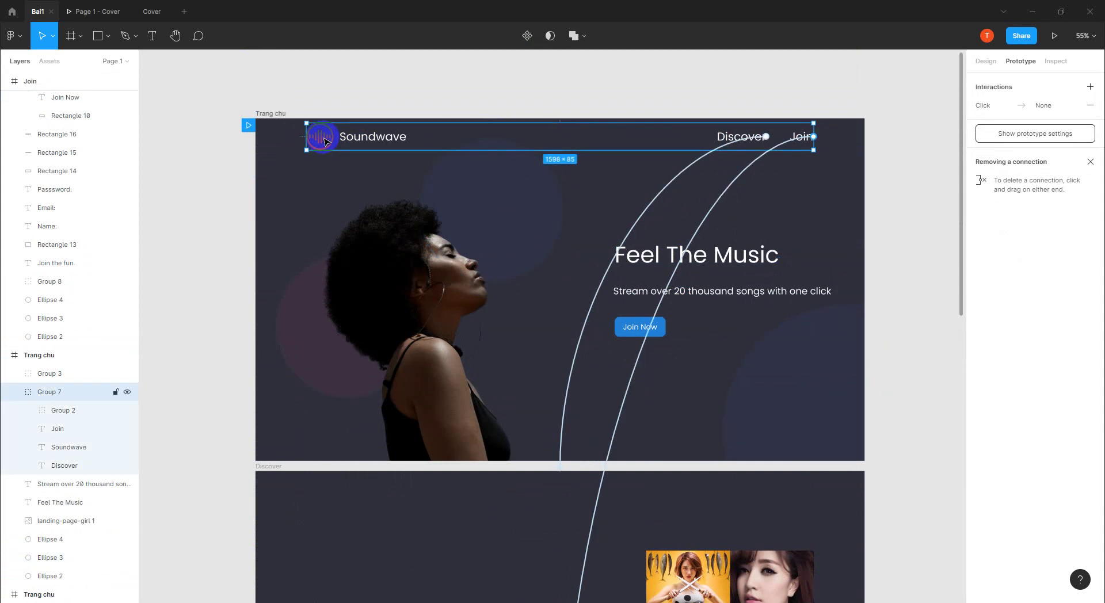
pyautogui.click(351, 511)
pyautogui.hotkey('ctrl', 'v')
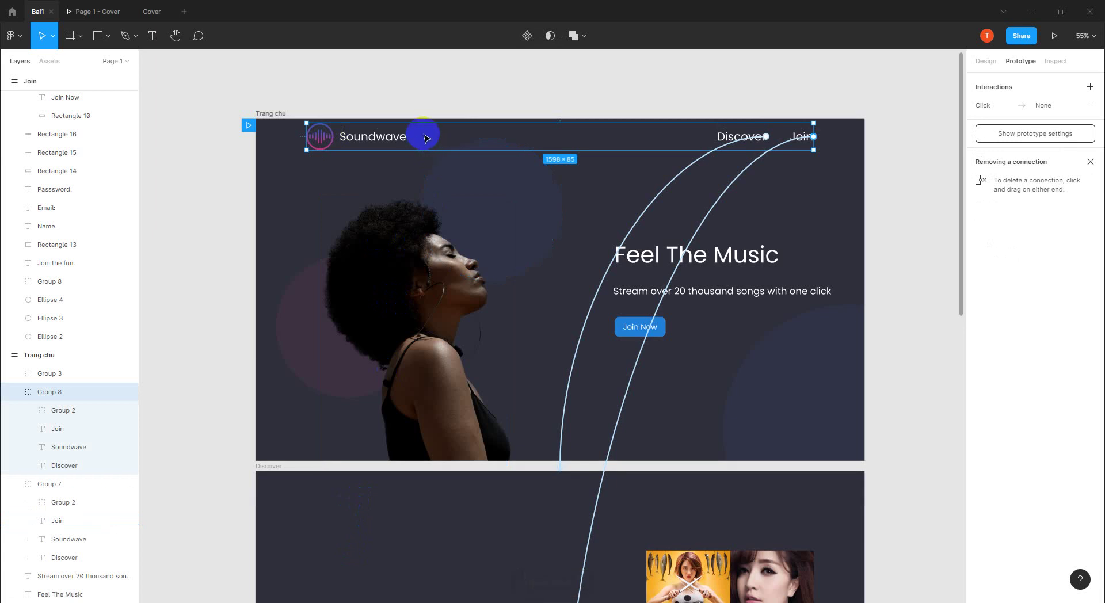
# - Drag the pasted nav bar copy to the top of the Discover frame
pyautogui.moveTo(424, 138); pyautogui.dragTo(394, 510)
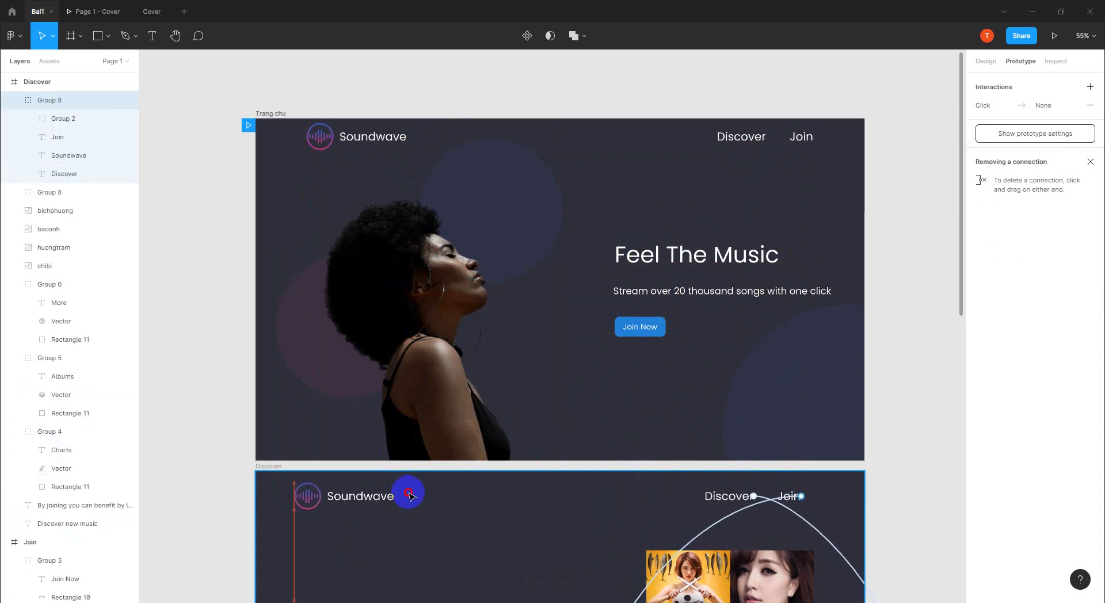
pyautogui.moveTo(395, 510); pyautogui.dragTo(409, 492)
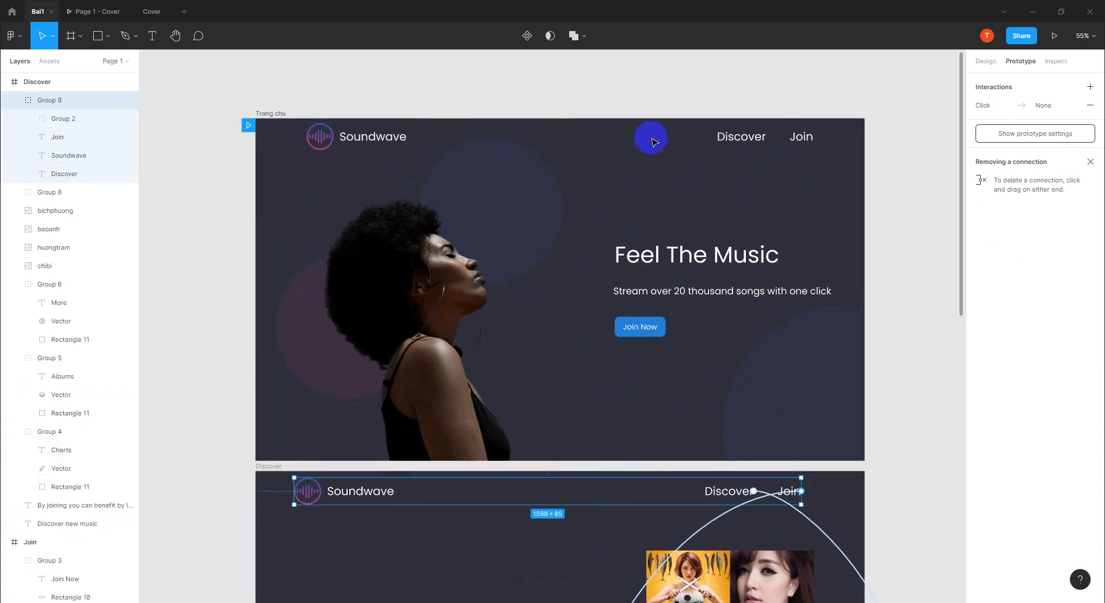
pyautogui.press('Escape')
pyautogui.scroll(-5, 719, 369)
pyautogui.scroll(-2, 521, 475)
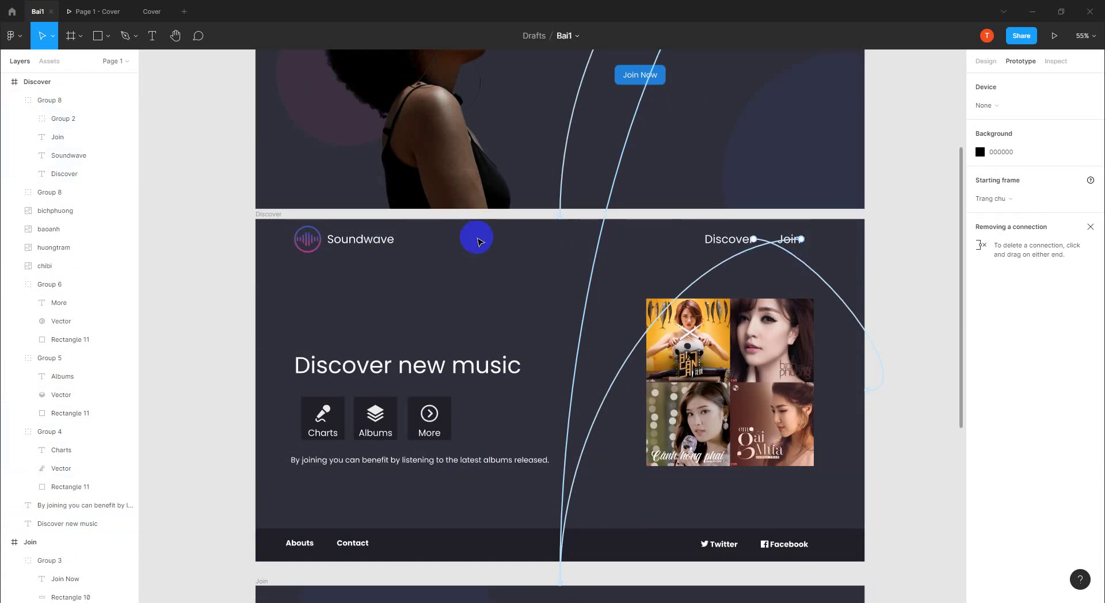
# - Check the Trang chu nav bar's X/Y position in the Design panel
pyautogui.click(990, 65)
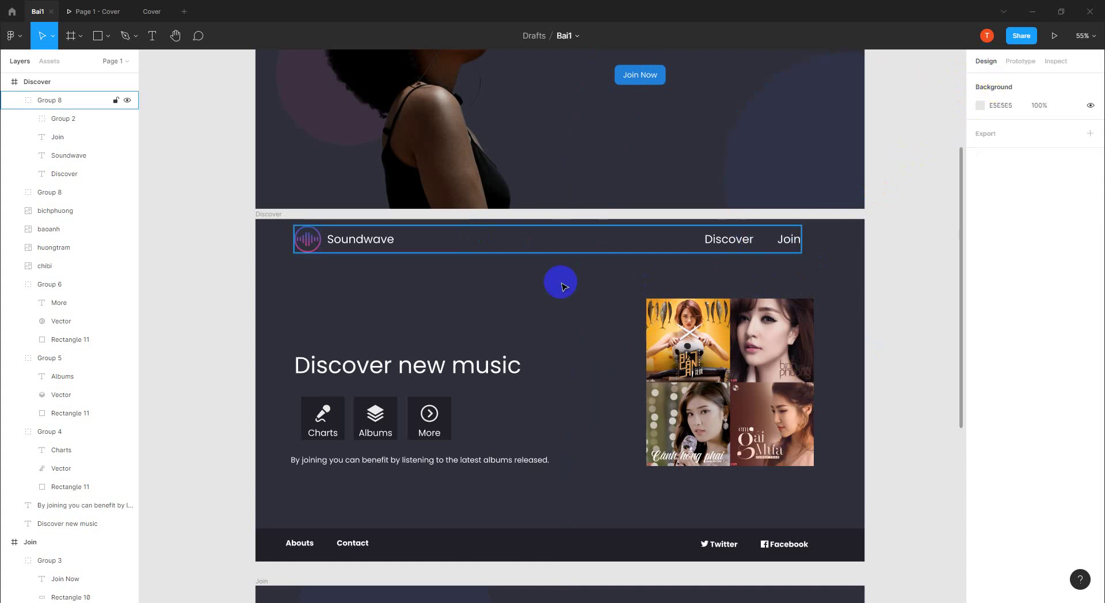
pyautogui.scroll(2, 561, 284)
pyautogui.scroll(5, 550, 242)
pyautogui.scroll(2, 494, 259)
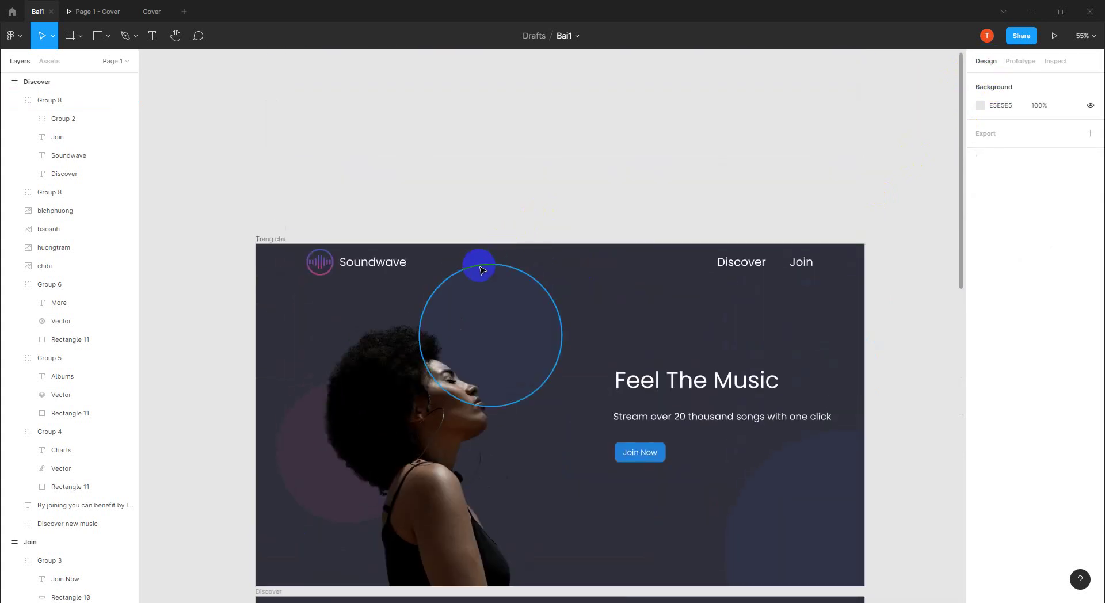
pyautogui.click(435, 272)
pyautogui.click(375, 263)
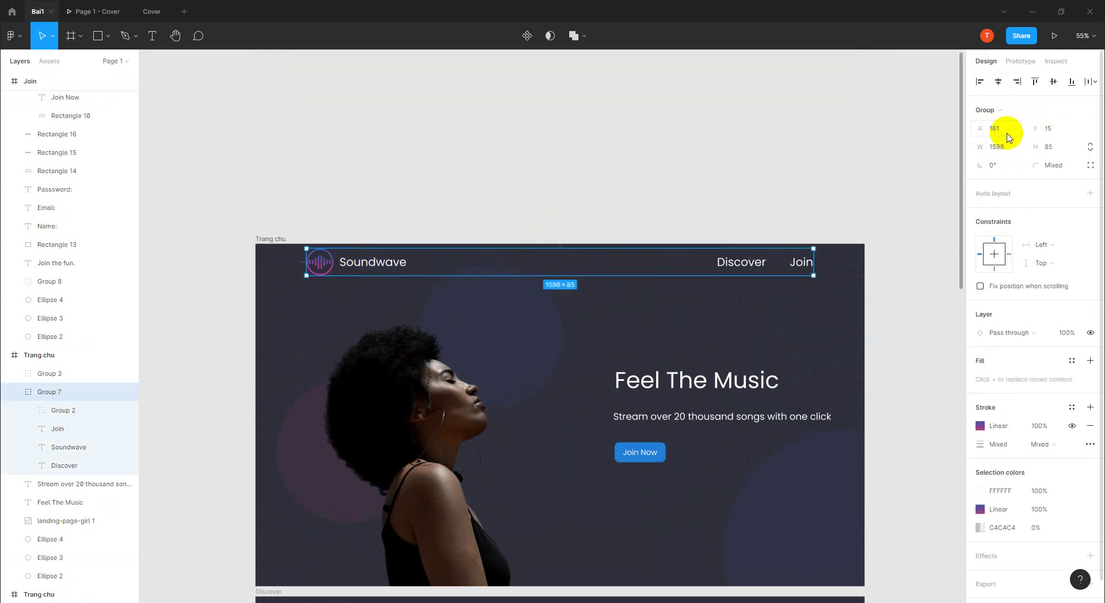
pyautogui.scroll(-2, 637, 476)
pyautogui.scroll(-4, 370, 337)
pyautogui.scroll(-4, 357, 197)
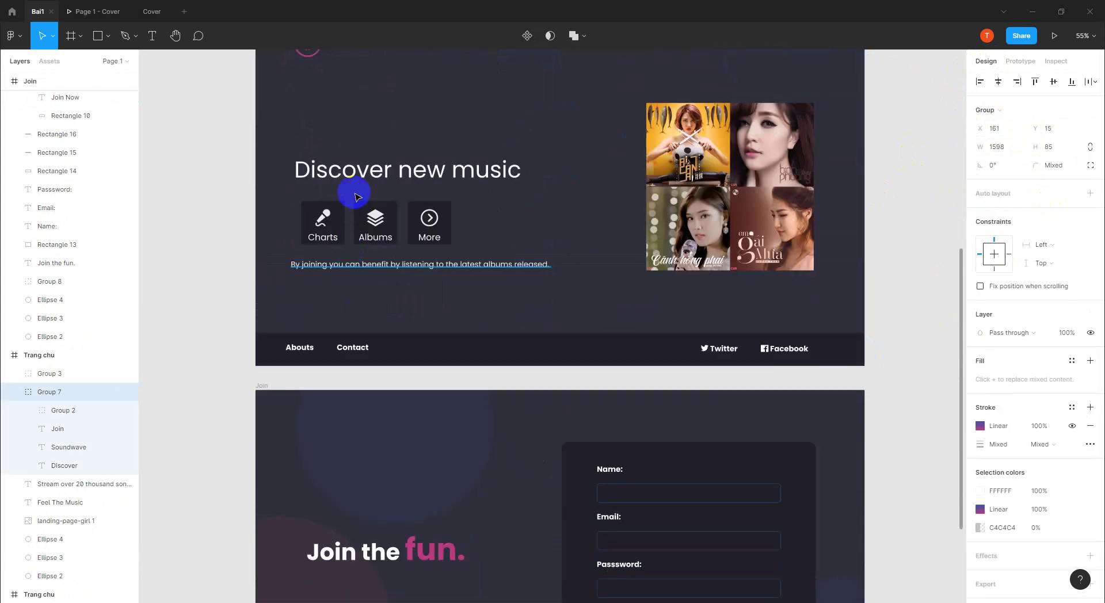
# - Position the Discover frame's nav bar at X 161, Y 15
pyautogui.scroll(1, 379, 213)
pyautogui.click(363, 89)
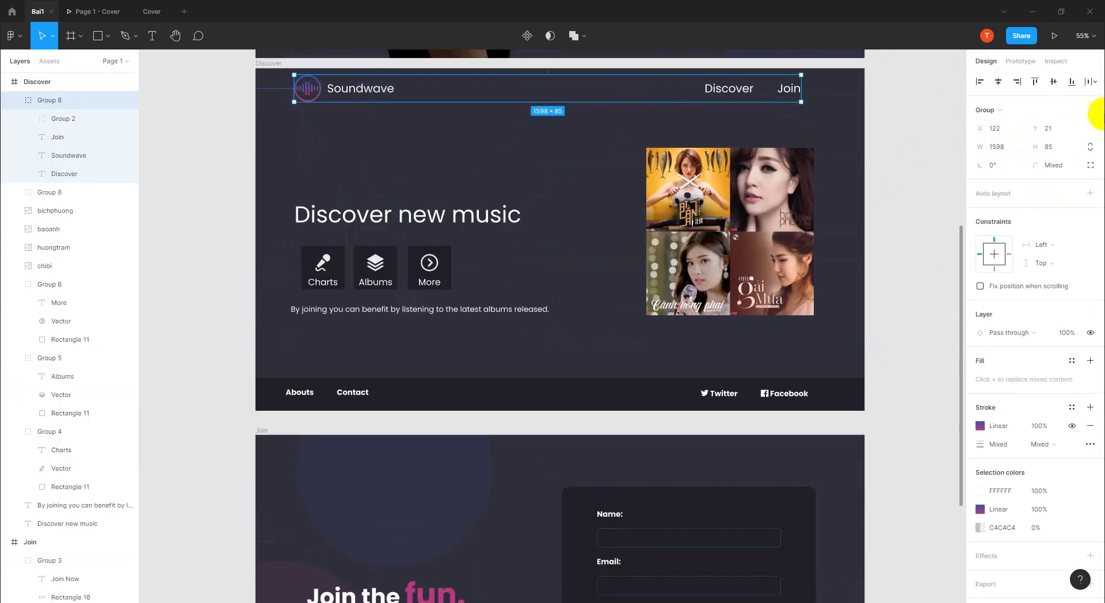
pyautogui.click(1000, 133)
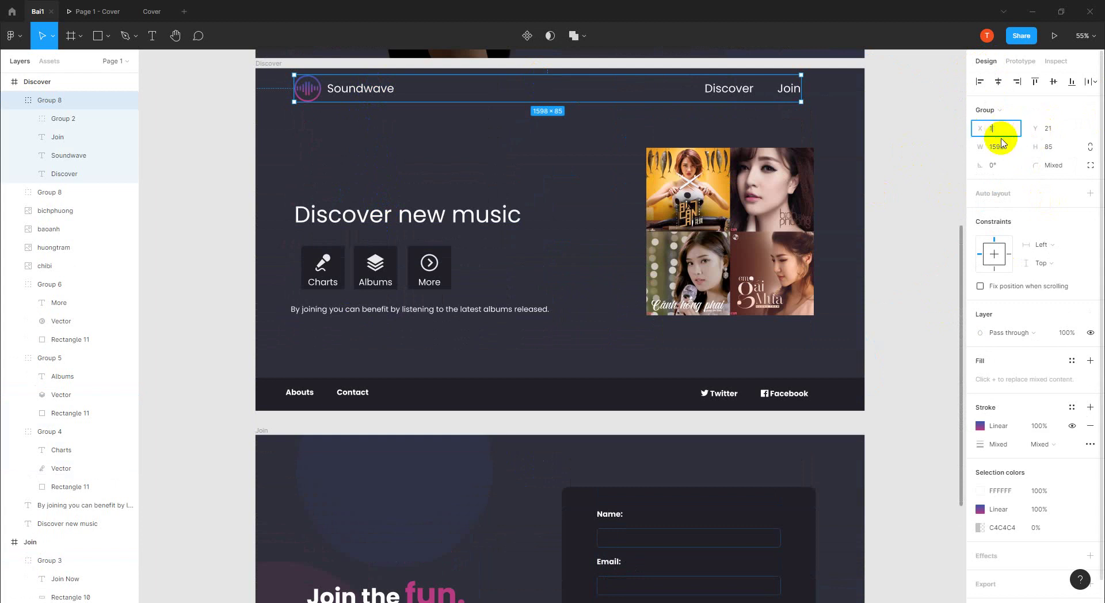
pyautogui.write('61')
pyautogui.press('Tab')
pyautogui.write('1')
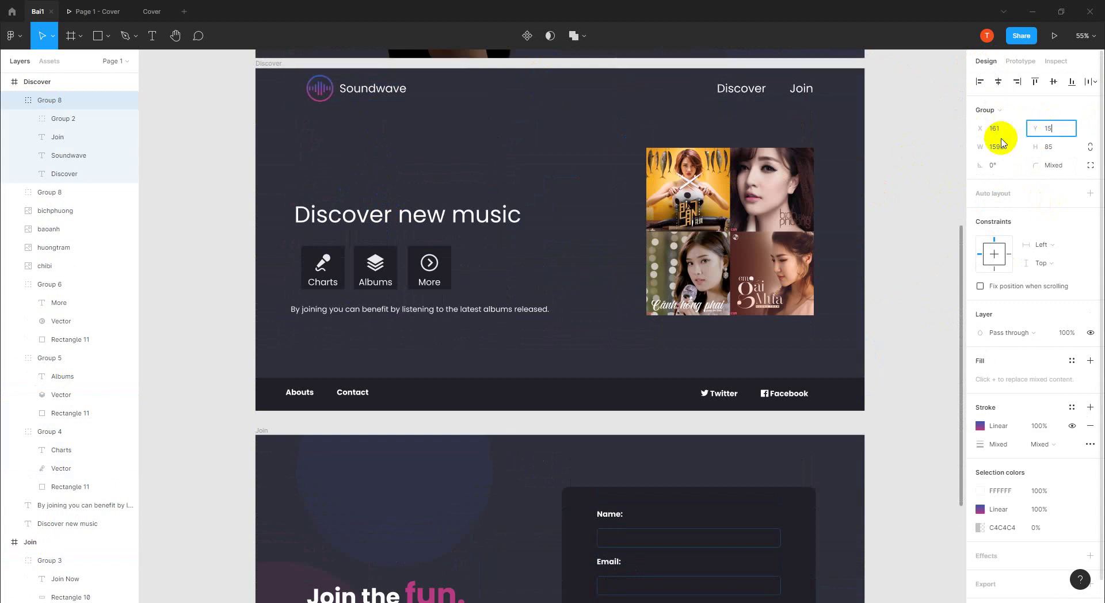
pyautogui.press('Return')
# - Alt-drag a copy of the nav bar into the Join frame and place it at X 161, Y 15
pyautogui.moveTo(380, 89); pyautogui.dragTo(374, 459)
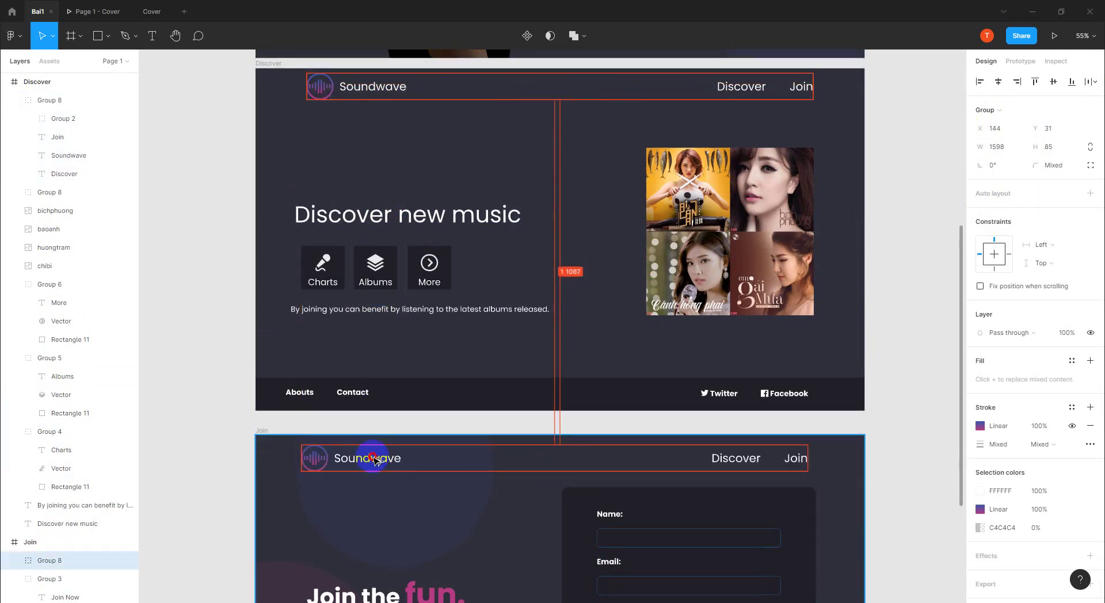
pyautogui.moveTo(374, 459); pyautogui.dragTo(390, 461)
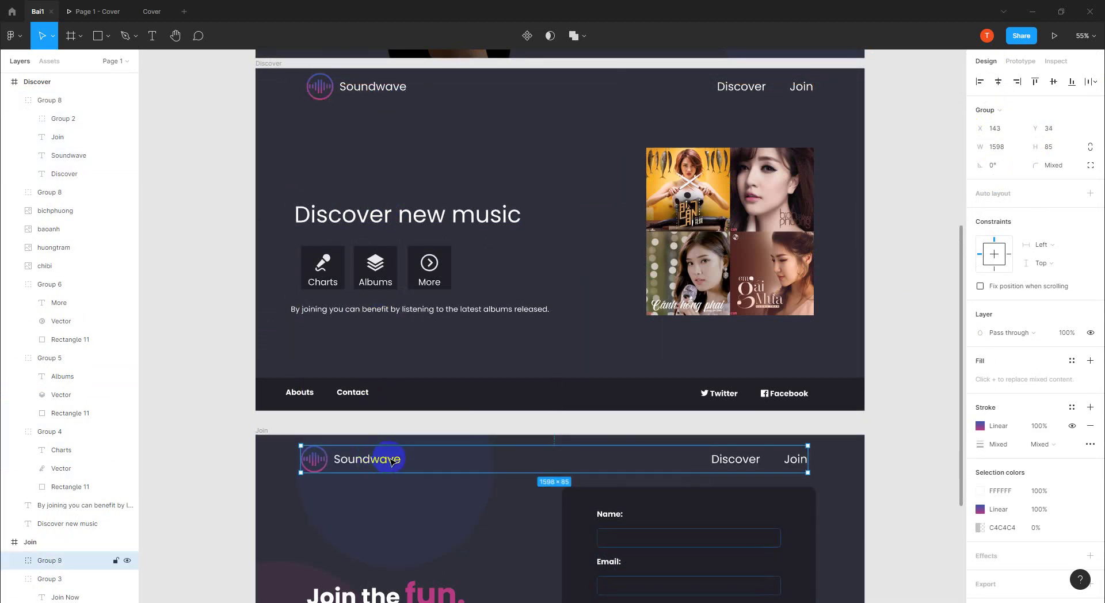
pyautogui.click(1007, 132)
pyautogui.write('161')
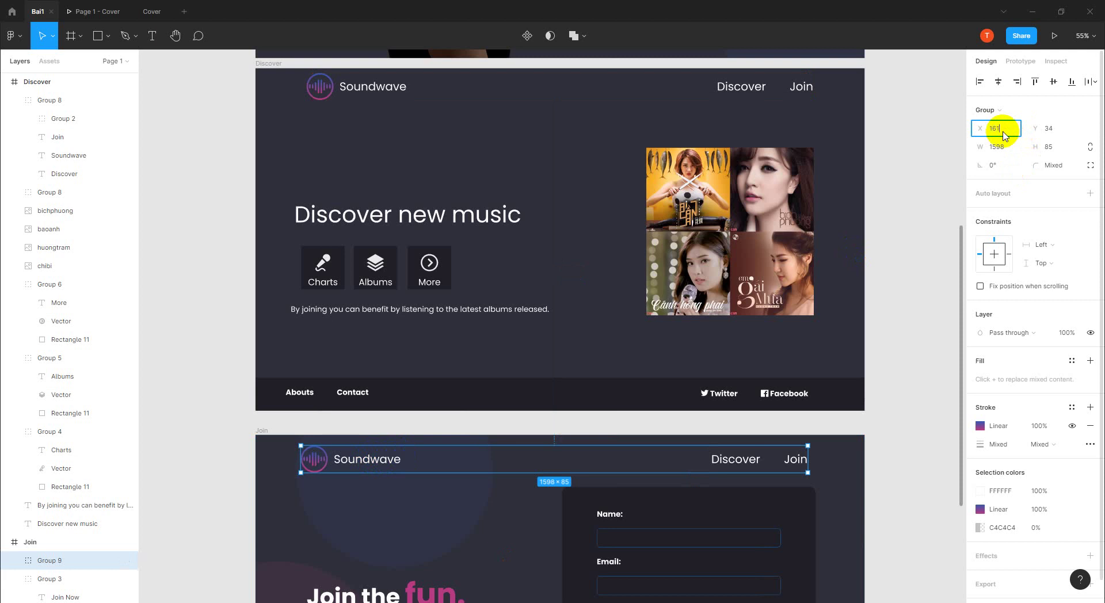
pyautogui.press('Tab')
pyautogui.write('15')
pyautogui.press('Return')
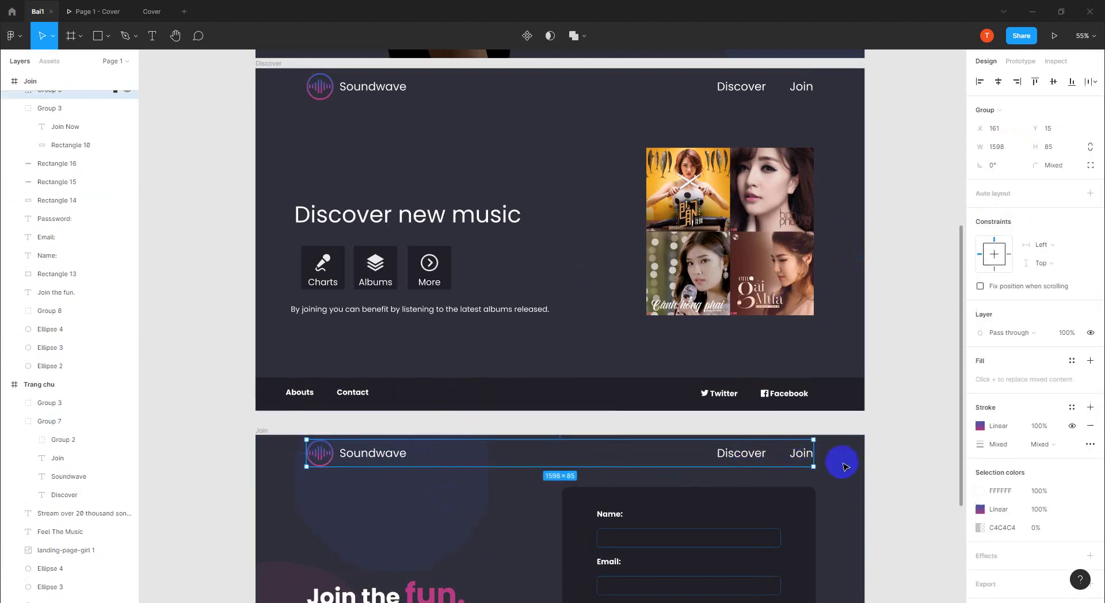
pyautogui.click(855, 433)
# - Switch to Prototype mode and review the Discover and Join connections across the three frames
pyautogui.scroll(1, 857, 436)
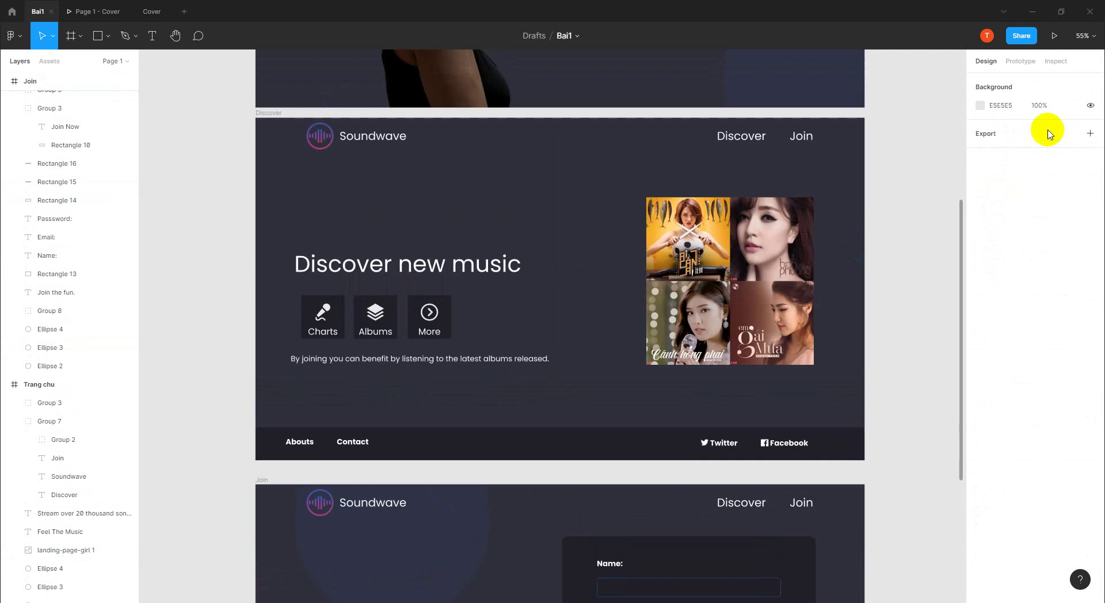
pyautogui.click(1020, 61)
pyautogui.scroll(-1, 846, 376)
pyautogui.scroll(1, 844, 384)
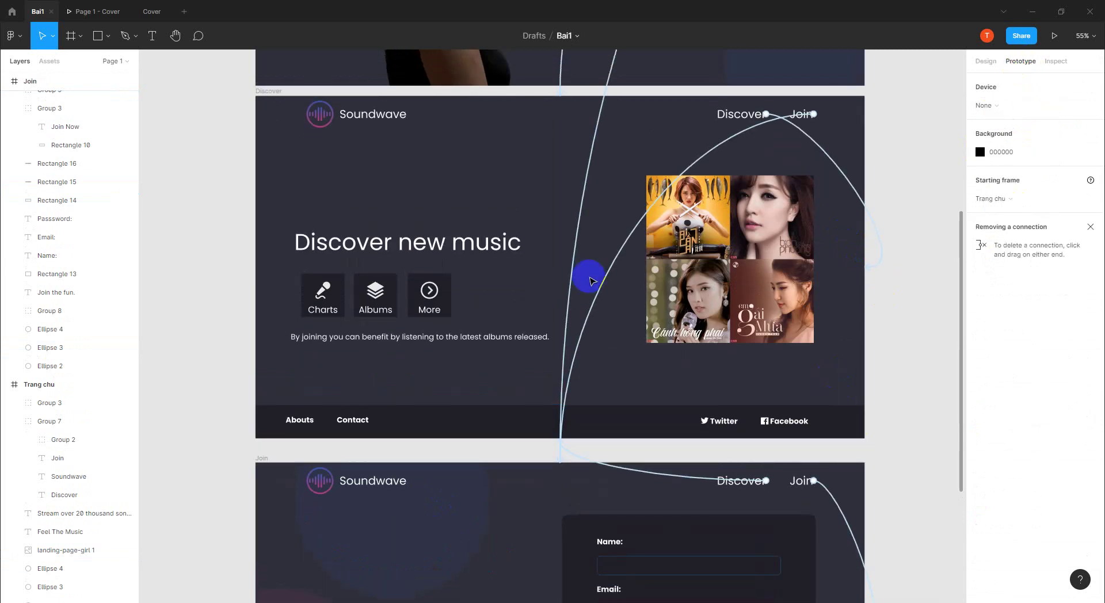
pyautogui.scroll(4, 587, 278)
pyautogui.scroll(3, 767, 222)
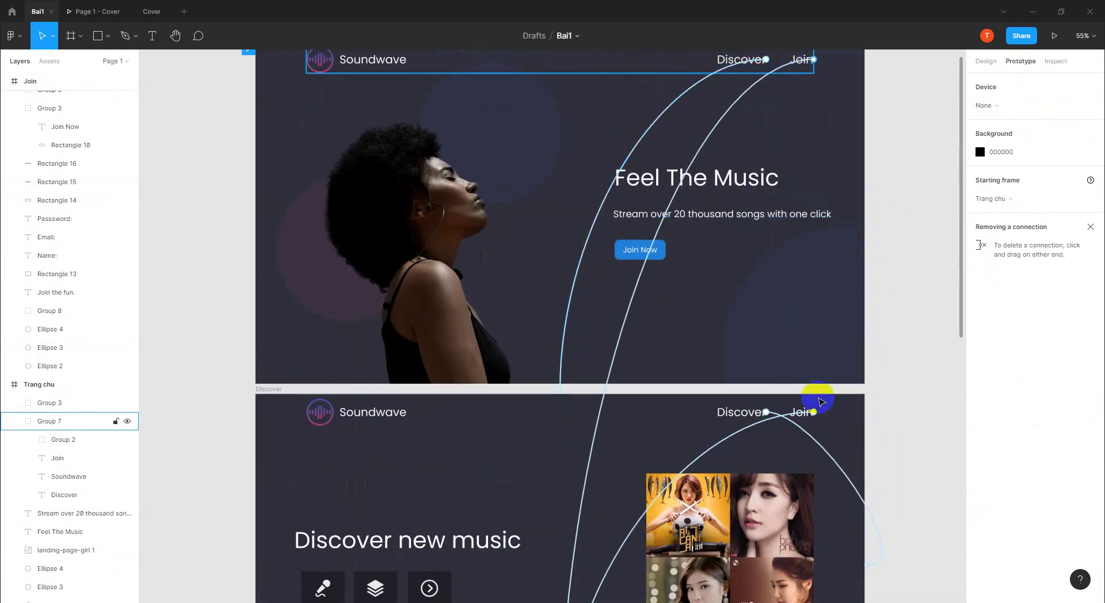
pyautogui.scroll(-1, 808, 391)
pyautogui.scroll(-1, 773, 419)
pyautogui.scroll(-3, 771, 421)
pyautogui.scroll(-2, 770, 424)
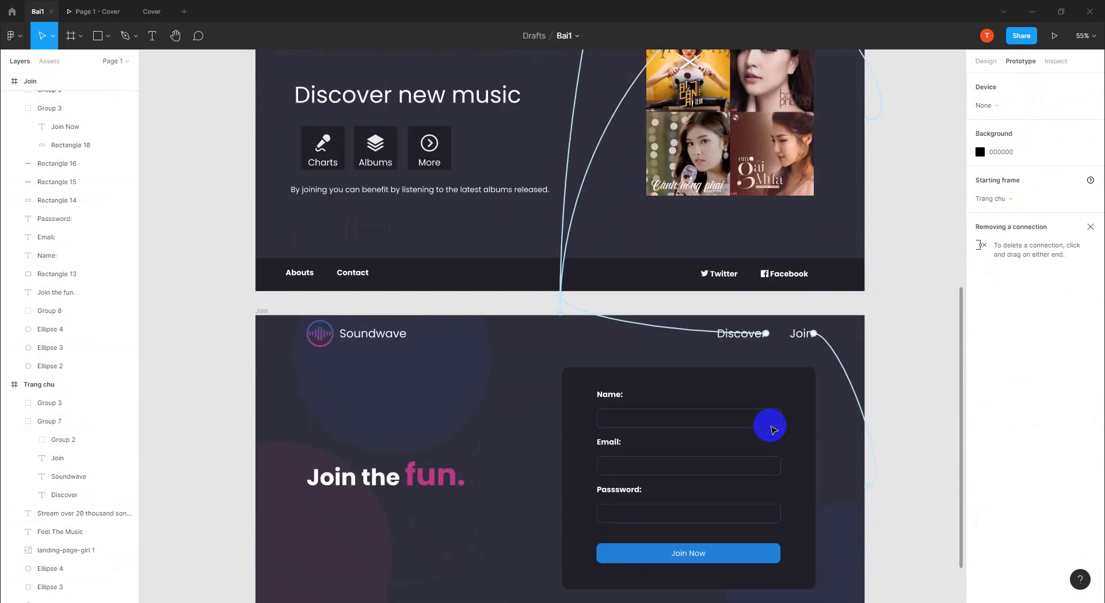
pyautogui.scroll(-1, 806, 409)
pyautogui.scroll(-1, 871, 385)
pyautogui.scroll(-3, 900, 373)
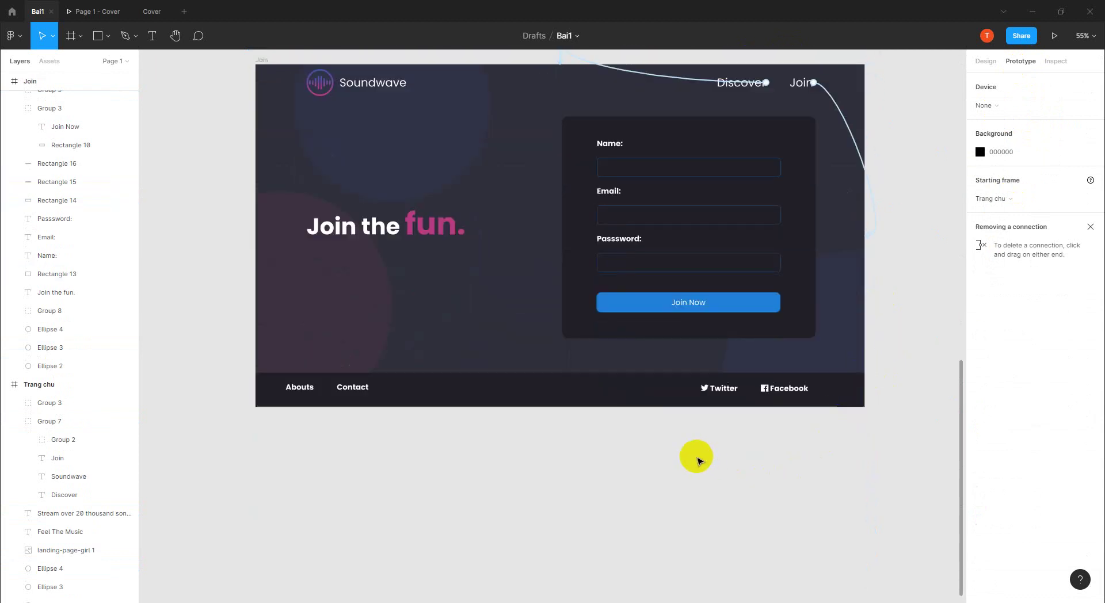
pyautogui.scroll(1, 747, 478)
pyautogui.scroll(2, 794, 471)
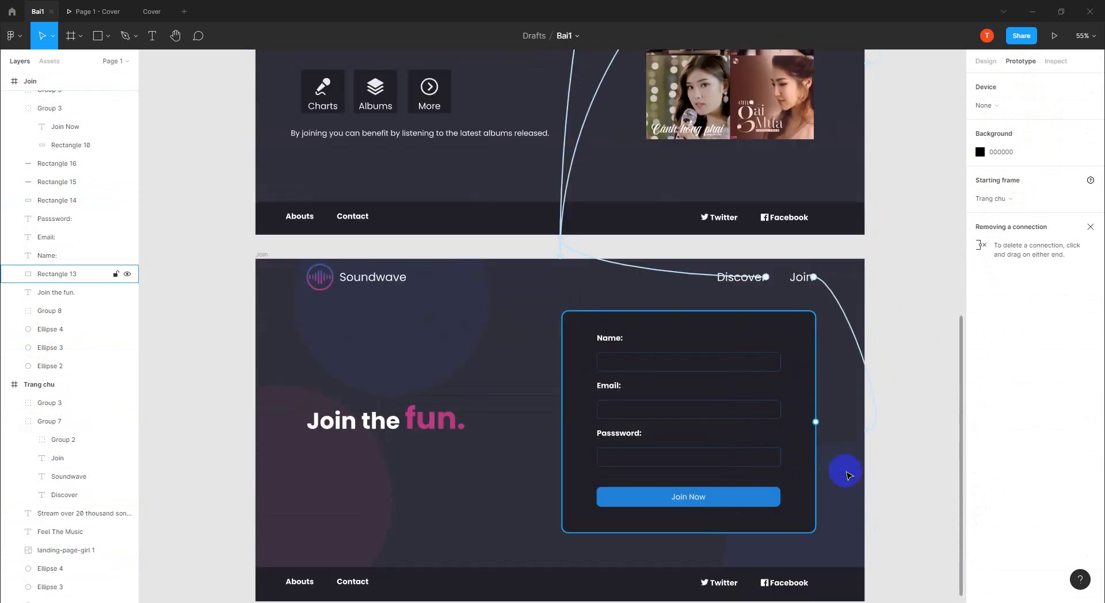
pyautogui.scroll(5, 898, 288)
pyautogui.scroll(3, 917, 209)
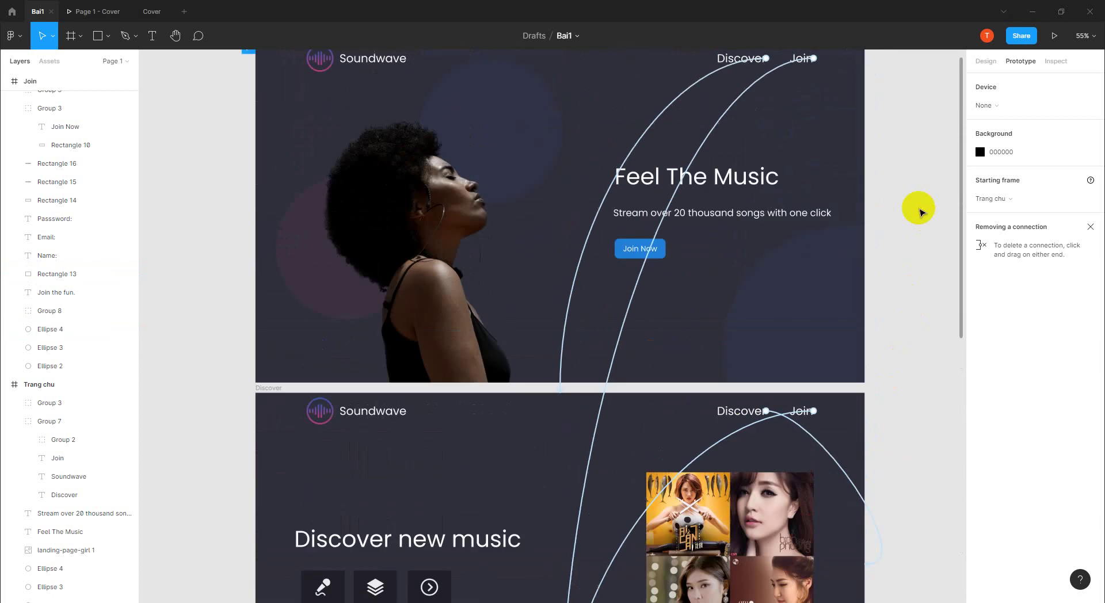
pyautogui.scroll(1, 898, 211)
pyautogui.click(1054, 36)
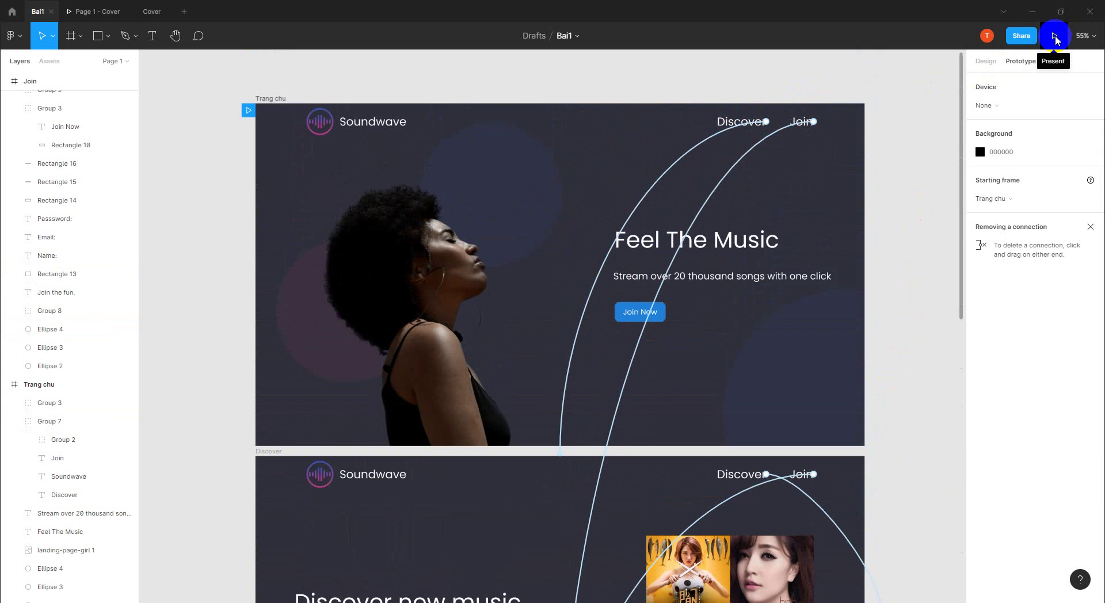
# - Play the prototype, alternate between the Discover and Join links, then return to the Bai1 file
pyautogui.click(1056, 39)
pyautogui.click(1060, 44)
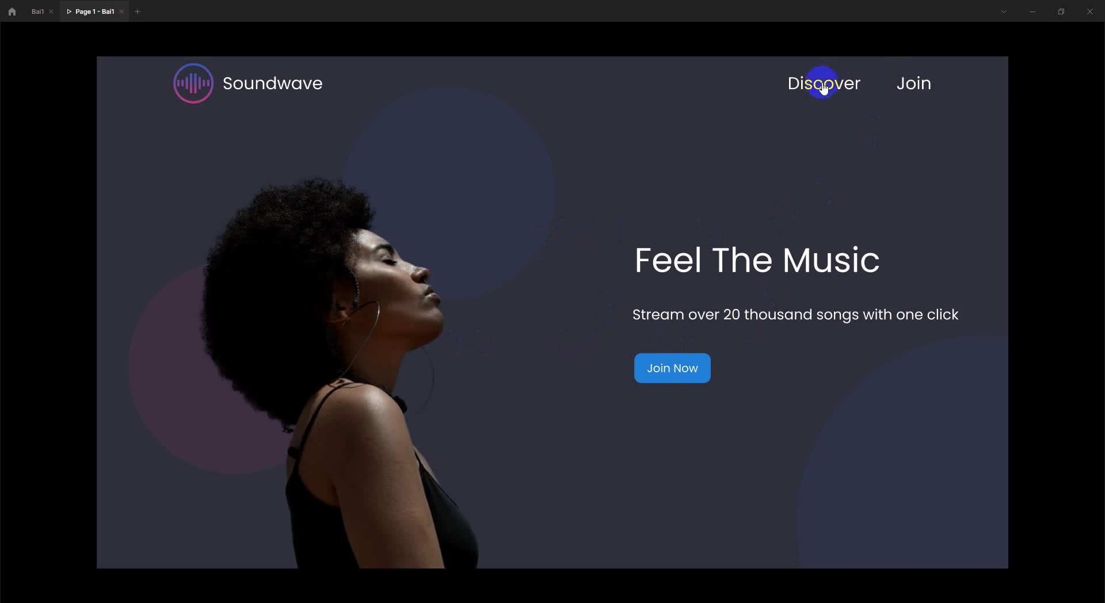
pyautogui.click(824, 85)
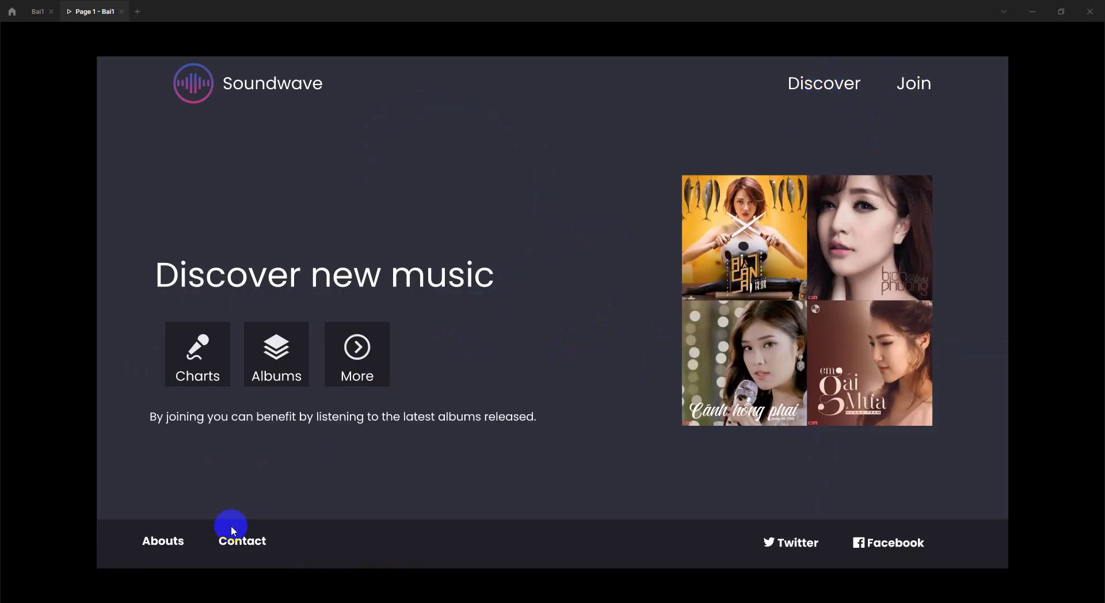
pyautogui.click(920, 86)
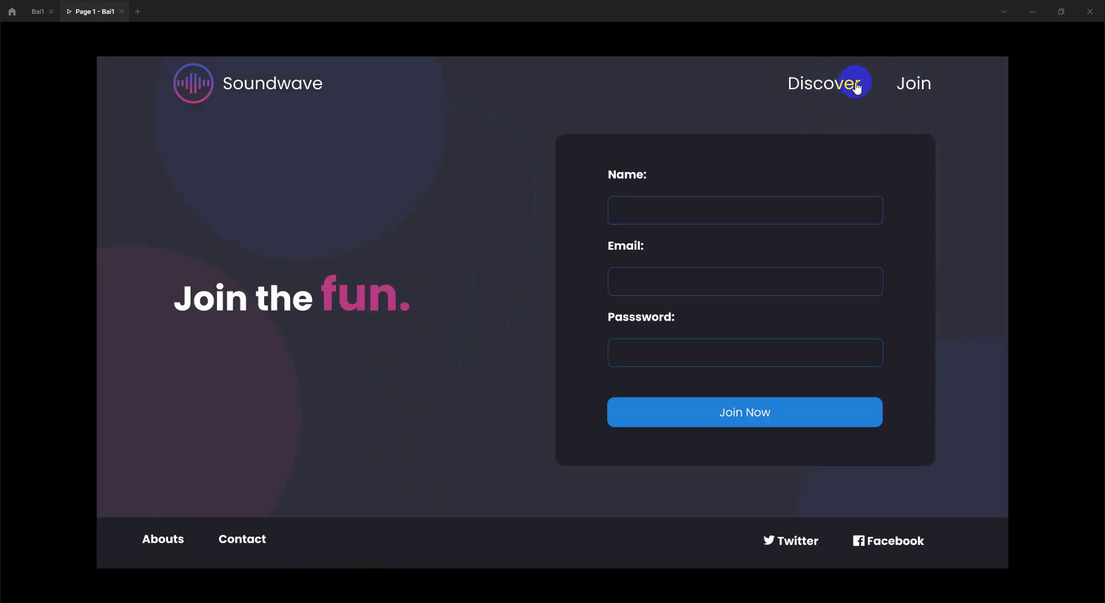
pyautogui.click(832, 86)
pyautogui.click(912, 83)
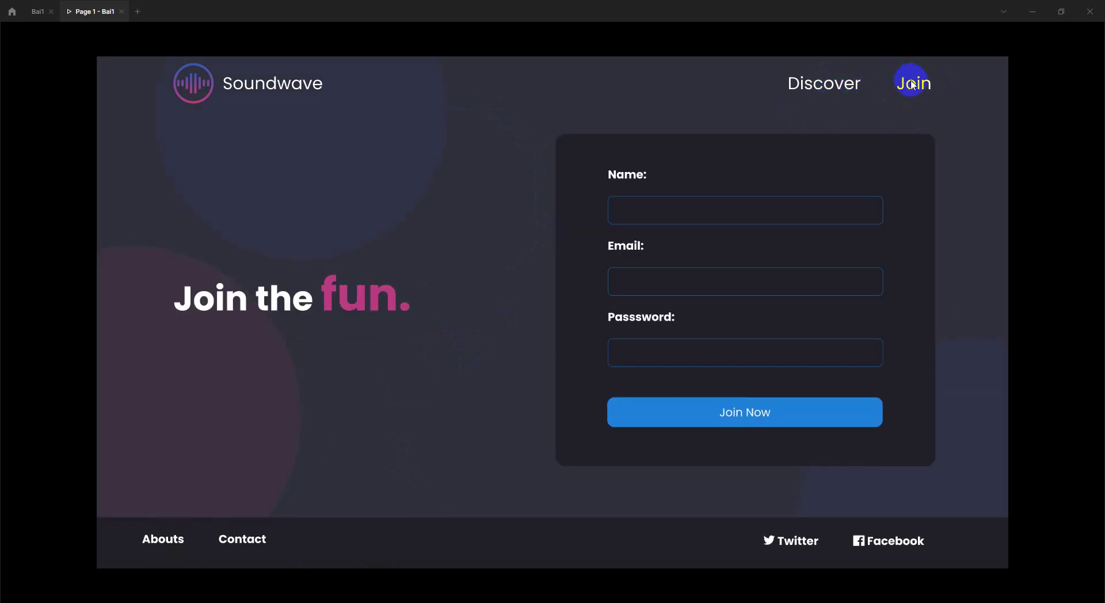
pyautogui.click(823, 90)
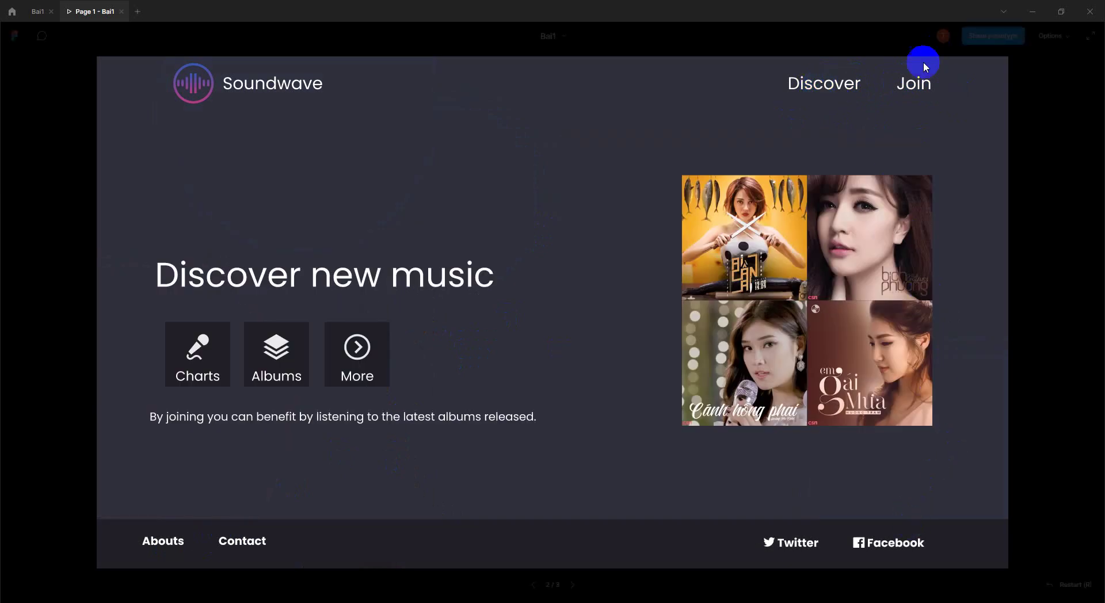
pyautogui.click(915, 84)
pyautogui.click(847, 85)
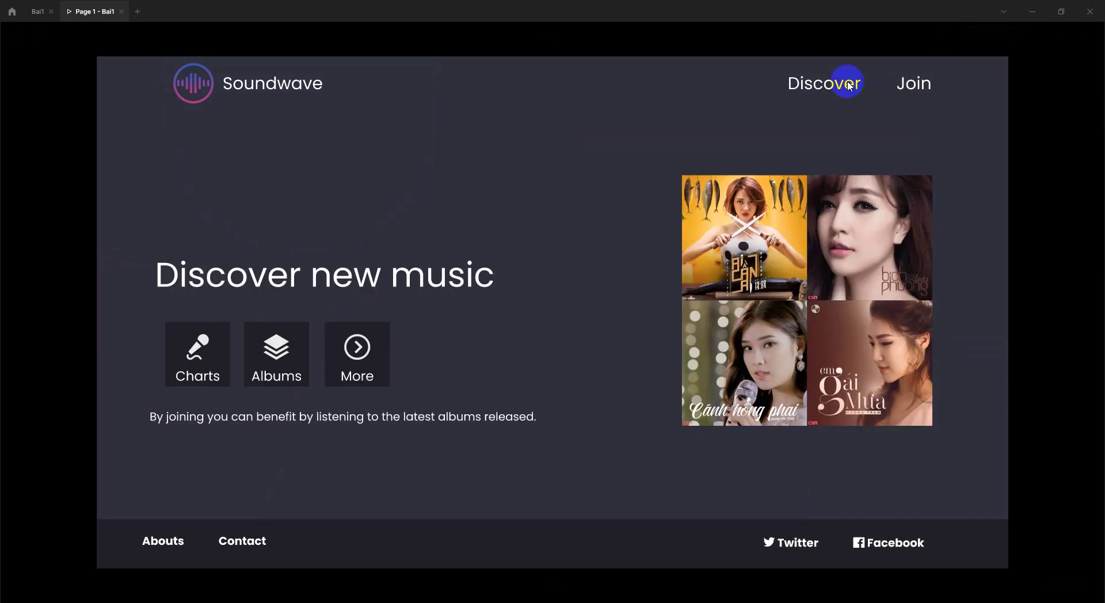
pyautogui.click(916, 86)
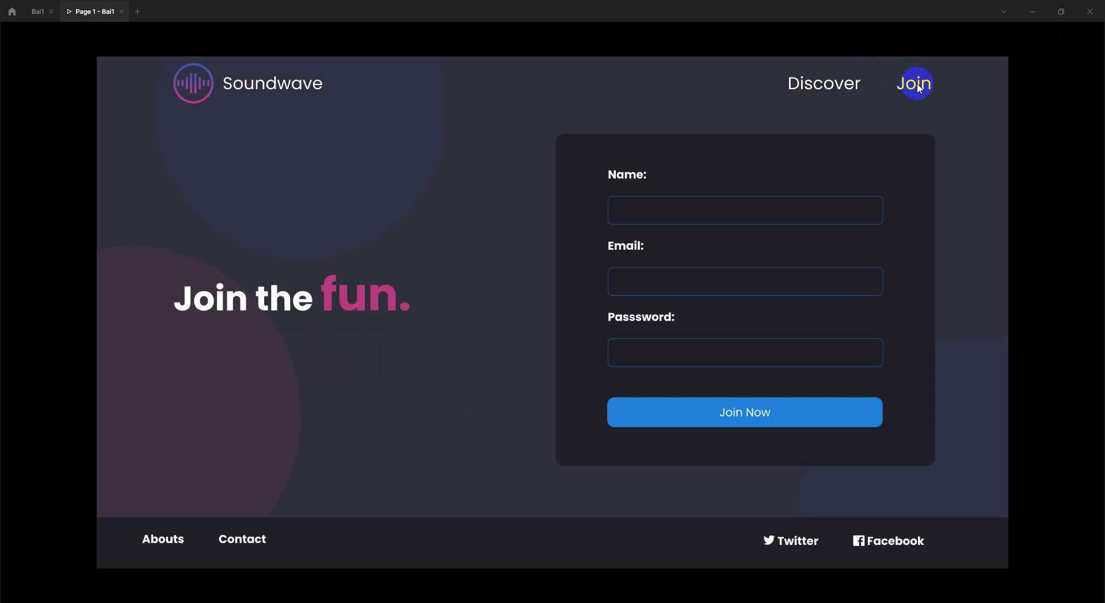
pyautogui.click(37, 12)
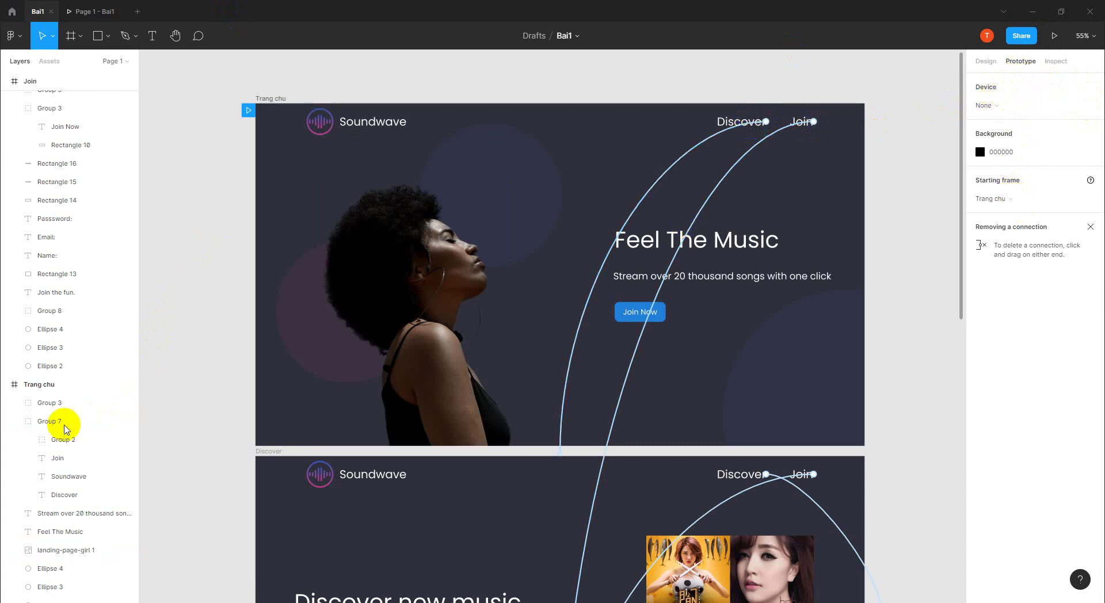
# - Give the Join link's click interaction an upward Push animation (Ease out, 300ms)
pyautogui.click(67, 457)
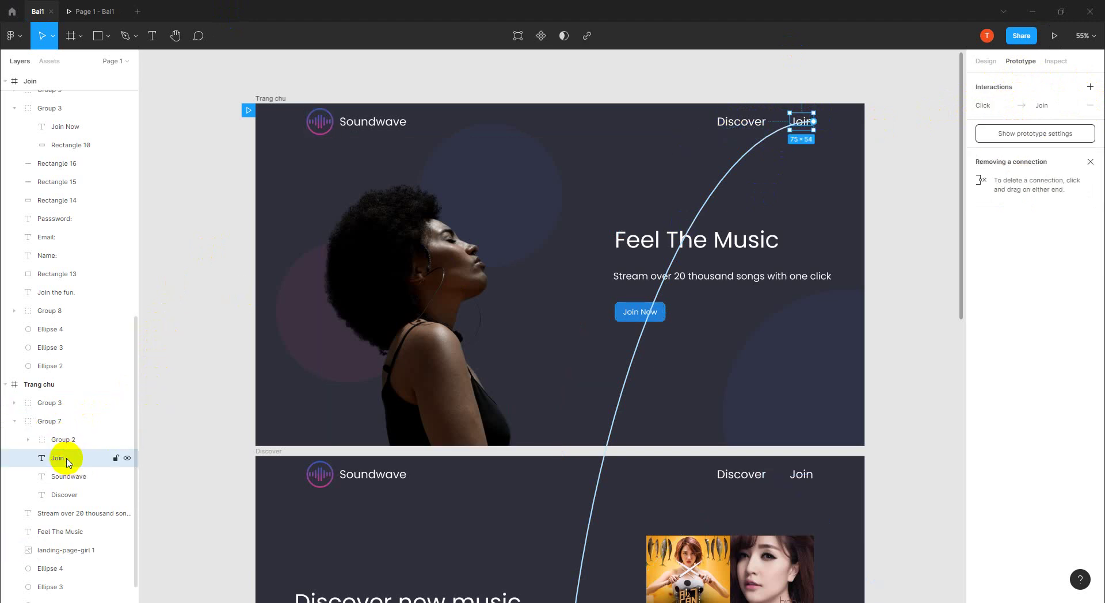
pyautogui.click(1030, 106)
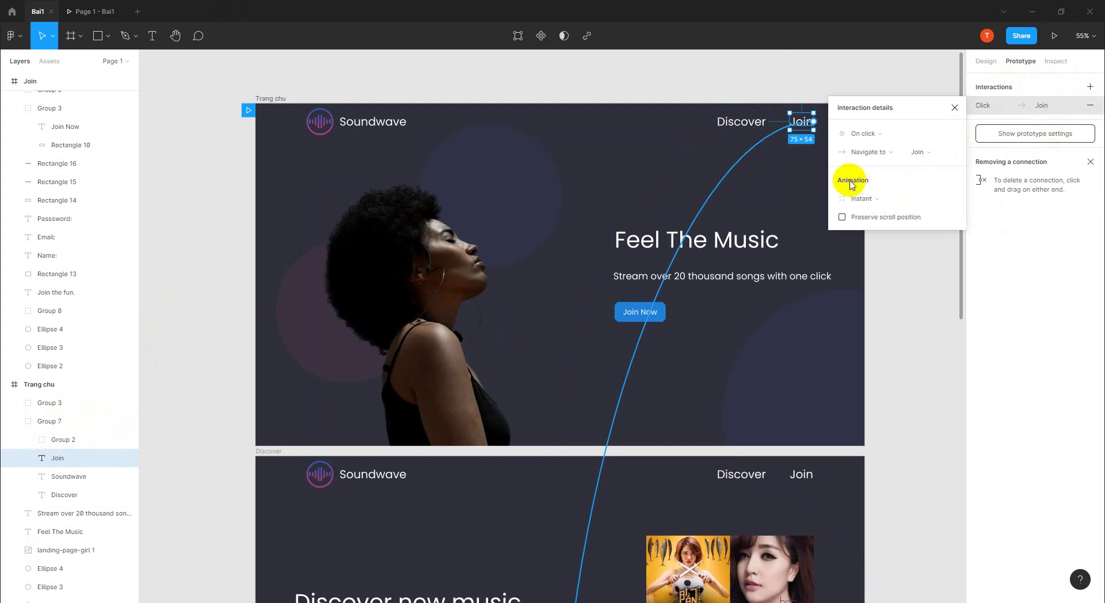
pyautogui.click(879, 200)
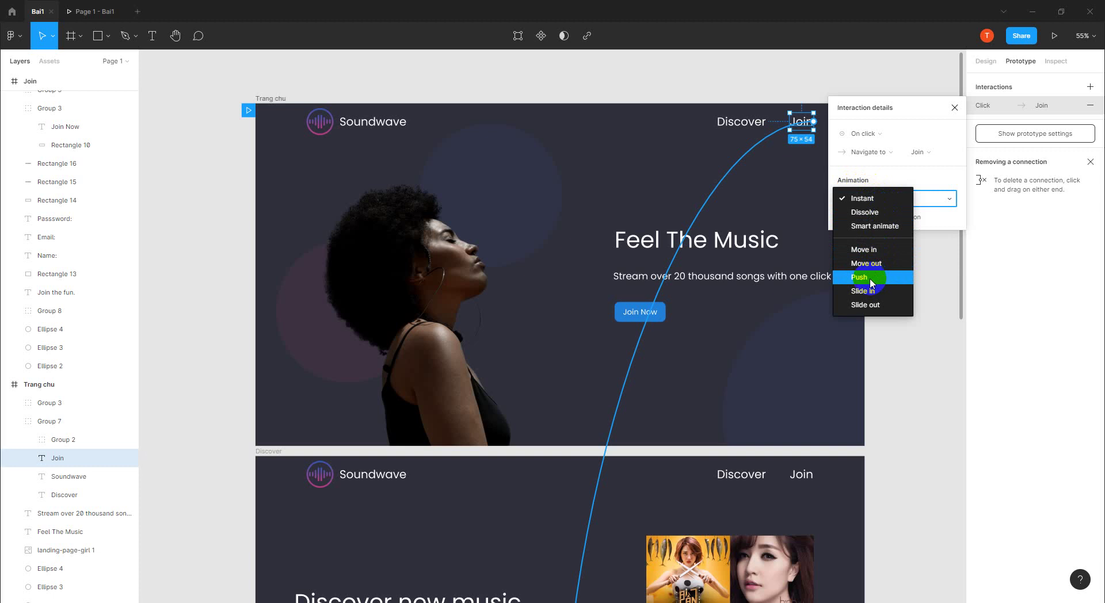
pyautogui.click(871, 283)
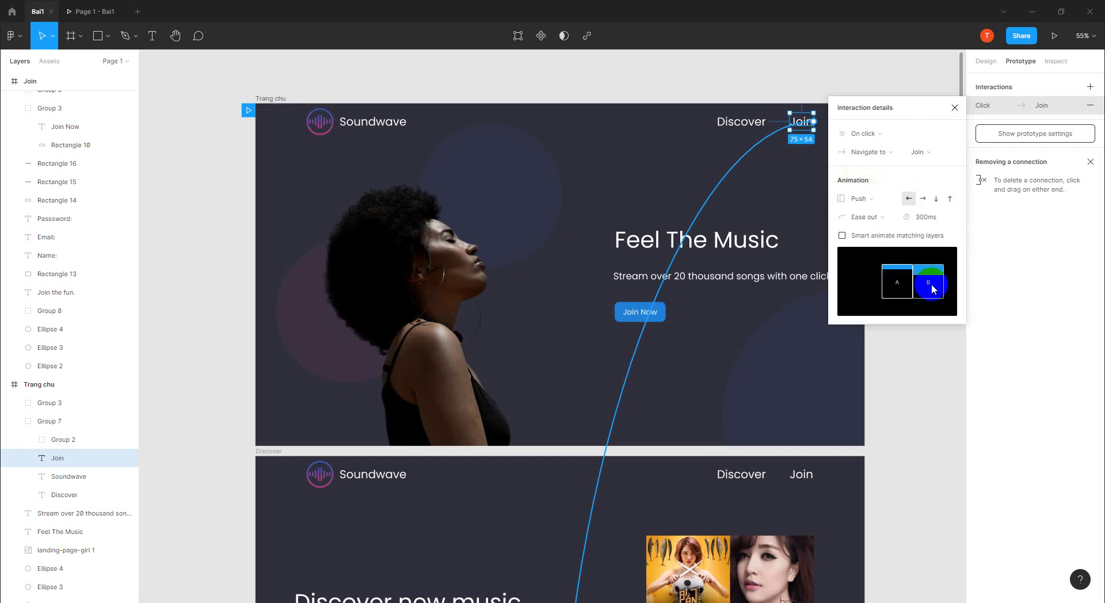
pyautogui.click(930, 202)
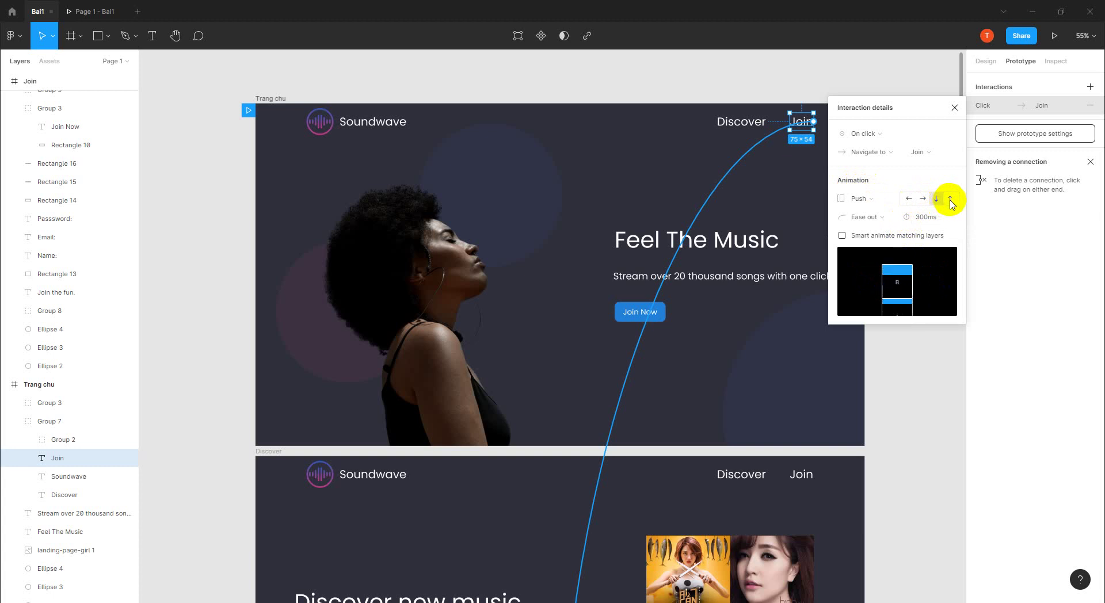
pyautogui.click(909, 200)
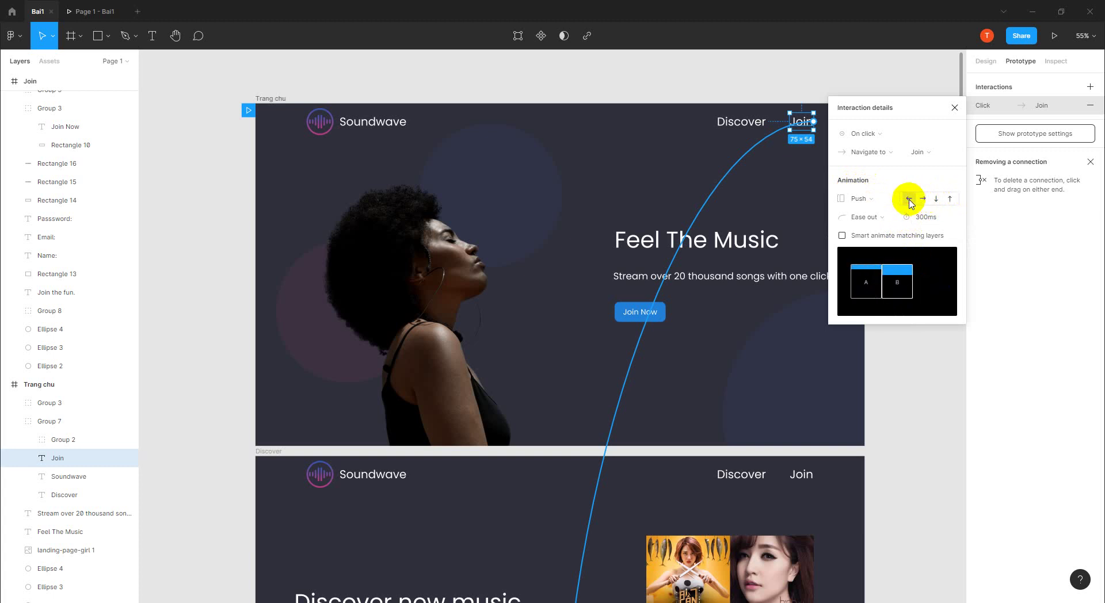
pyautogui.click(950, 201)
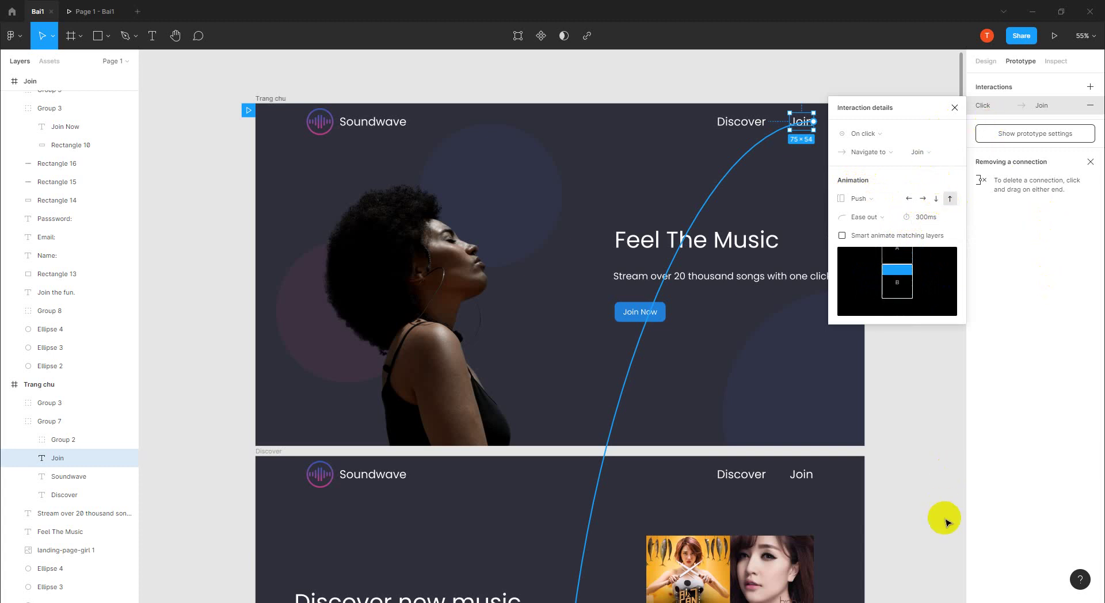
pyautogui.click(742, 128)
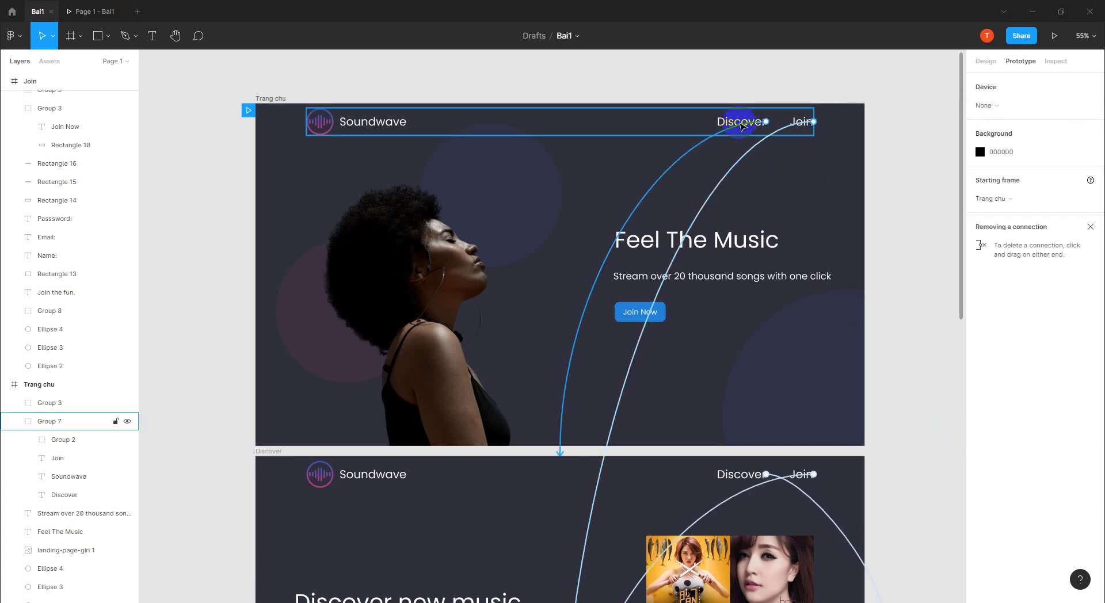
# - Change the Discover link's transition from Instant to Slide in
pyautogui.click(63, 494)
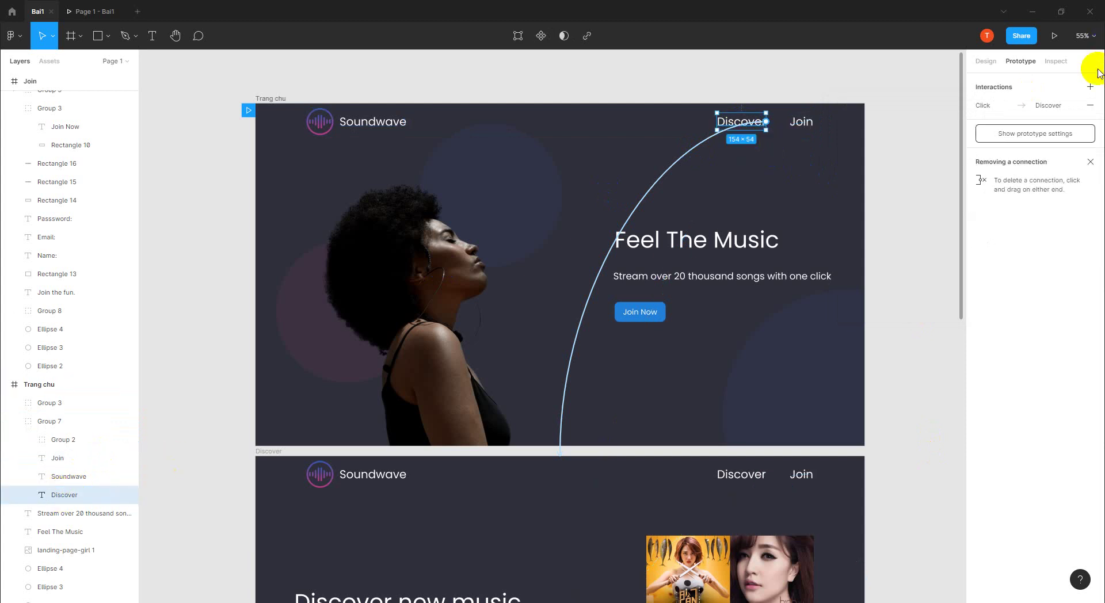
pyautogui.click(1026, 107)
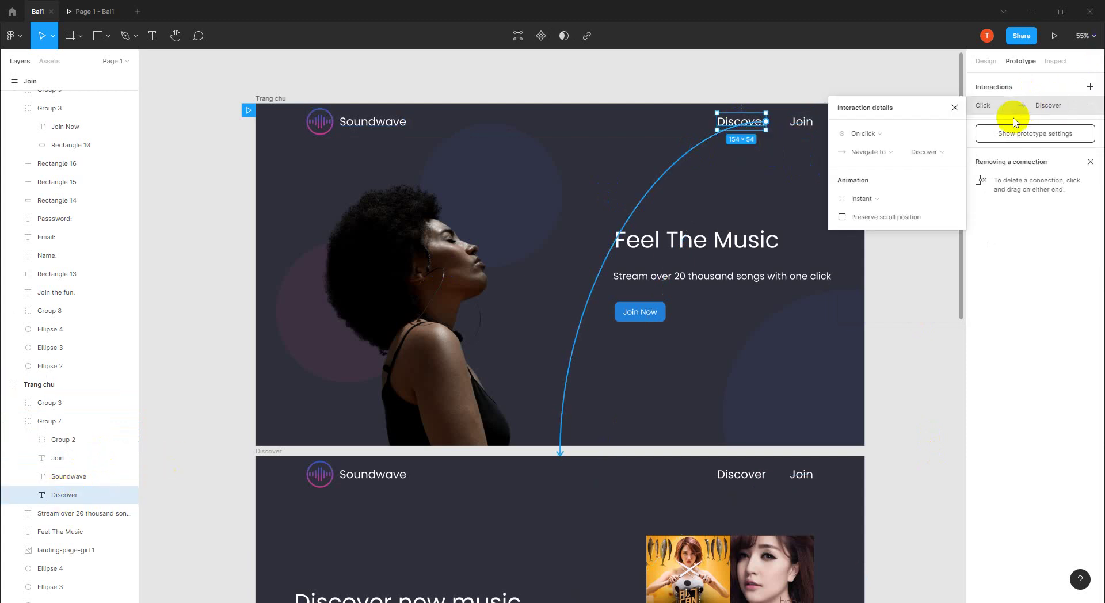
pyautogui.click(882, 200)
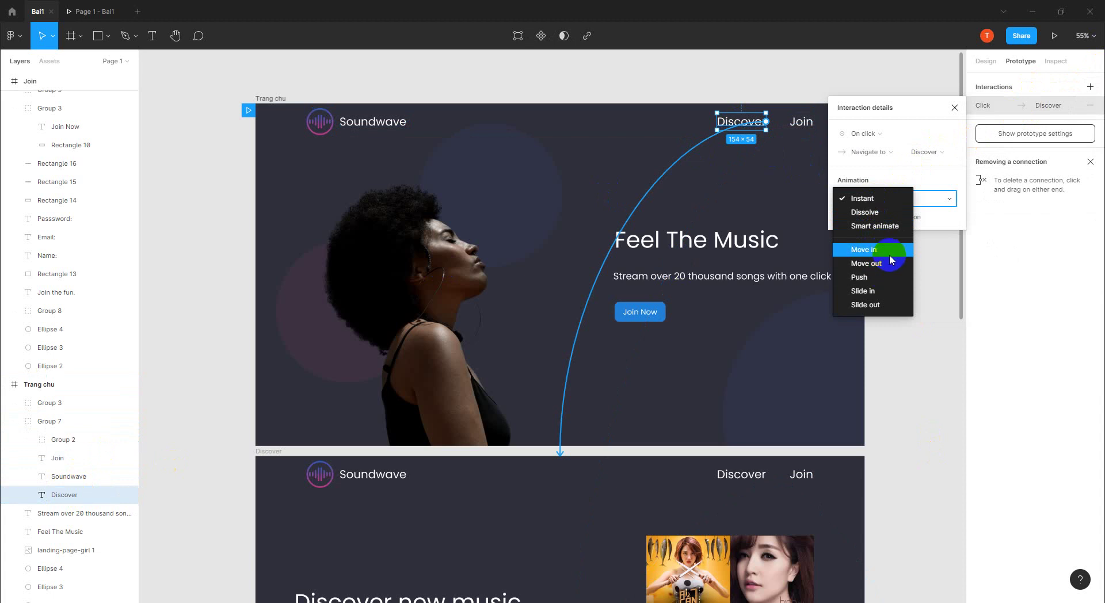
pyautogui.click(883, 291)
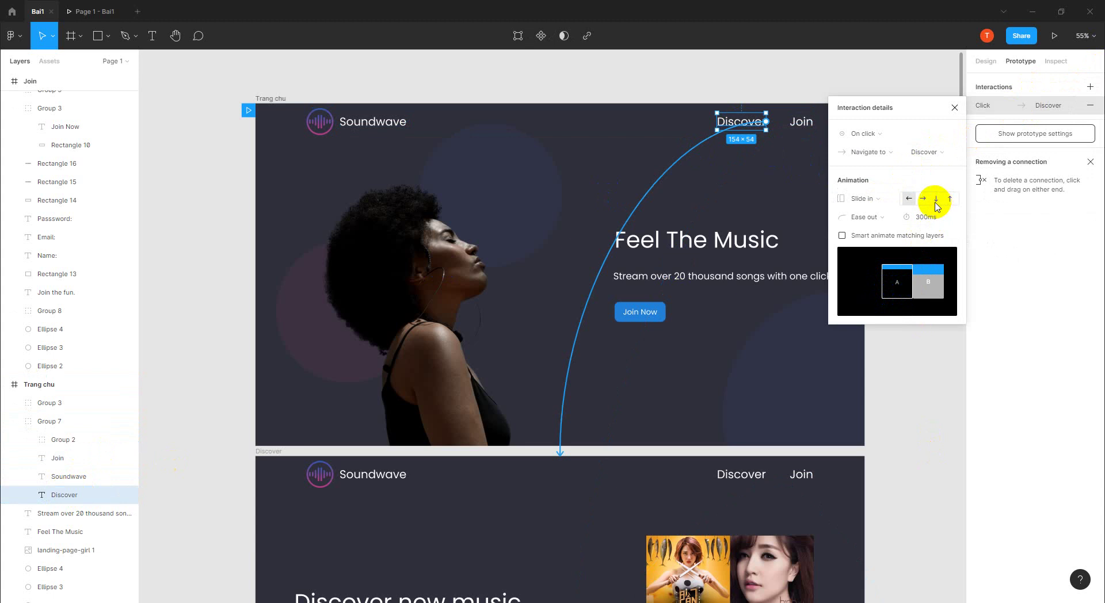
# - Play the prototype, test Discover's Slide in and Join's Push, and adjust the display scaling
pyautogui.click(904, 397)
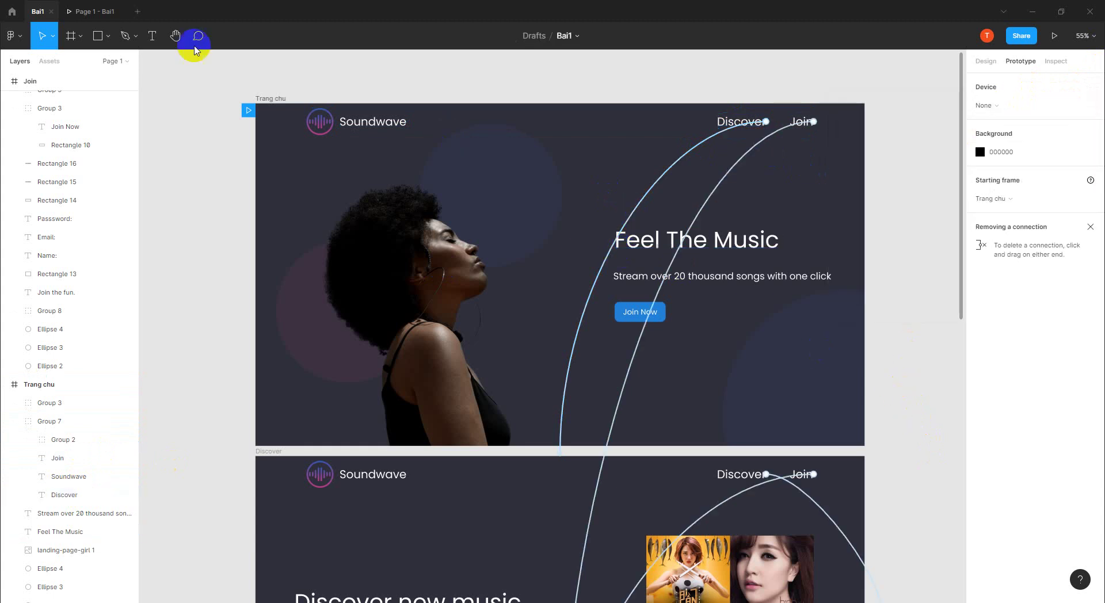
pyautogui.click(95, 12)
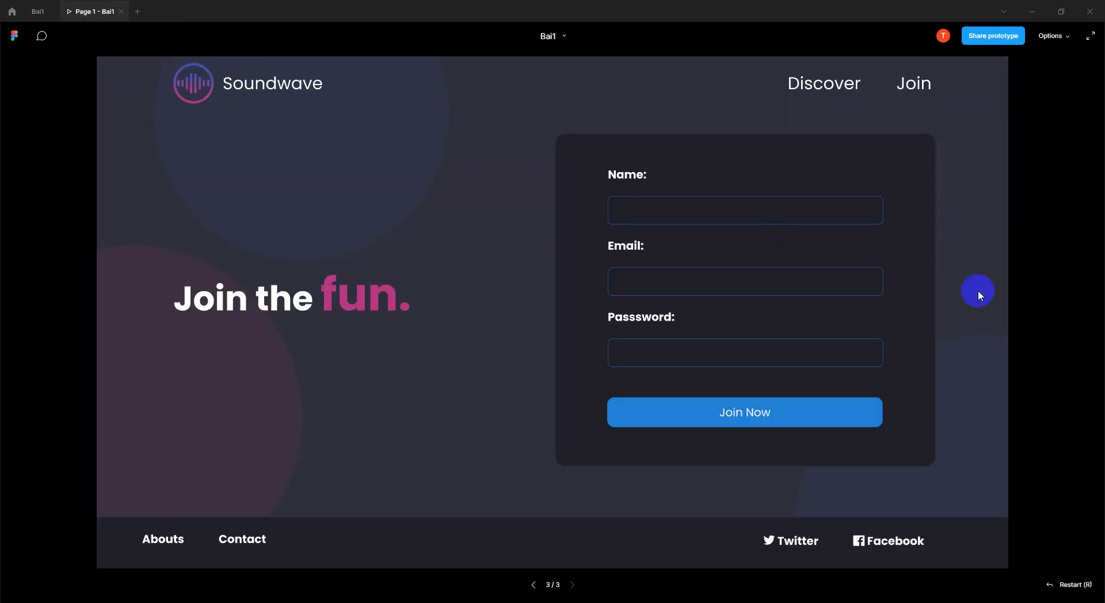
pyautogui.click(836, 85)
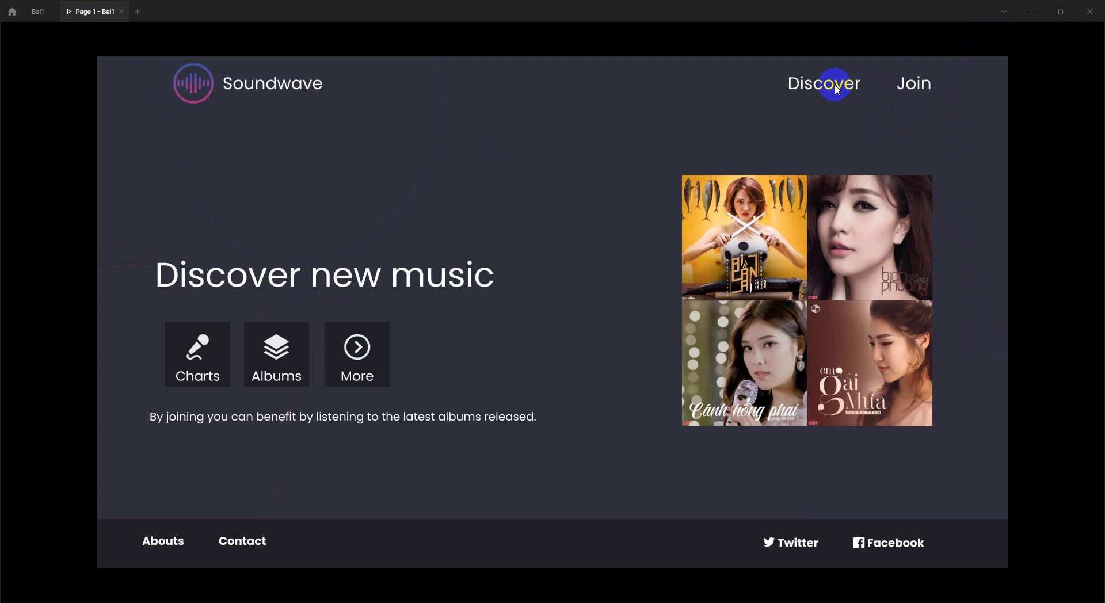
pyautogui.click(904, 86)
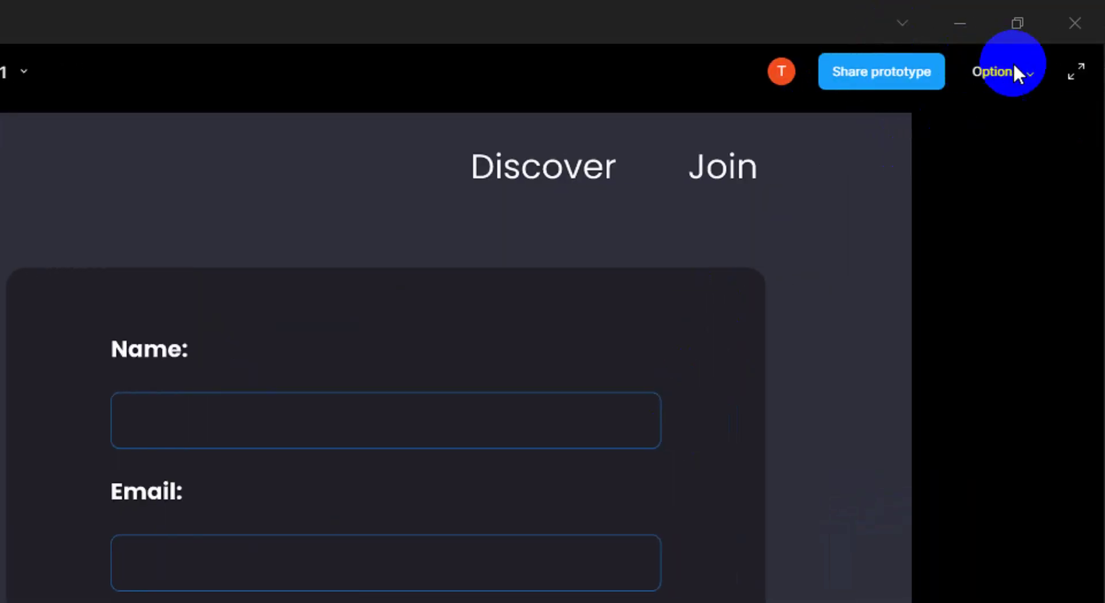
pyautogui.click(1027, 76)
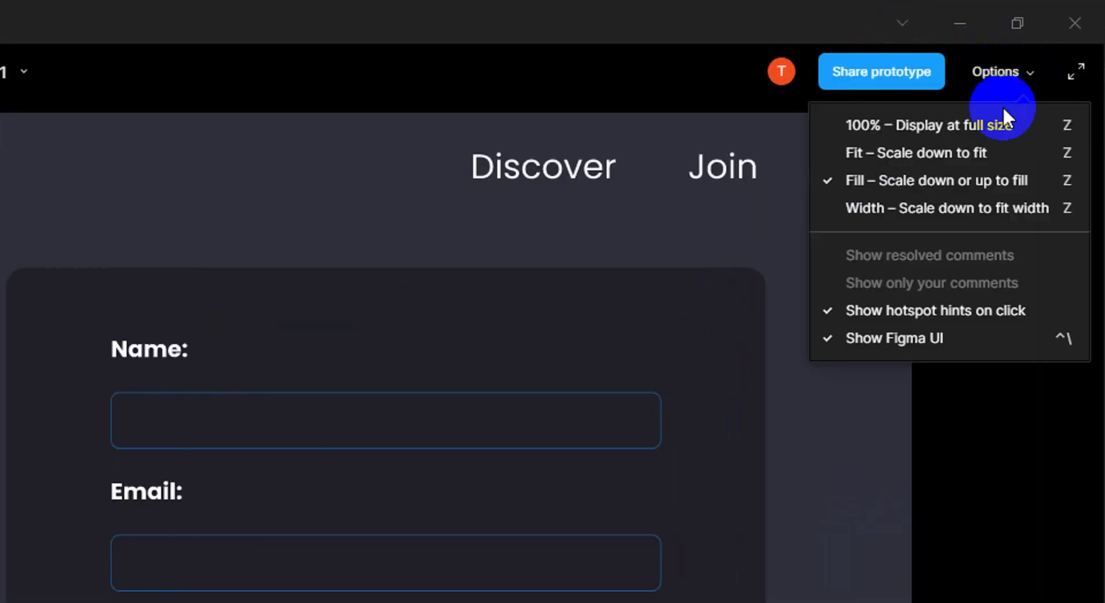
pyautogui.click(974, 134)
pyautogui.click(1015, 76)
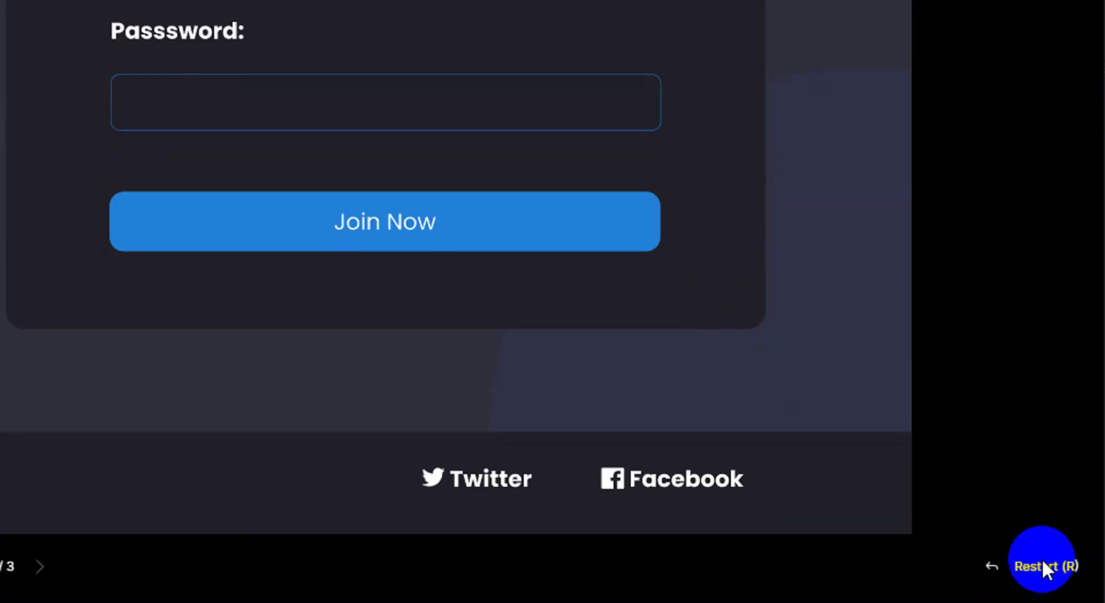
# - Restart the prototype twice and re-test the Discover and Join links from the home page
pyautogui.click(1042, 565)
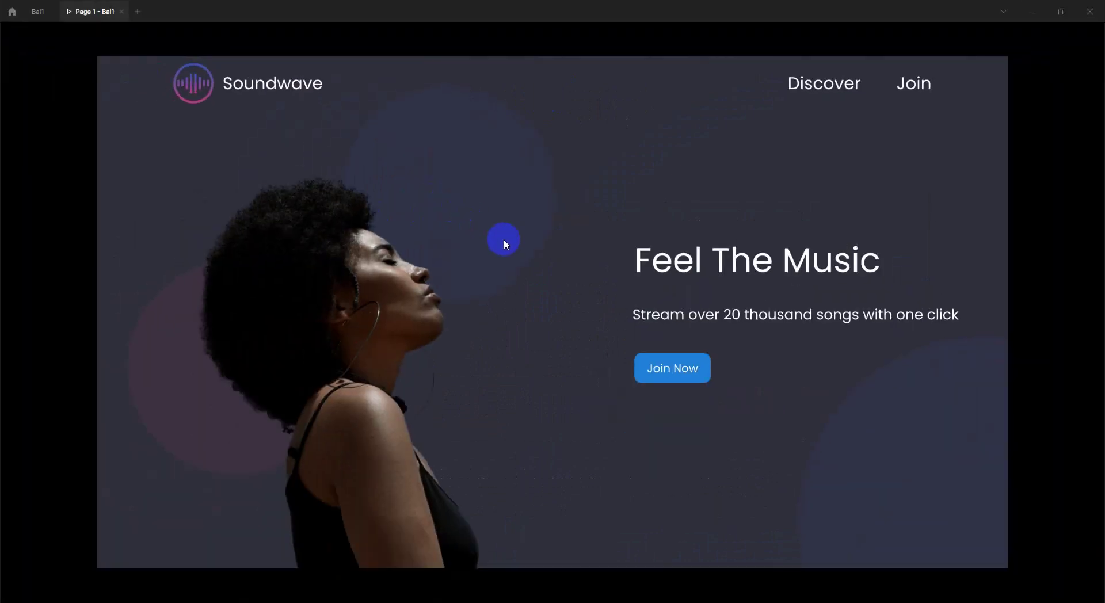
pyautogui.click(821, 92)
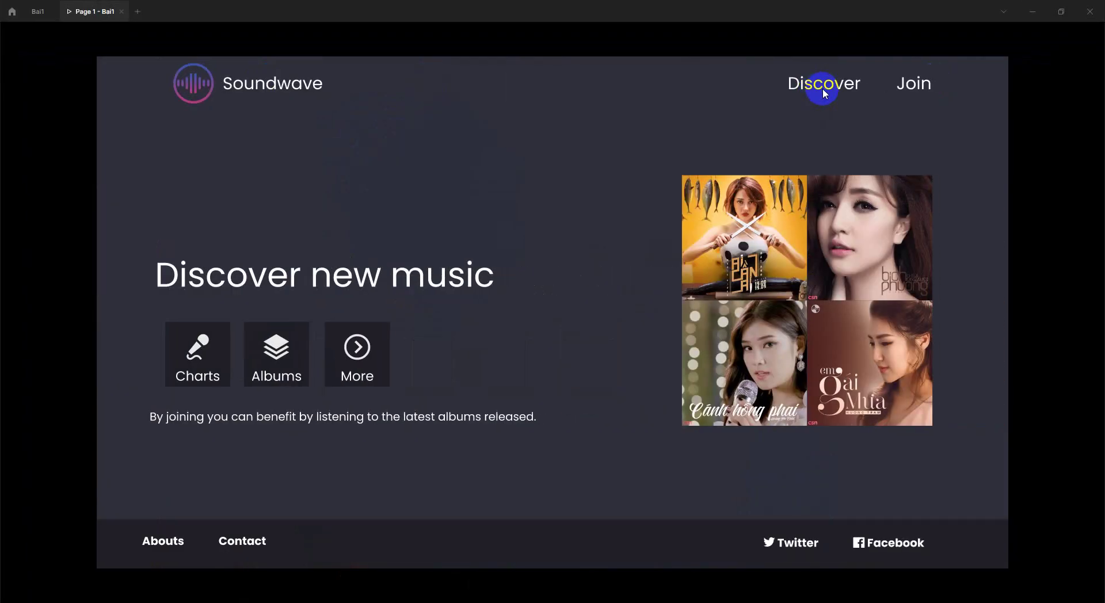
pyautogui.click(918, 85)
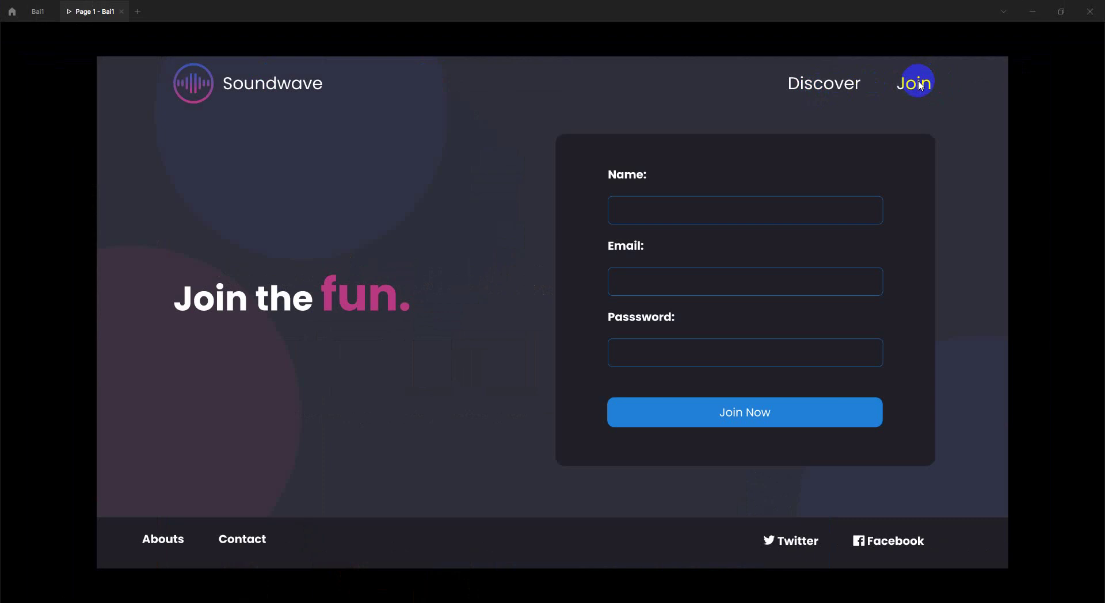
pyautogui.click(839, 87)
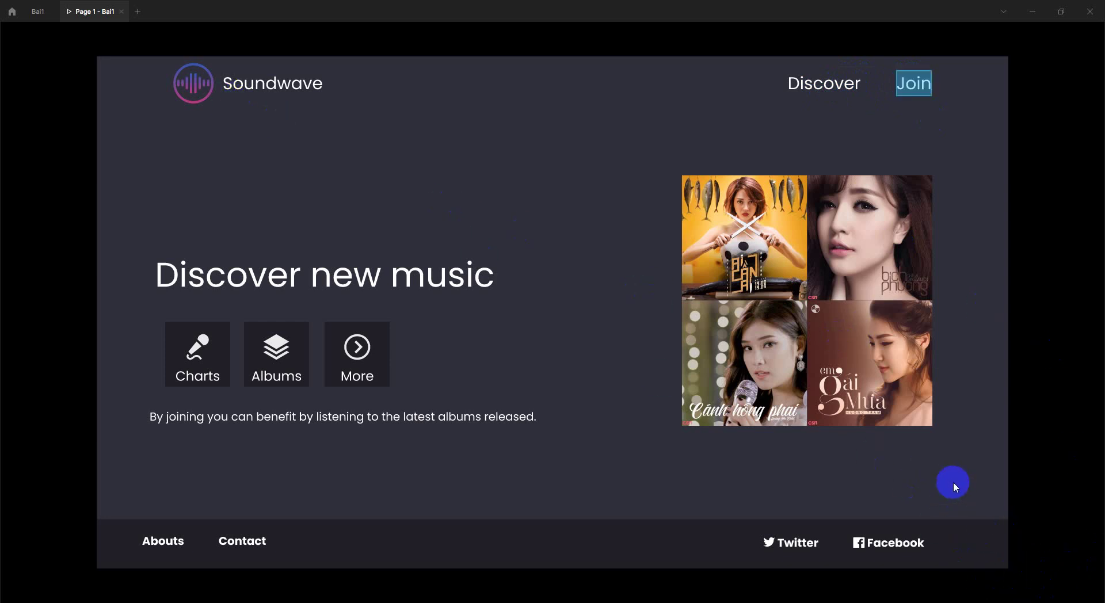
pyautogui.click(1031, 539)
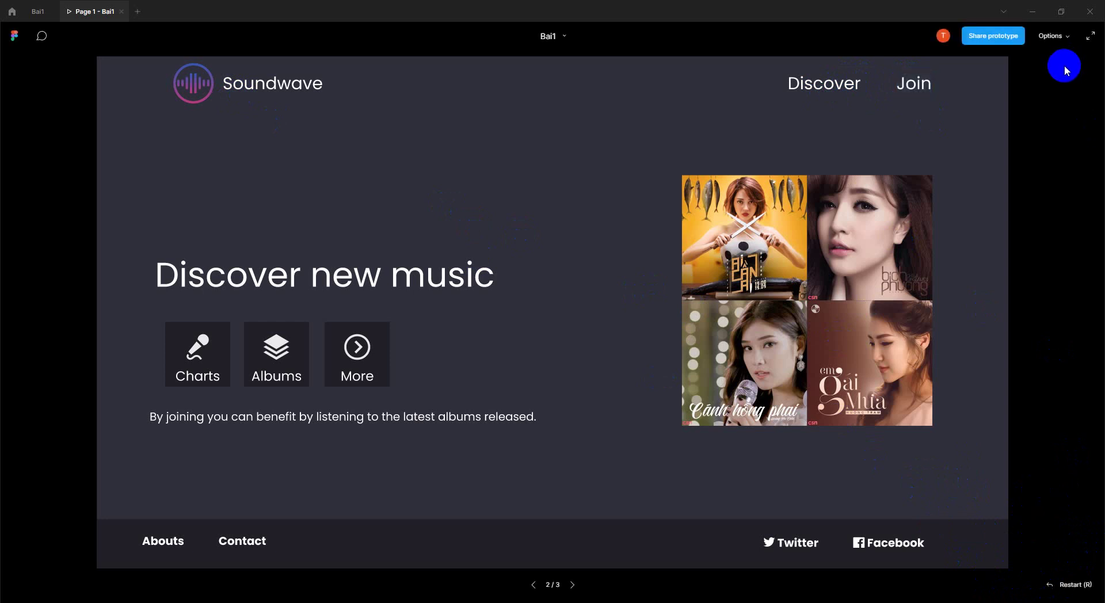
pyautogui.click(1066, 586)
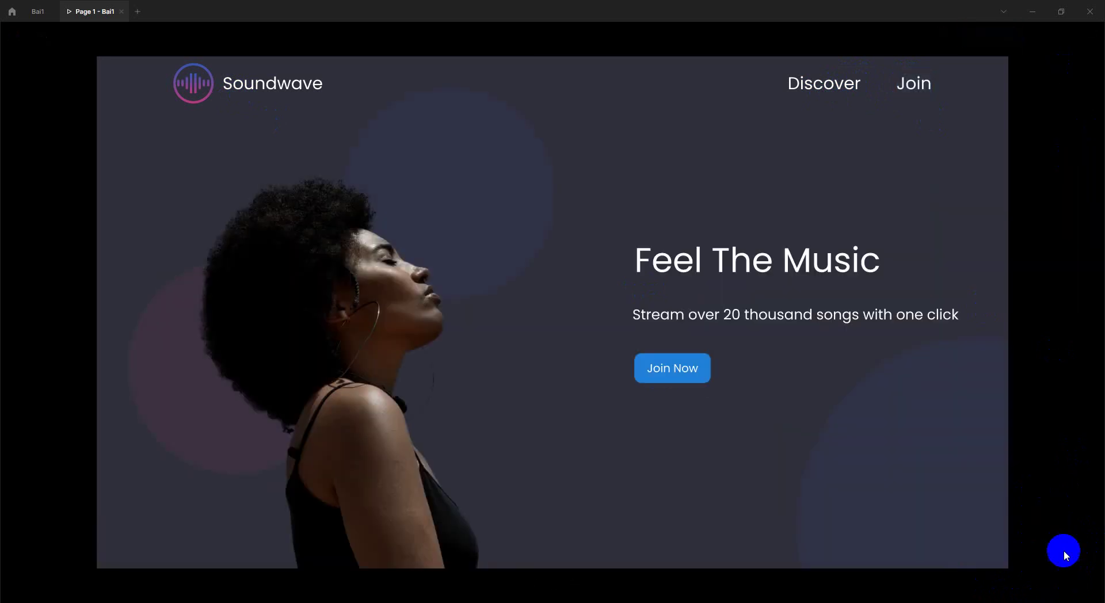
pyautogui.click(813, 87)
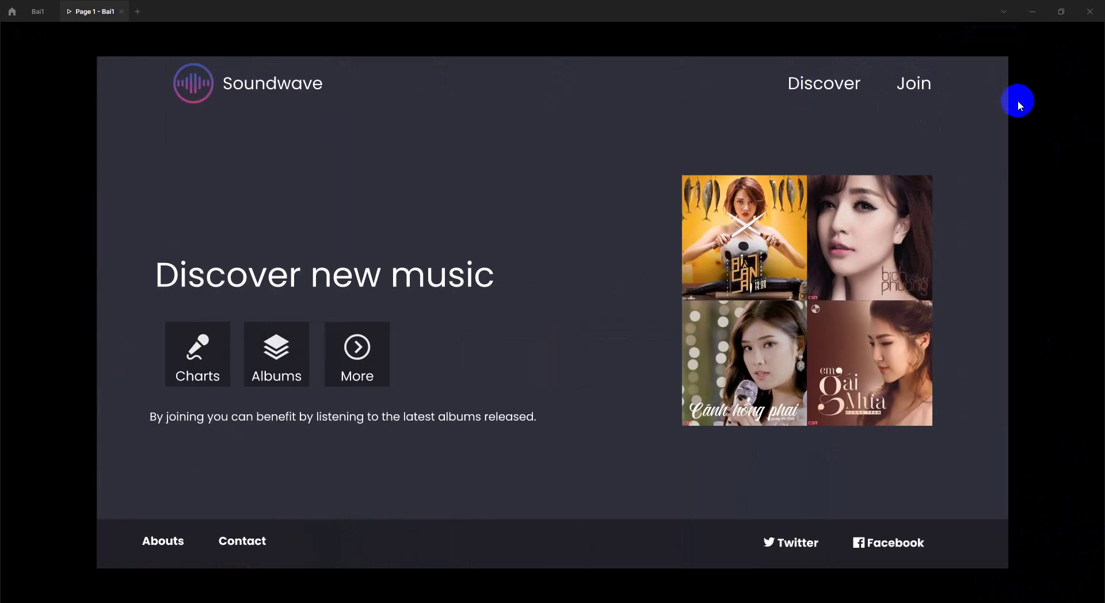
# - Return to the Bai1 file and select the Trang chu nav bar group in the Layers panel
pyautogui.click(36, 11)
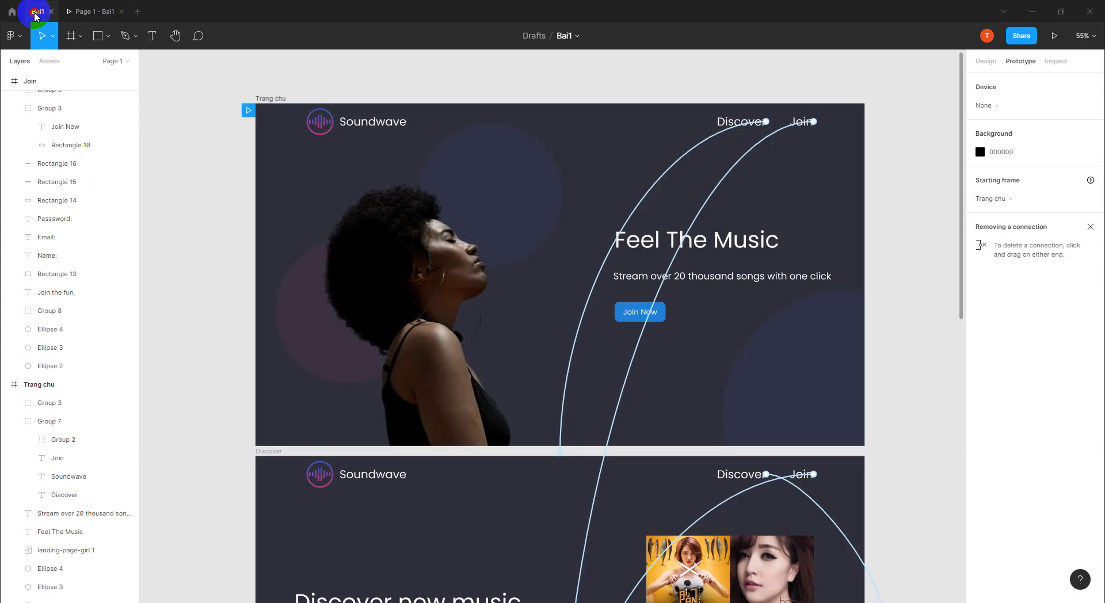
pyautogui.click(766, 122)
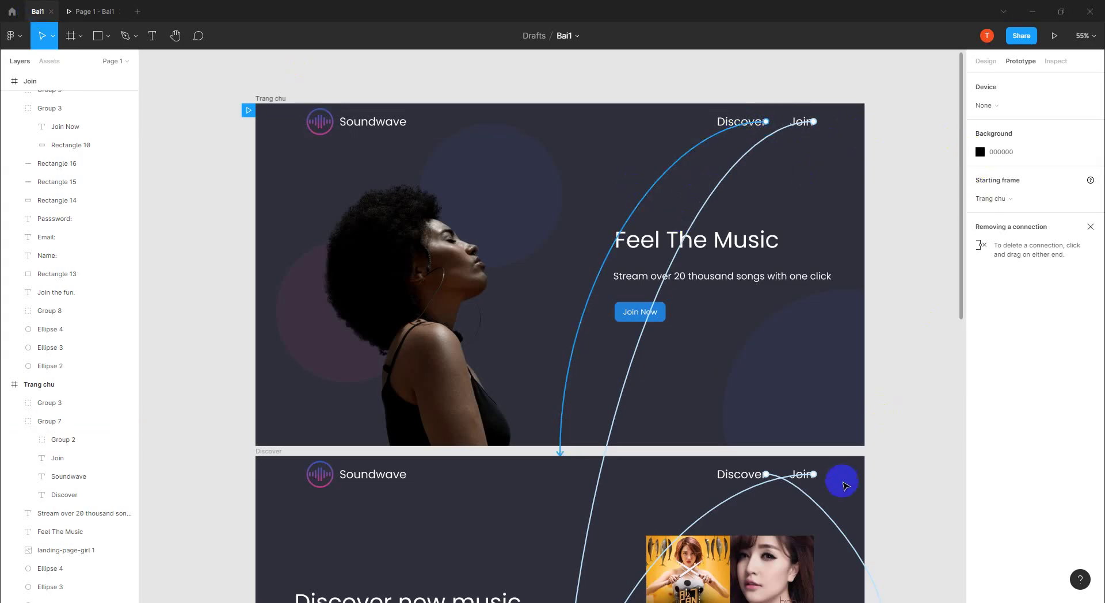
pyautogui.click(722, 477)
pyautogui.click(668, 461)
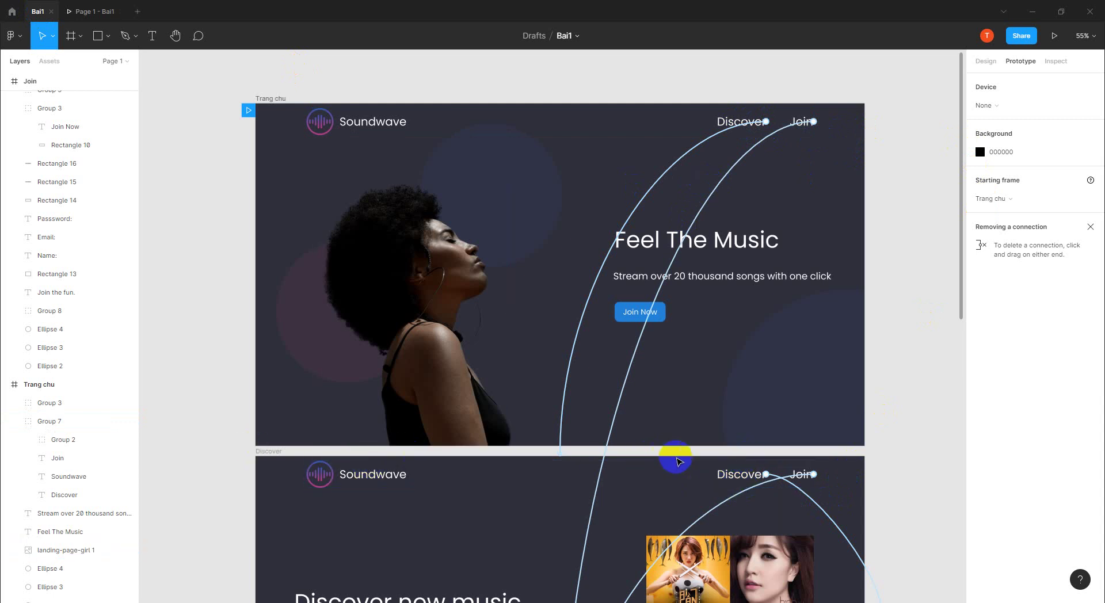
pyautogui.click(54, 423)
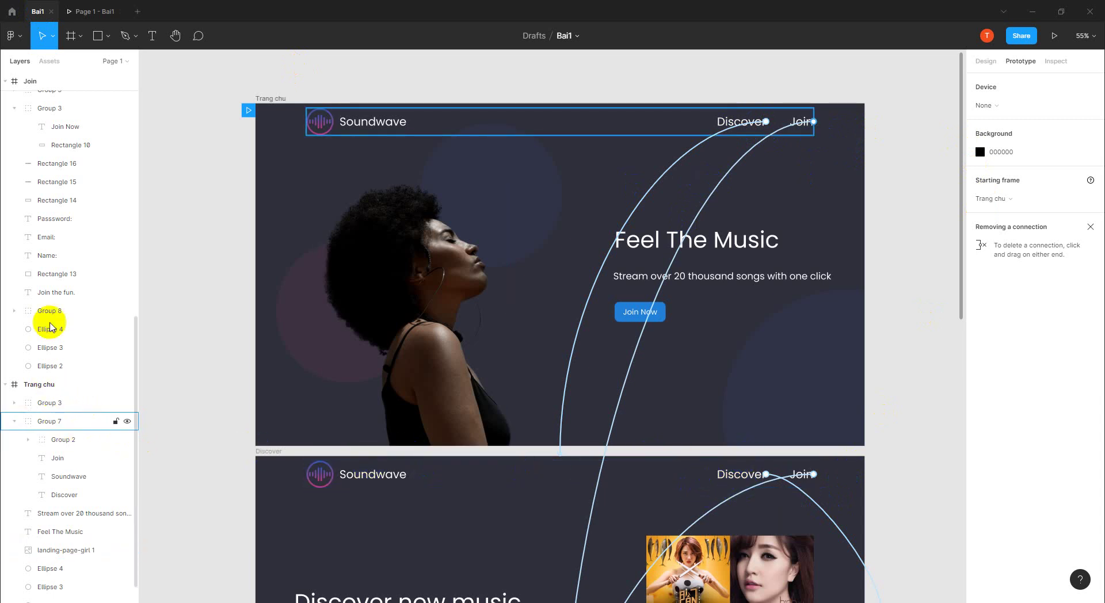
pyautogui.scroll(5, 86, 369)
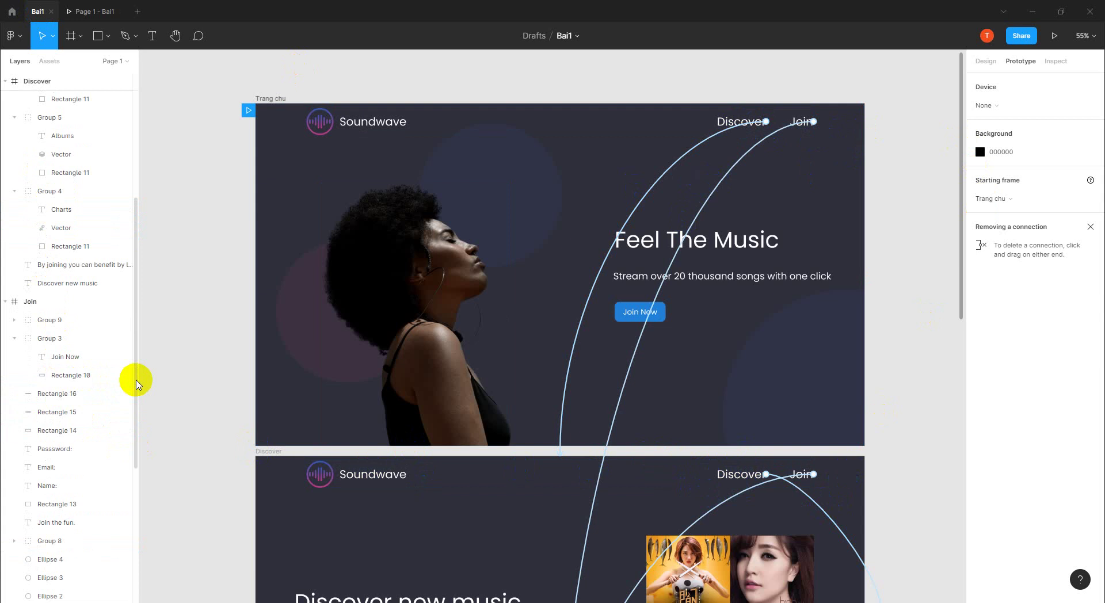
pyautogui.moveTo(136, 384); pyautogui.dragTo(128, 135)
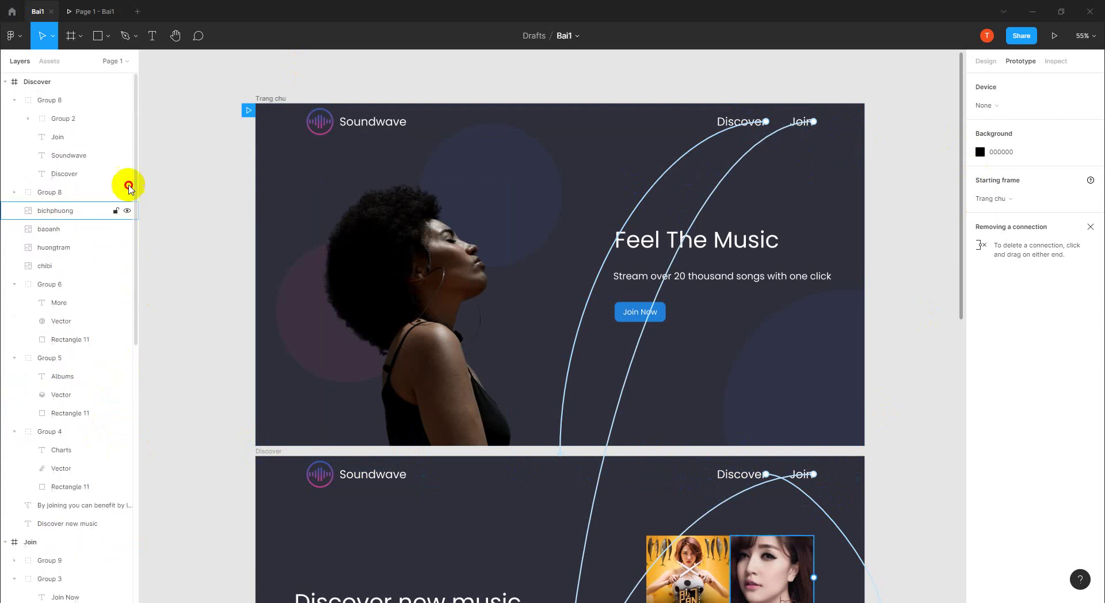
# - Collapse the Discover, Join and Trang chu layers, then select and expand the second Trang chu frame
pyautogui.click(6, 82)
pyautogui.click(5, 101)
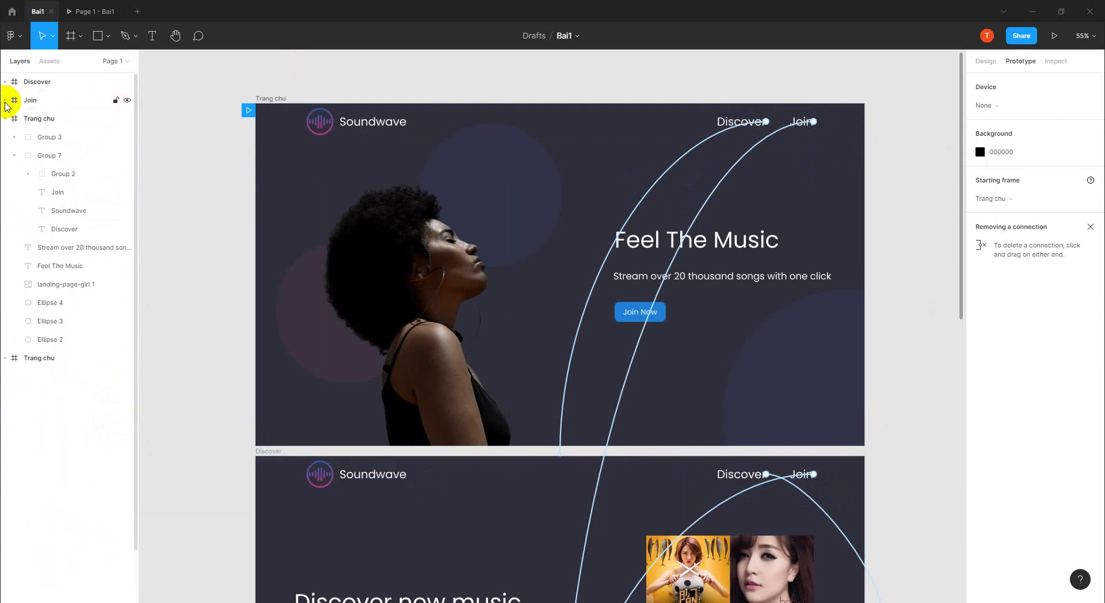
pyautogui.click(5, 119)
pyautogui.click(37, 136)
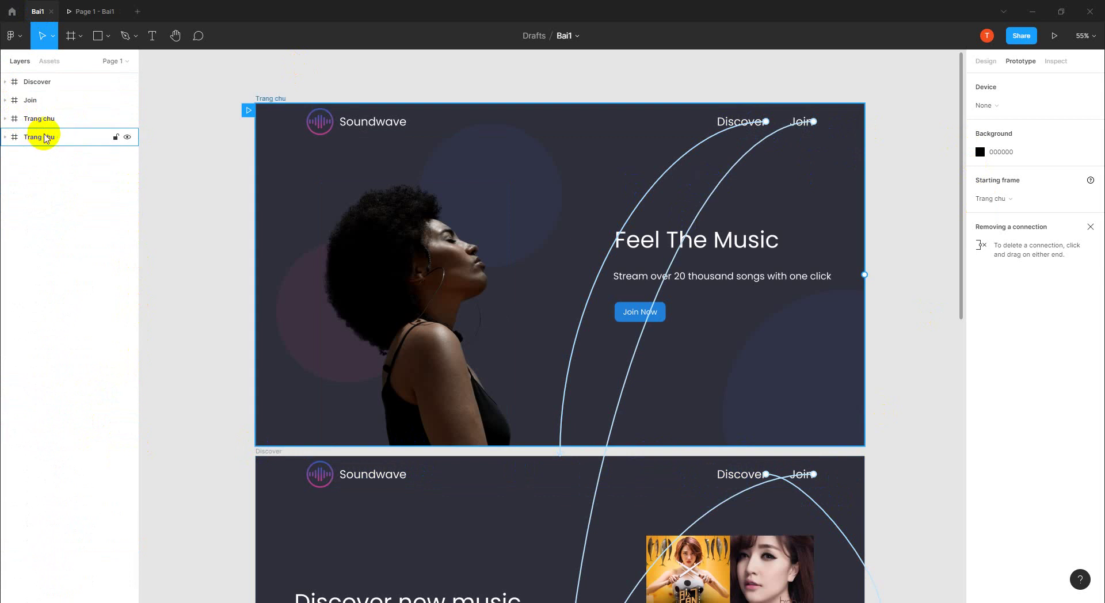
pyautogui.click(365, 204)
pyautogui.click(51, 137)
pyautogui.click(51, 137)
pyautogui.click(51, 120)
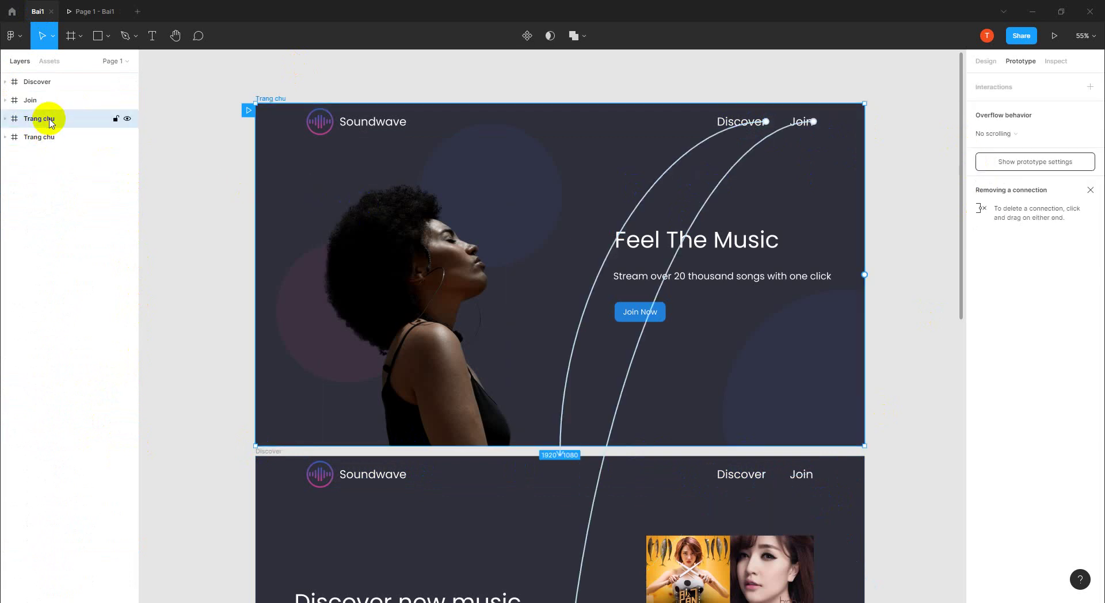
pyautogui.click(47, 138)
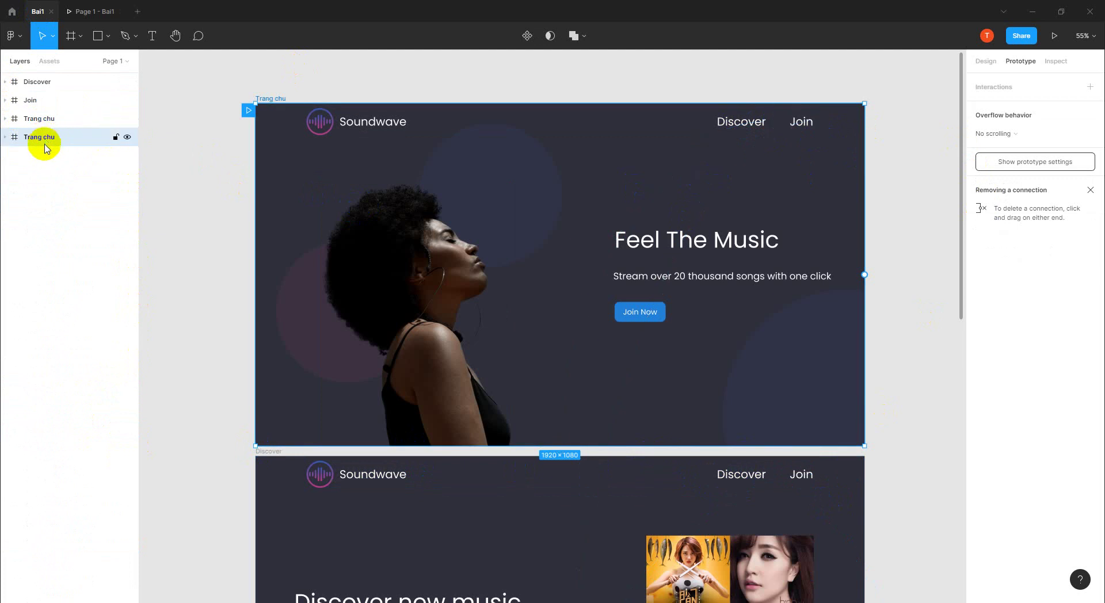
pyautogui.click(6, 137)
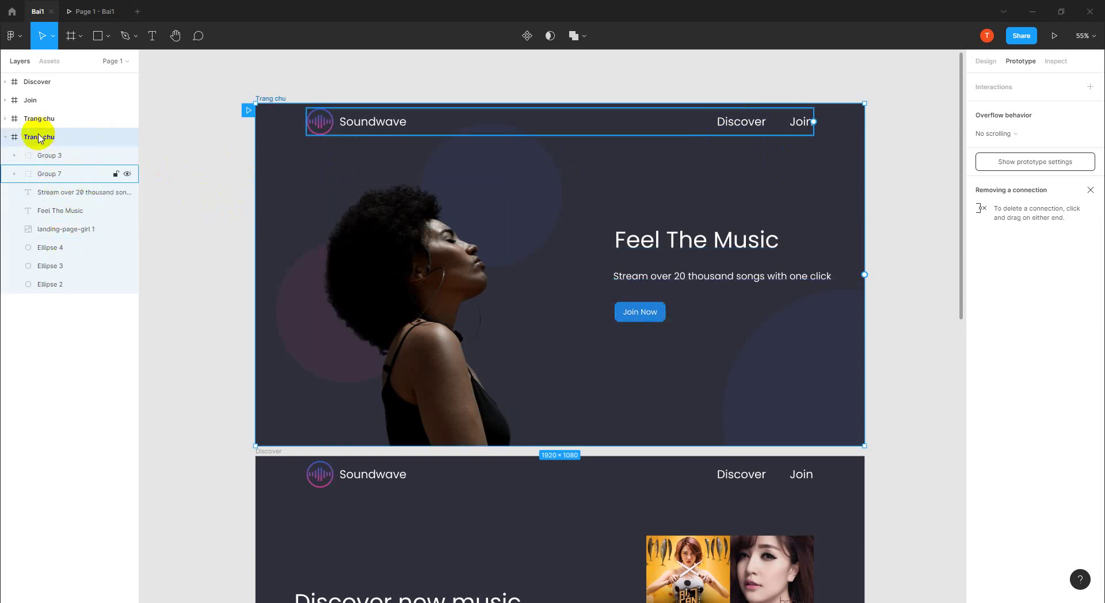
# - Delete the duplicate Trang chu frame
pyautogui.click(5, 137)
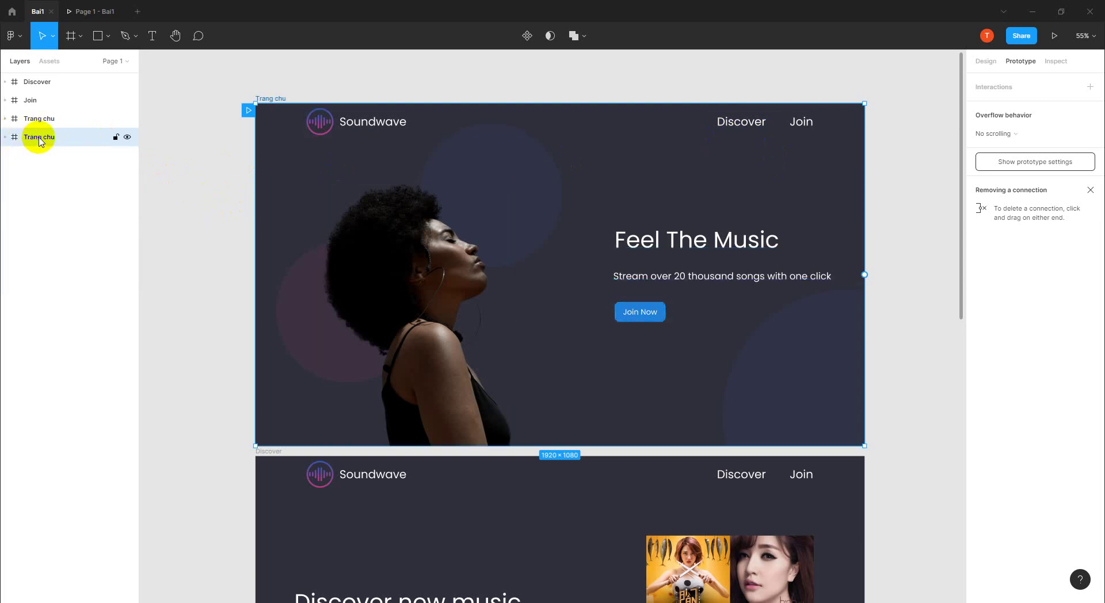
pyautogui.rightClick(40, 142)
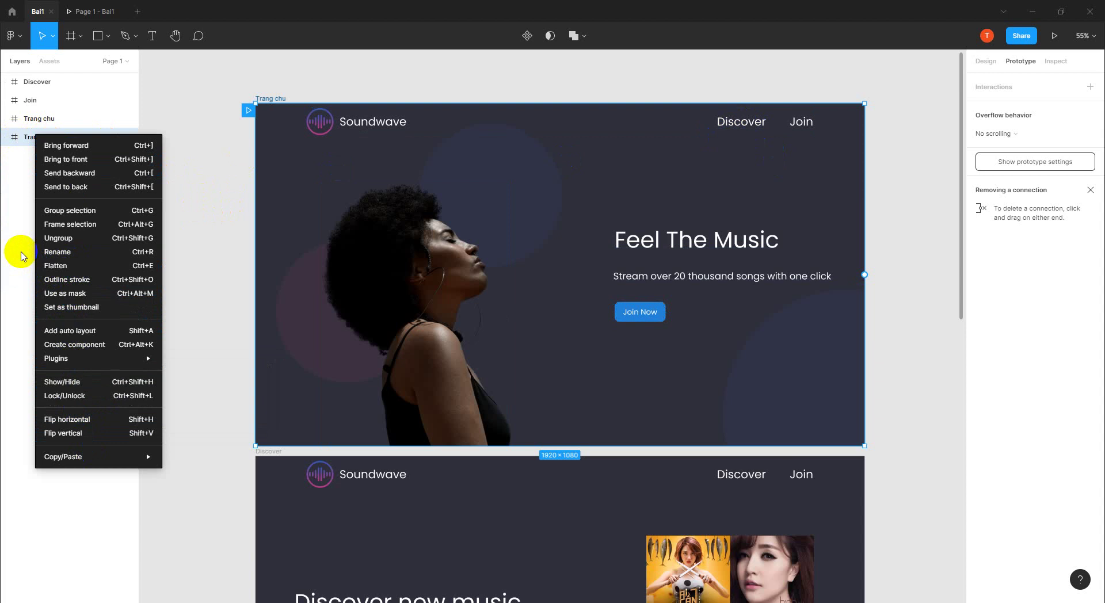
pyautogui.click(22, 256)
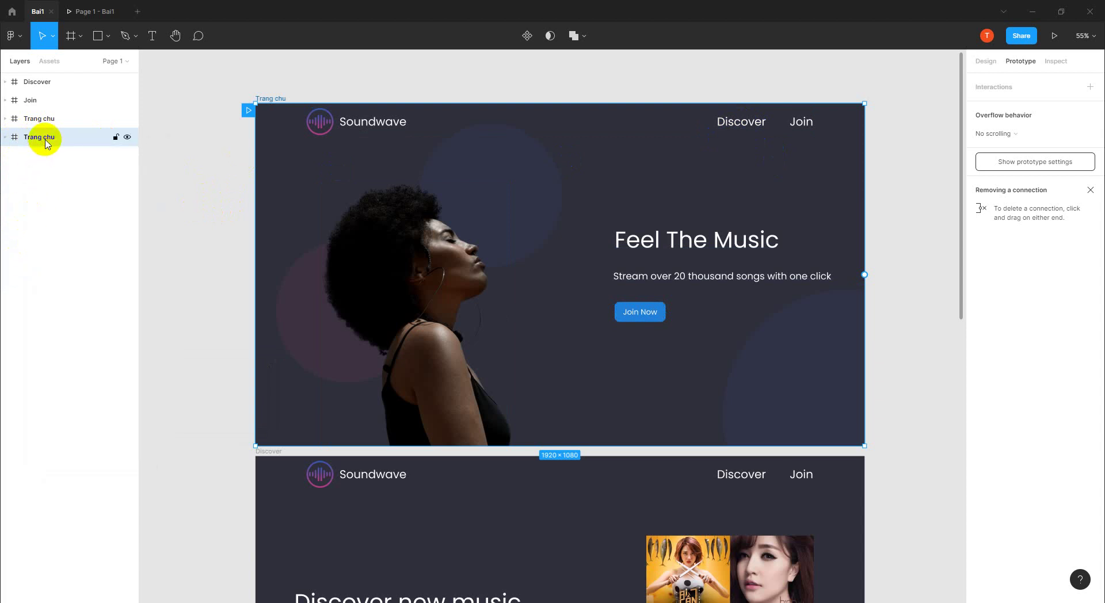
pyautogui.press('Delete')
# - Move the Trang chu layer to the top of the Layers panel, above Discover and Join
pyautogui.scroll(-5, 461, 426)
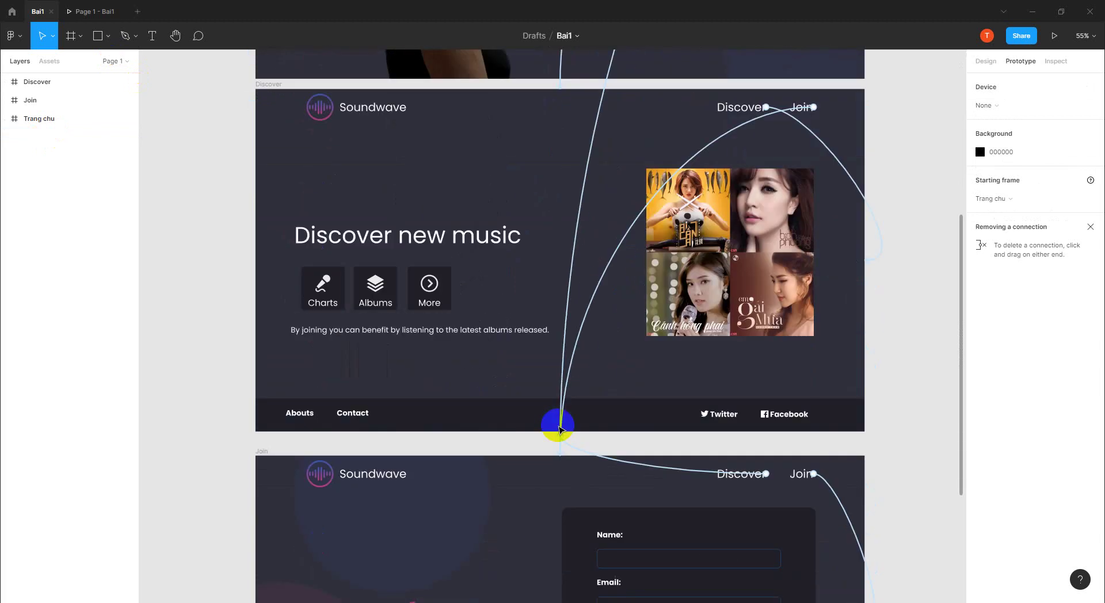
pyautogui.scroll(-2, 558, 429)
pyautogui.scroll(4, 560, 424)
pyautogui.moveTo(40, 120); pyautogui.dragTo(50, 81)
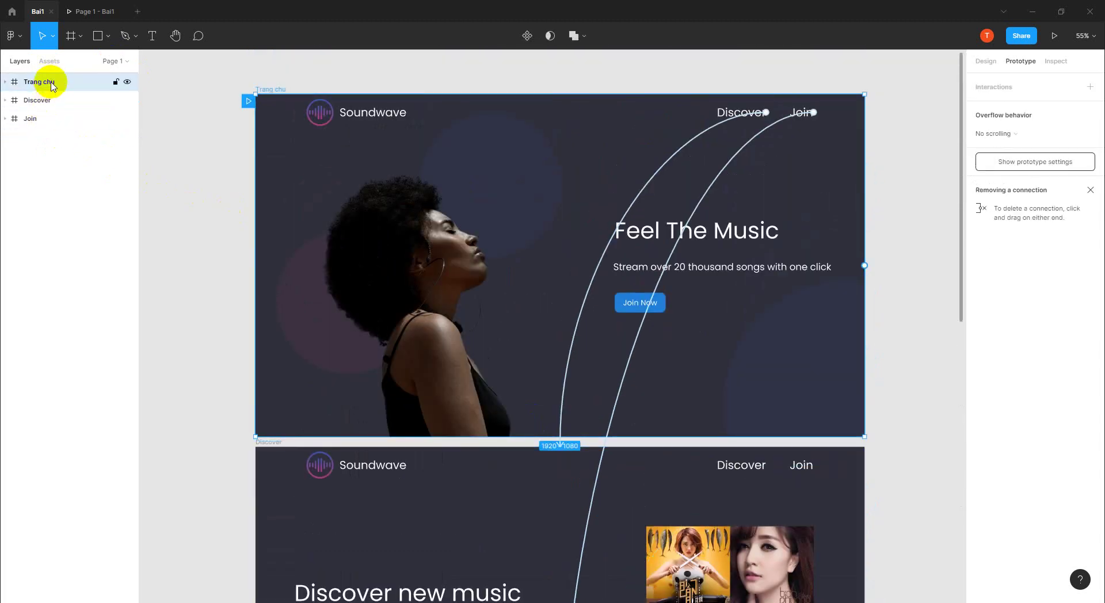
# - Set the Discover frame's Join link to navigate to Join with a Slide out transition
pyautogui.click(735, 471)
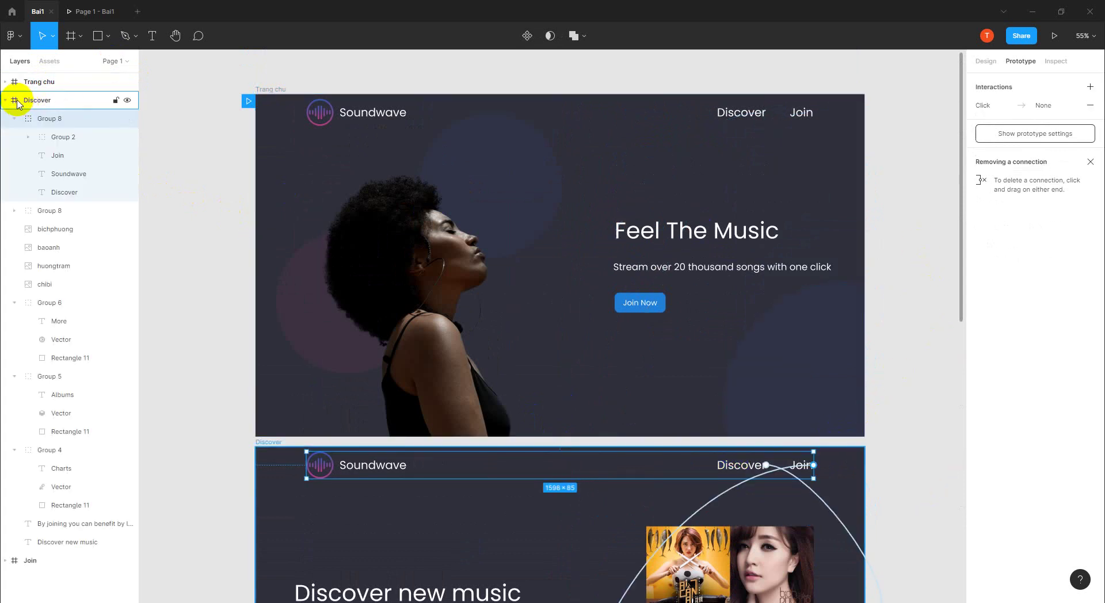
pyautogui.click(57, 155)
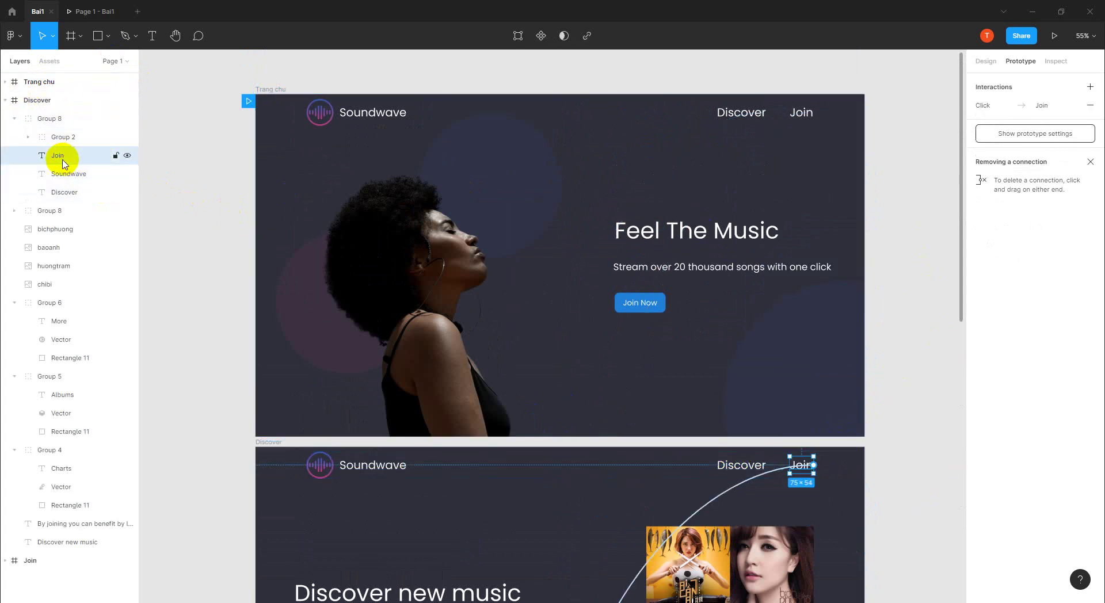
pyautogui.click(1024, 108)
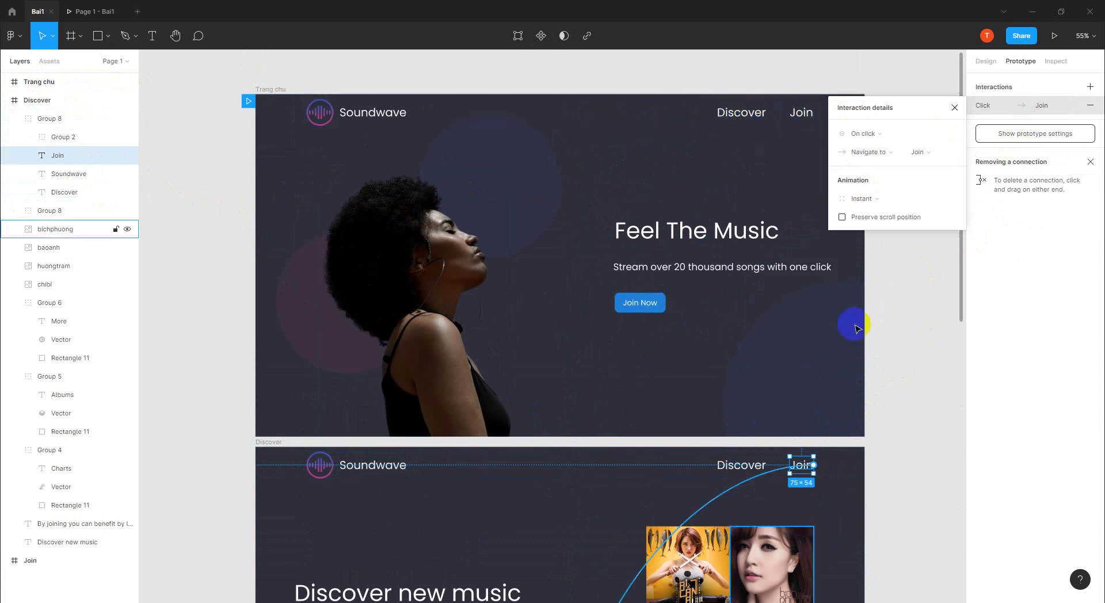
pyautogui.click(875, 205)
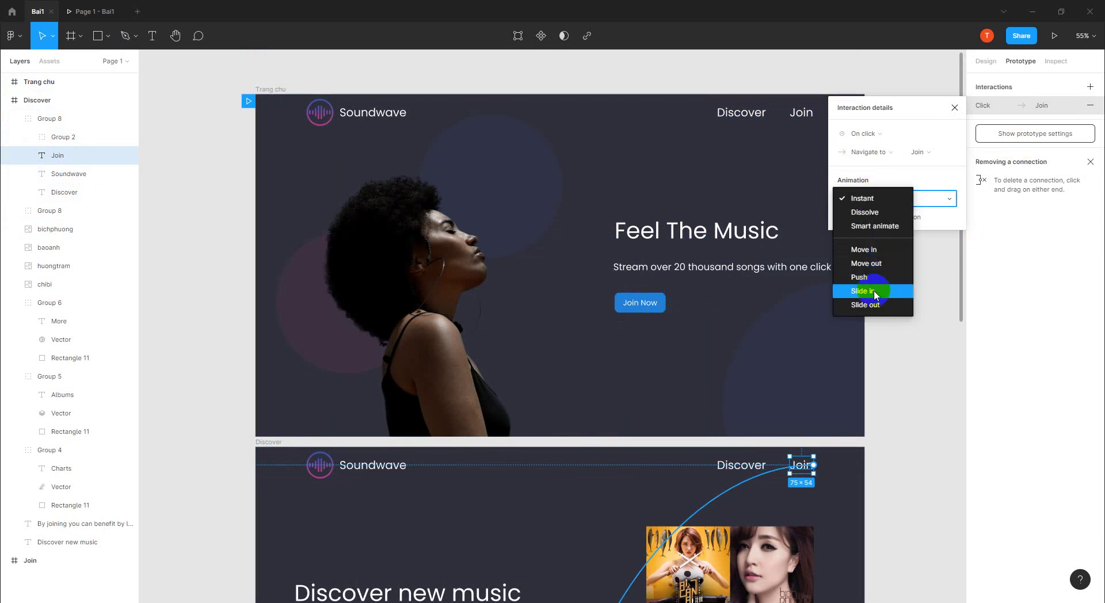
pyautogui.click(874, 304)
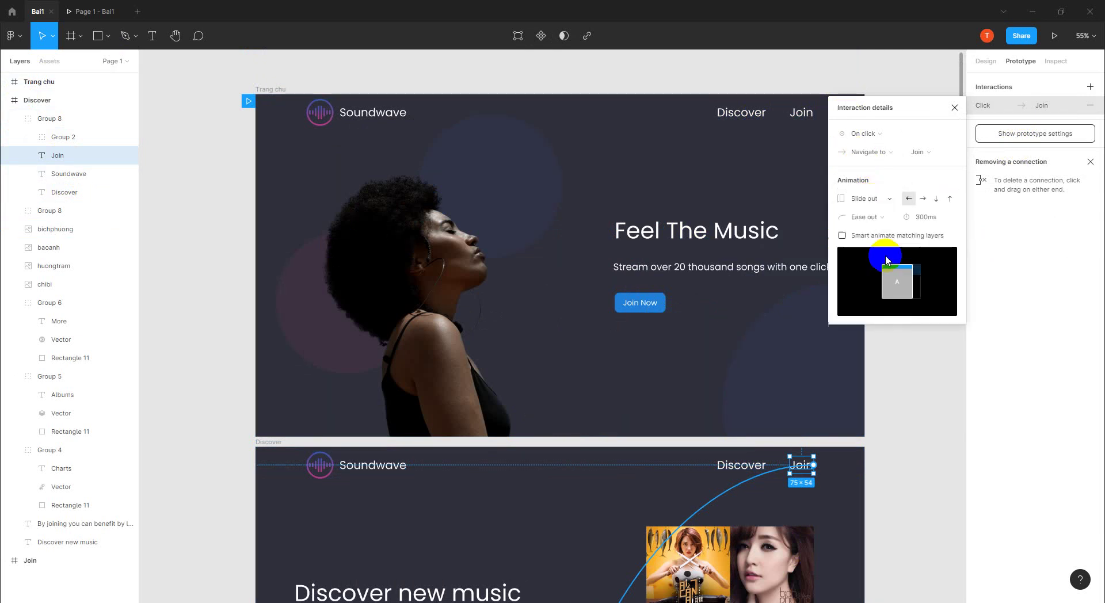
pyautogui.click(936, 201)
pyautogui.click(749, 469)
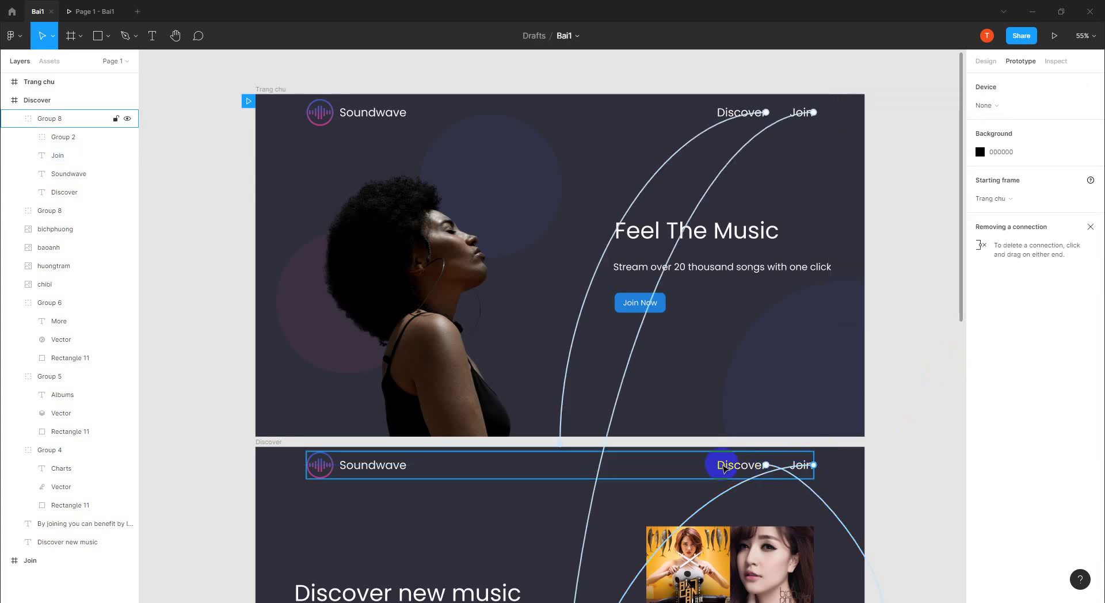
pyautogui.click(724, 467)
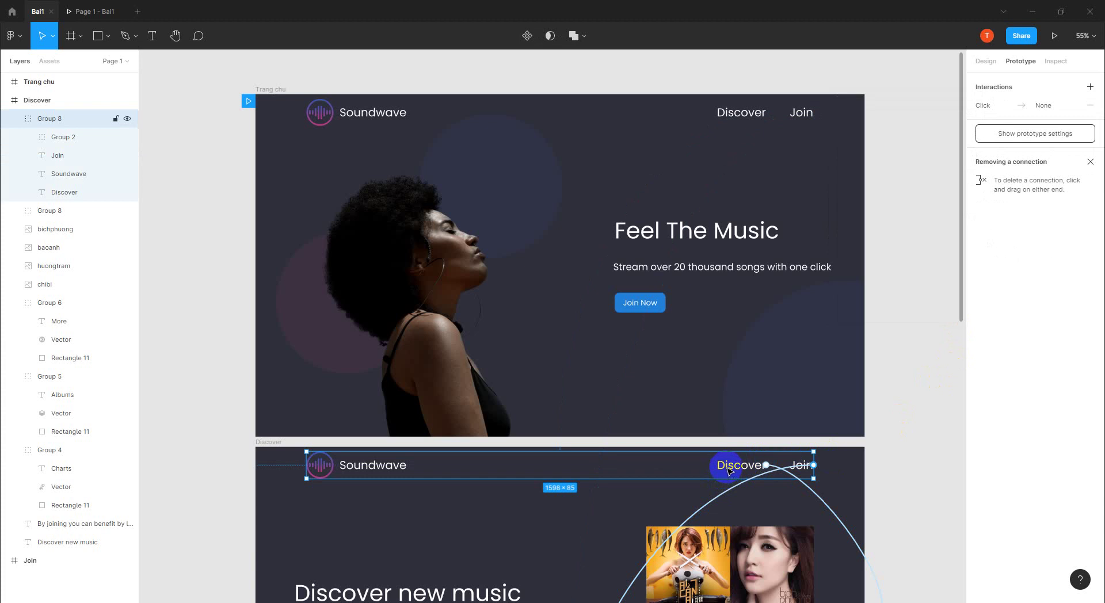
pyautogui.moveTo(57, 155)
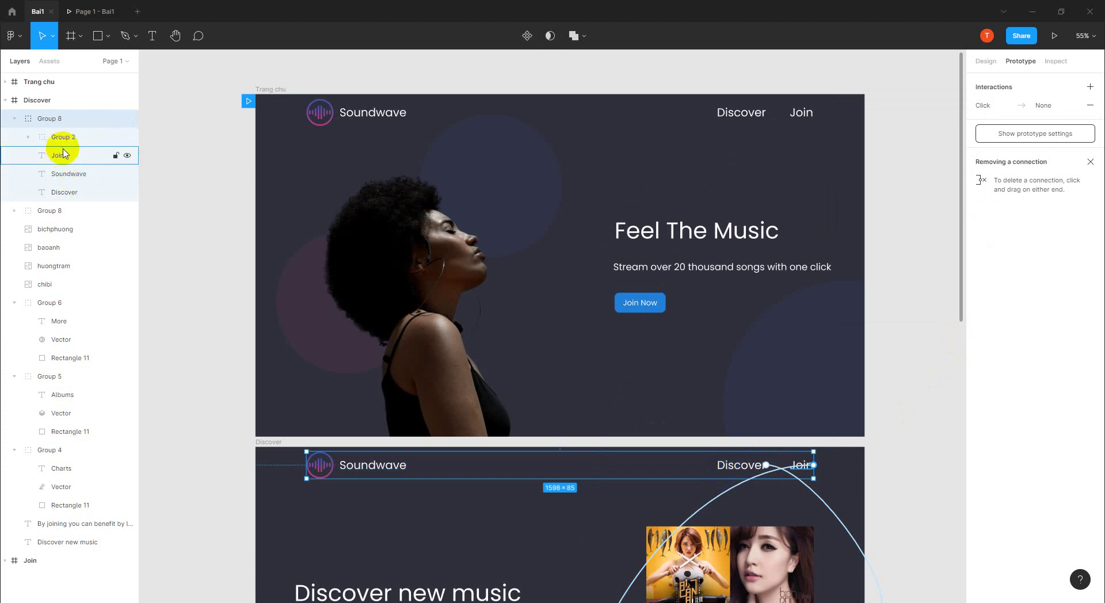
# - Clear the Navigate to target of the Discover link on the Discover frame
pyautogui.click(65, 190)
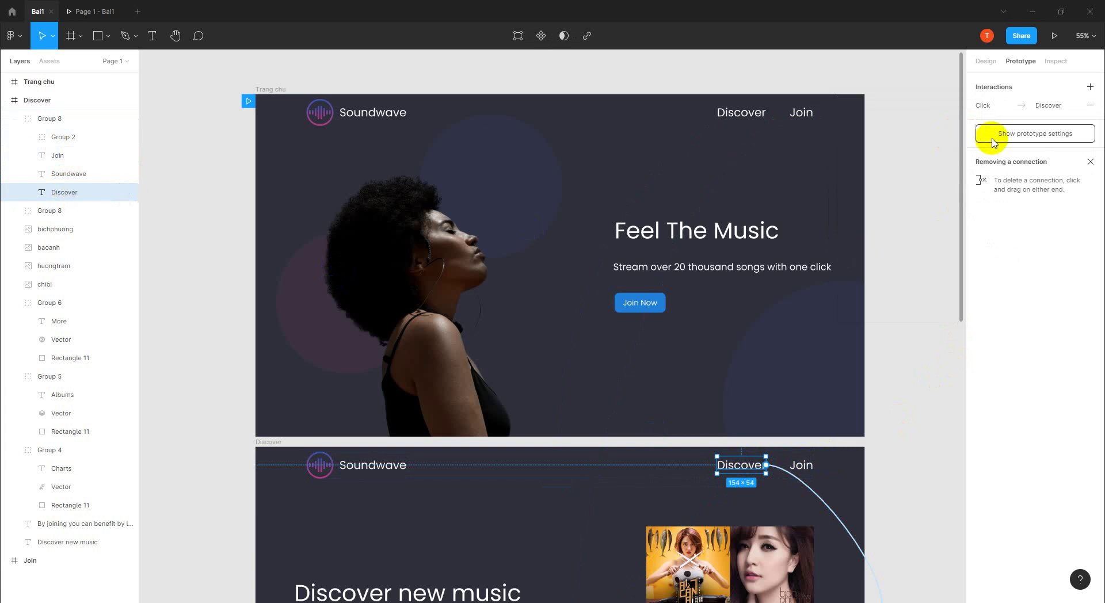
pyautogui.click(1023, 105)
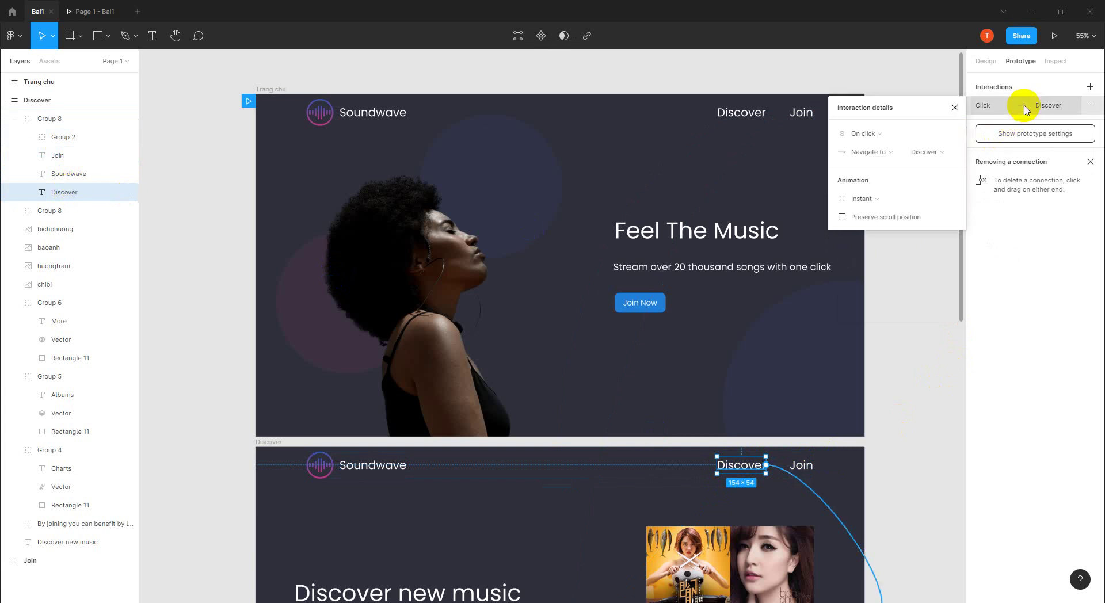
pyautogui.click(868, 198)
pyautogui.press('Delete')
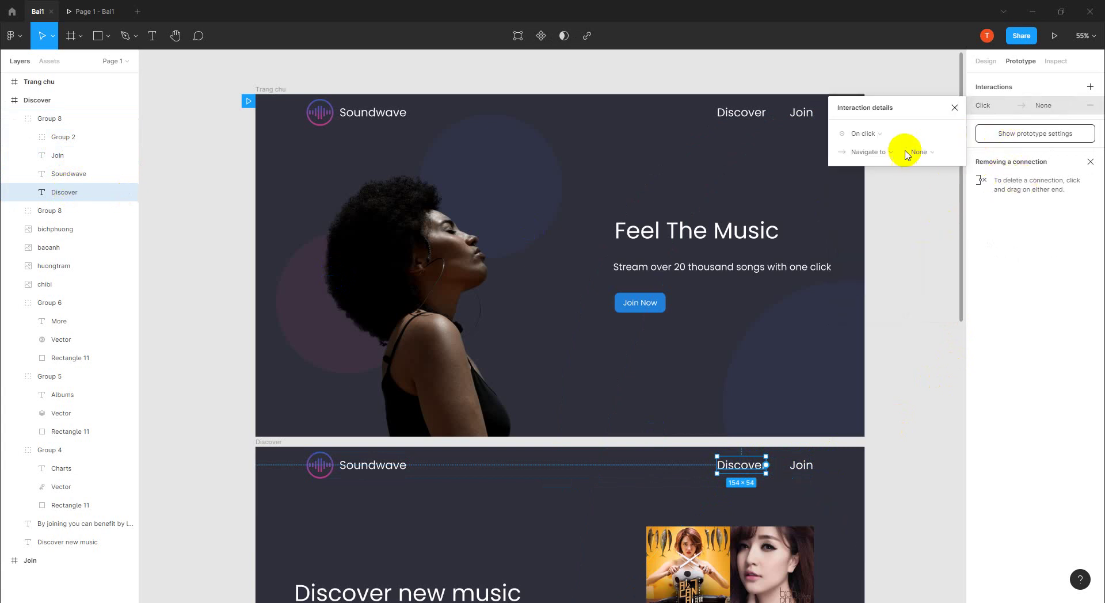
pyautogui.click(929, 154)
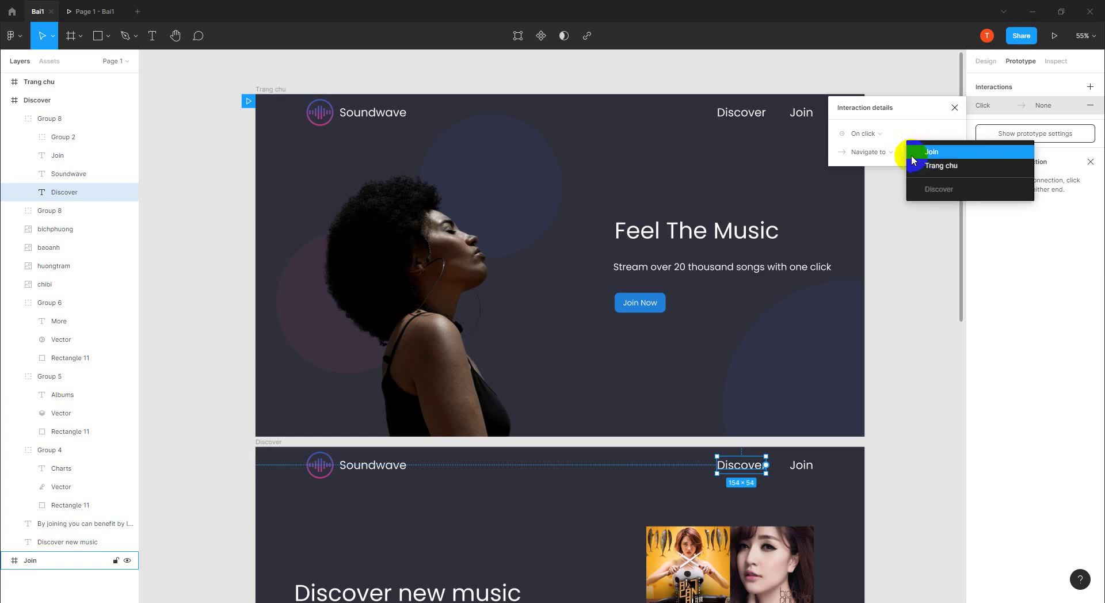
pyautogui.click(1021, 110)
pyautogui.click(991, 112)
# - Recheck the Discover link's interaction, leave its destination as None, and select the Join link
pyautogui.click(1000, 111)
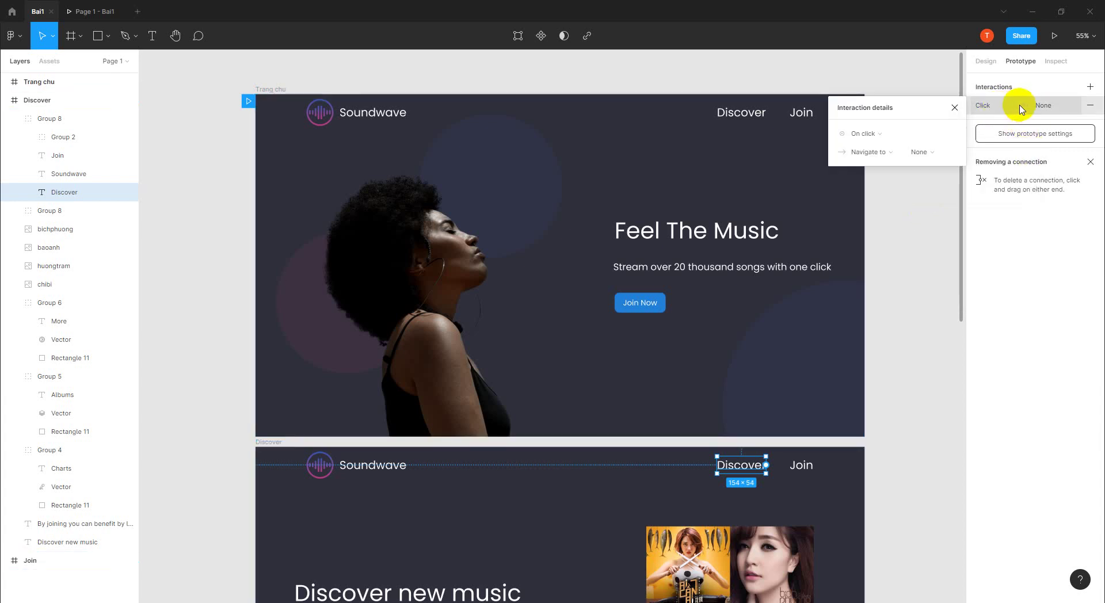
pyautogui.click(59, 199)
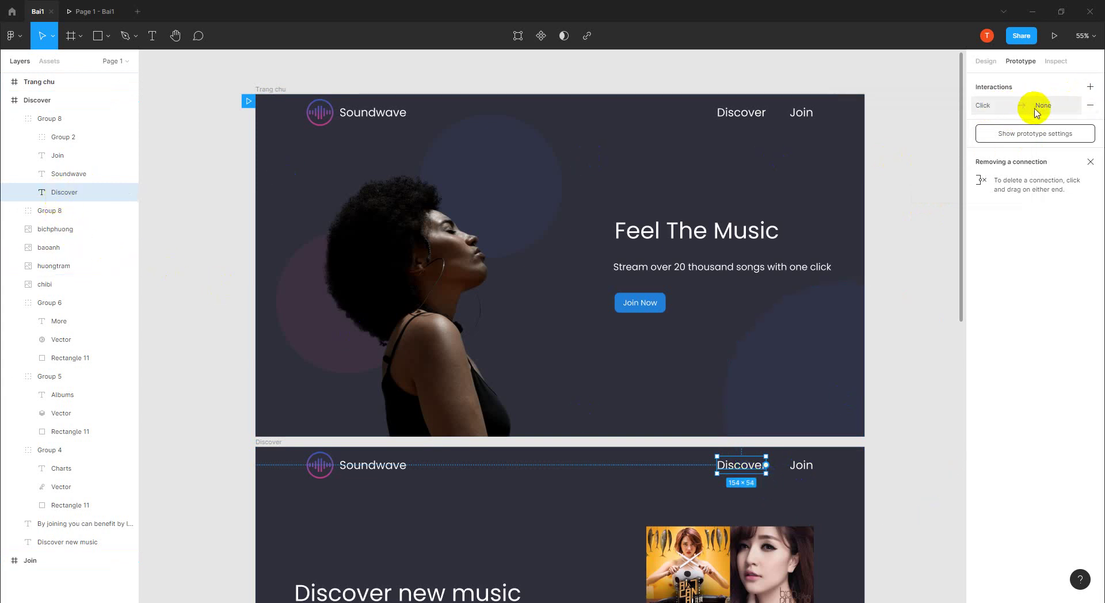
pyautogui.click(980, 107)
pyautogui.click(981, 110)
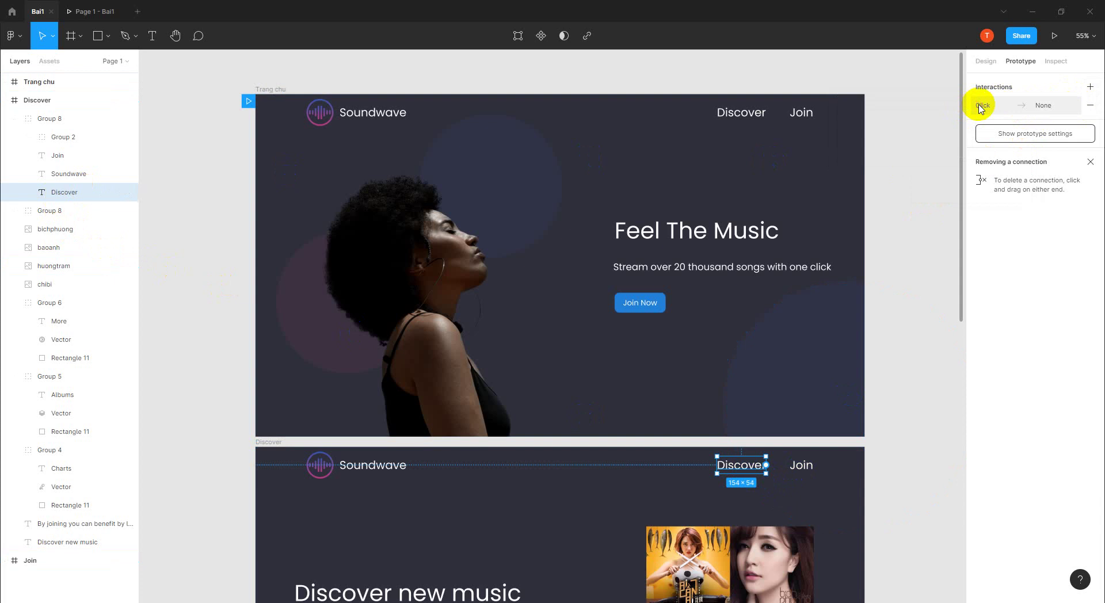
pyautogui.click(980, 108)
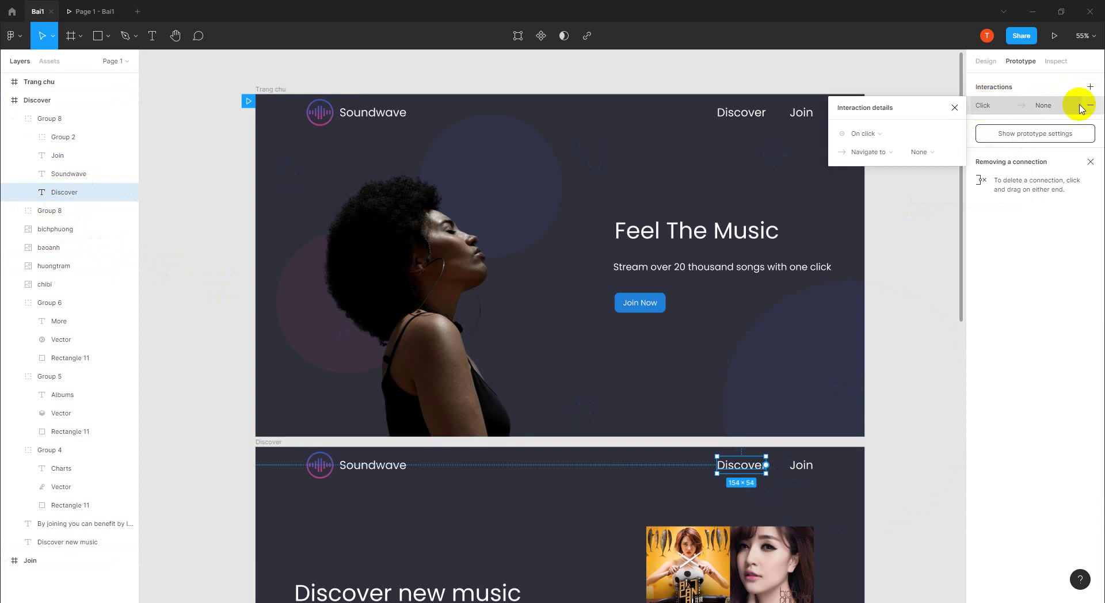
pyautogui.click(922, 153)
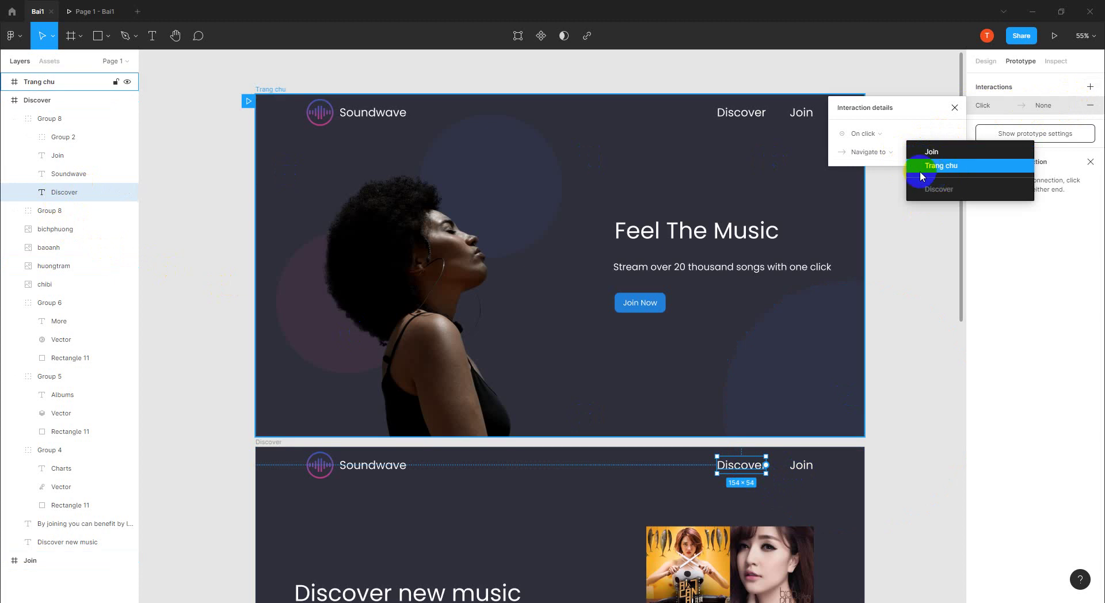
pyautogui.click(917, 340)
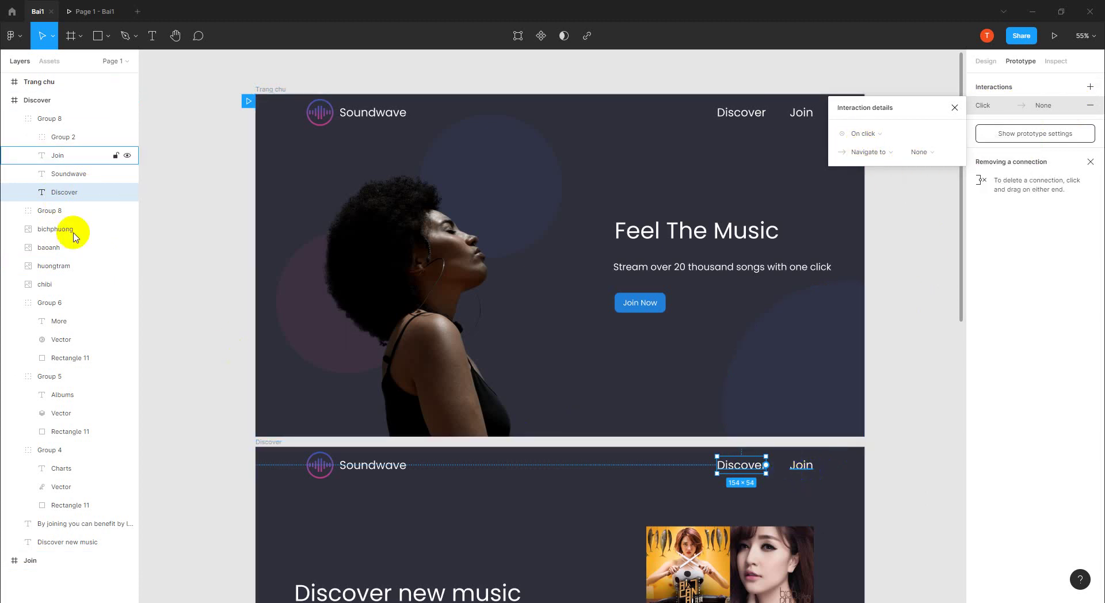
pyautogui.click(61, 159)
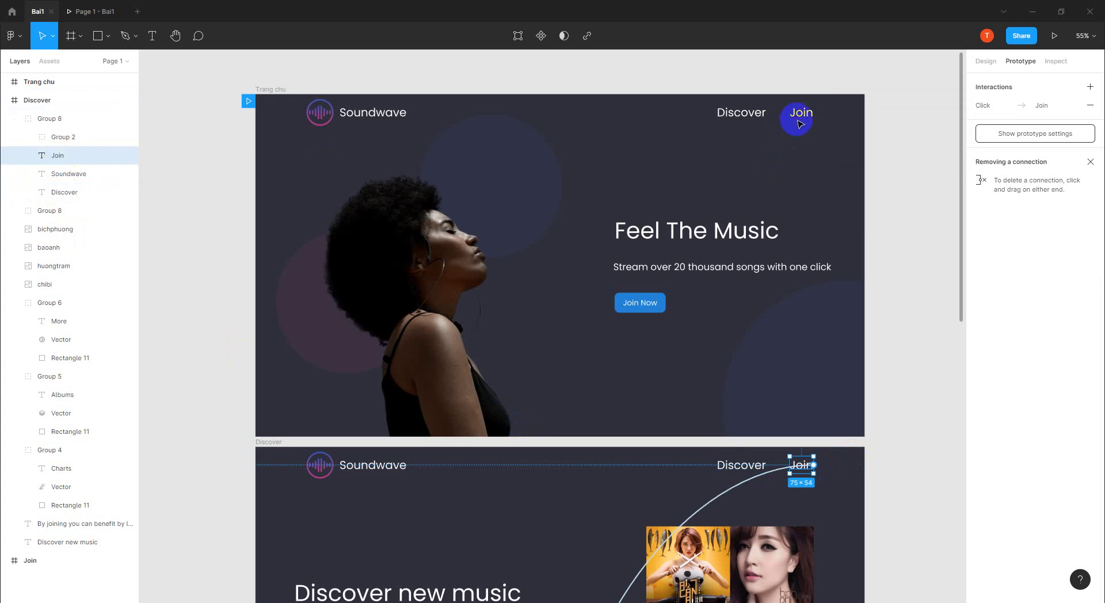
# - Change the Discover frame's Join link Slide out duration from 300ms to 100ms
pyautogui.click(1028, 110)
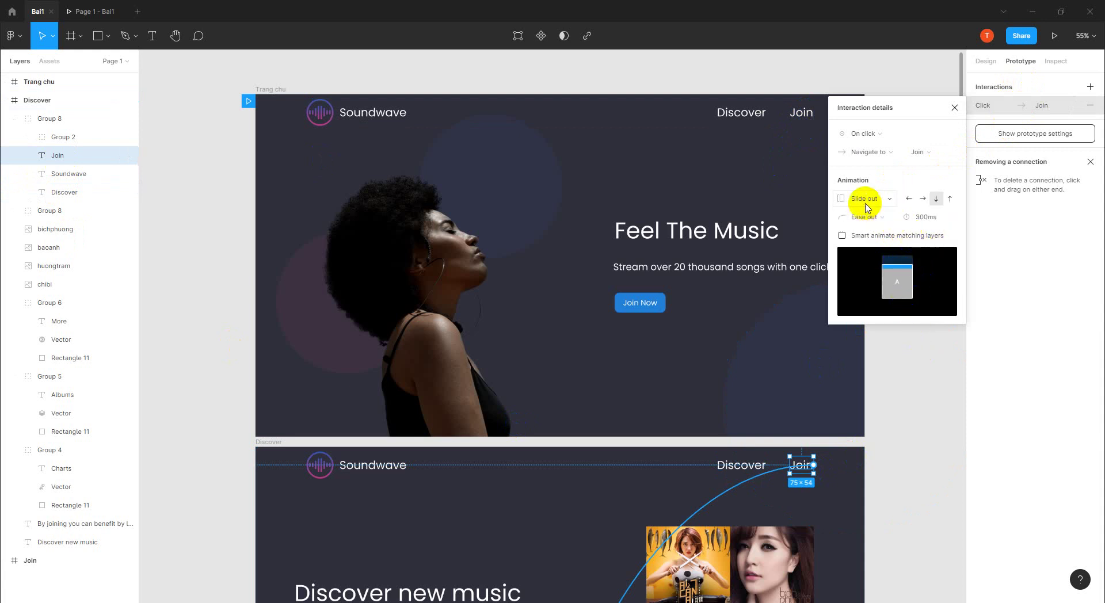
pyautogui.click(922, 422)
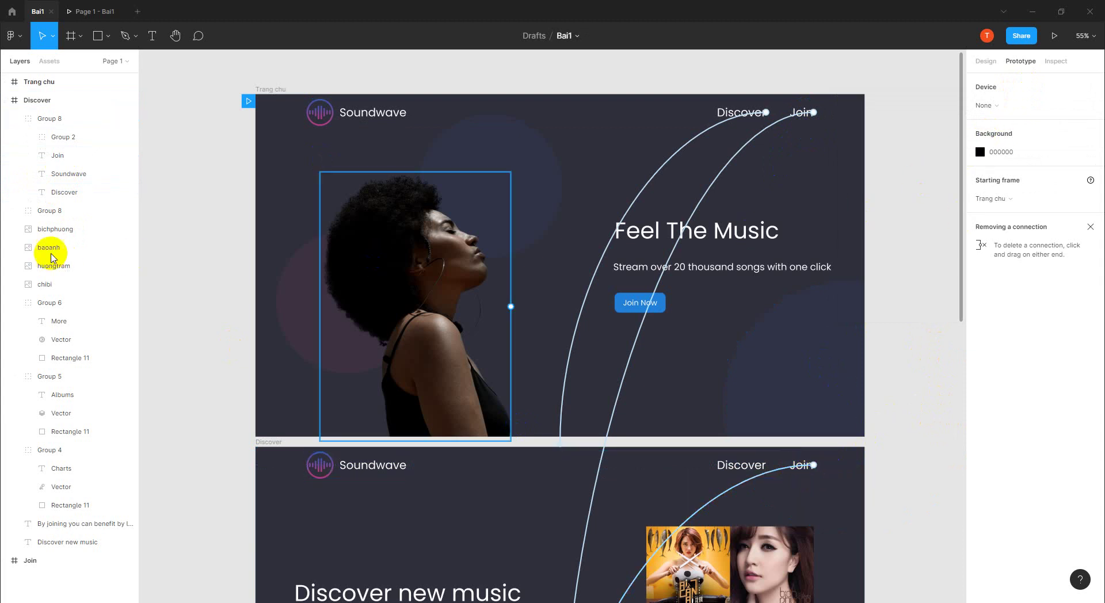
pyautogui.click(60, 156)
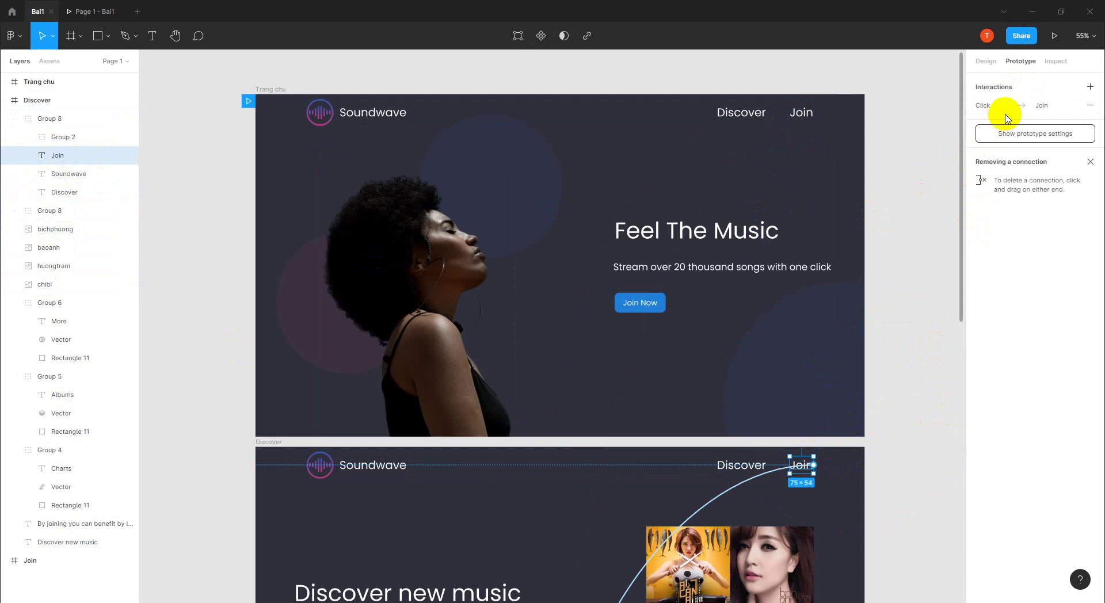
pyautogui.click(1020, 107)
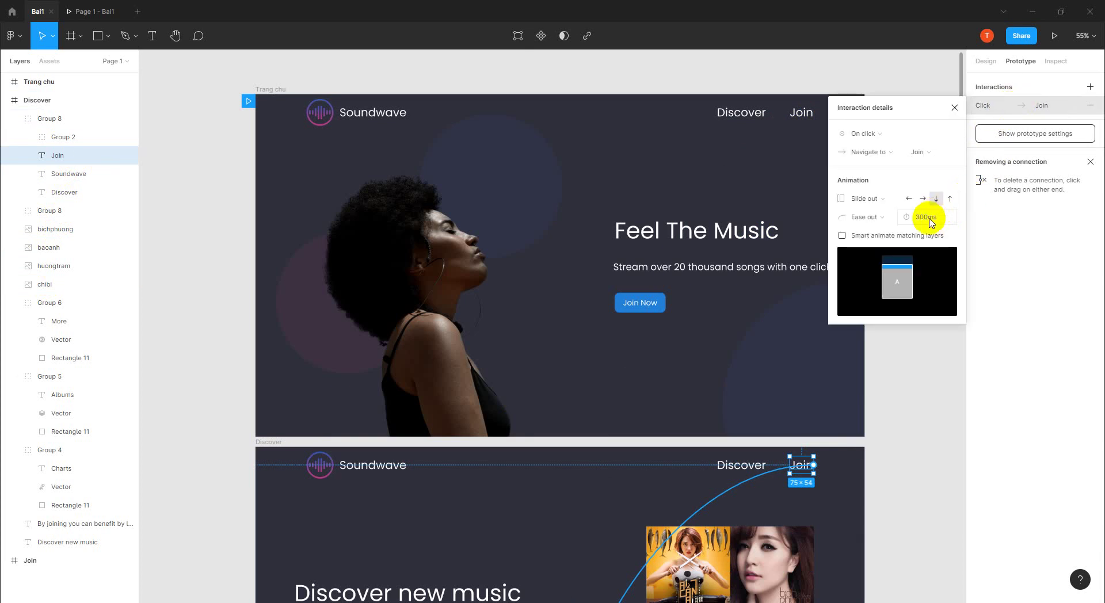
pyautogui.click(929, 218)
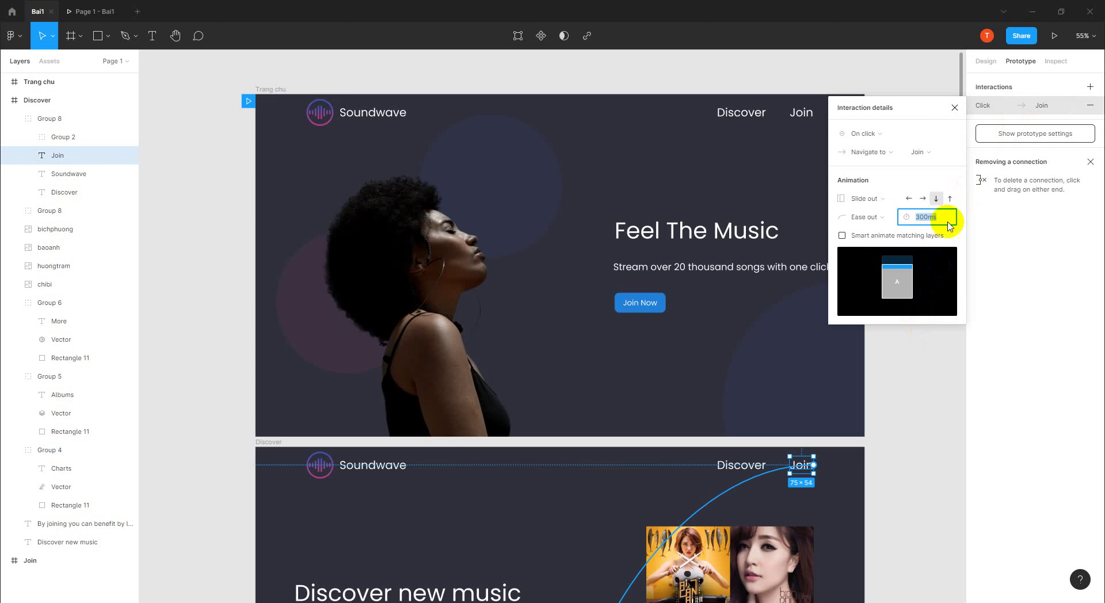
pyautogui.moveTo(903, 236)
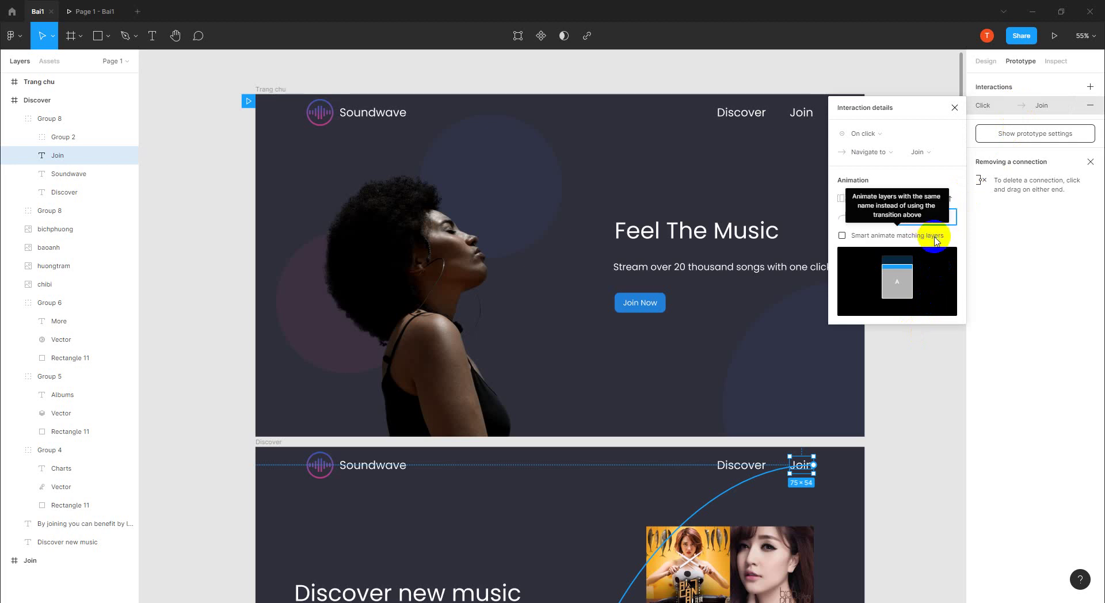
pyautogui.write('100')
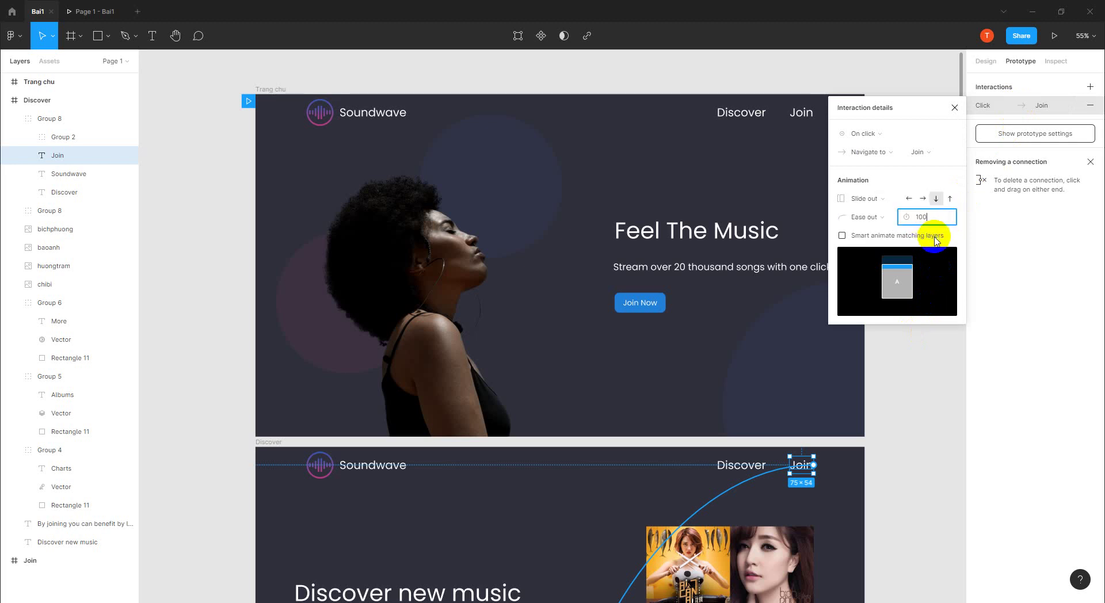
pyautogui.press('Return')
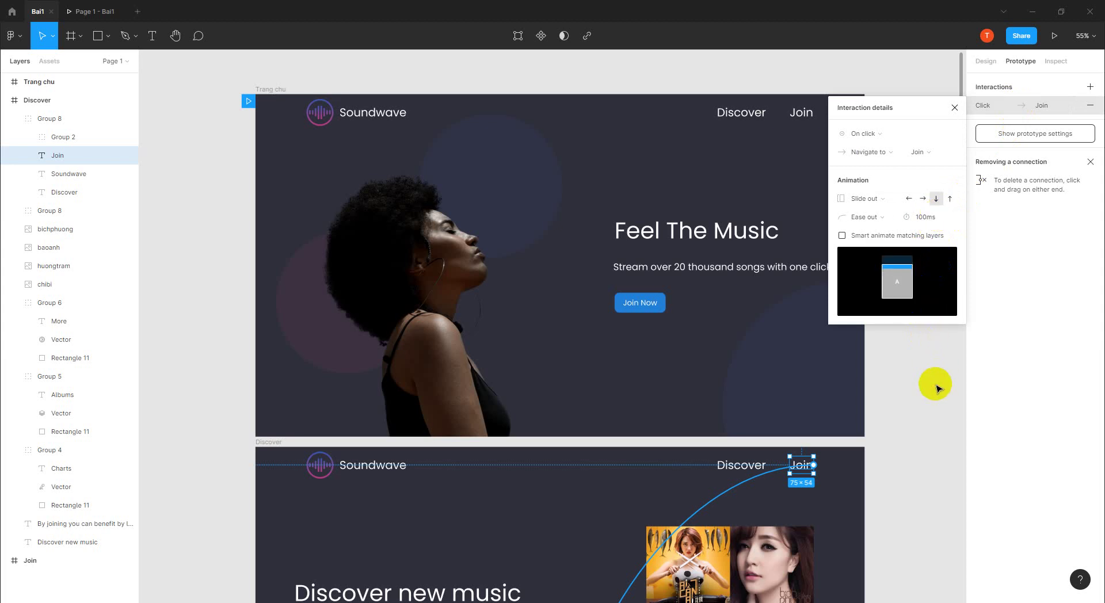
pyautogui.click(937, 382)
# - Restart the prototype and toggle between Discover and Join three times, ending on 'Join the fun.'
pyautogui.click(105, 11)
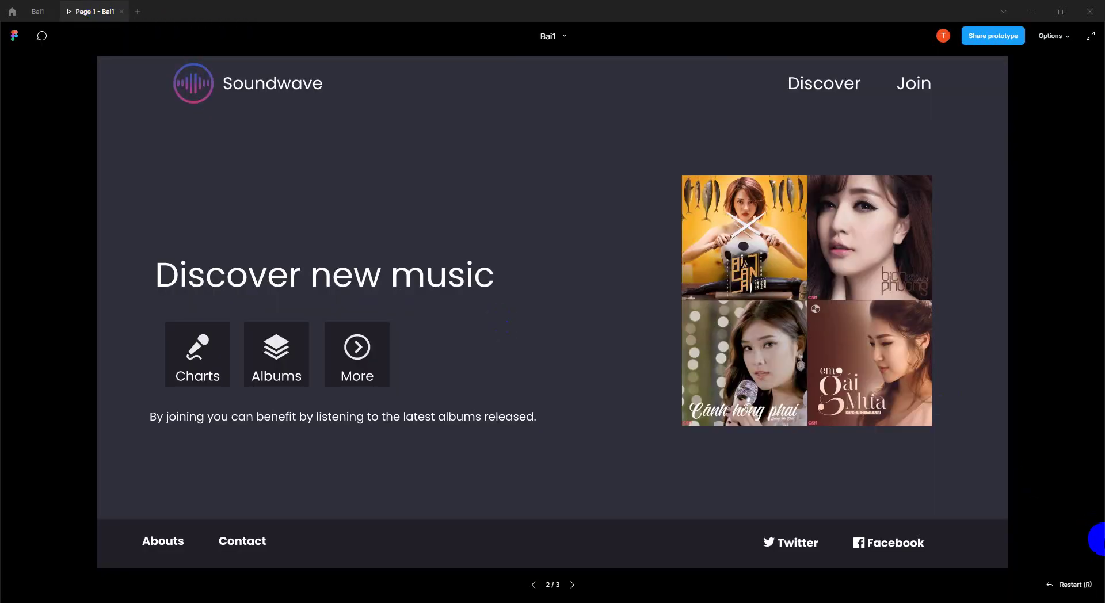
pyautogui.click(1065, 585)
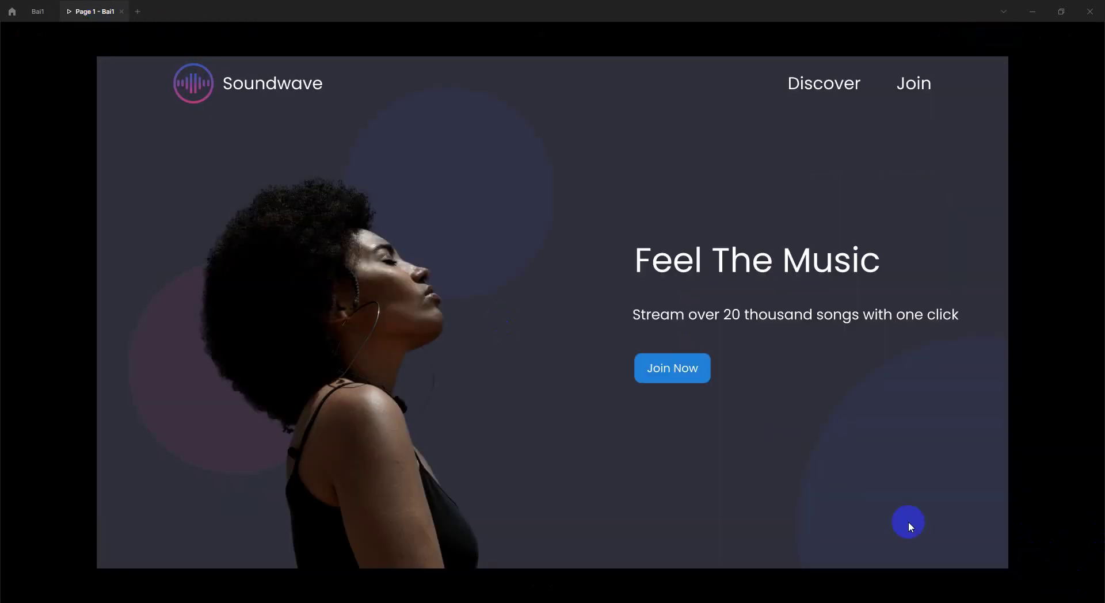
pyautogui.click(824, 86)
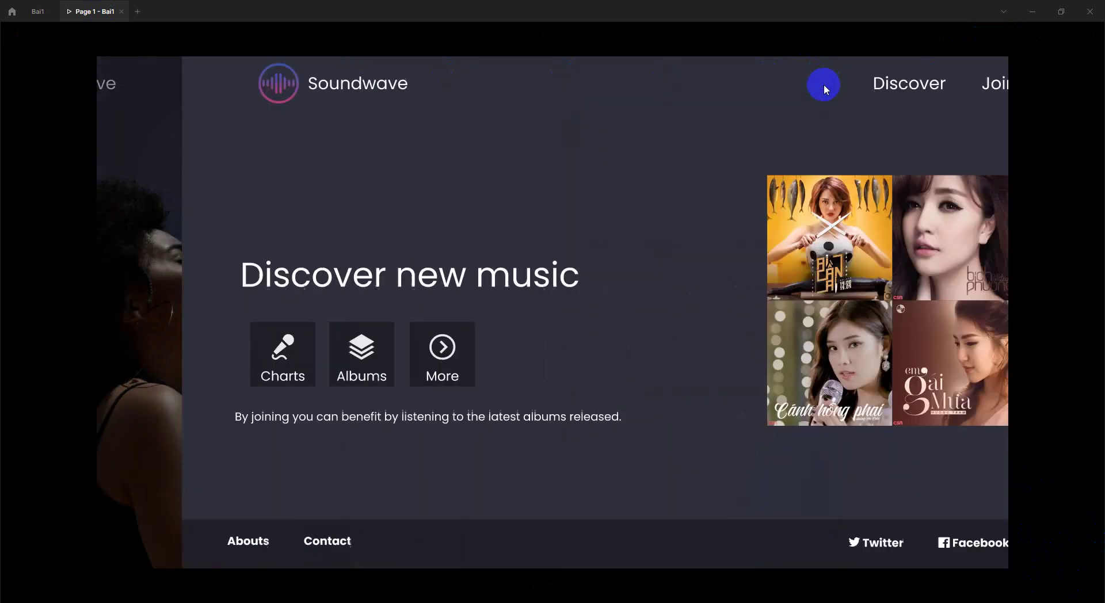
pyautogui.click(912, 85)
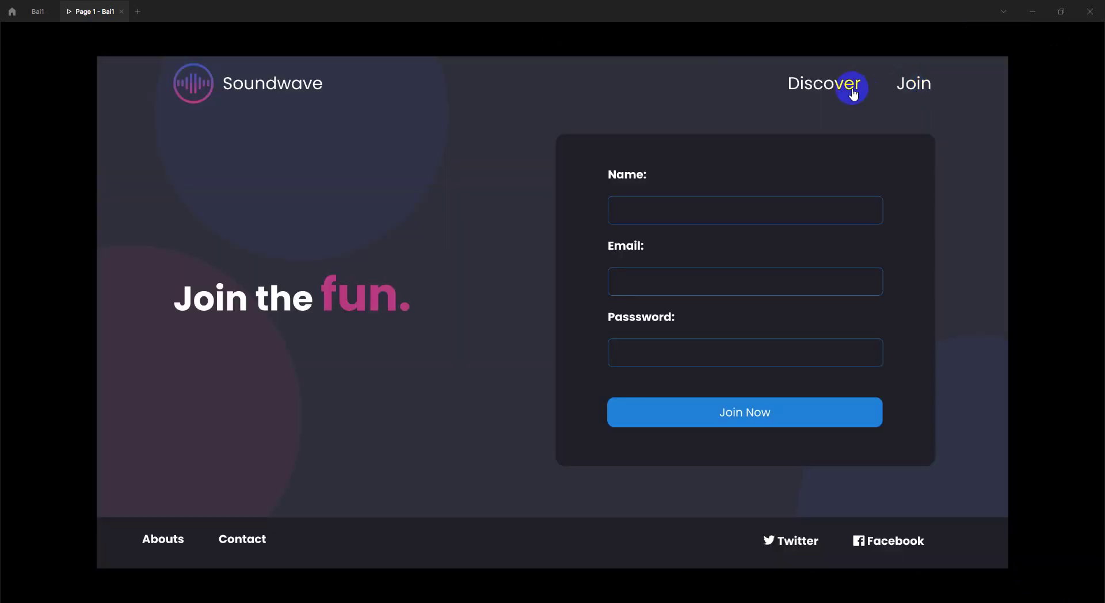
pyautogui.click(830, 86)
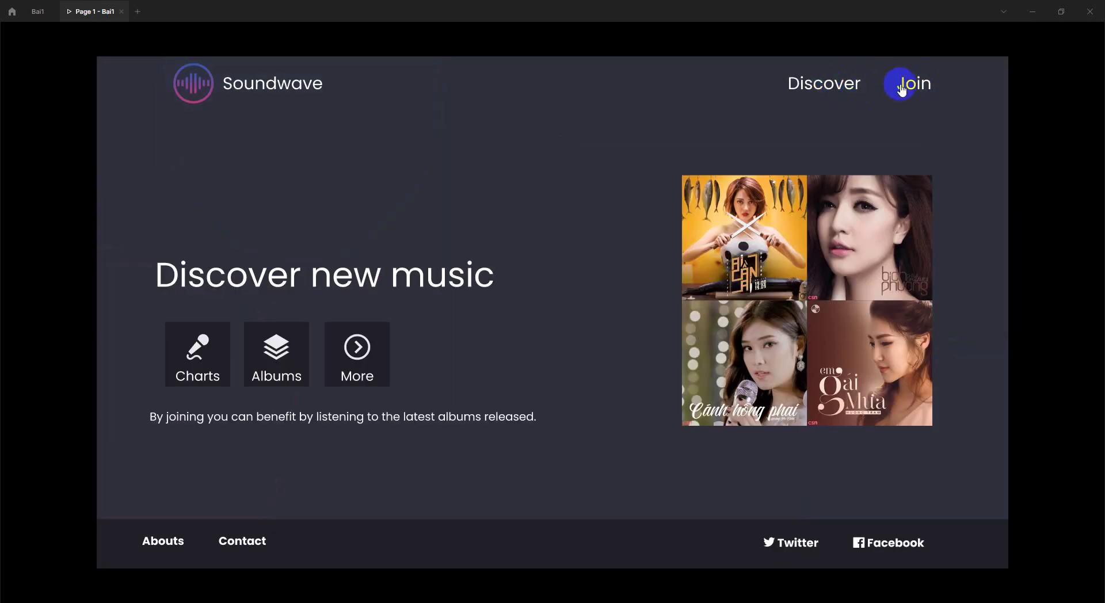
pyautogui.click(913, 83)
pyautogui.click(827, 88)
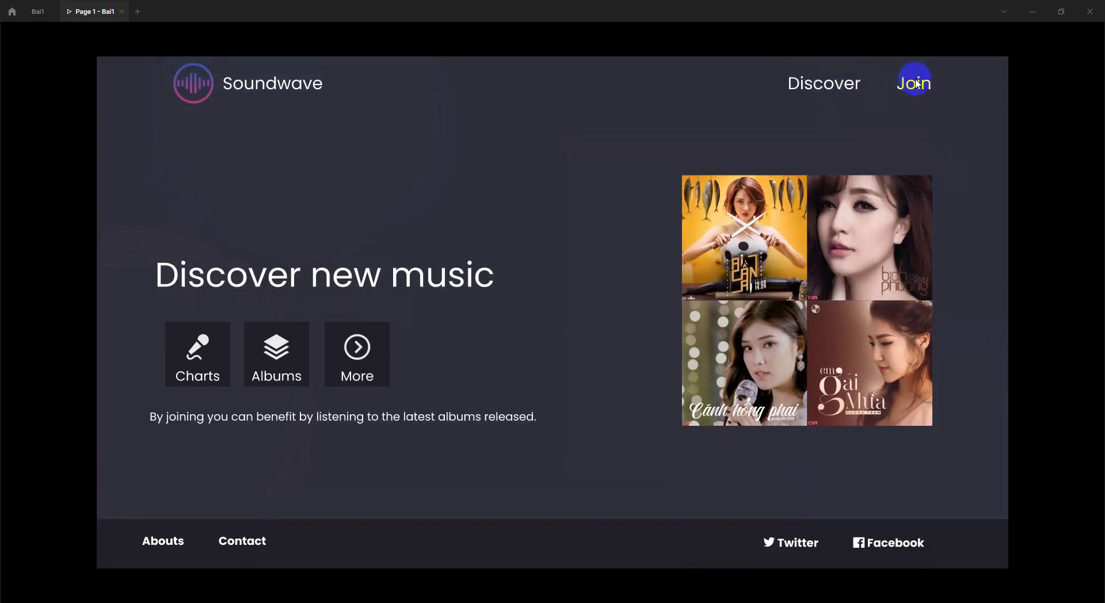
pyautogui.click(913, 84)
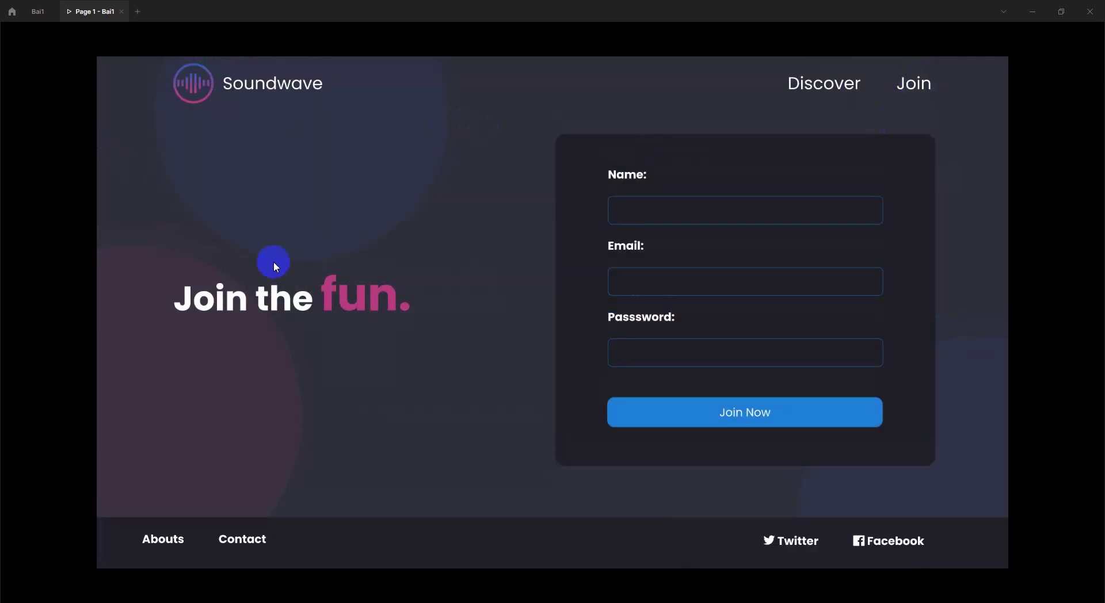